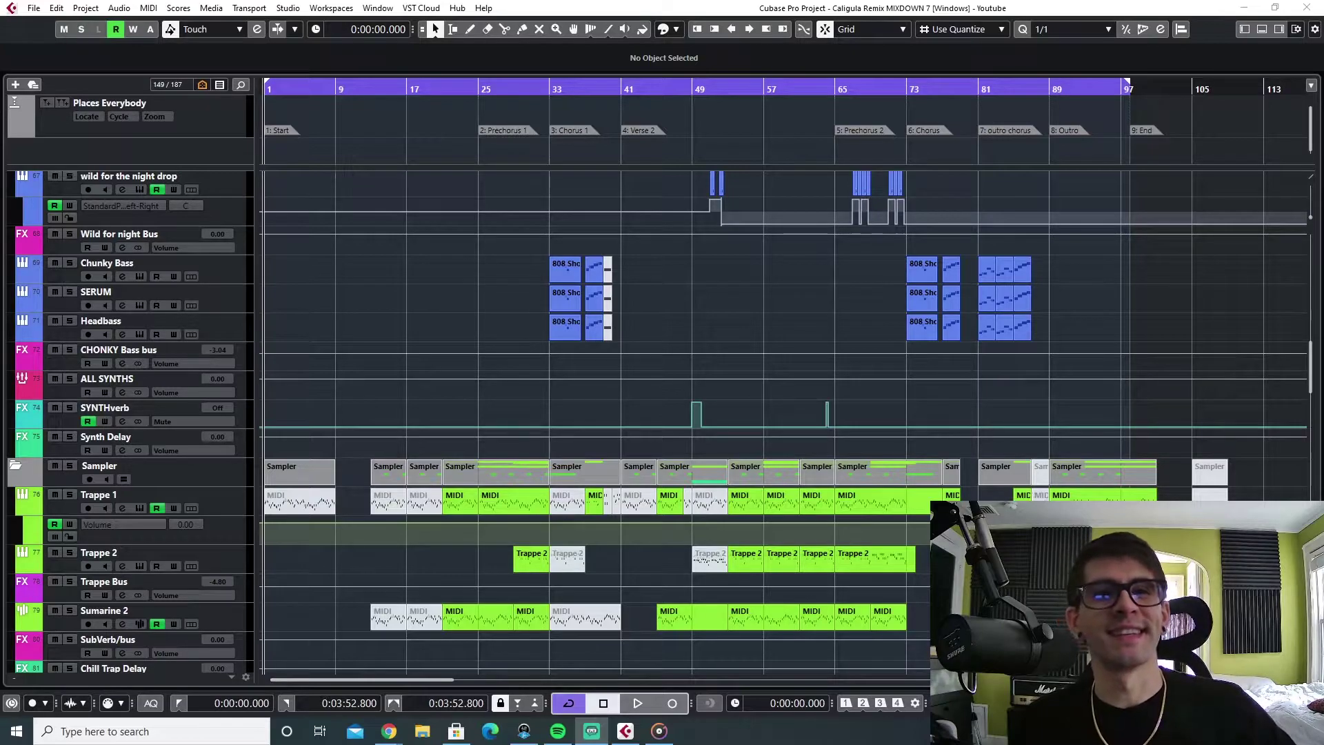
Play the project from the start and look through its instrument, synth, sampler, drum and effects tracks
click(477, 33)
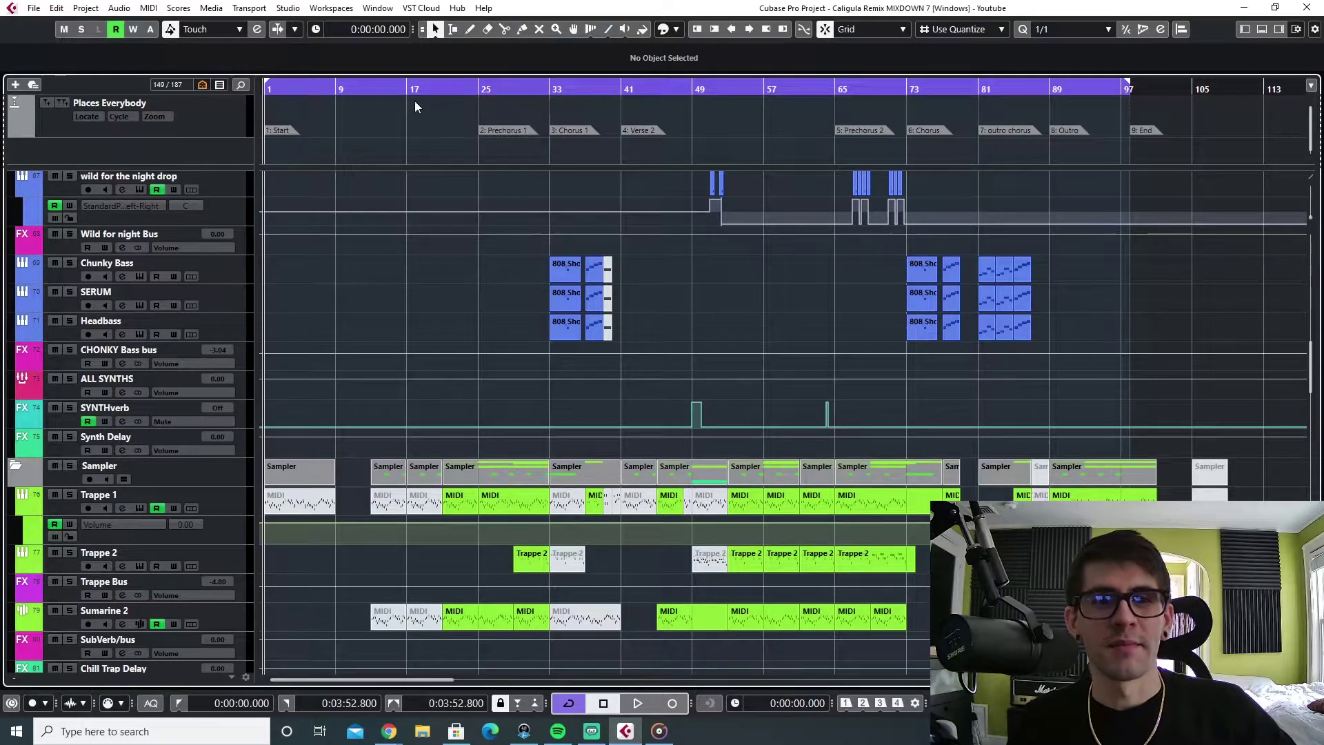
key(space)
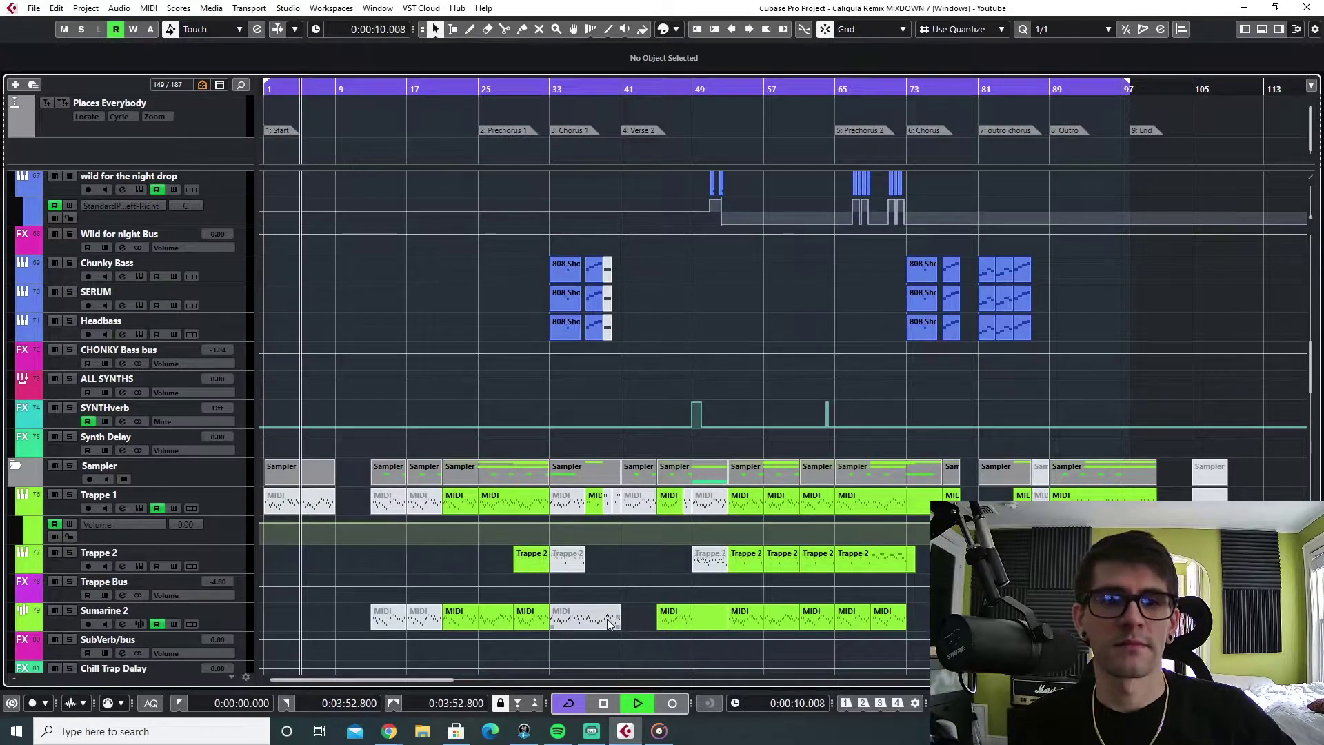
scroll(610, 611, up, 10)
scroll(610, 611, up, 3)
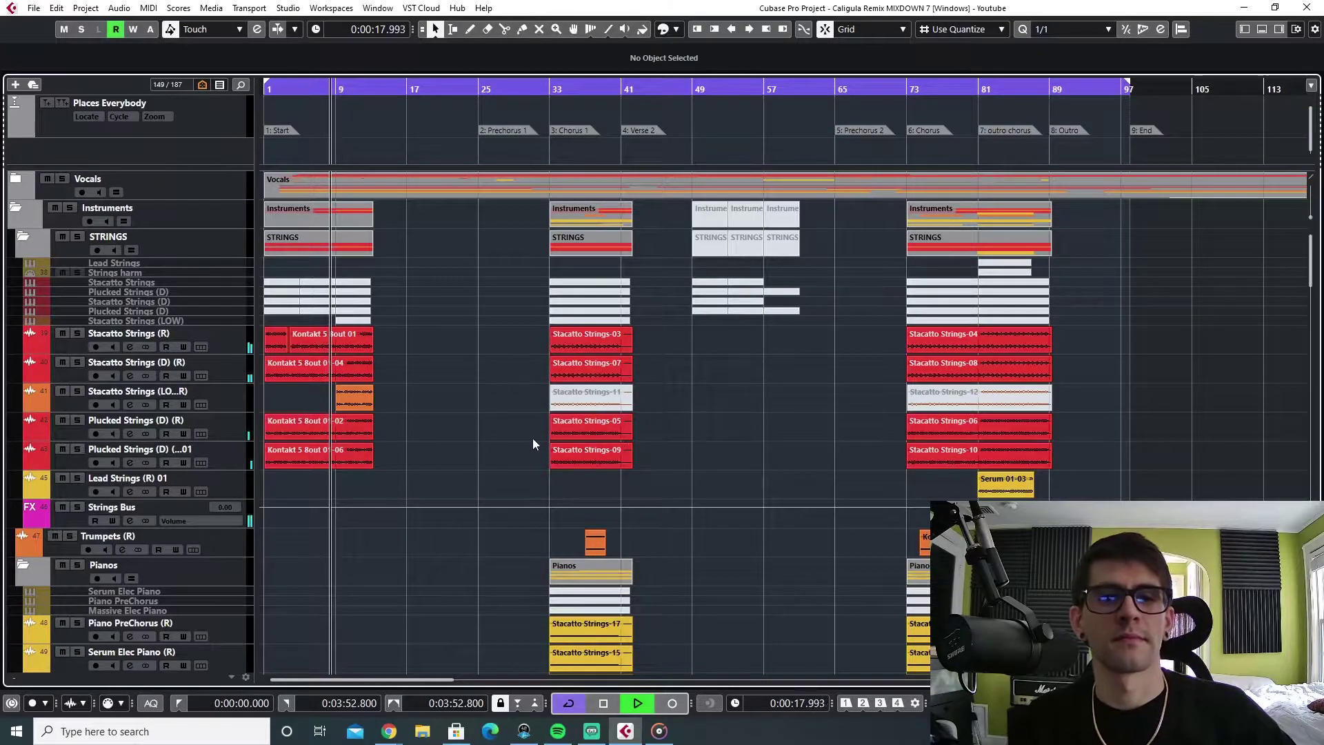
scroll(597, 545, down, 20)
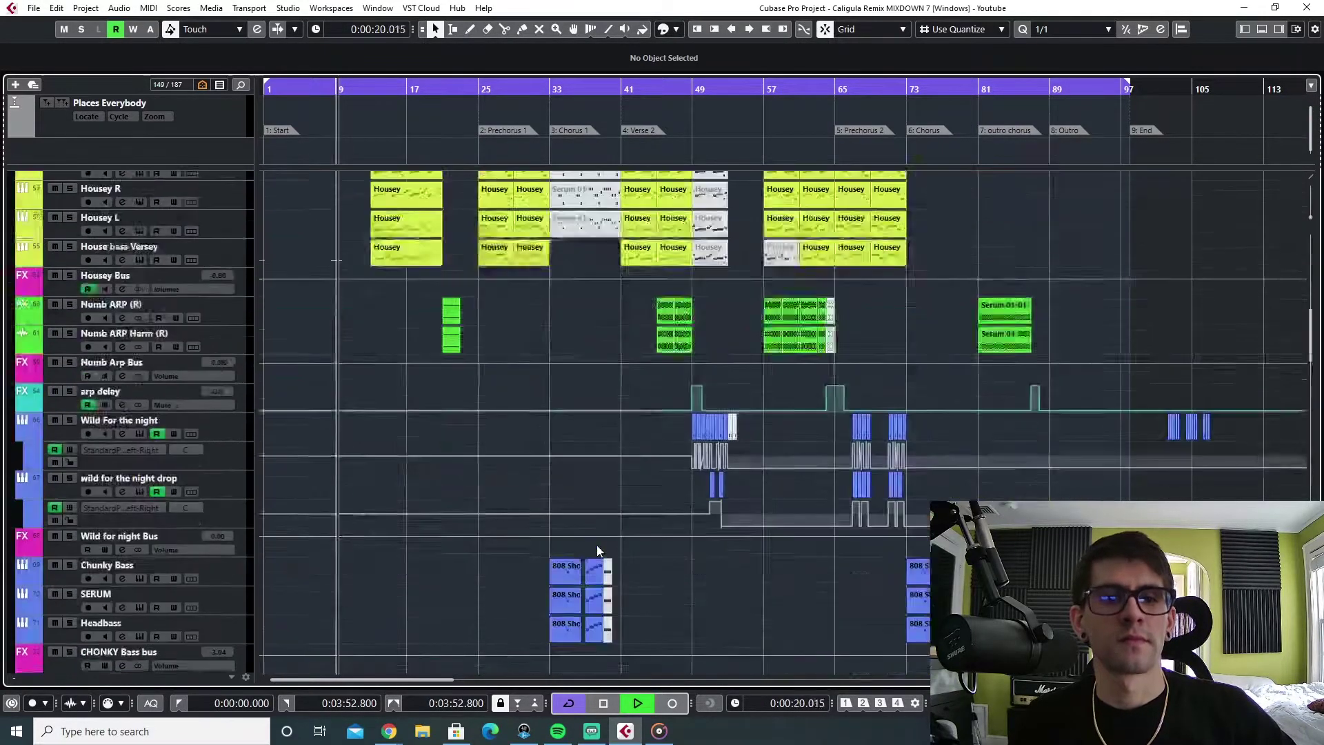
scroll(597, 544, down, 12)
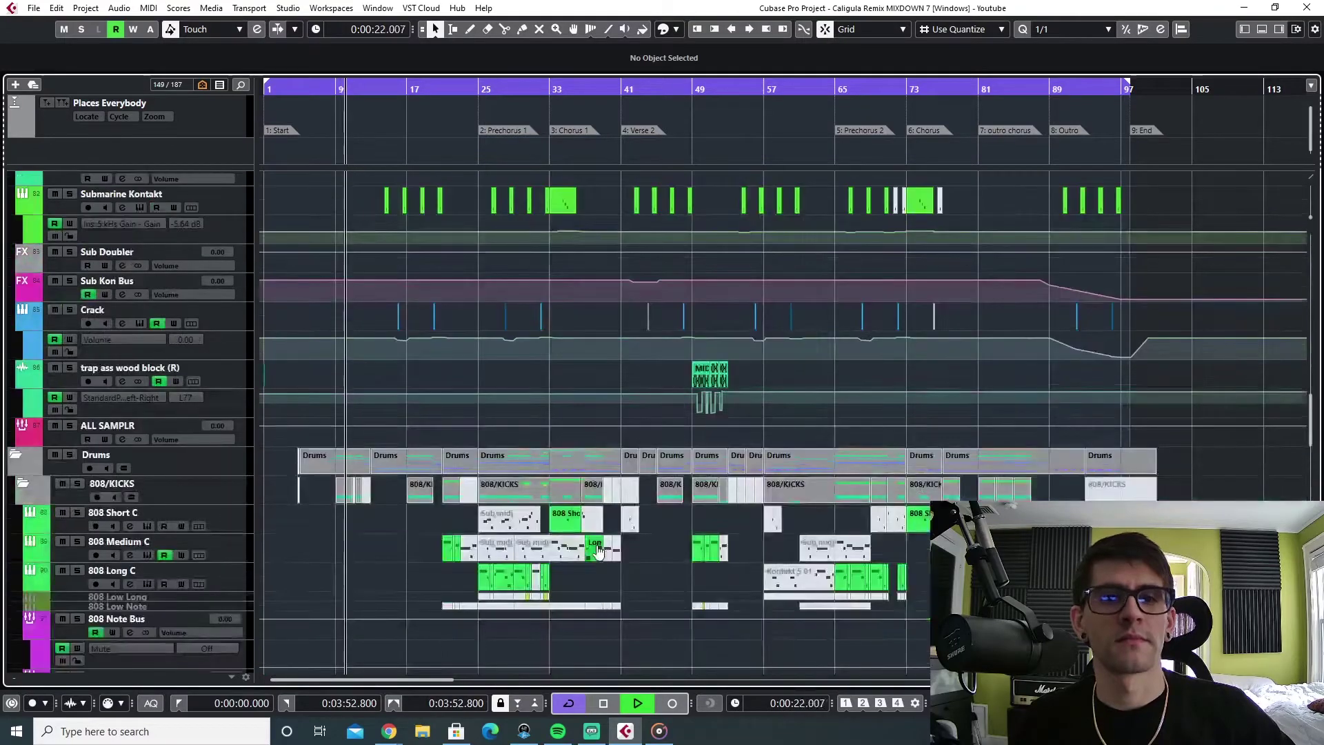
scroll(597, 544, down, 15)
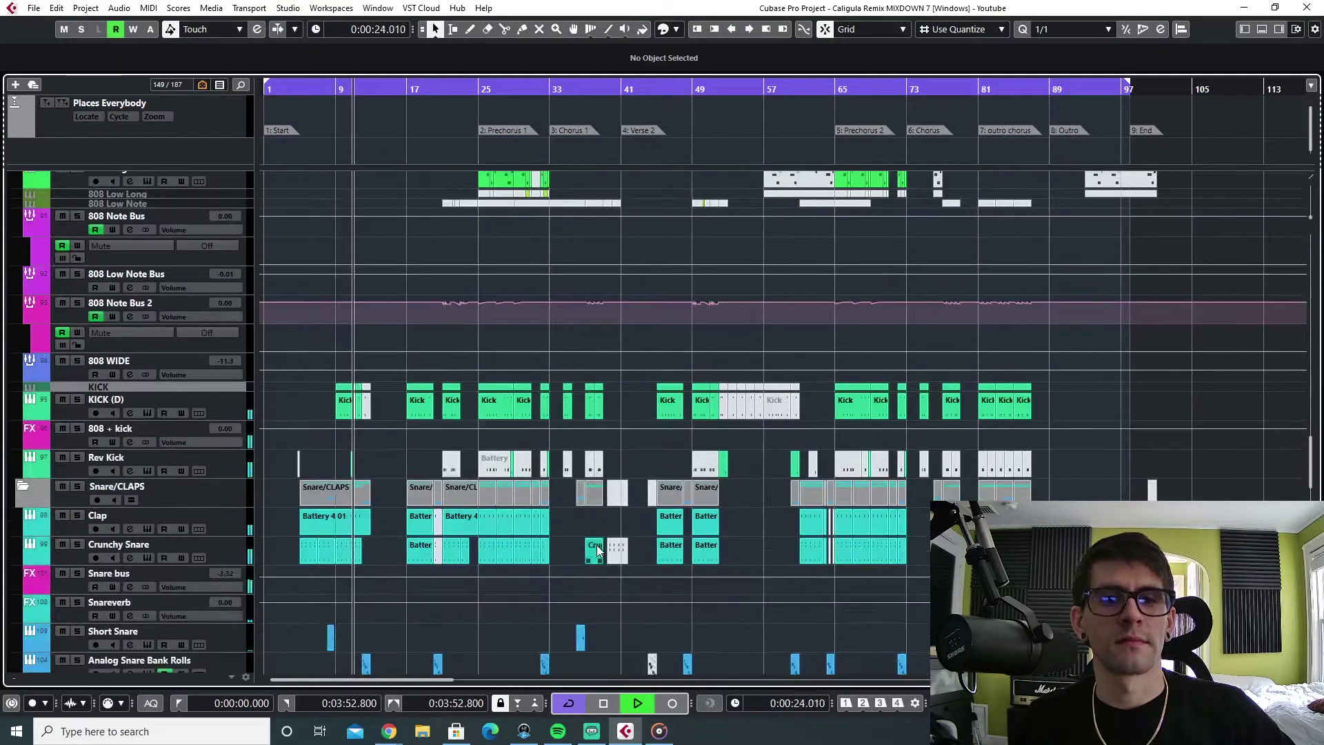
scroll(599, 545, down, 3)
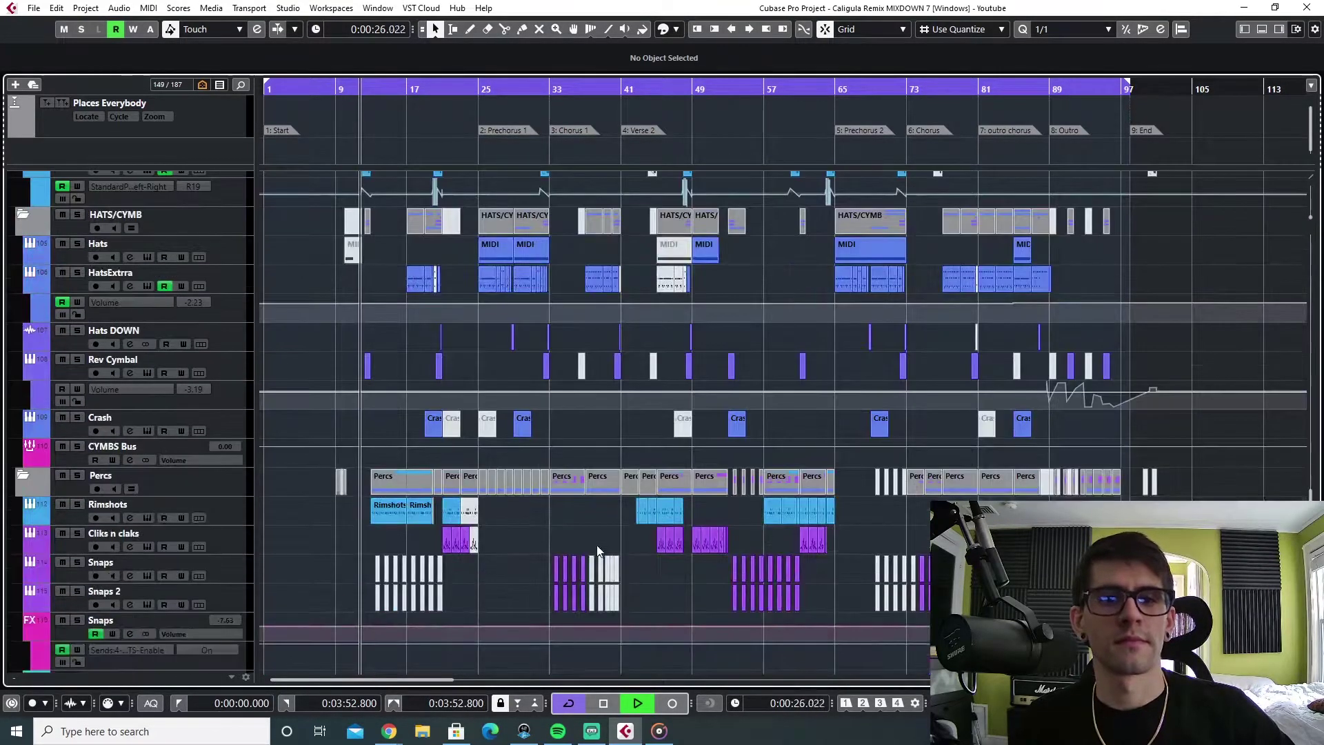
scroll(597, 550, down, 3)
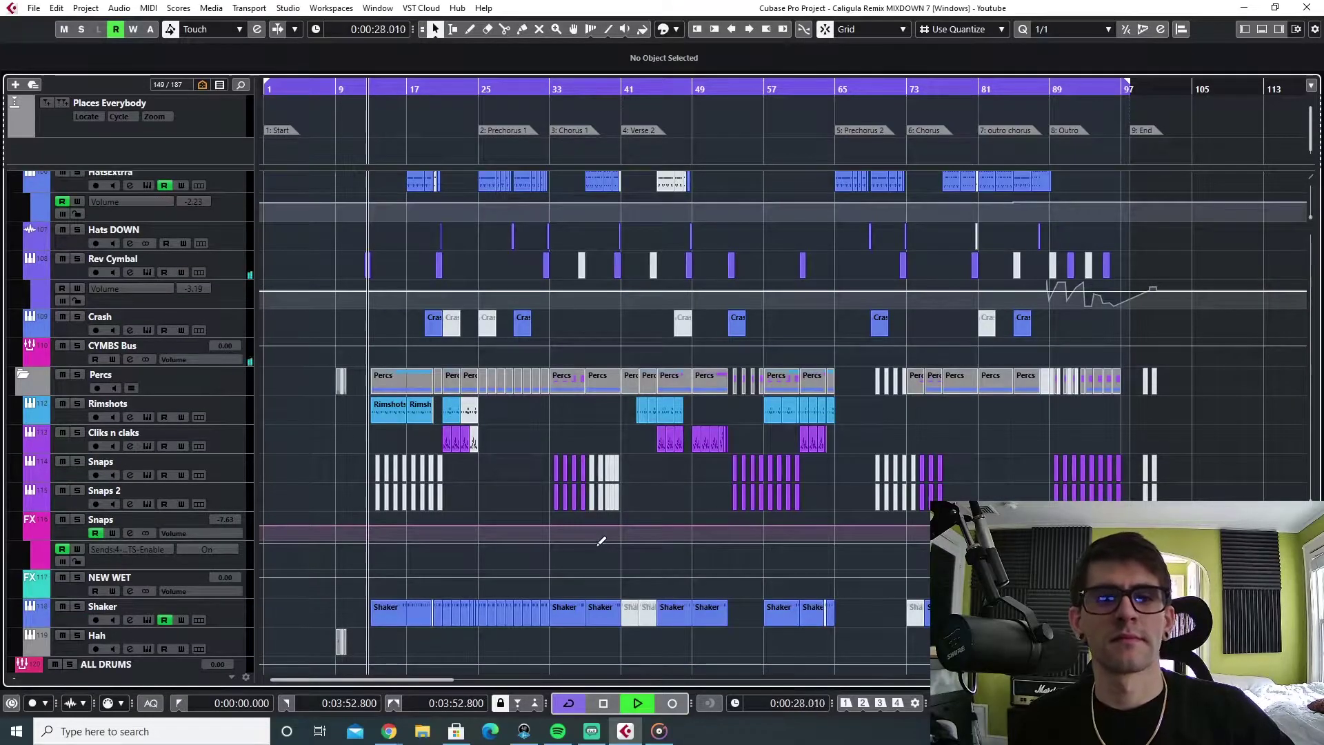
scroll(597, 544, down, 13)
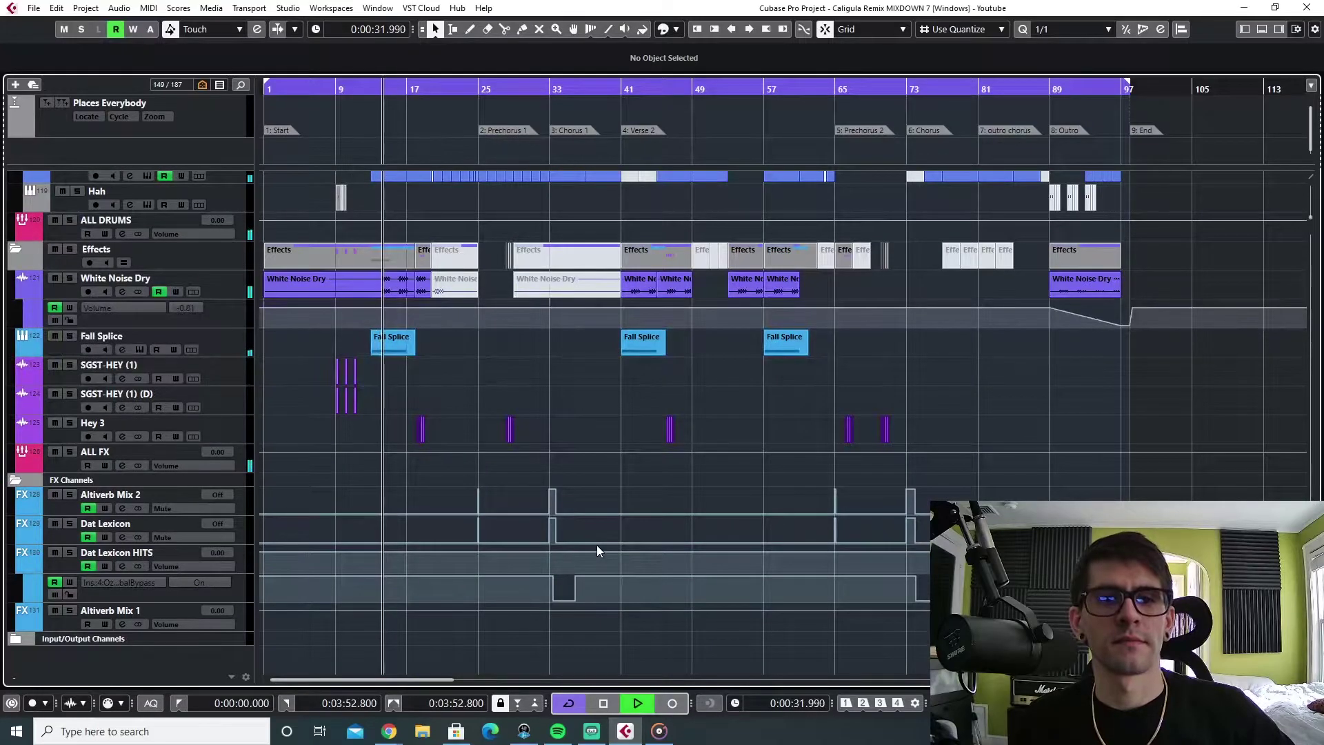
scroll(597, 545, up, 20)
scroll(597, 544, up, 17)
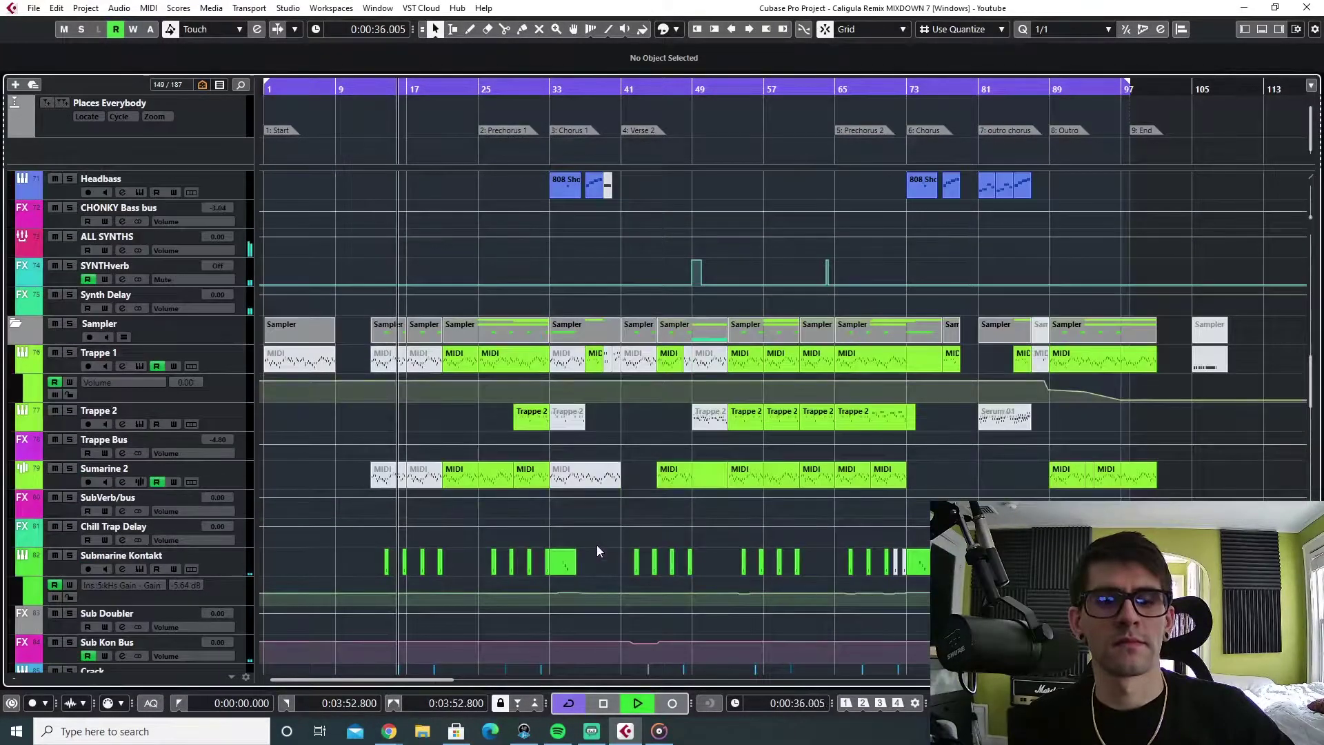
scroll(597, 545, up, 16)
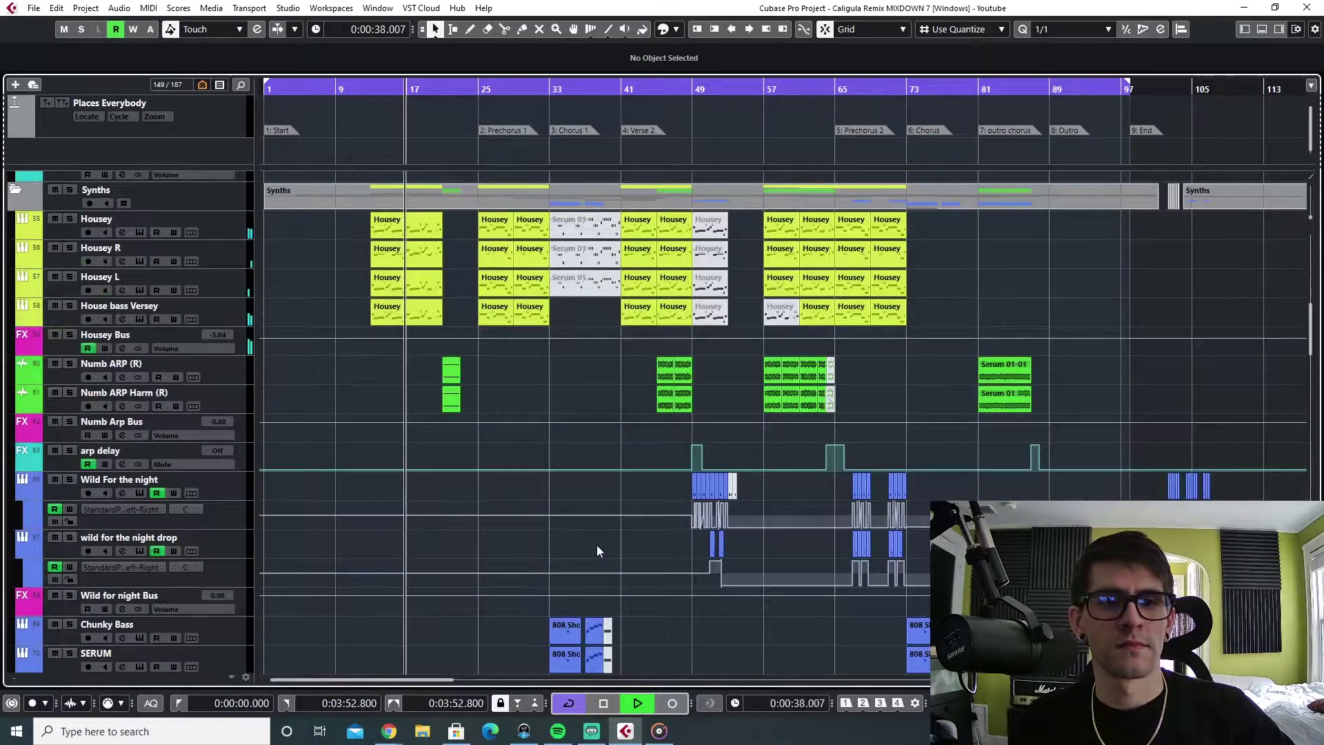
scroll(597, 544, up, 3)
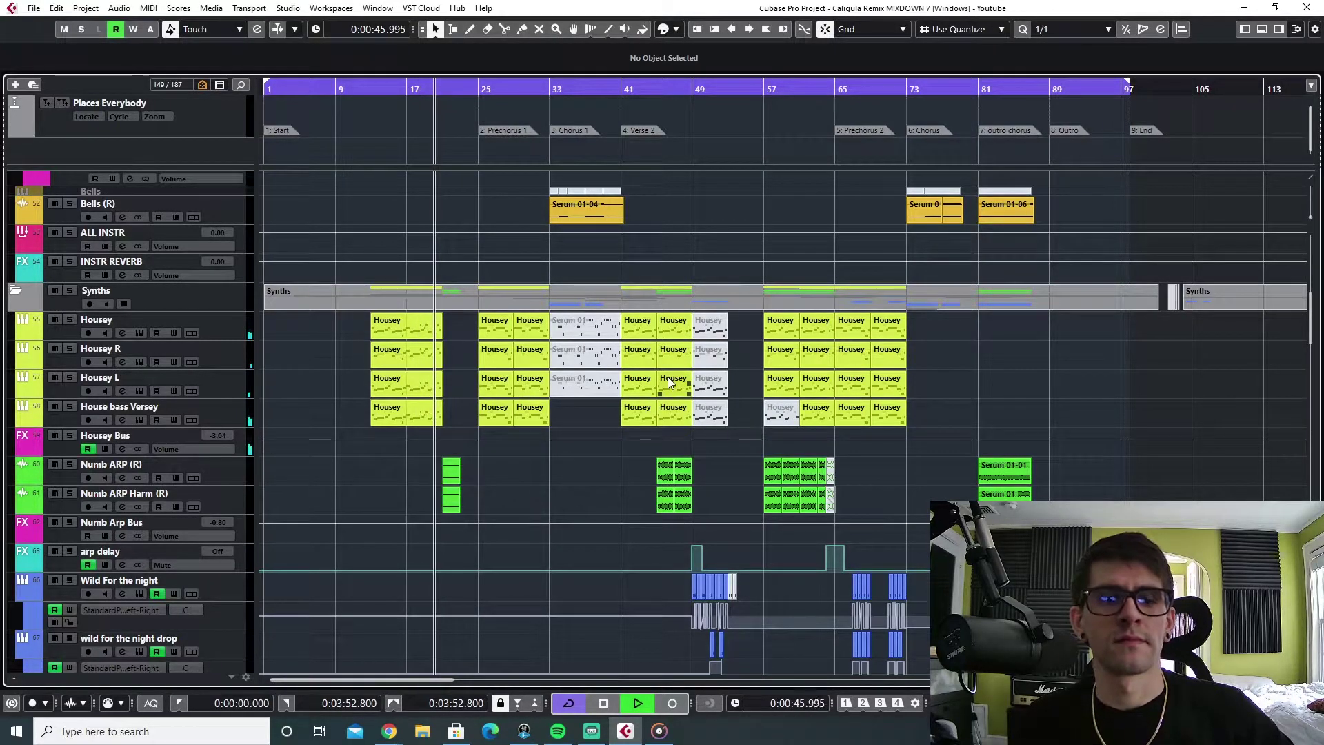
Look over the drum, 808 and sampler channels with their inserts and sends in the MixConsole, and return to the arrangement
key(F3)
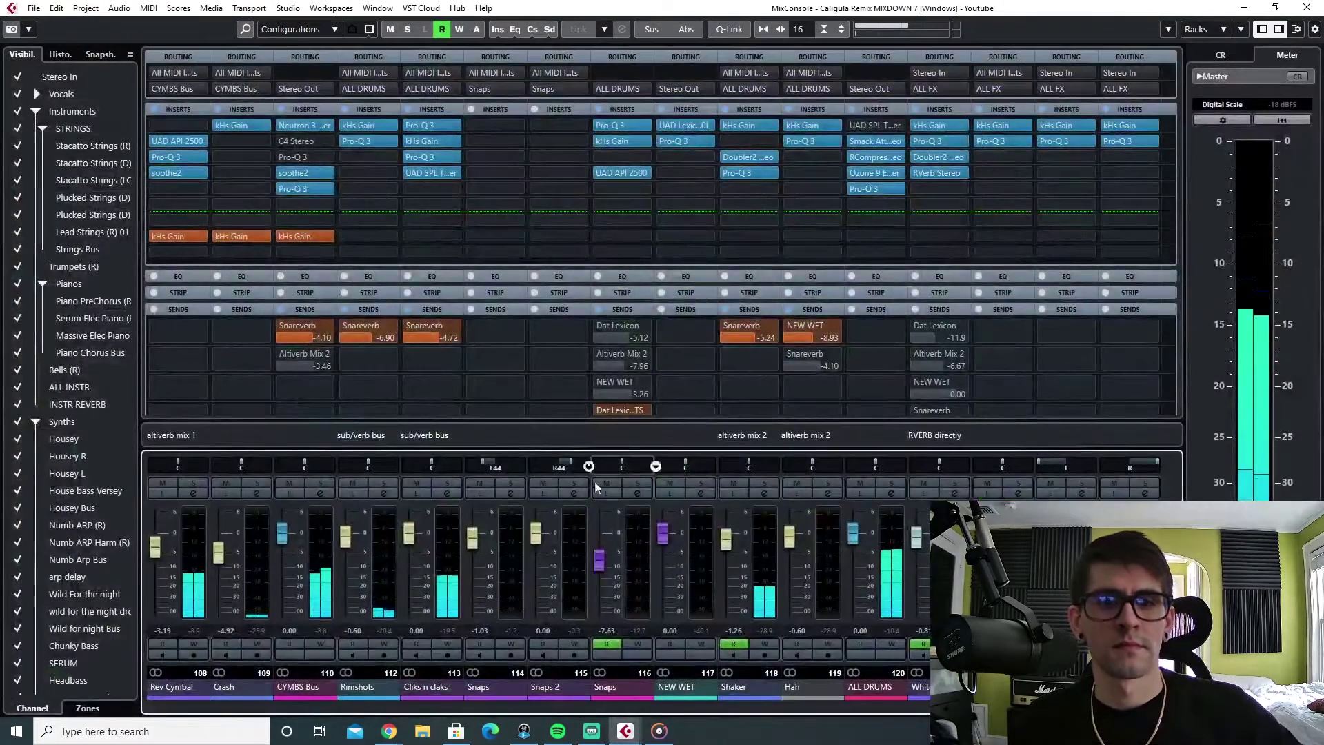
scroll(597, 473, left, 3)
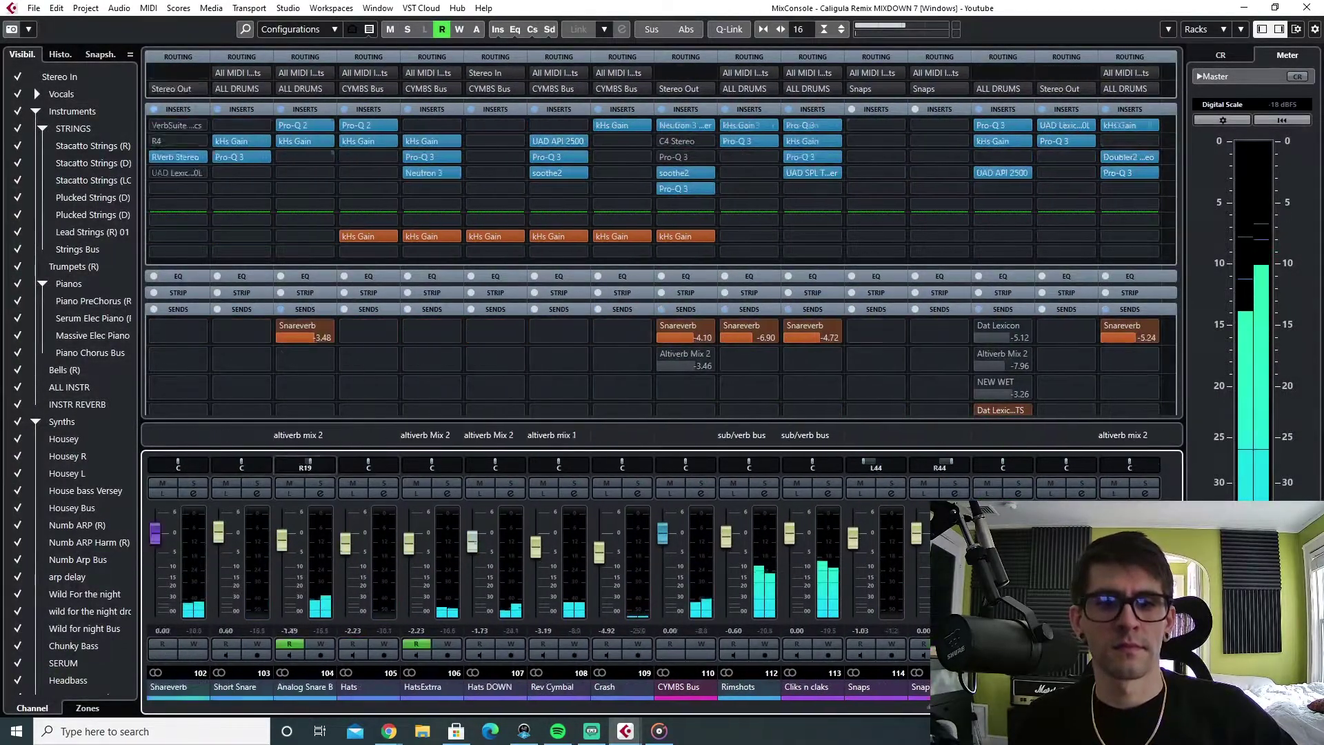
scroll(805, 719, left, 8)
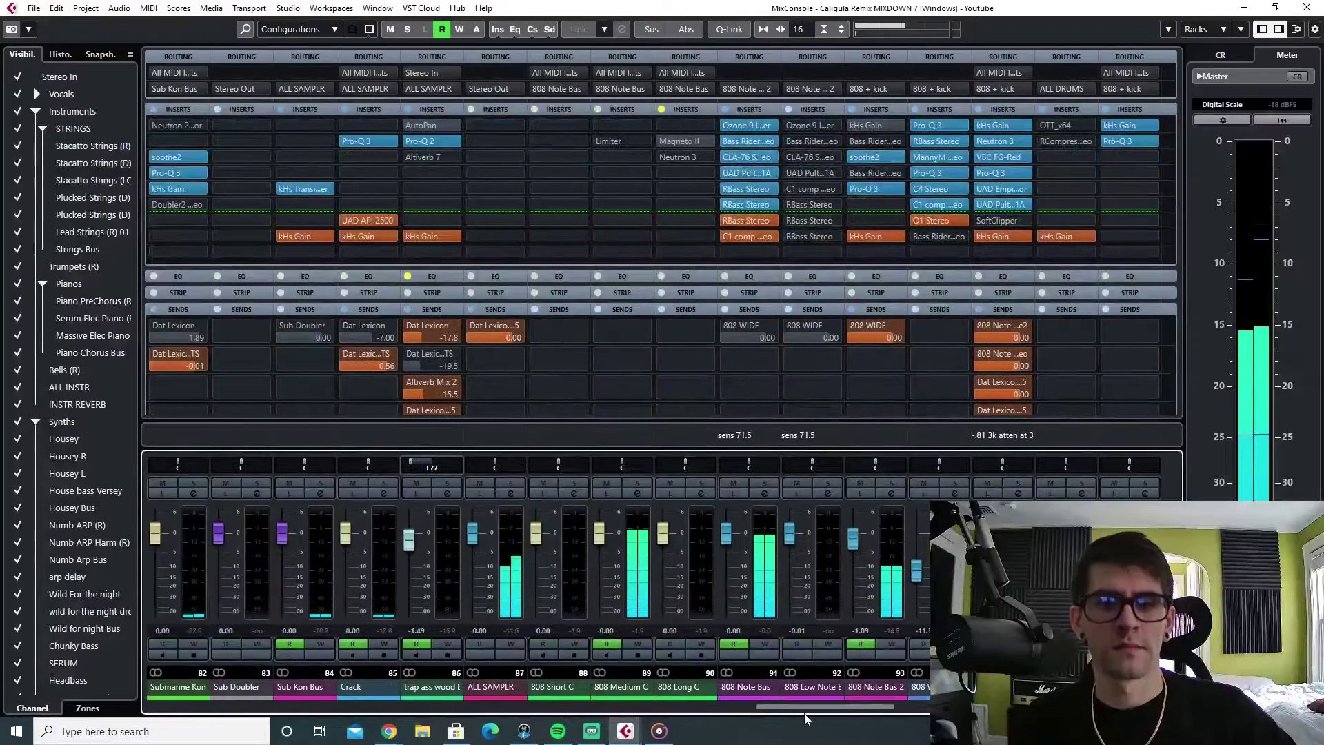
scroll(806, 719, left, 2)
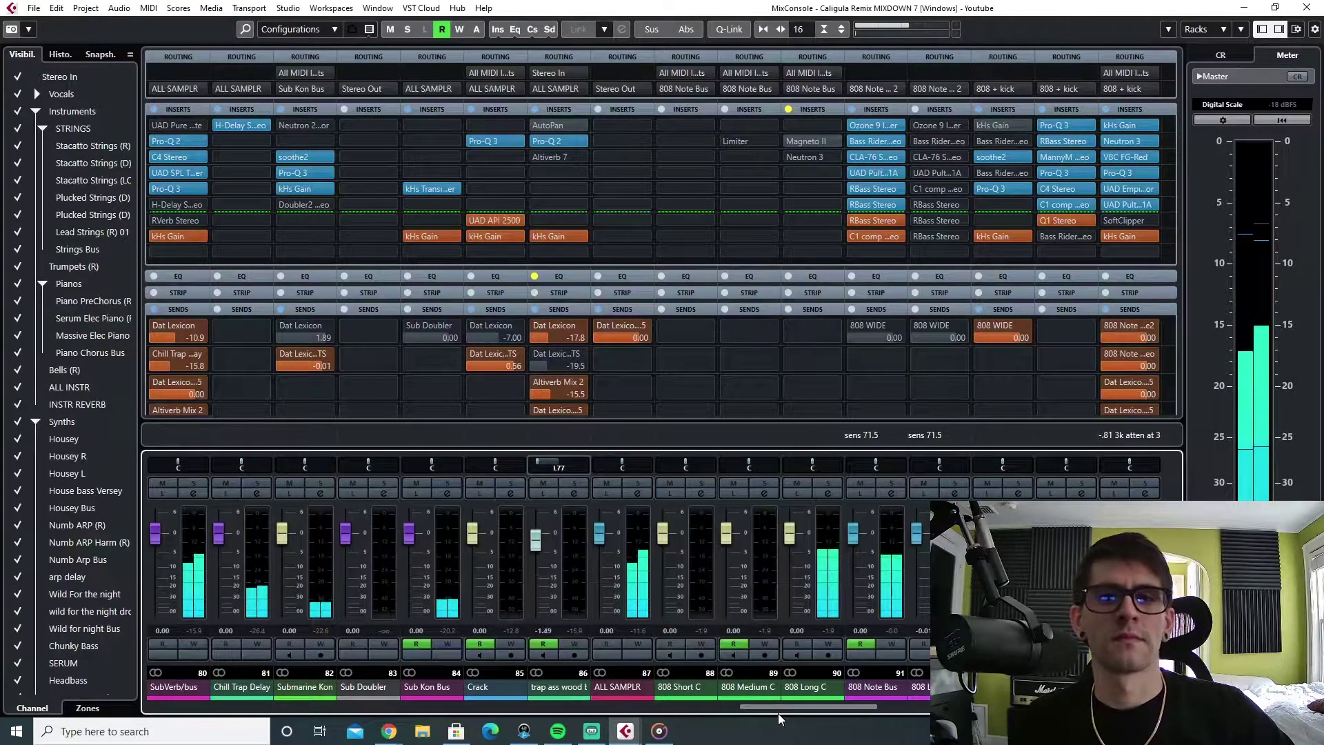
key(F3)
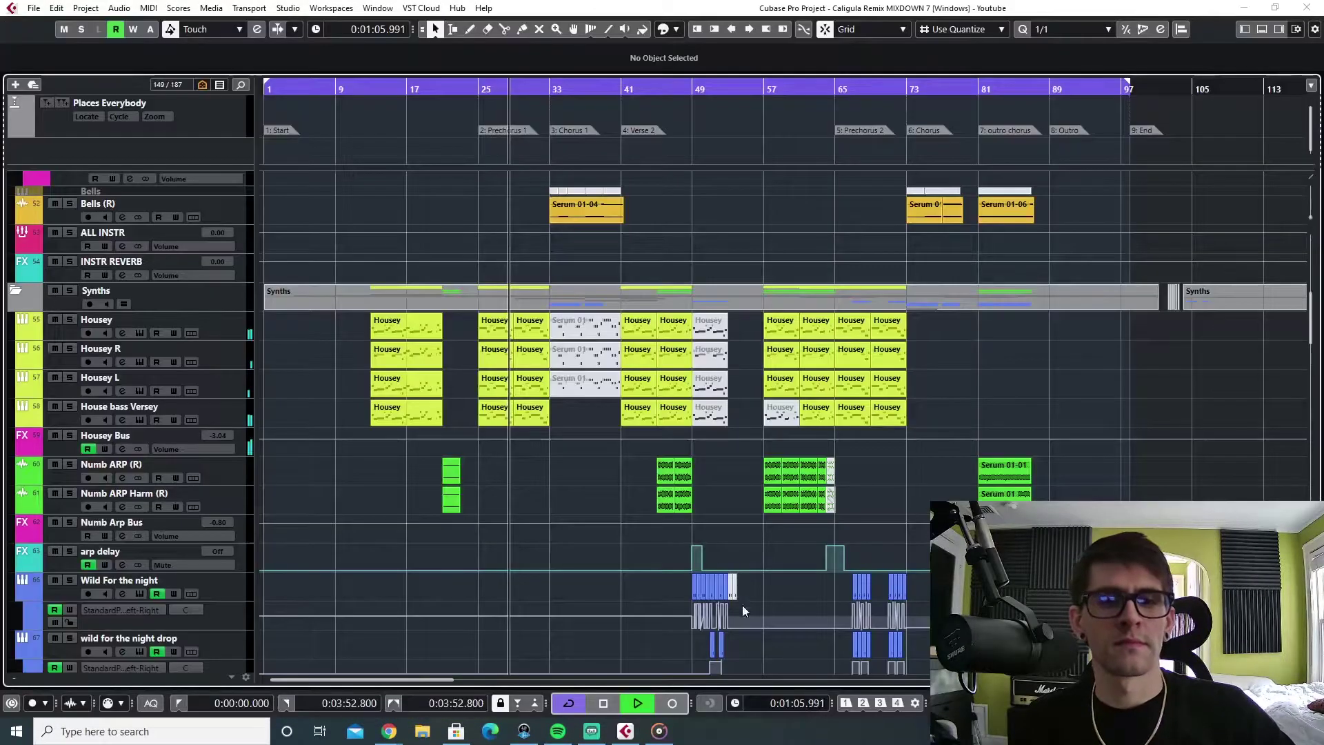
Expand the Vocals folder, inspect the tracks in its rap and Hooks subfolders, and collapse it again
scroll(676, 599, up, 10)
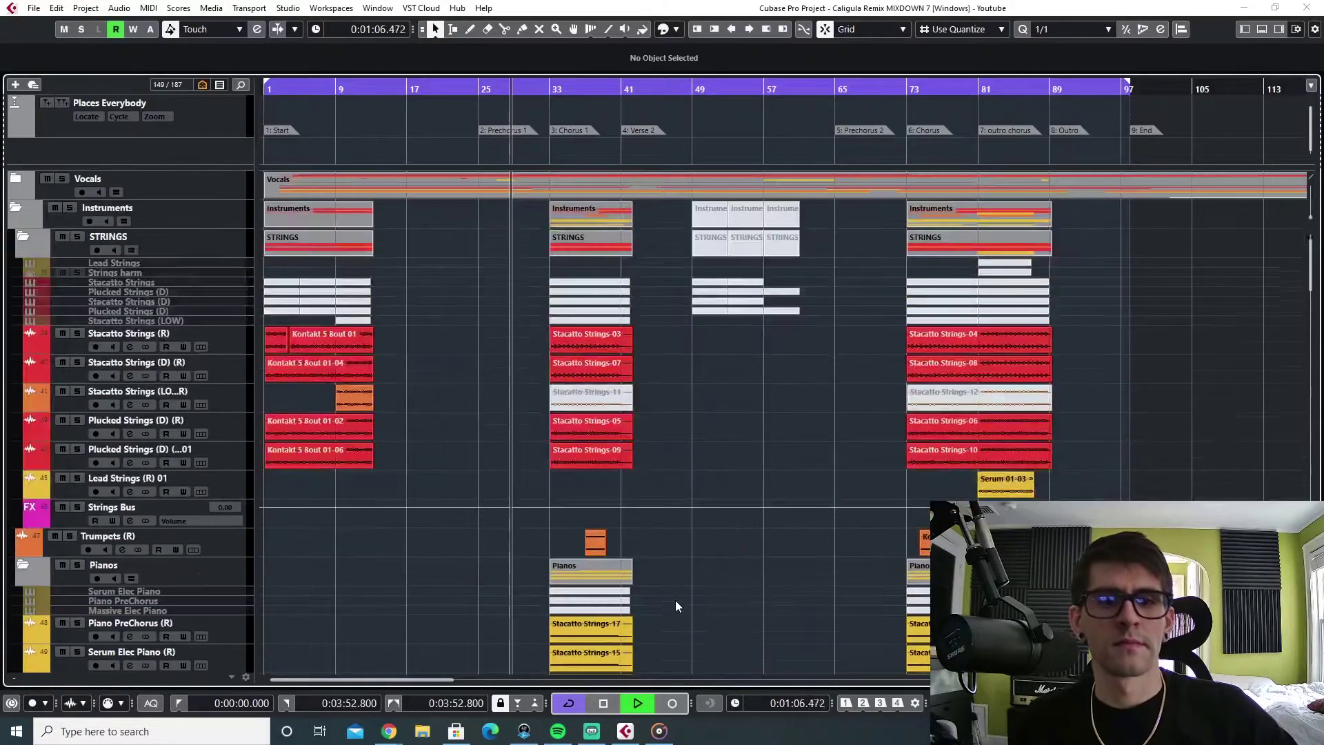
click(13, 180)
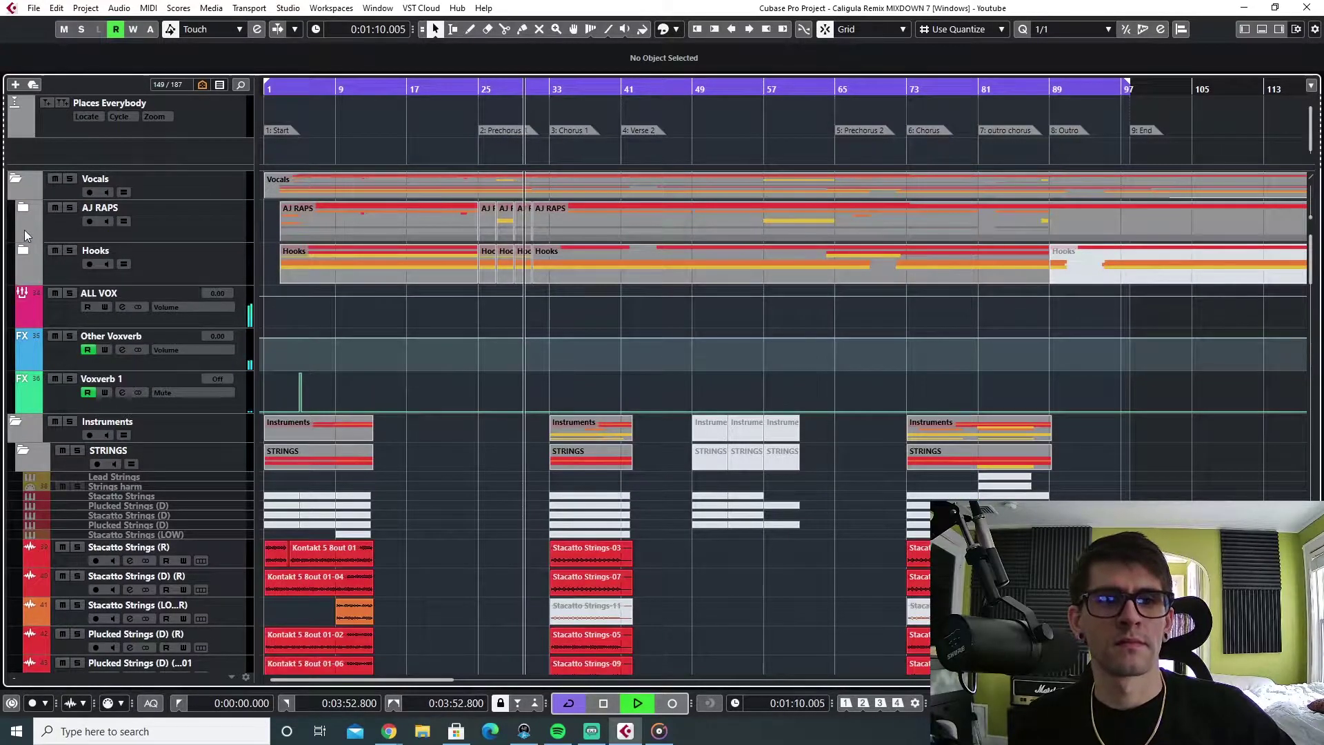
click(22, 207)
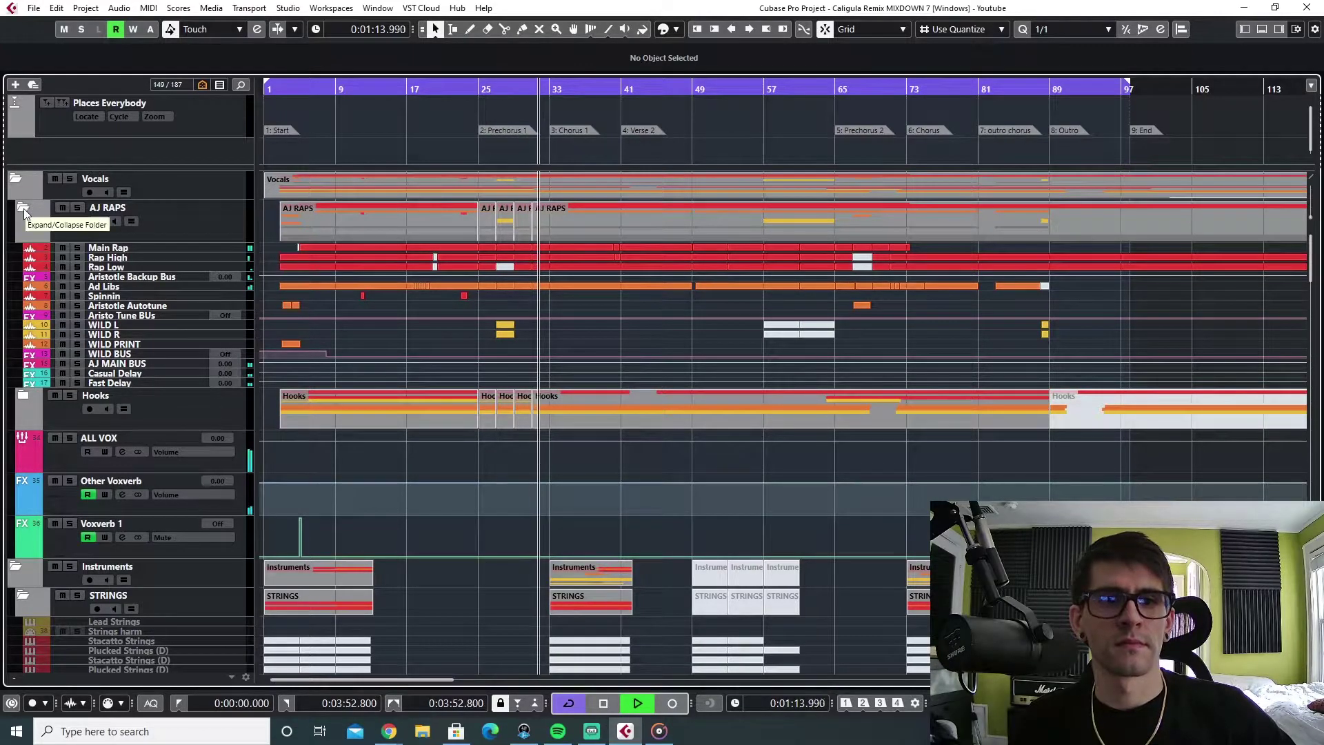
click(24, 208)
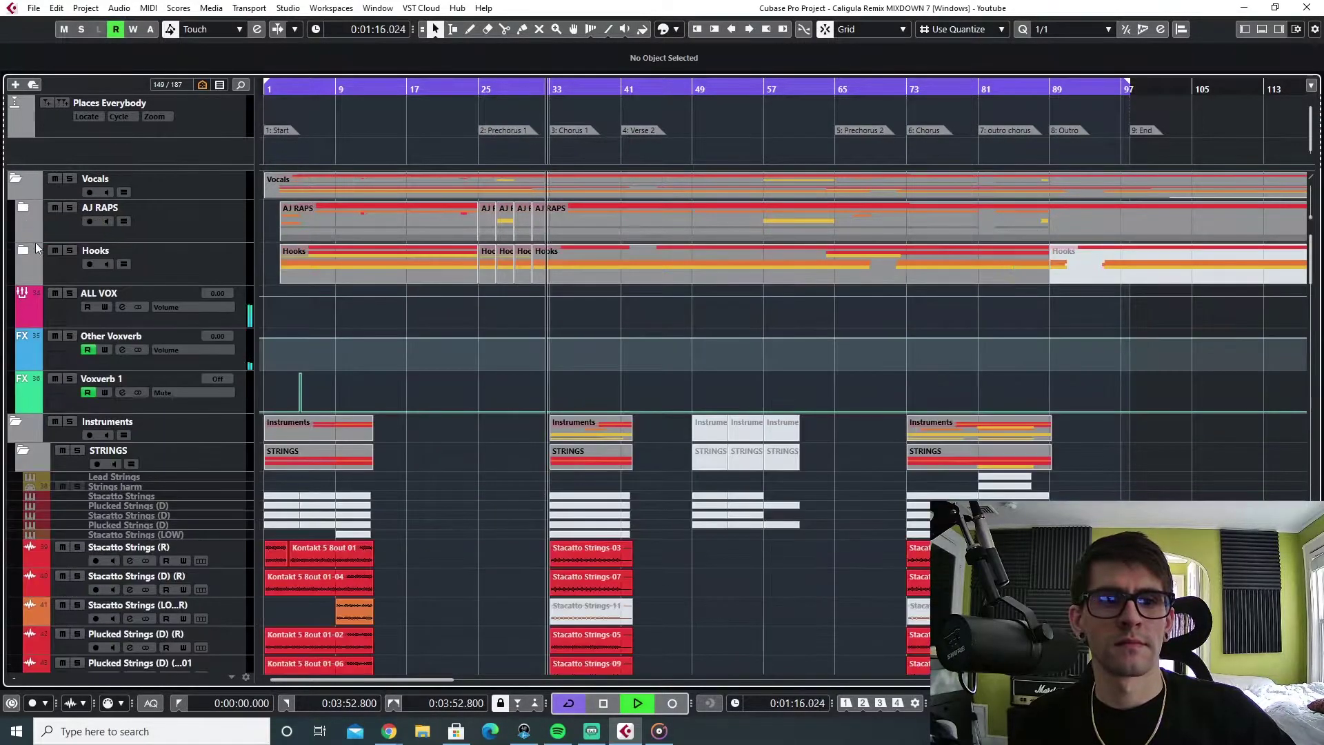
click(24, 250)
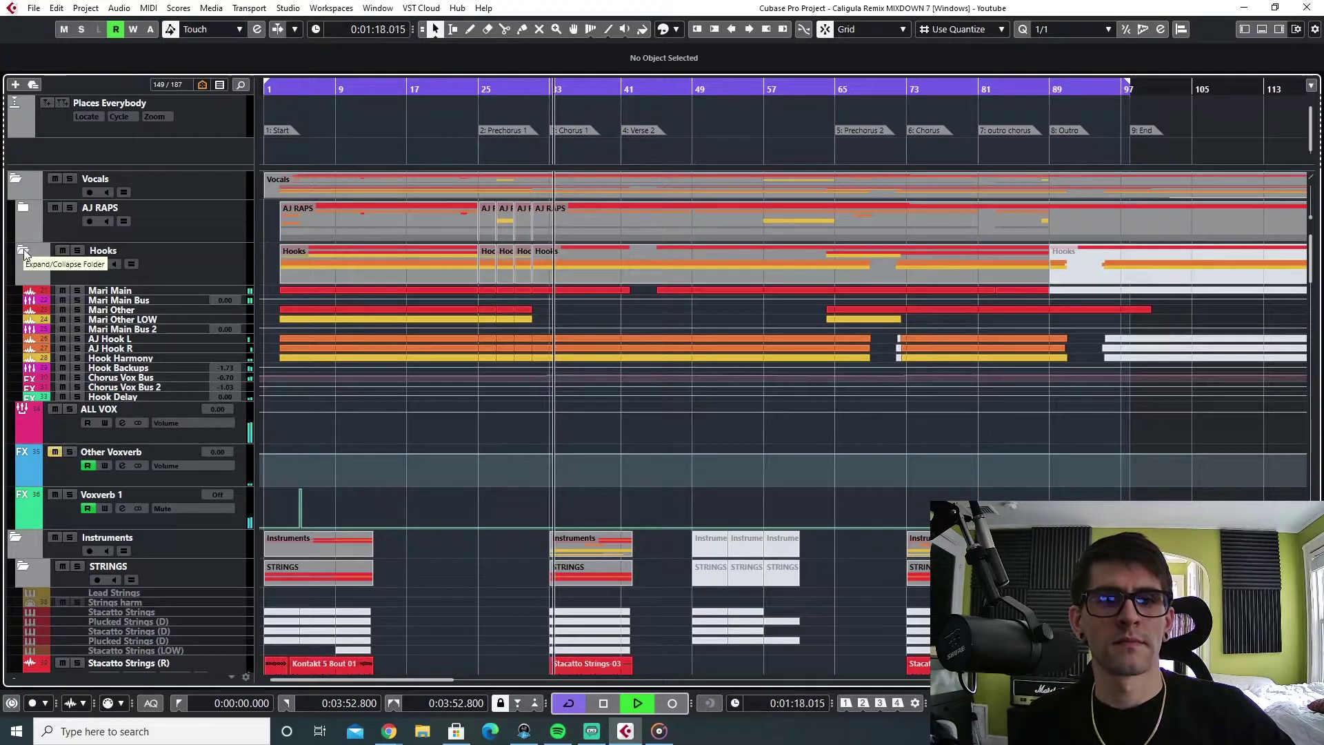
click(15, 179)
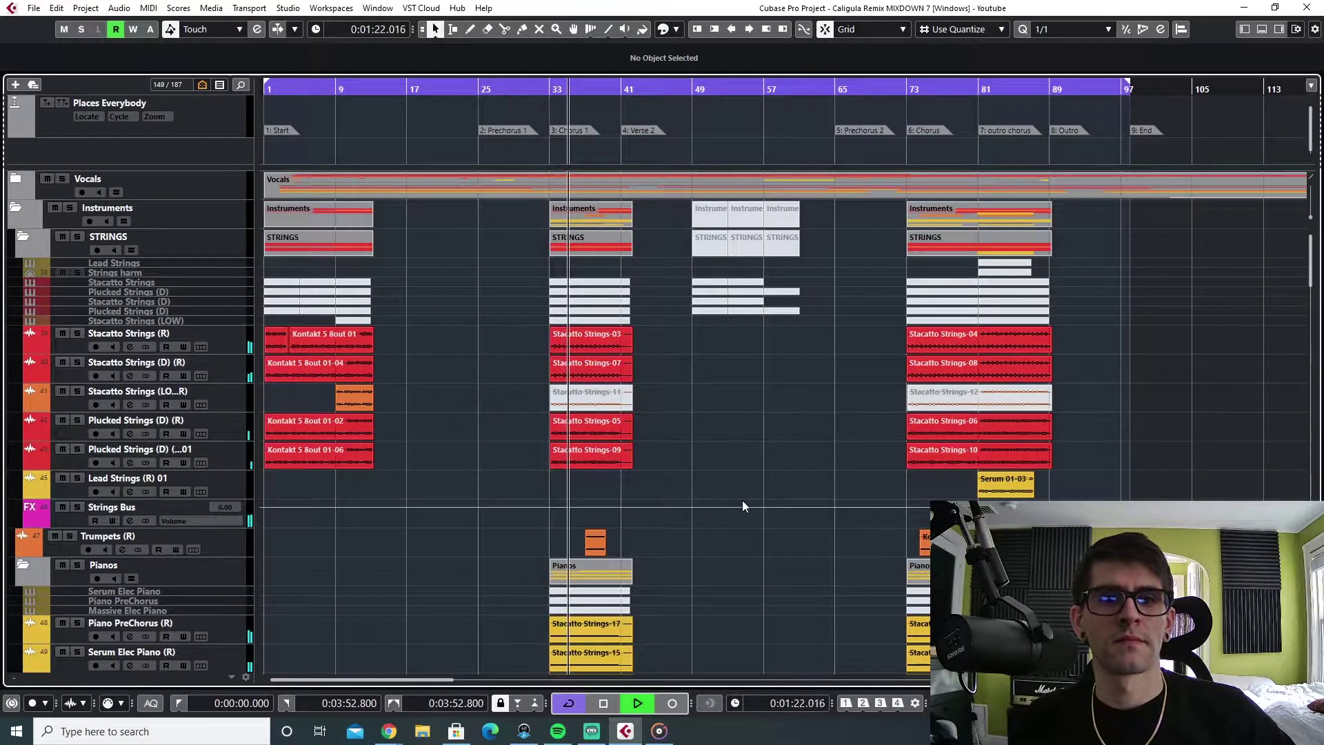
Look over the piano, bell and synth tracks during Chorus 1 and stop playback at the start of Verse 2
scroll(741, 499, down, 6)
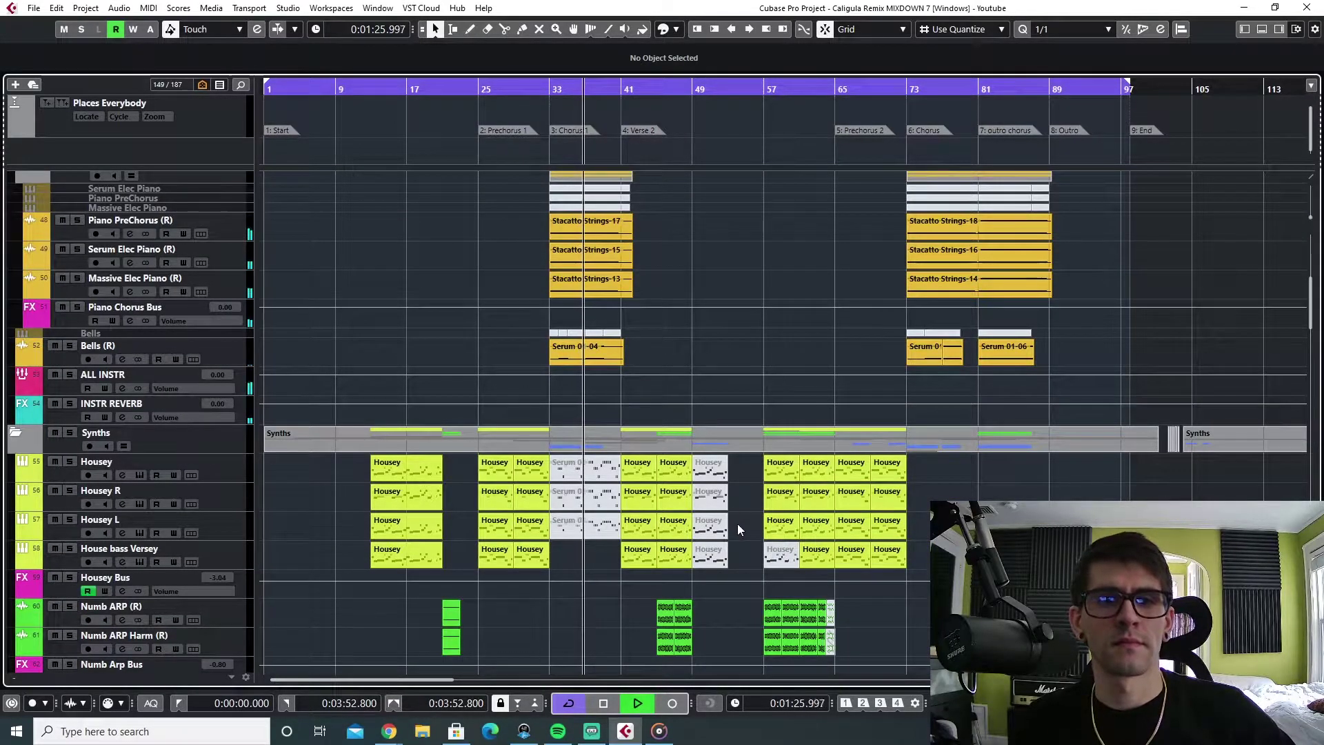
scroll(738, 524, down, 3)
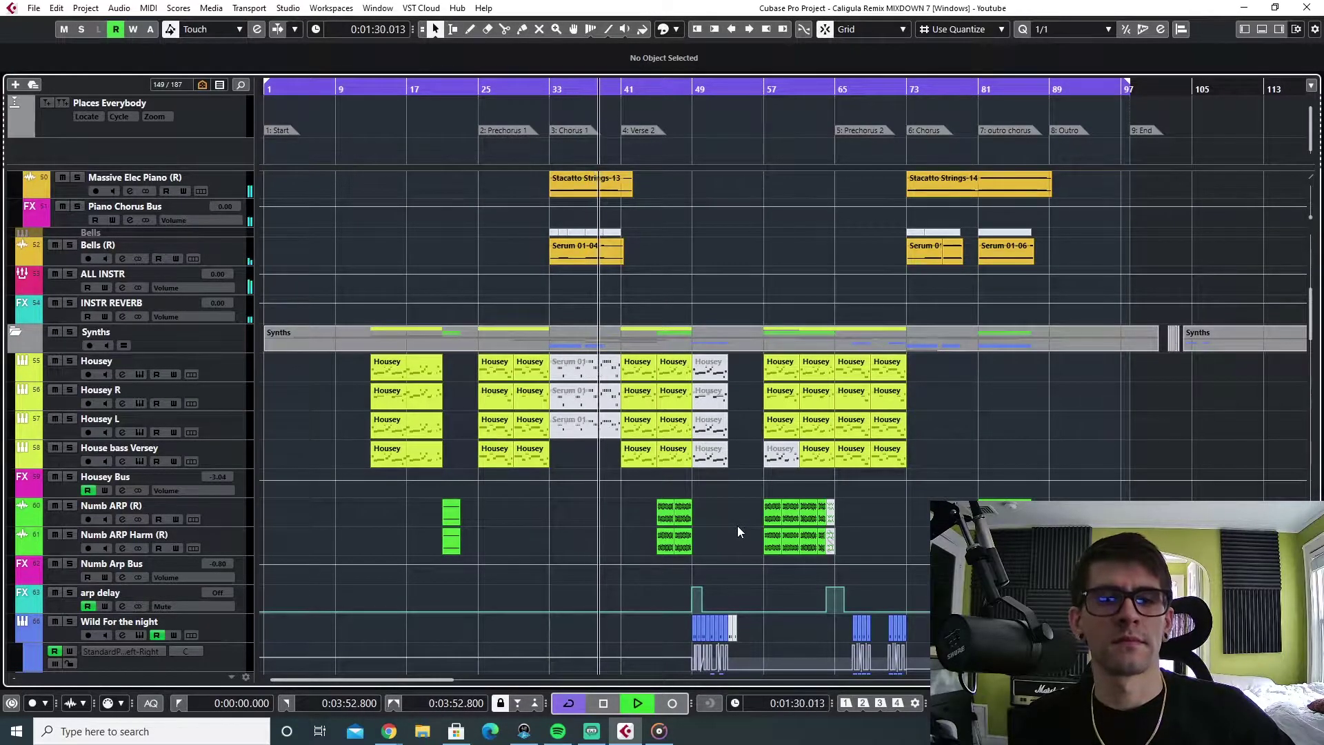
scroll(758, 552, down, 3)
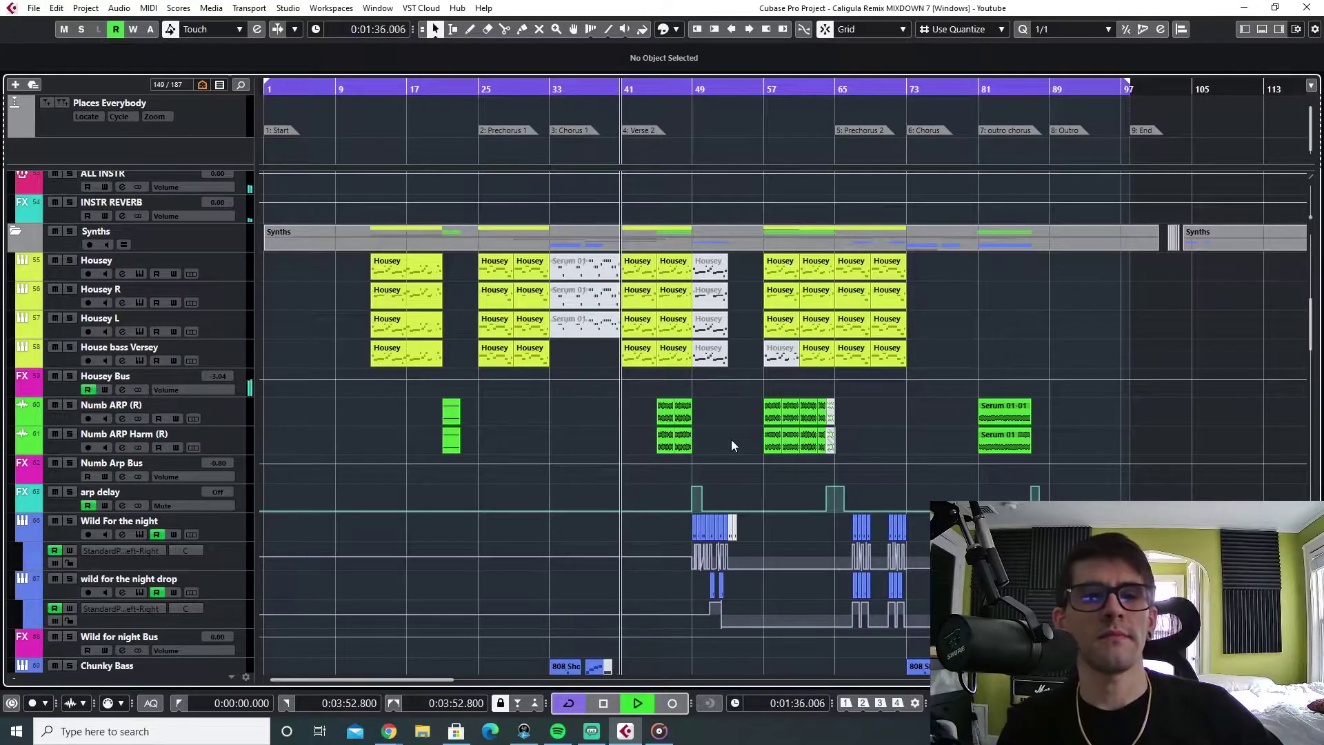
key(space)
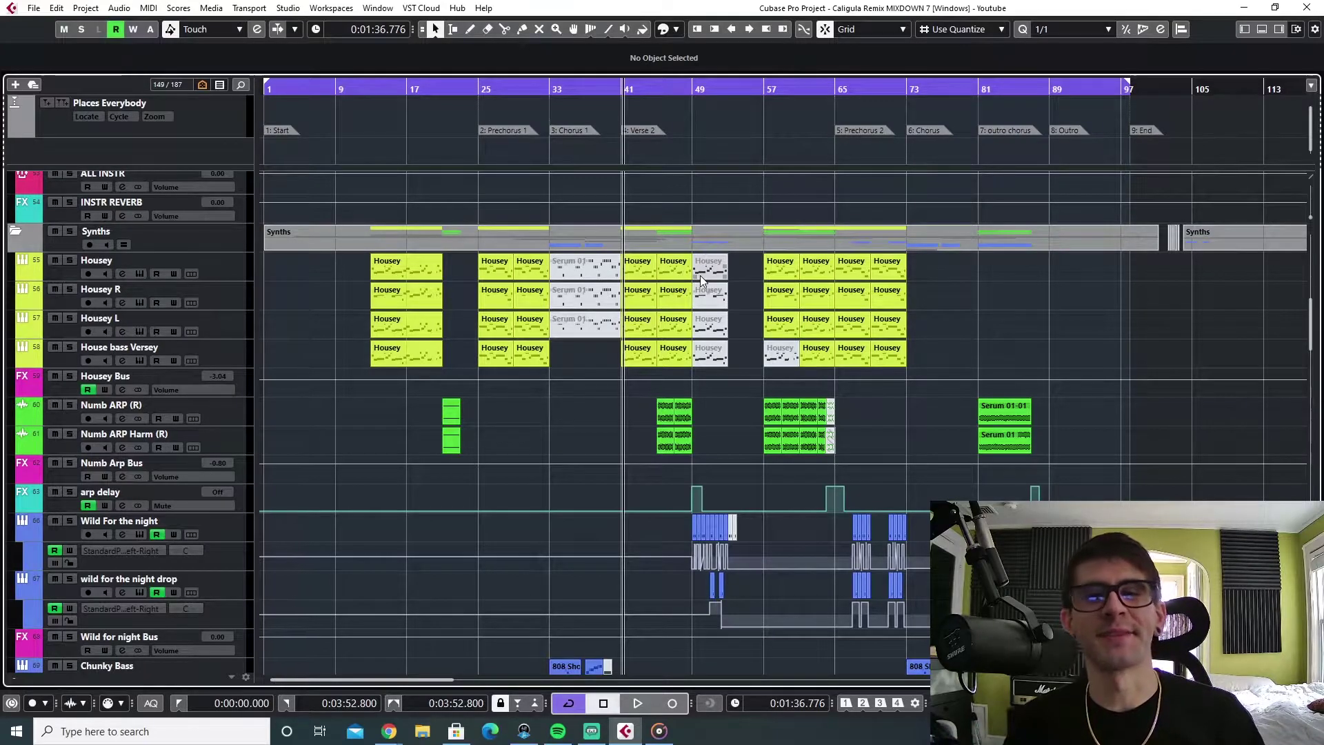
Open the Battery instrument of the KICK (D) track and move its window down below the ruler
scroll(556, 508, down, 5)
scroll(559, 503, up, 5)
scroll(561, 500, up, 2)
scroll(563, 498, down, 10)
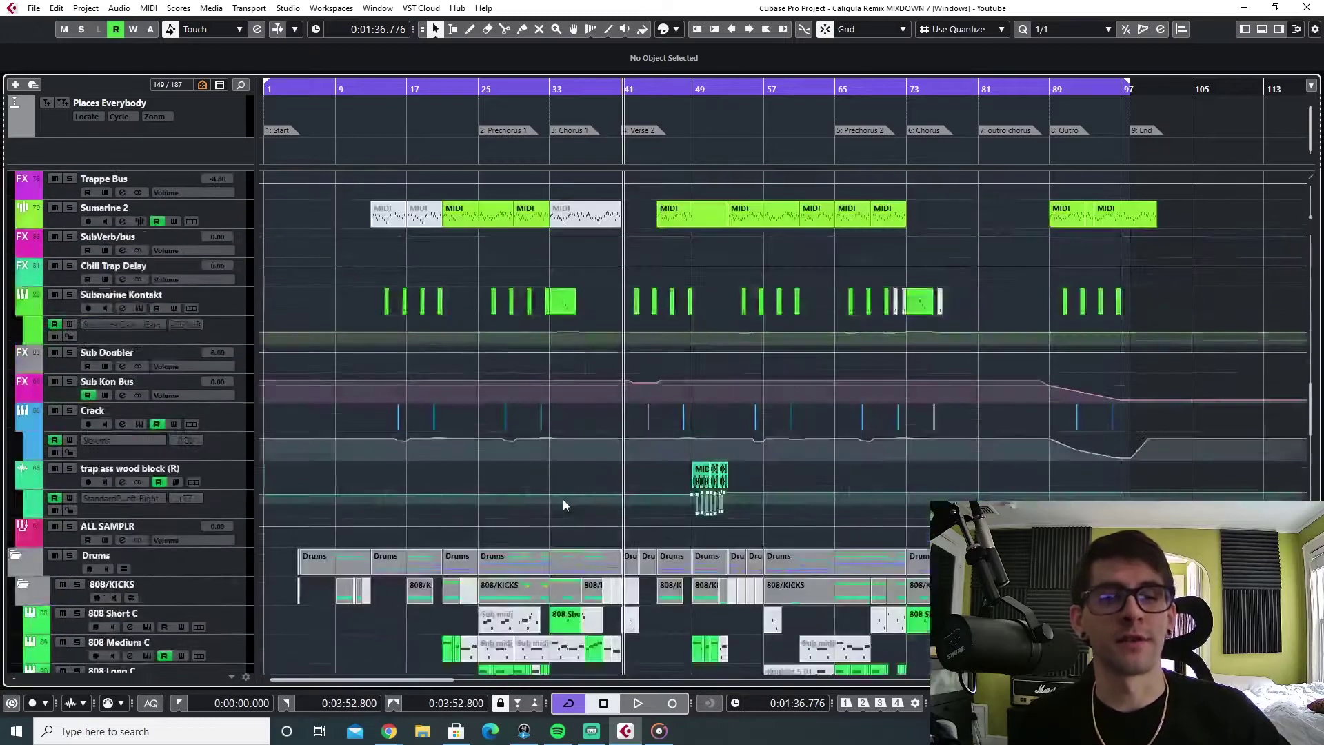
scroll(563, 505, down, 3)
scroll(433, 337, up, 10)
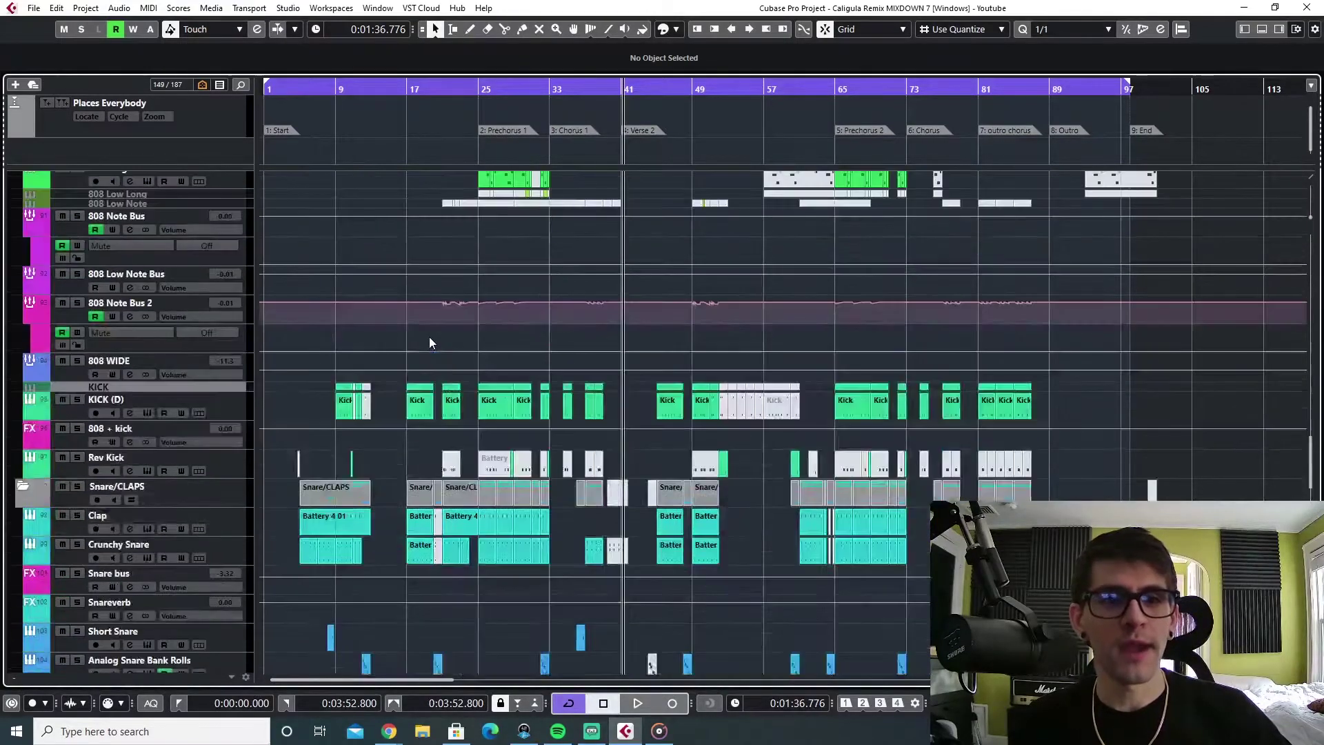
click(67, 415)
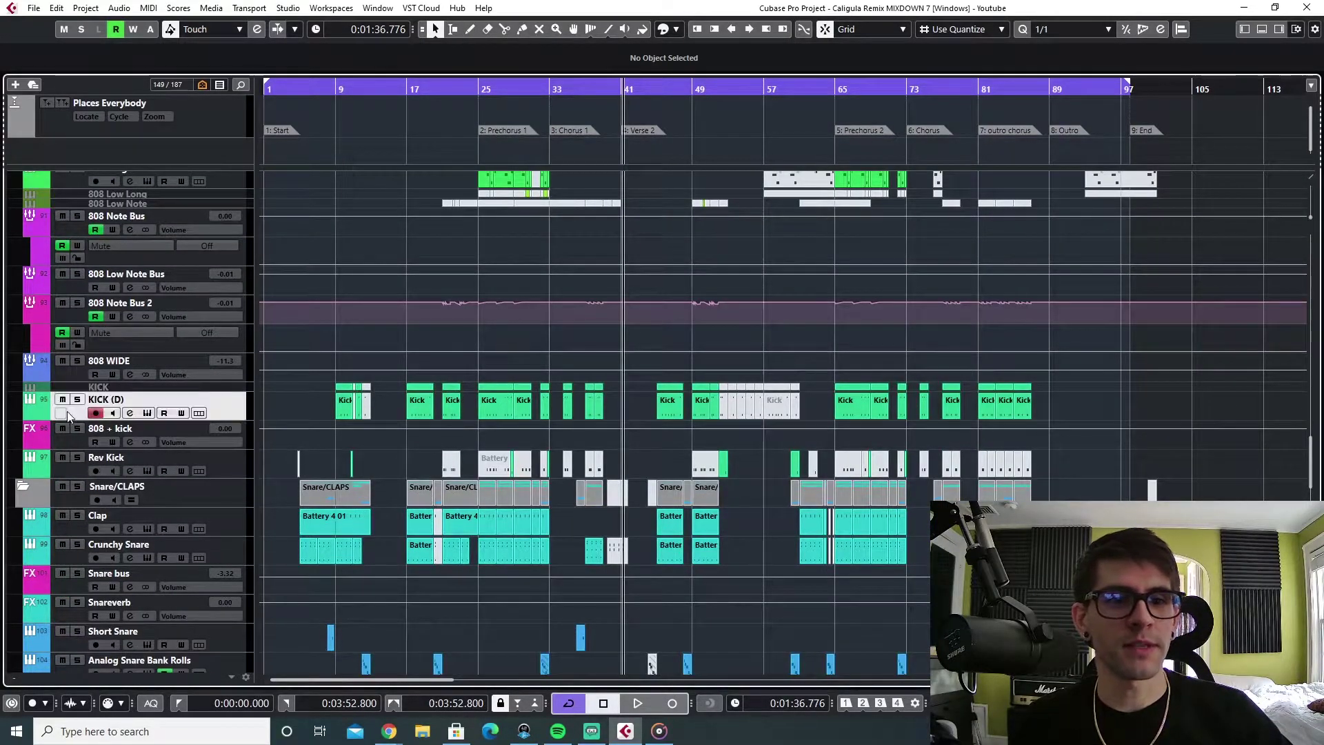
click(147, 413)
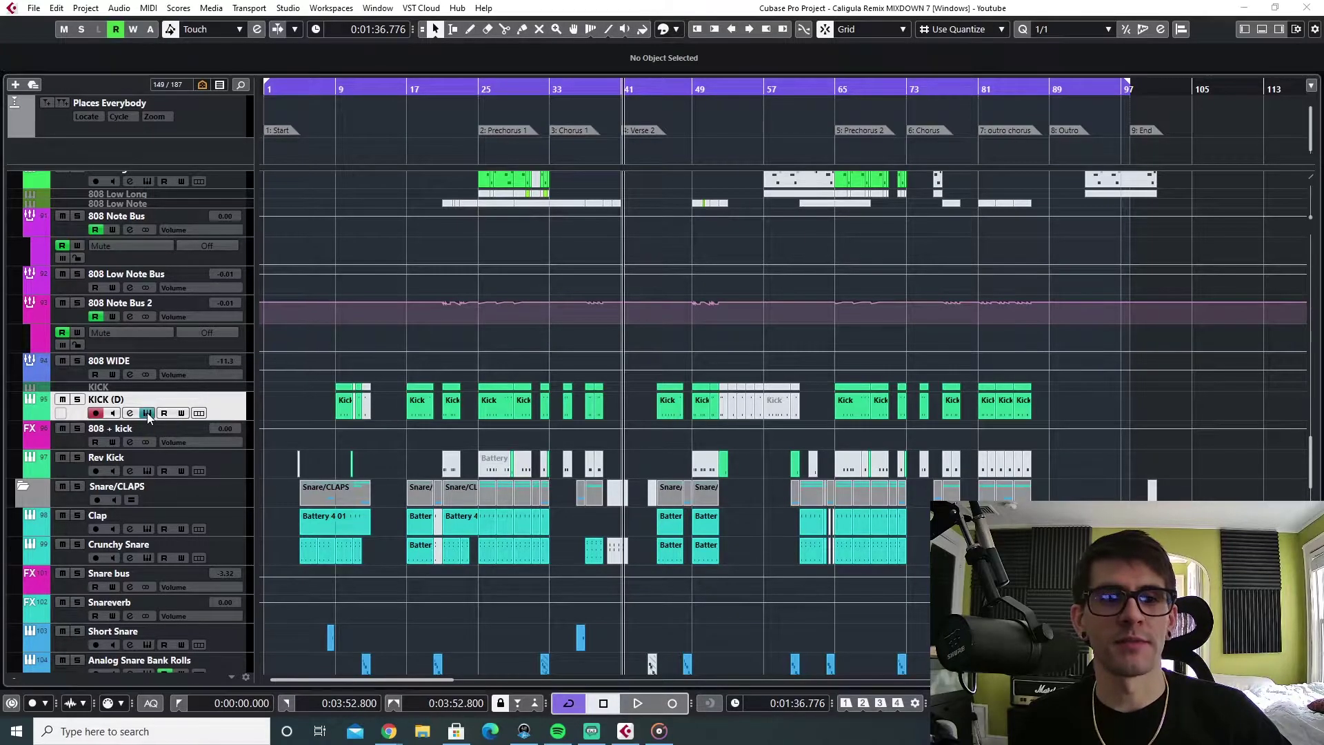
drag(680, 88, 685, 116)
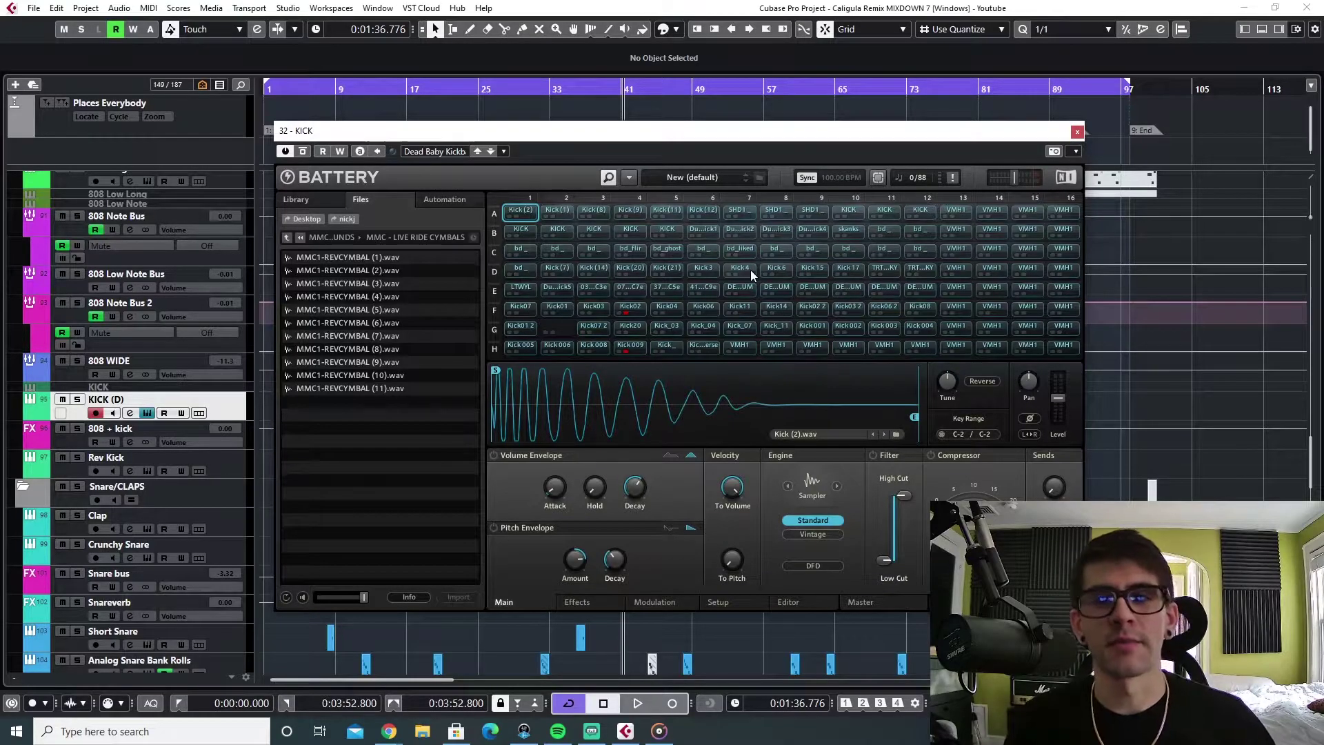
Audition kick samples across row A of the Battery grid, from Kick (12) through the SHD1, KICK and VMH1 cells
click(704, 212)
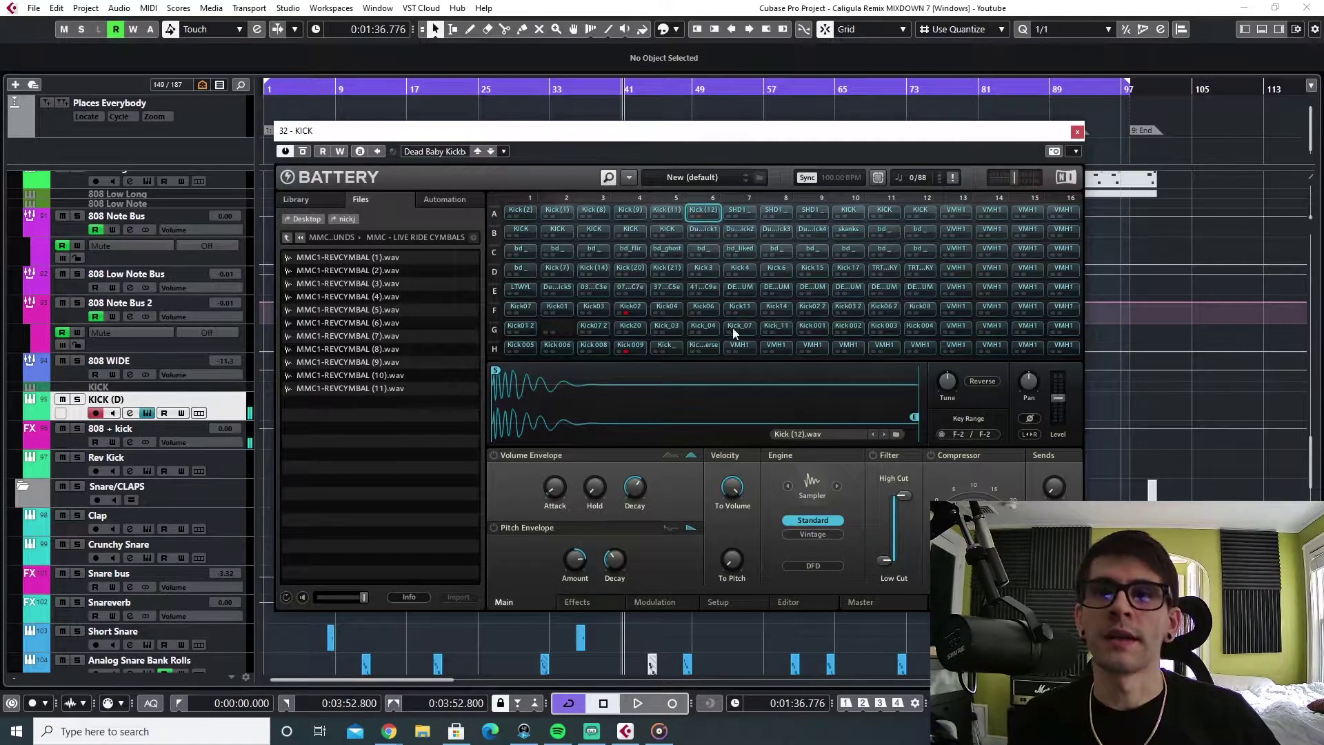
click(817, 211)
click(848, 211)
click(890, 211)
click(922, 211)
click(961, 209)
click(994, 210)
click(1027, 211)
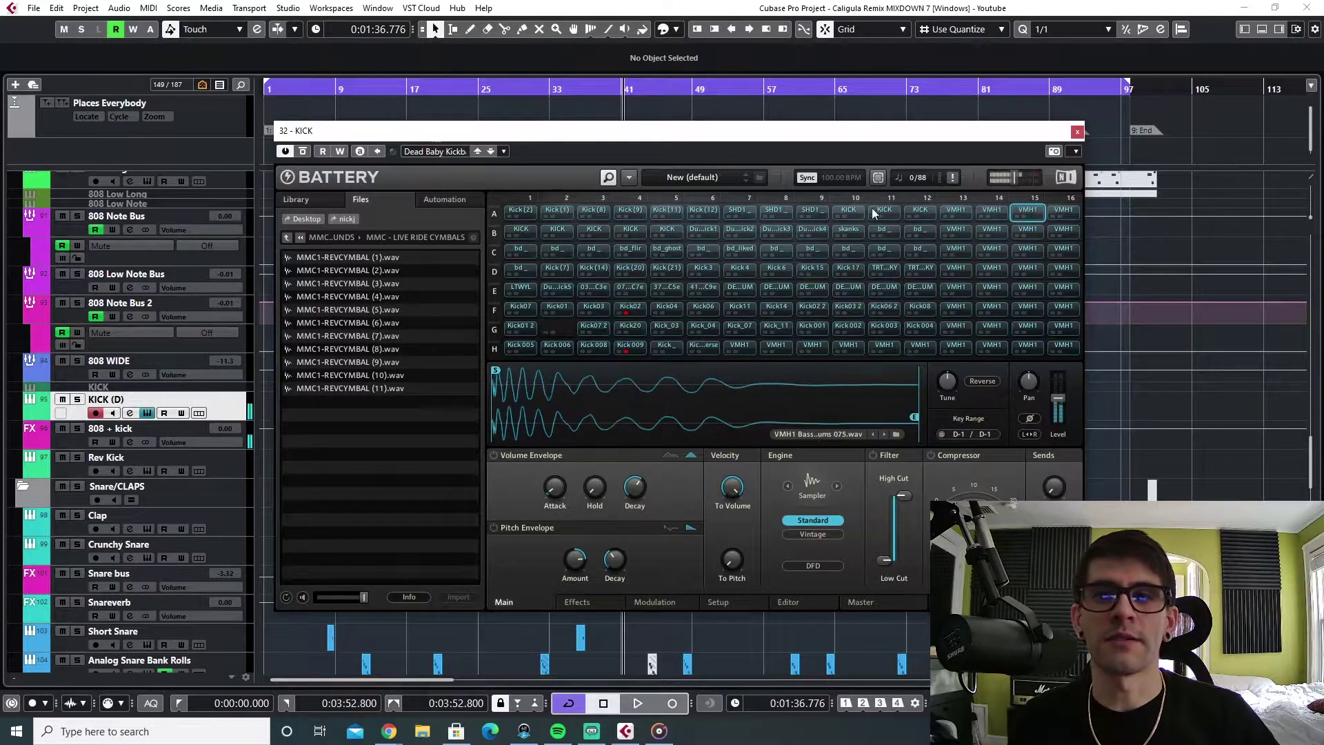
click(821, 212)
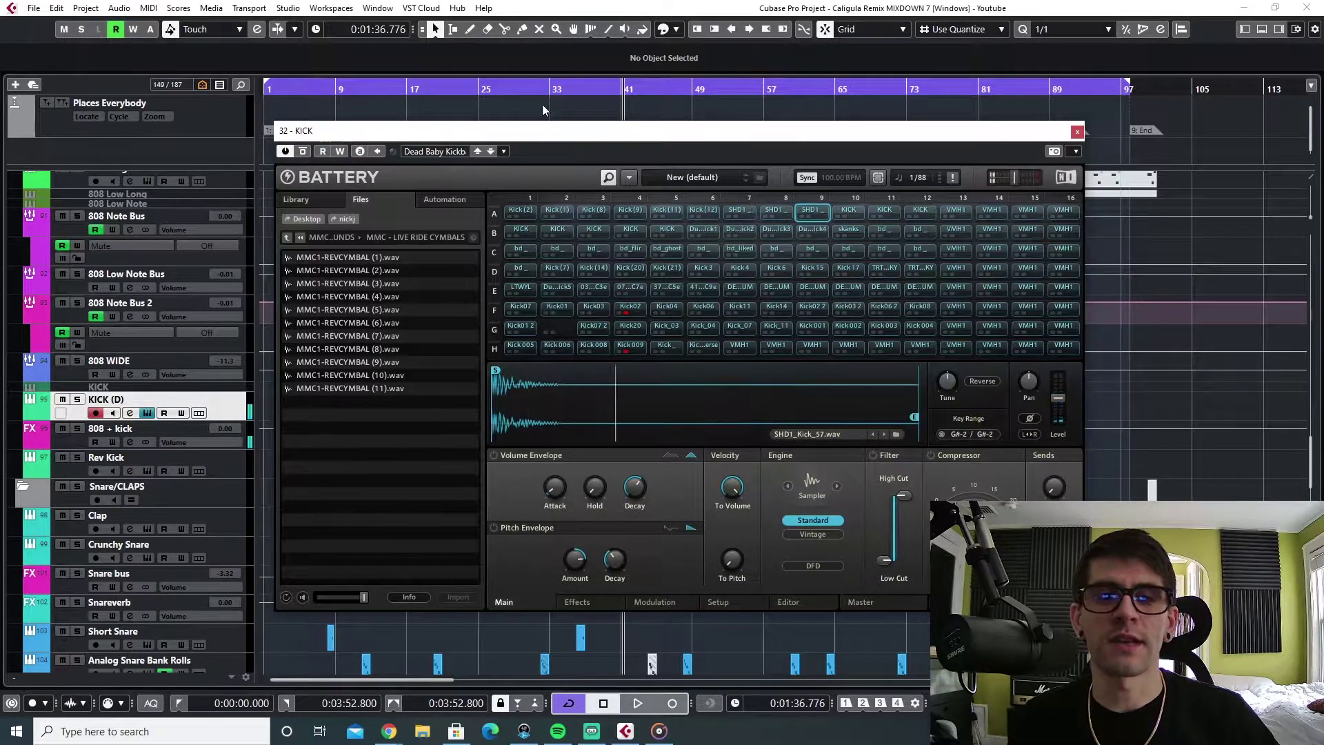
Set the cycle range to Prechorus 1, bars 25 to 33, and put the playhead at its start, keeping the Battery window clear of the ruler
drag(533, 136, 531, 318)
drag(270, 85, 480, 91)
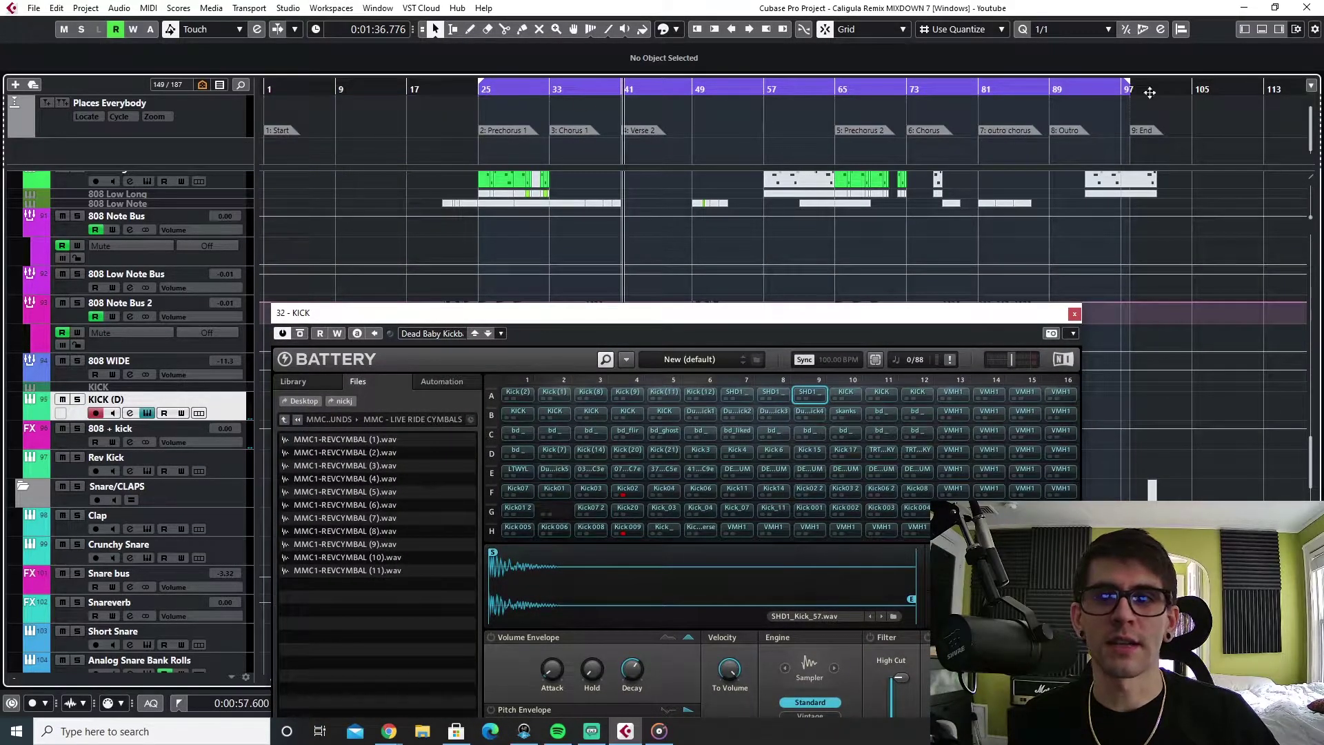
drag(1127, 84, 542, 109)
key(KP_1)
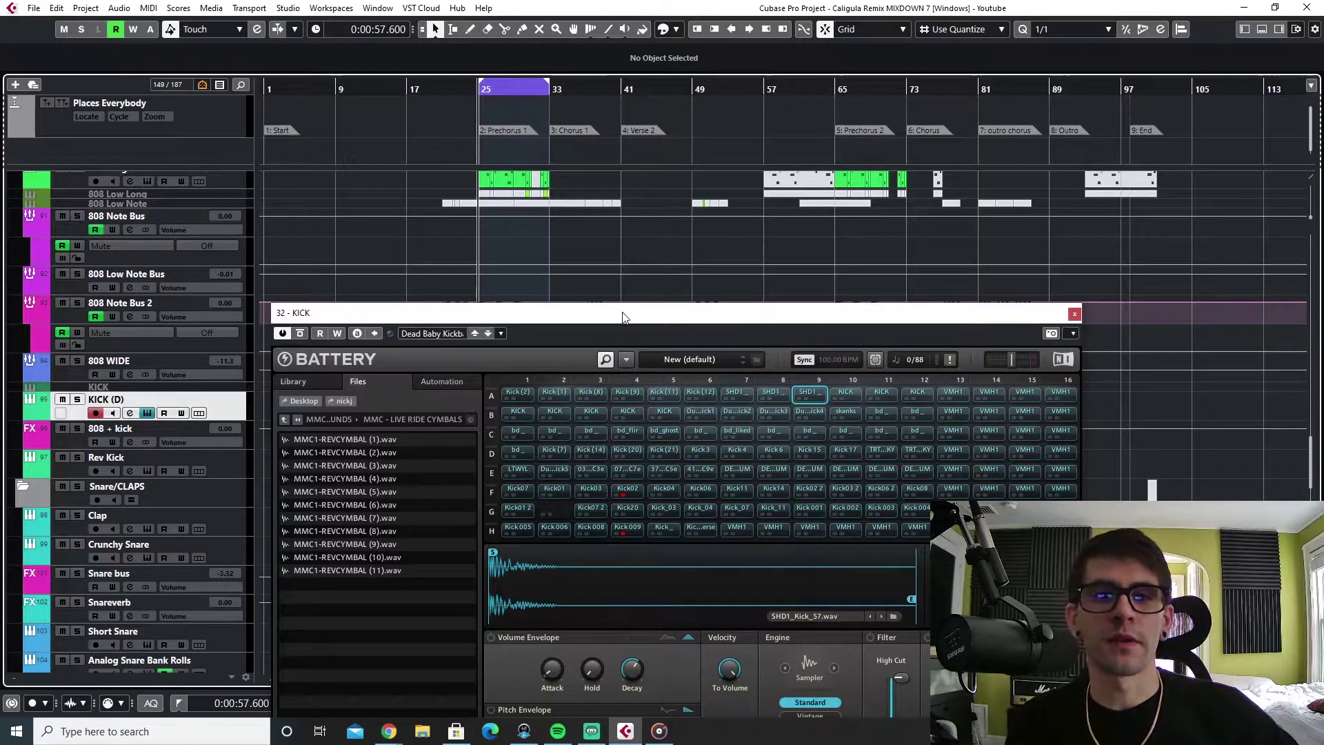
drag(622, 317, 639, 170)
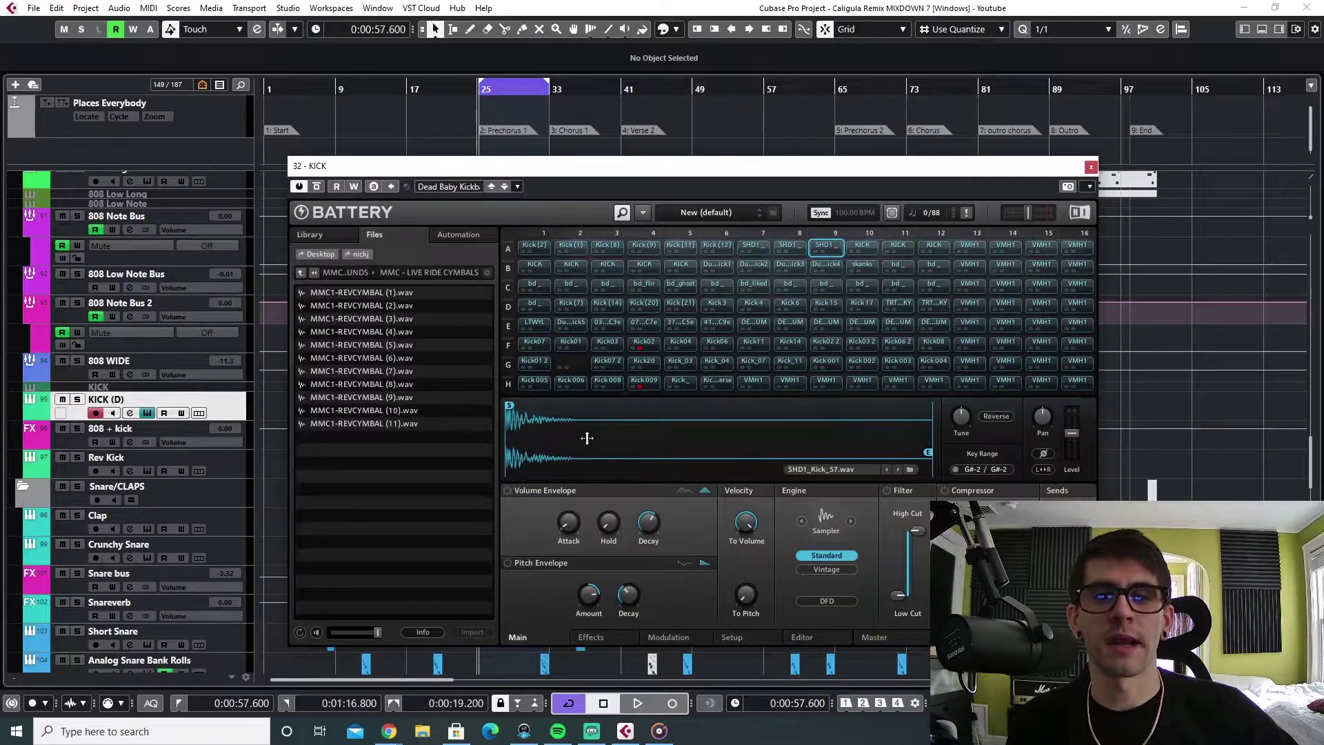
Play the opening of the Prechorus 1 loop briefly, and colour Battery cell Kick (11) yellow
key(space)
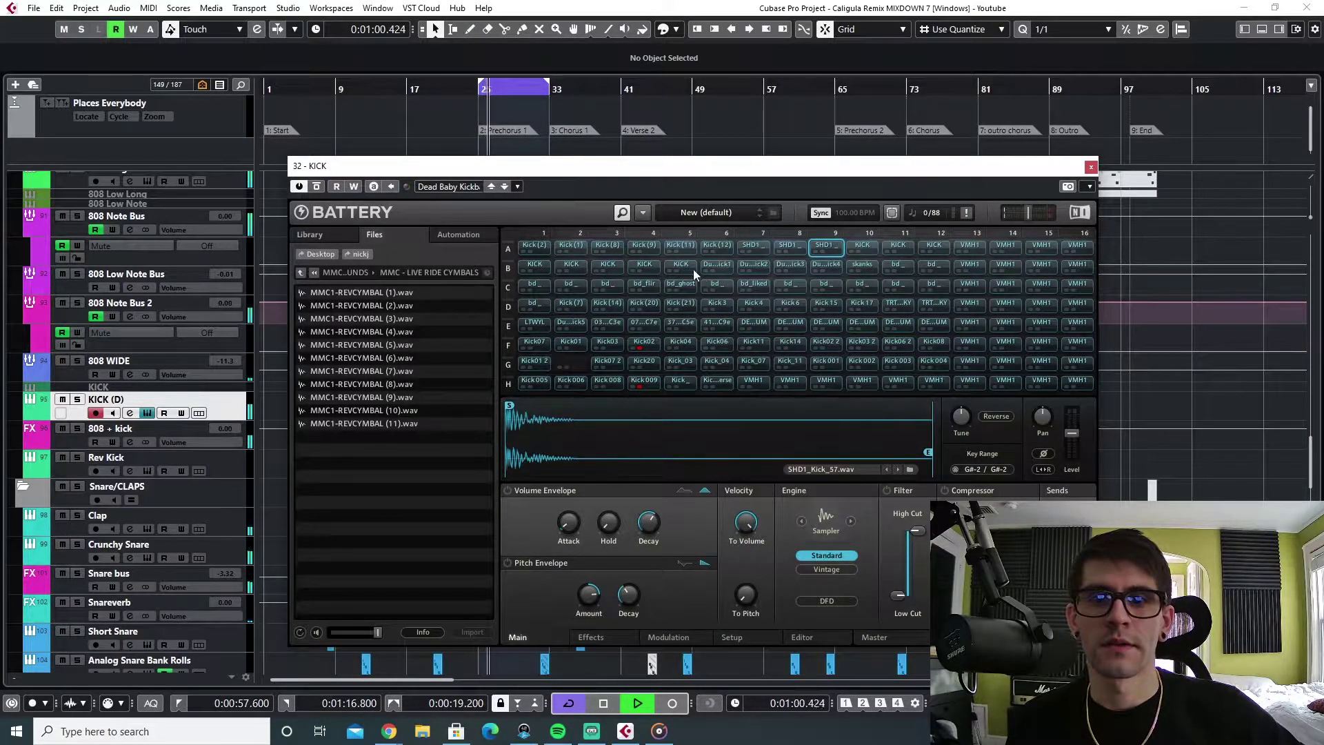
key(space)
click(684, 246)
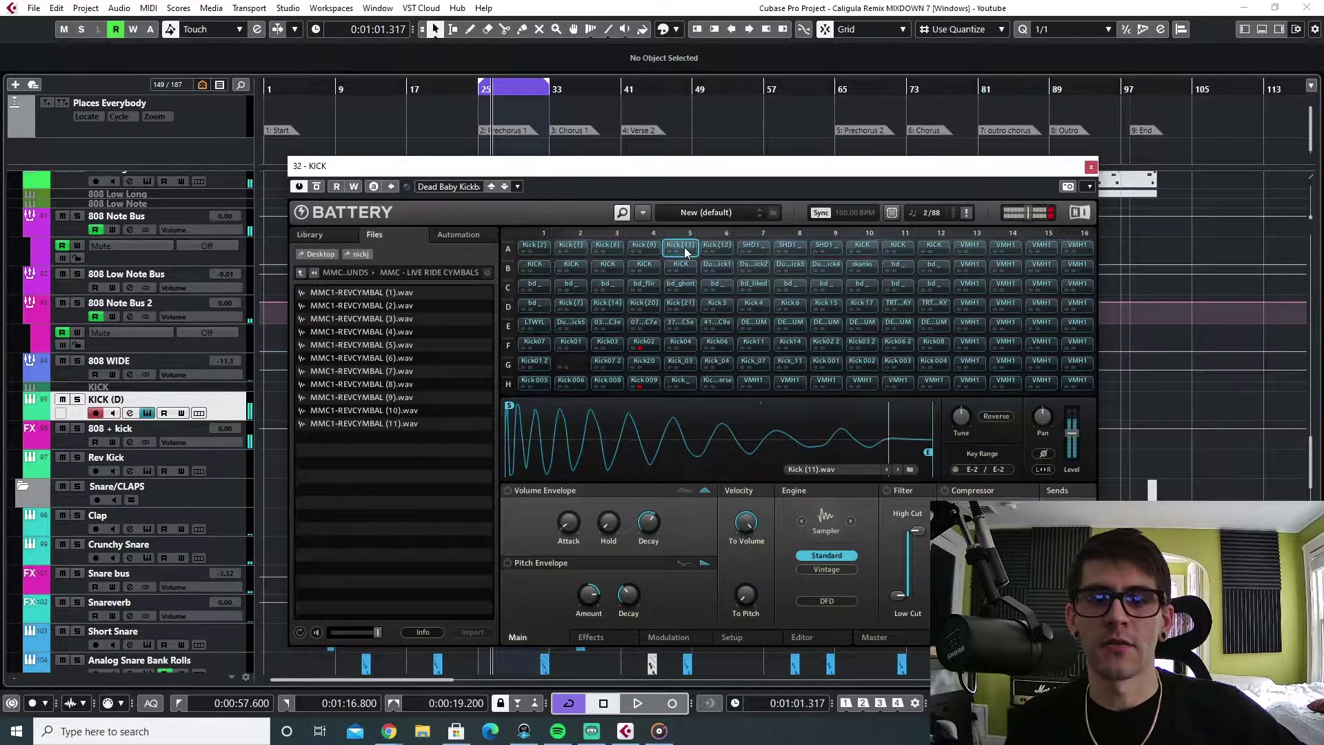
click(684, 247)
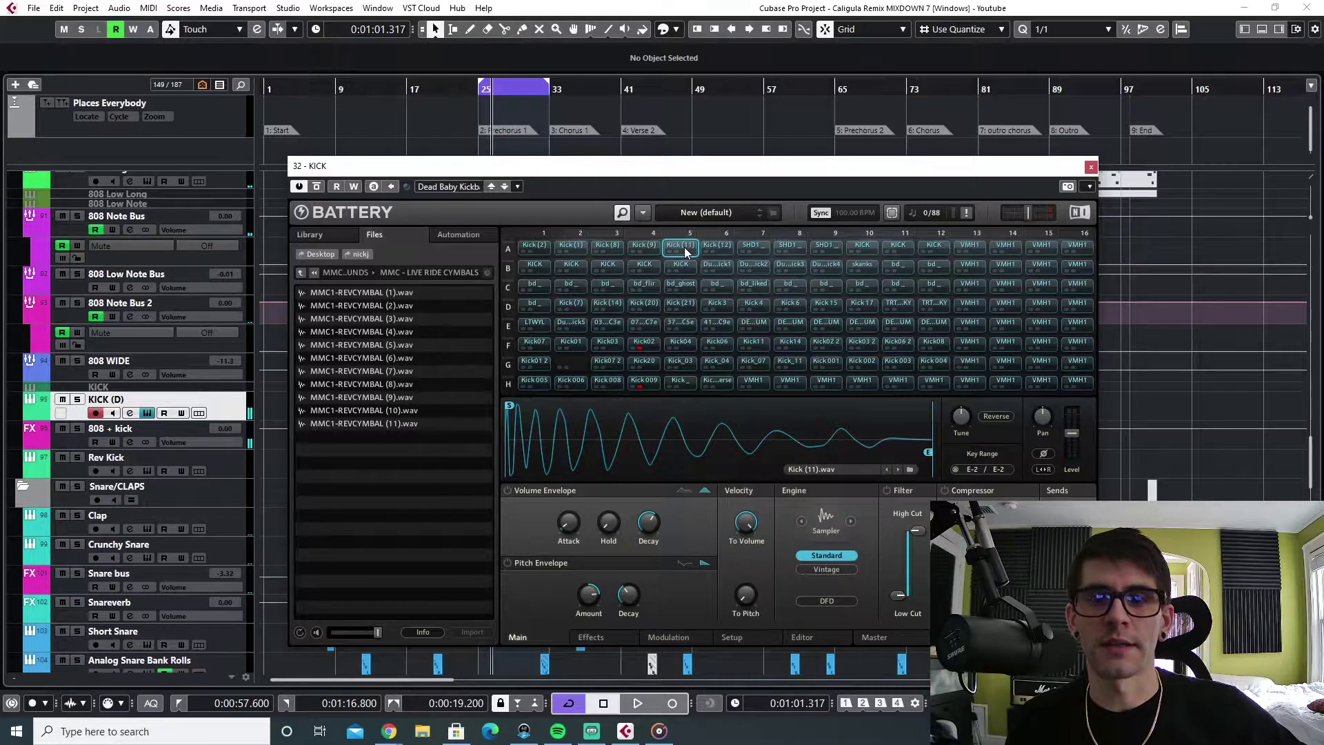
right_click(684, 247)
mouse_move(738, 403)
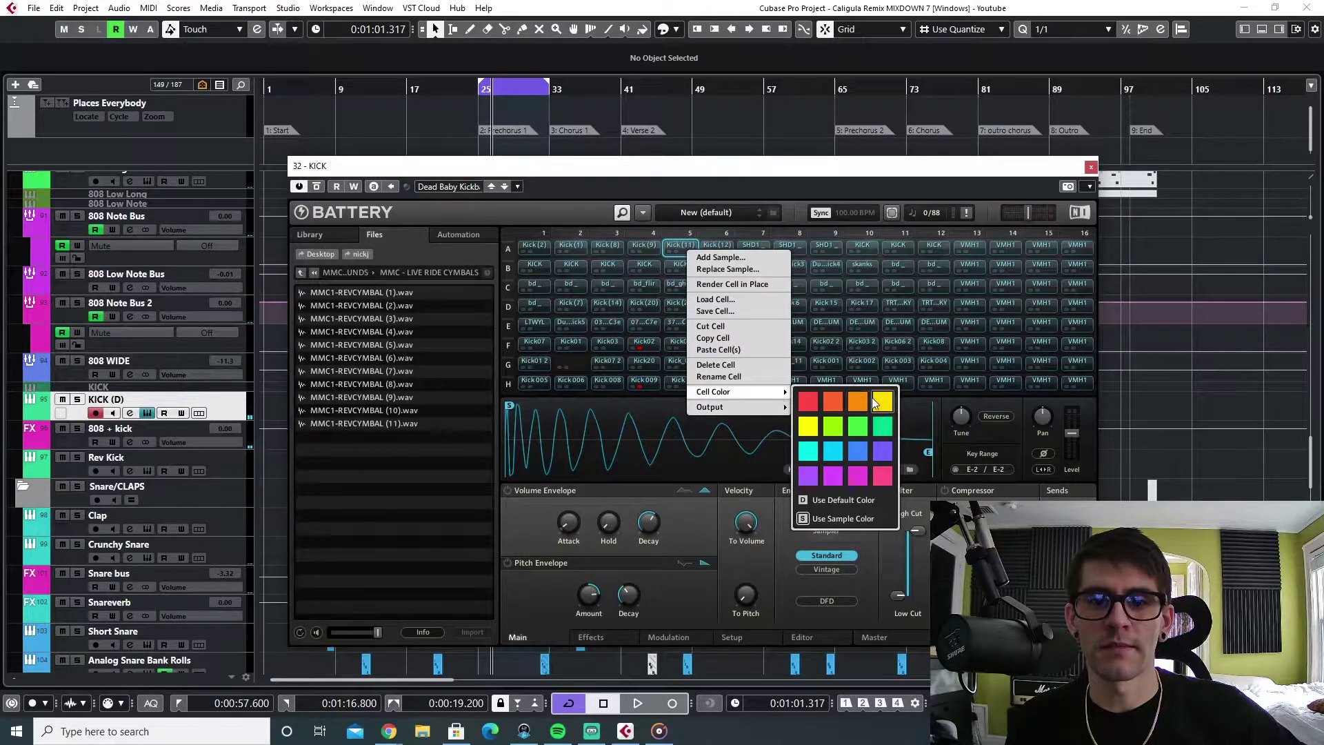
click(873, 401)
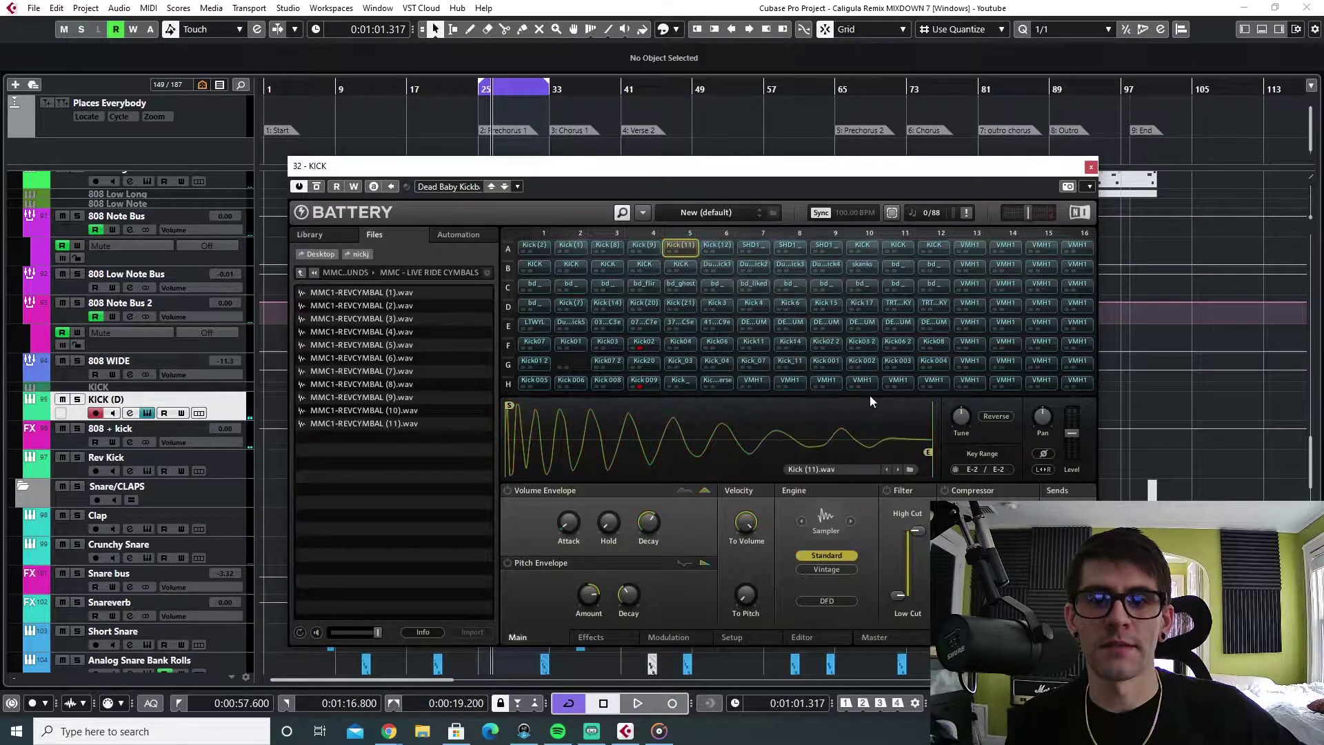
Colour the KICK cell in row A, column 10 yellow and audition its sample
click(863, 245)
right_click(866, 247)
mouse_move(942, 392)
click(1055, 402)
click(871, 249)
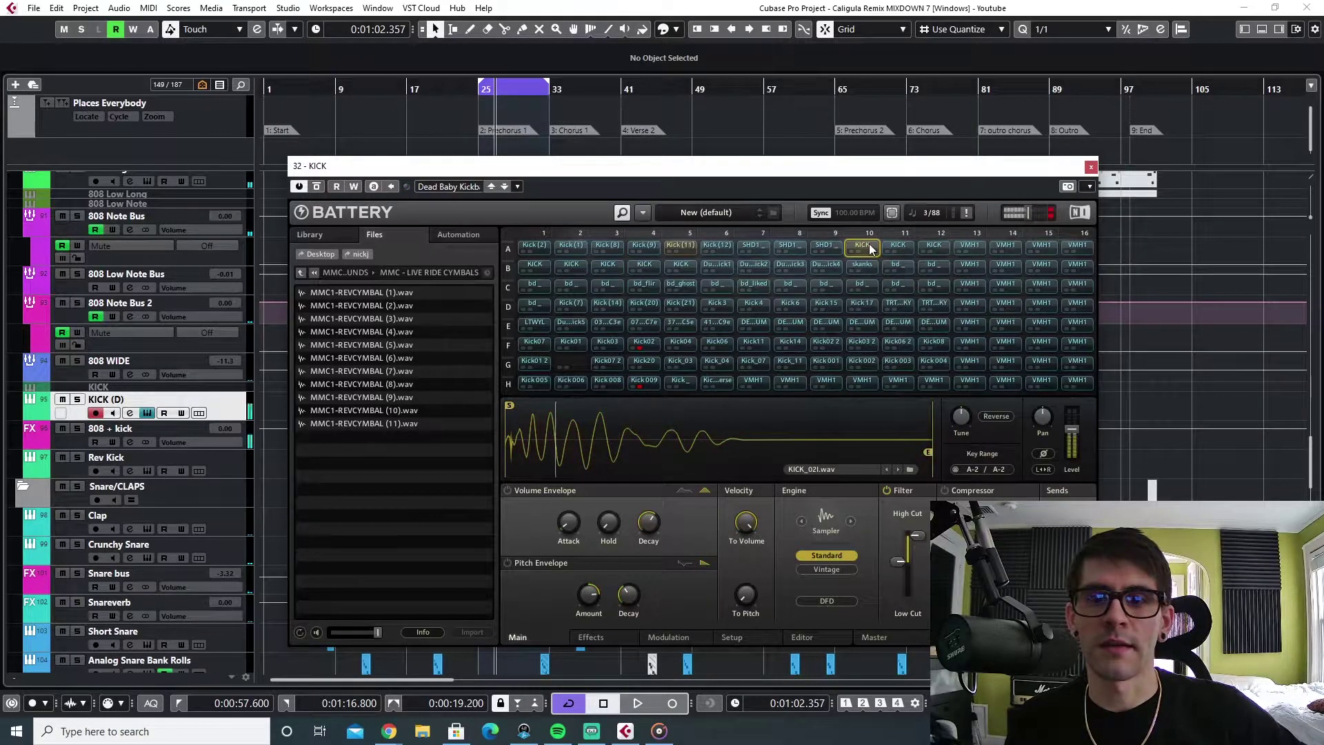
Colour the Kick01 2 cell in row G, column 1 yellow
click(545, 367)
right_click(544, 366)
mouse_move(594, 522)
click(689, 545)
Audition the yellow Kick (11) and KICK cells in row A alternately to compare their samples
click(690, 247)
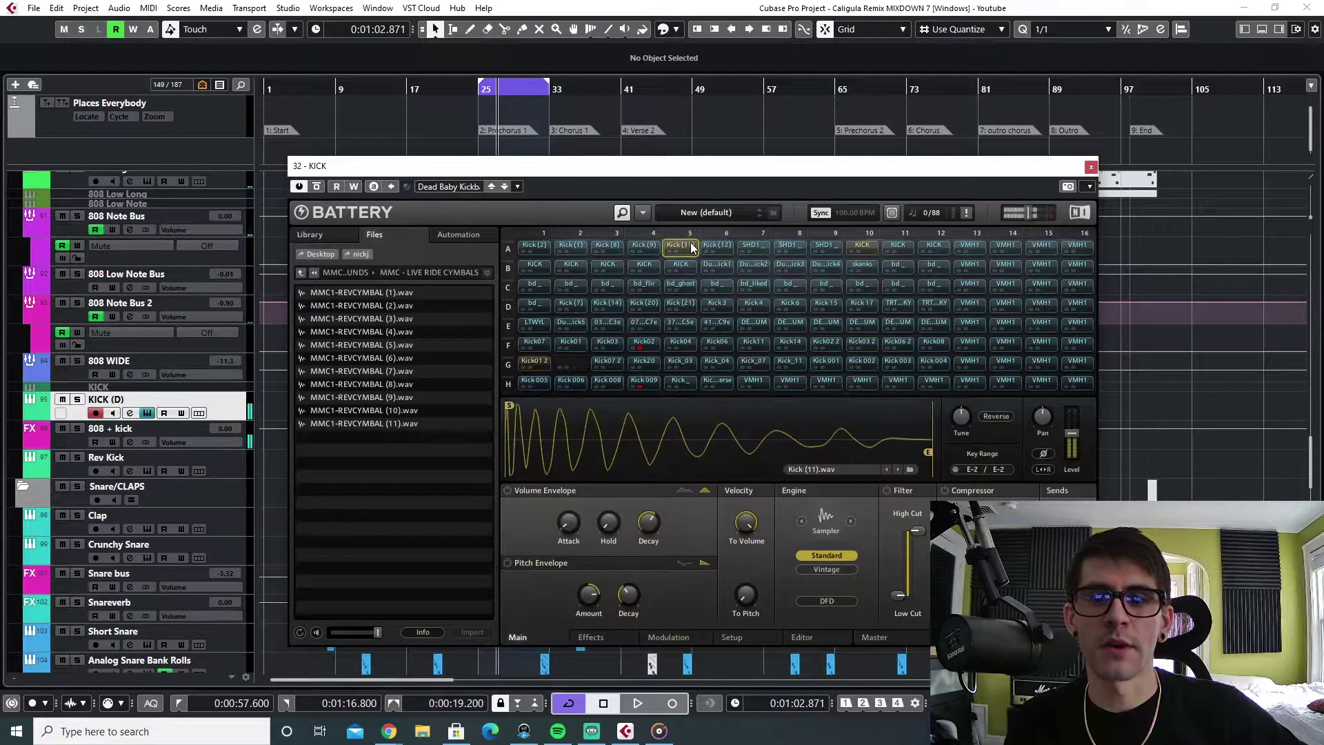
click(863, 246)
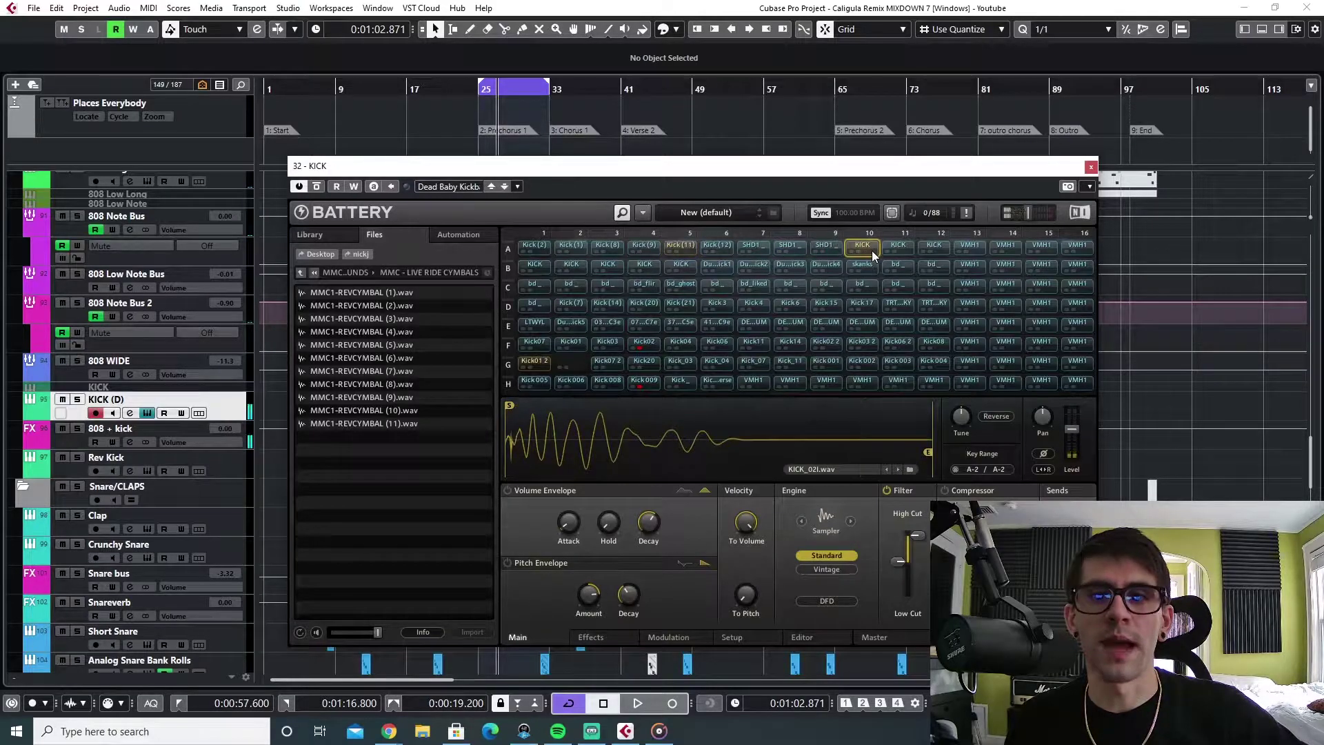
click(687, 248)
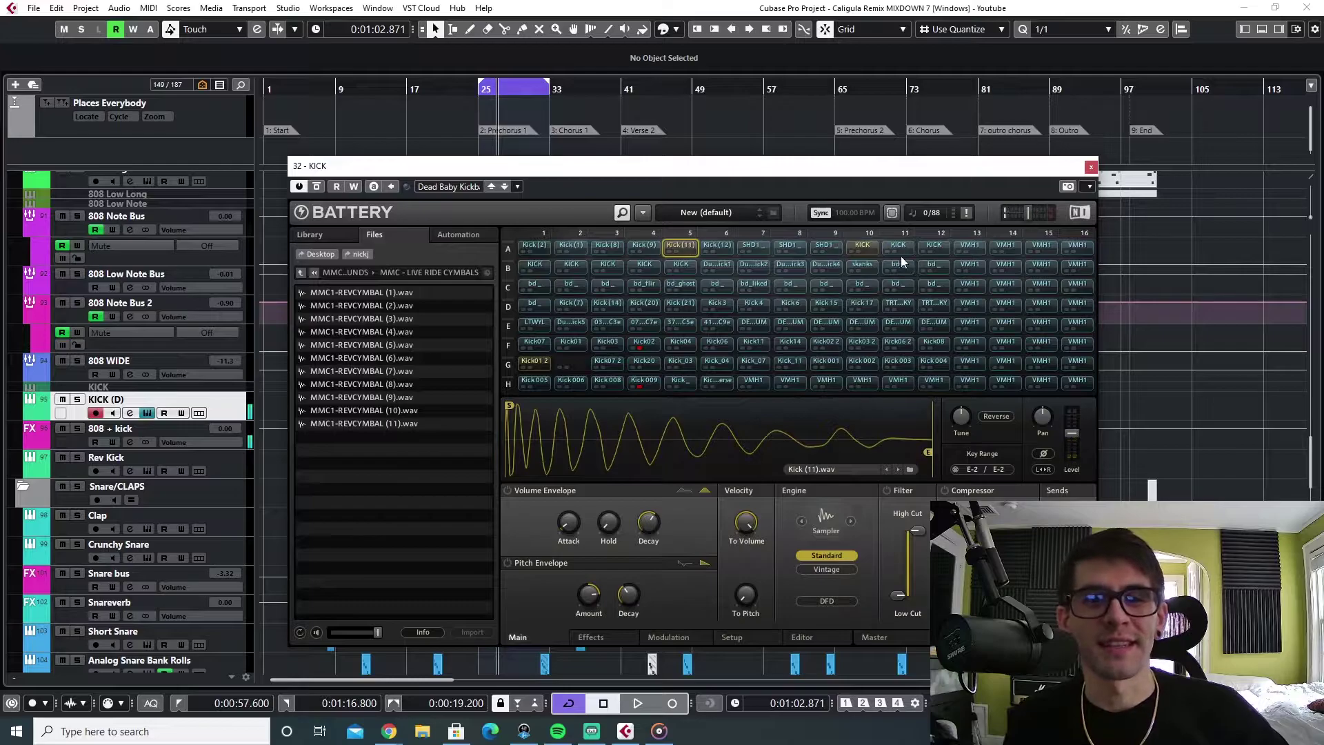
click(866, 250)
click(682, 245)
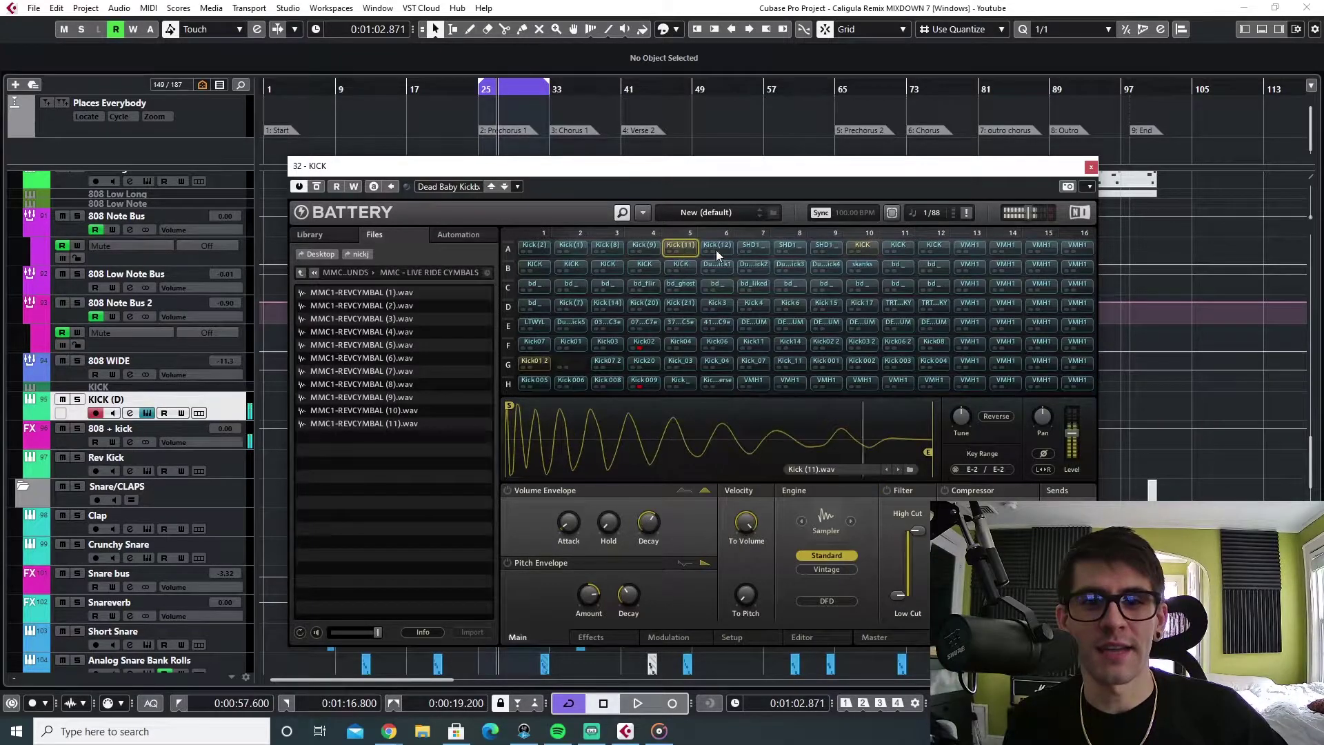
Set the low cut of the KICK cell in column 10 to 359.5 Hz and audition it alongside Kick01 2 and Kick (11)
click(864, 248)
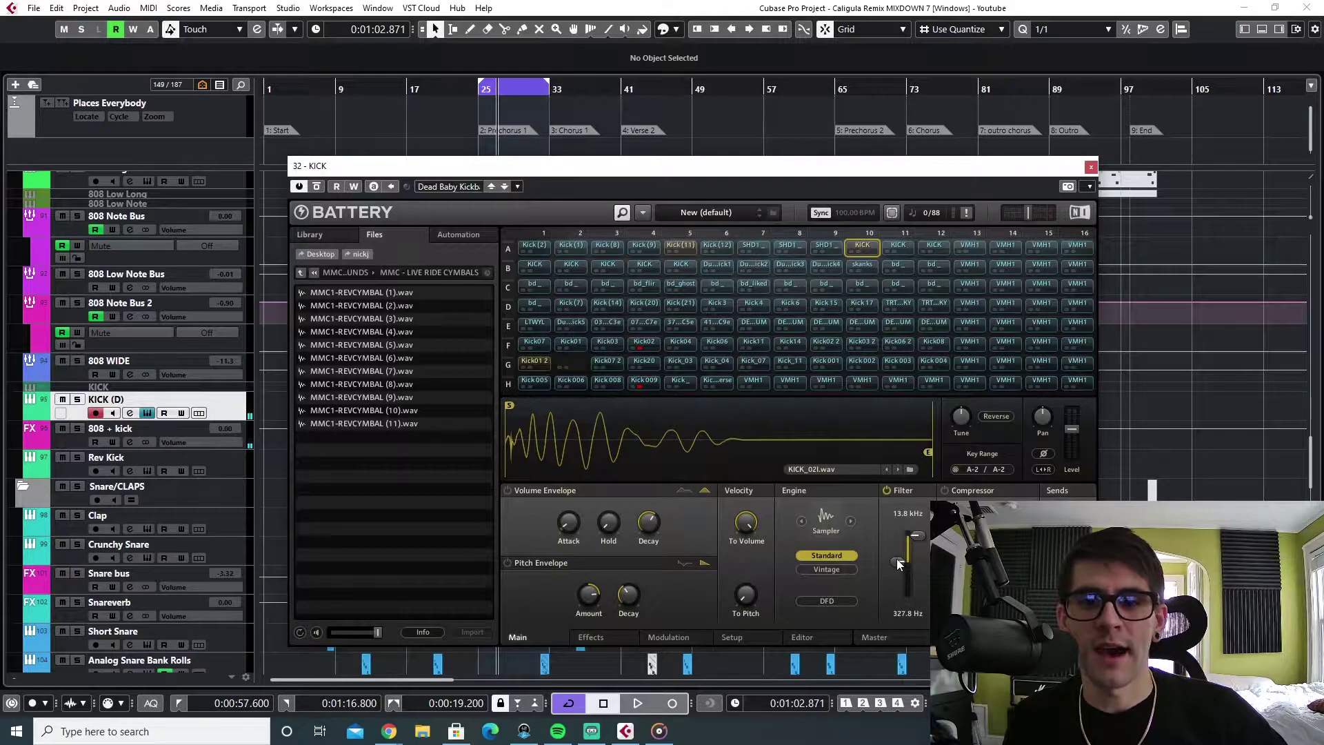
mouse_move(899, 563)
mouse_down()
mouse_move(898, 589)
mouse_move(899, 565)
mouse_up()
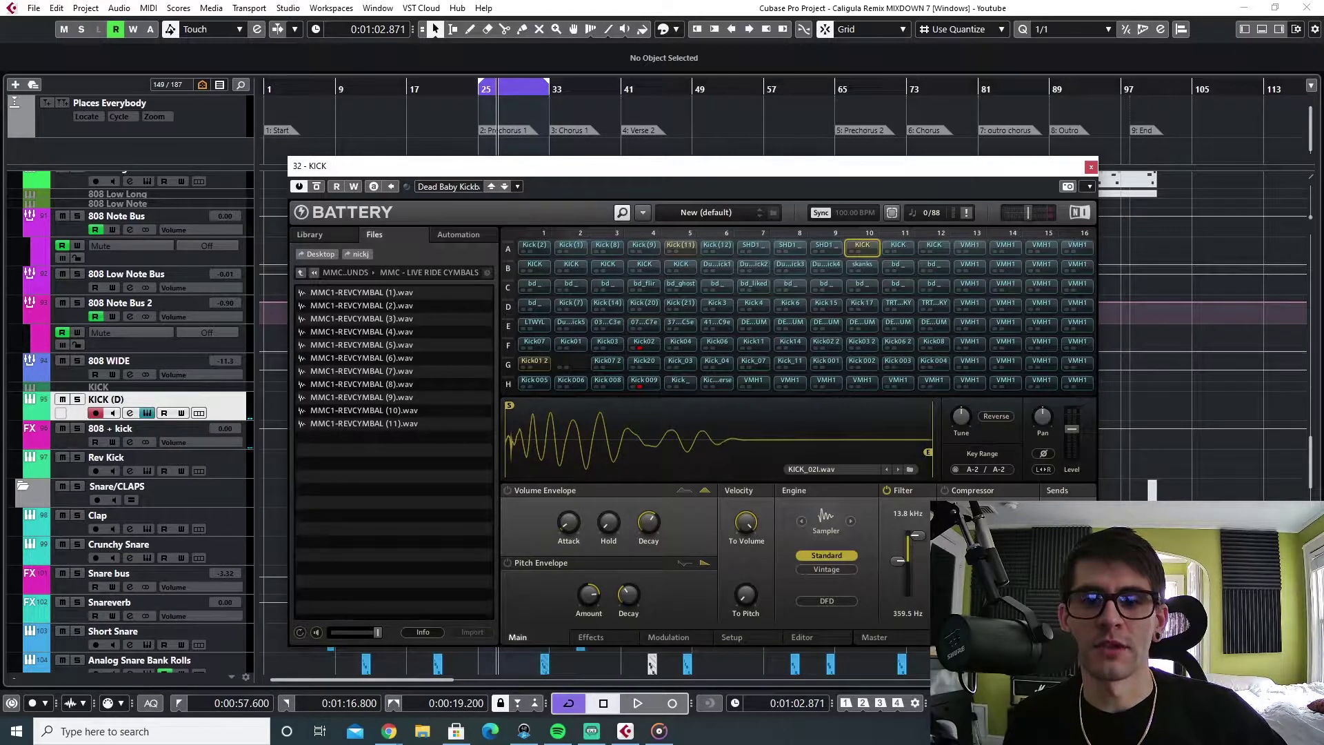
click(872, 253)
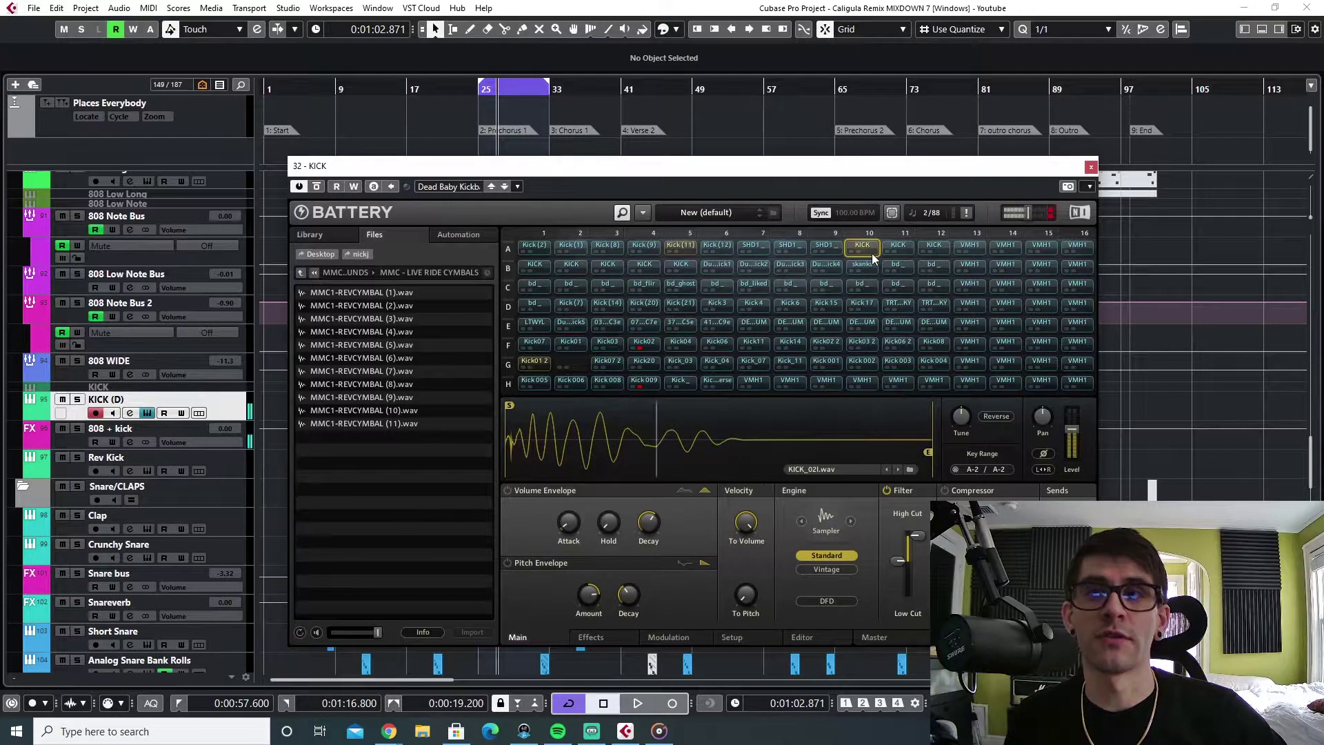
click(537, 362)
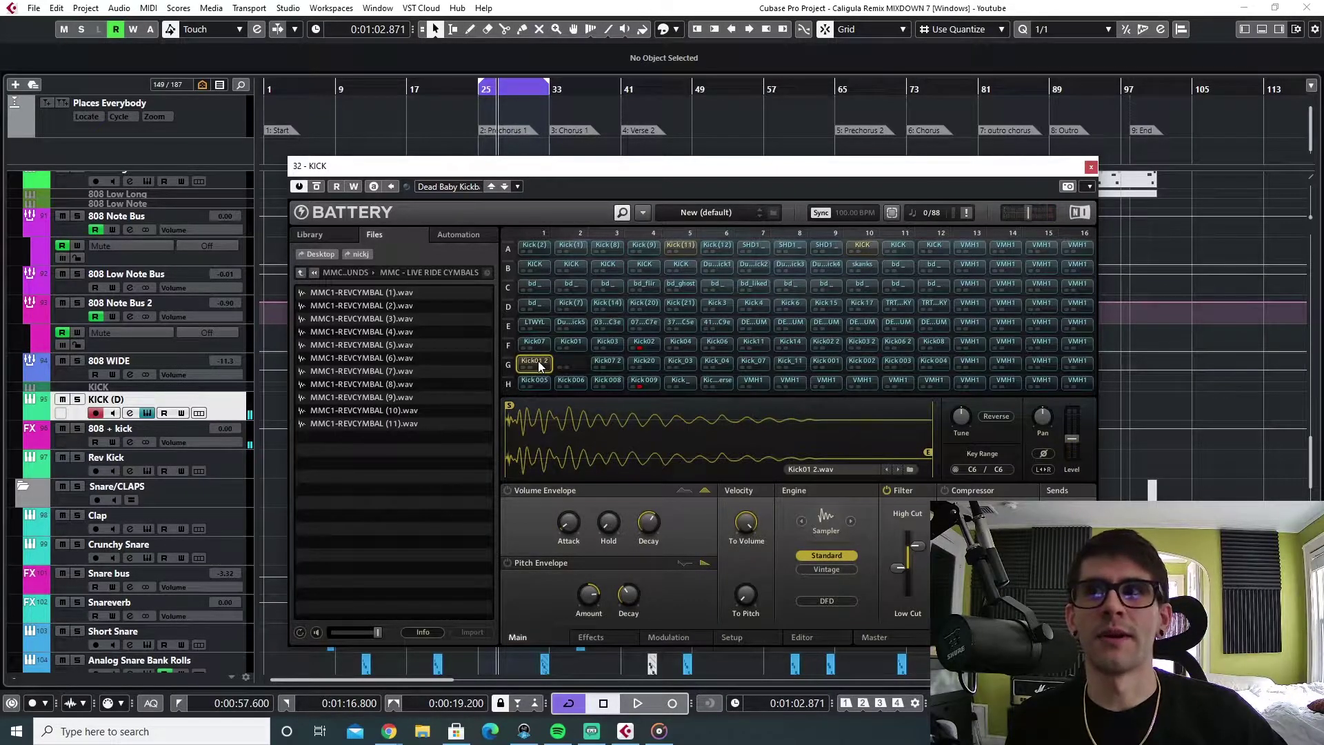
click(680, 246)
Audition the VMH1 Claps cell in row F, column 2 of the Crunchy Snare Battery repeatedly, and play the soloed snare in the Prechorus 1 loop
drag(698, 177, 814, 192)
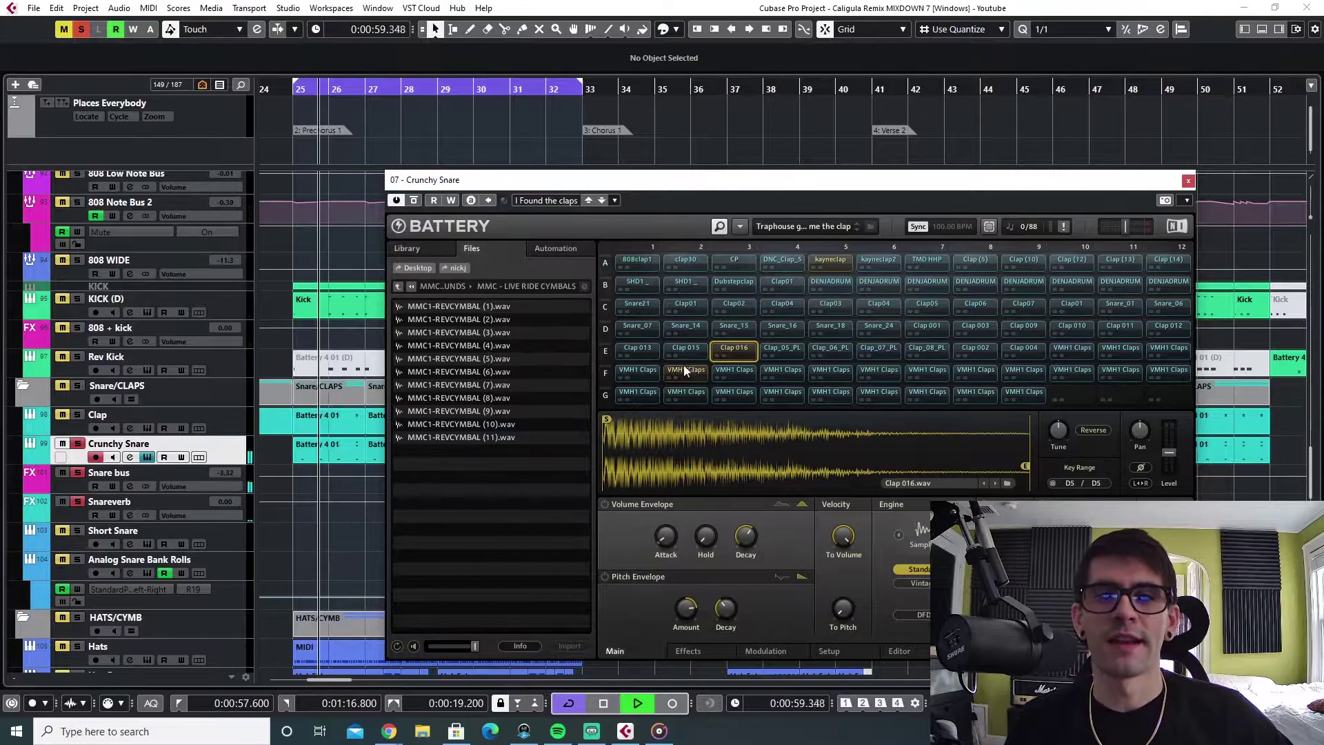
click(686, 370)
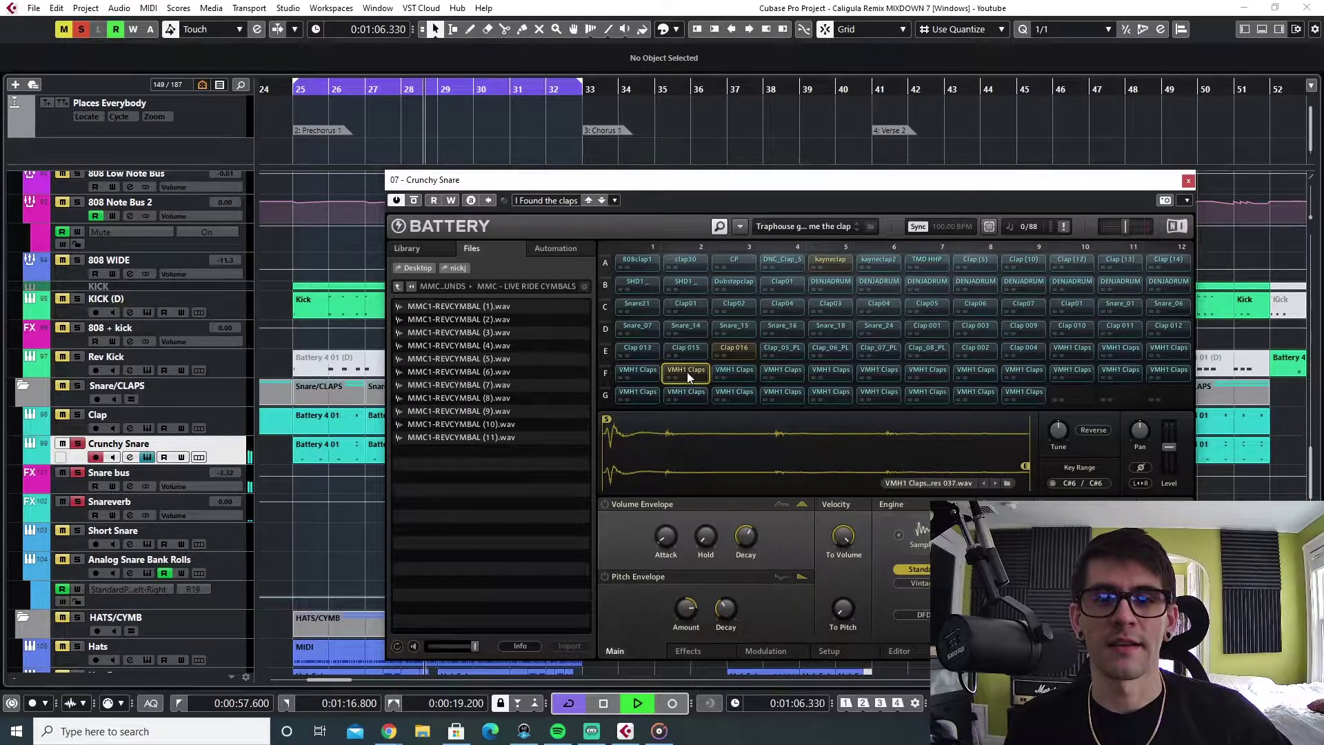
key(space)
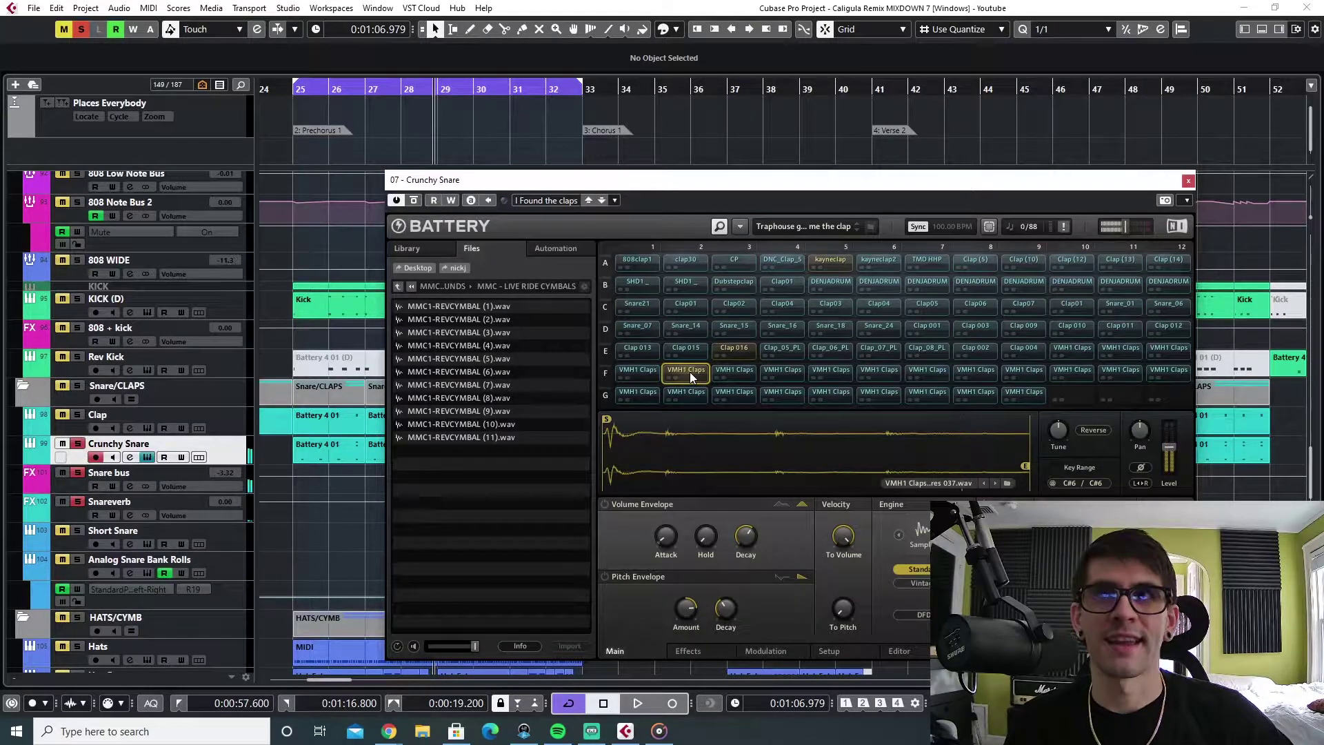
click(690, 371)
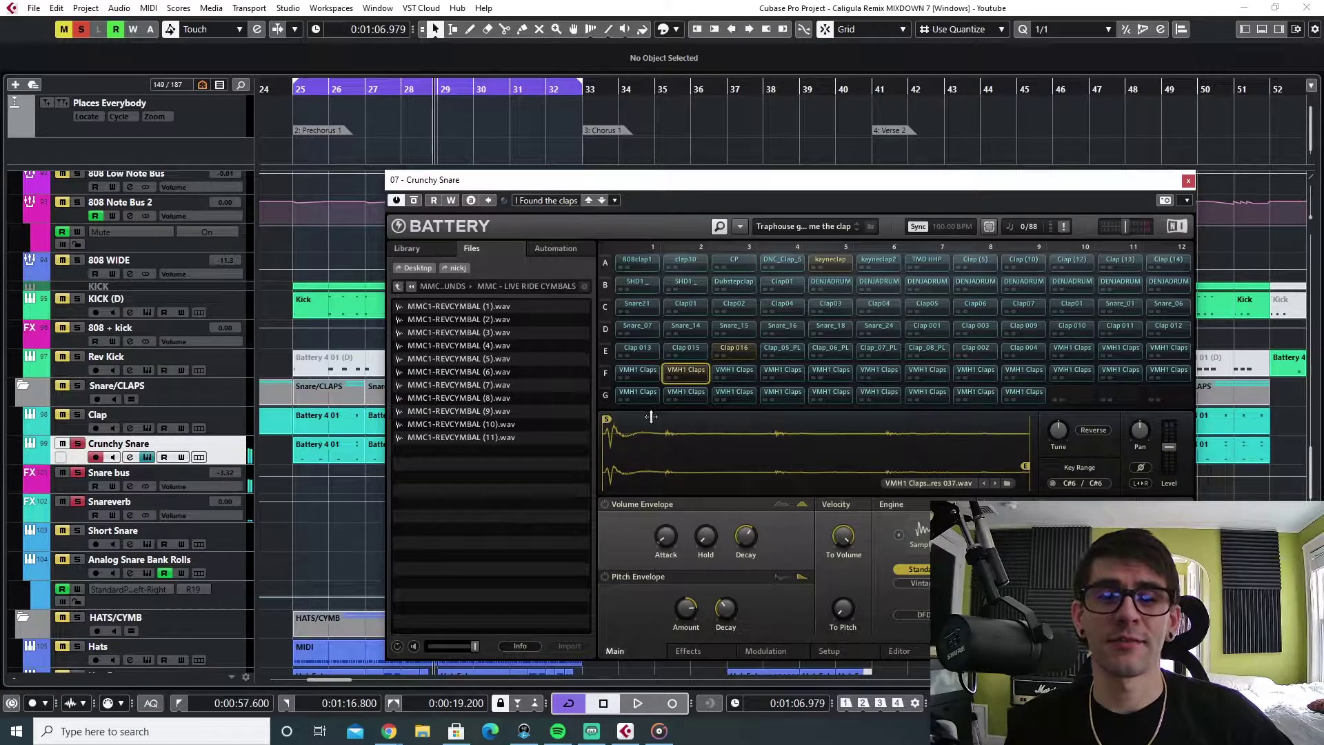
click(693, 372)
click(693, 372)
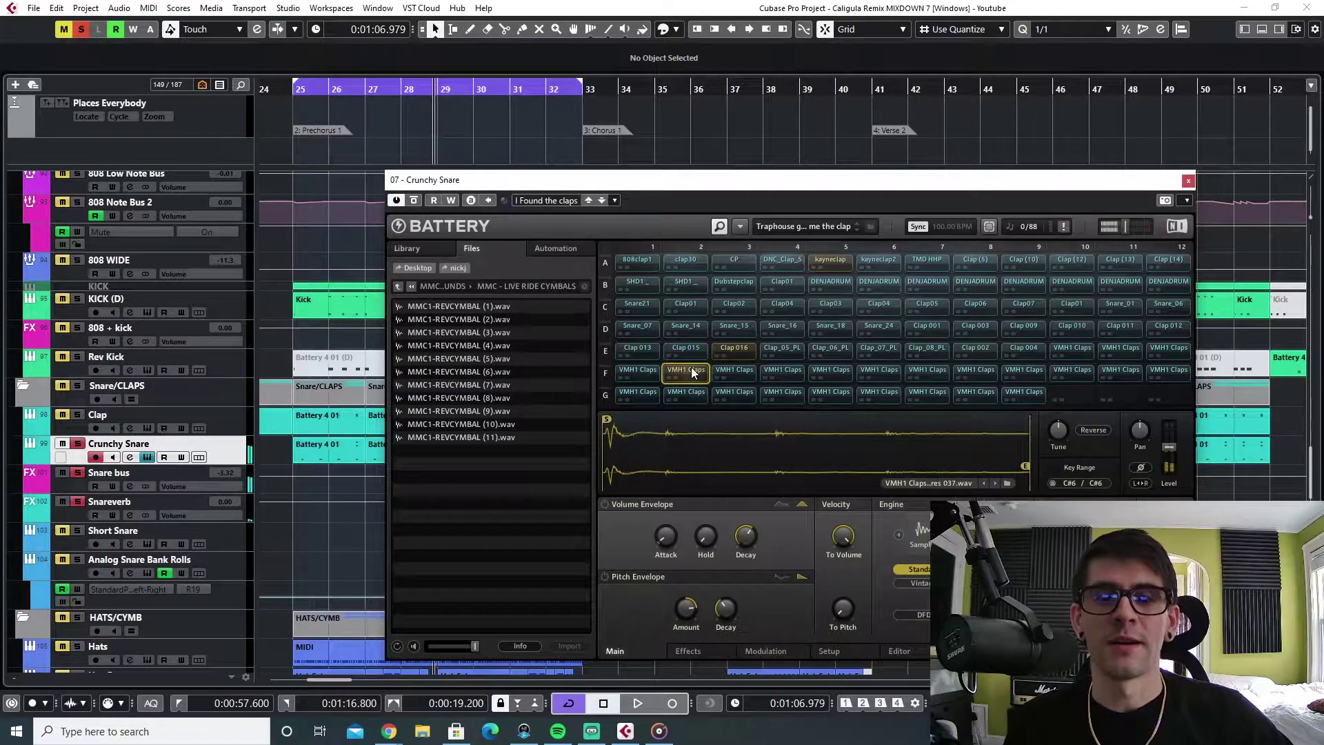
click(693, 372)
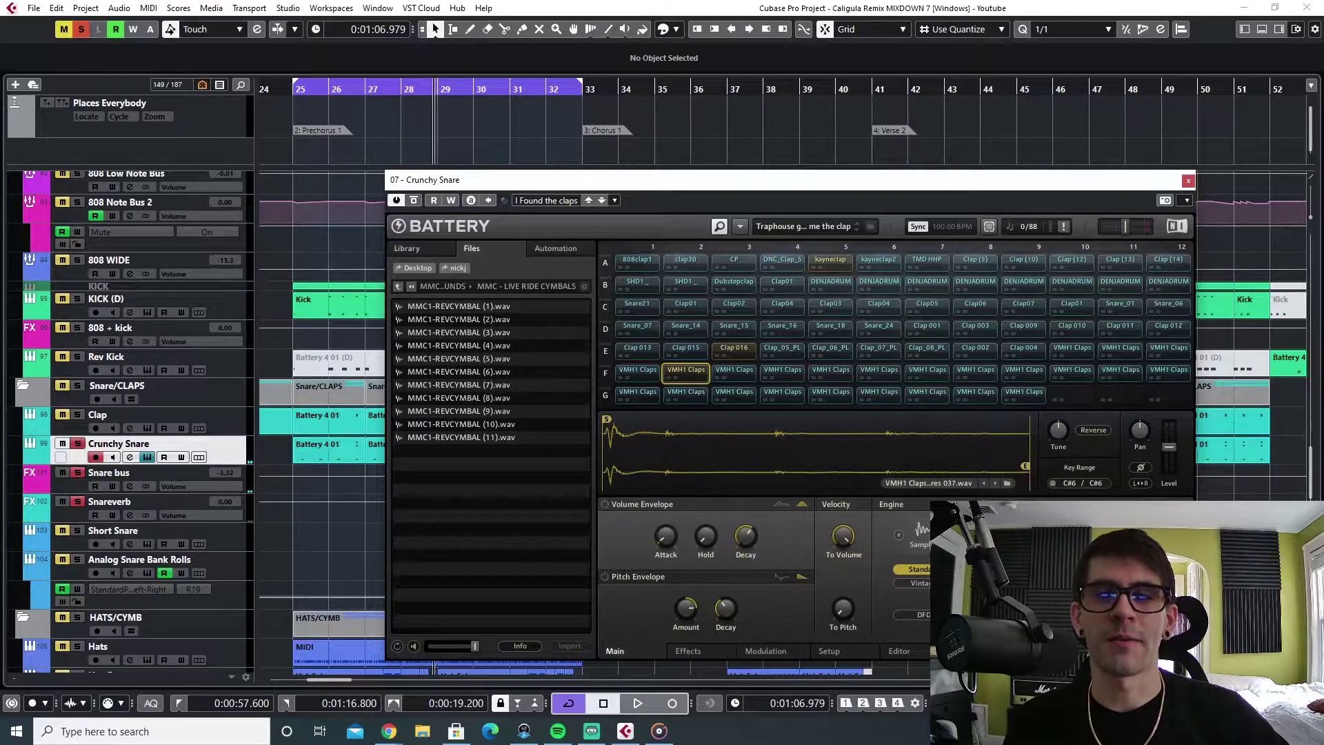
click(693, 375)
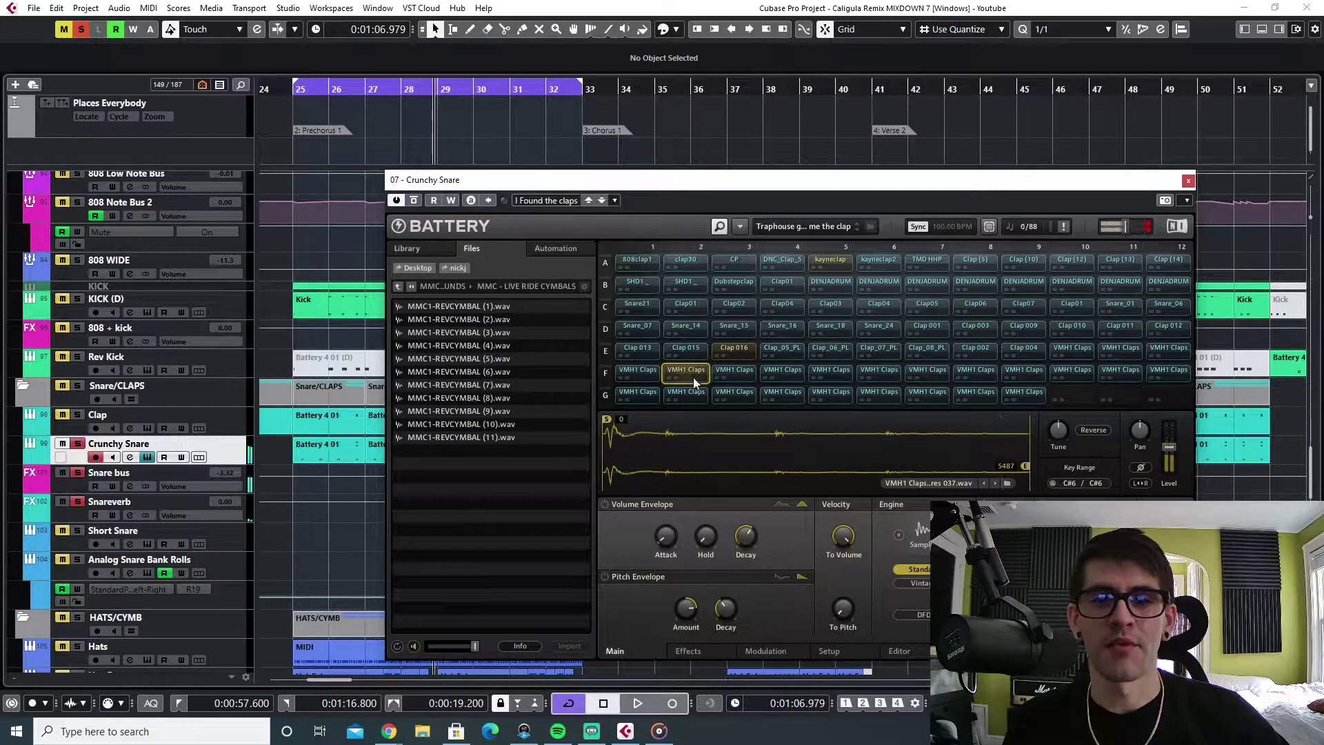
click(692, 372)
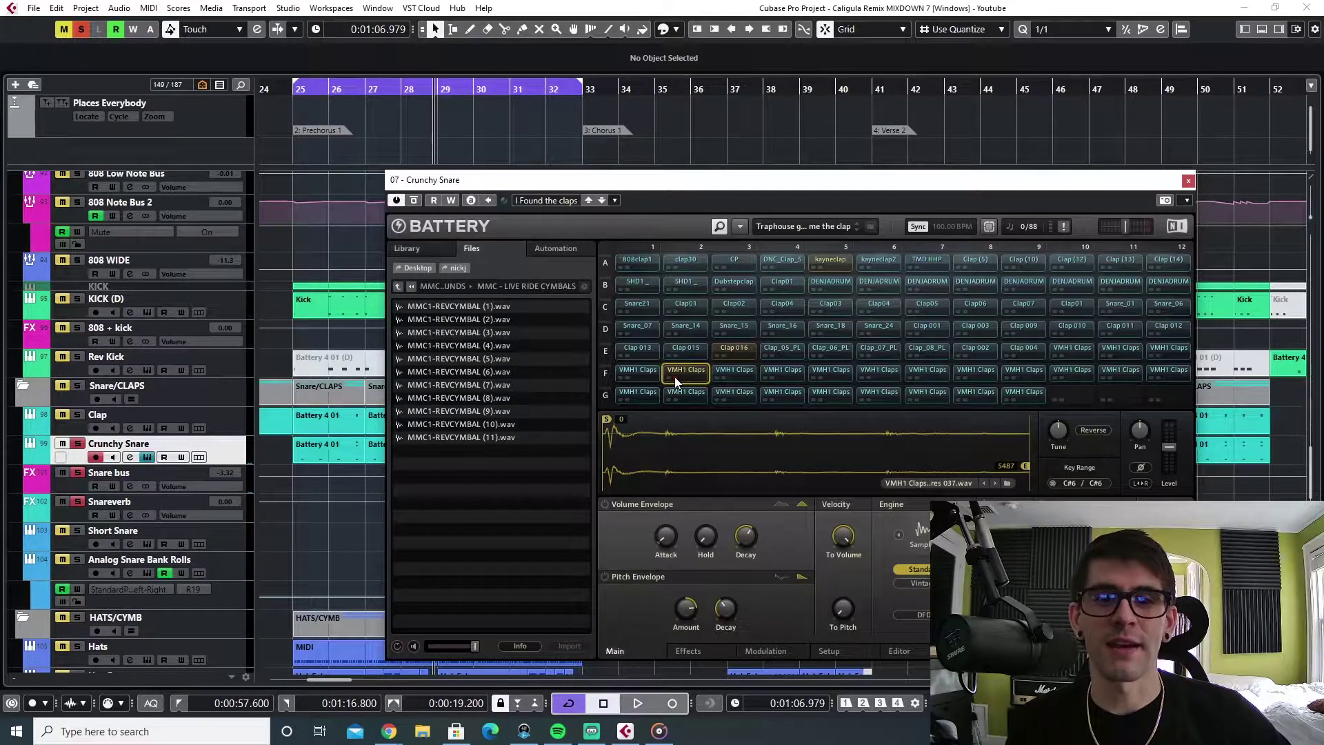
key(space)
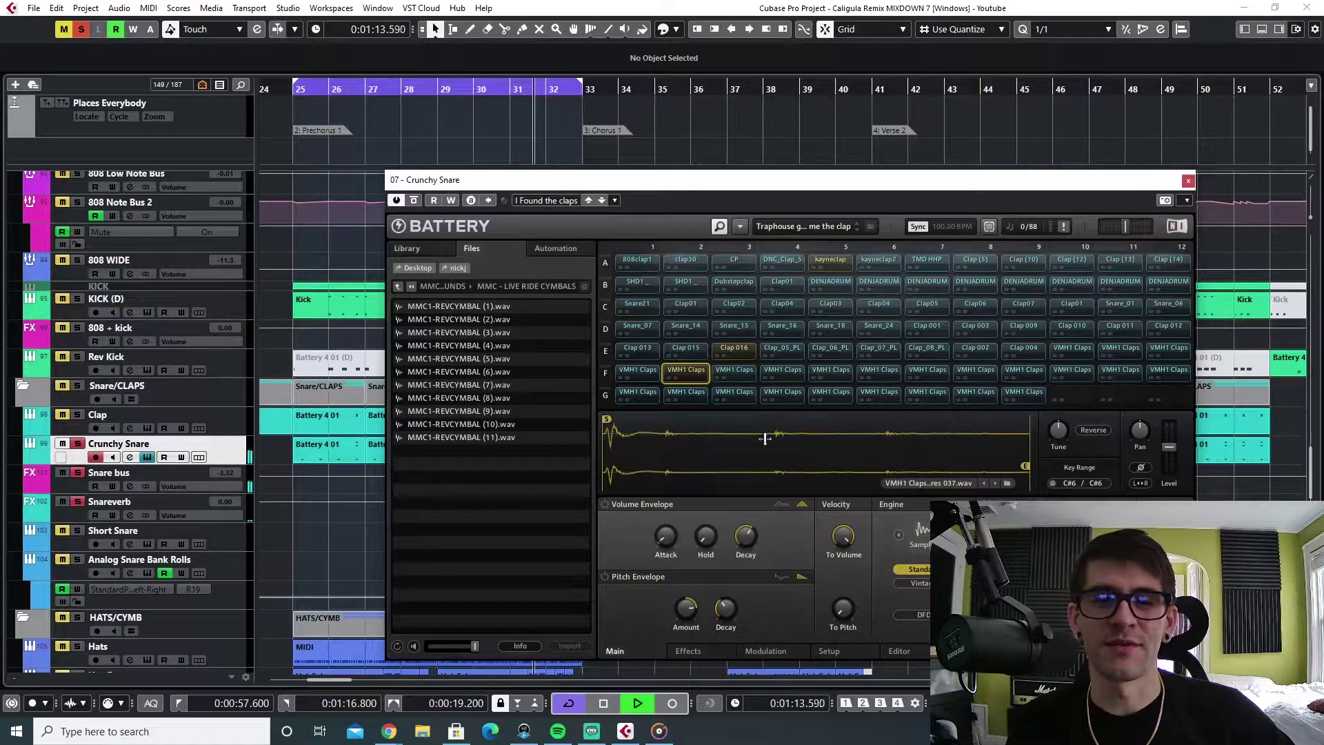
key(space)
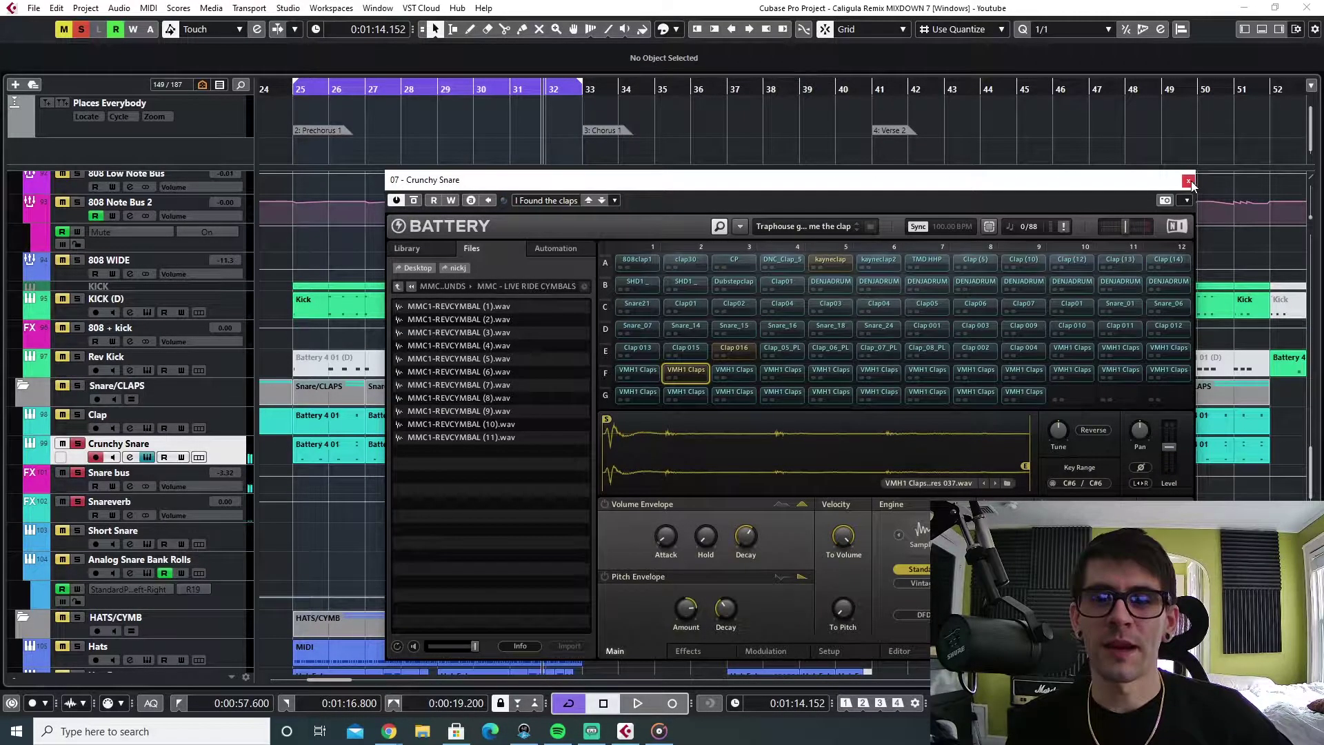
Audition the Clap 016, kayneclap and VMH1 Claps cells that make up the snare, and close the Battery window
click(729, 347)
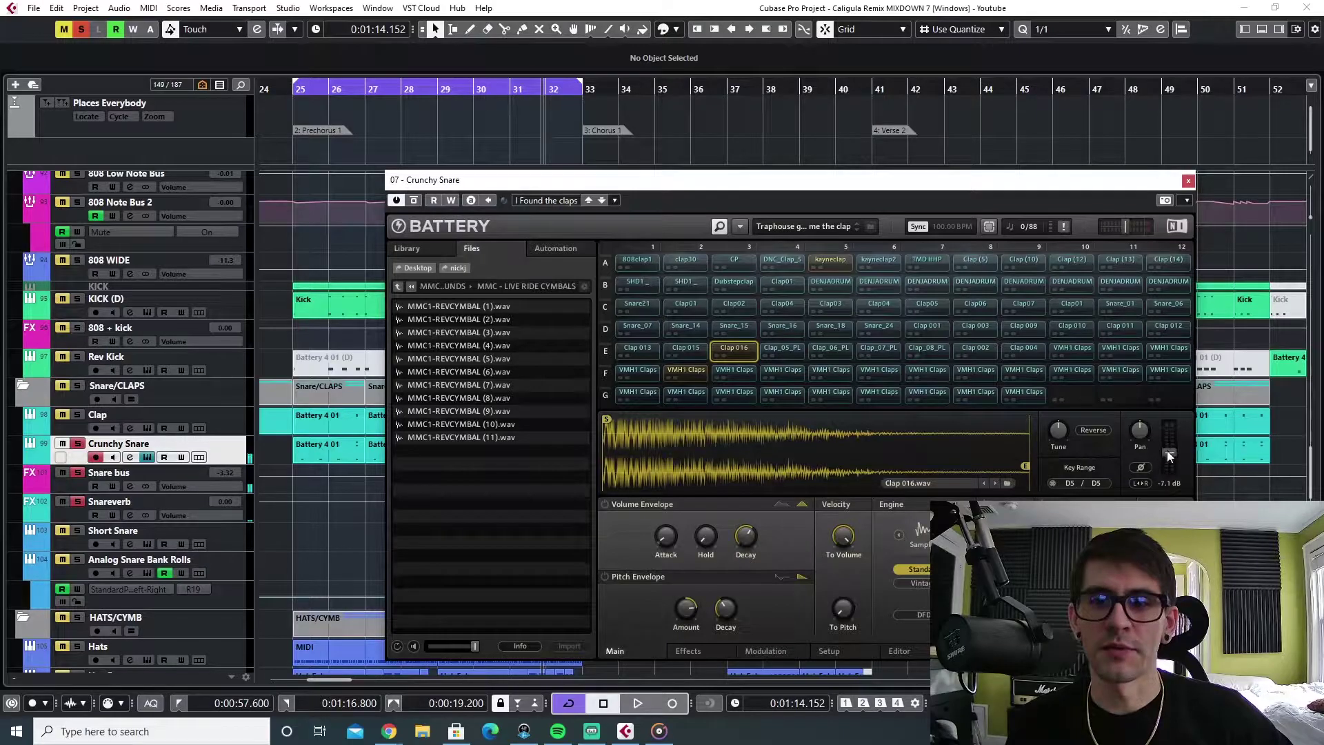
click(830, 262)
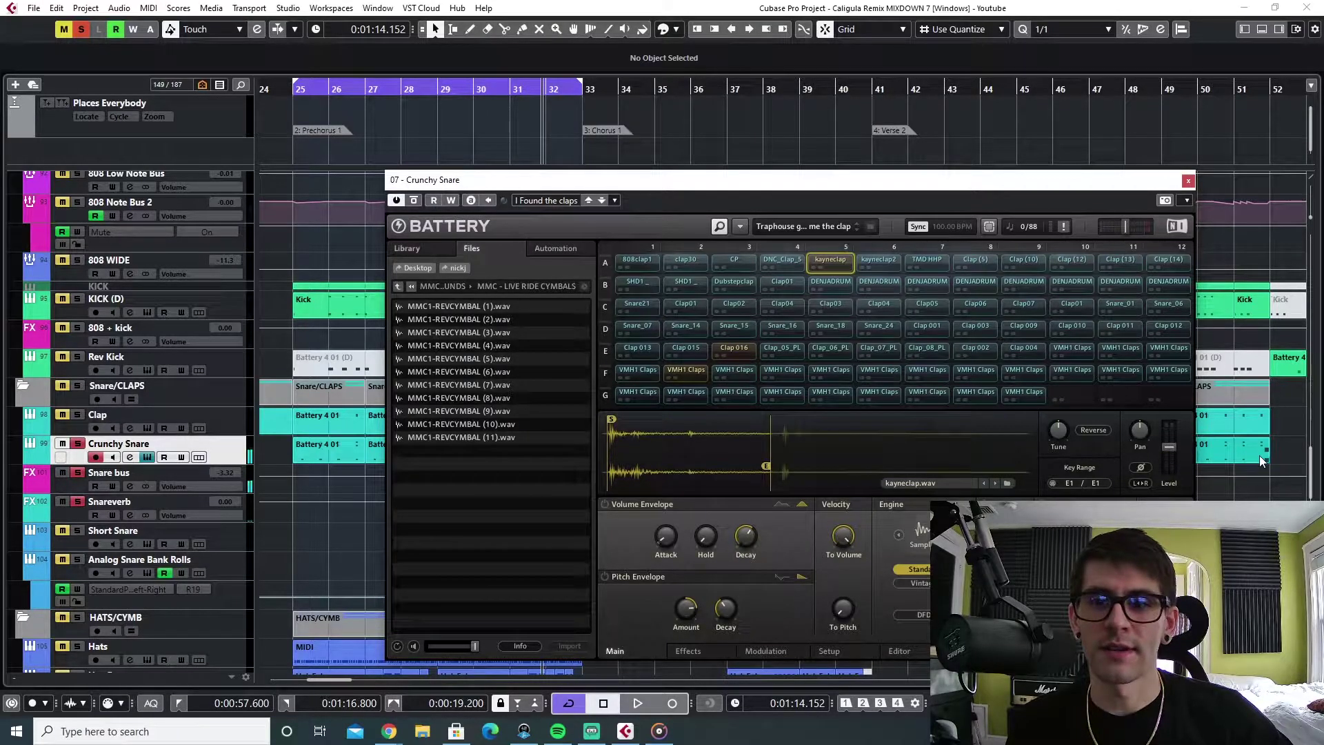
click(688, 369)
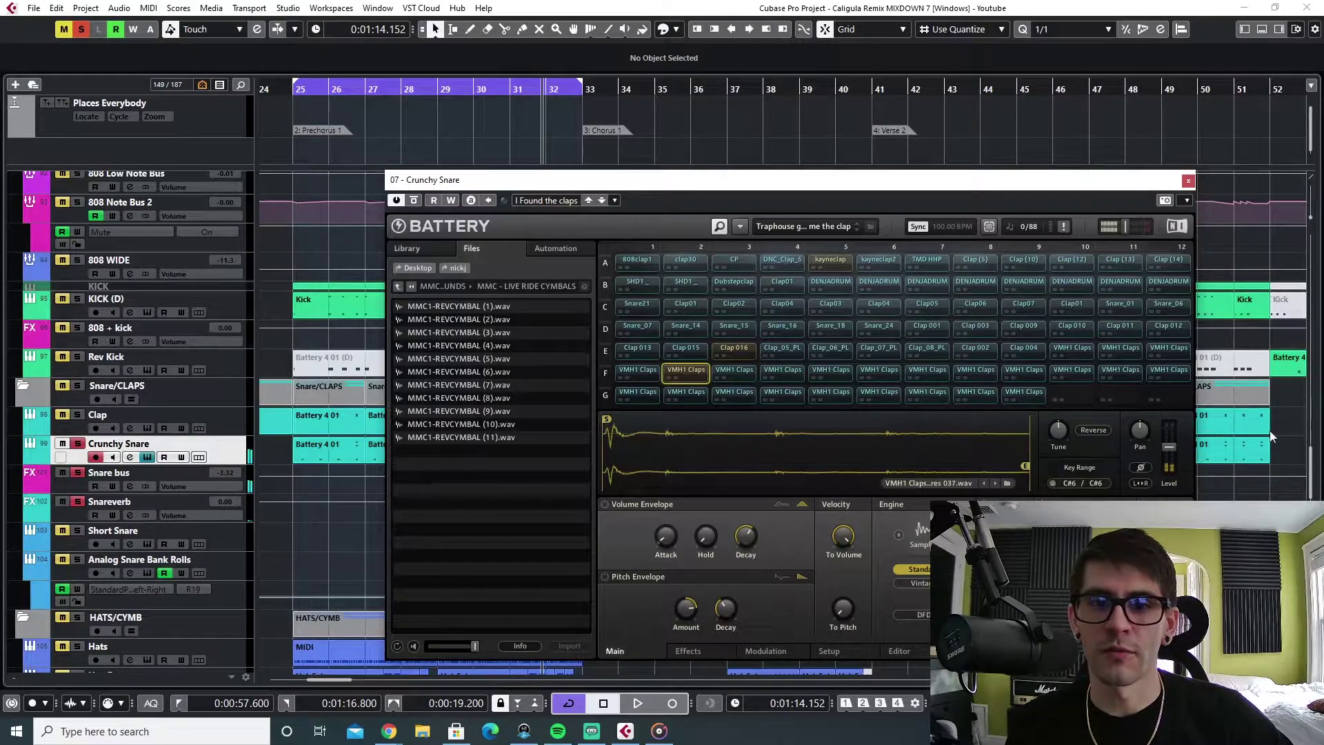
click(1188, 182)
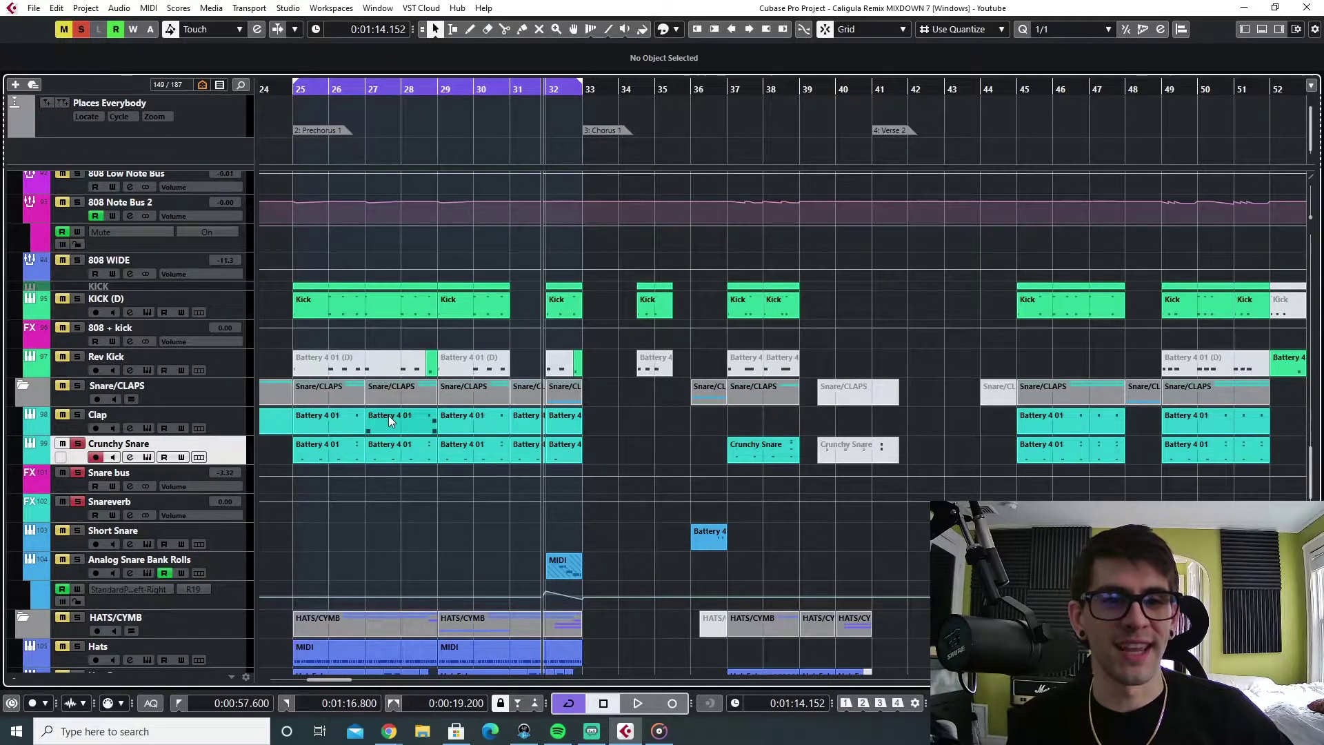
Deactivate all mute and solo states and play the full mix from the start of Chorus 1 at bar 33
scroll(314, 374, down, 3)
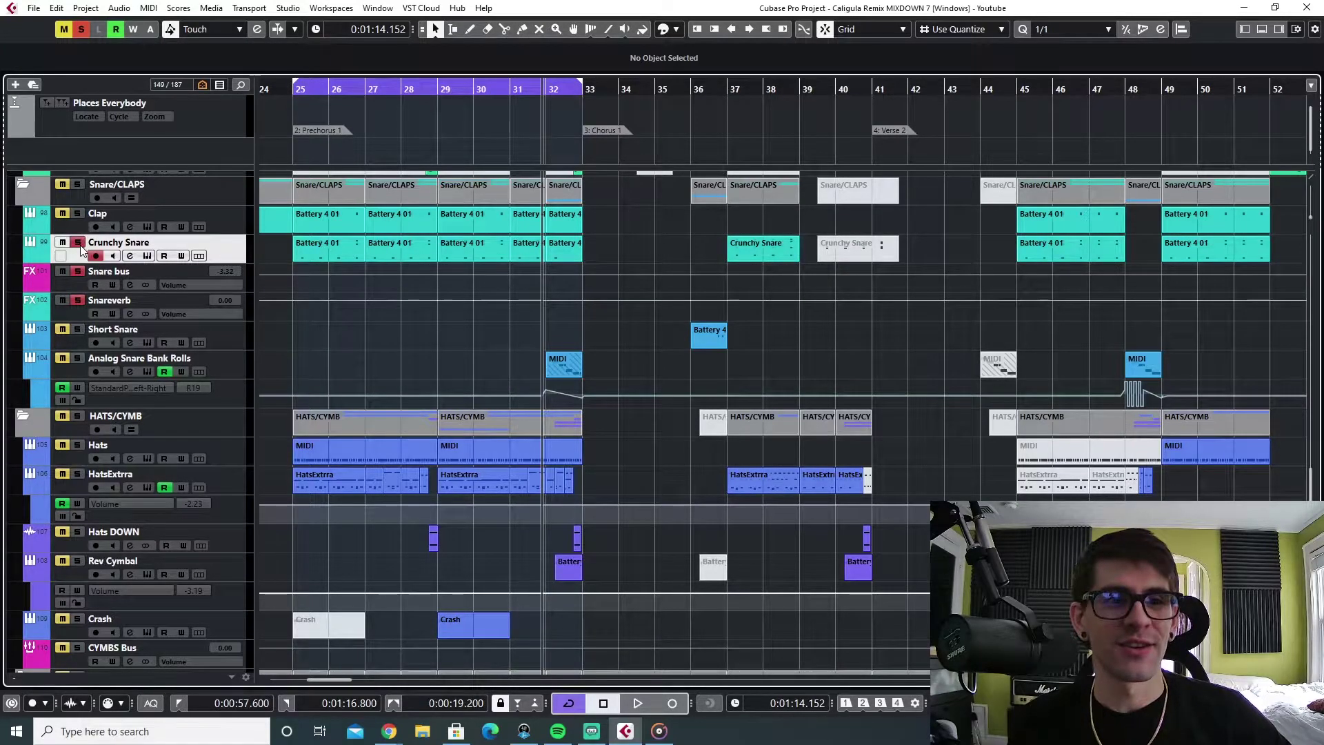
scroll(161, 346, up, 2)
click(81, 29)
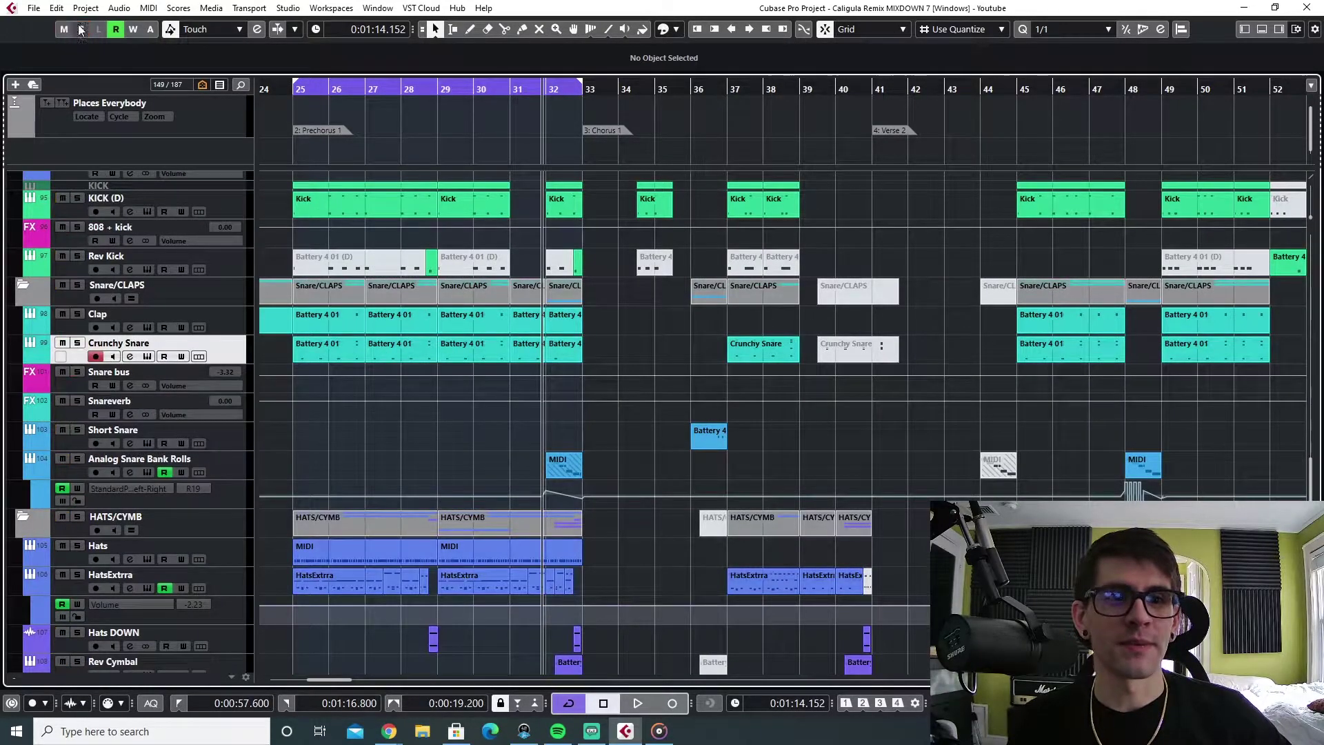
click(581, 90)
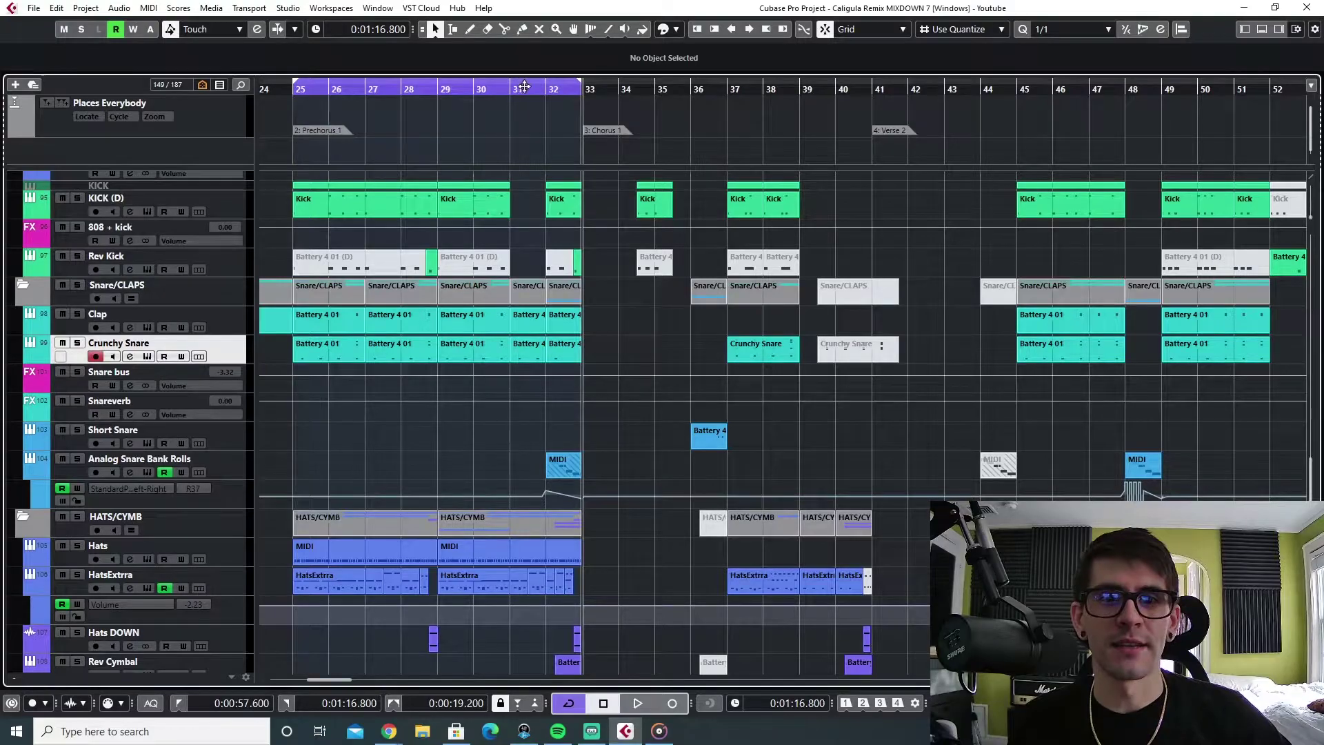
key(space)
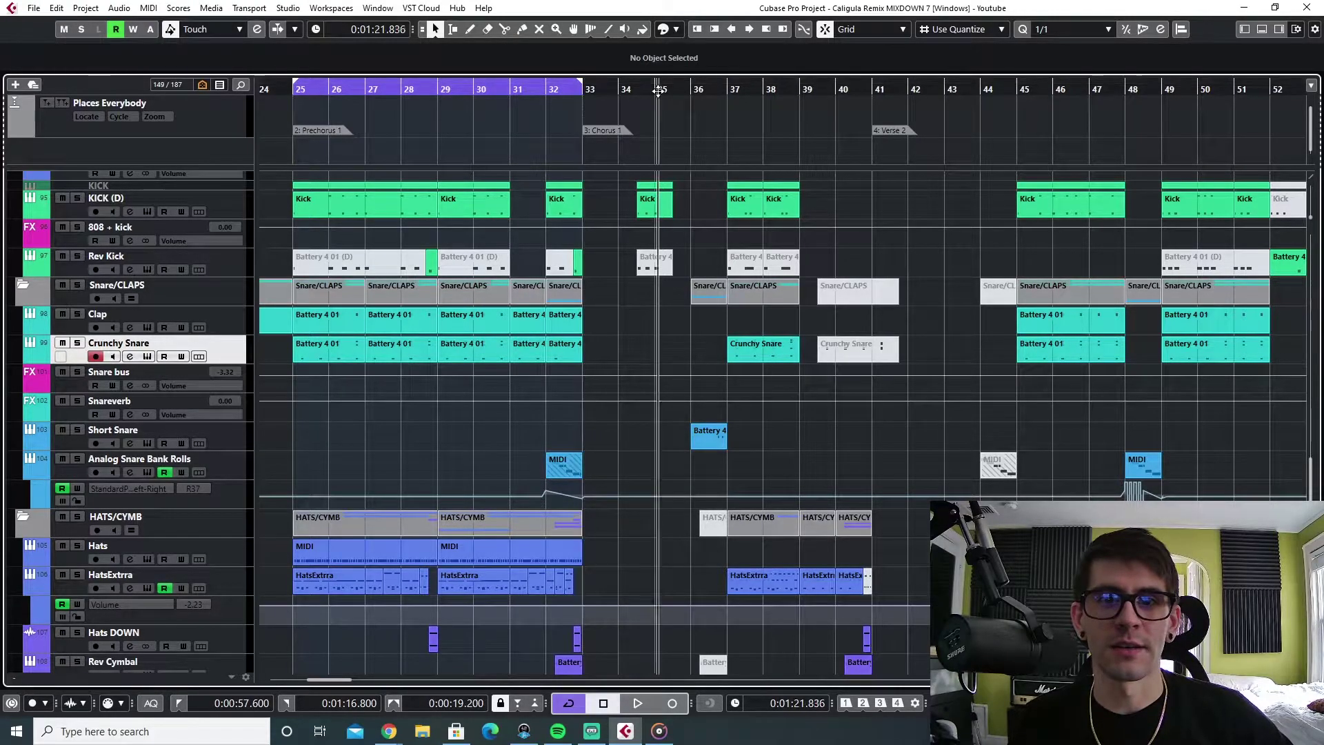
Restart playback of the full mix from bar 37 in Chorus 1
scroll(665, 540, down, 3)
scroll(647, 540, up, 3)
key(space)
click(726, 86)
key(space)
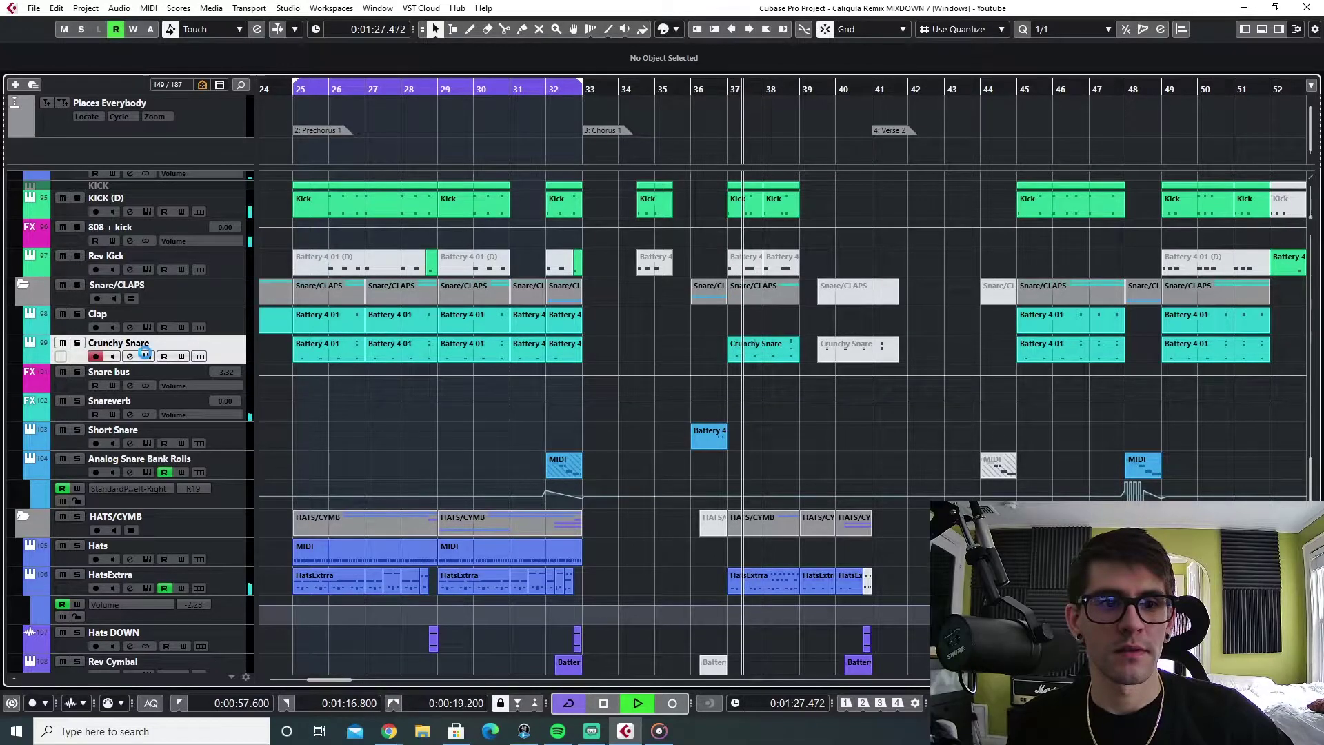
Open the Crunchy Snare Battery, stop playback and audition Clap01 and Clap05 in row C, a row B cell and TMD HHP in row A
click(147, 356)
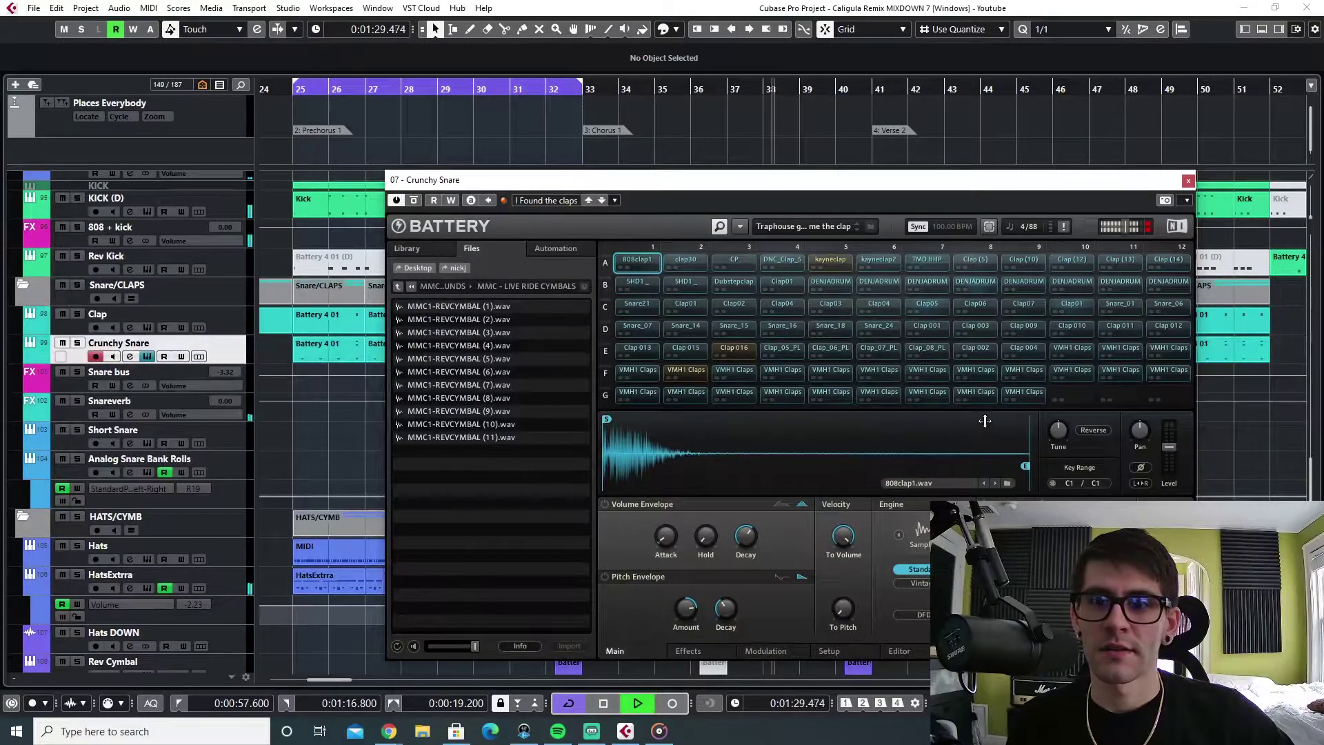
key(space)
click(1065, 303)
click(928, 302)
click(974, 283)
click(928, 260)
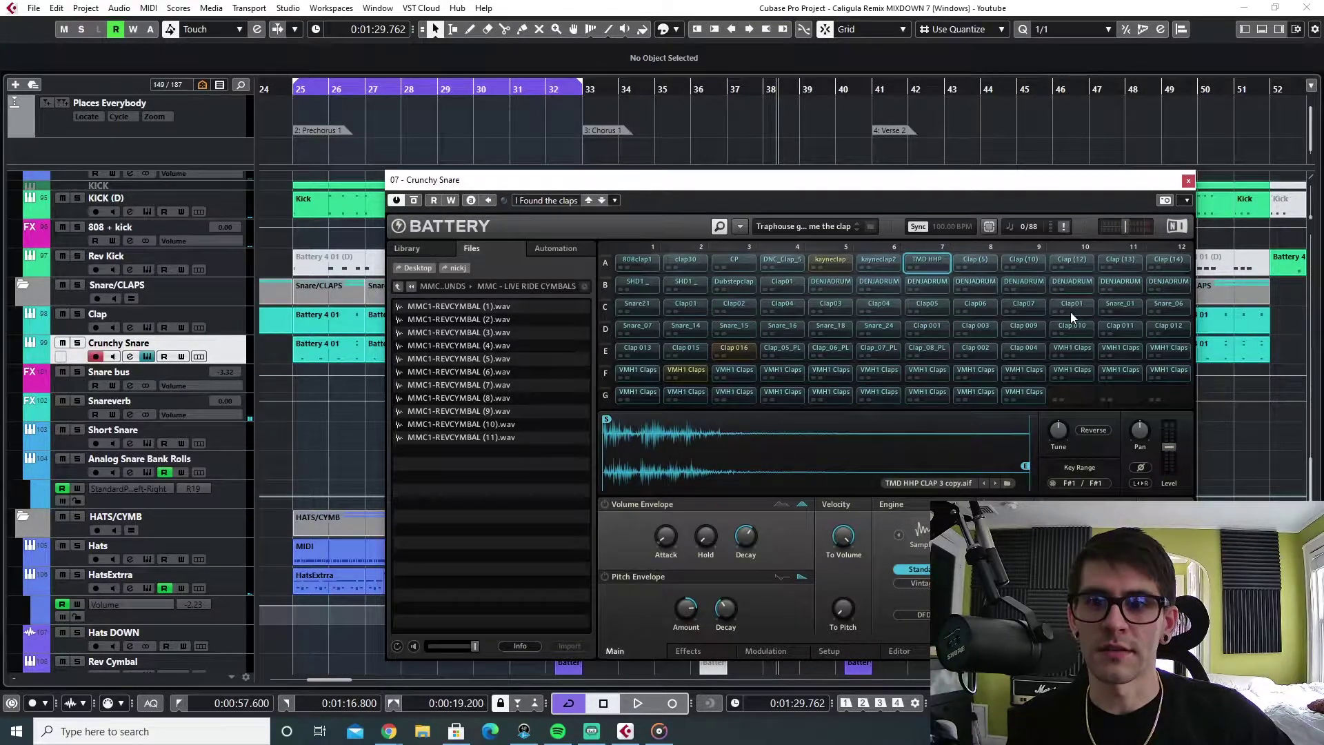
Move the Crunchy Snare Battery clear of the ruler, play the Chorus 1 snare section from bar 37, and close the instrument window
drag(825, 192, 733, 165)
drag(614, 163, 608, 305)
click(689, 90)
key(space)
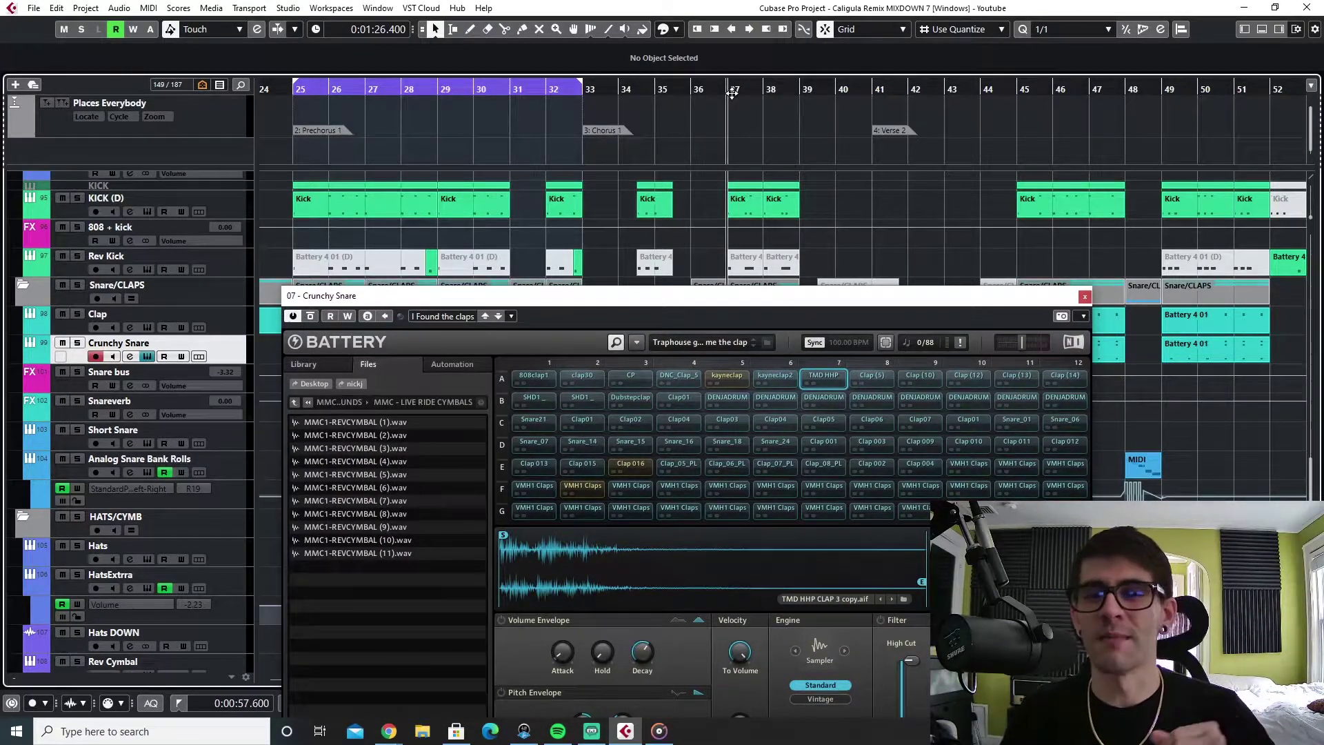
key(space)
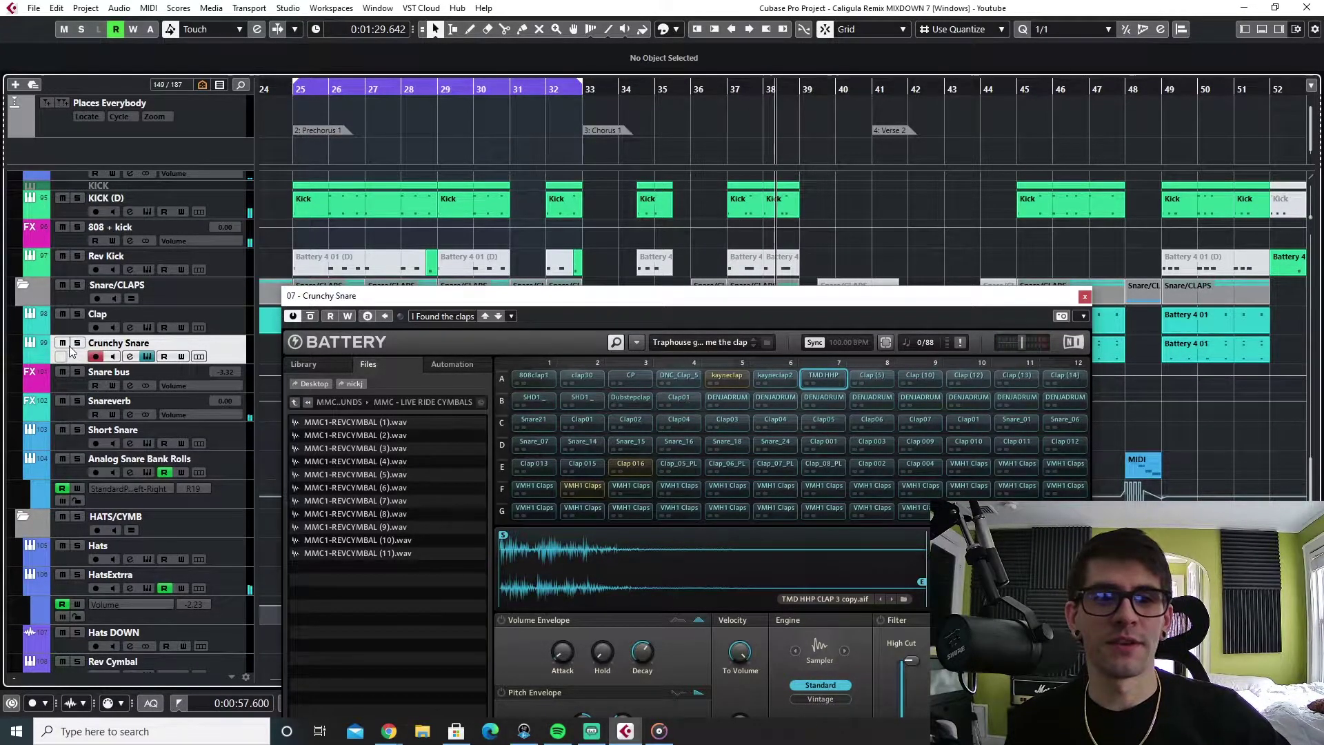
key(space)
drag(1087, 303, 1045, 240)
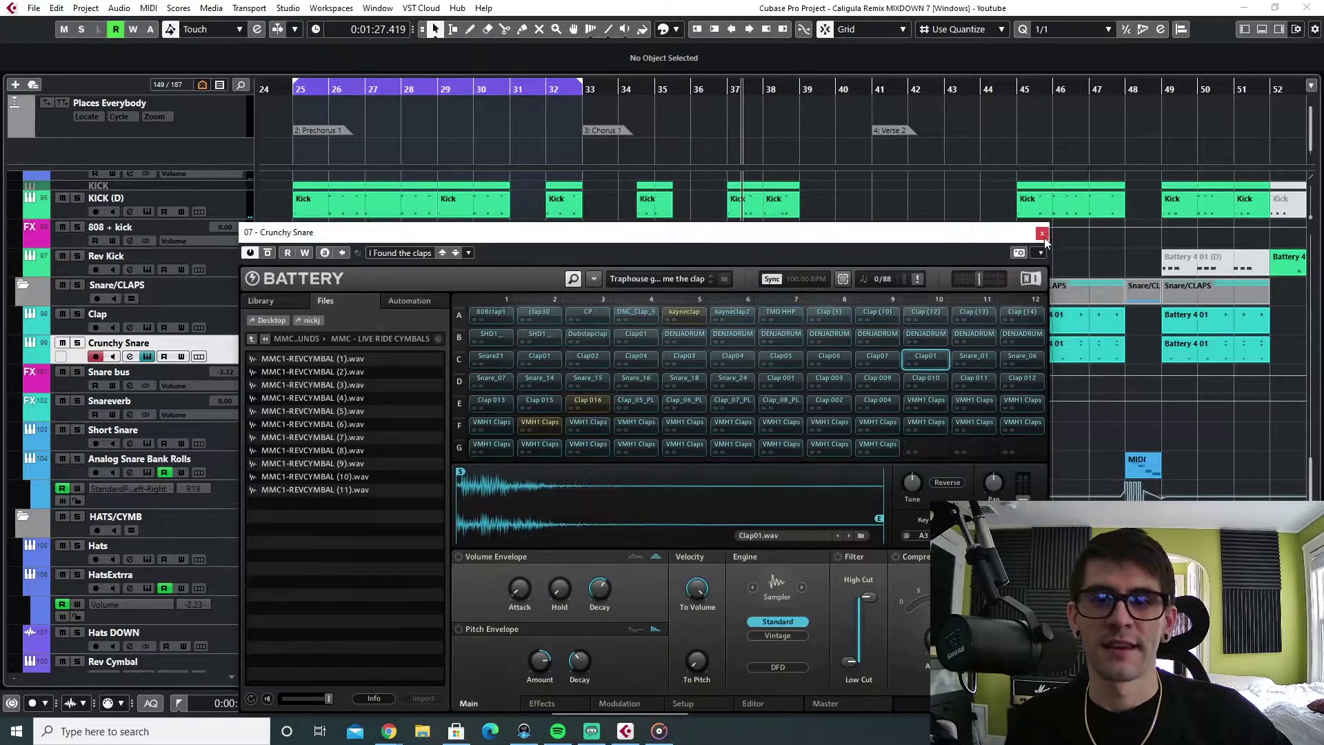
click(1042, 233)
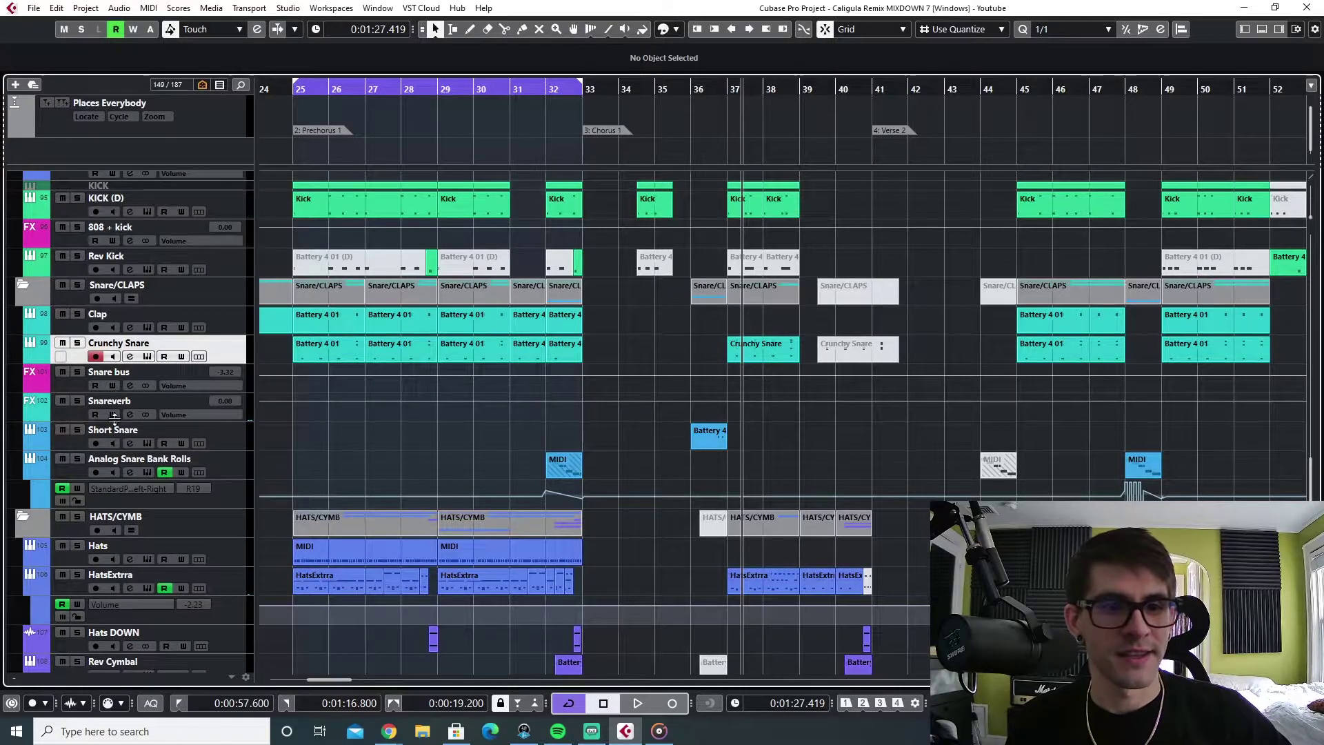
Select the Short Snare track and play its part from bar 36
click(75, 442)
click(697, 93)
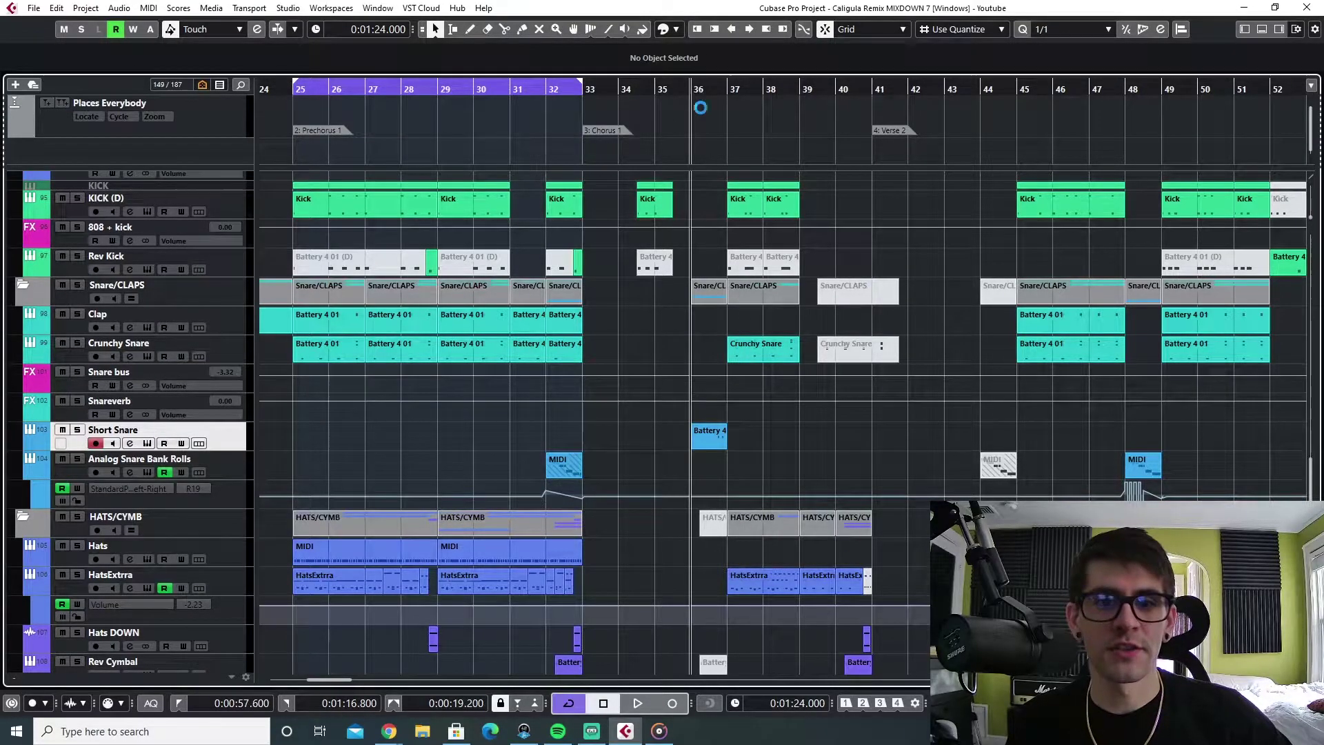
key(space)
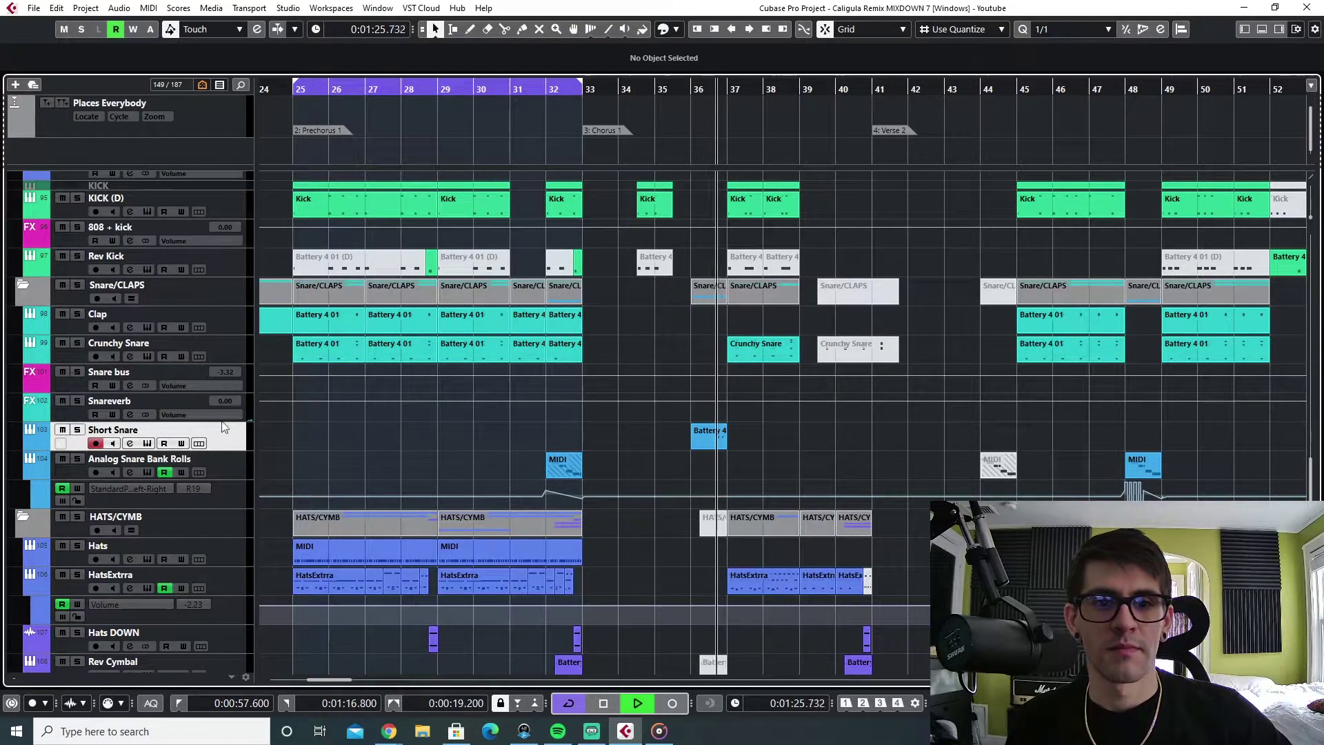
Open the Short Snare event at bar 36 in the note editor and select the three short notes at 36.4
double_click(707, 436)
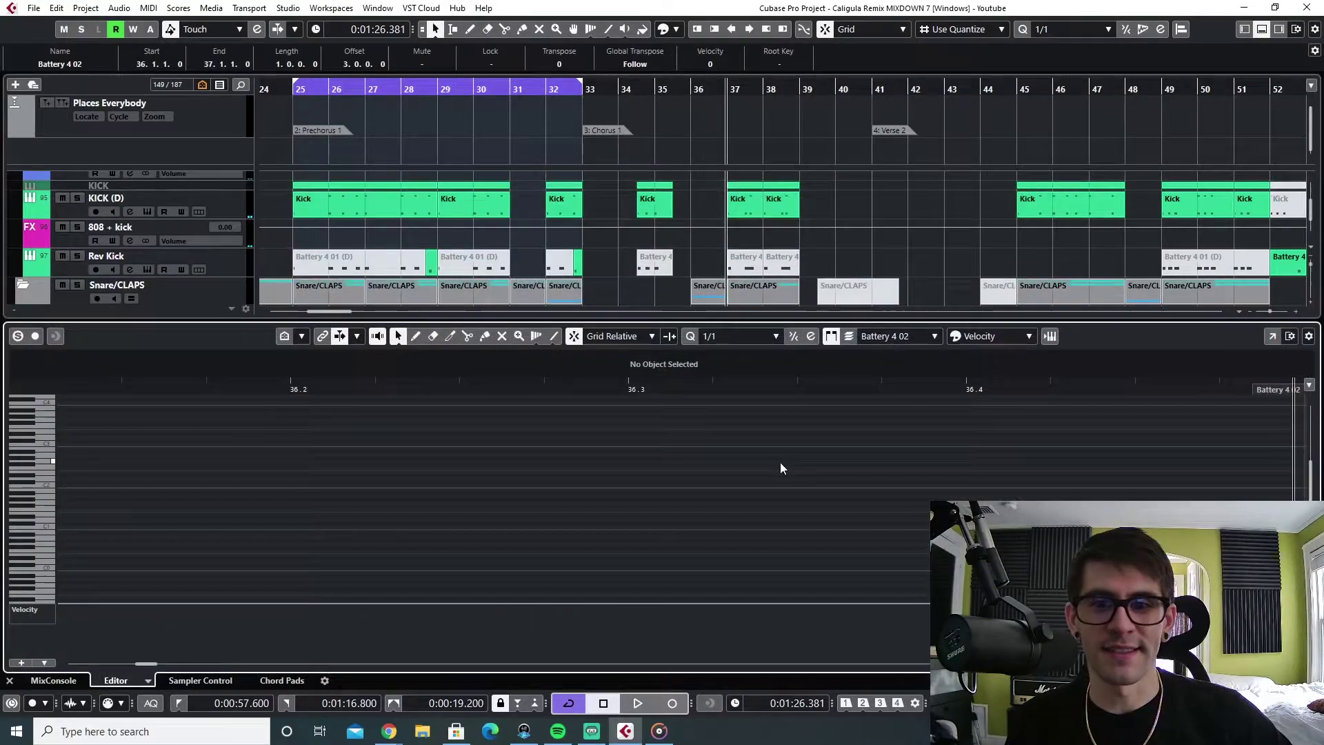
scroll(798, 490, right, 1)
drag(796, 501, 909, 539)
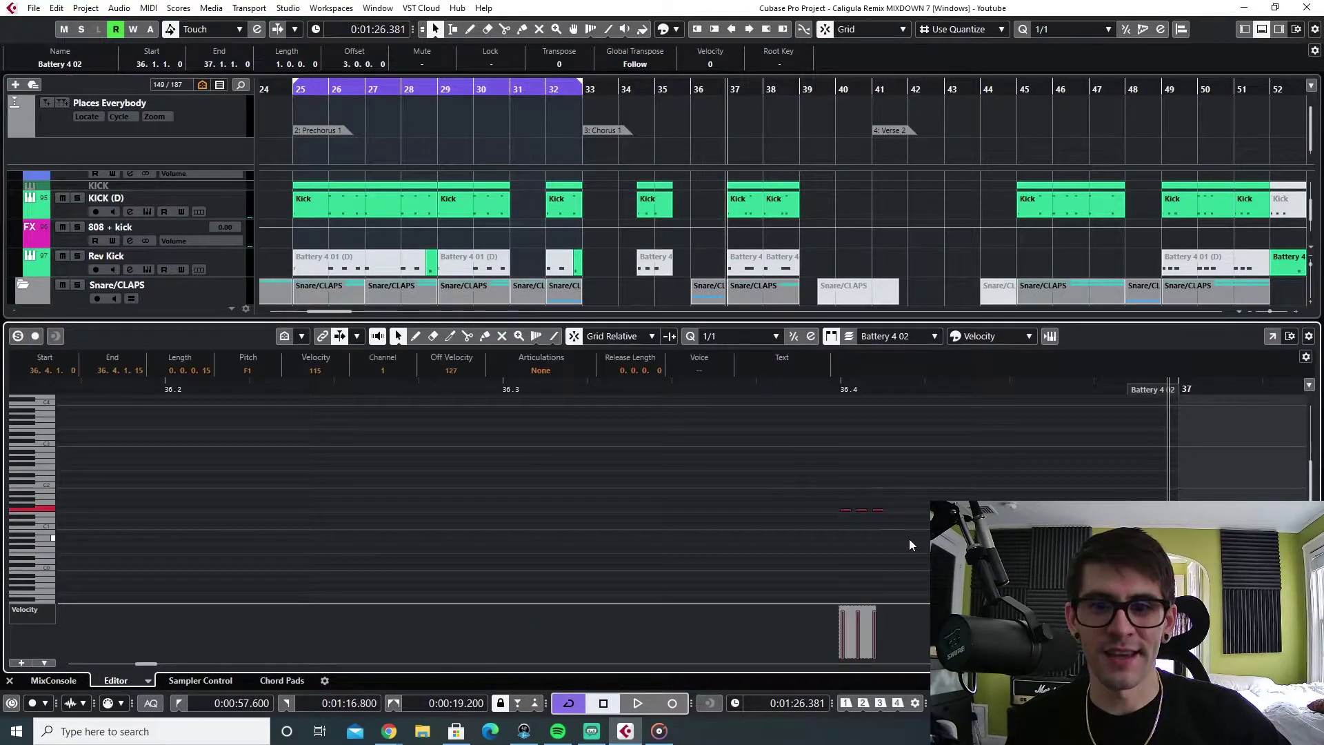
Compare the Short Snare notes against 1/64, 1/64 Triplet and 1/32 Triplet quantize grids, keeping 1/32 Triplet
click(735, 329)
click(739, 455)
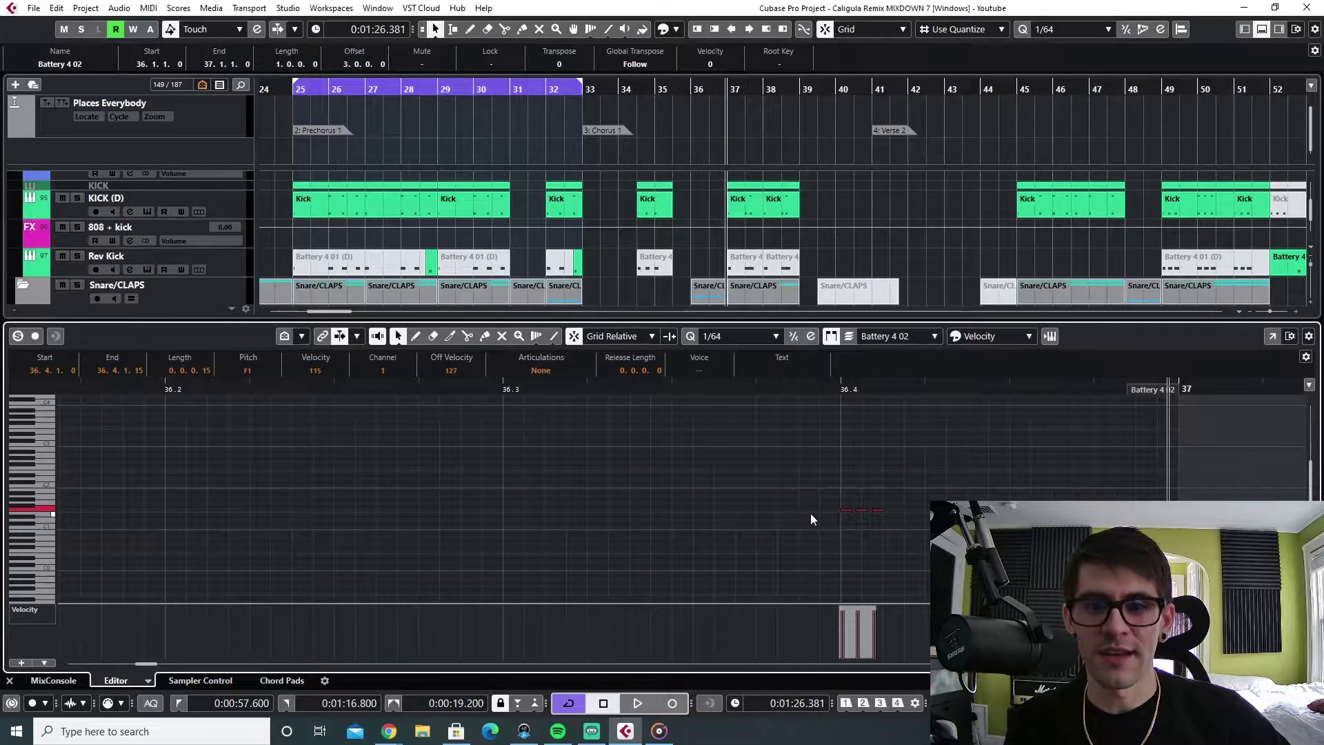
click(715, 339)
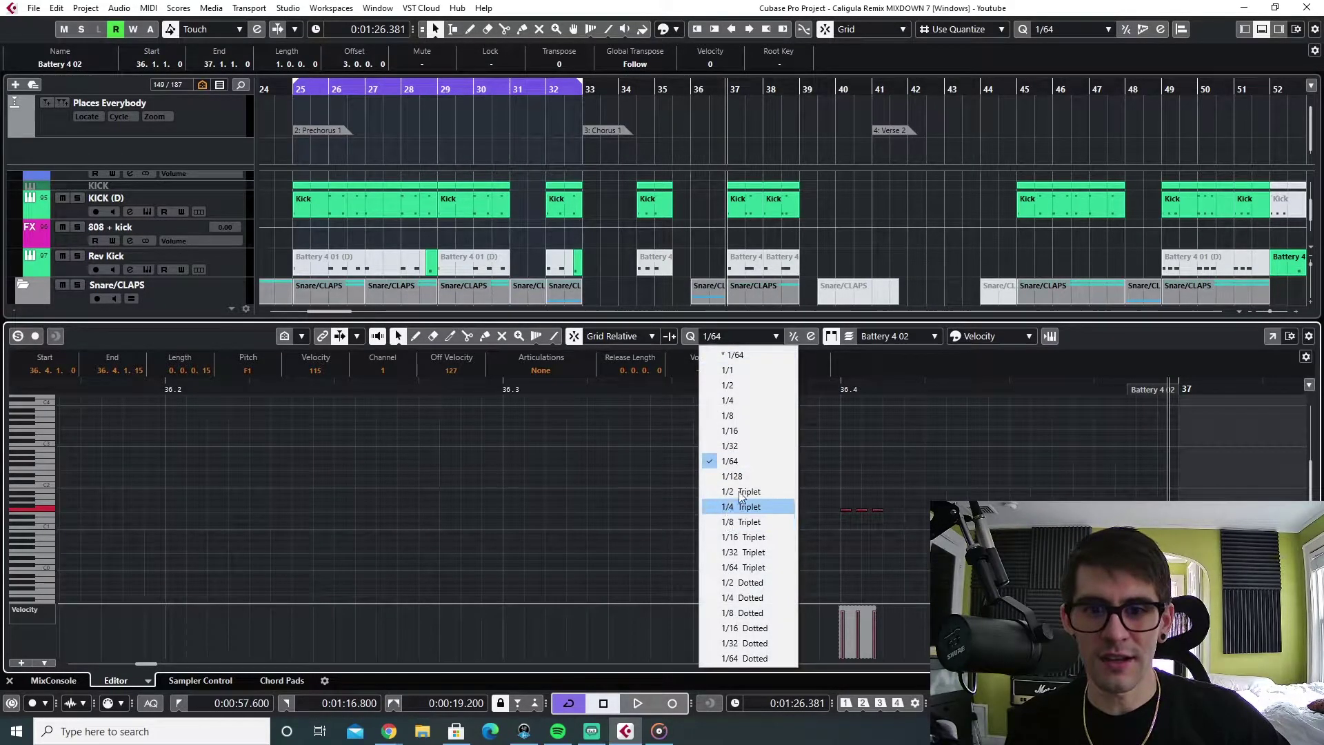
click(743, 567)
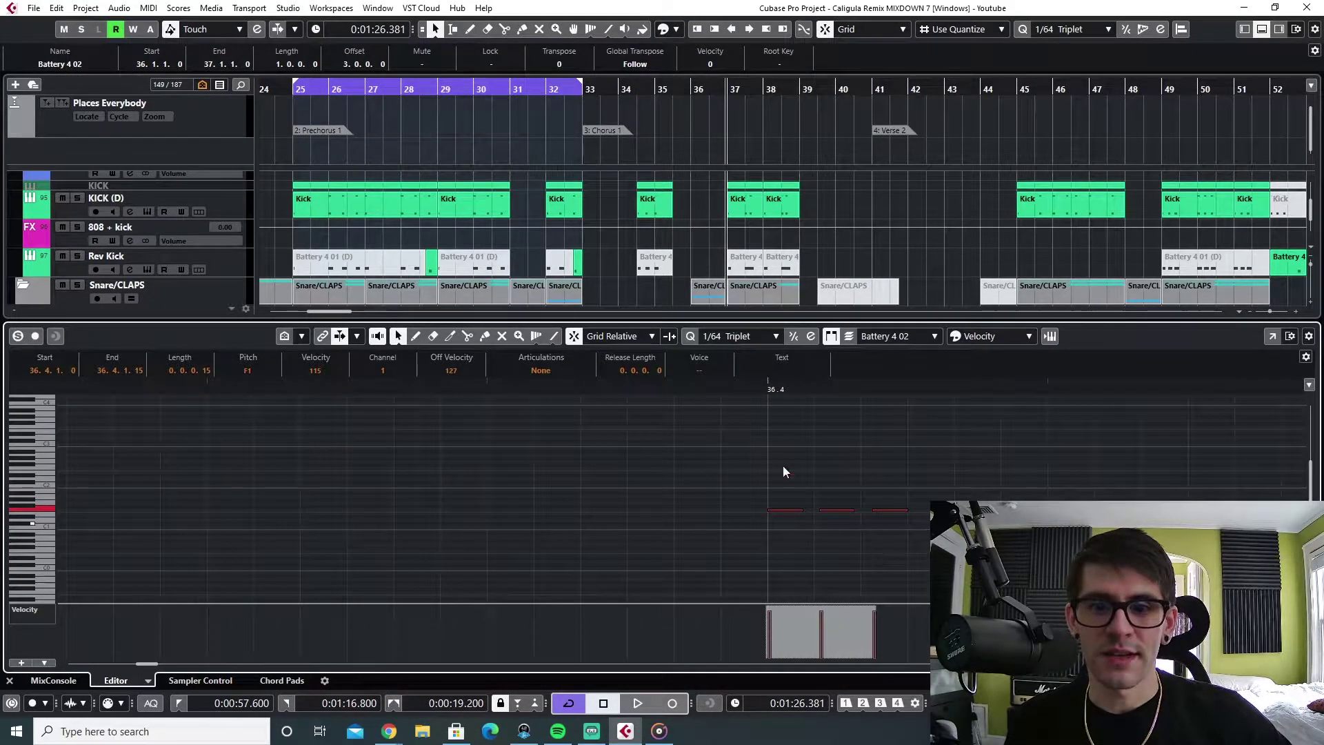
click(715, 335)
click(736, 549)
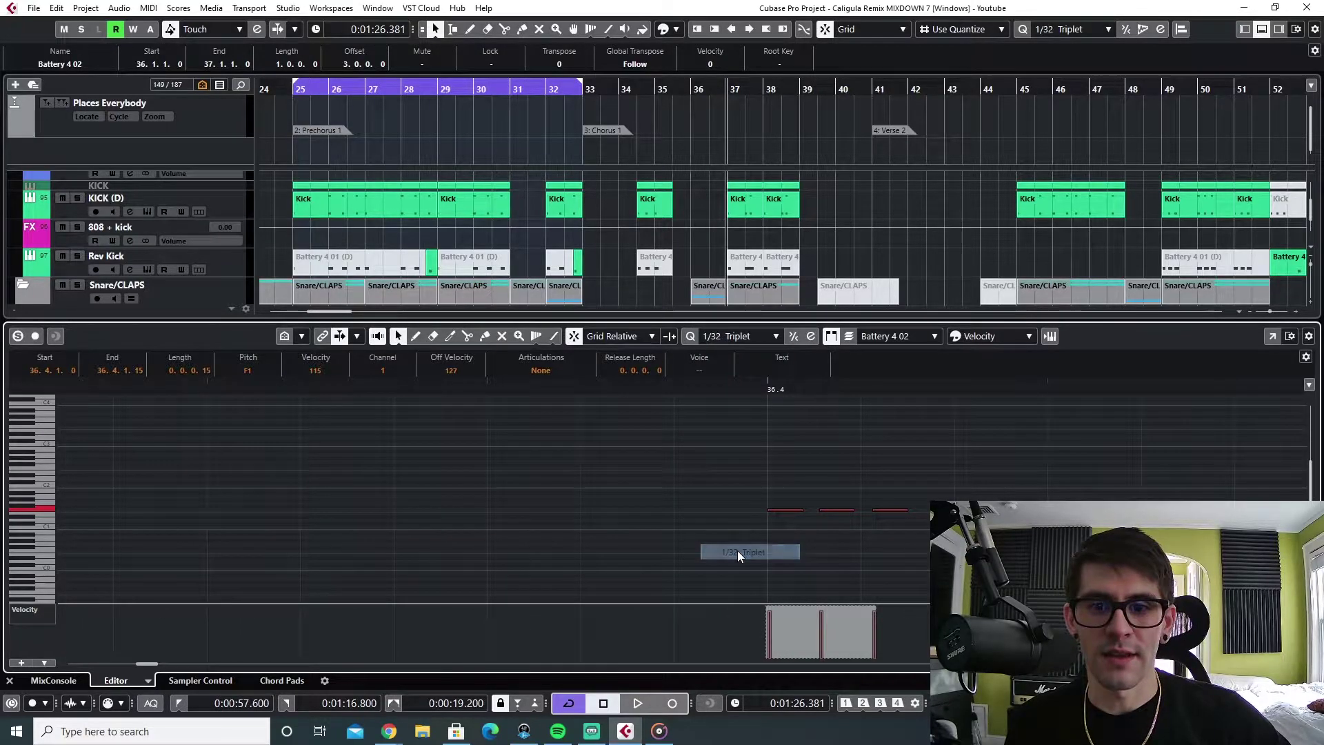
click(755, 336)
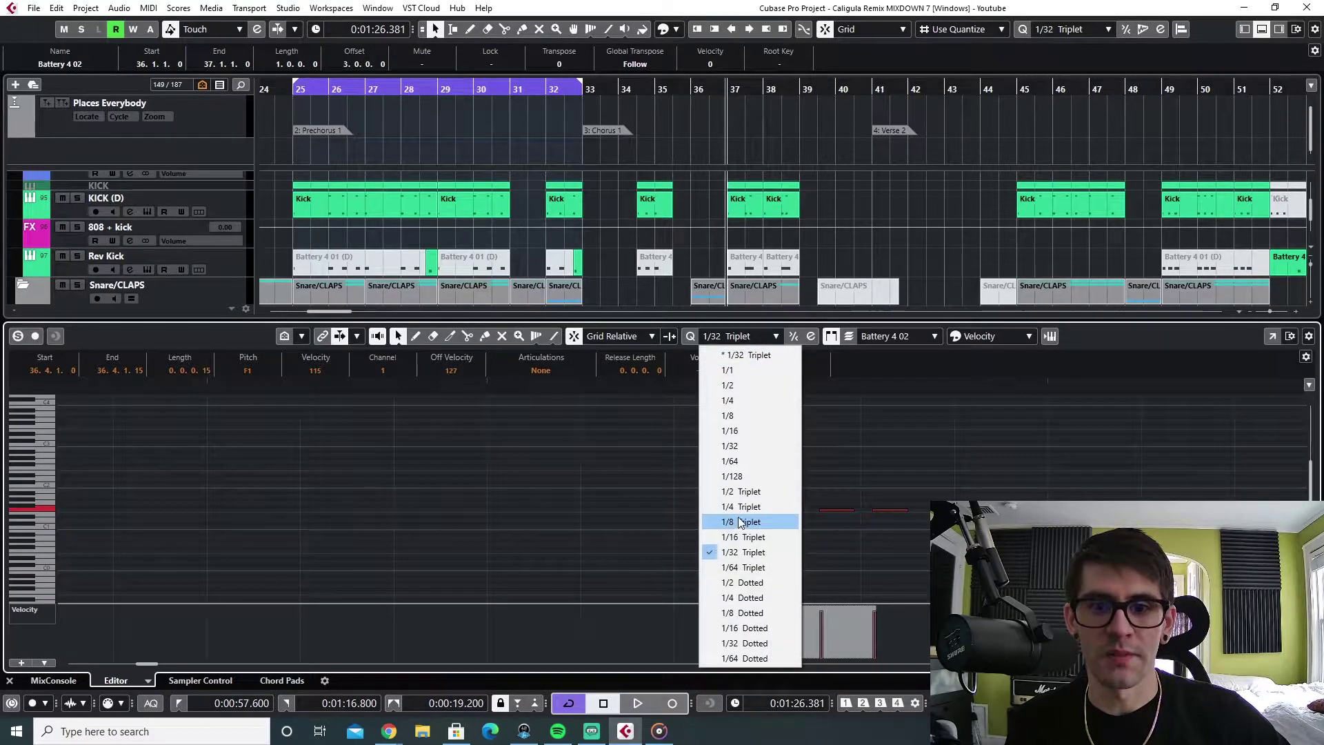
click(982, 391)
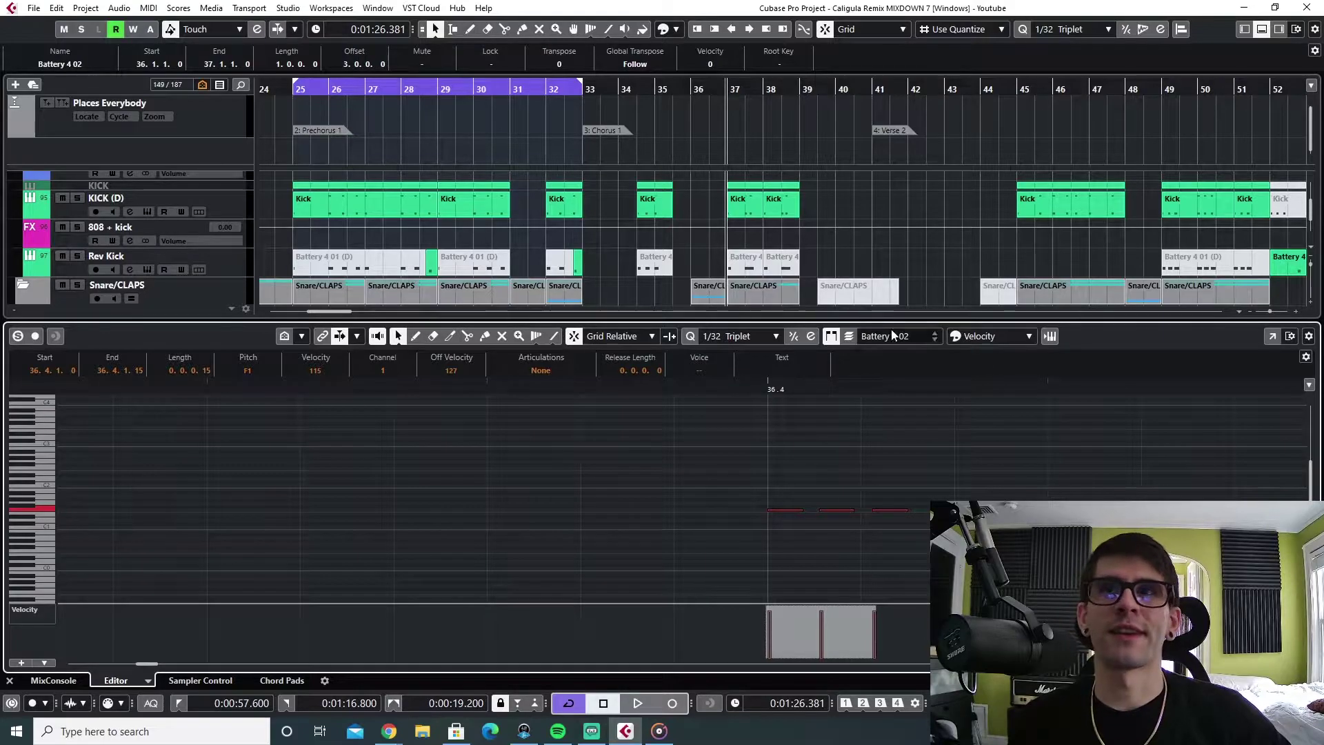
Play the Short Snare roll leading into bar 37 and close the note editor
key(space)
key(space)
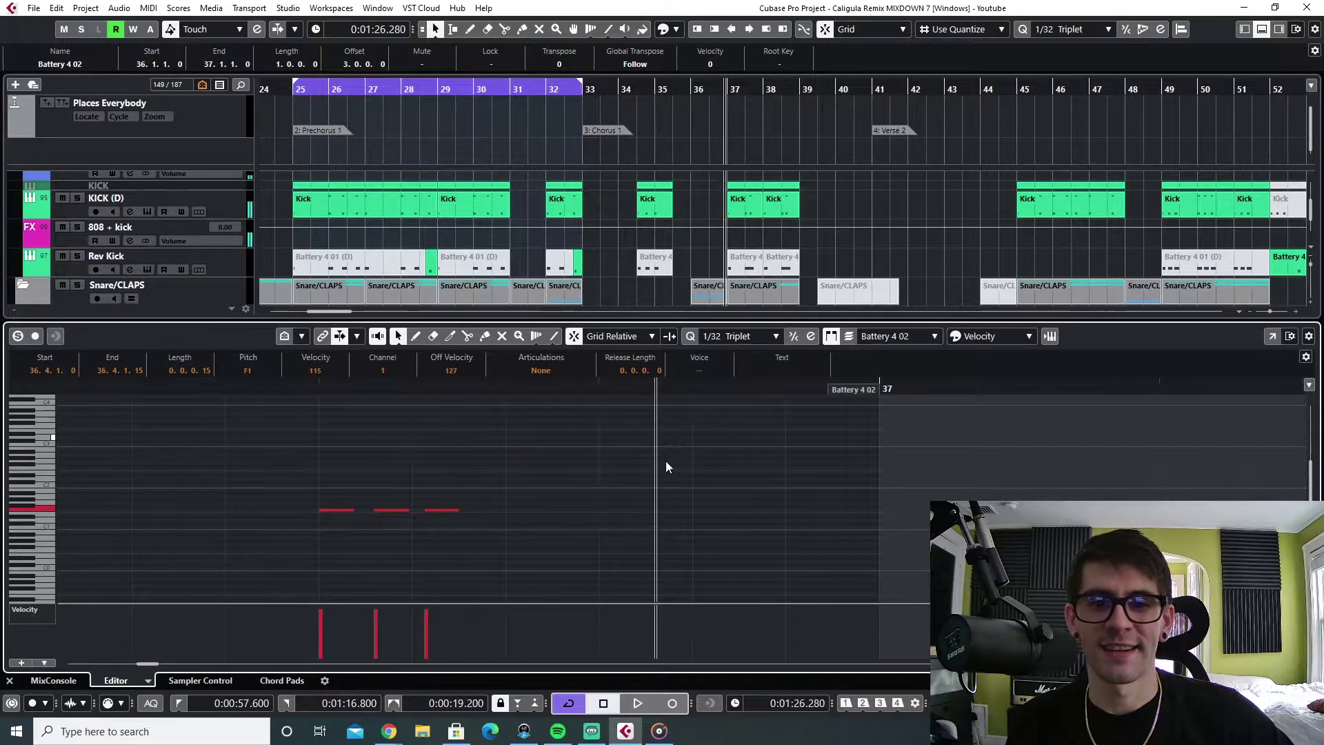
click(9, 681)
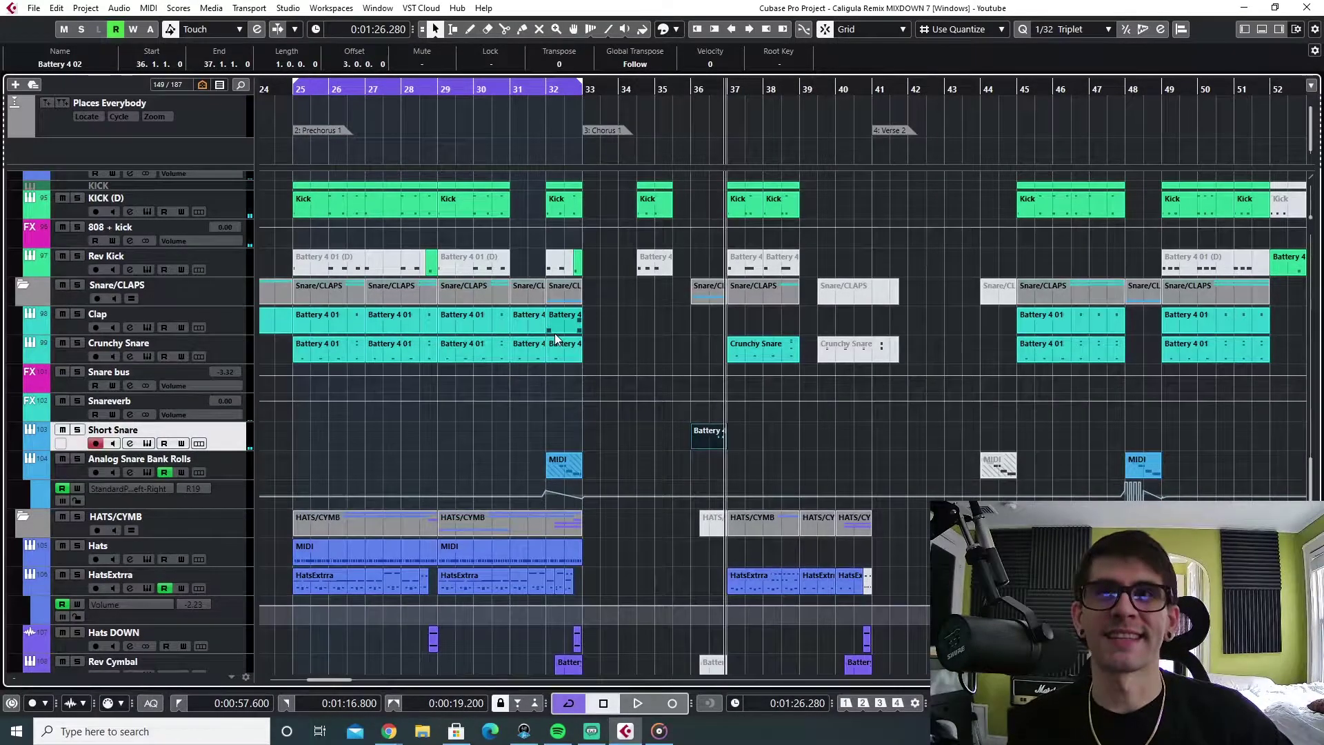
Move the playback position to just before bar 32 and show the Analog Snare C sample mapping in the Kontakt instrument of Analog Snare Bank Rolls
click(654, 94)
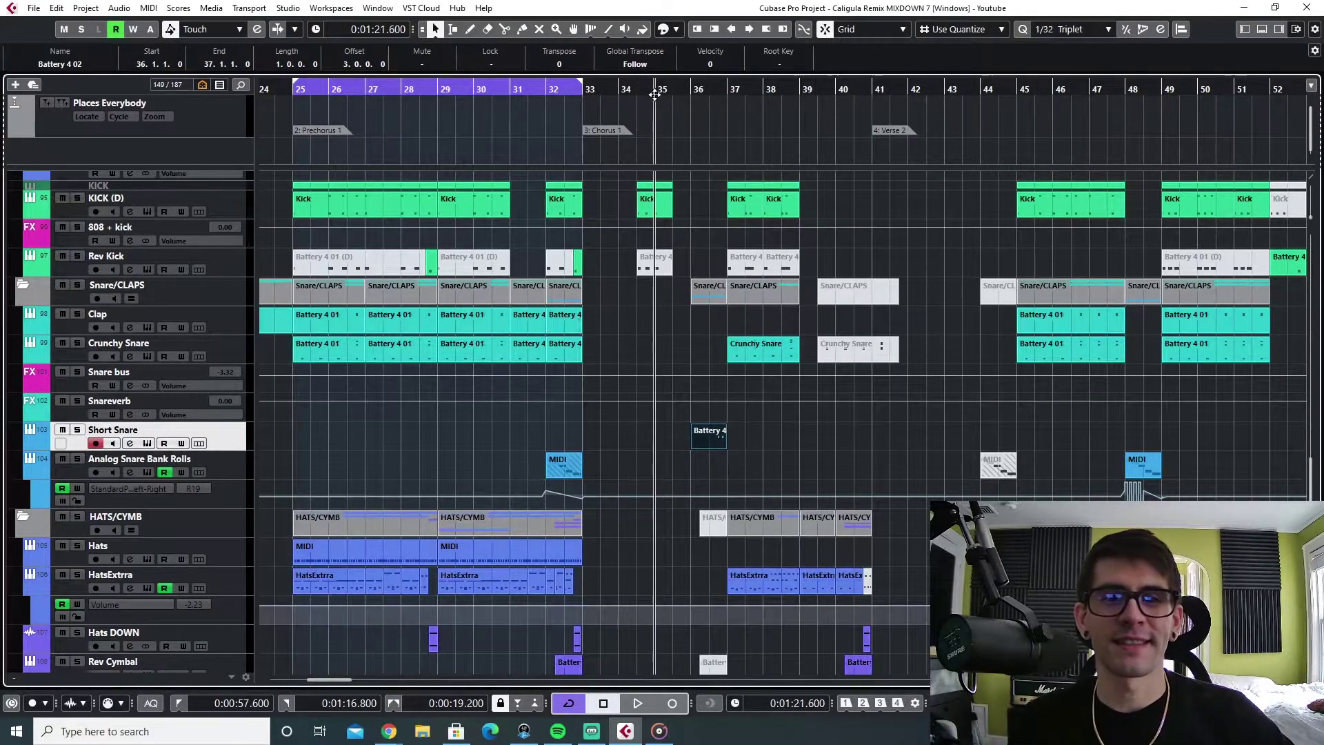
click(275, 471)
click(542, 95)
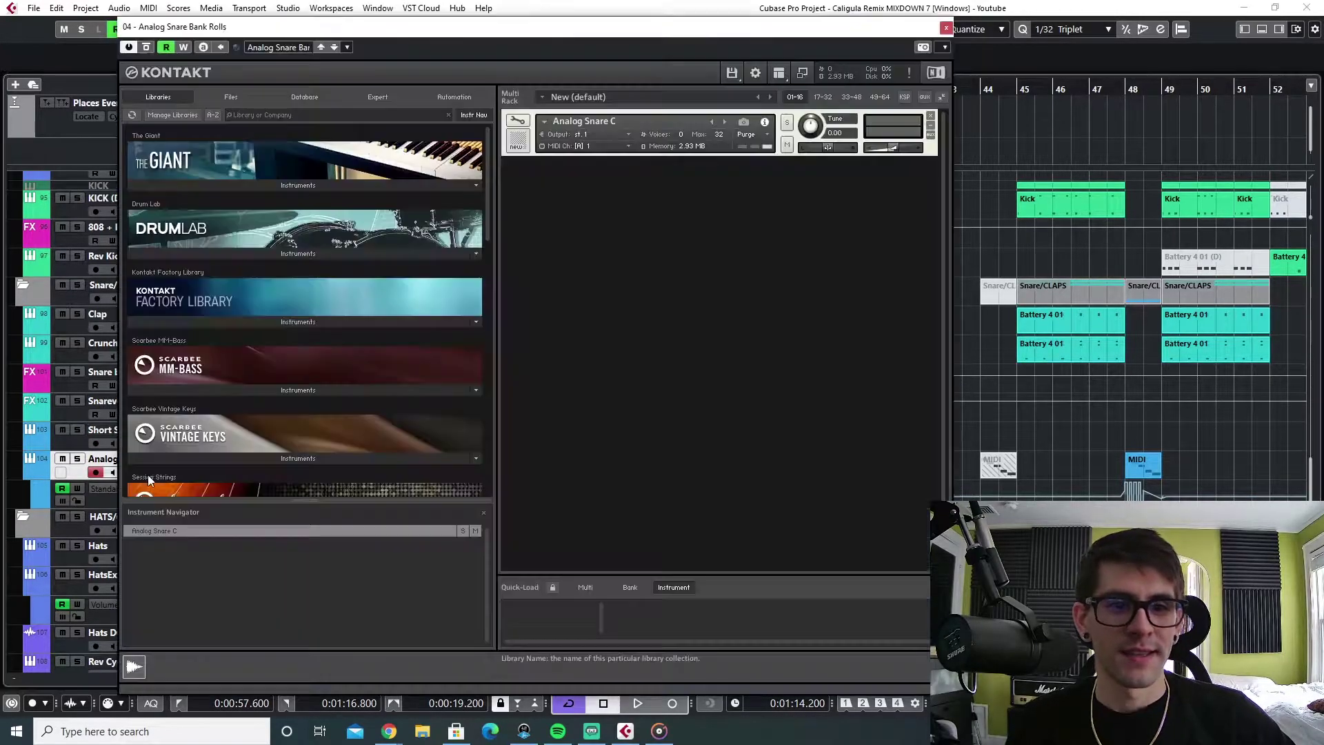
click(147, 472)
click(517, 122)
drag(550, 33, 652, 112)
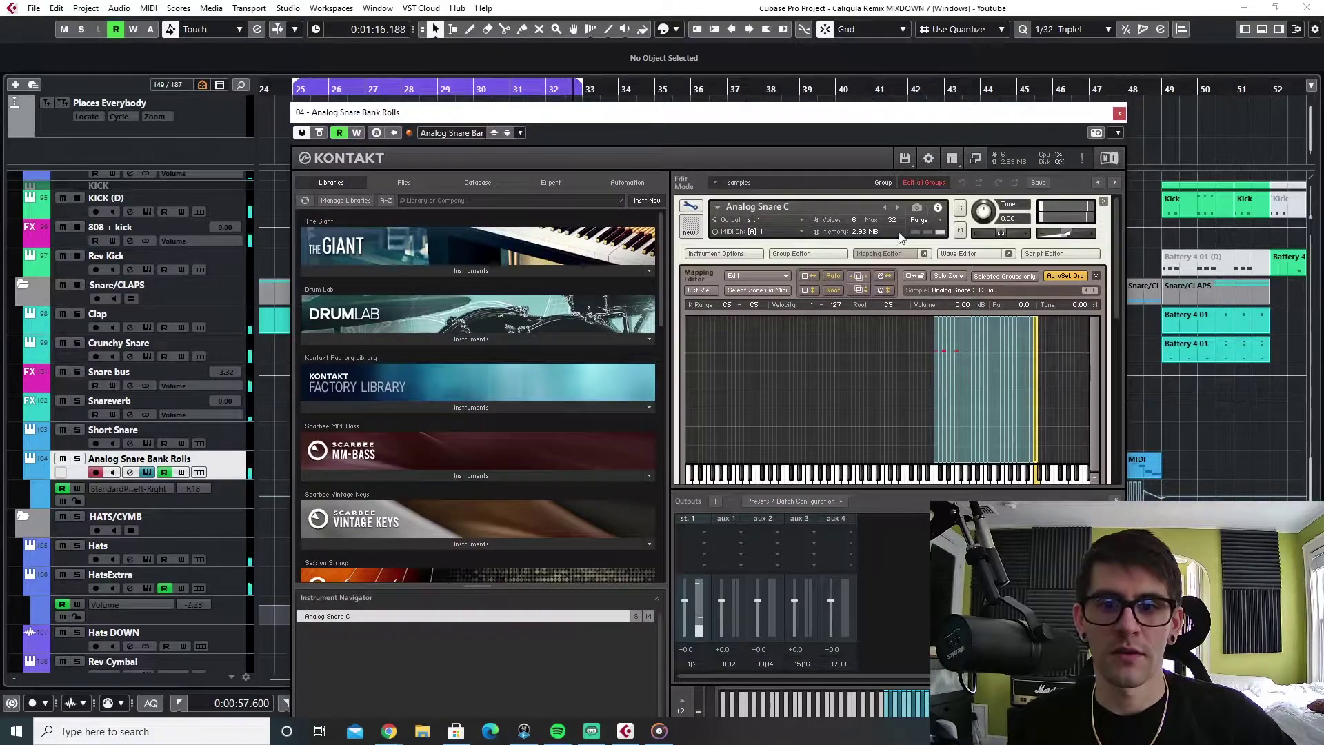
Play the analog snare roll in bar 32 with its Kontakt mapping in view, and close the instrument window
drag(485, 112, 518, 150)
click(541, 83)
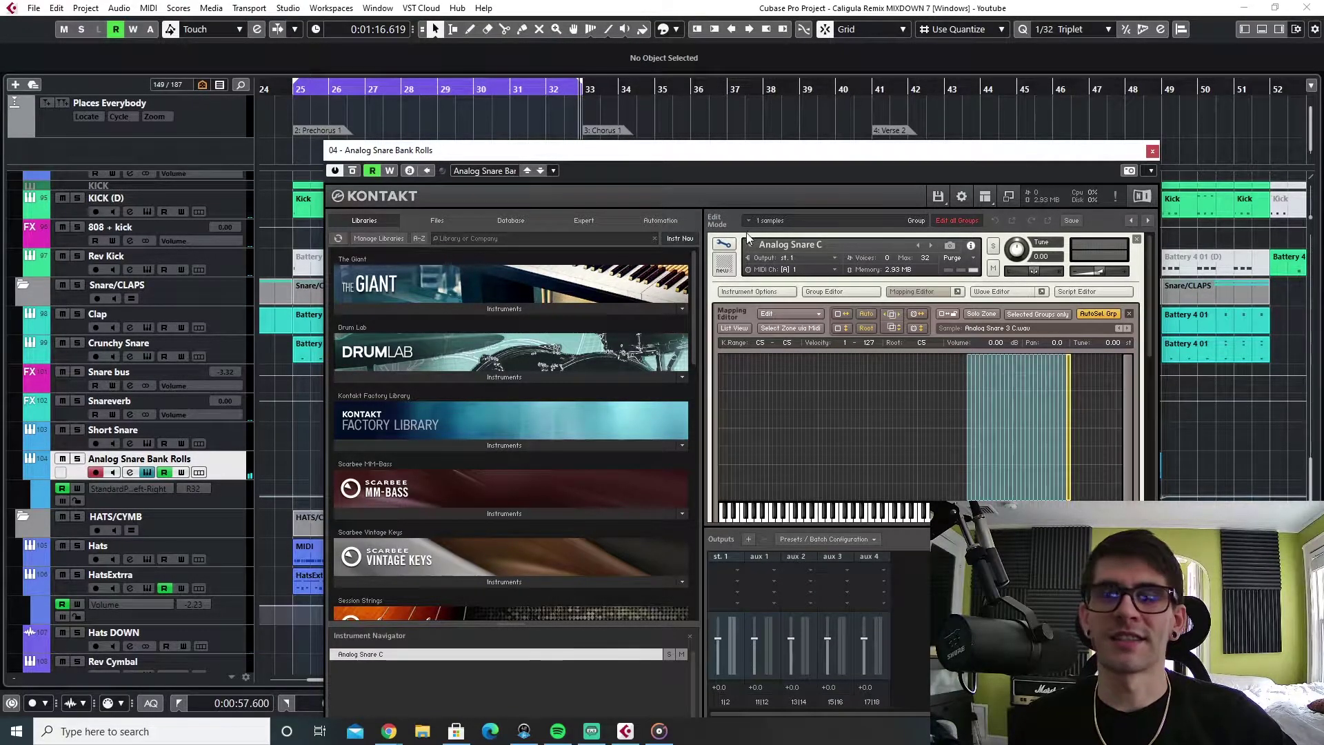
drag(772, 153, 641, 170)
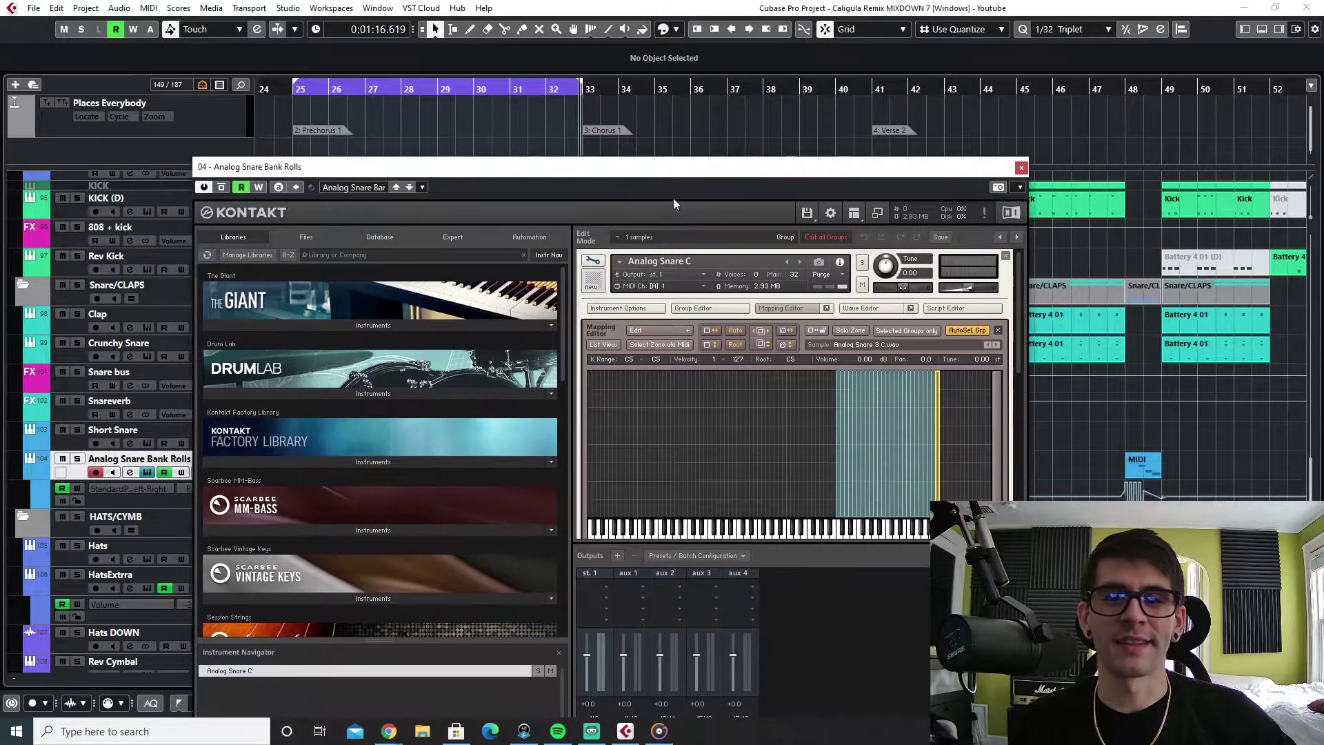
click(1021, 167)
Select the left-right pan automation lane of Analog Snare Bank Rolls and play the panned roll in bar 32 at a closer zoom
click(549, 87)
click(151, 507)
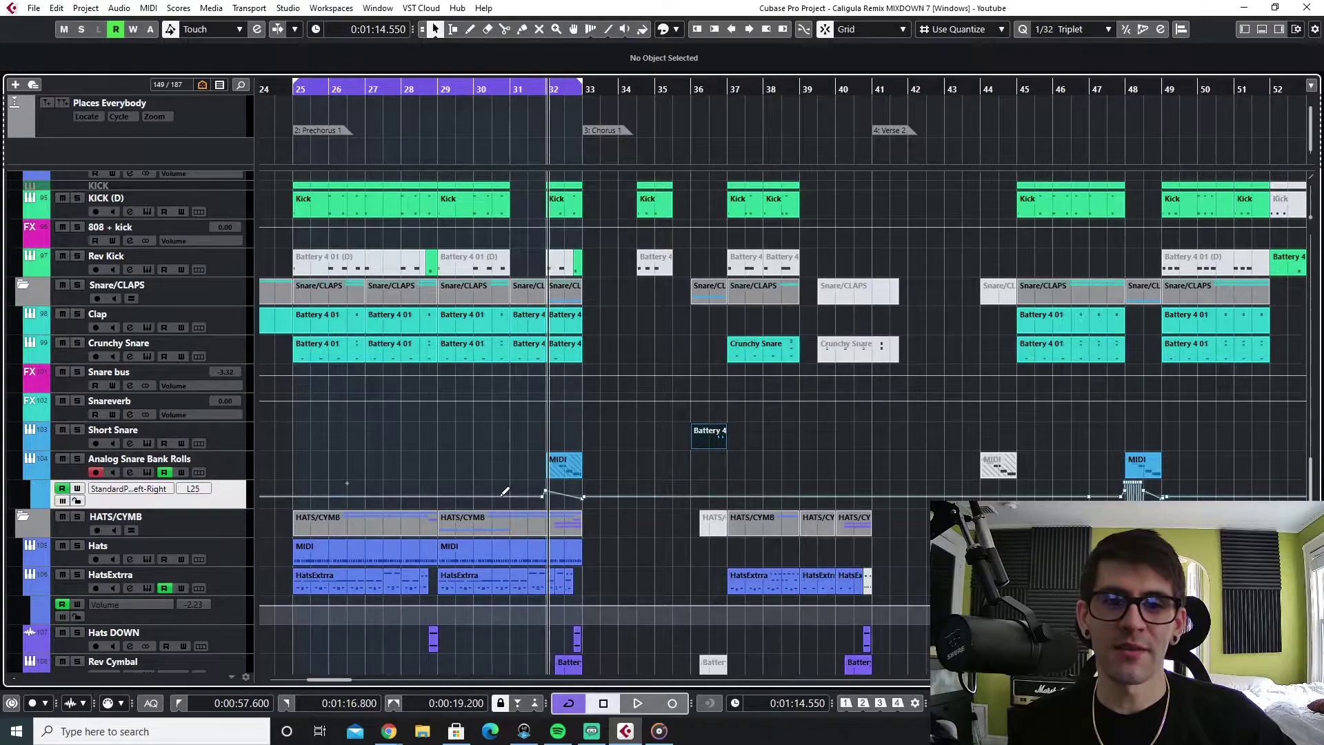
key(h)
key(h)
key(h)
key(space)
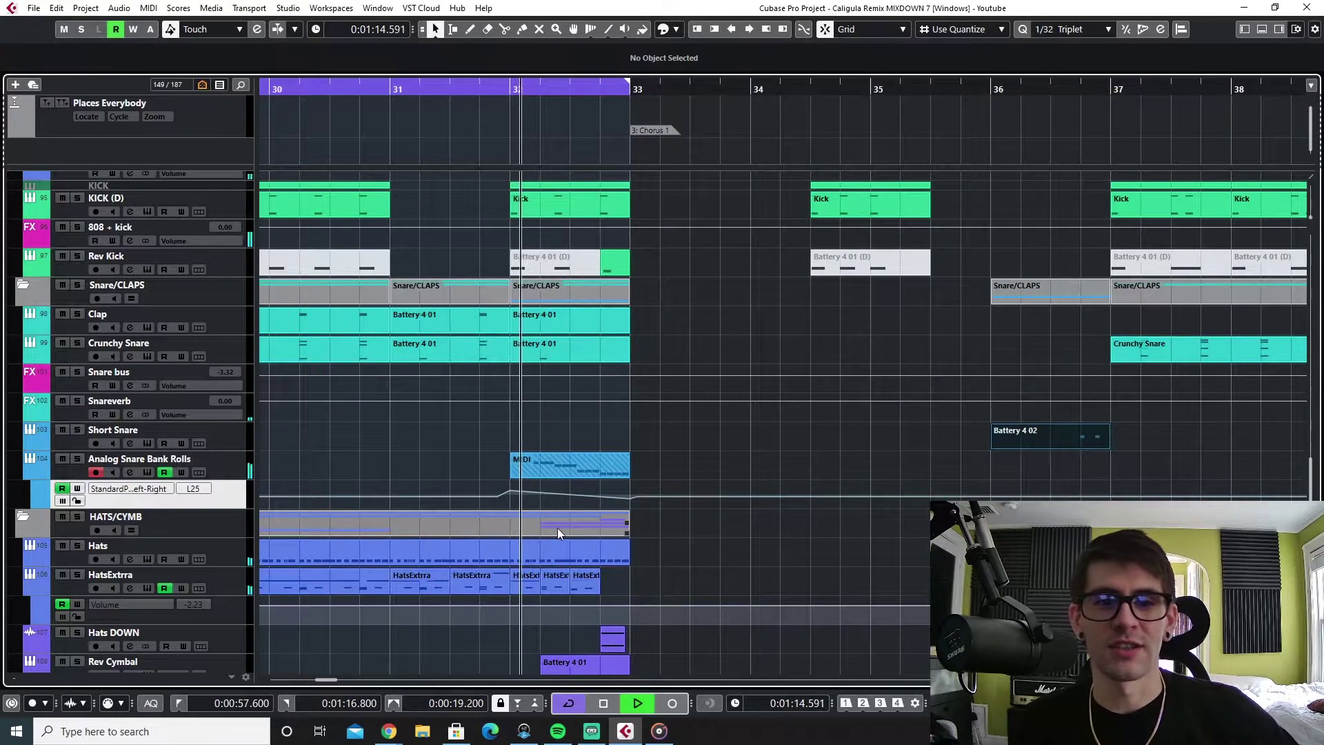
key(space)
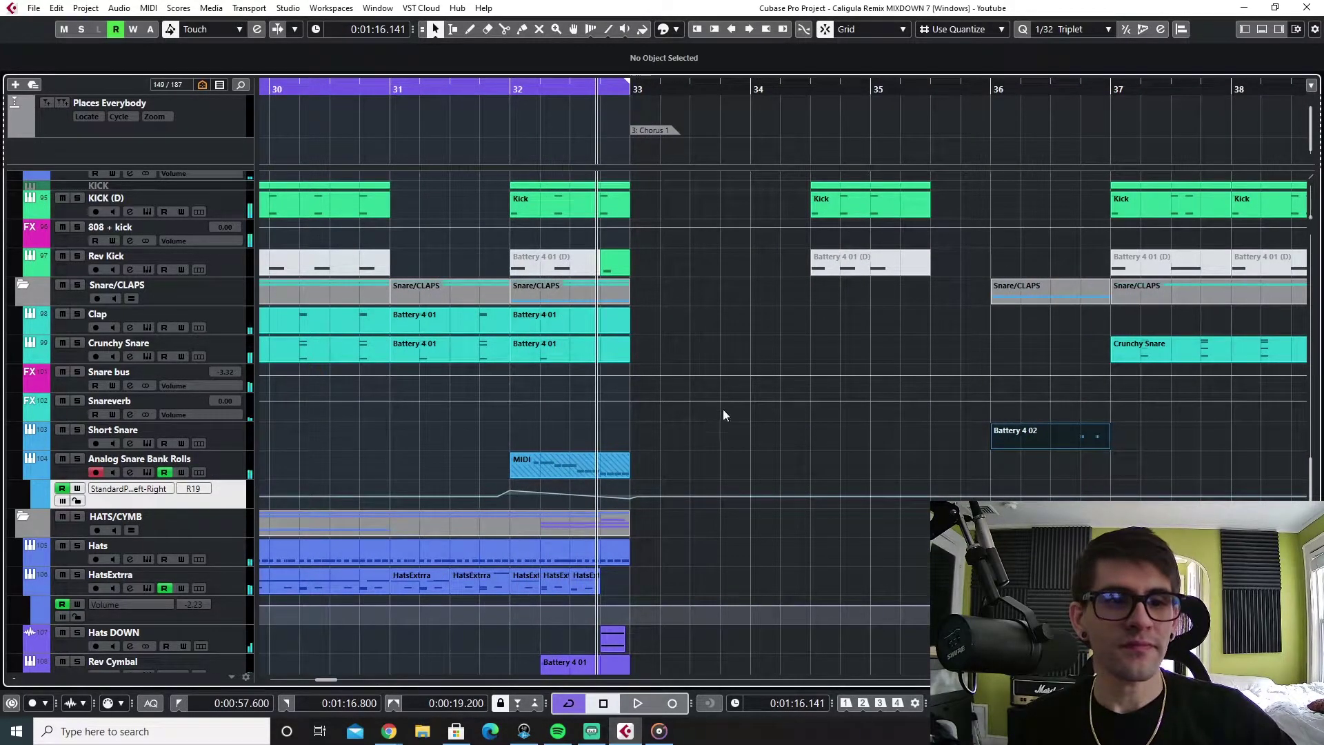
Return the playback position to the start of Prechorus 1 at bar 25 and select the Hats track
scroll(519, 464, left, 5)
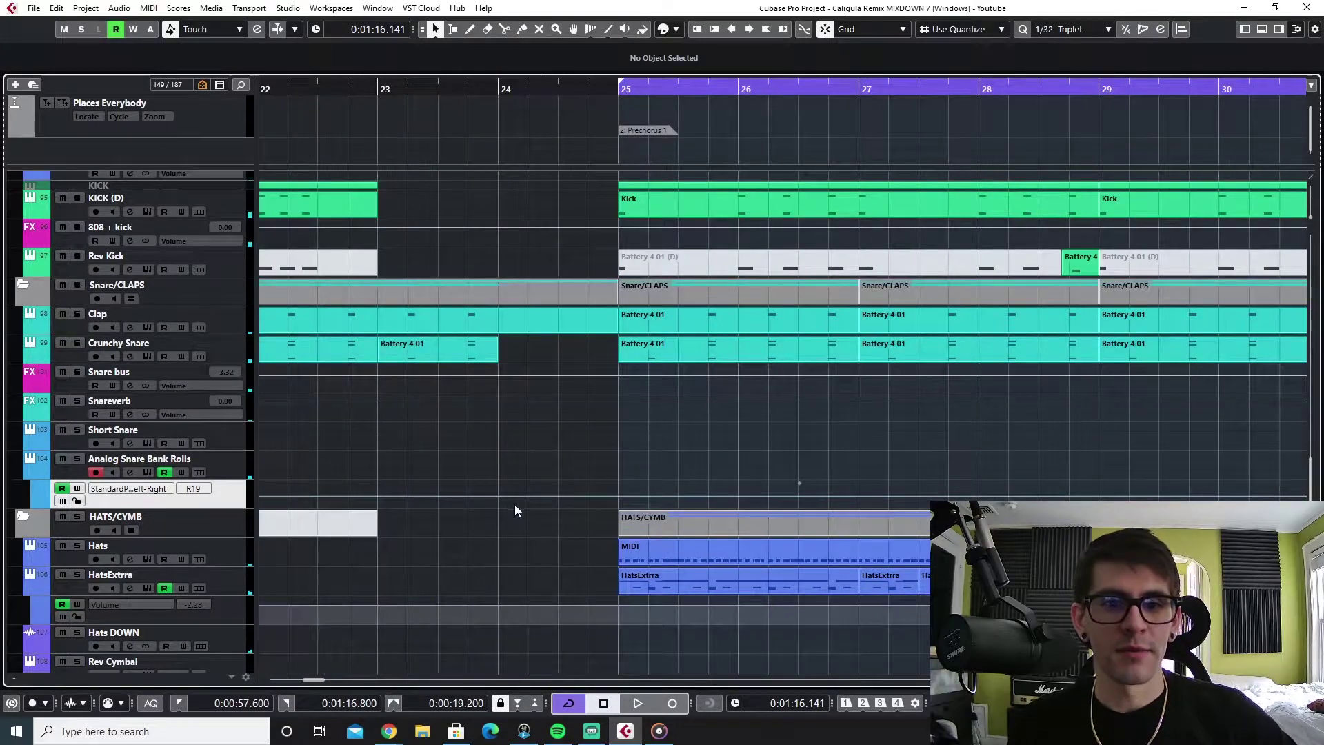
click(614, 89)
scroll(721, 519, down, 3)
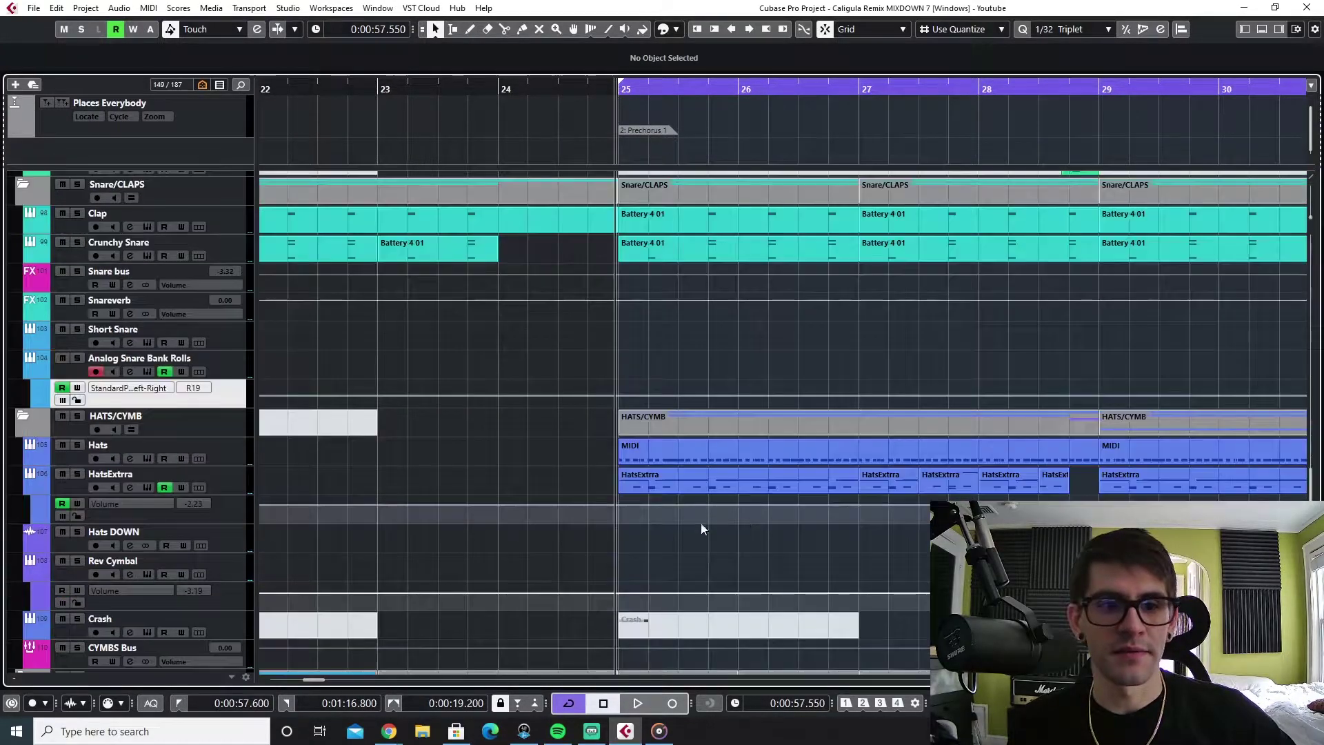
click(75, 488)
click(79, 461)
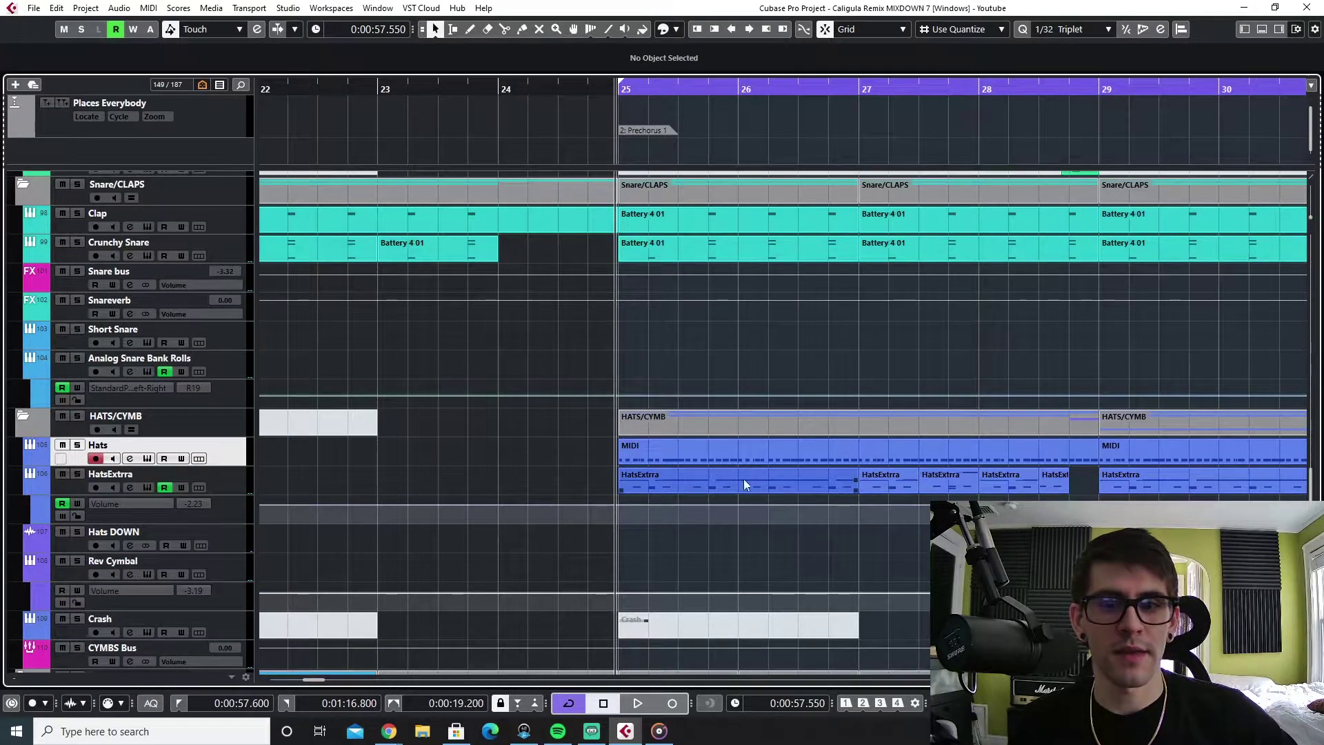
scroll(755, 481, right, 2)
scroll(720, 475, left, 1)
scroll(585, 453, down, 2)
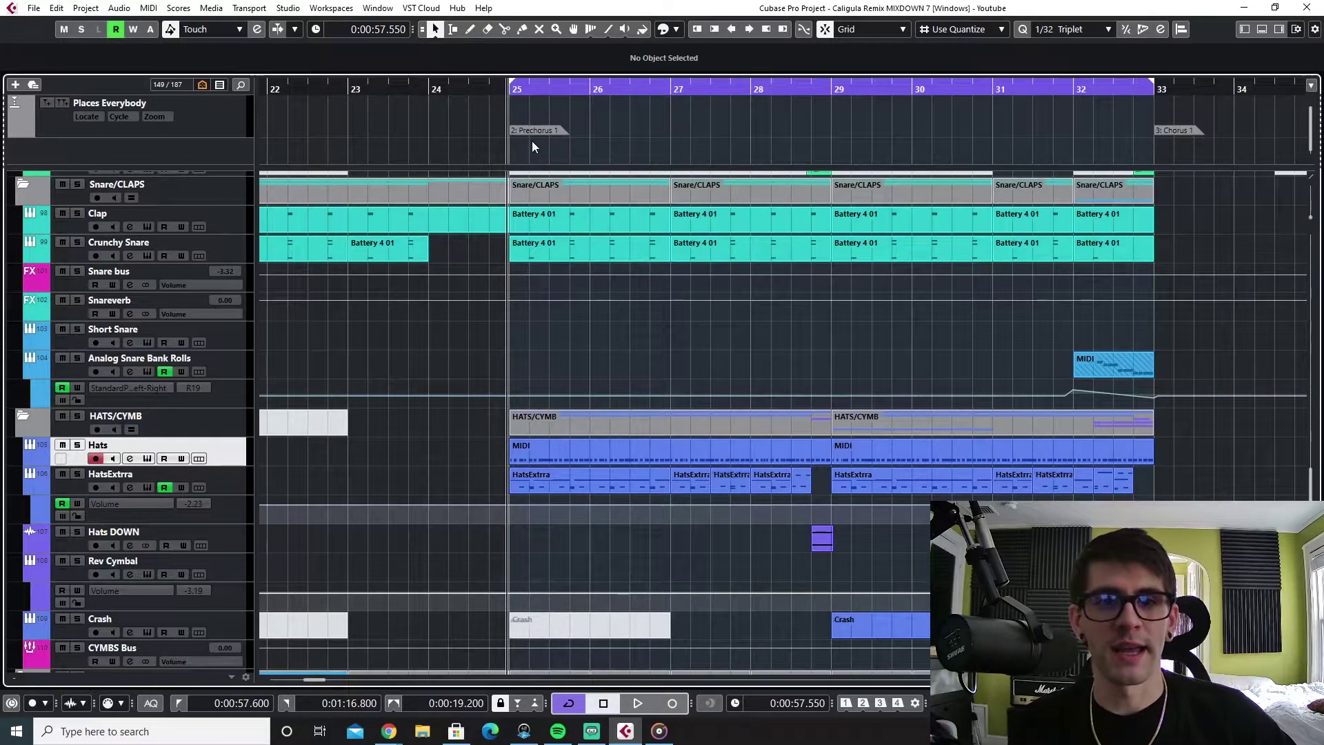
Solo the Hats track during playback from bar 25, audition the Closed Hat cell in row C, column 1 of its Battery, and close the instrument
key(space)
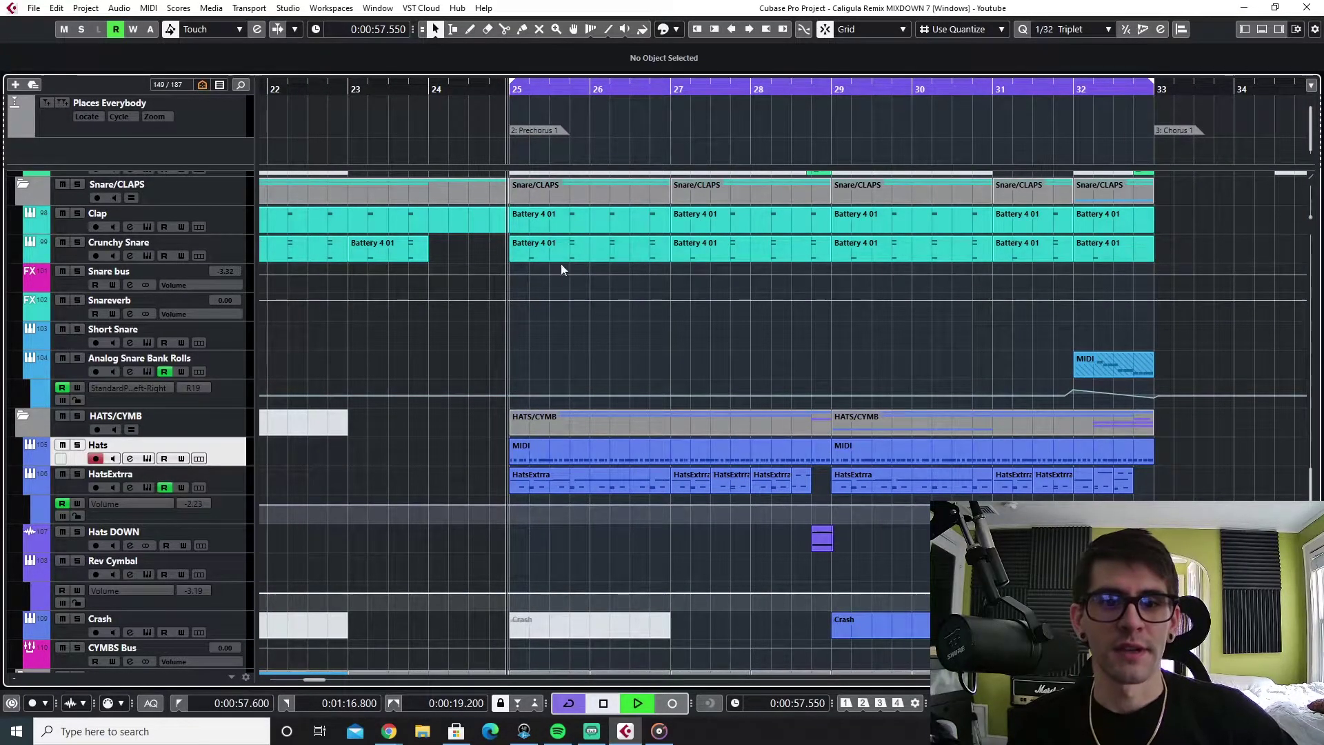
click(77, 445)
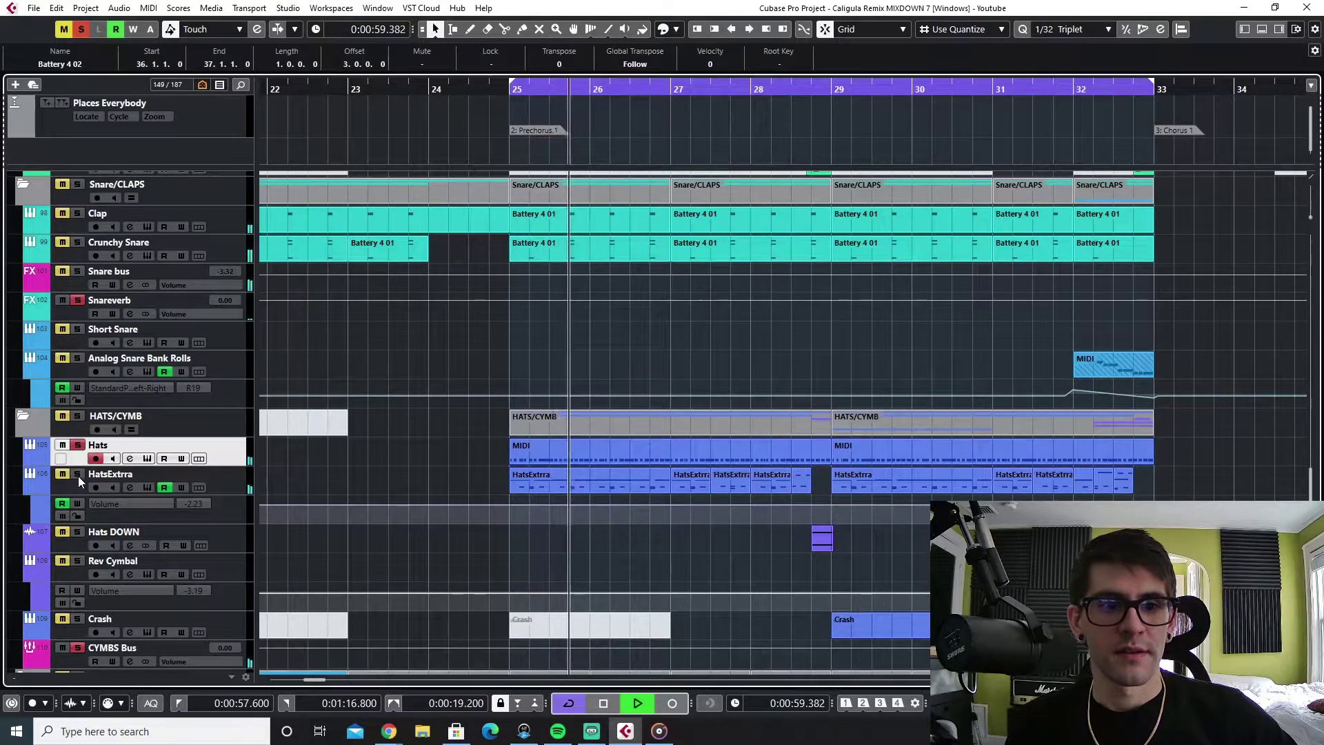
click(147, 459)
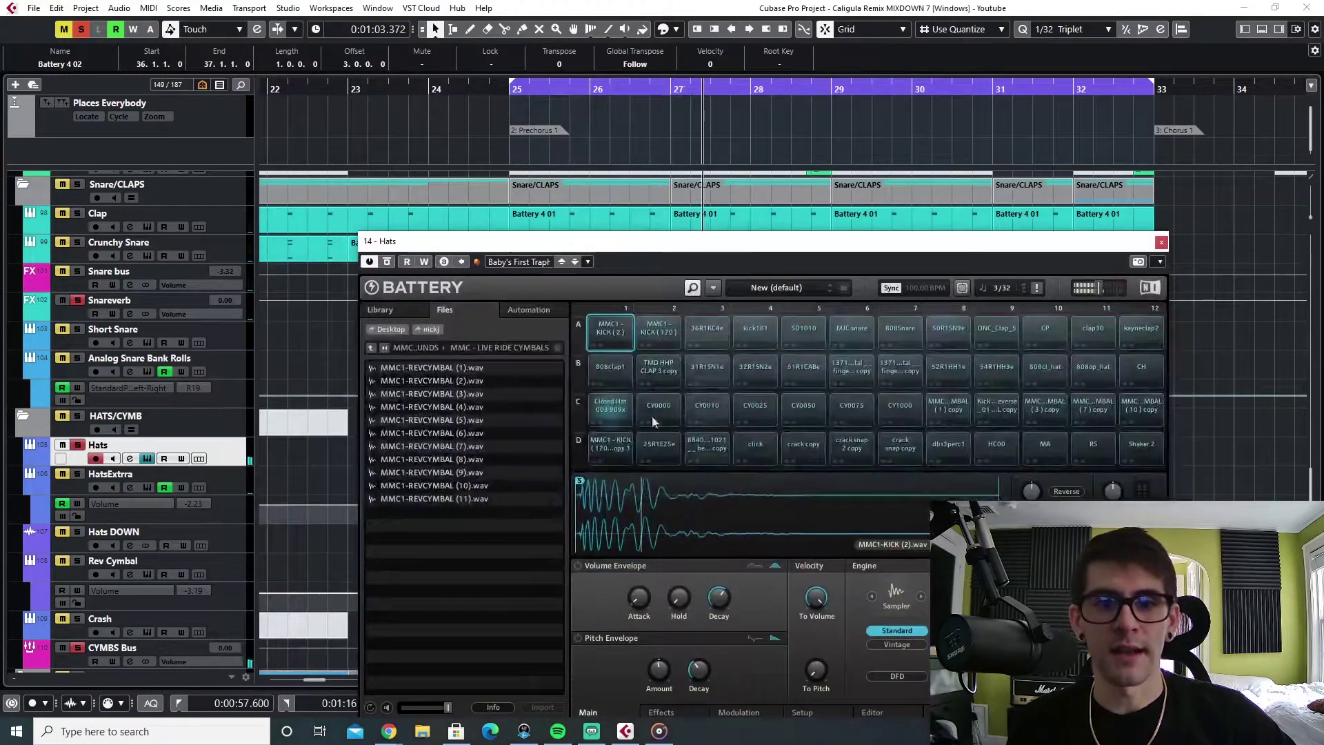
click(611, 411)
click(276, 345)
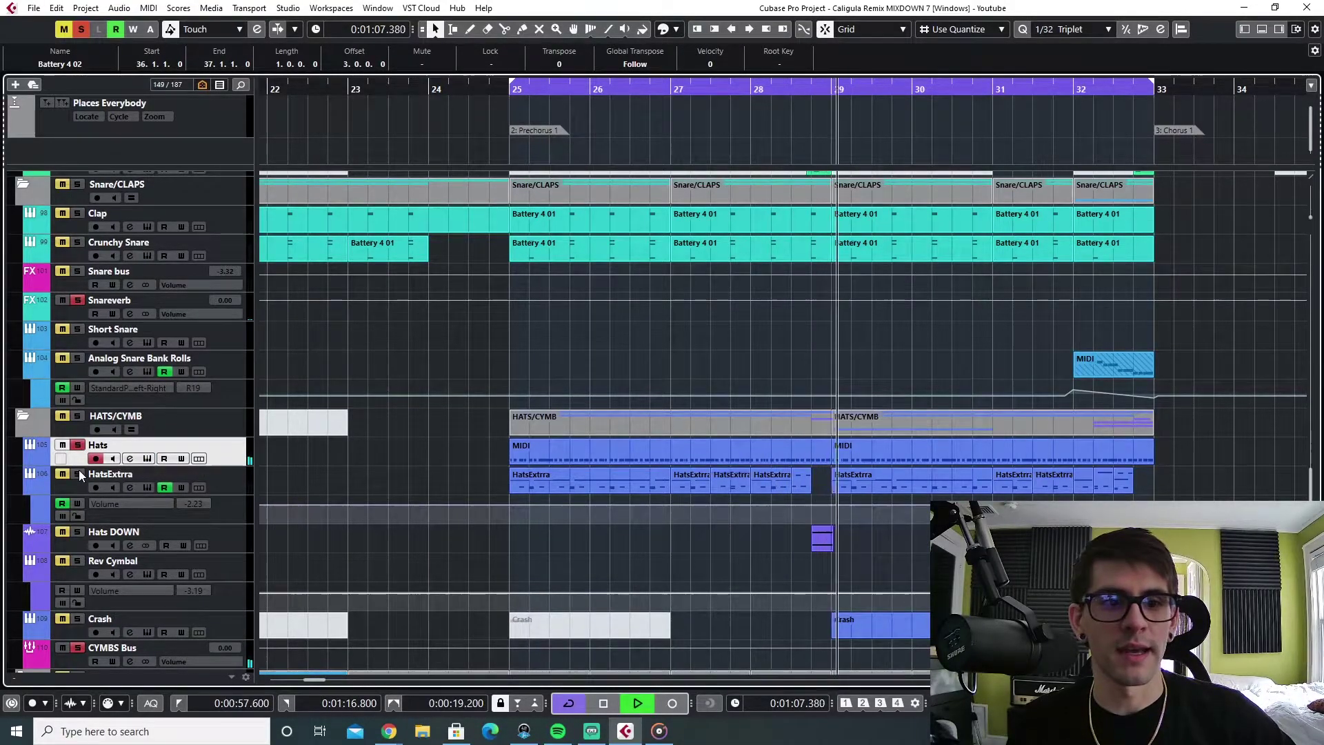
Solo HatsExtrra, open its Battery instrument, and audition closed-hat cell E8 and open-hat cells B13, B14, C1, B16 and B12
click(147, 489)
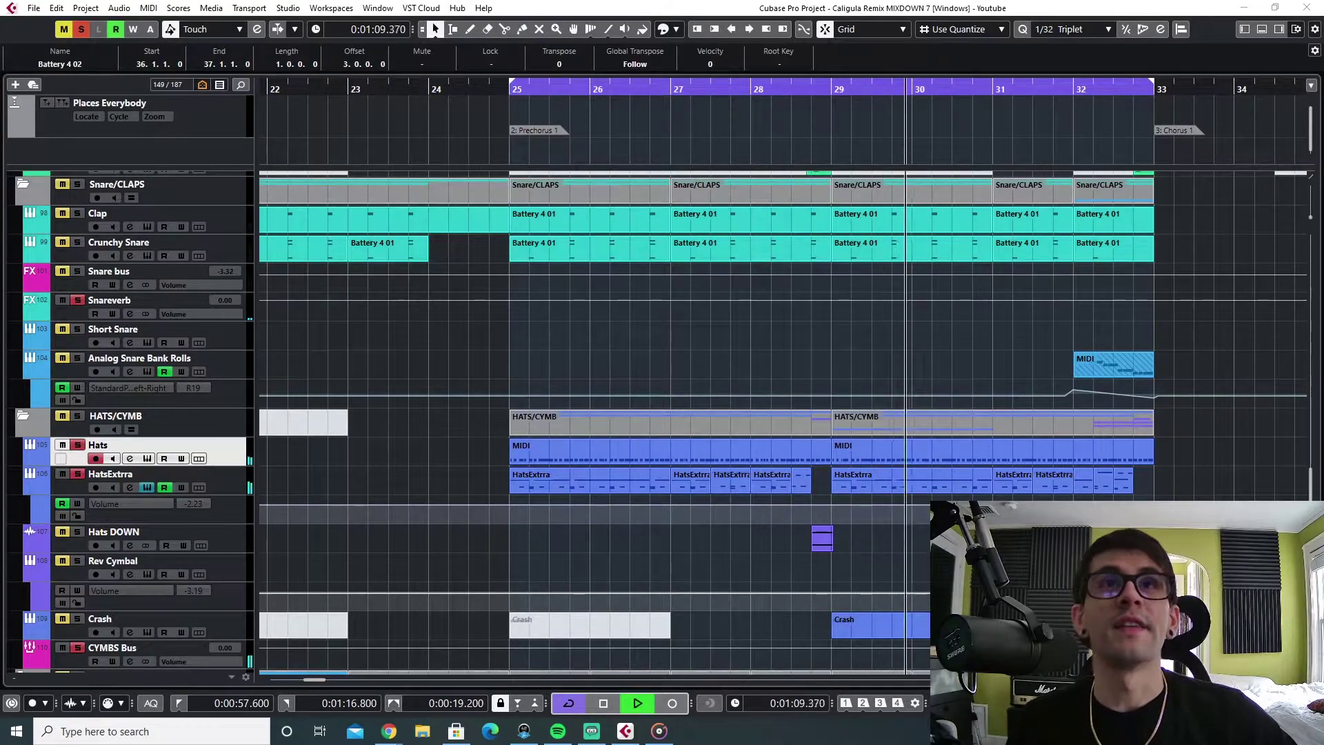
drag(822, 510, 804, 140)
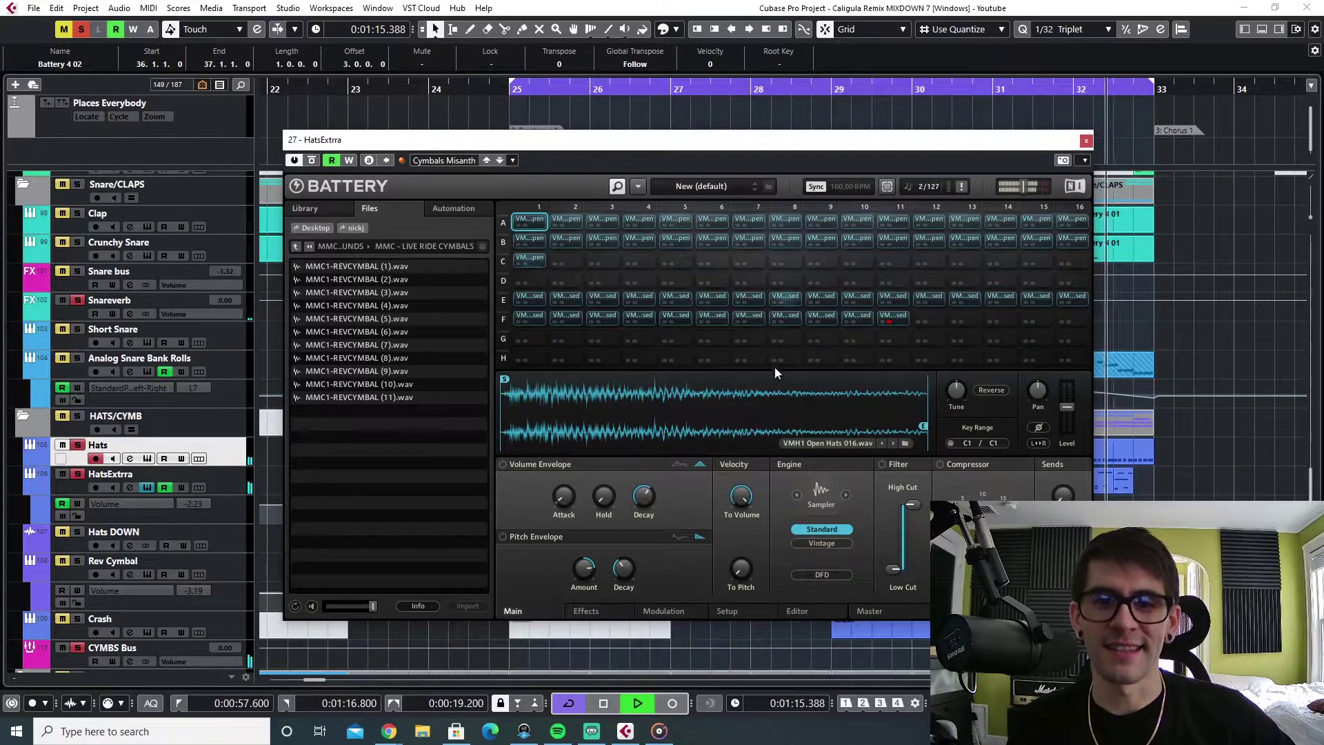
click(796, 300)
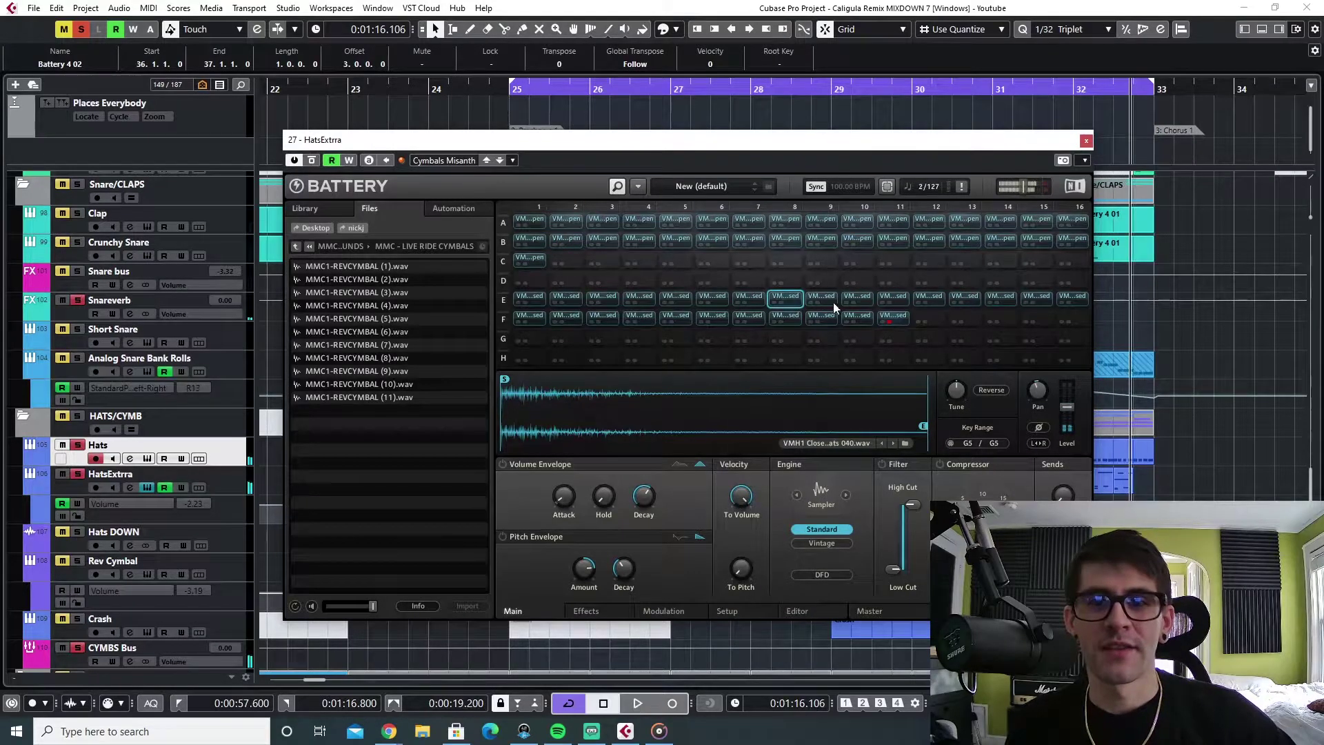
click(974, 238)
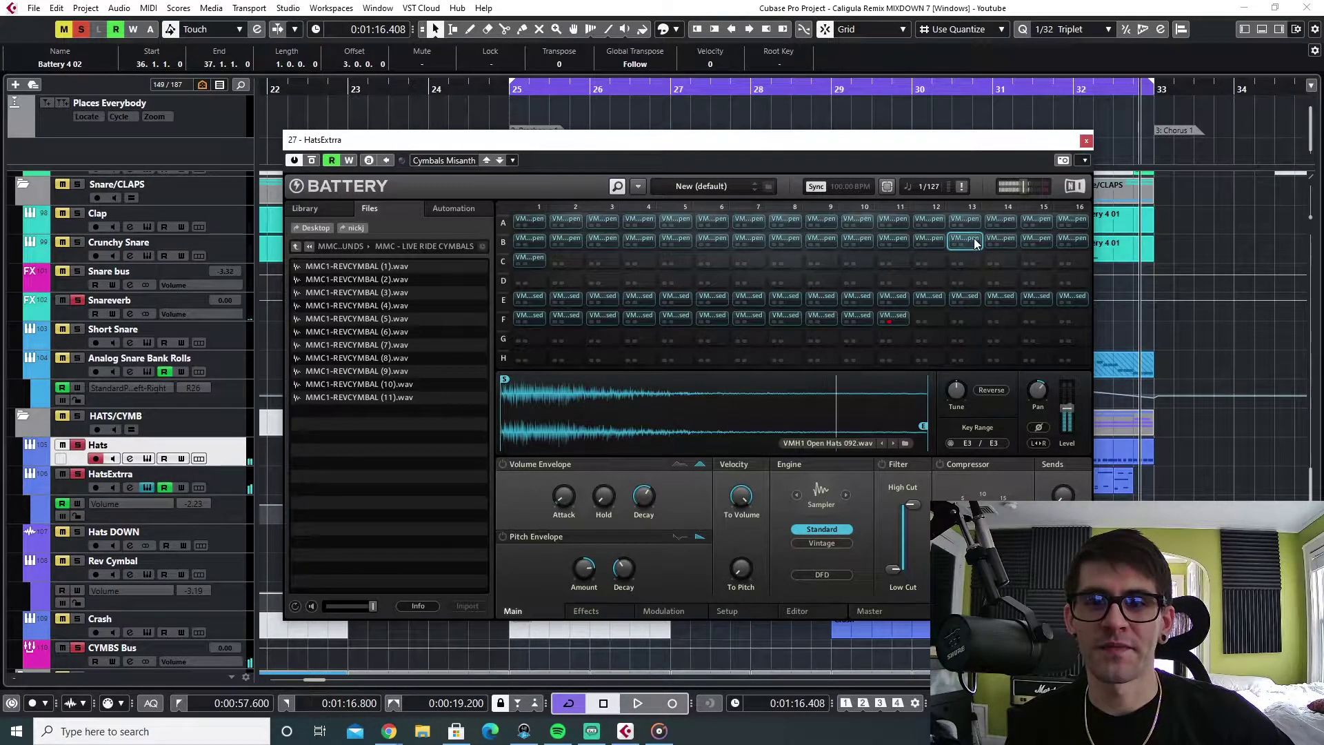
click(1008, 240)
click(531, 258)
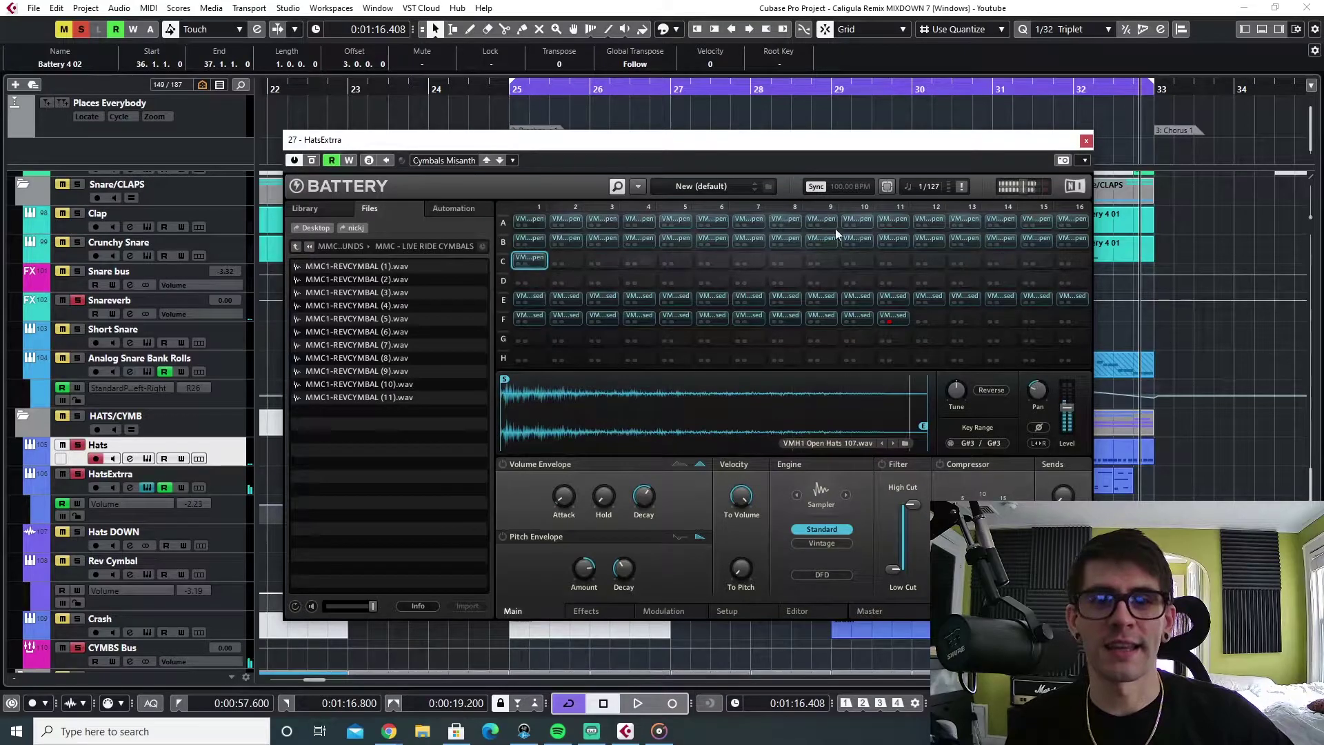
click(1072, 238)
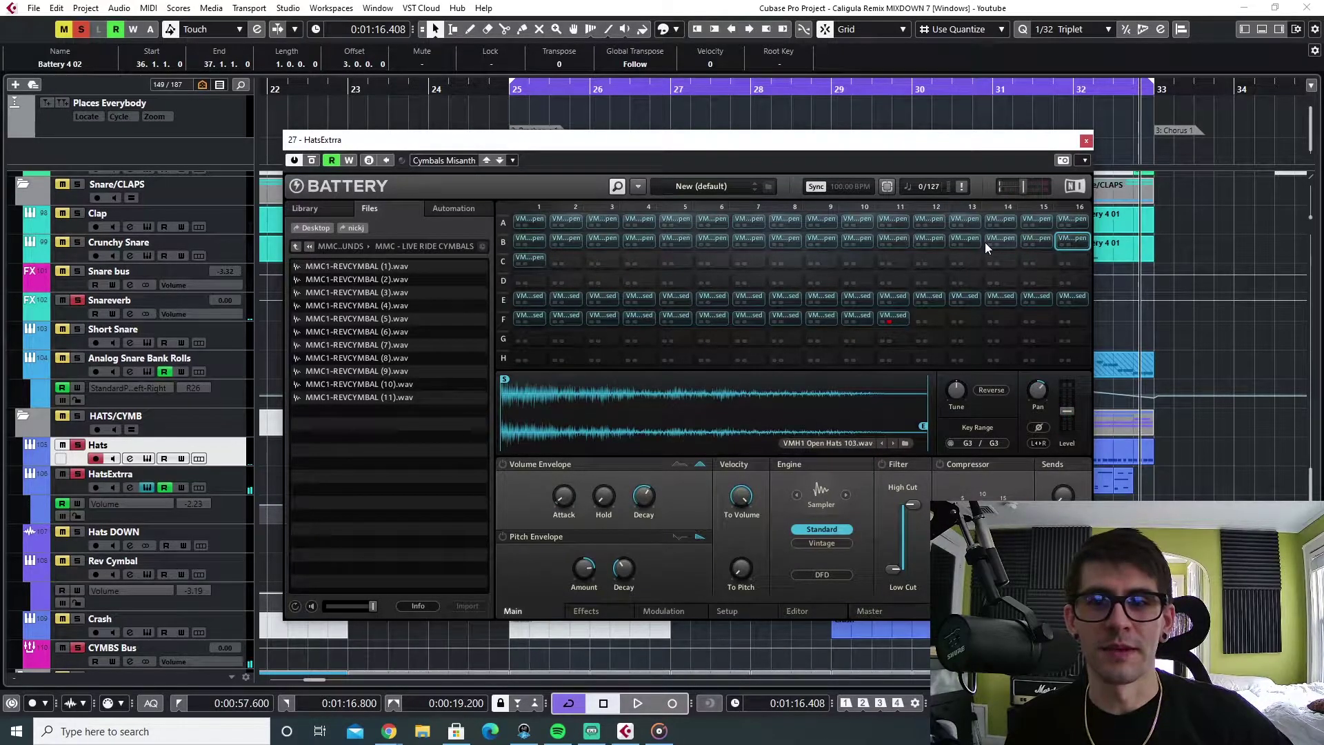
click(929, 239)
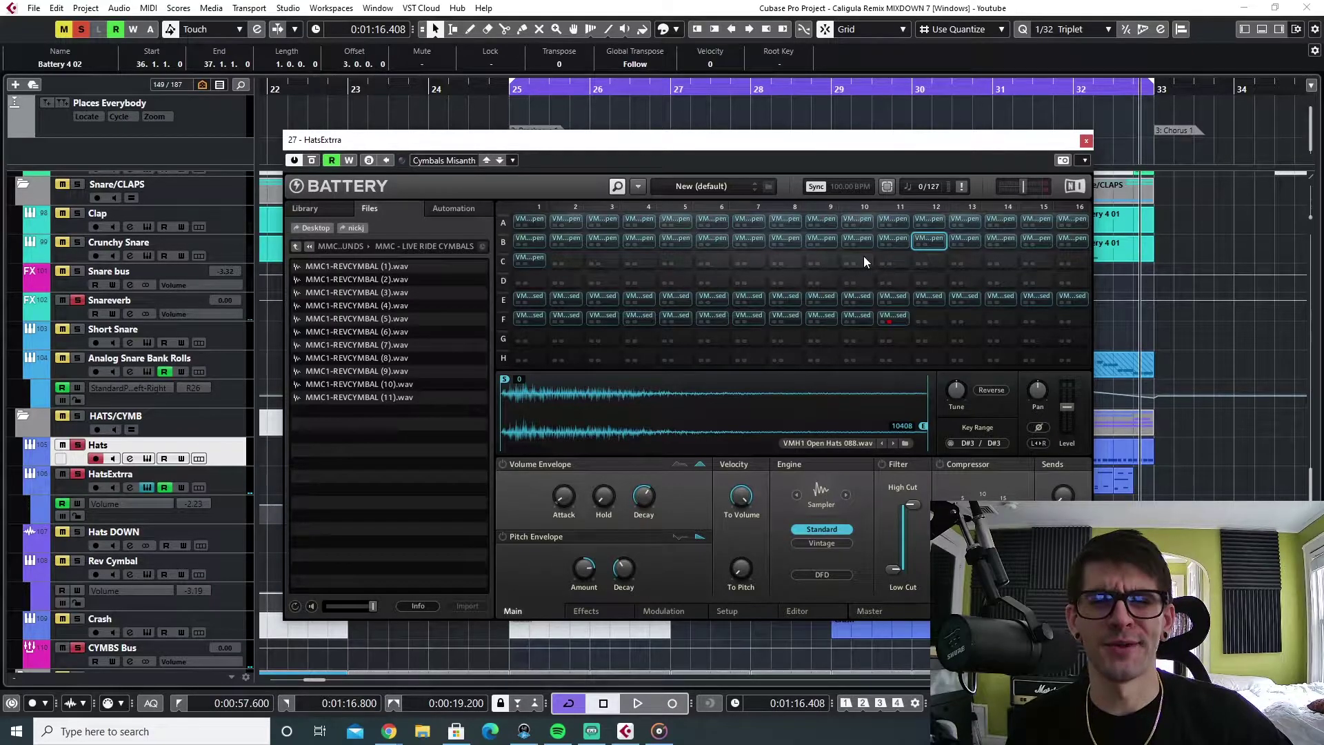
Play the hats from bar 25 with the HatsExtrra Battery in view, stop, and audition closed-hat cells E9 to E12
key(space)
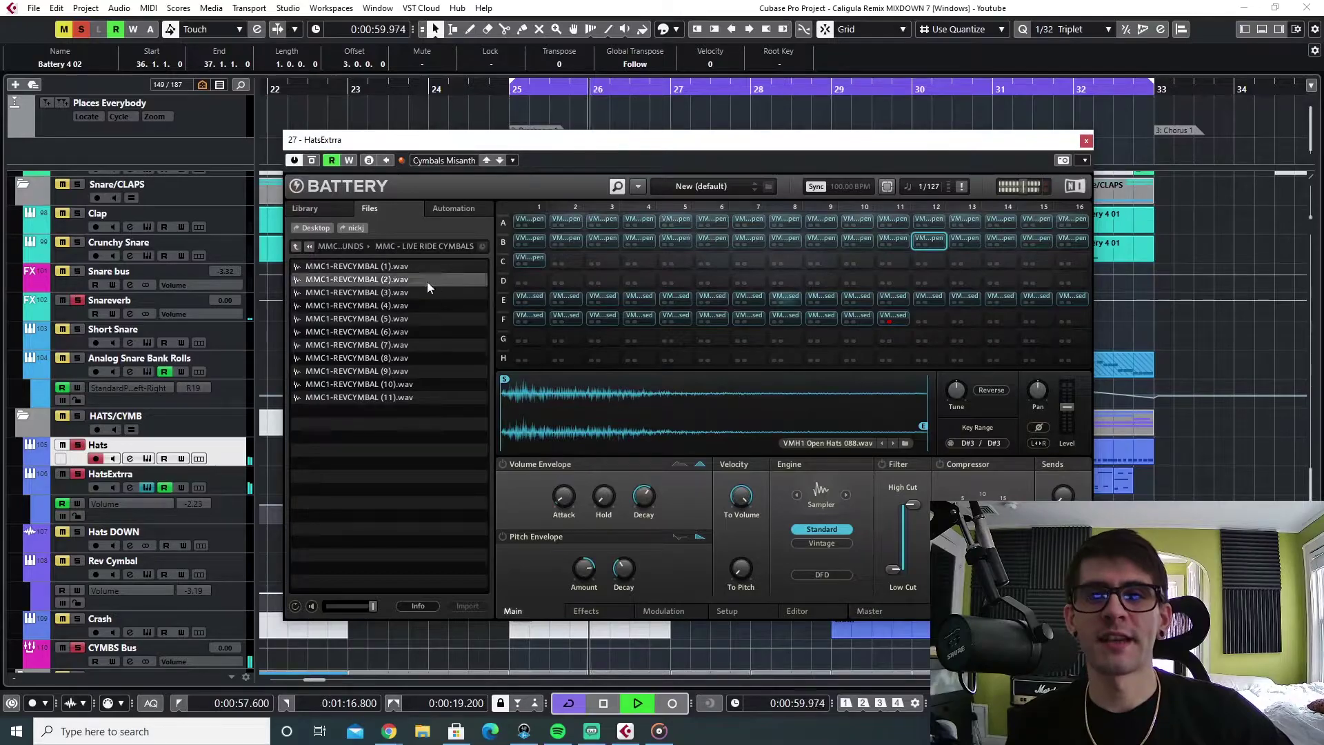
key(space)
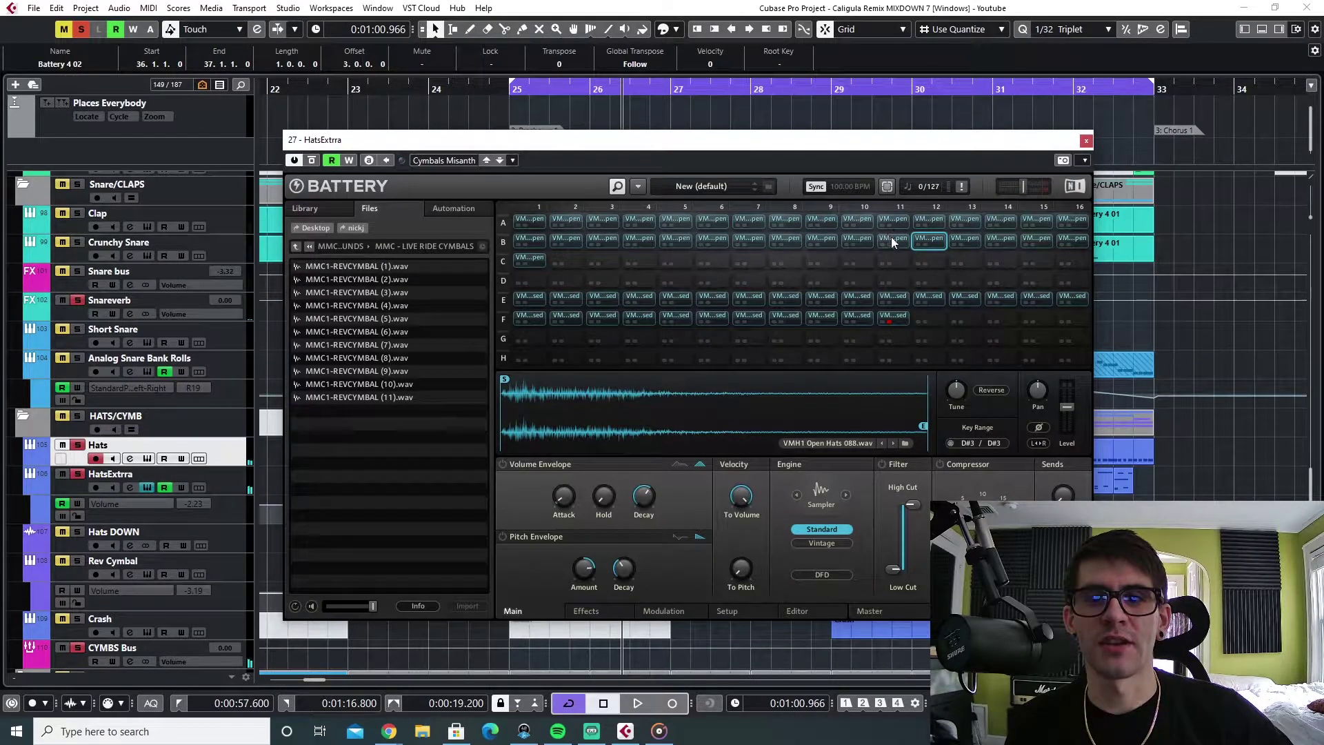
click(820, 297)
click(862, 296)
click(893, 297)
click(926, 295)
Open the HatsExtrra part at bar 25 in its own maximized Key Editor window and play it with auto-scroll
drag(762, 143, 874, 539)
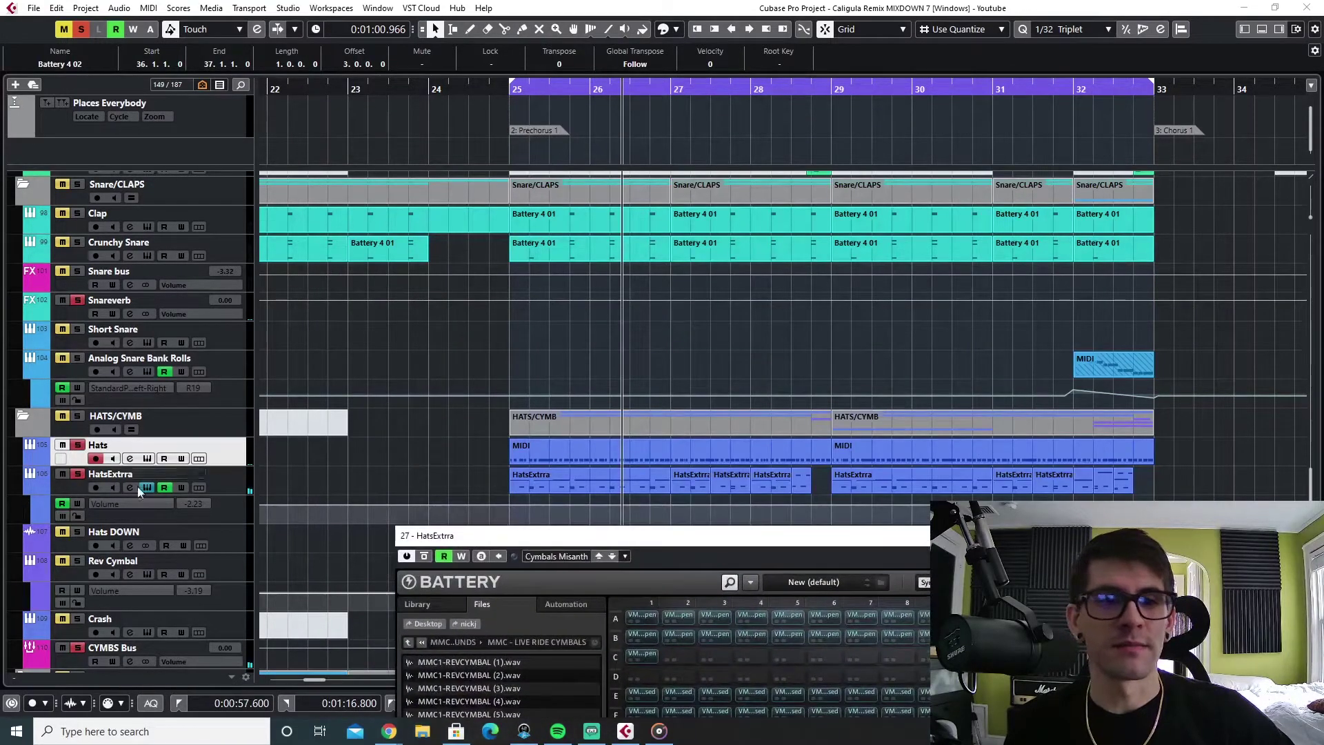
double_click(590, 448)
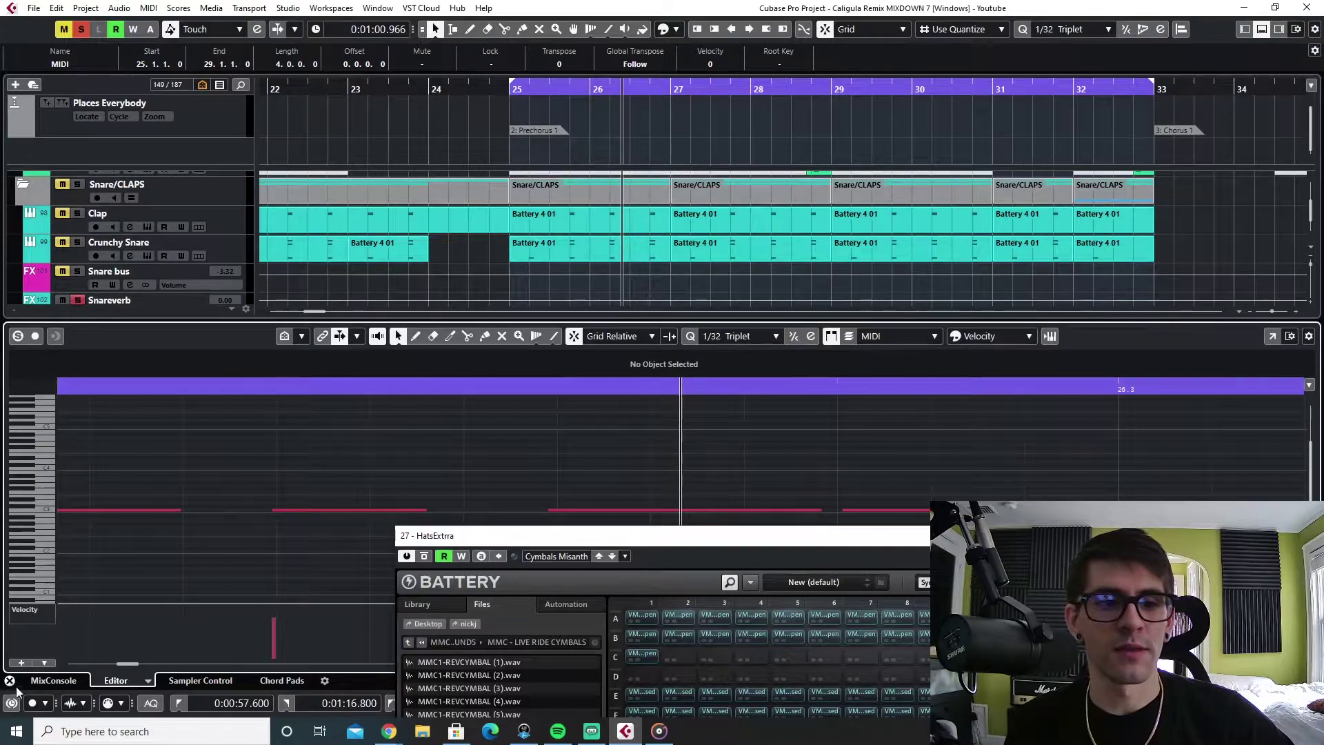
drag(2, 276, 720, 56)
scroll(642, 385, down, 3)
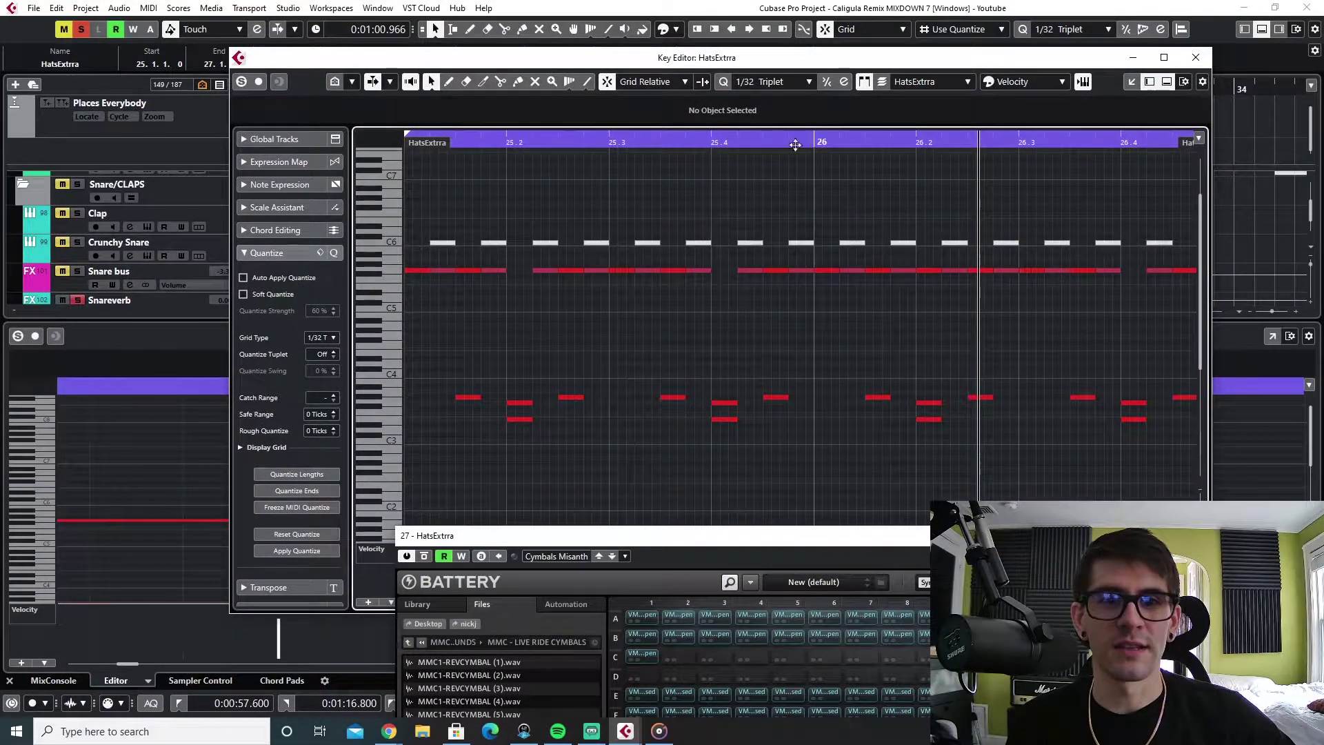
key(space)
key(f)
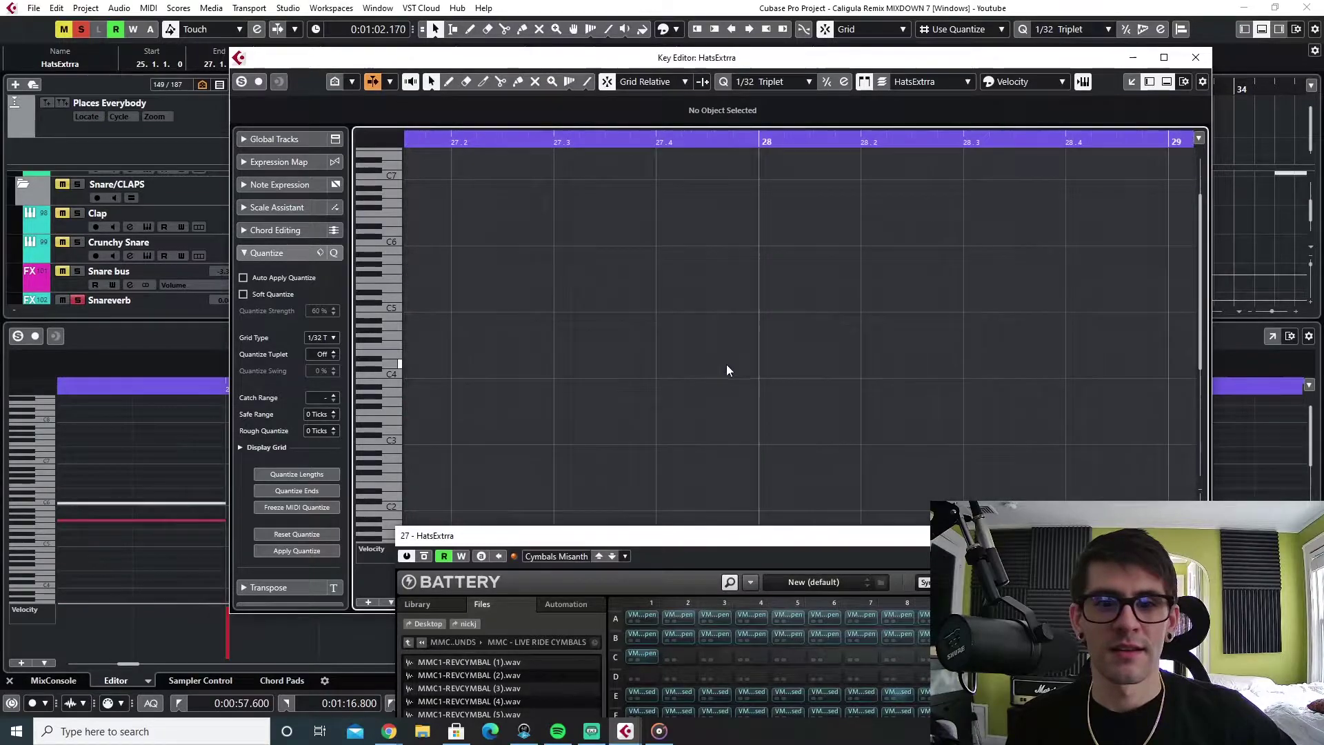
click(1164, 57)
Play the HatsExtrra notes from the start of bar 25 with all used pitches in view, and close the note editors
click(419, 154)
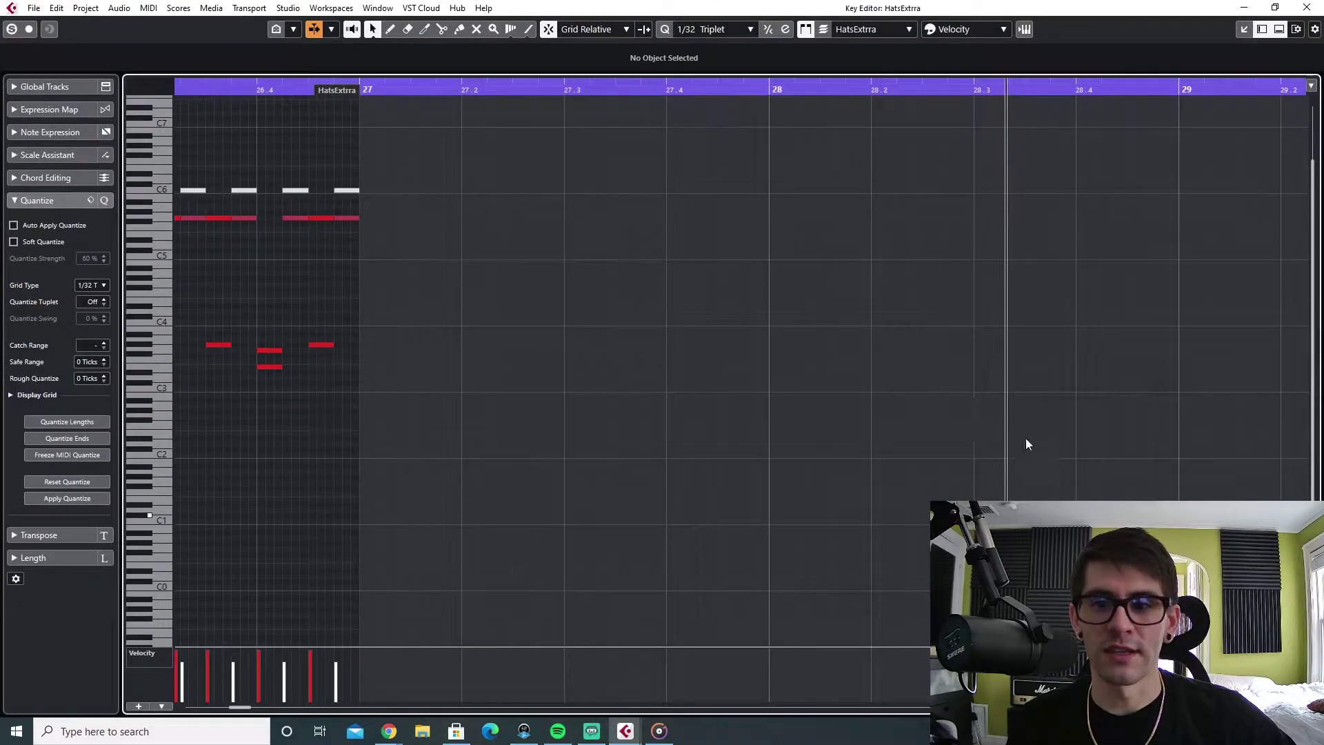
key(shift+h)
key(shift+g)
scroll(475, 317, left, 5)
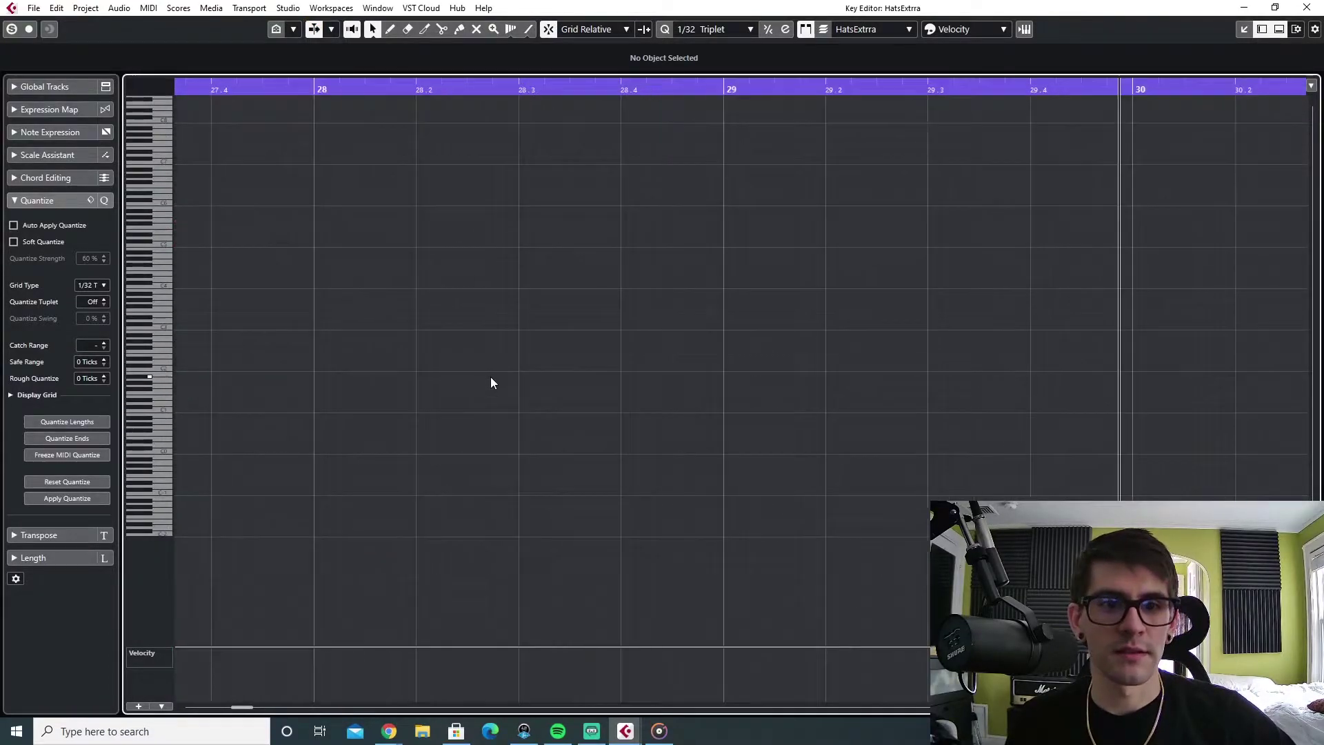
scroll(480, 392, left, 4)
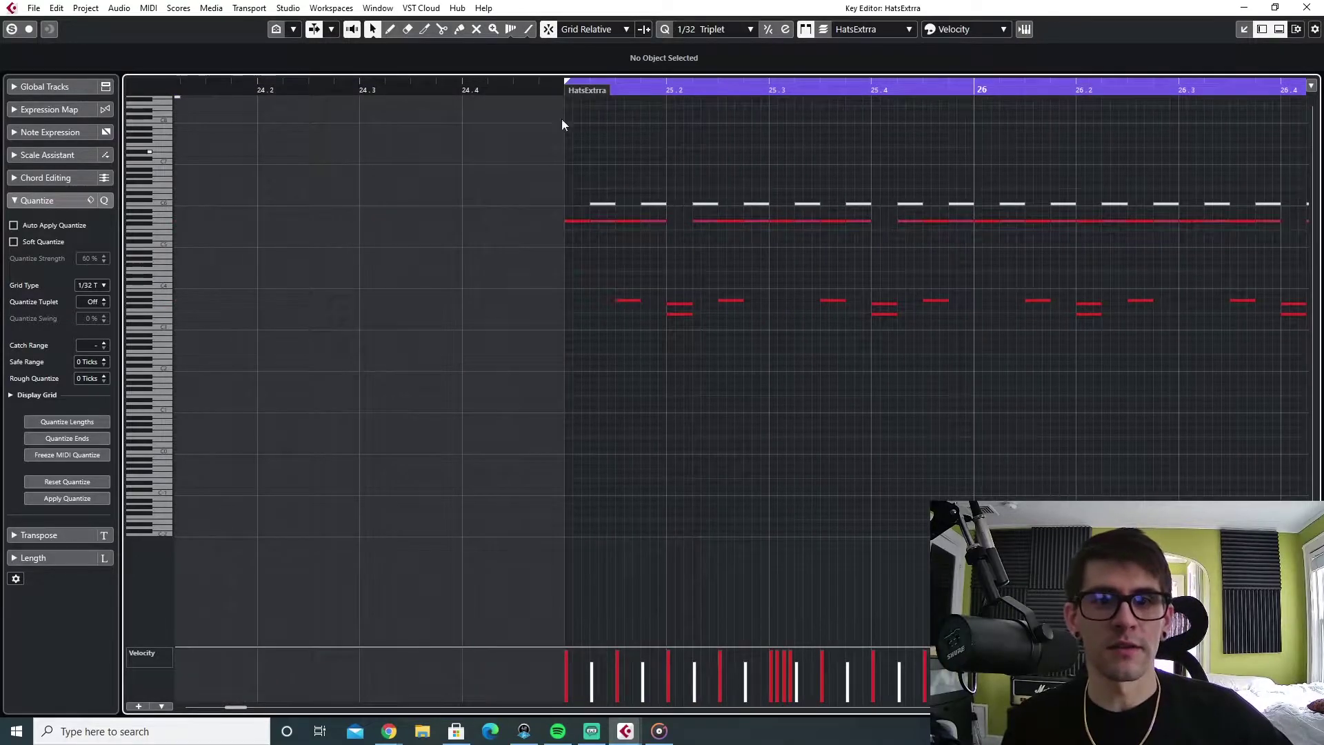
click(615, 88)
key(space)
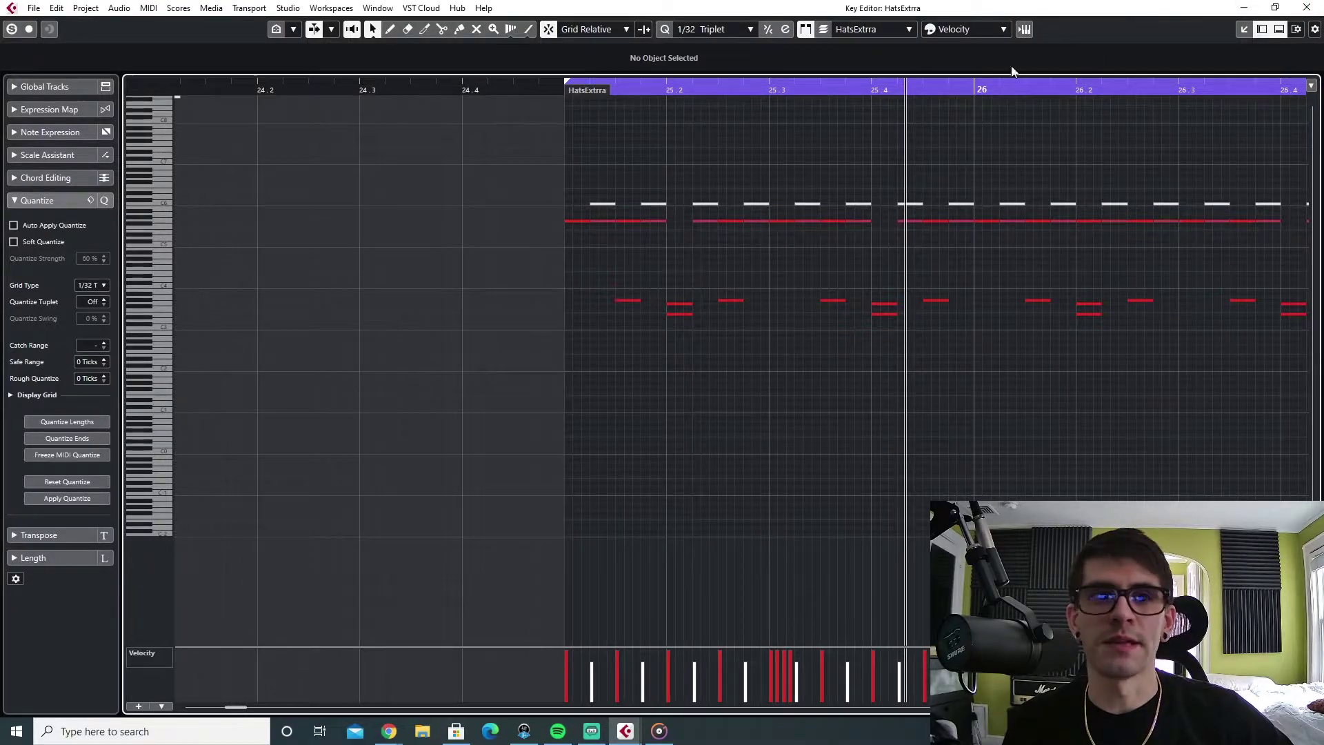
key(ctrl+e)
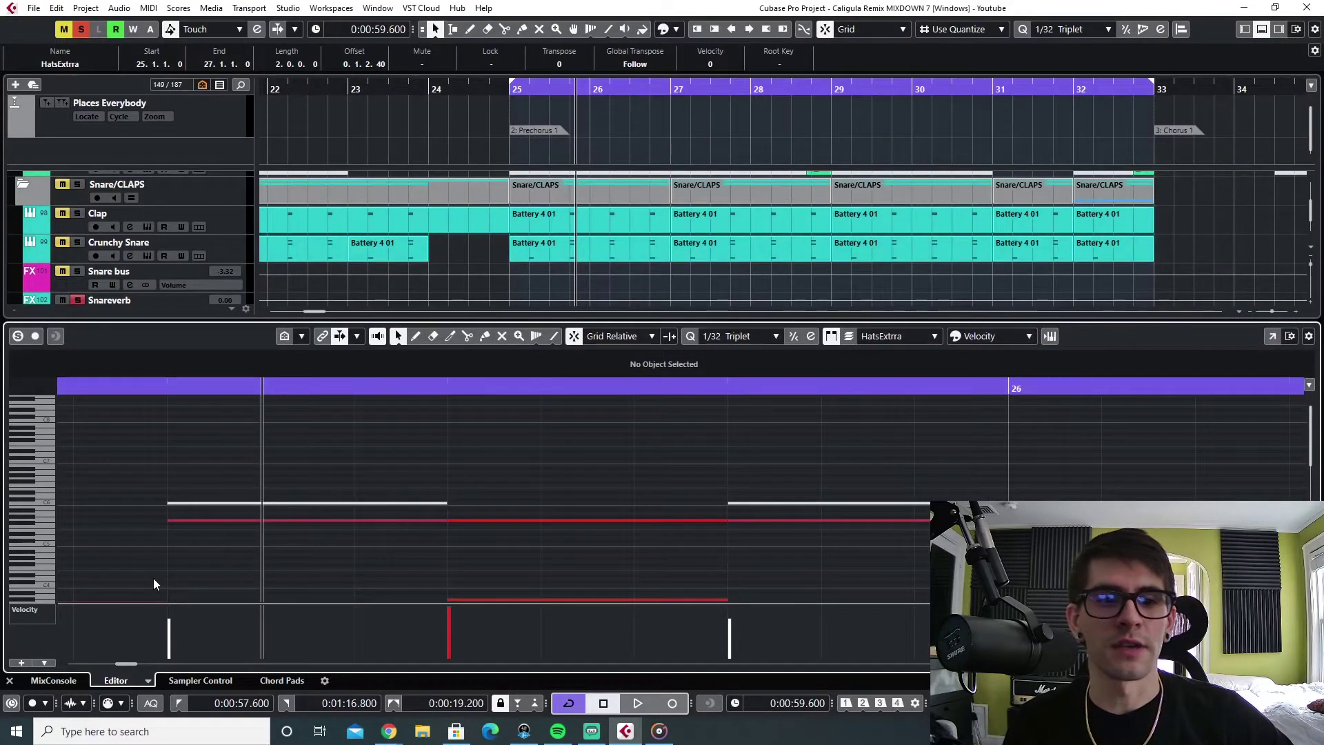
scroll(594, 446, down, 3)
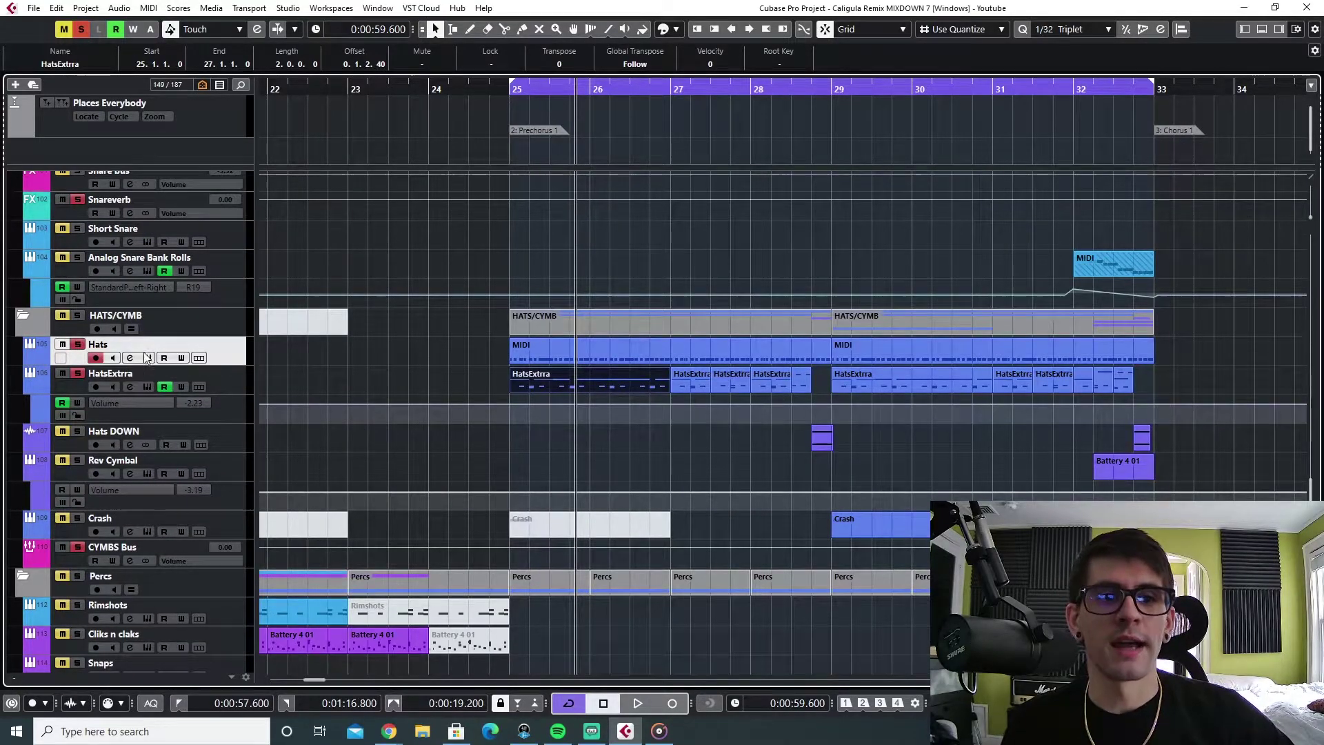
Reopen the HatsExtrra Battery, audition cells E8, C1 and B13 during playback, close the instrument and stop playback
click(147, 386)
drag(877, 542, 833, 178)
key(space)
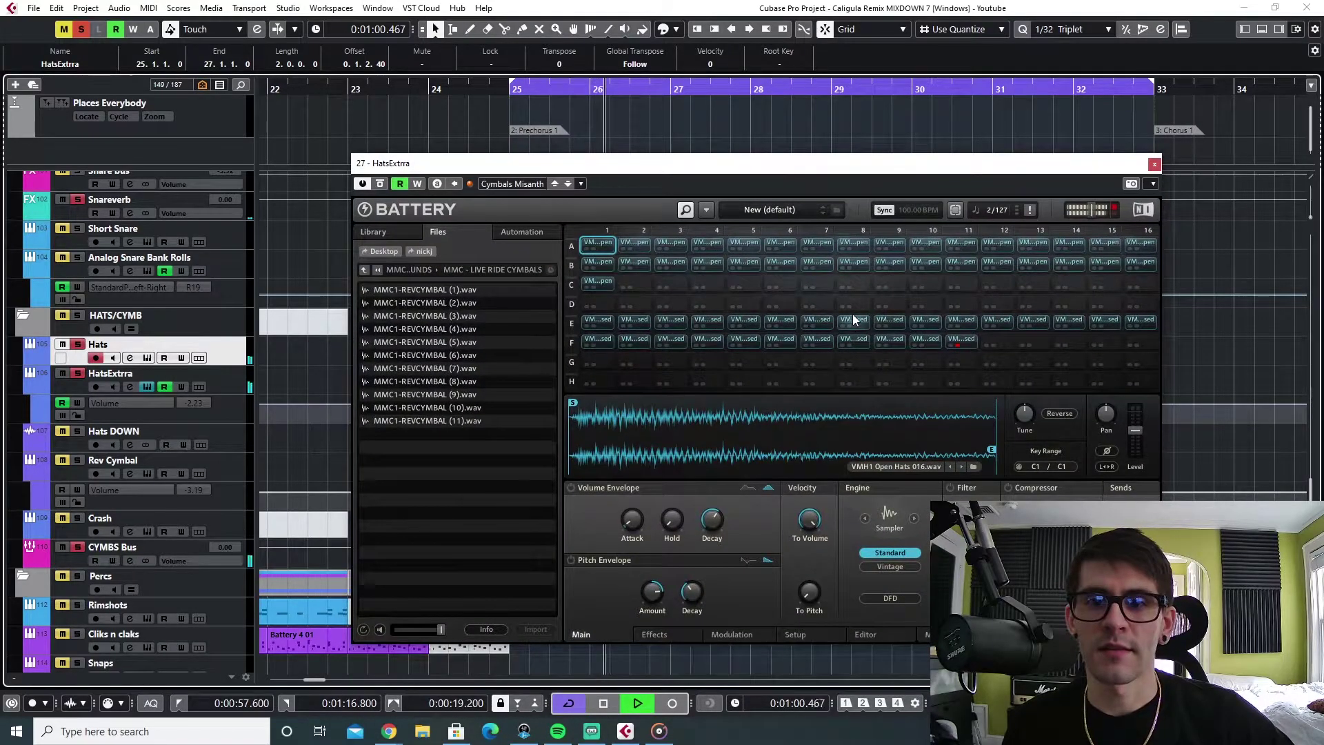
click(853, 319)
click(601, 285)
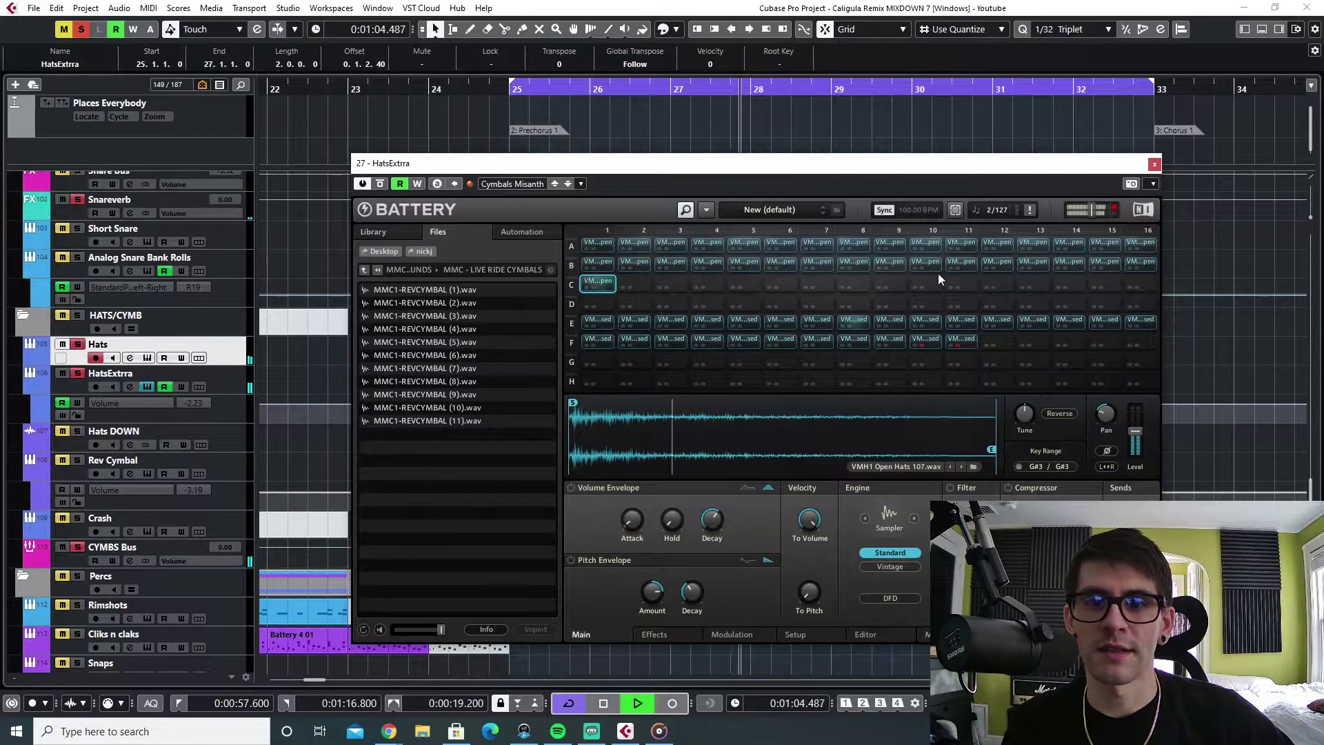
click(1033, 264)
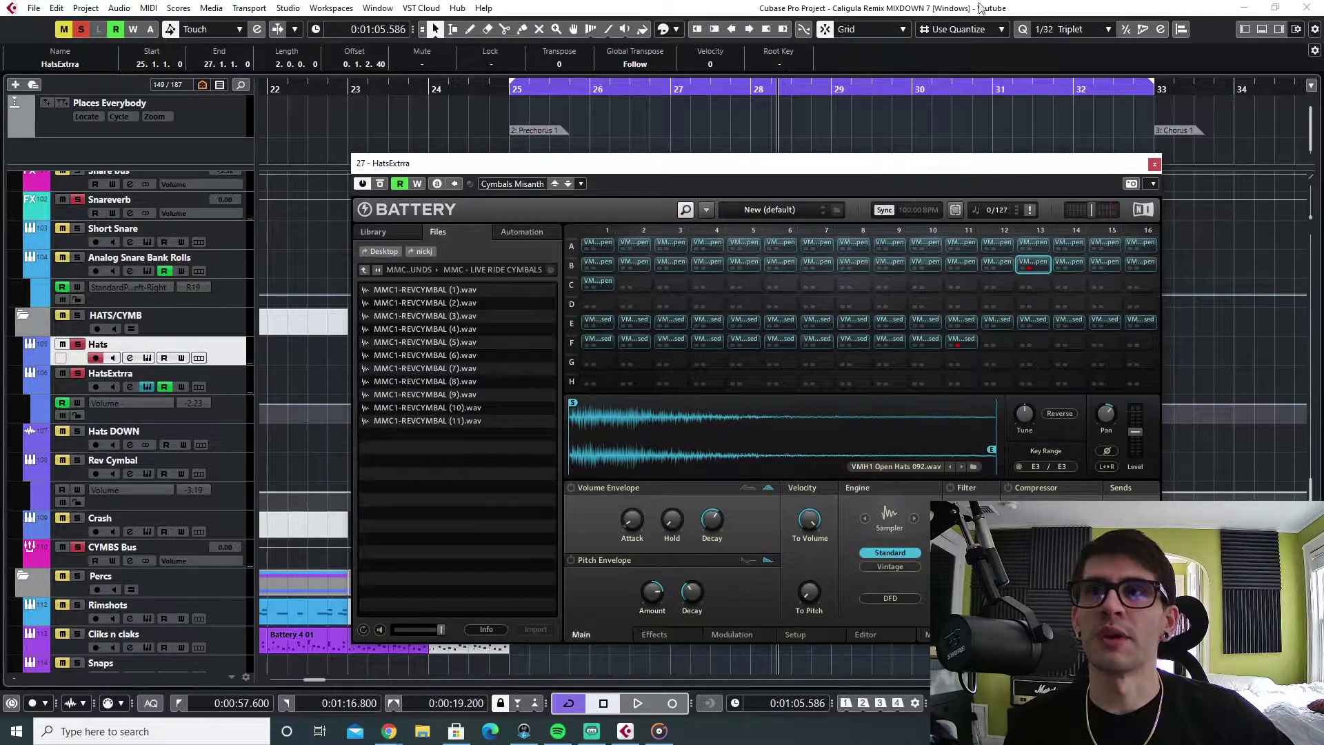
click(1153, 166)
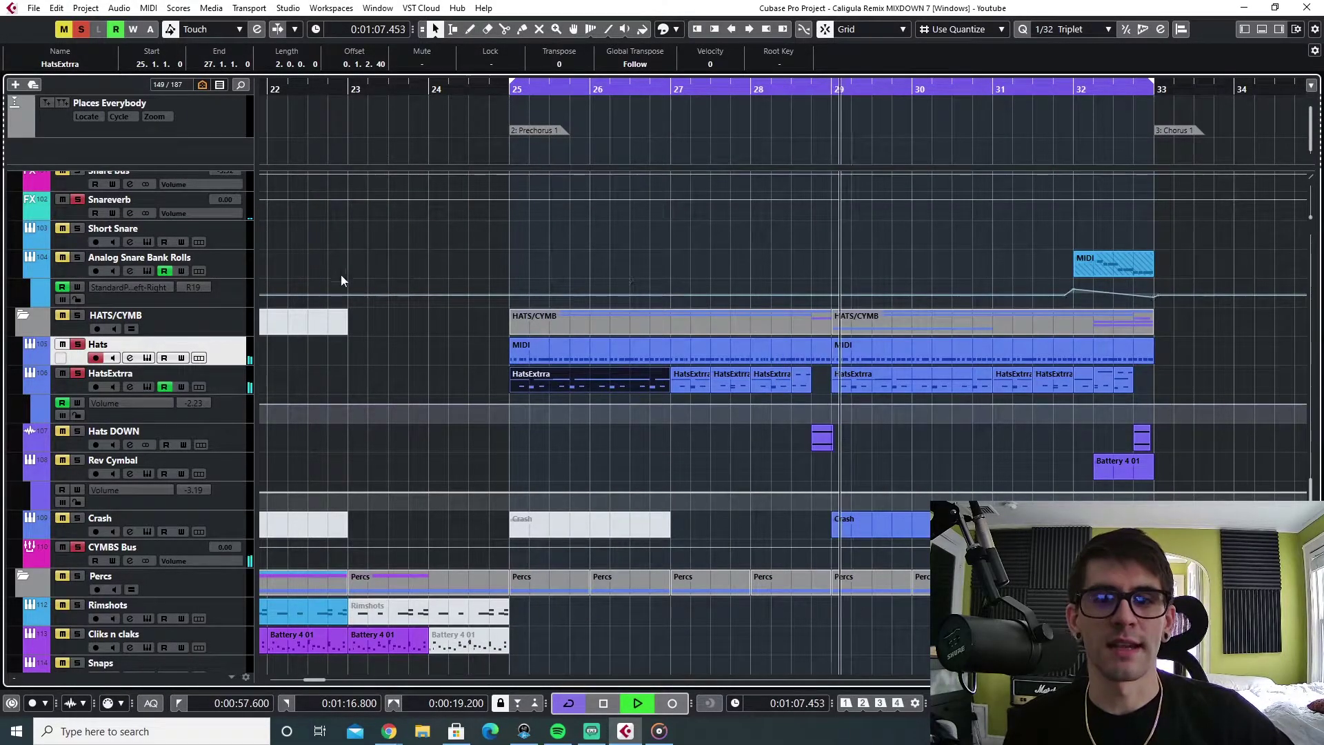
key(space)
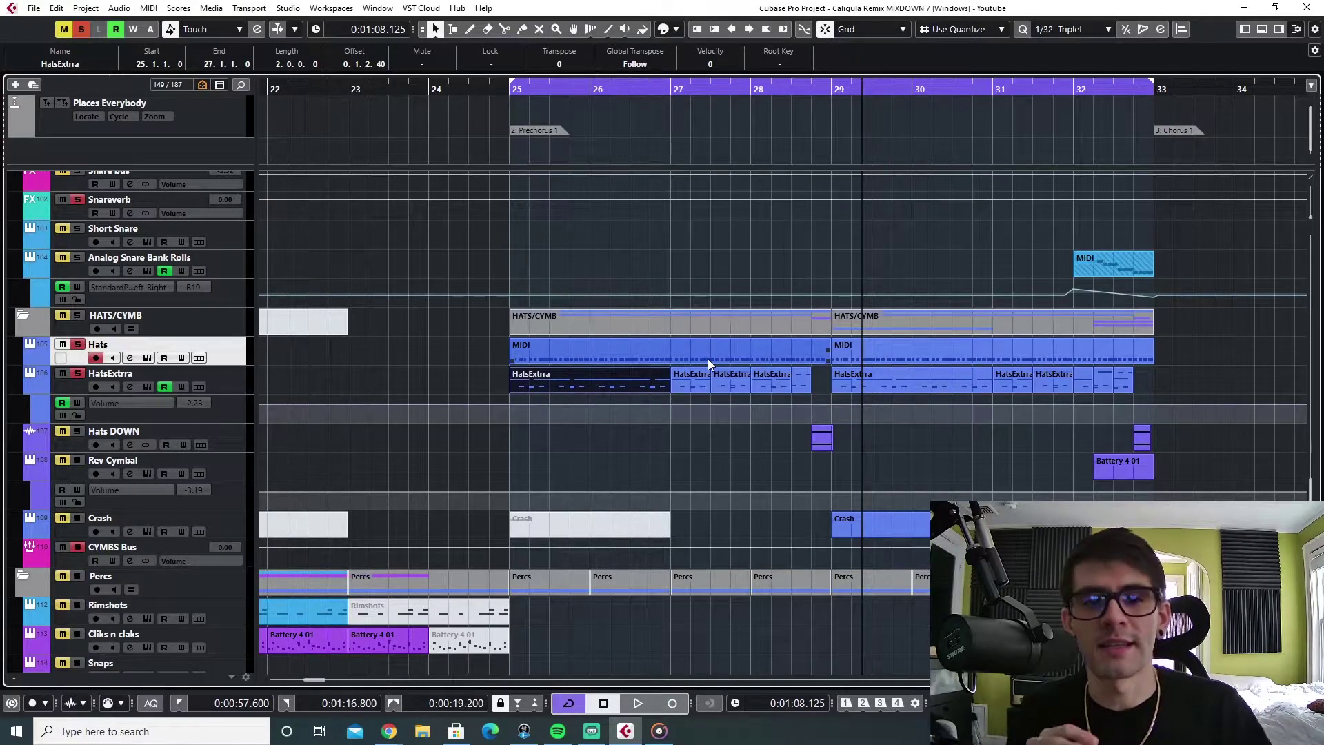
Clear all solos, play the Crash part at bar 29 with its Battery open, audition cymbal cell C13, and close the instrument
click(80, 29)
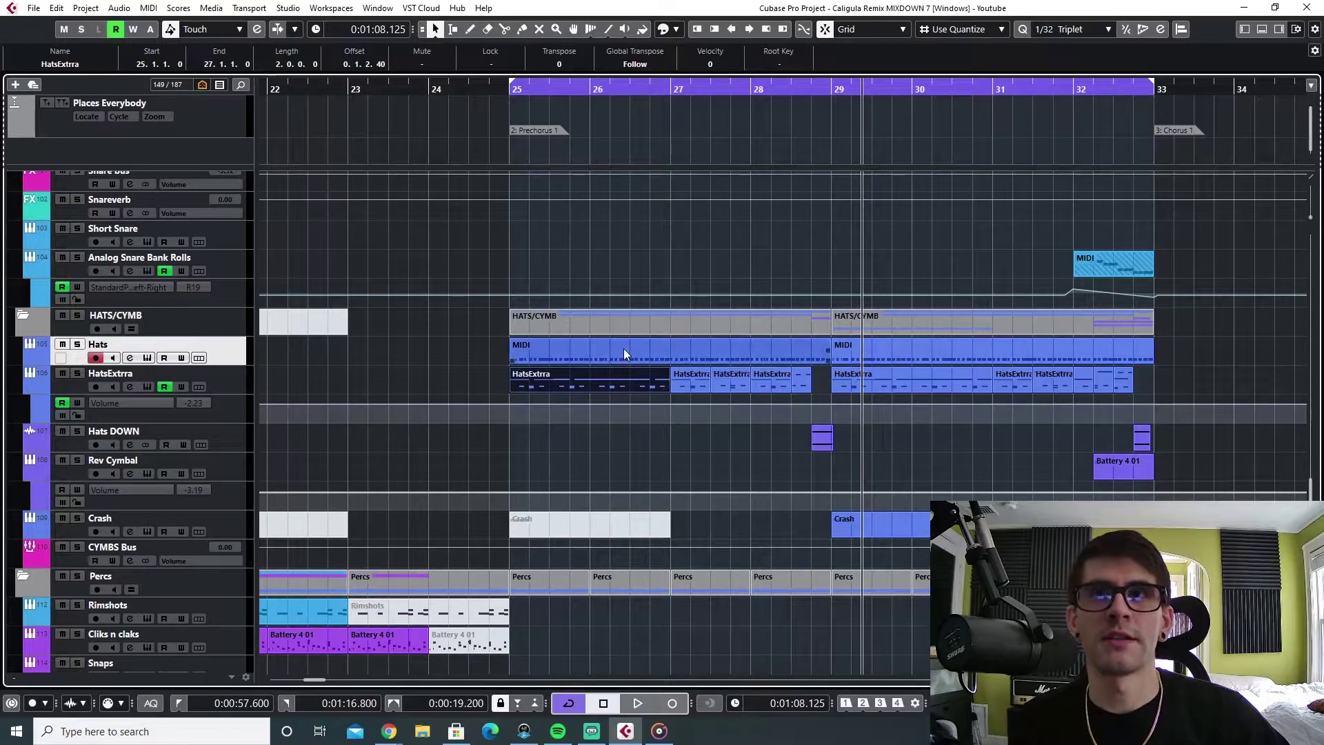
scroll(152, 332, down, 4)
click(152, 332)
click(147, 330)
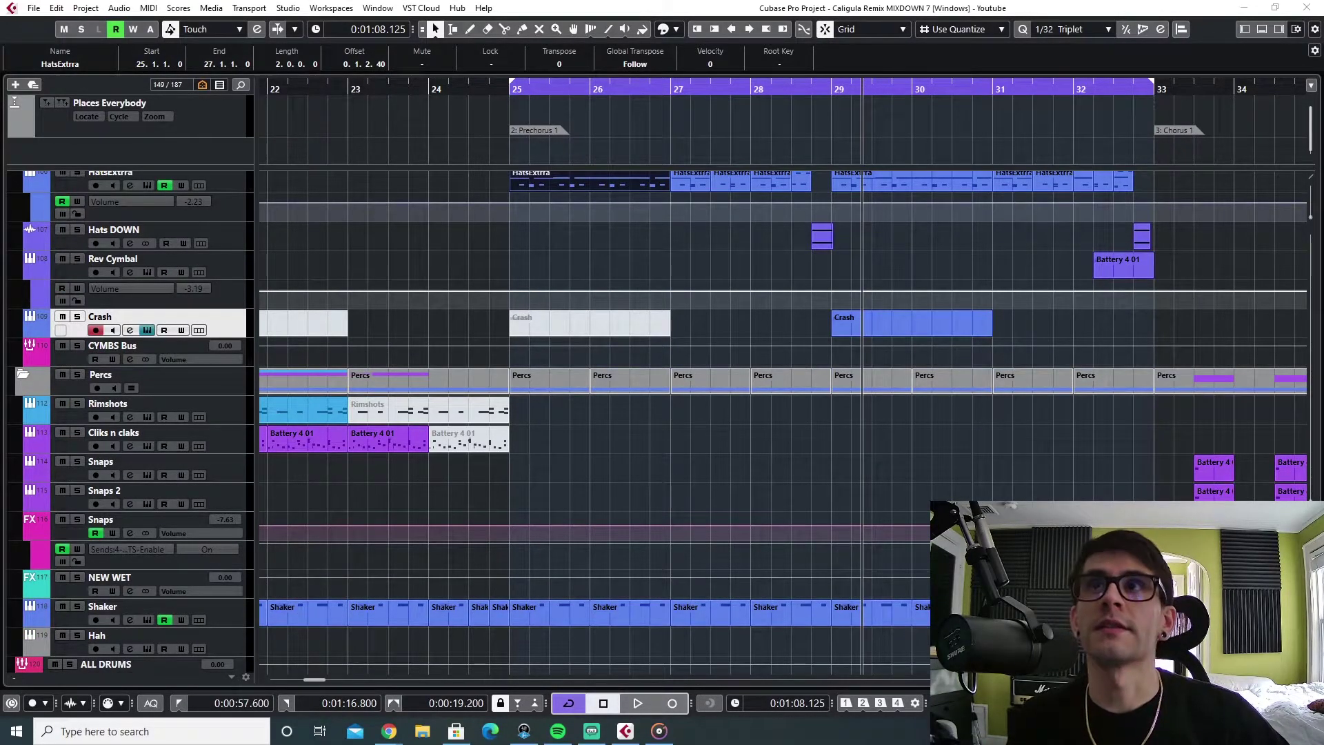
click(836, 89)
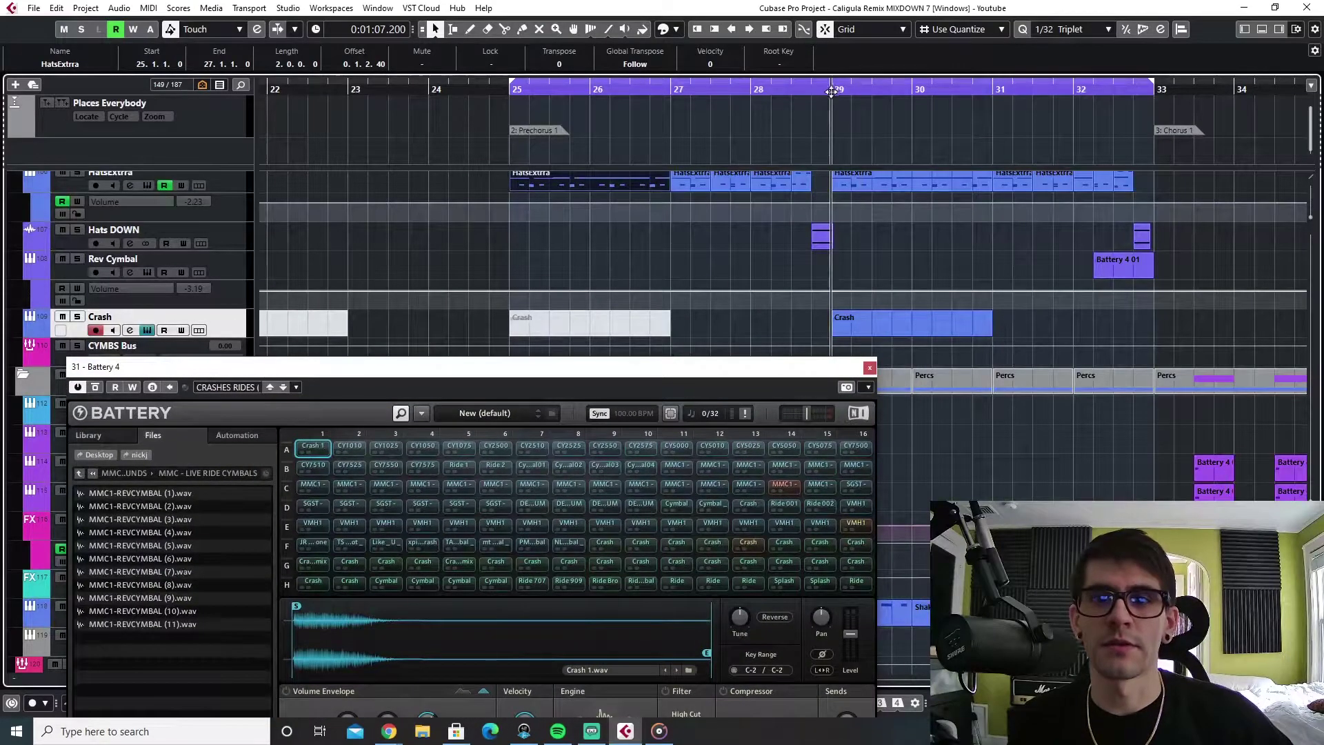
click(749, 486)
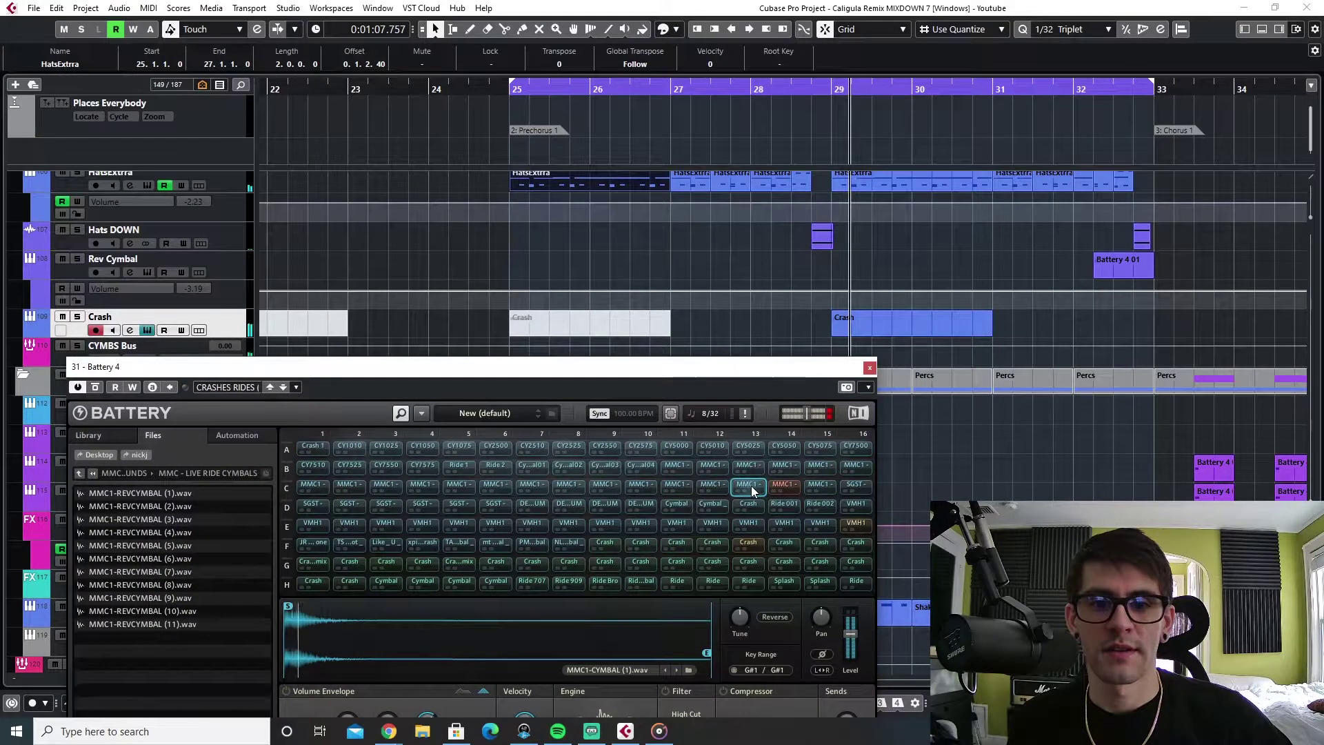
click(870, 367)
Place the playback position in the middle of bar 28 and move on to the start of bar 29
scroll(801, 425, up, 3)
scroll(802, 423, down, 3)
click(789, 108)
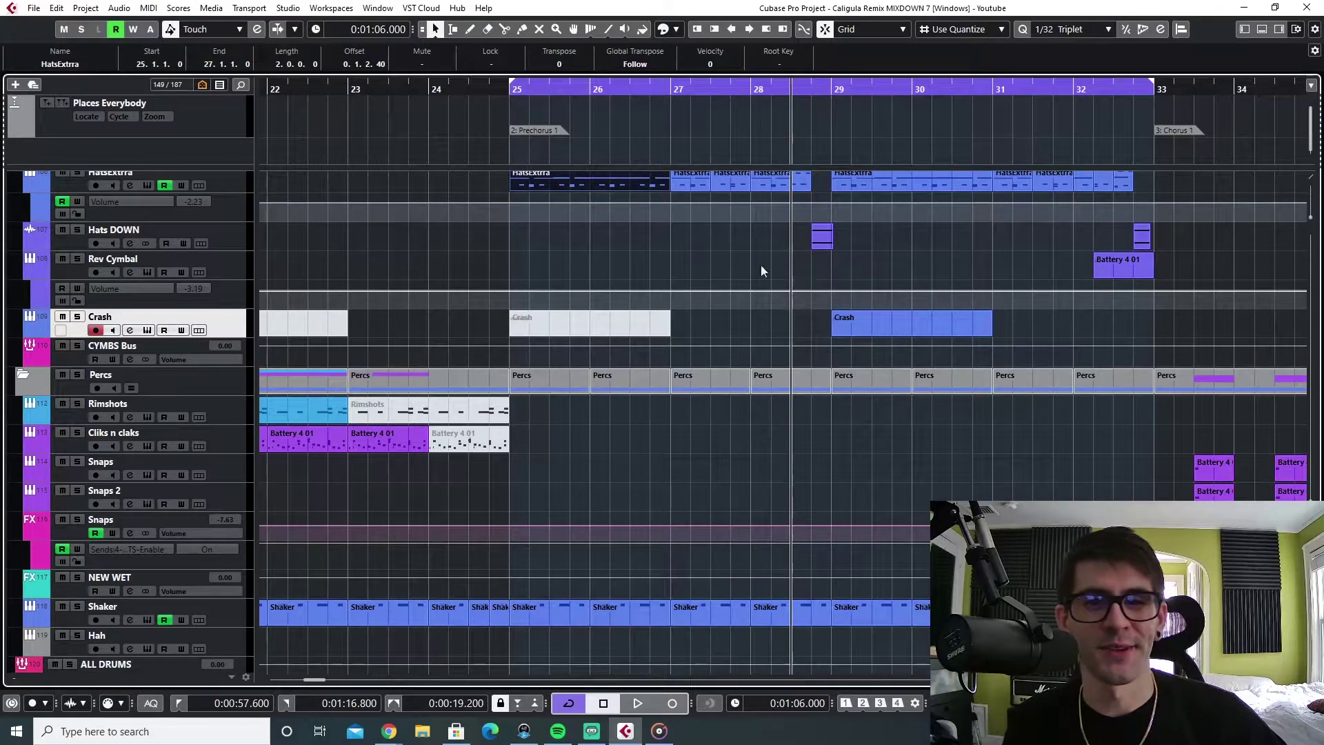
click(833, 88)
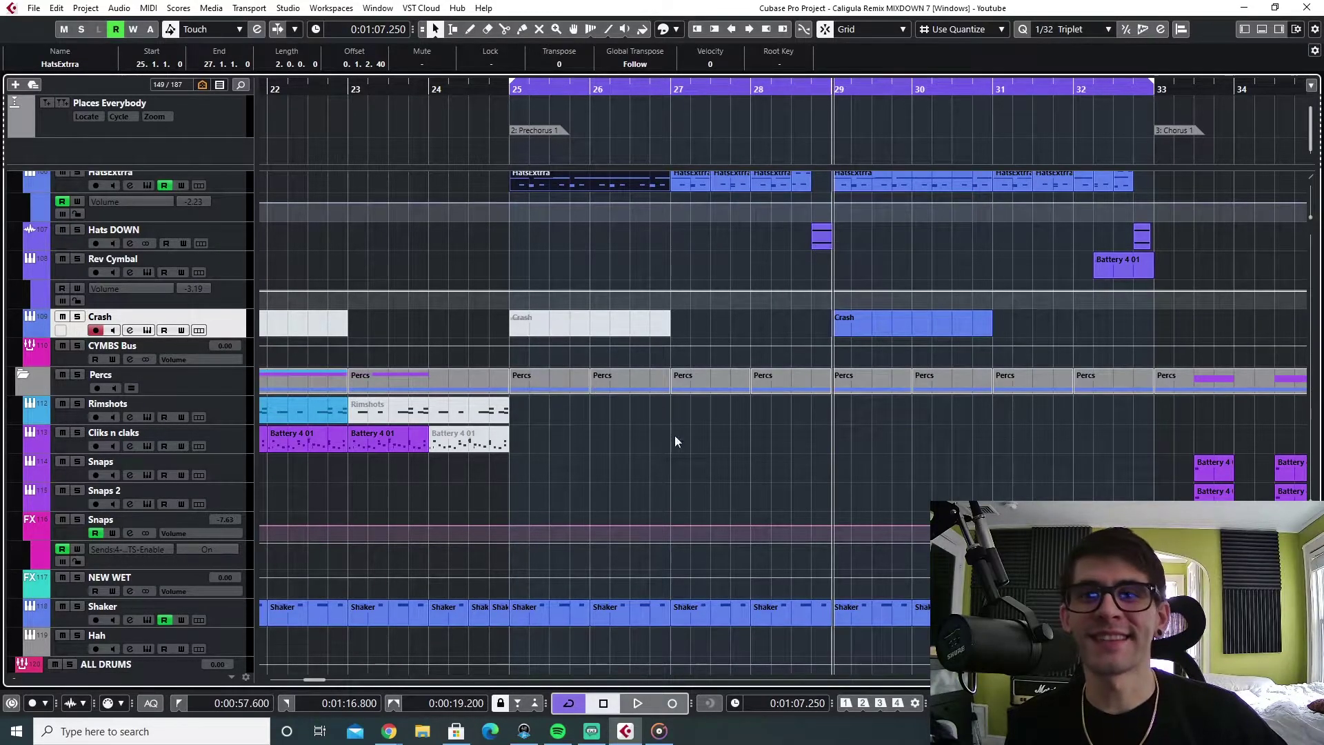
Select the KICK (D) track and look over the track list from the effects channels up to the 808/KICKS folder
scroll(667, 421, up, 4)
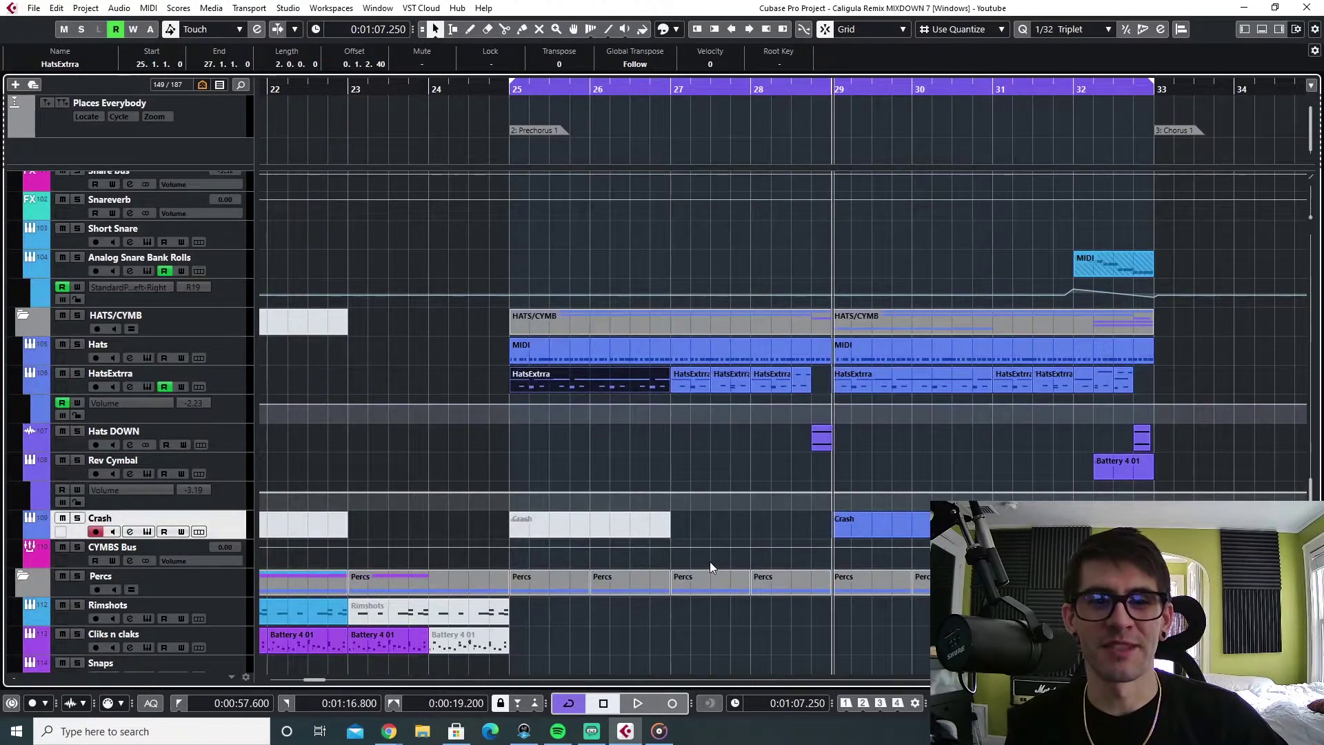
scroll(710, 561, up, 2)
scroll(710, 564, up, 8)
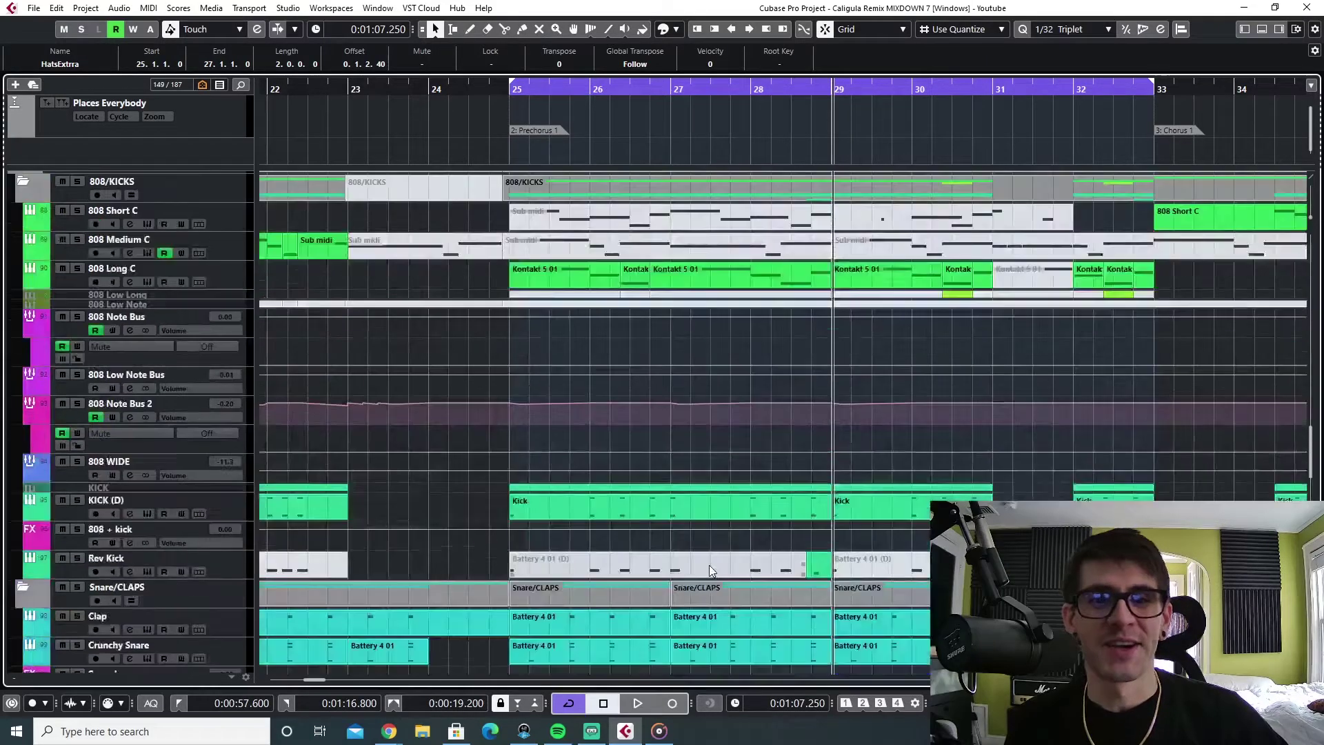
click(79, 516)
scroll(643, 601, down, 20)
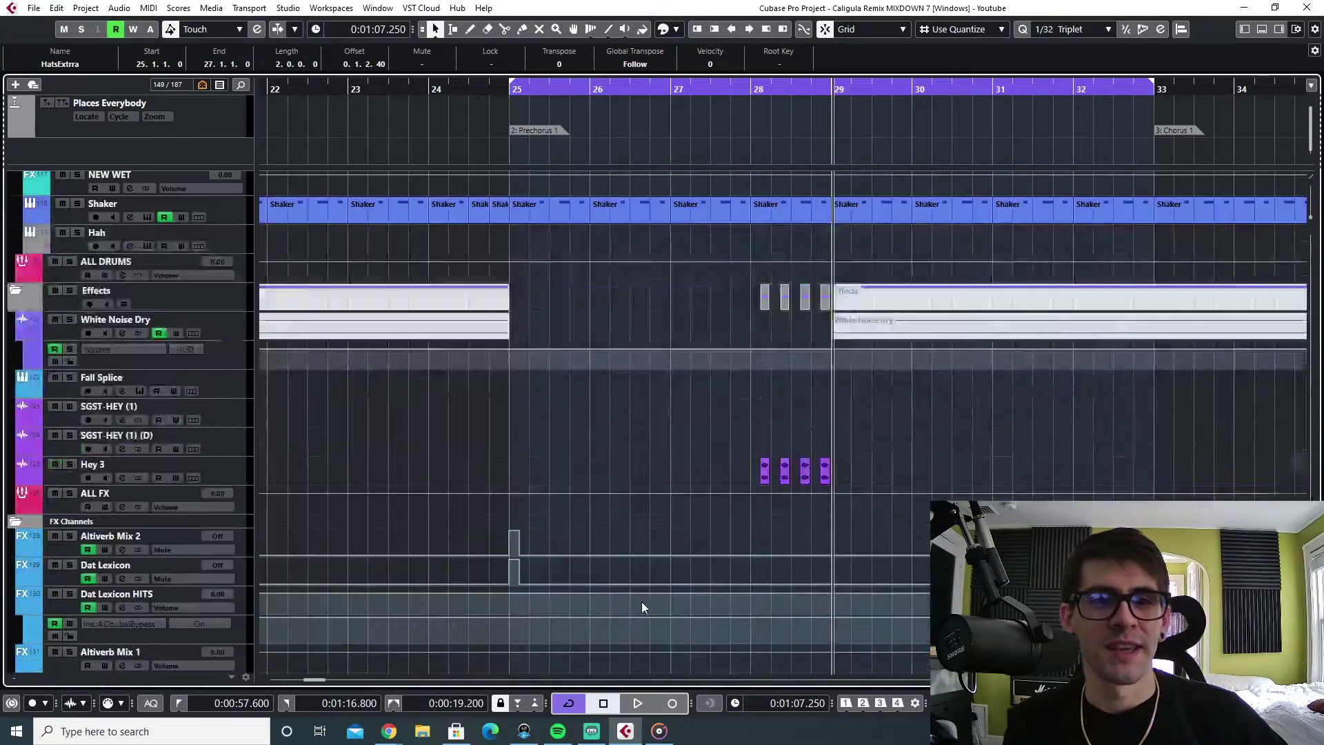
scroll(607, 540, up, 16)
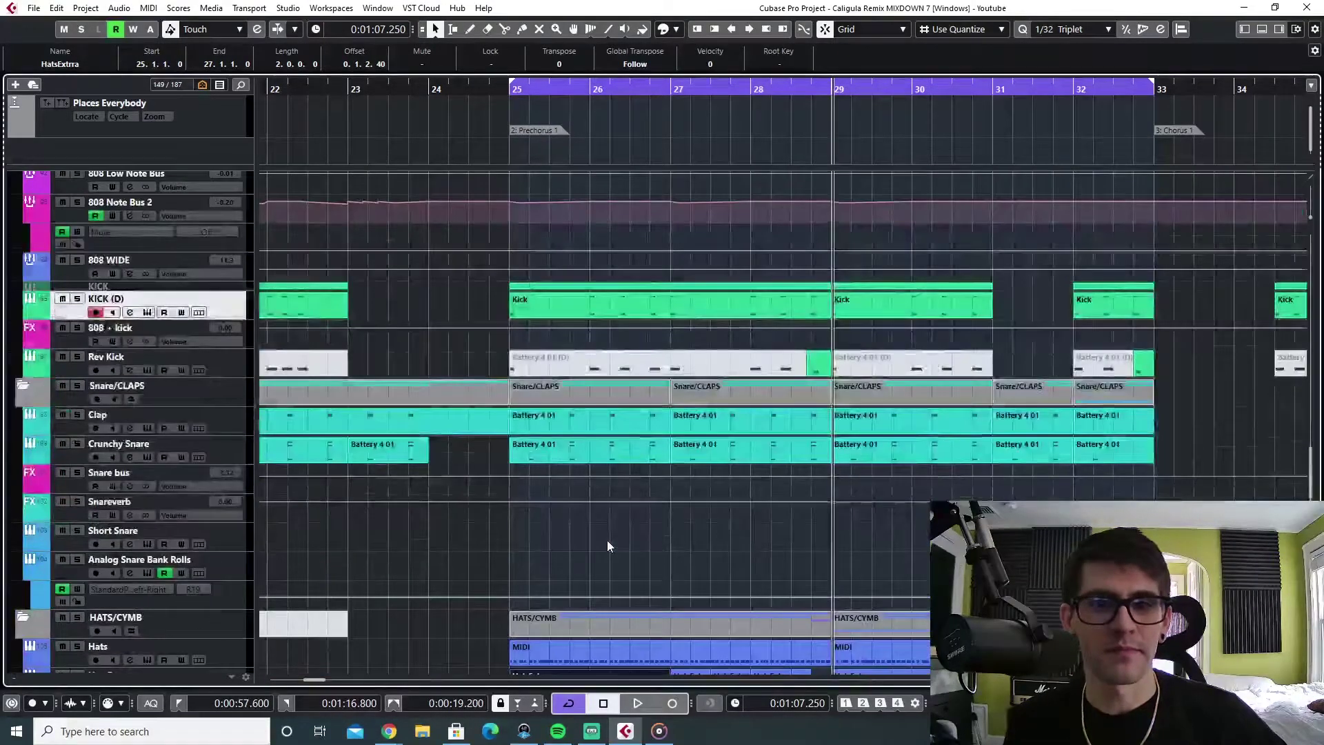
scroll(602, 544, up, 9)
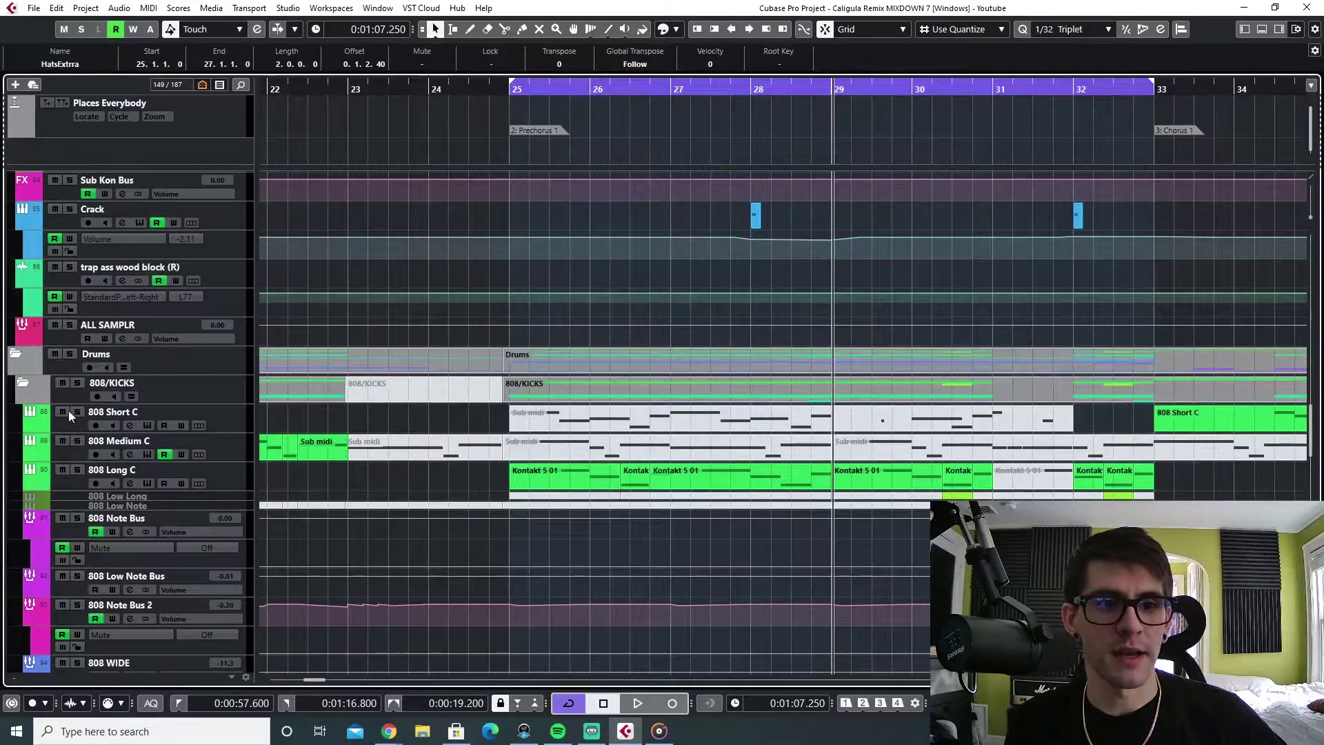
Open the 808 Short C track's Kontakt instrument with the Clean 808 patch, play from bar 26, and close the instrument after a second look
click(69, 414)
click(147, 425)
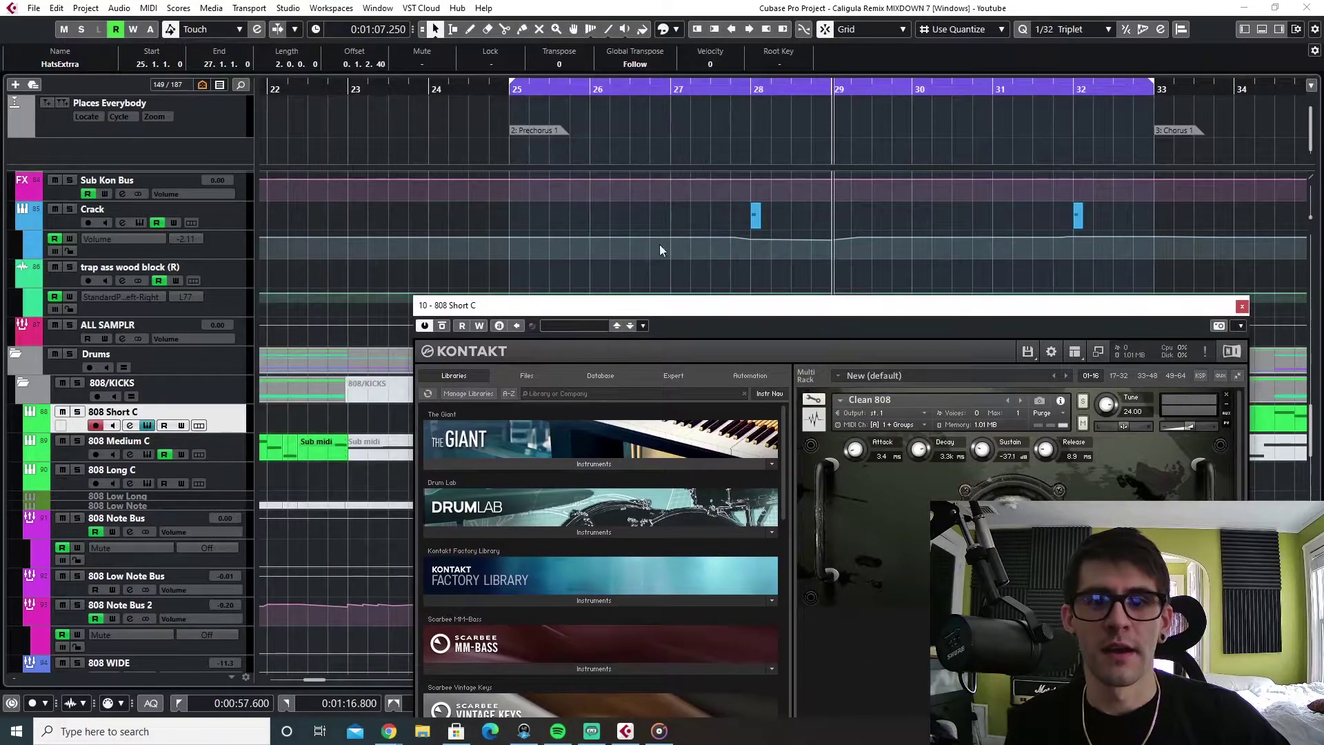
click(590, 101)
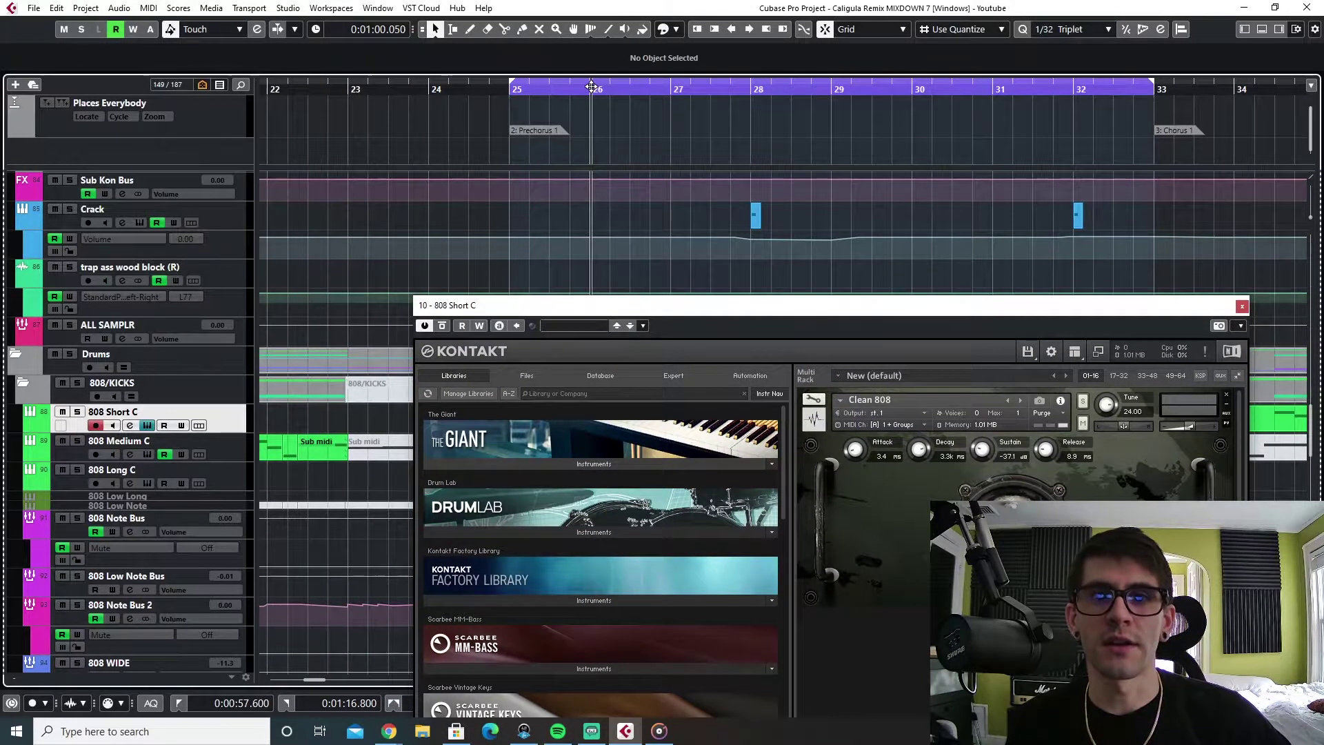
drag(753, 304, 623, 212)
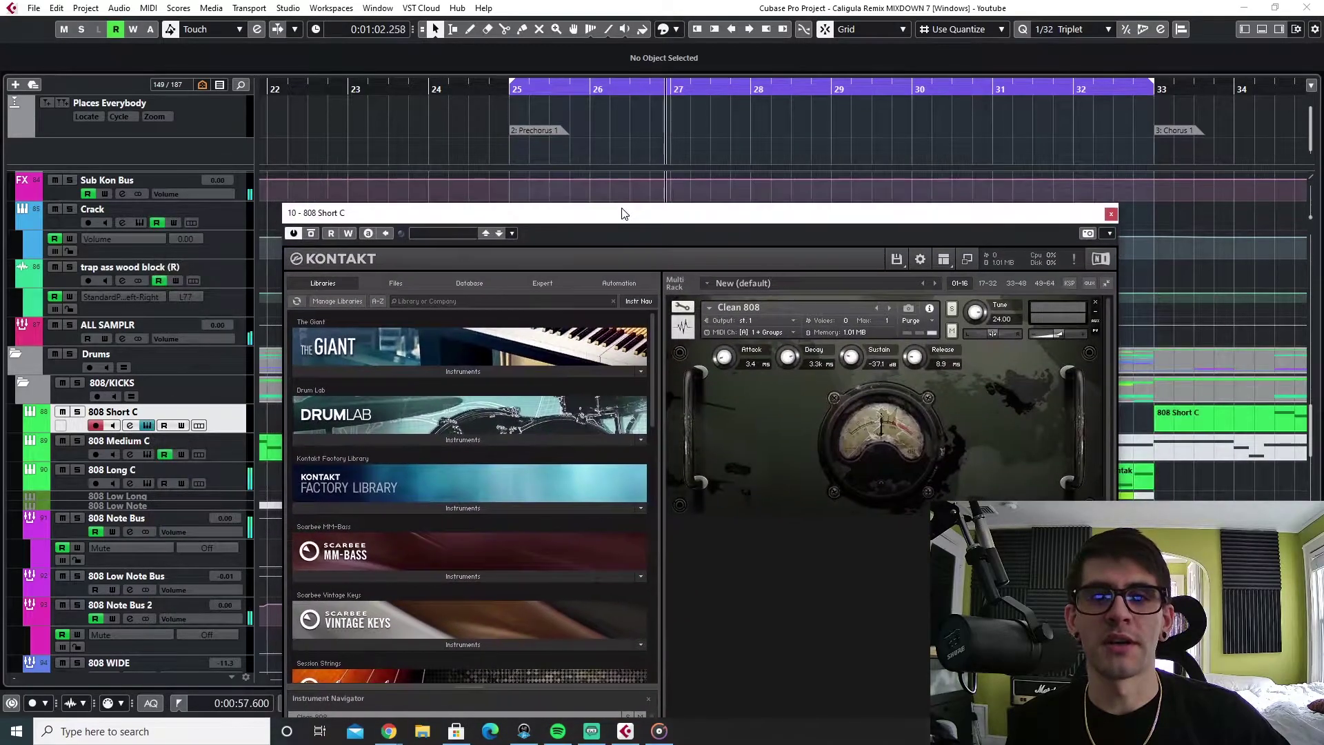
click(1111, 214)
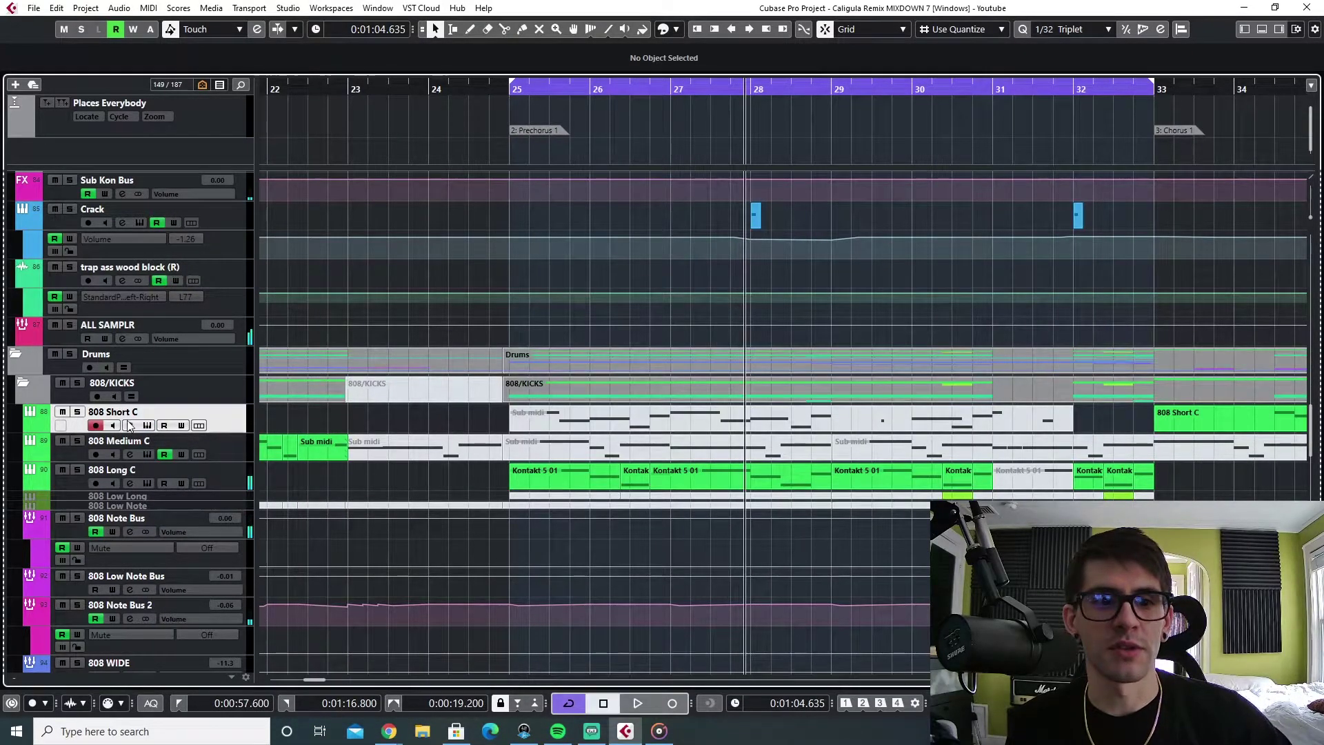
click(151, 424)
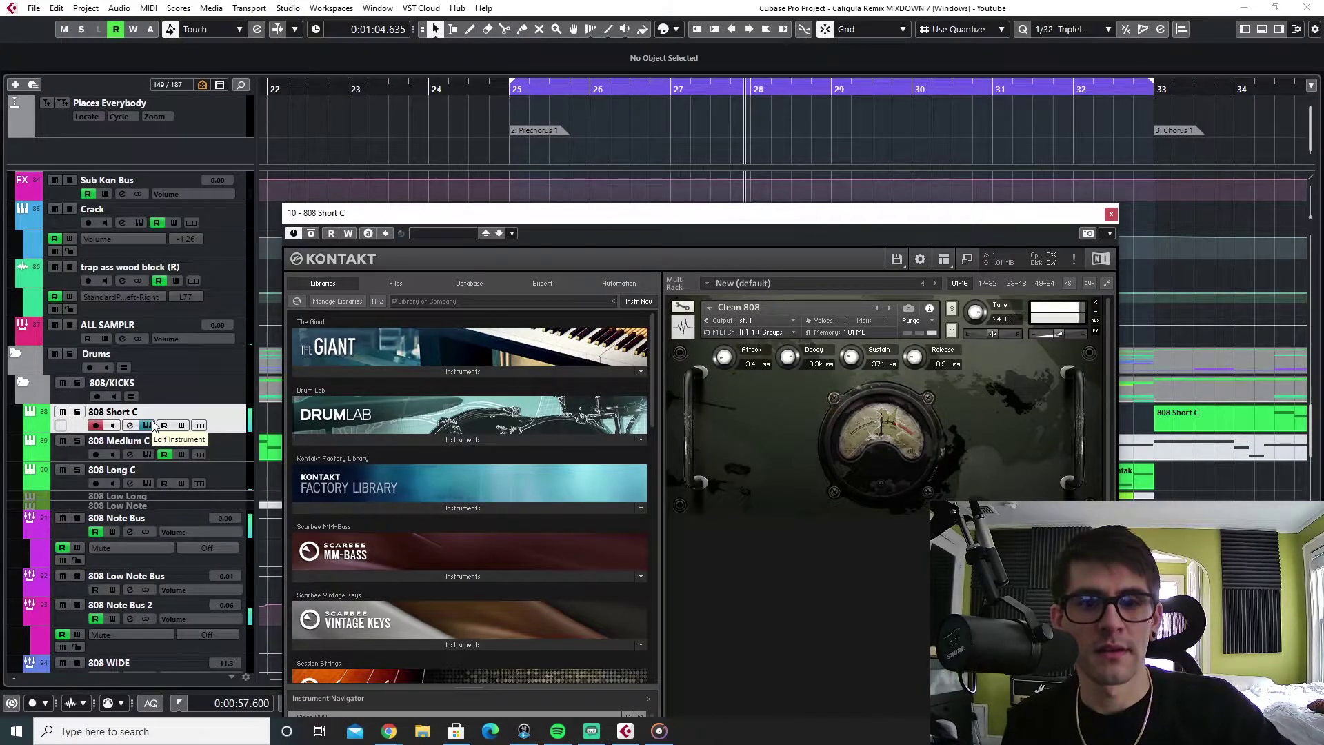
click(1111, 215)
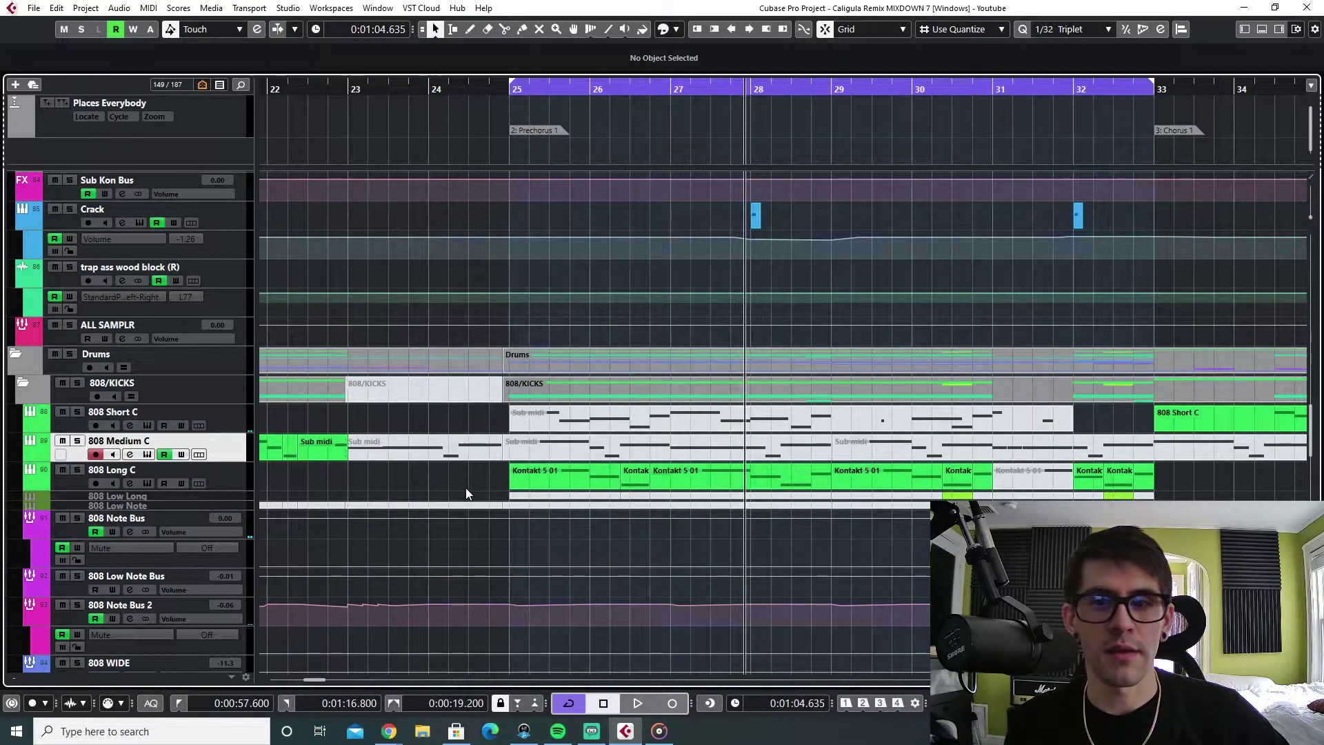
Place the playback position in bar 34 of Chorus 1 and reopen the 808 Short C instrument below the arrangement
scroll(475, 477, right, 5)
scroll(475, 477, left, 6)
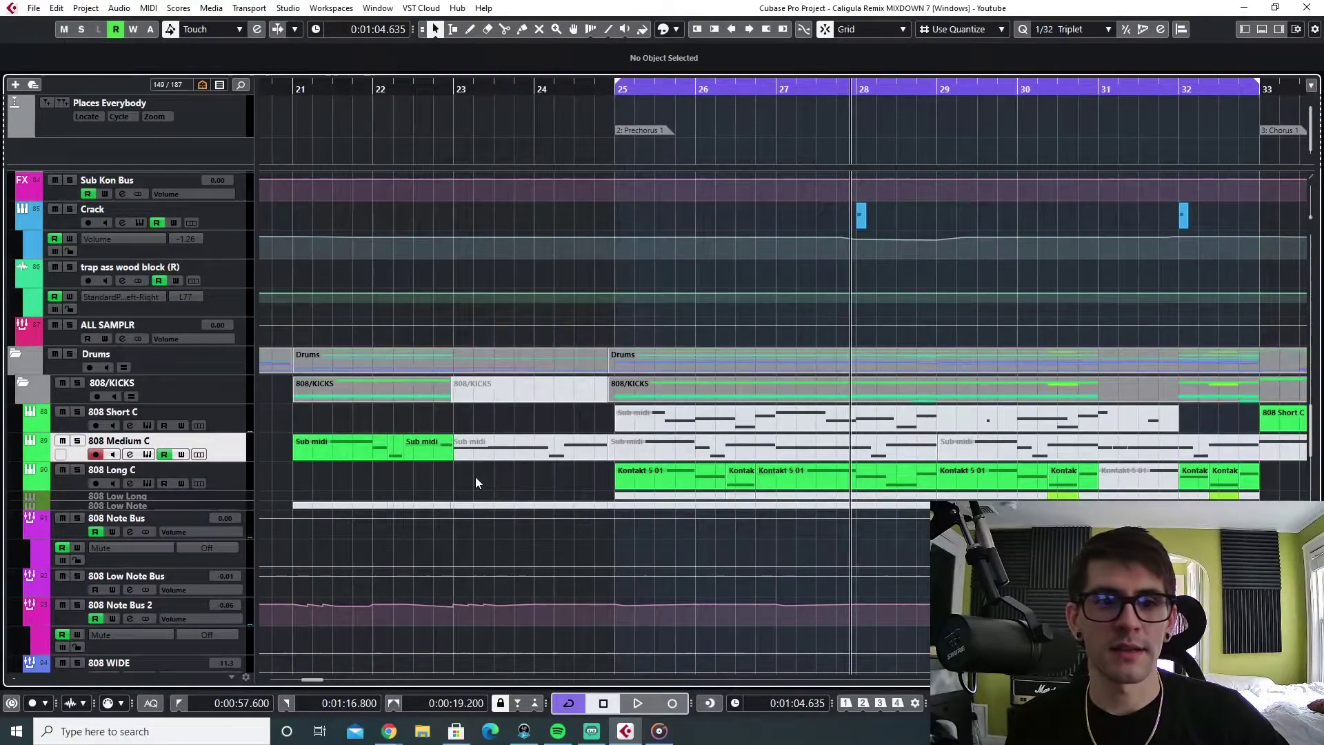
scroll(474, 477, right, 8)
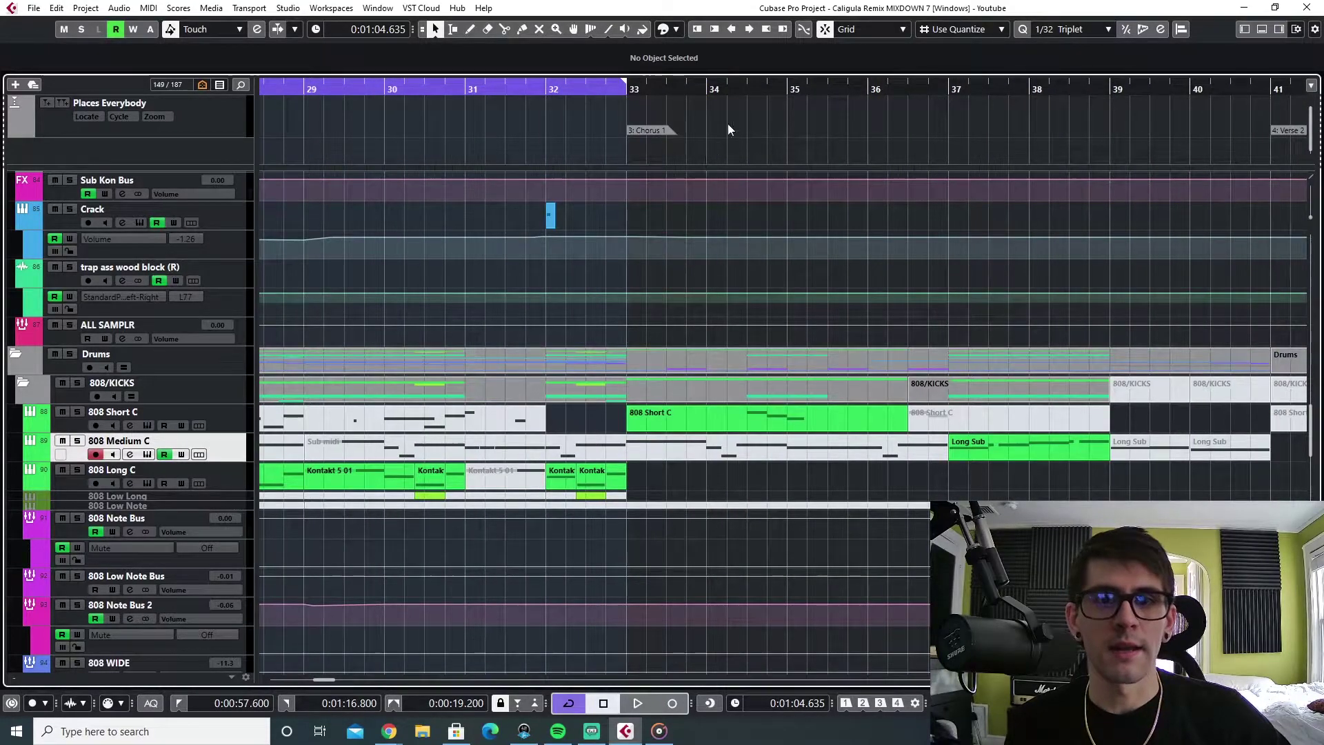
click(733, 89)
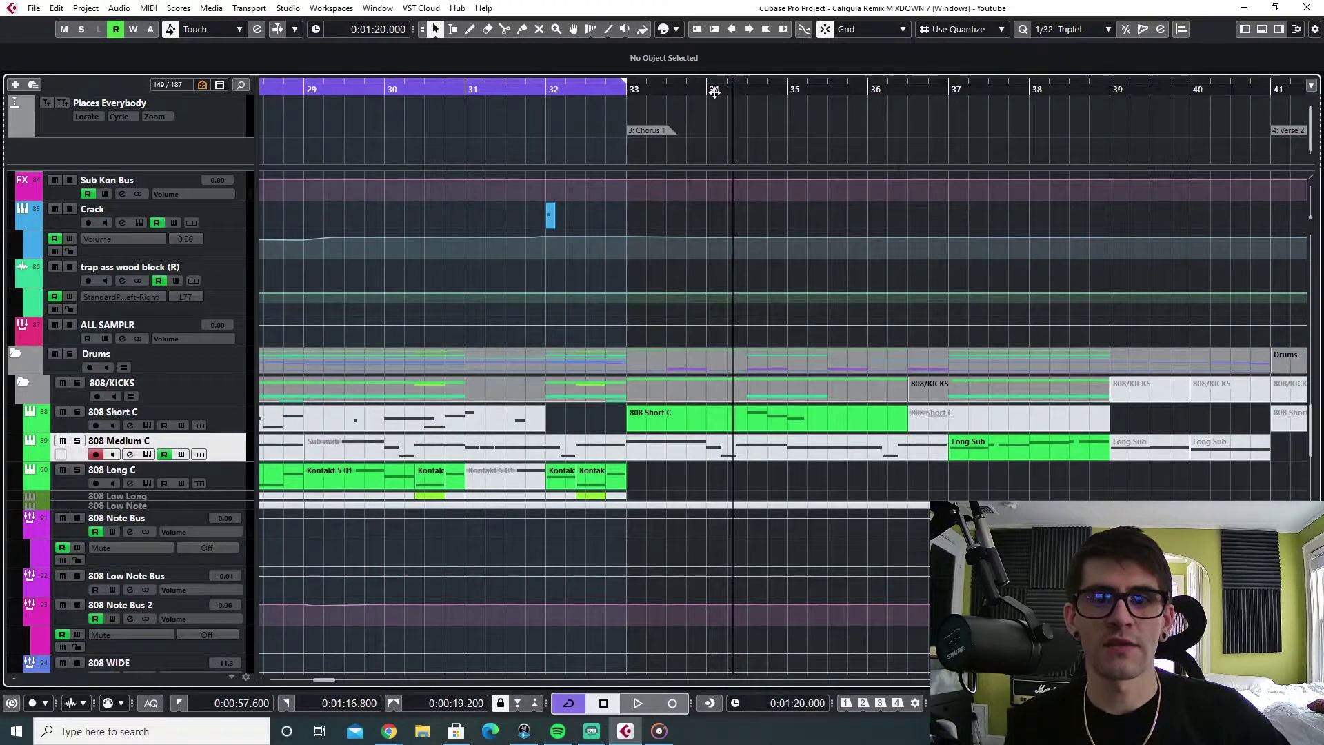
click(153, 408)
click(147, 425)
drag(654, 219, 765, 445)
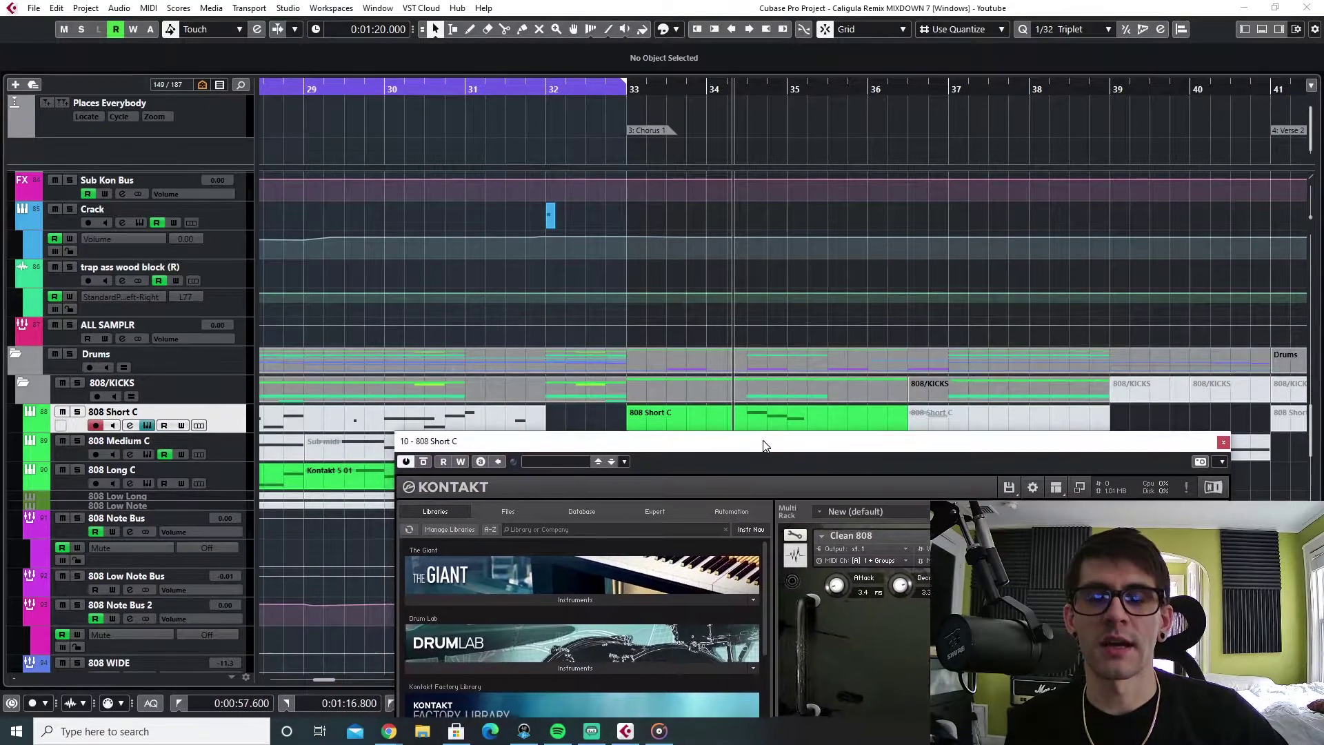
Play the 808 Short C part from the middle of bar 34, stop playback, and close its Kontakt instrument
click(747, 89)
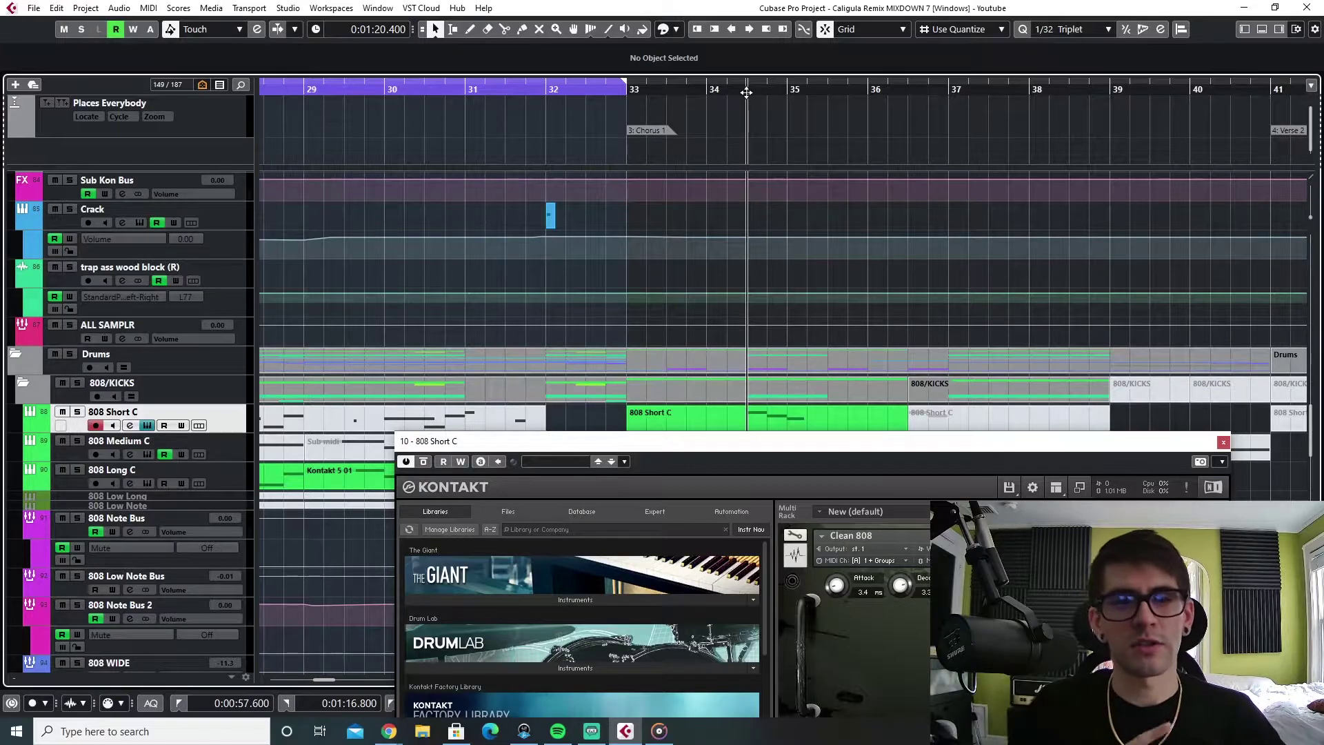
key(space)
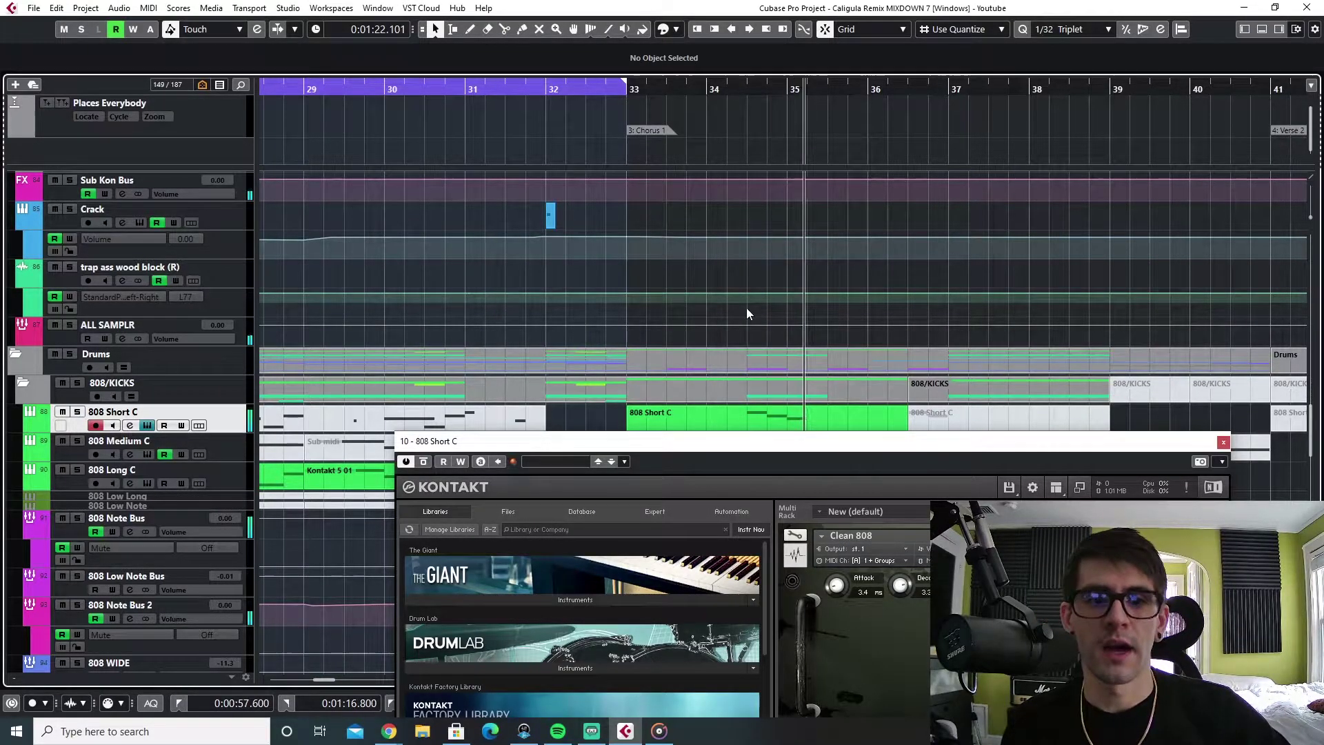
key(space)
drag(778, 447, 750, 448)
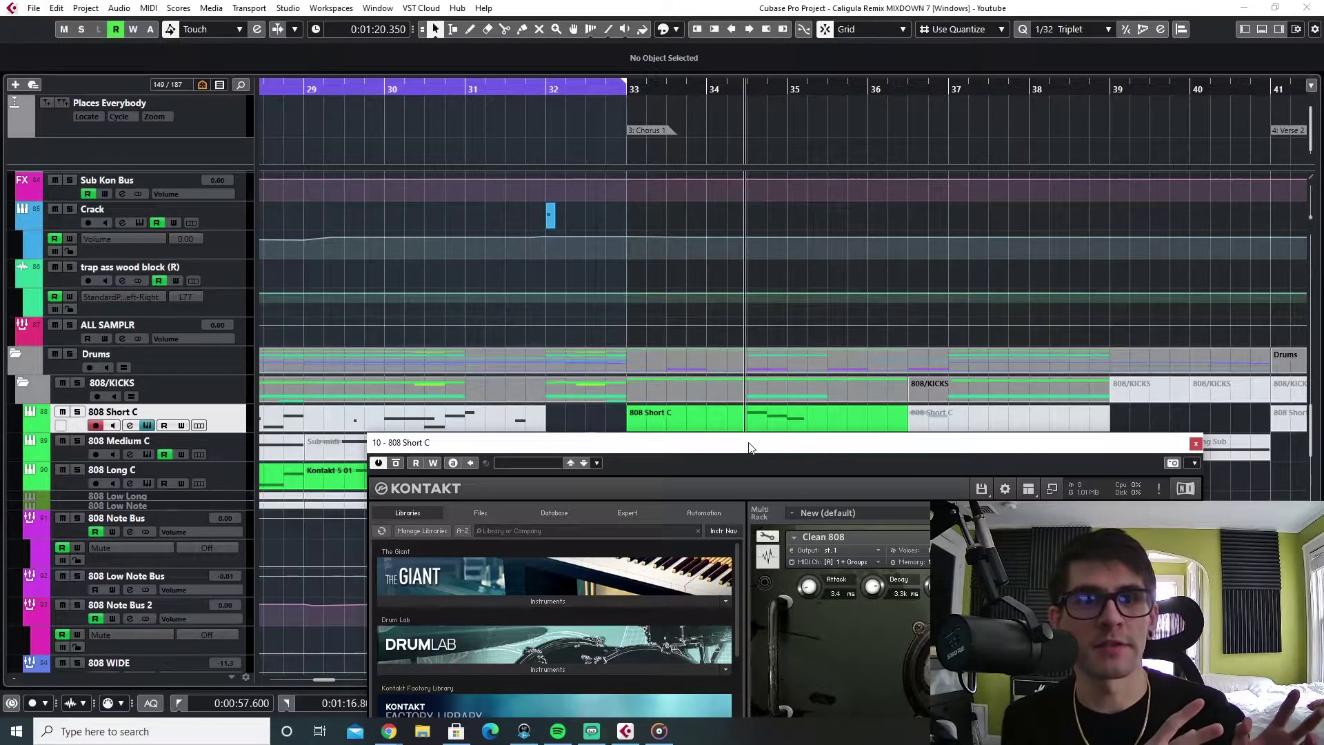
drag(751, 447, 735, 426)
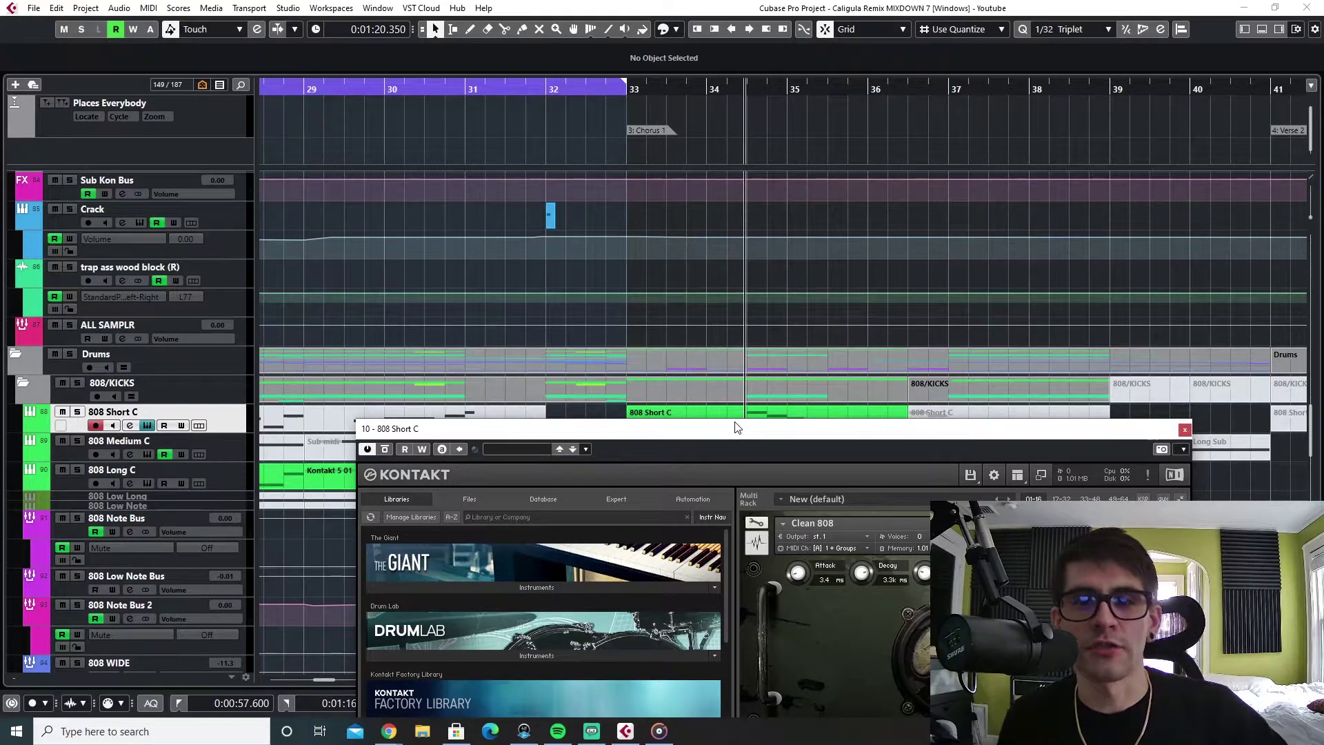
click(1184, 429)
Return the playback position to the start of bar 25 and select the 808 Long C track
scroll(548, 391, left, 5)
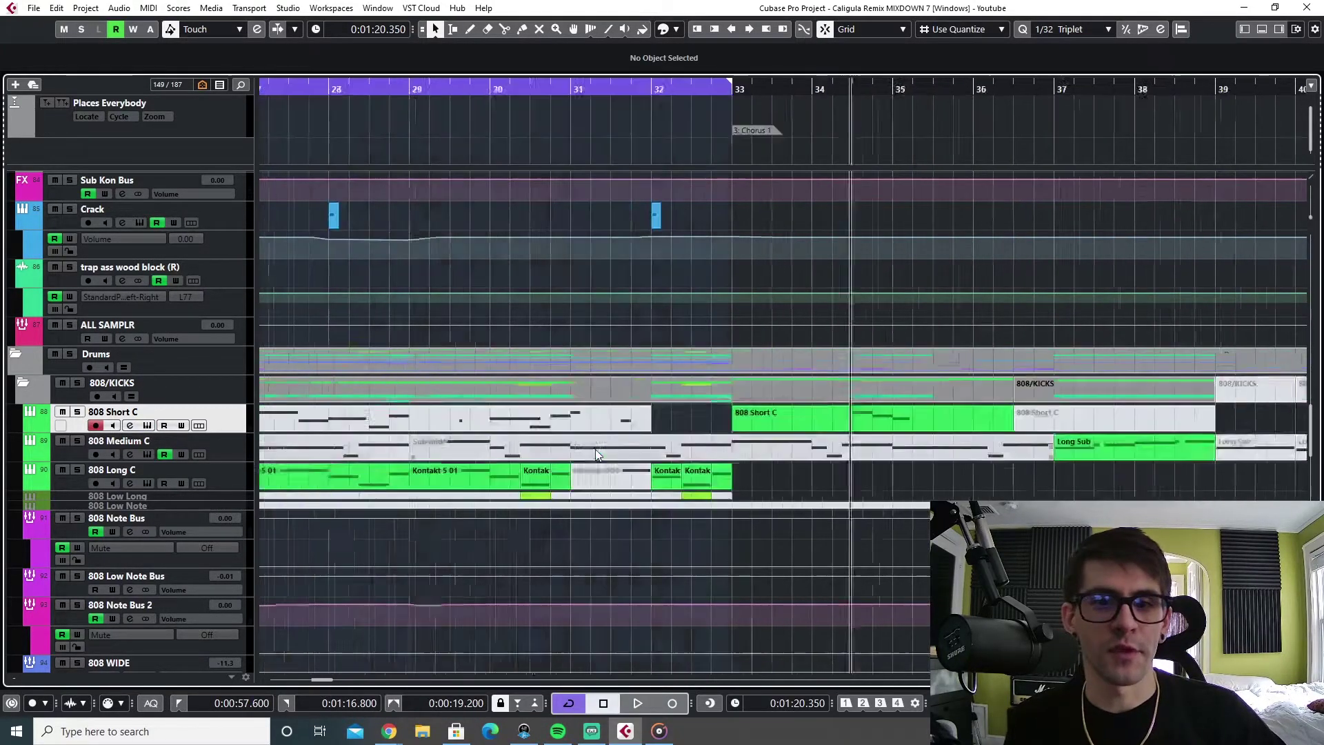
key(KP_1)
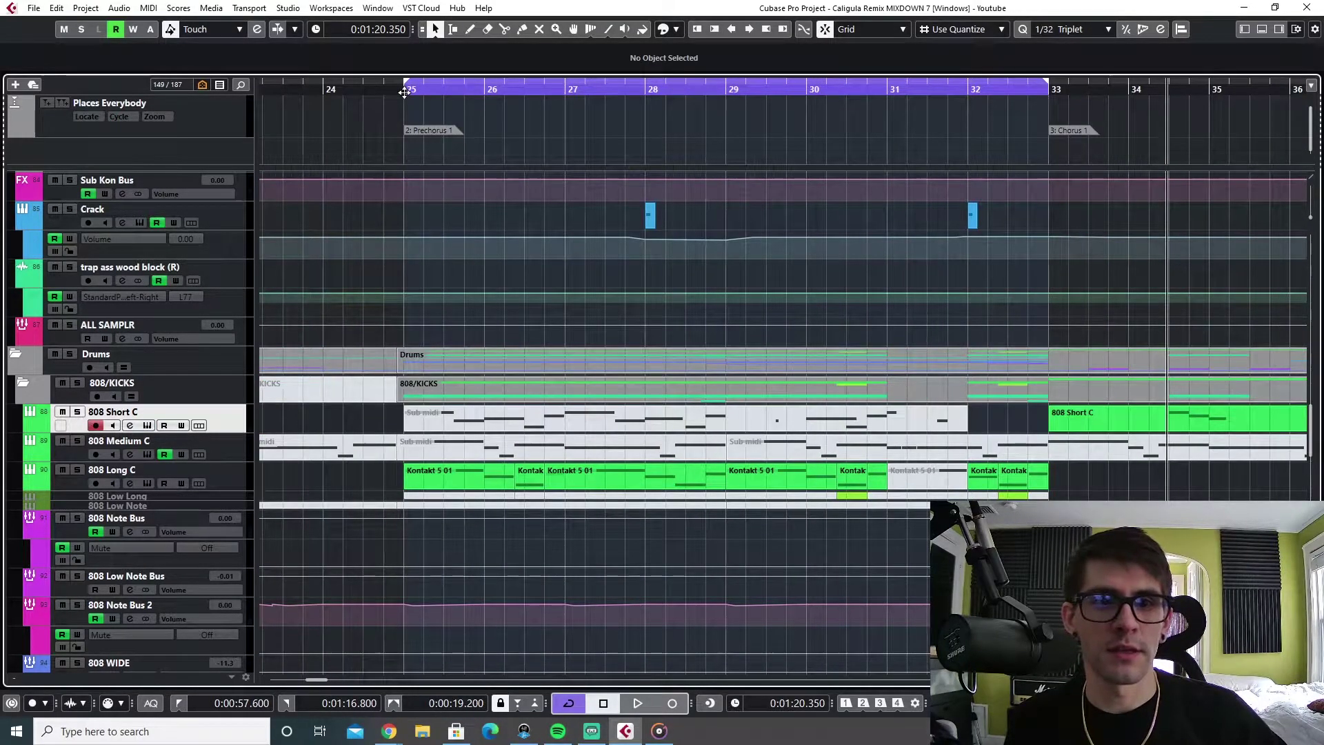
click(227, 476)
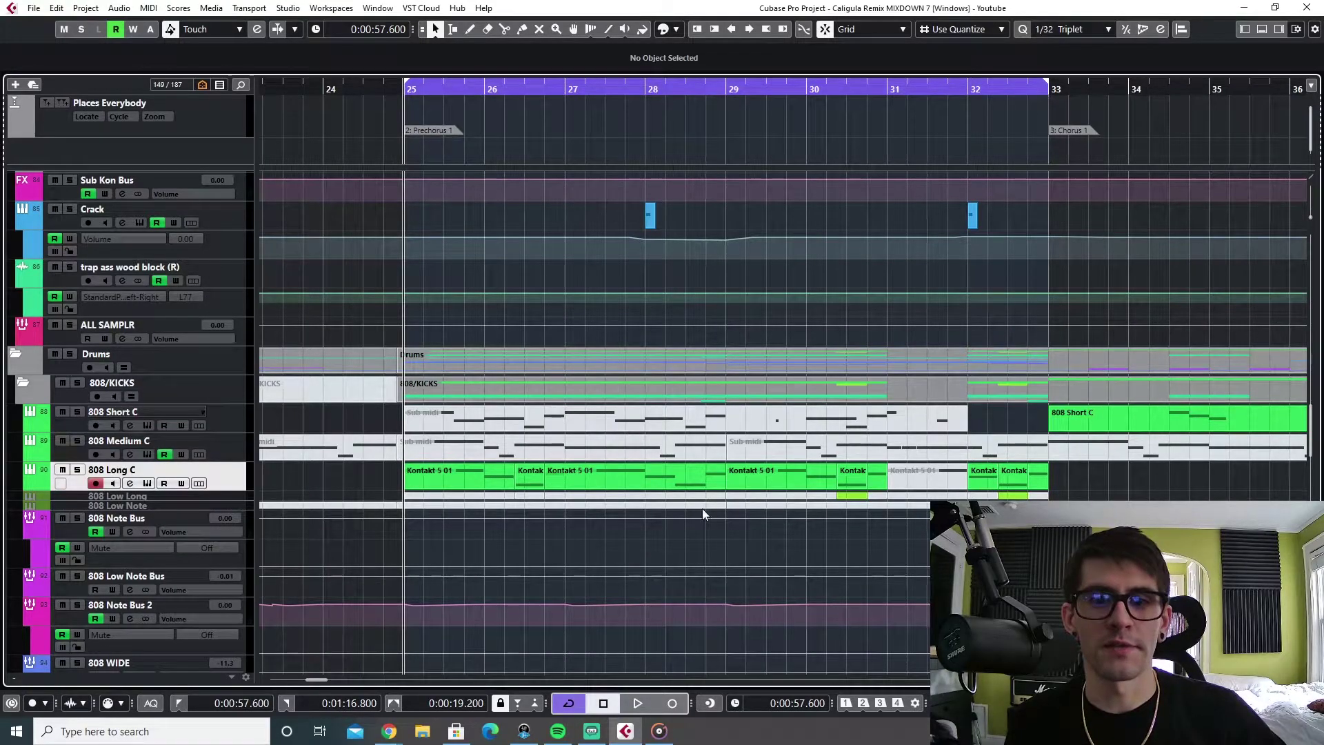
Select the Trappe 1 track in the Sampler folder, solo it, and play from bar 25
scroll(589, 432, up, 6)
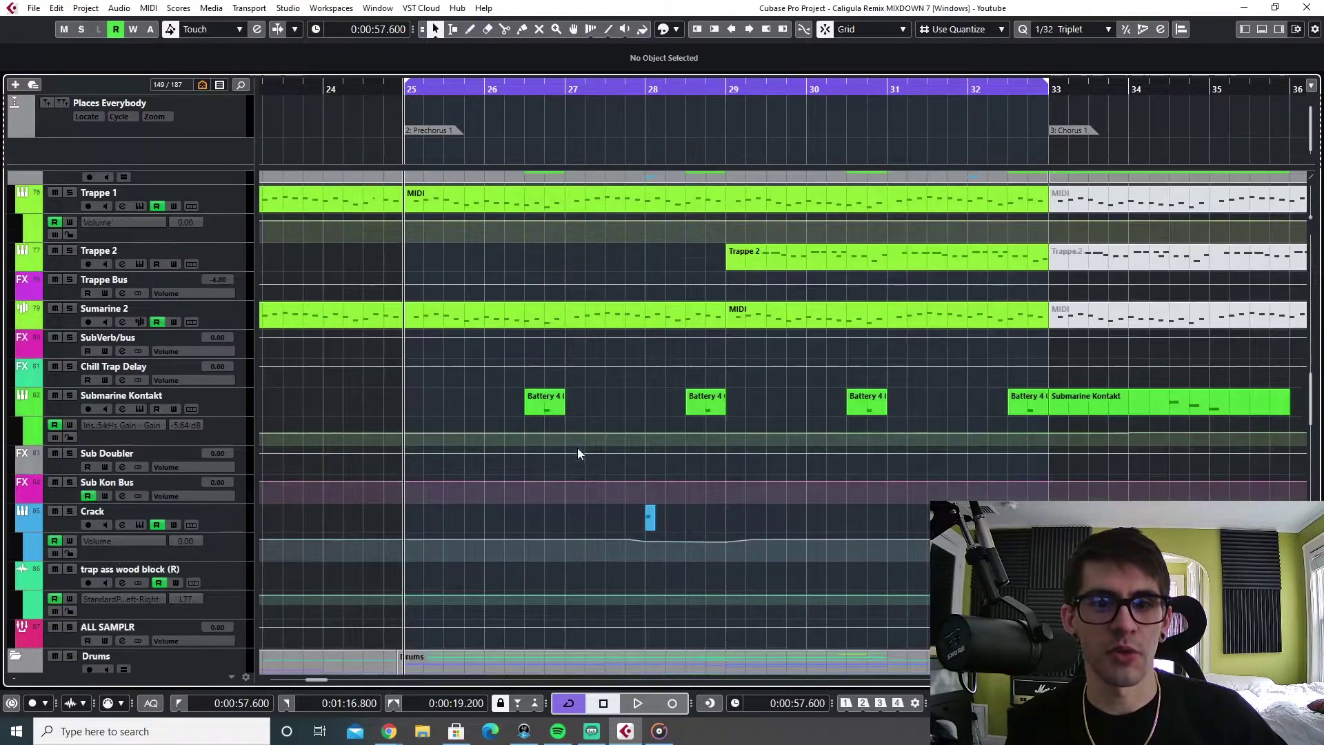
scroll(598, 515, up, 2)
click(213, 307)
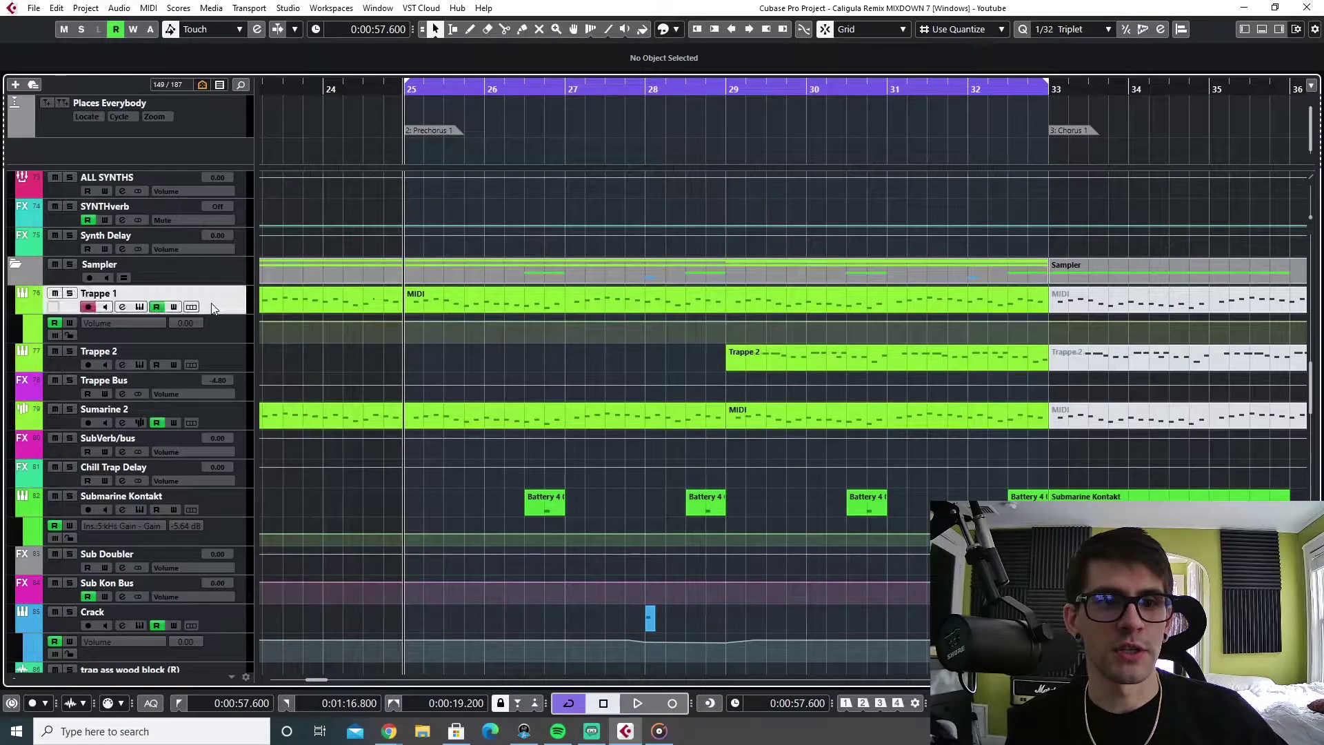
click(55, 293)
click(55, 293)
click(70, 293)
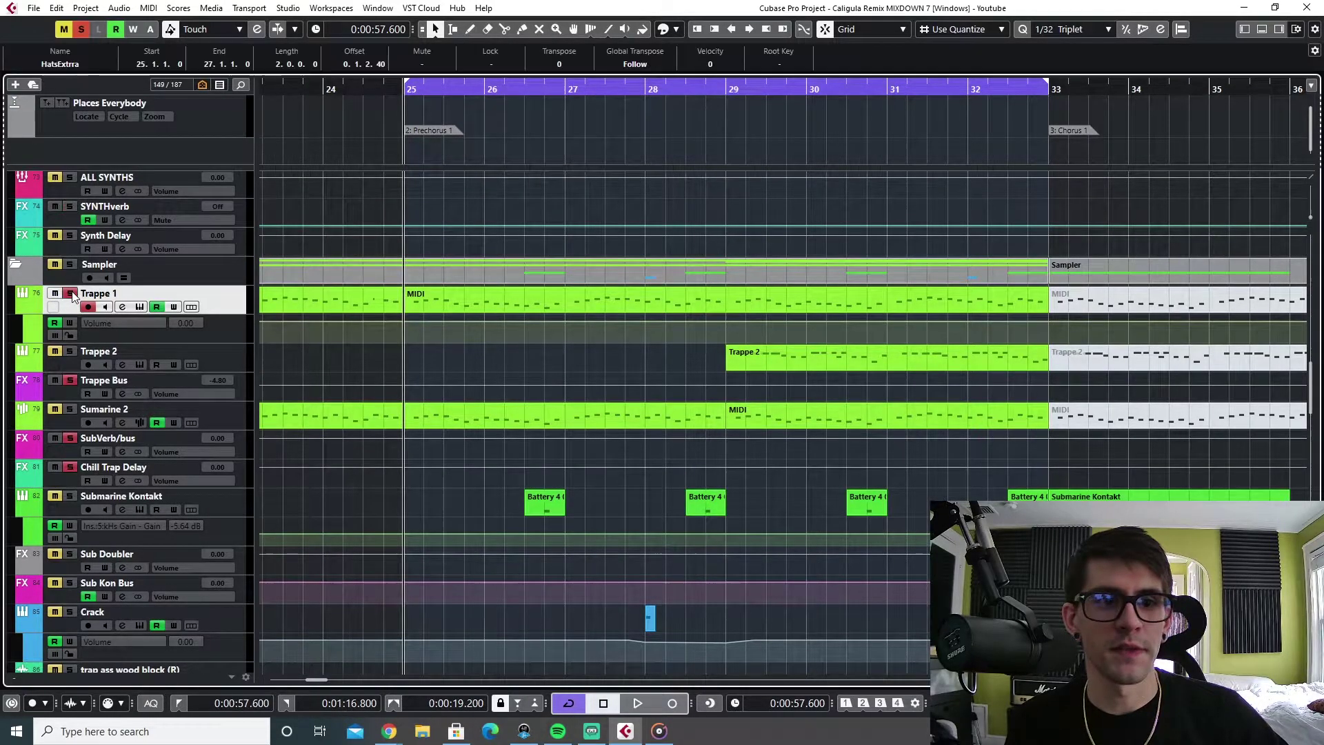
key(space)
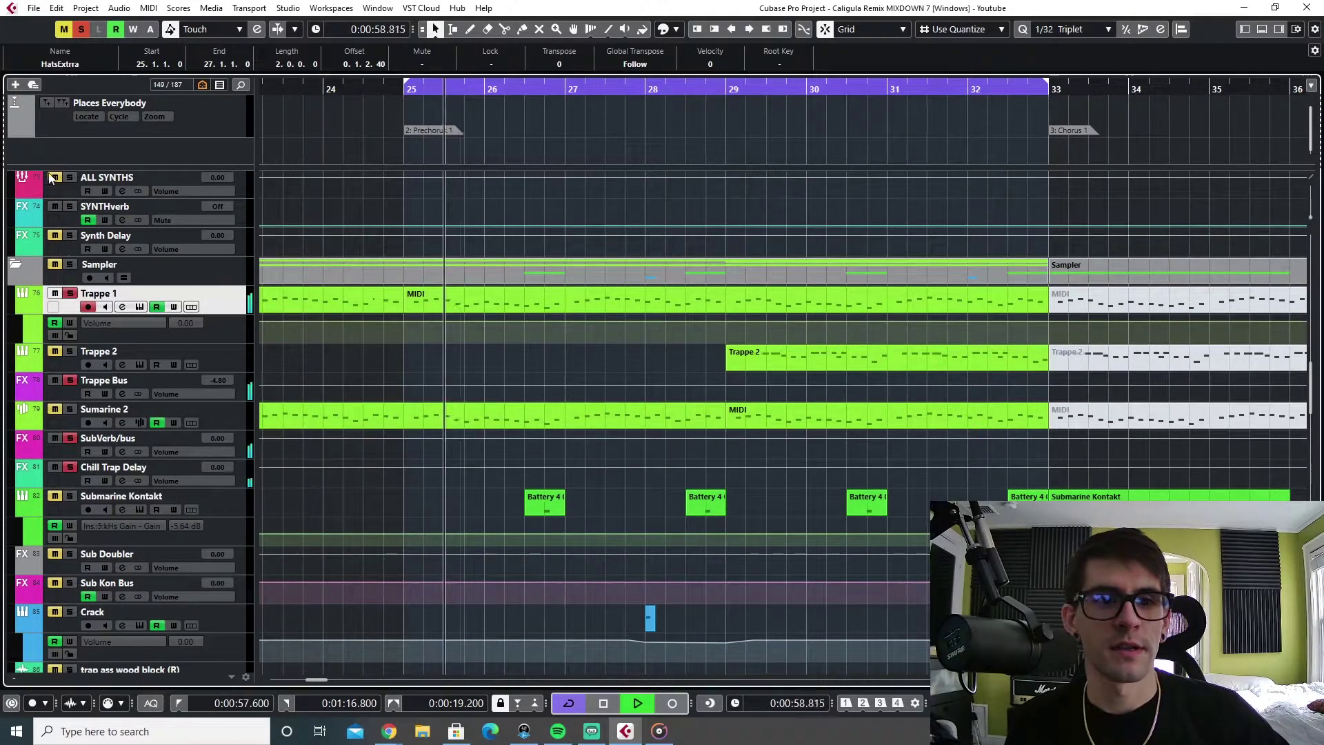
Open Trappe 1's Kontakt instrument, show the Trappe Oneshot sample in the Mapping Editor, and close the instrument
click(140, 306)
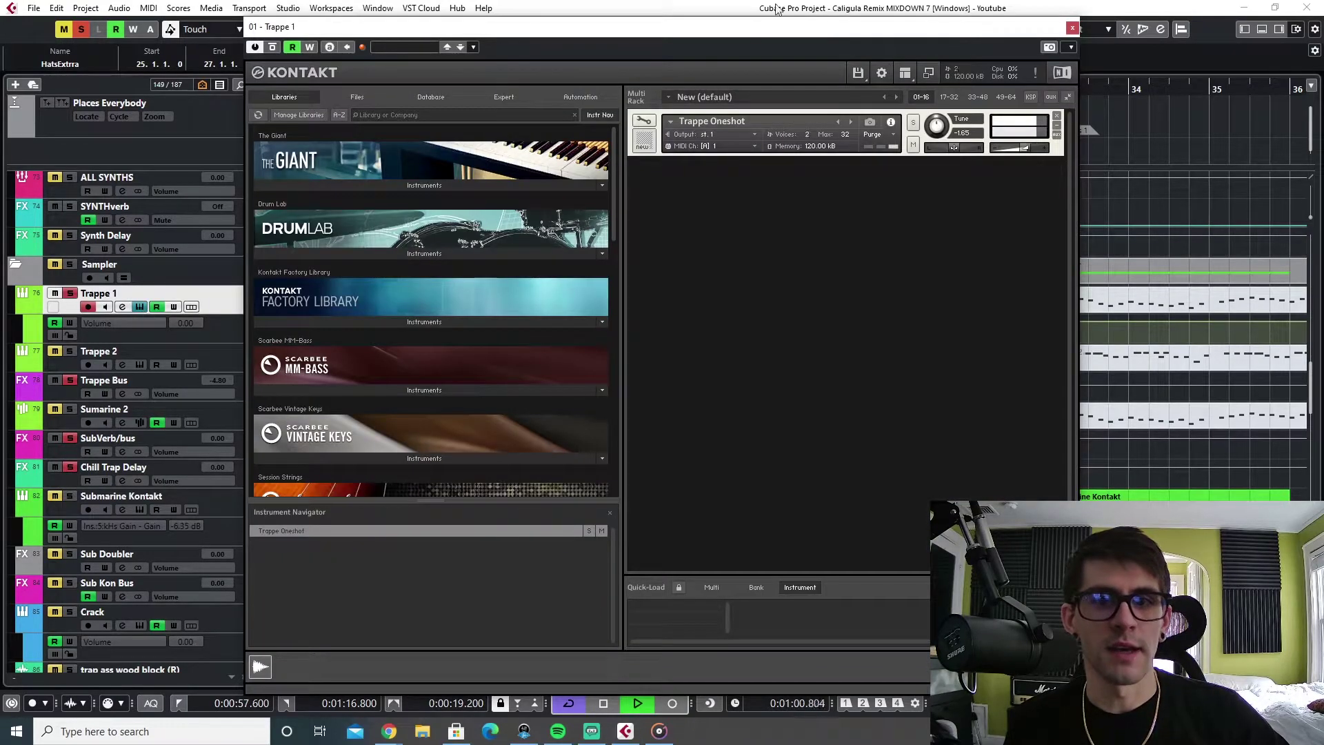
drag(678, 30, 776, 340)
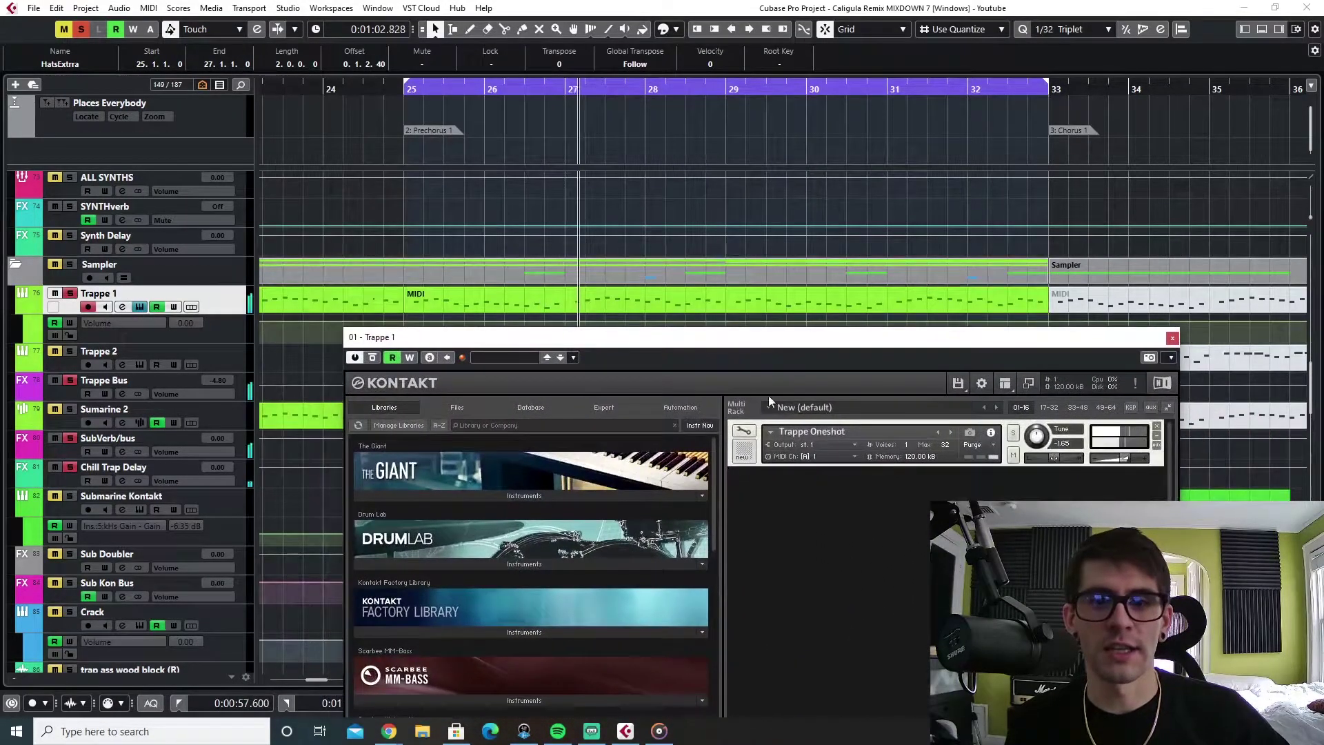
click(743, 432)
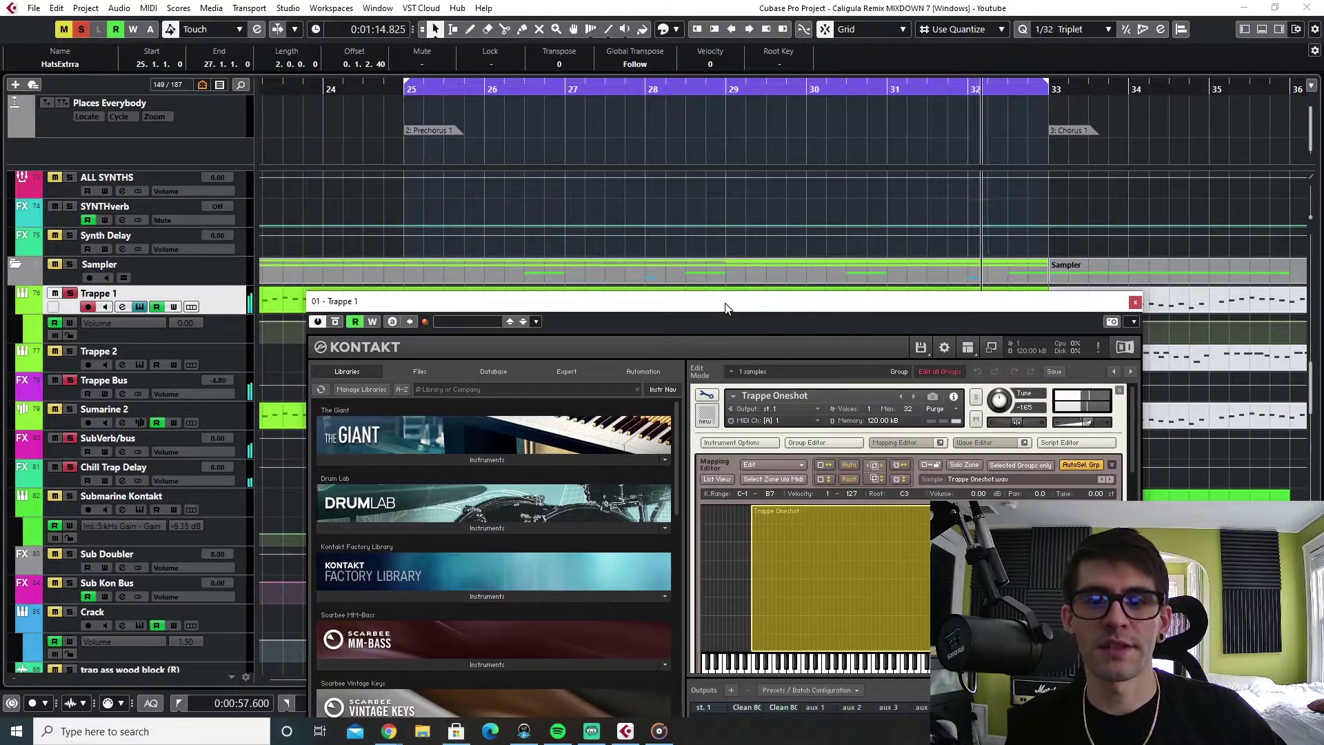
click(1124, 299)
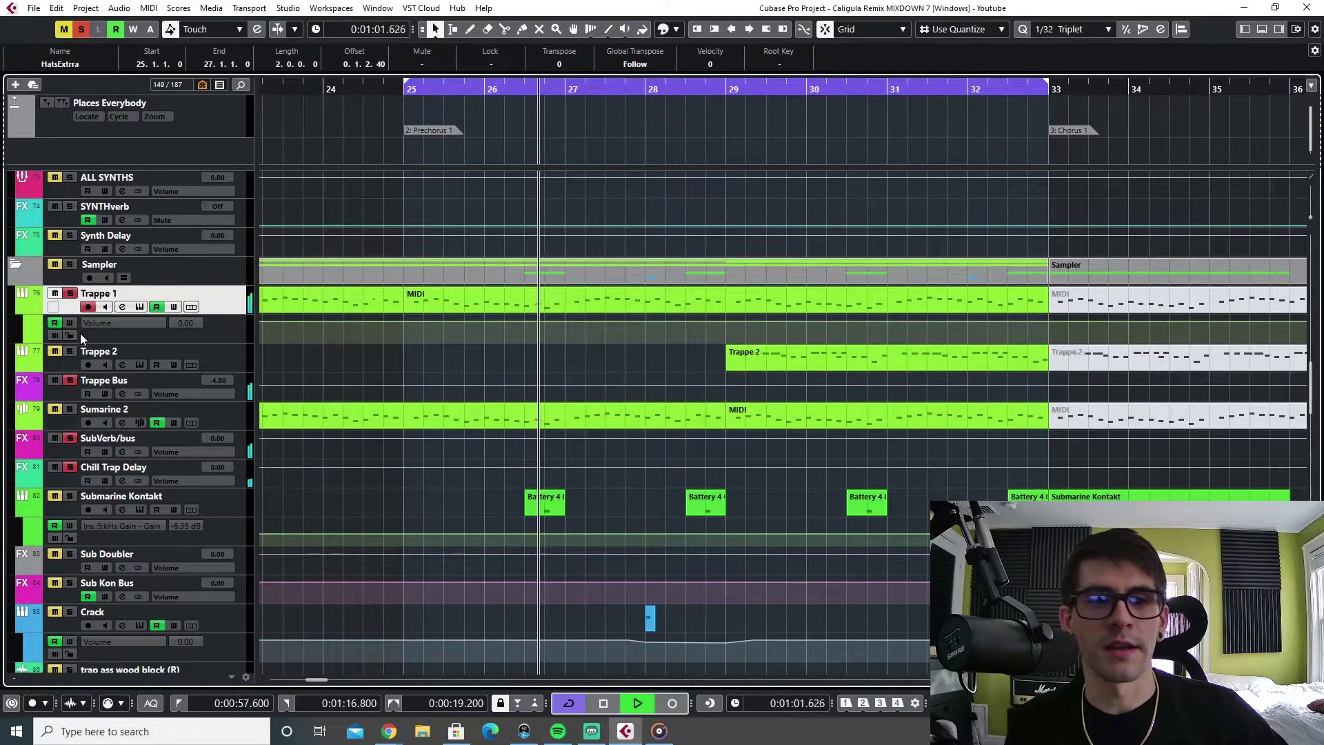
Play Trappe 1 and Trappe 2 soloed together from bar 29 and stop playback
key(space)
click(728, 89)
key(space)
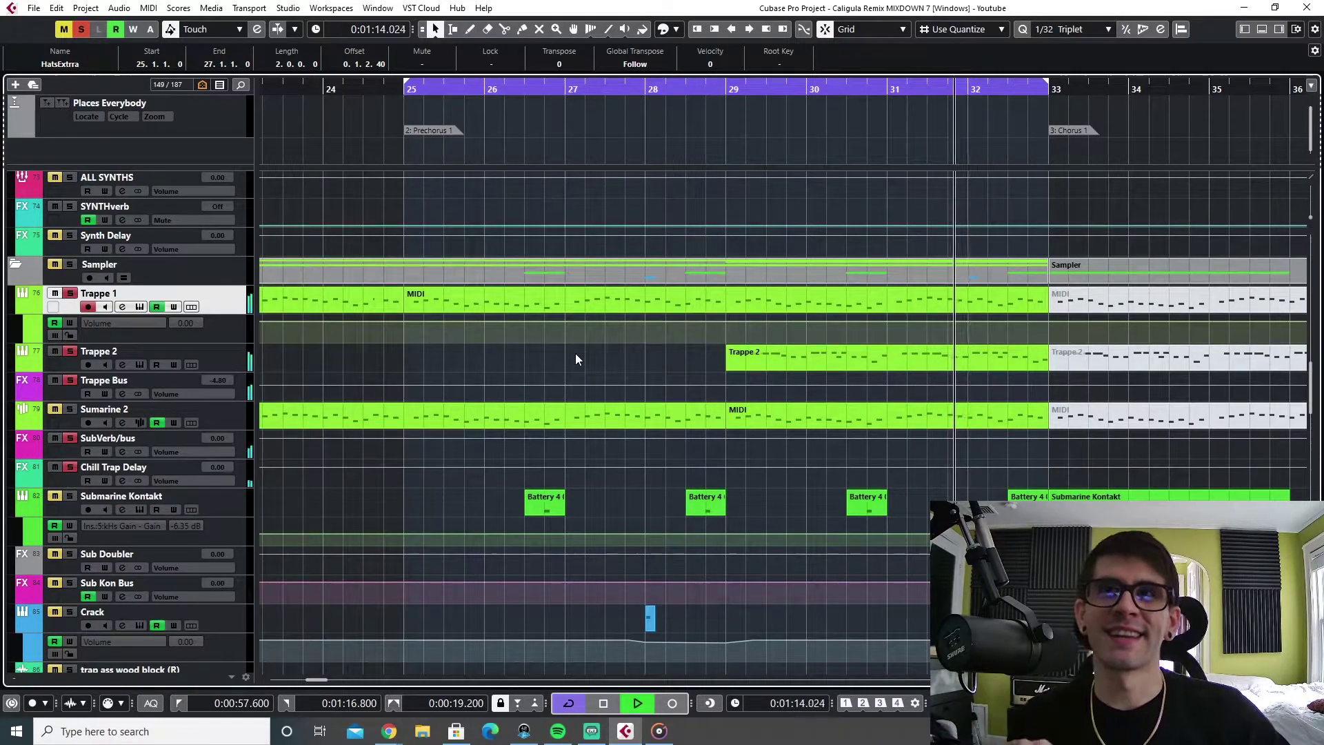
key(space)
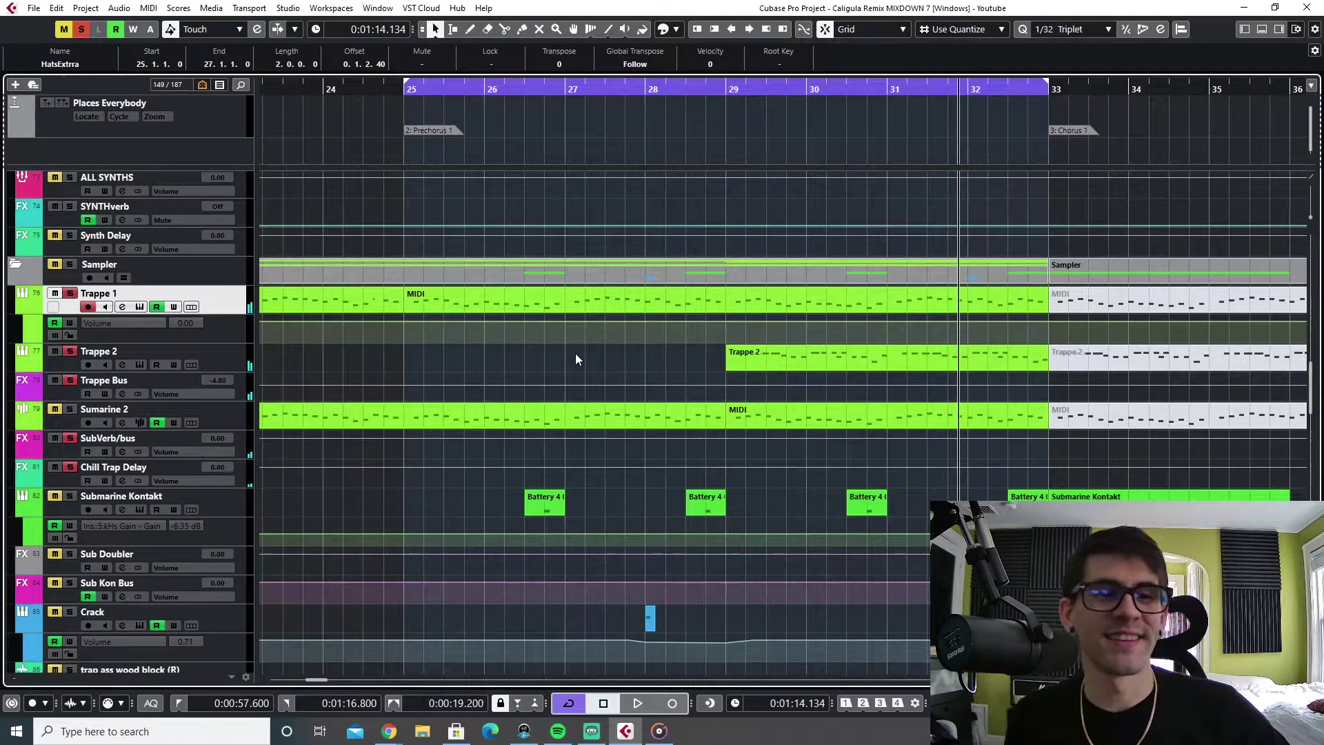
Clear the Trappe solos, solo the Sumarine 2 track, play it from bar 29, and stop playback
click(54, 382)
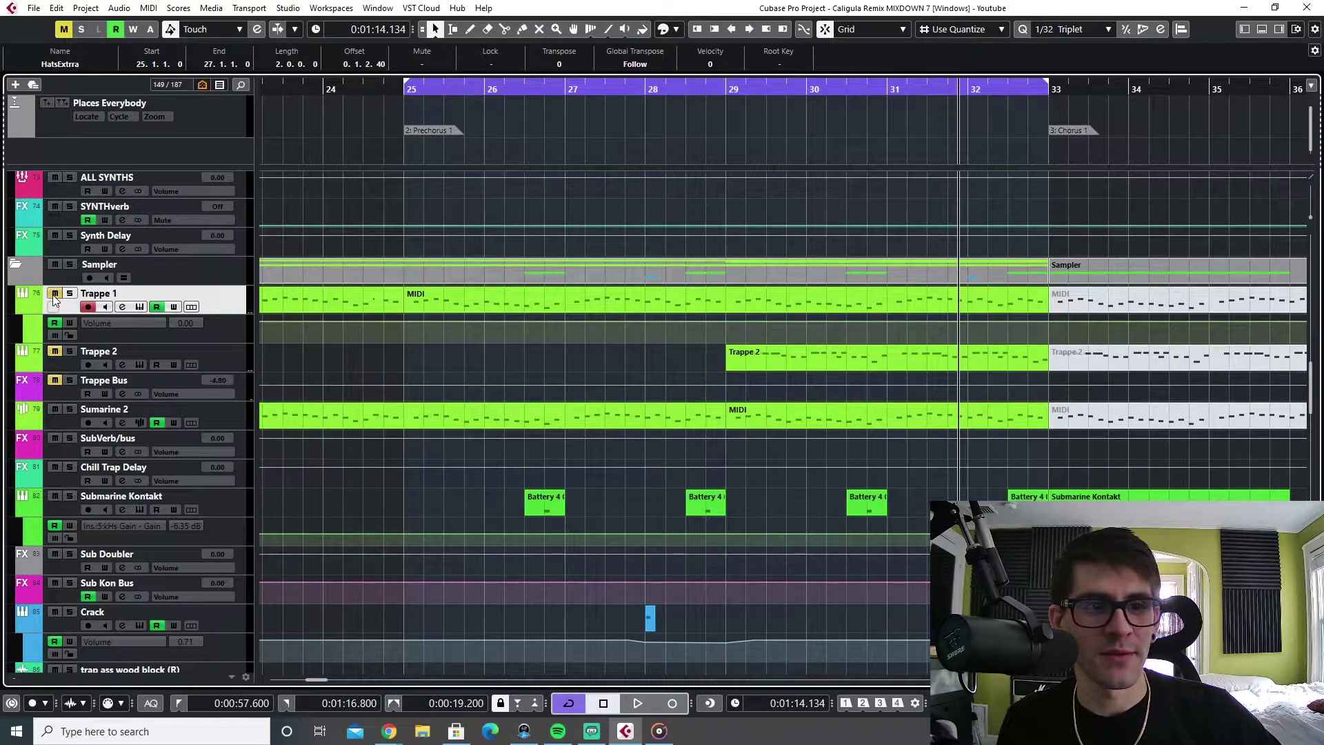
click(72, 419)
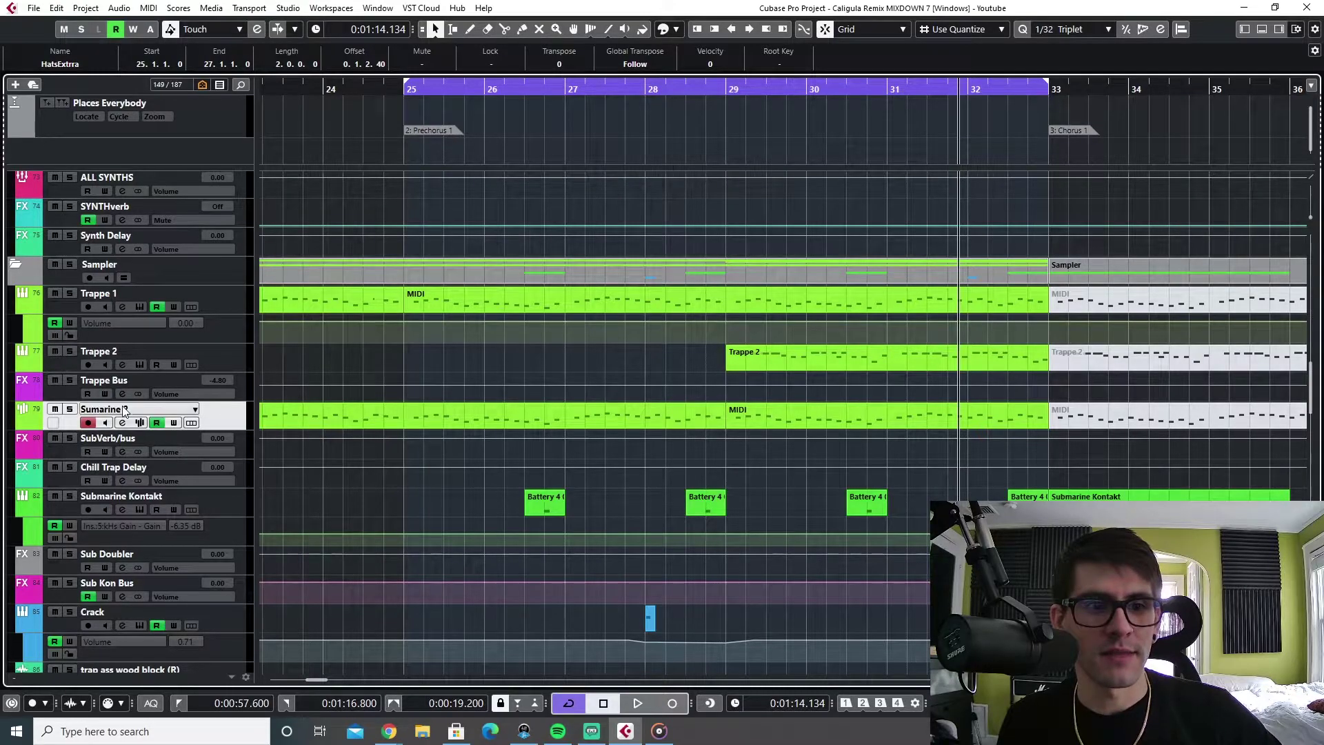
click(69, 409)
click(739, 88)
key(space)
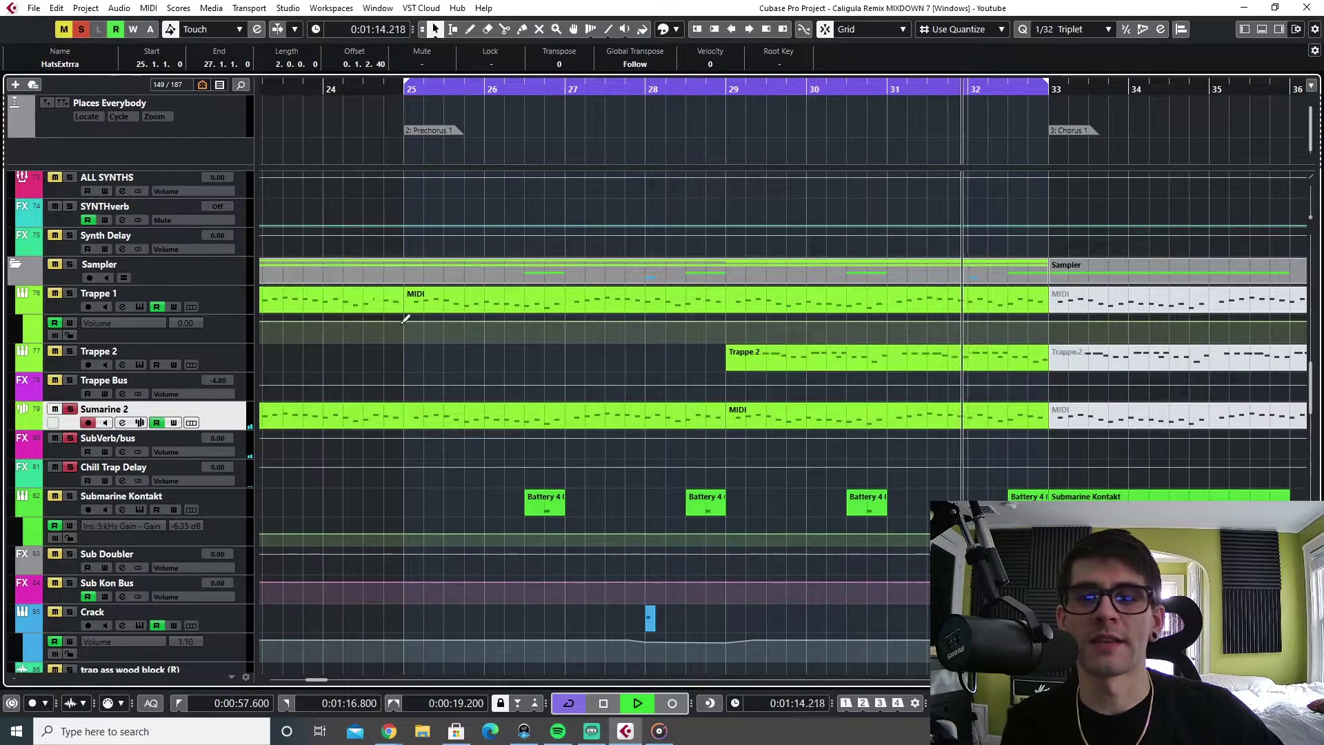
key(space)
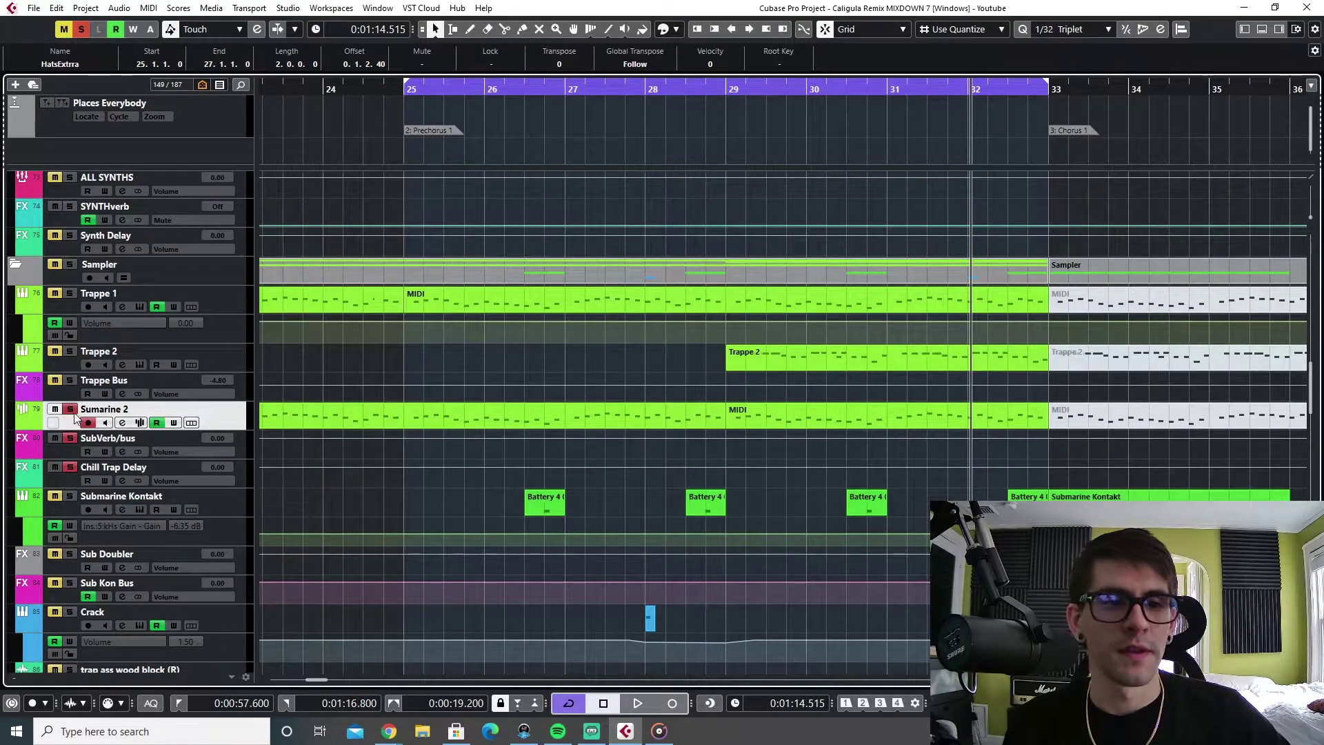
Clear the Sumarine 2 solo, solo Submarine Kontakt during playback from bar 28, and return the playback position to bar 28
click(81, 30)
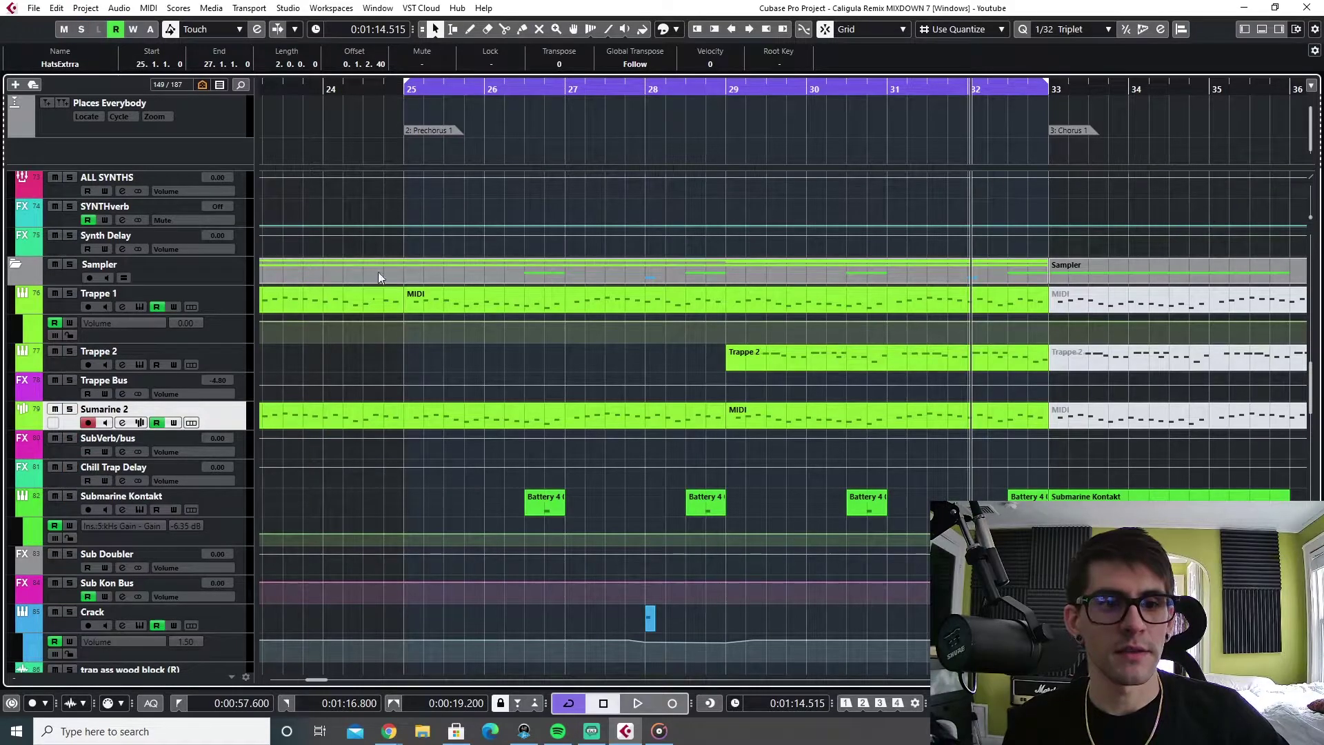
click(234, 505)
click(644, 84)
key(space)
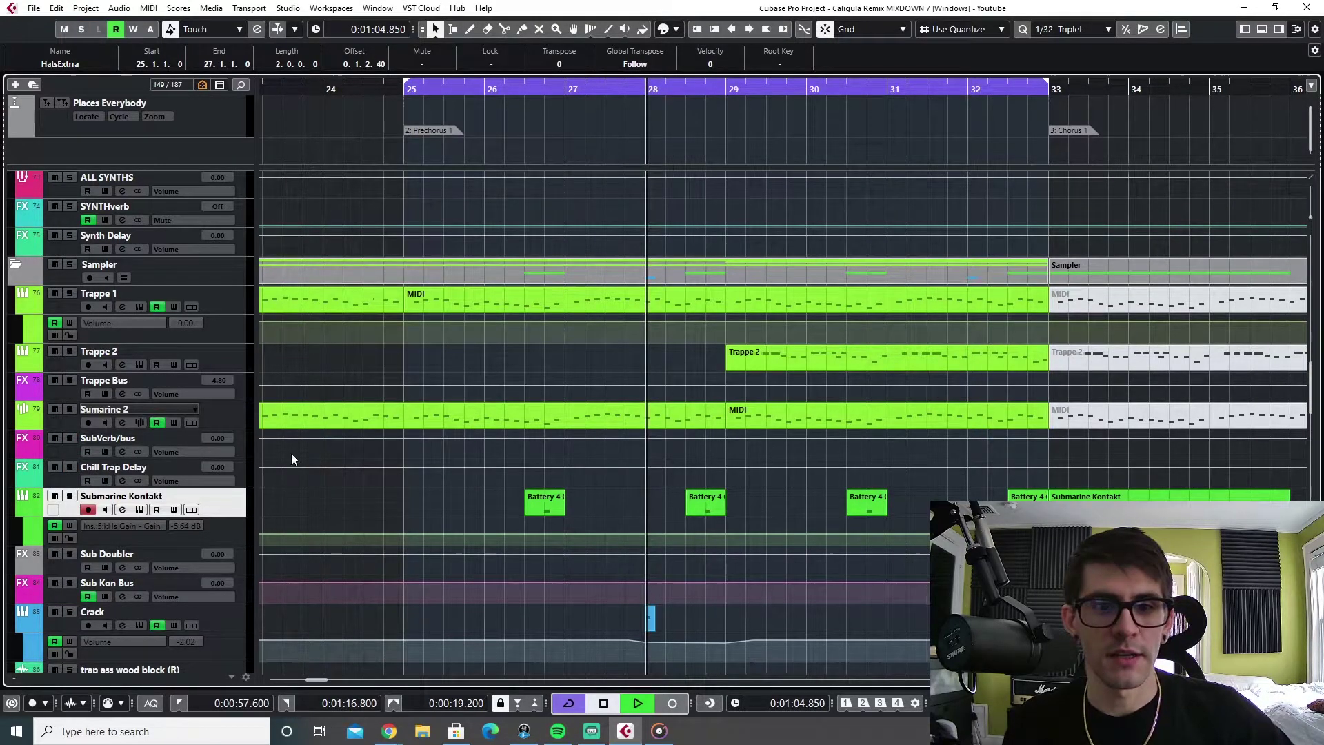
click(69, 495)
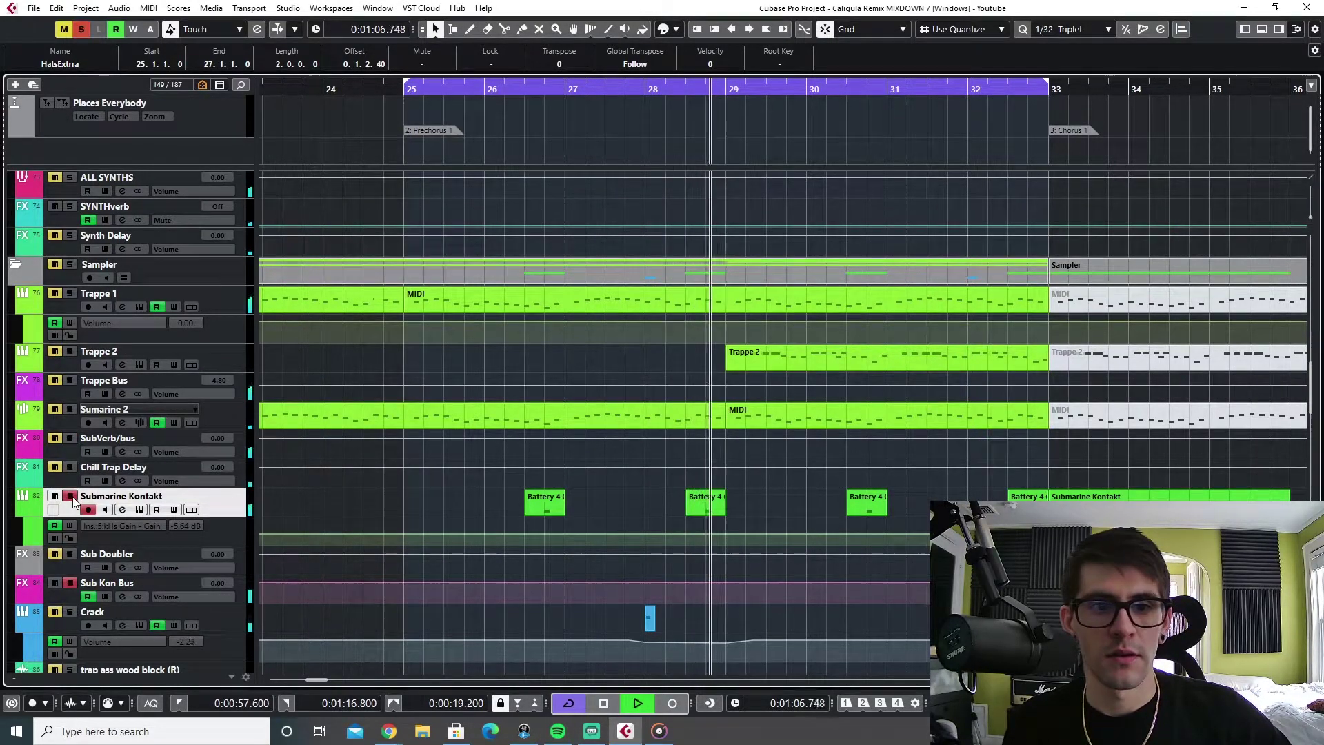
key(space)
click(646, 91)
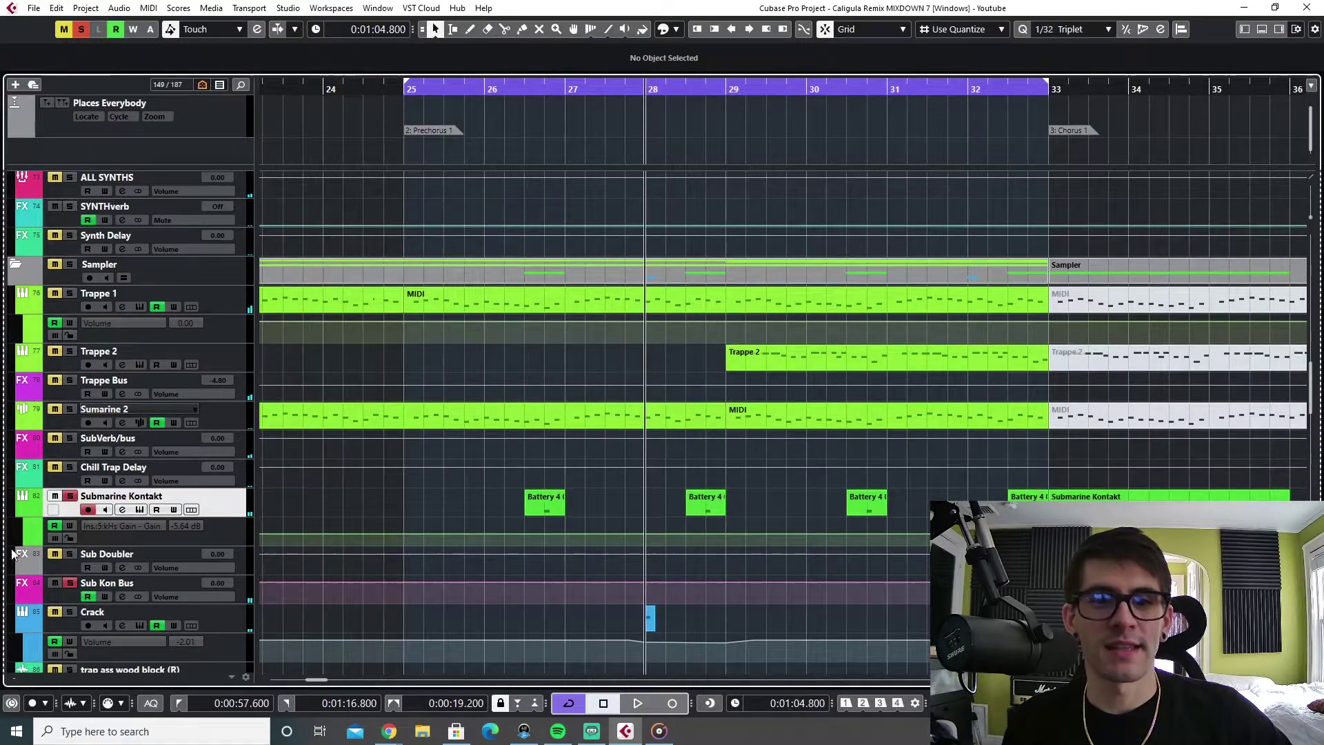
Open and close Submarine Kontakt's instrument to show its submarine patch, and play the soloed track from bar 28
click(139, 510)
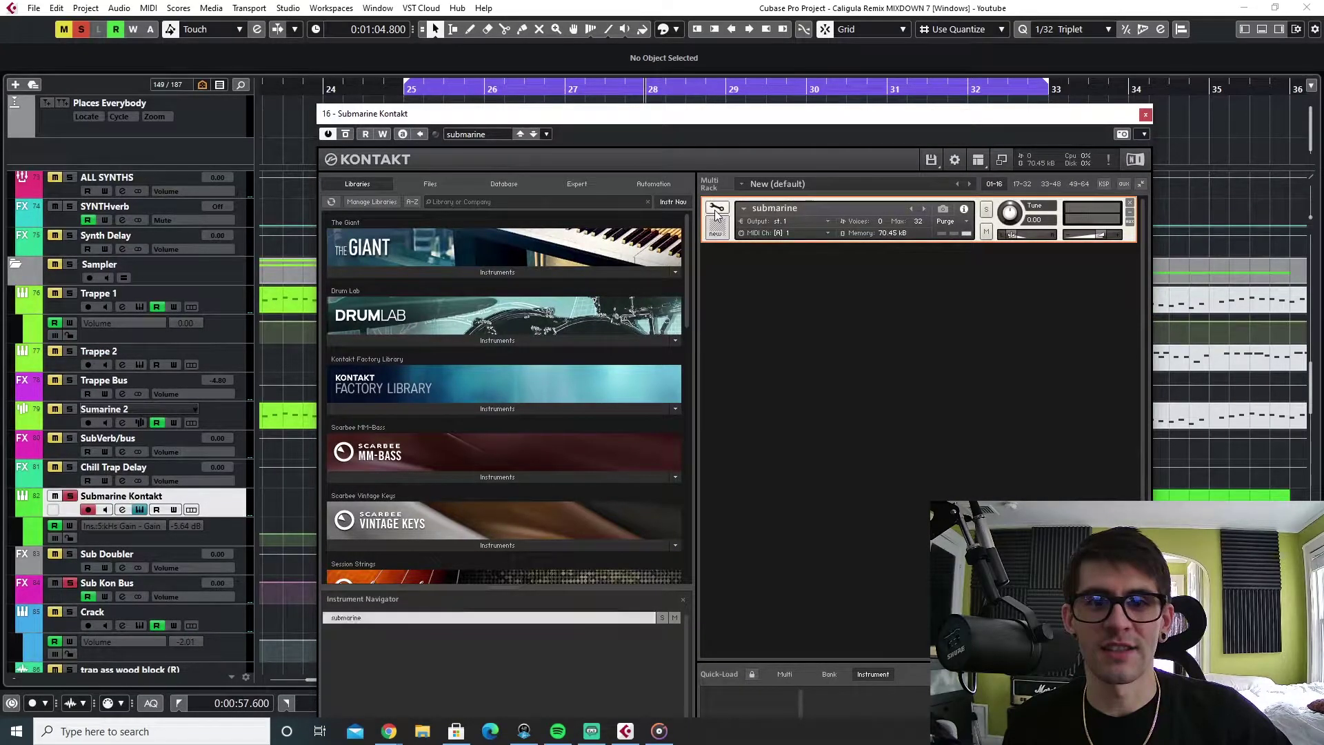
click(716, 206)
click(1145, 113)
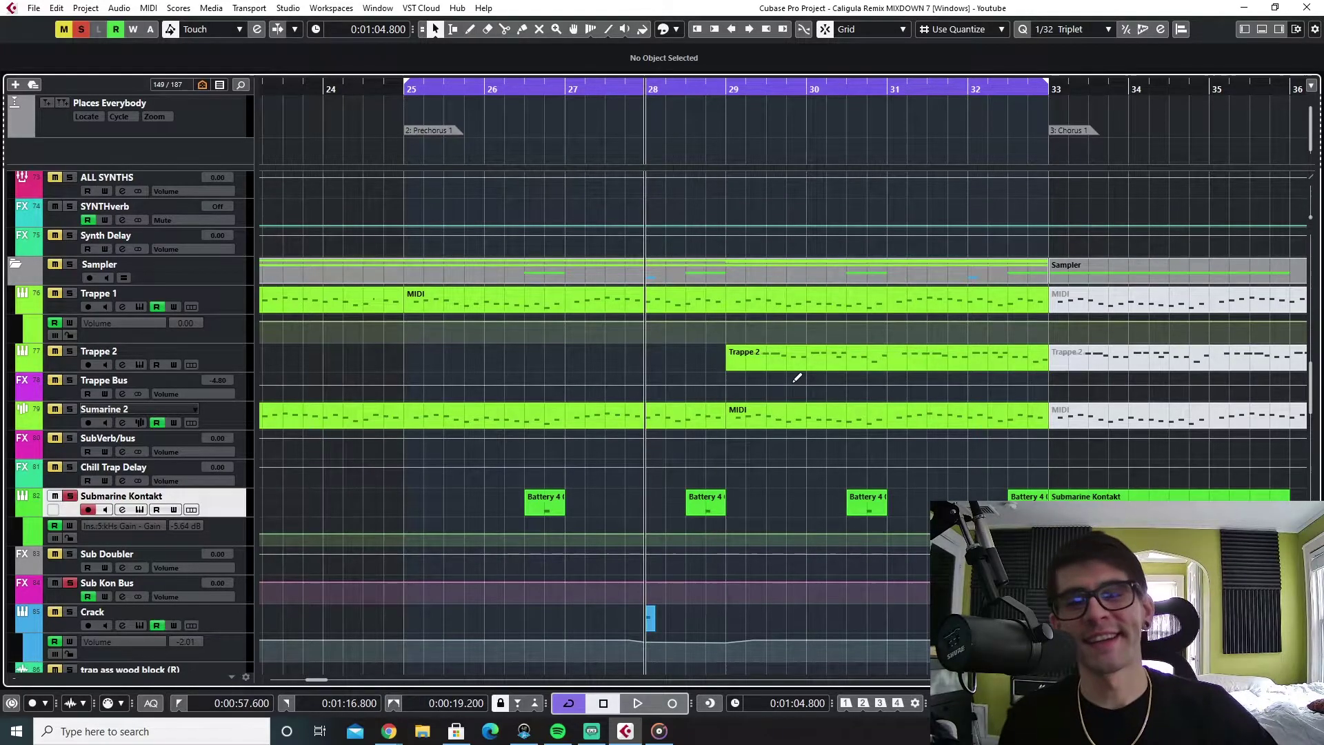
key(space)
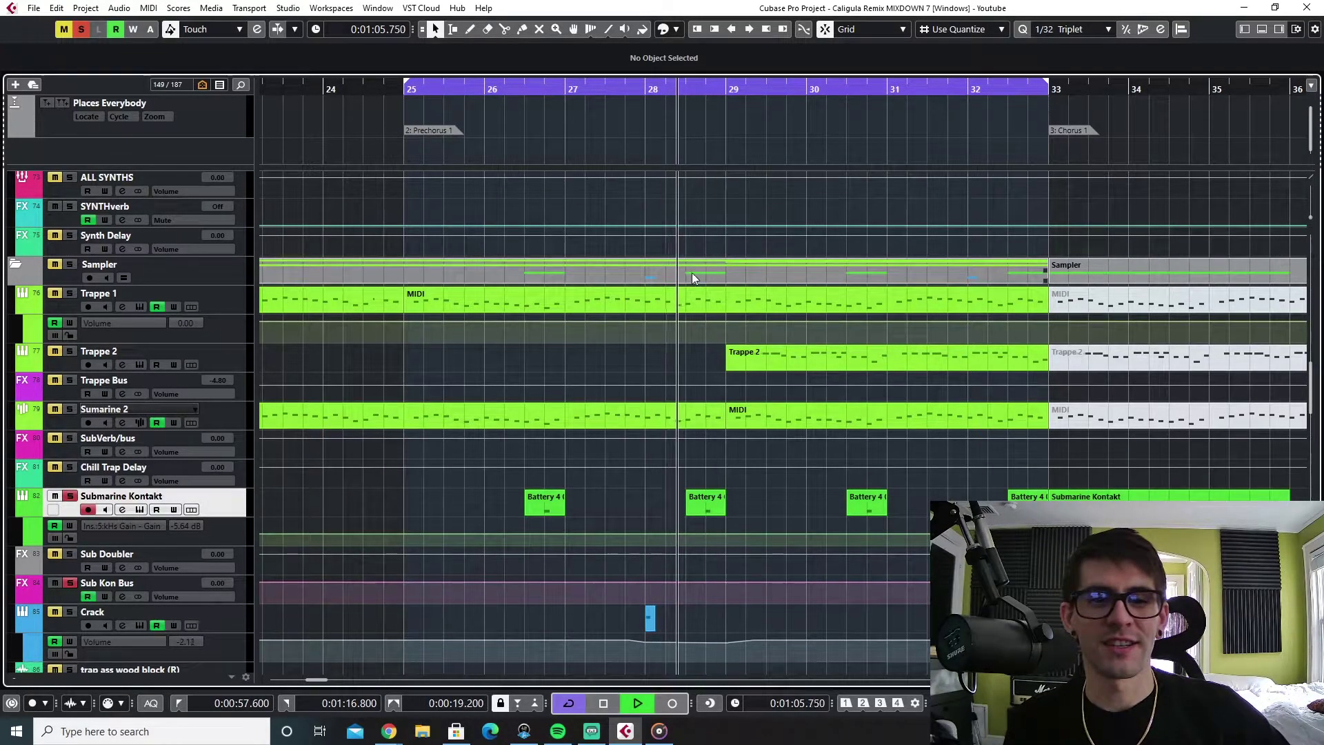
key(space)
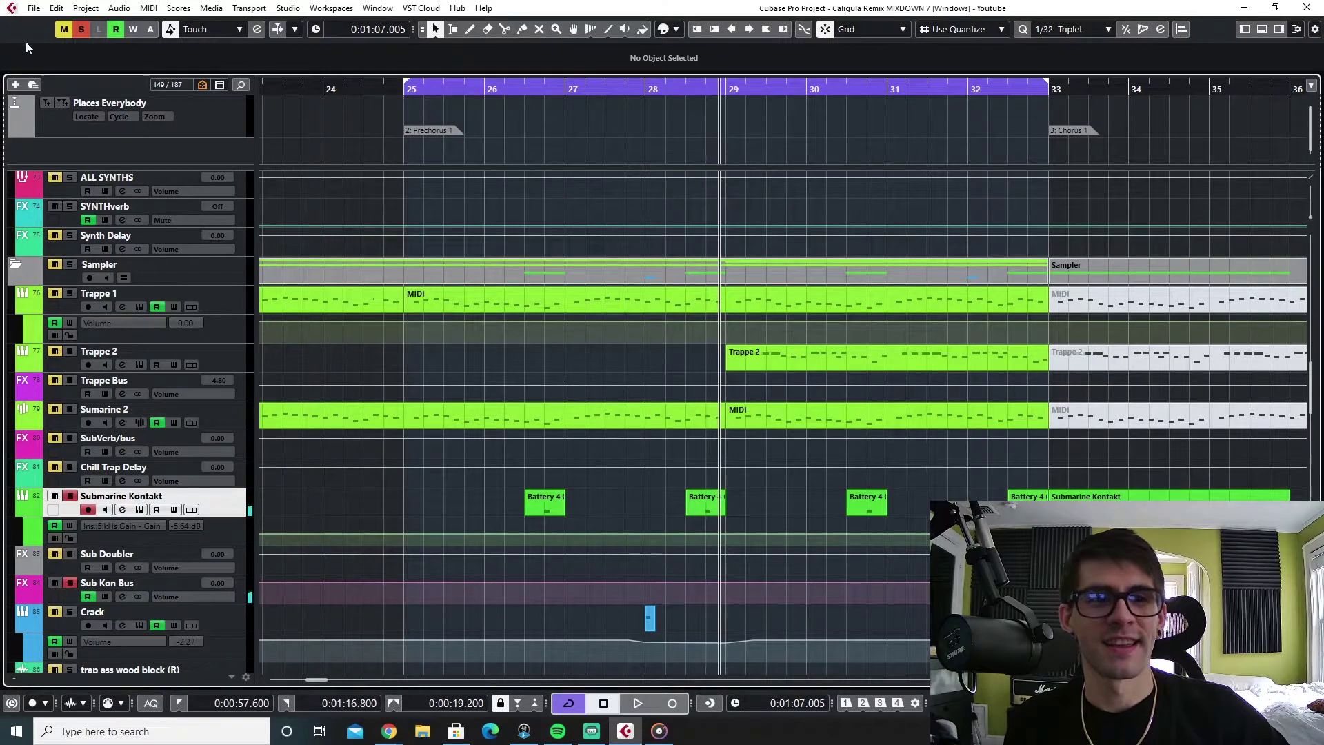
Clear the Submarine Kontakt solo, play the Crack track soloed from bar 28, and unsolo it after stopping playback
click(80, 31)
click(145, 623)
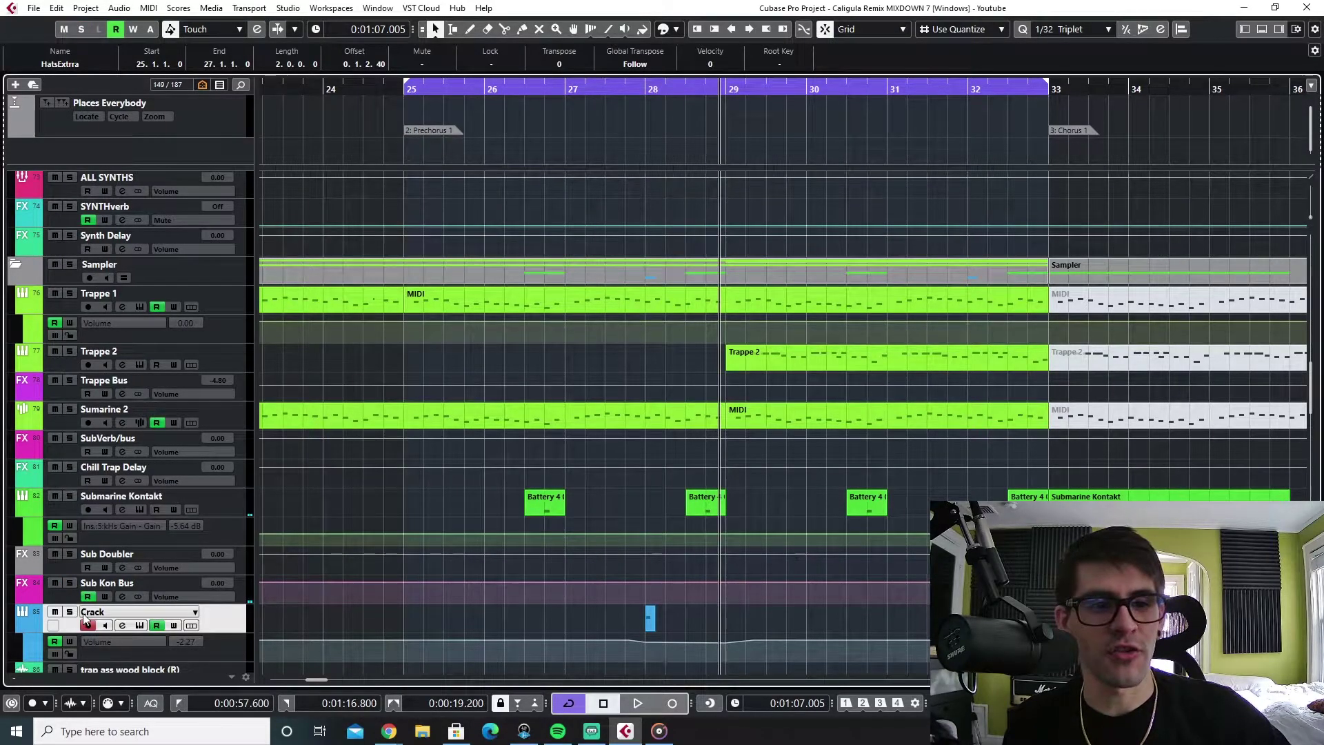
key(s)
click(652, 88)
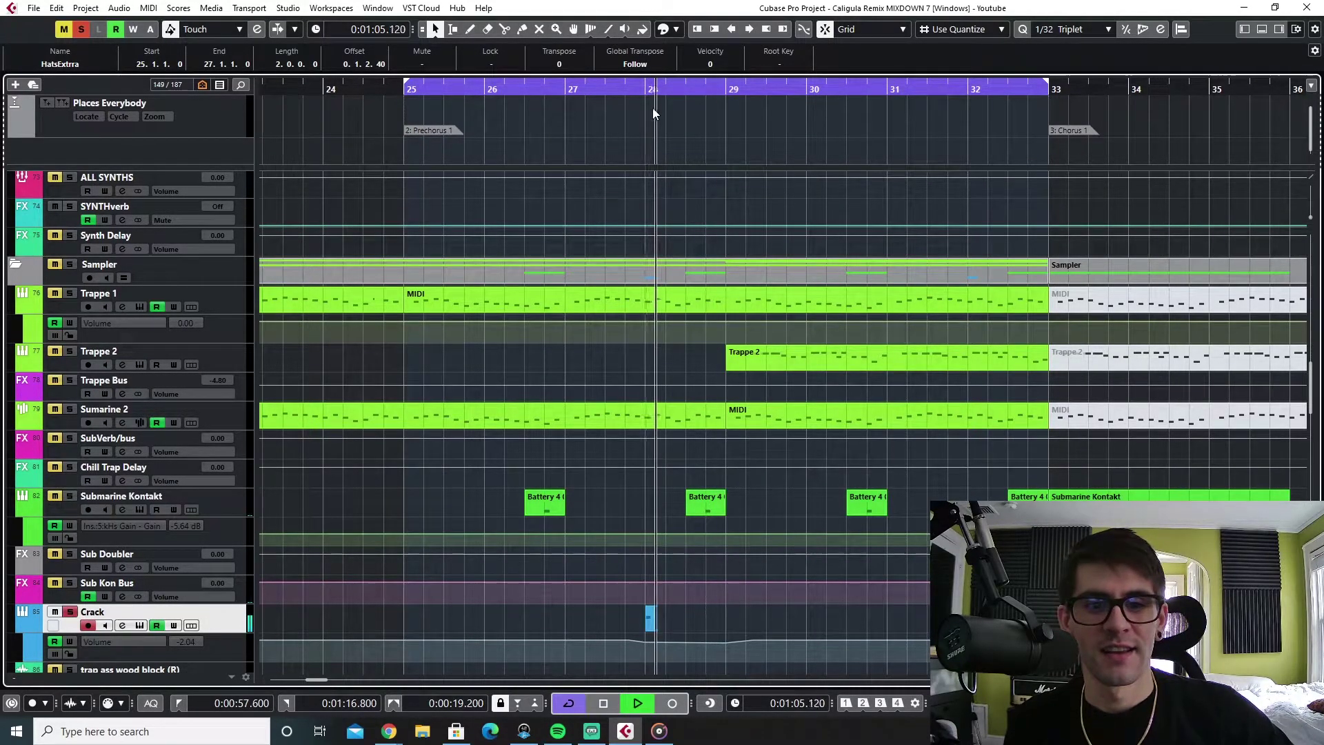
key(space)
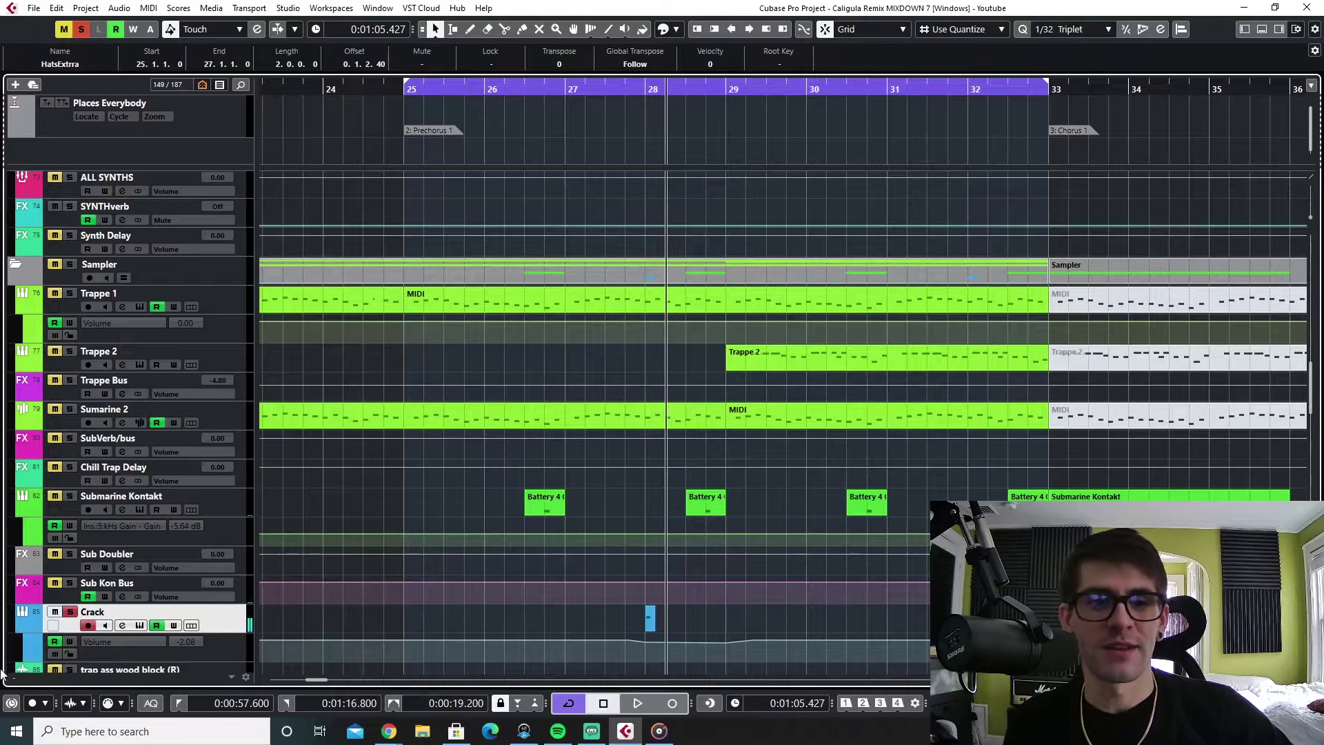
click(69, 611)
Look through the track list from the sampler group down to the drums, percussion and effects, and back up to the synths
click(604, 87)
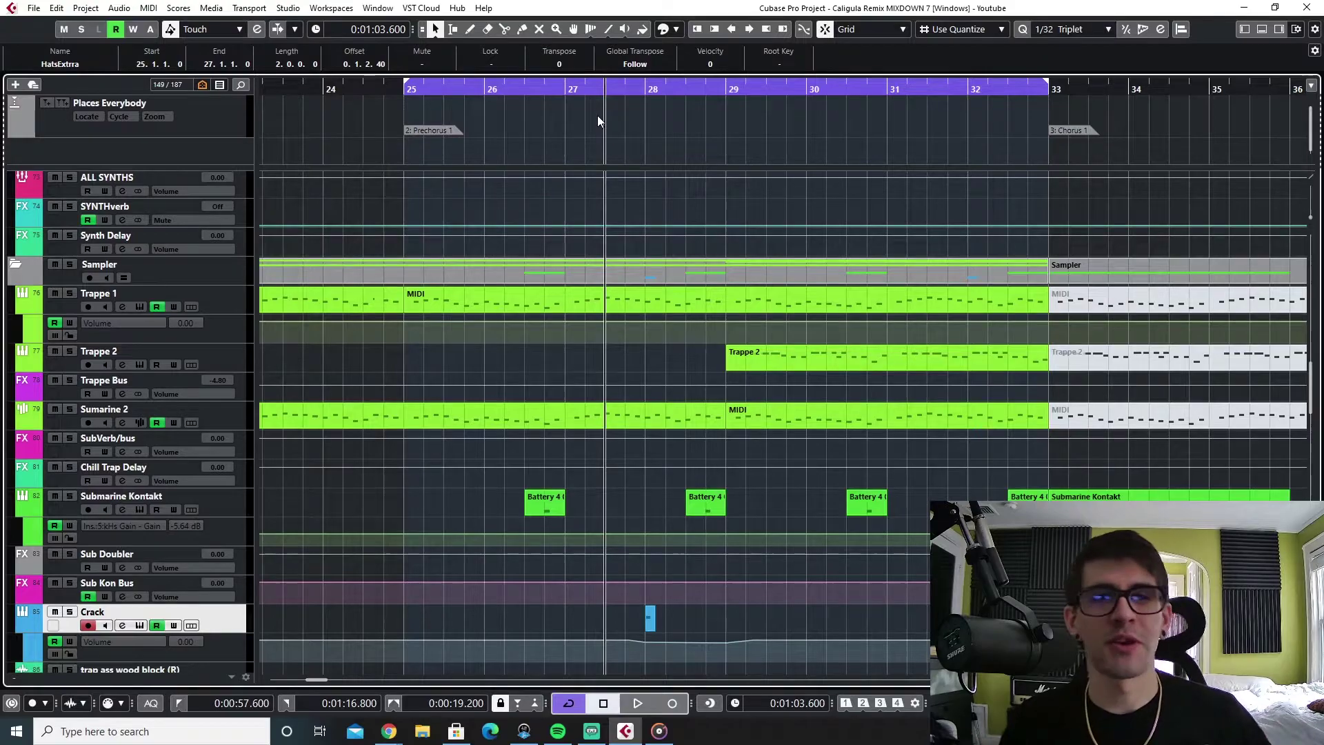
scroll(672, 522, down, 5)
scroll(681, 545, up, 1)
scroll(607, 550, down, 1)
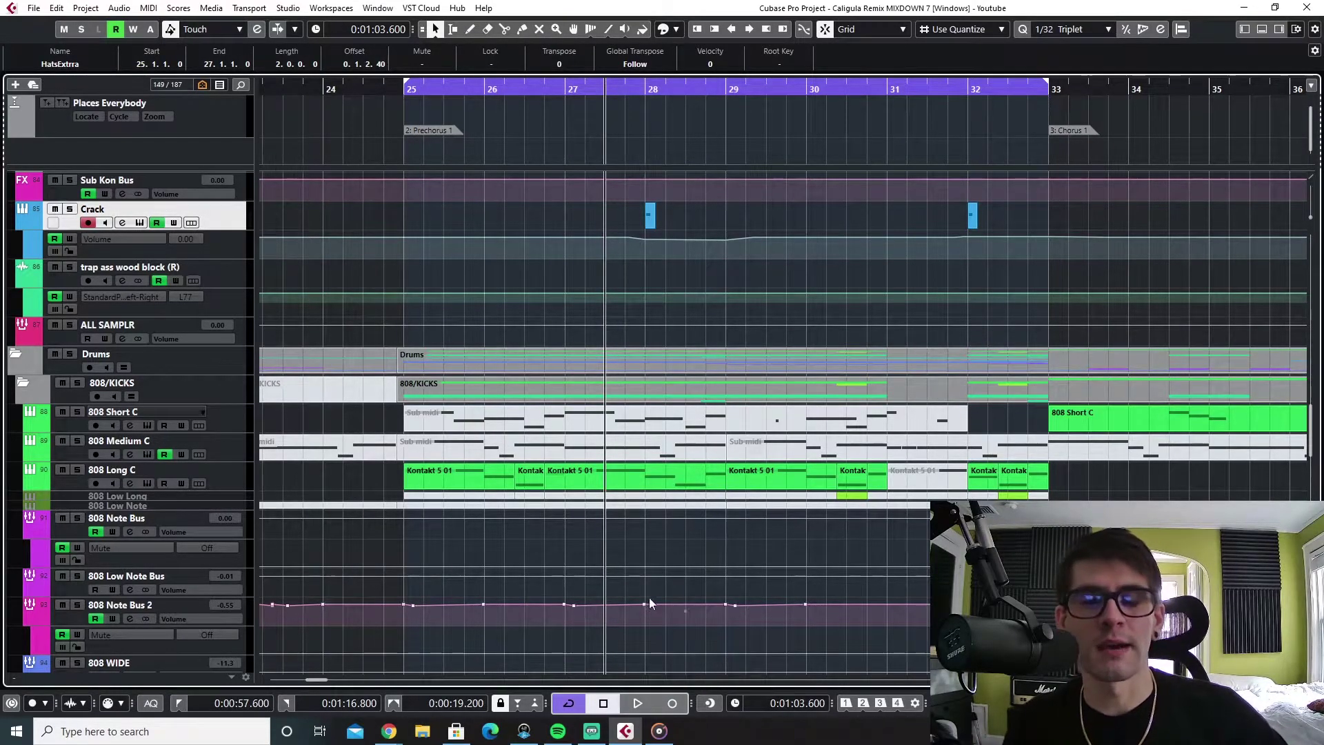
scroll(648, 597, down, 4)
scroll(648, 525, up, 1)
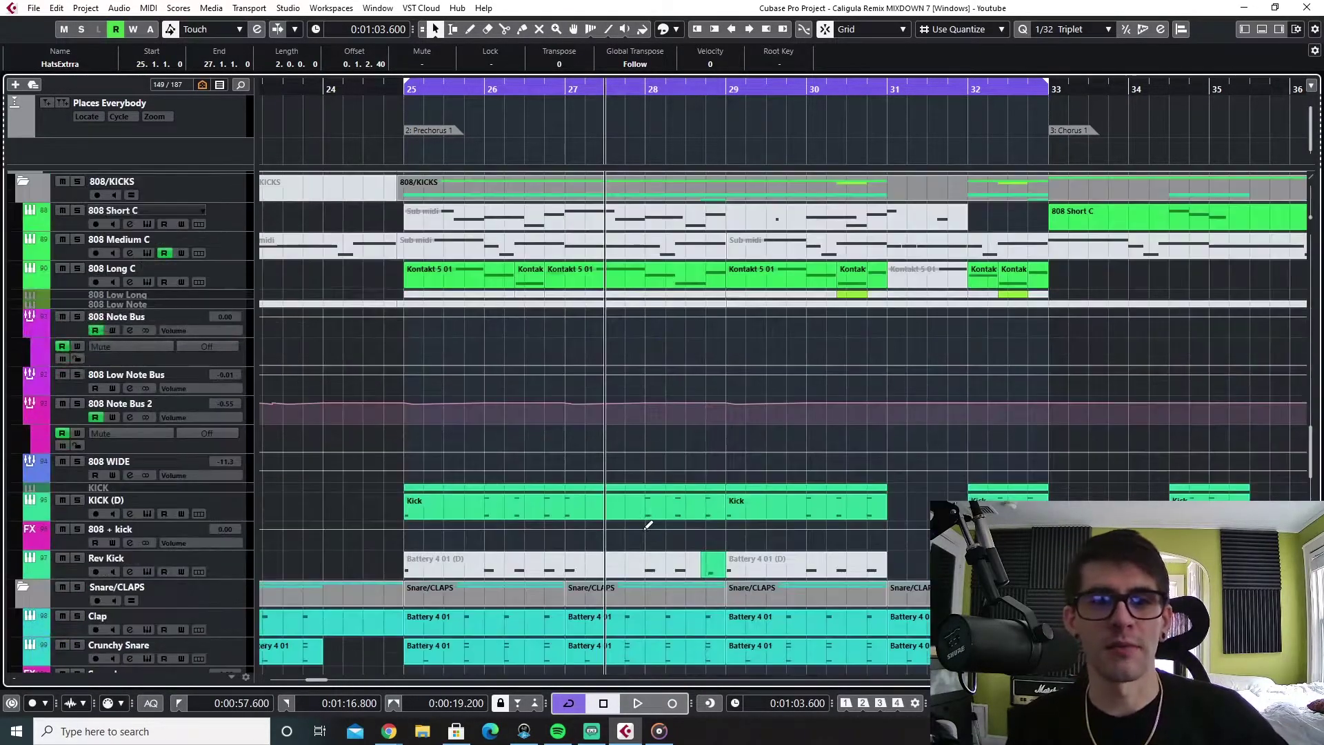
click(88, 280)
scroll(787, 615, down, 8)
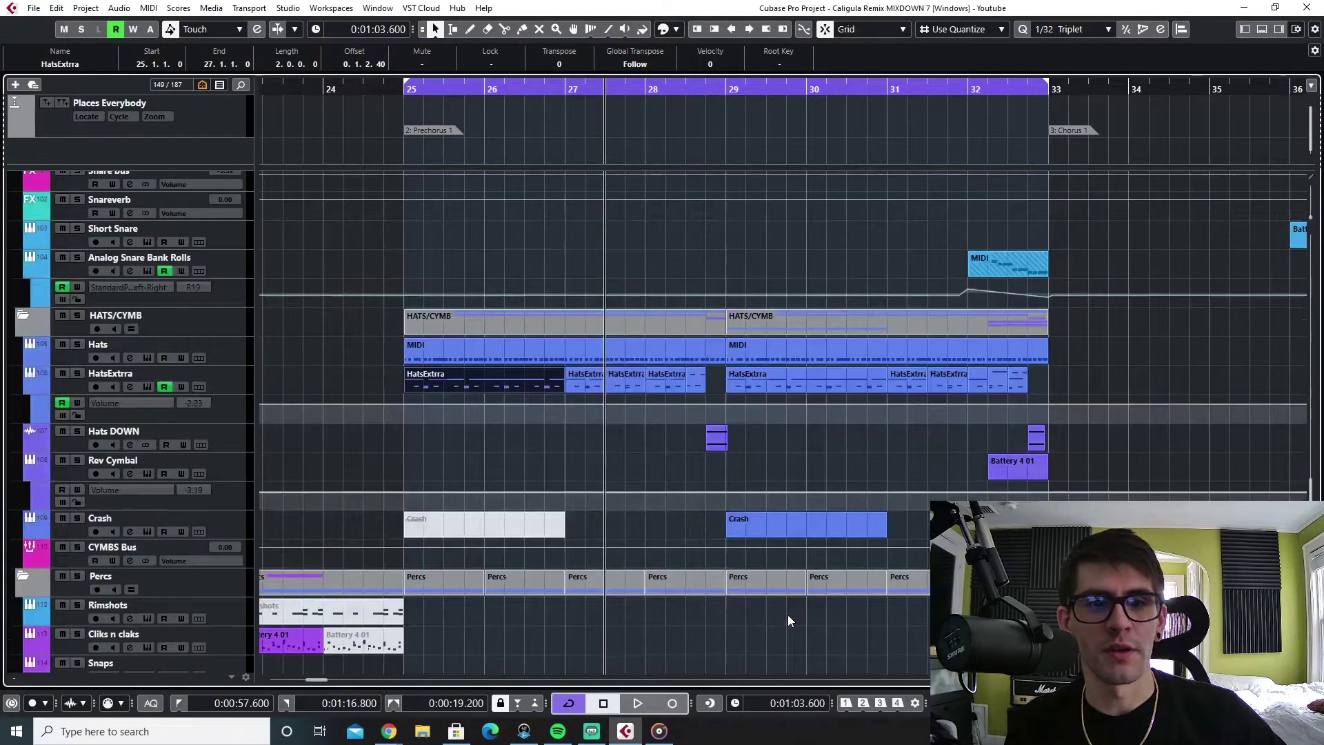
scroll(545, 510, down, 6)
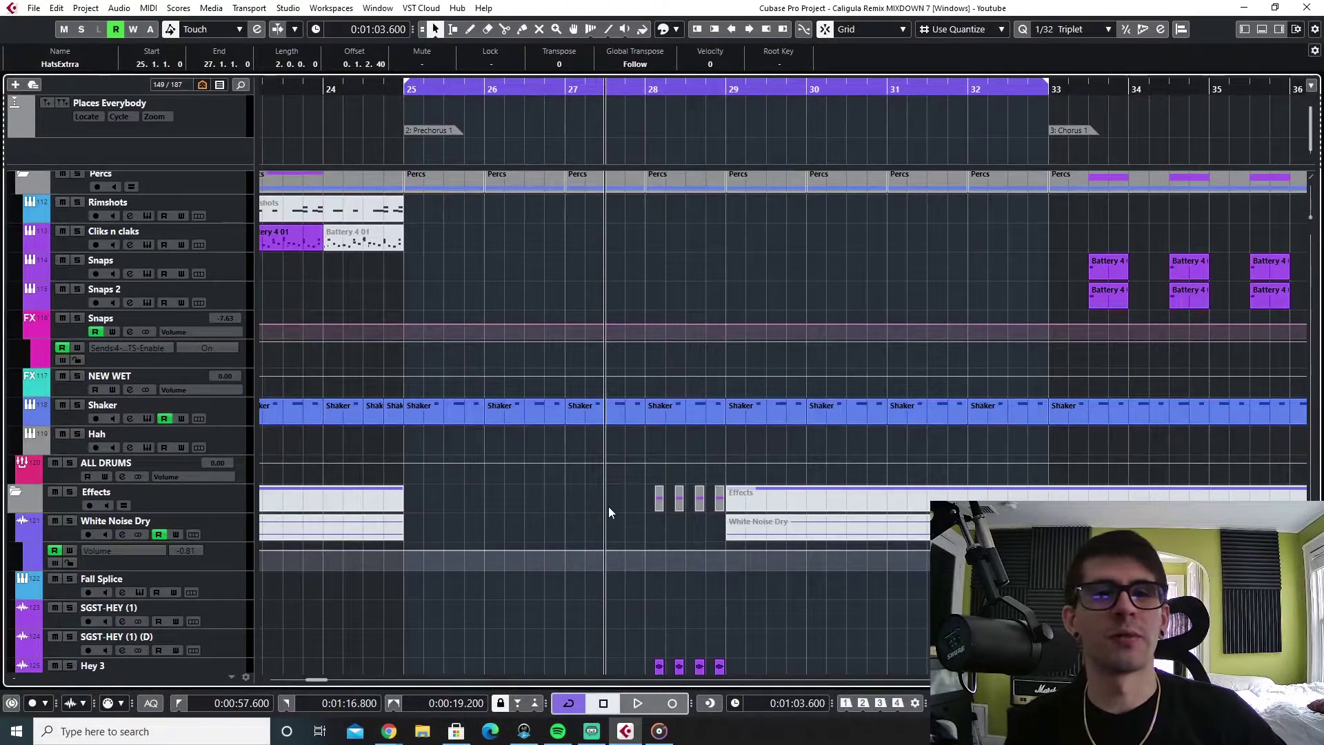
scroll(581, 564, up, 15)
scroll(581, 564, down, 2)
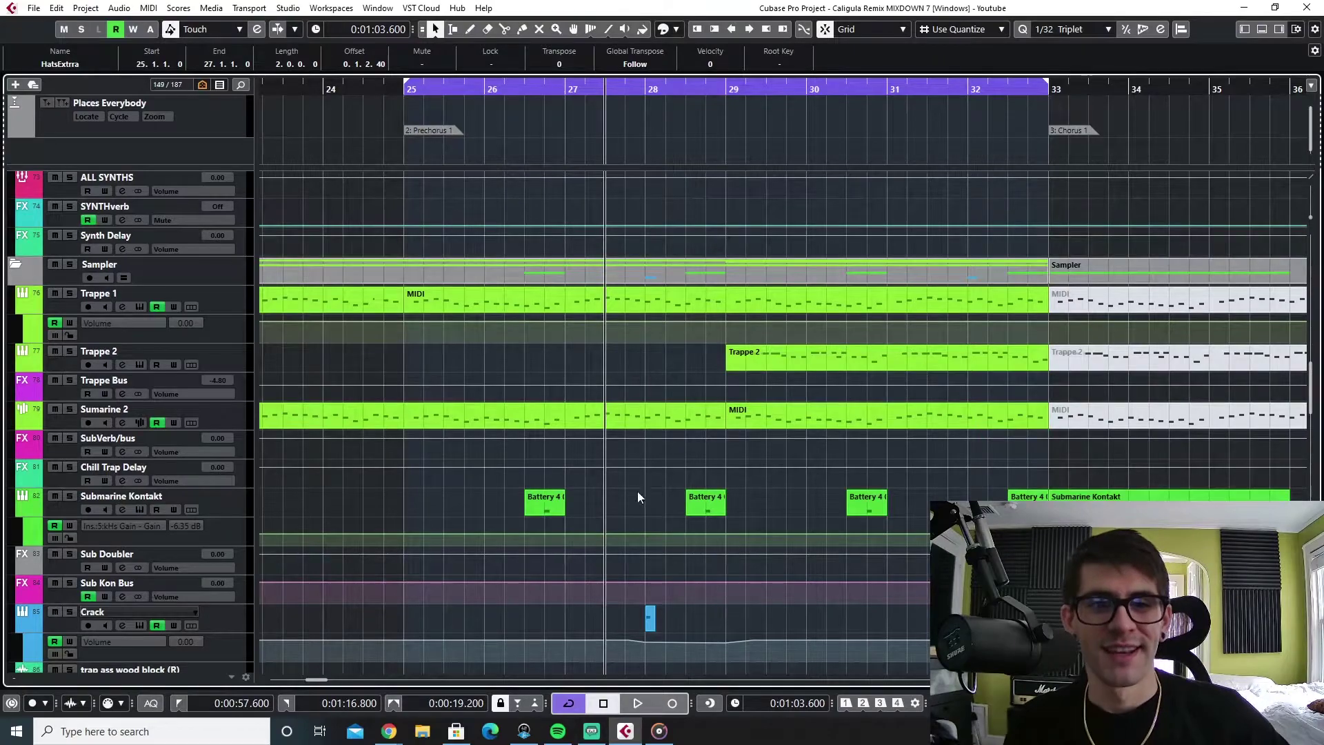
scroll(635, 494, up, 5)
scroll(652, 508, down, 6)
scroll(651, 504, up, 13)
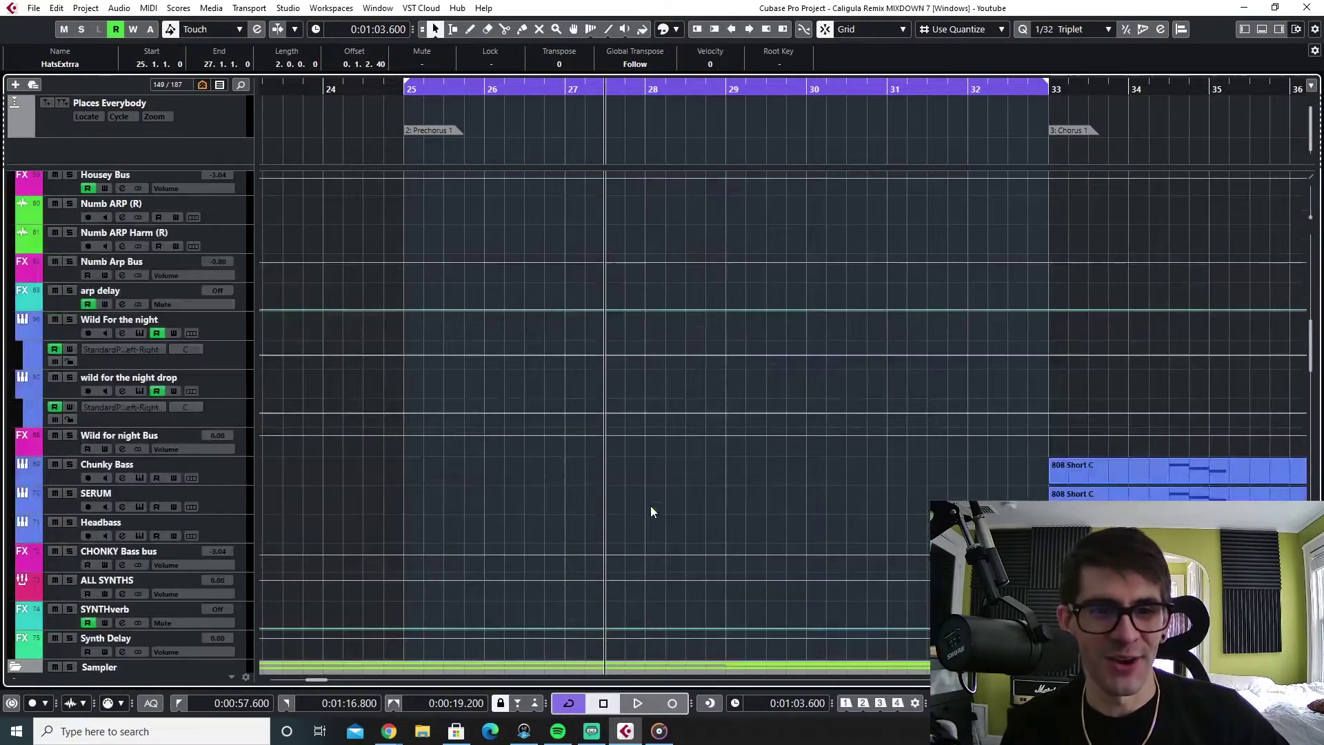
click(204, 378)
scroll(424, 519, up, 4)
scroll(548, 528, down, 6)
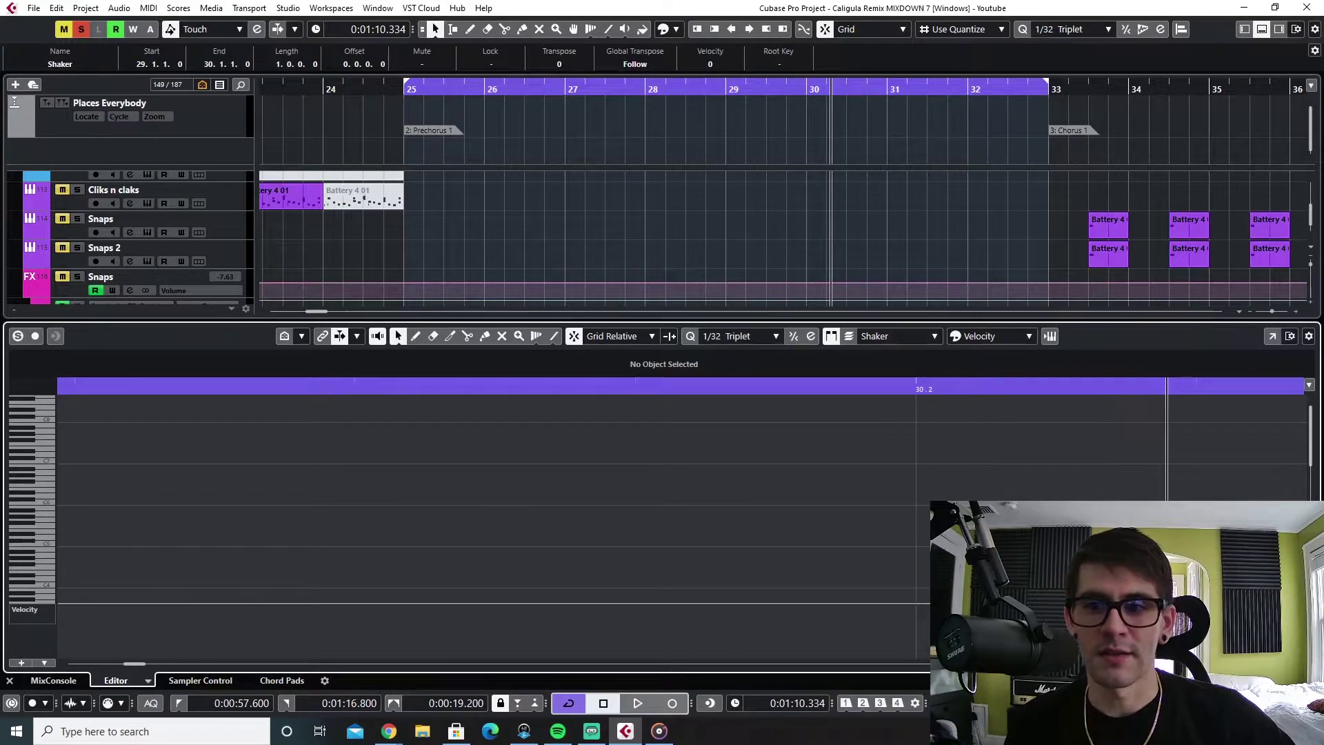
Examine the note velocities of the soloed Shaker part at bar 29 during playback, close the editor, and clear the solo
key(shift+h)
key(shift+h)
key(shift+h)
key(shift+f)
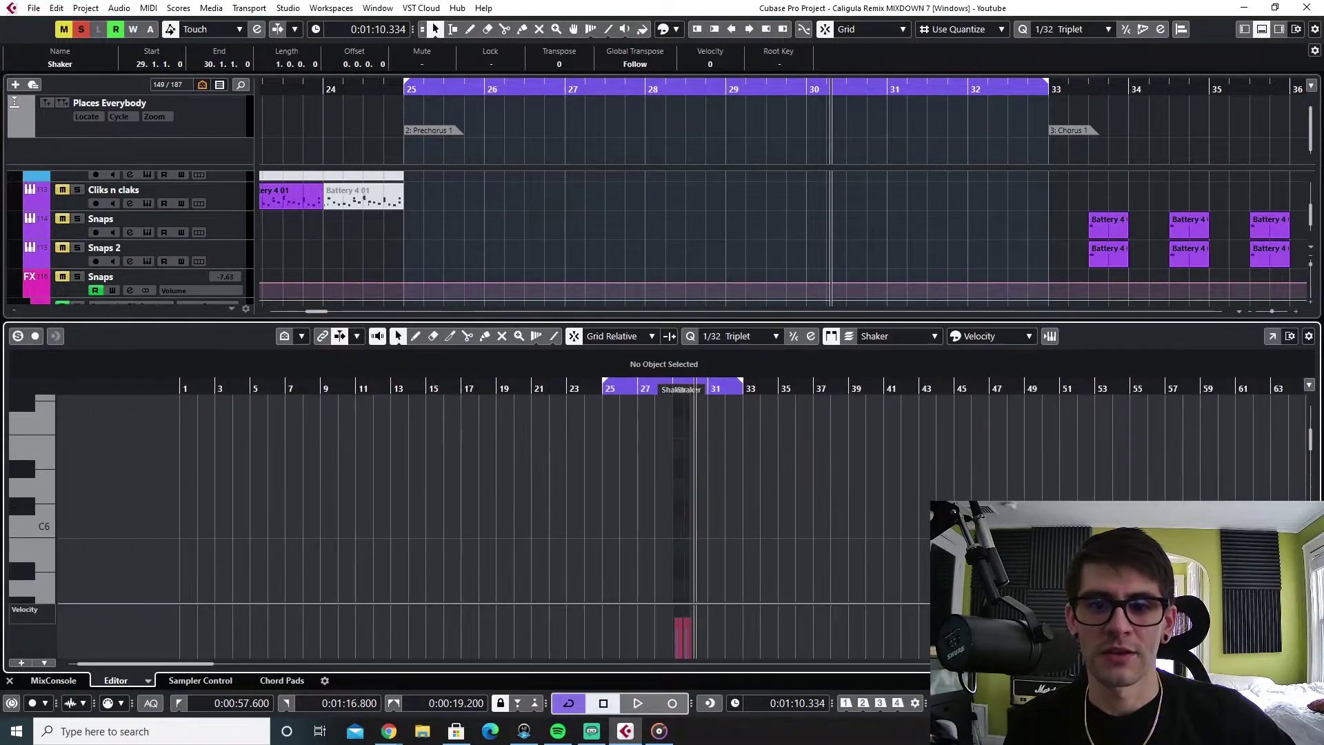
key(h)
key(h)
key(h)
key(h)
key(space)
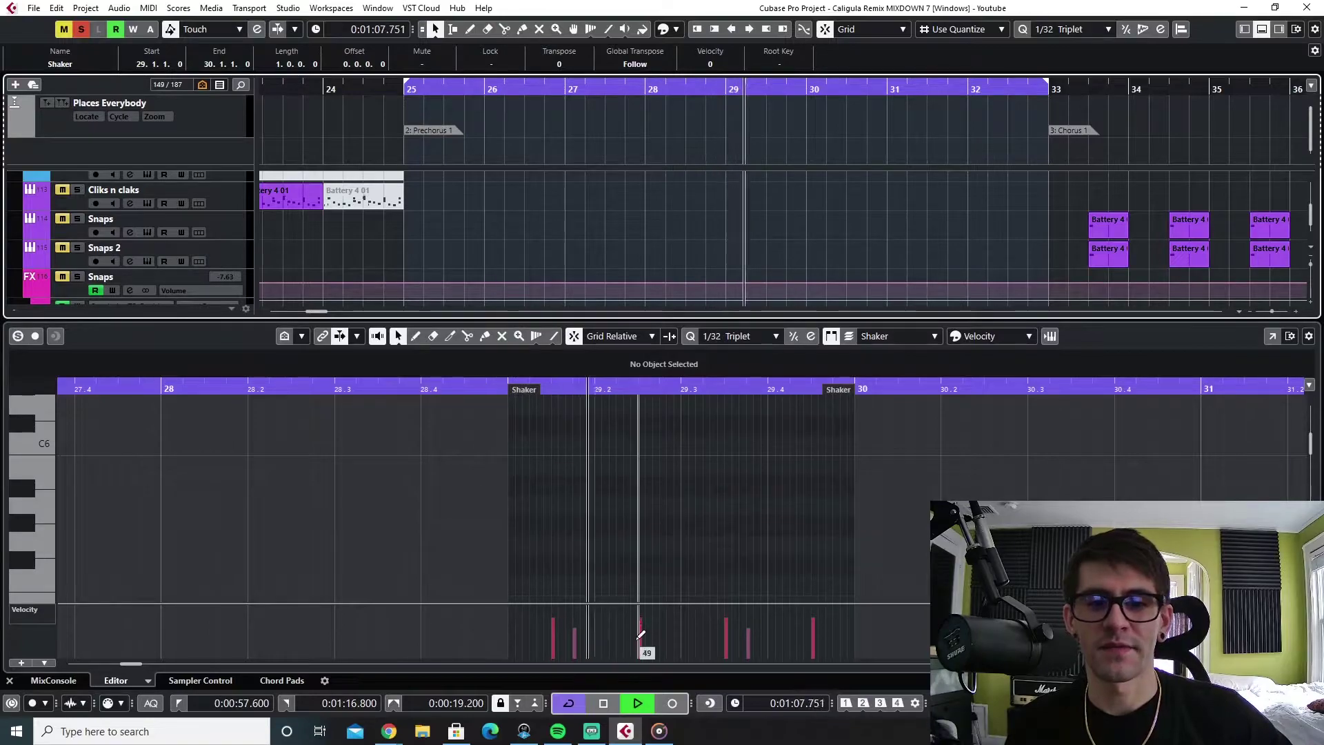
key(ctrl+alt+e)
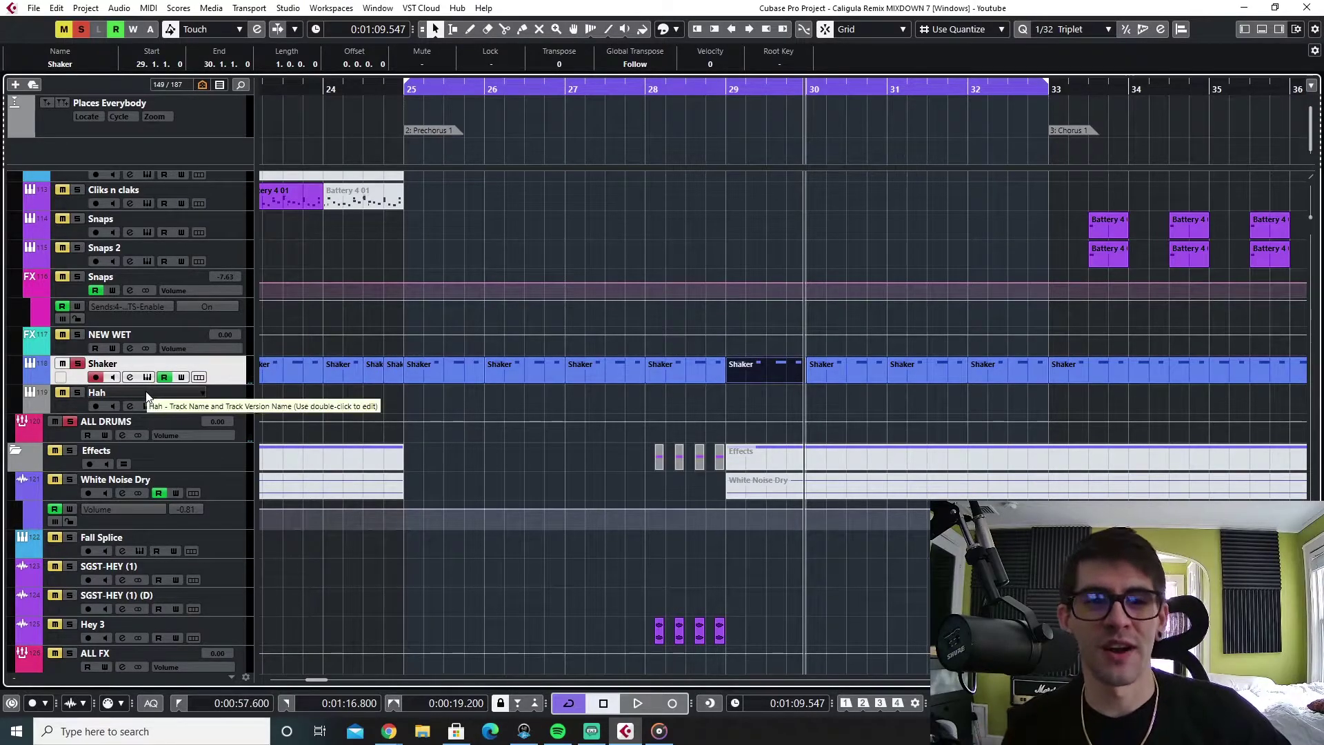
click(81, 29)
Solo the Housey, Housey R, Housey L and House bass Versey tracks, play them from bar 25, and stop playback
scroll(391, 492, up, 15)
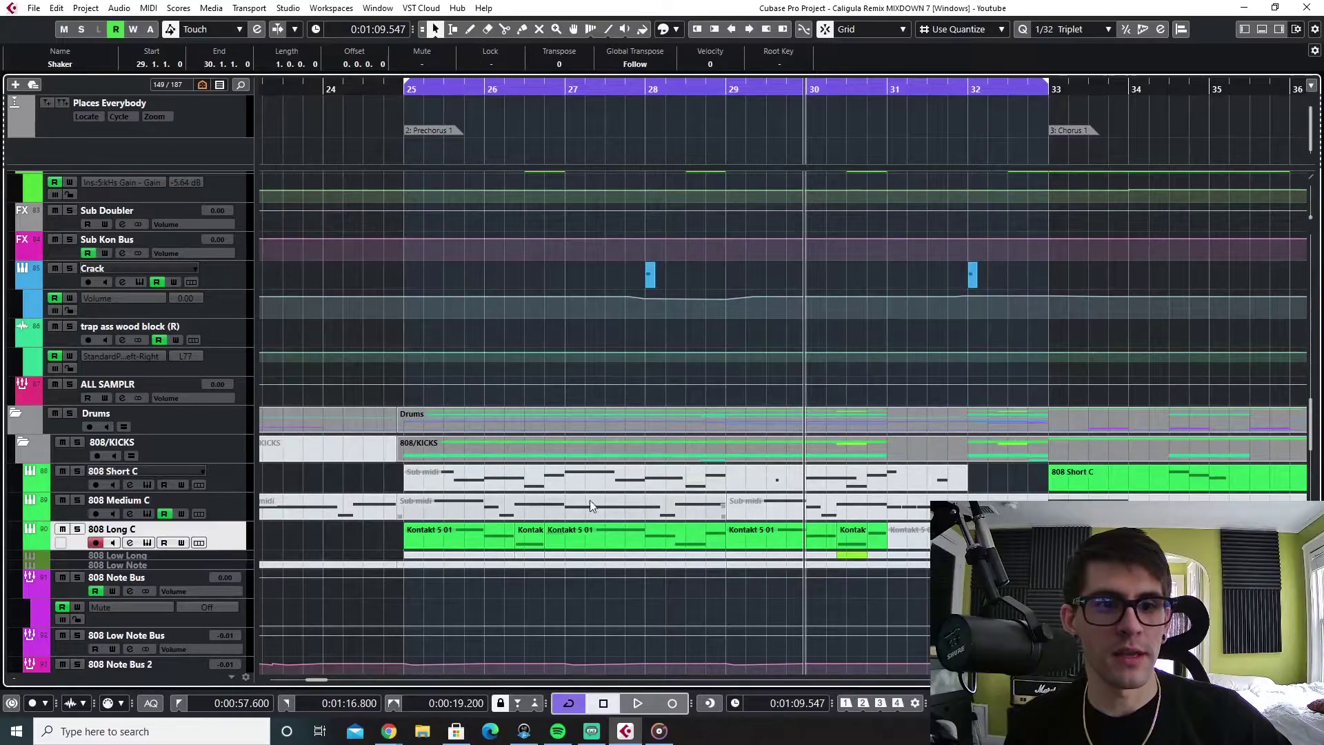
scroll(454, 535, up, 10)
scroll(428, 436, down, 5)
click(236, 258)
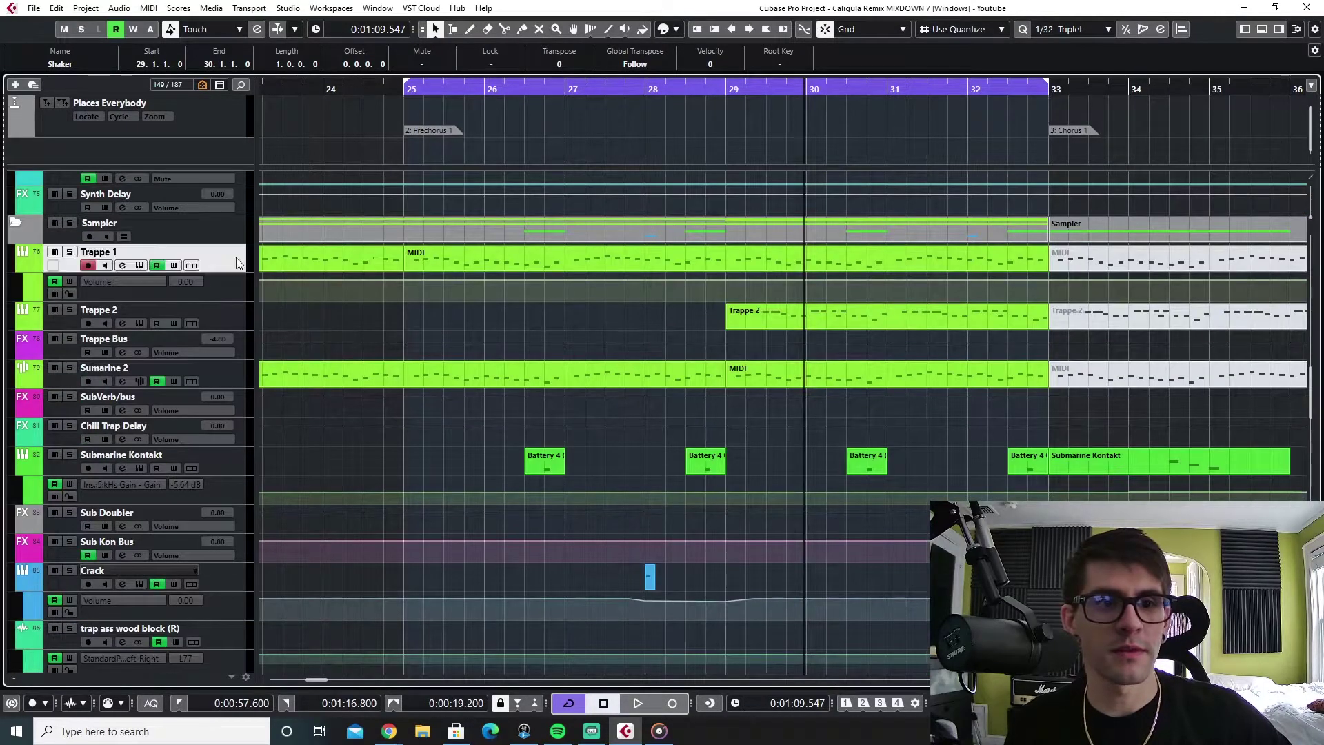
scroll(236, 258, up, 13)
click(200, 423)
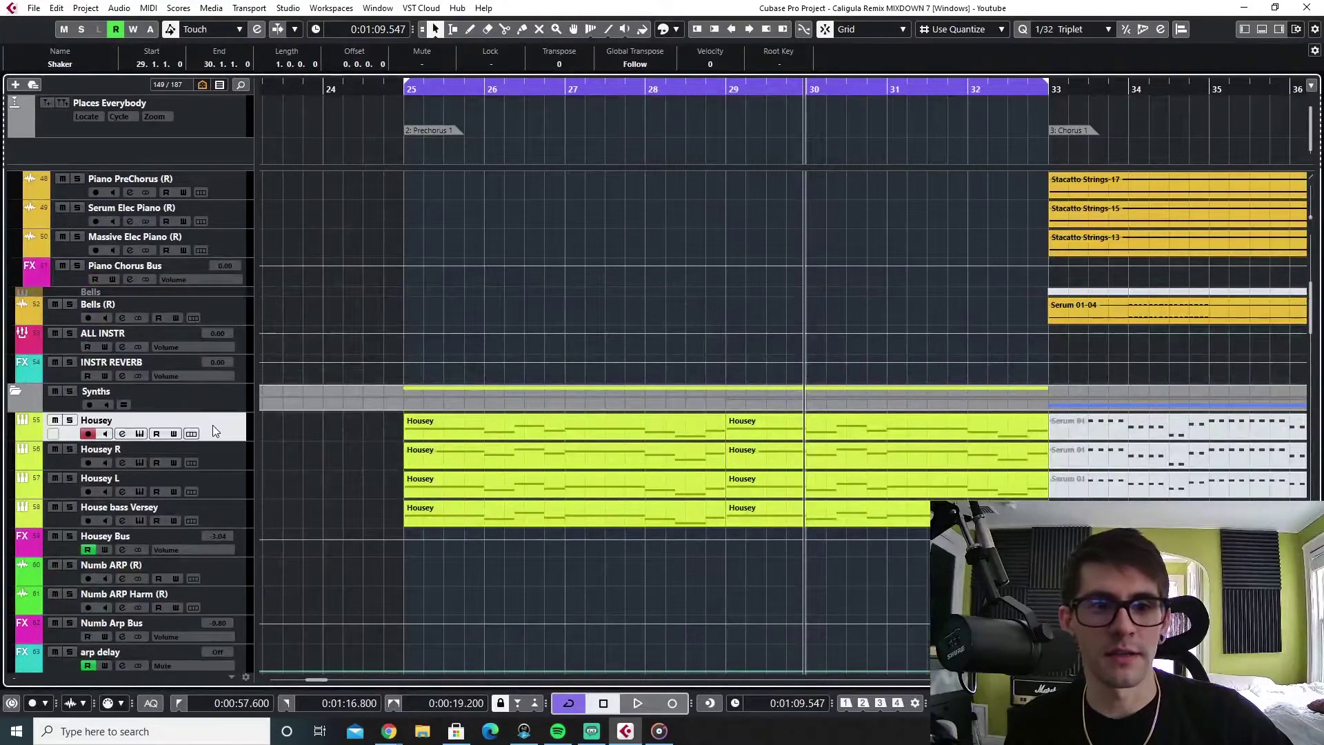
click(70, 420)
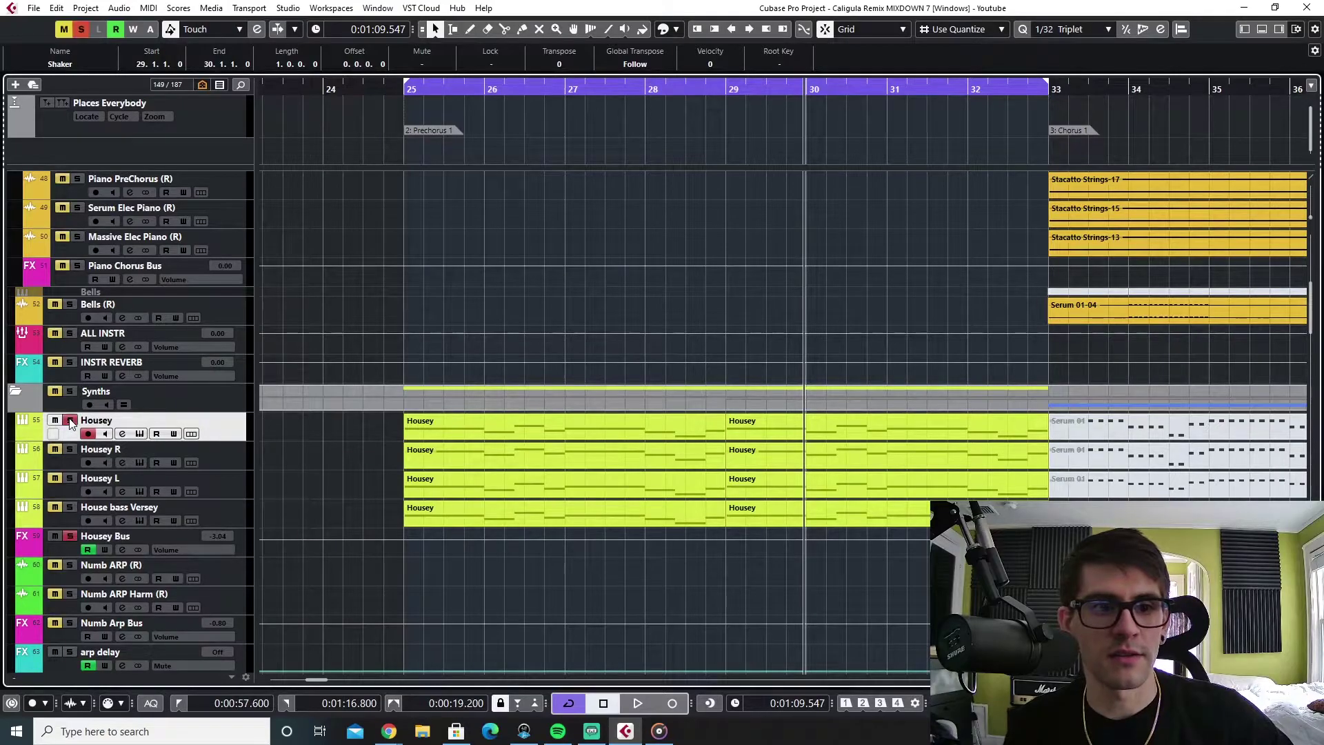
click(69, 478)
key(space)
click(466, 420)
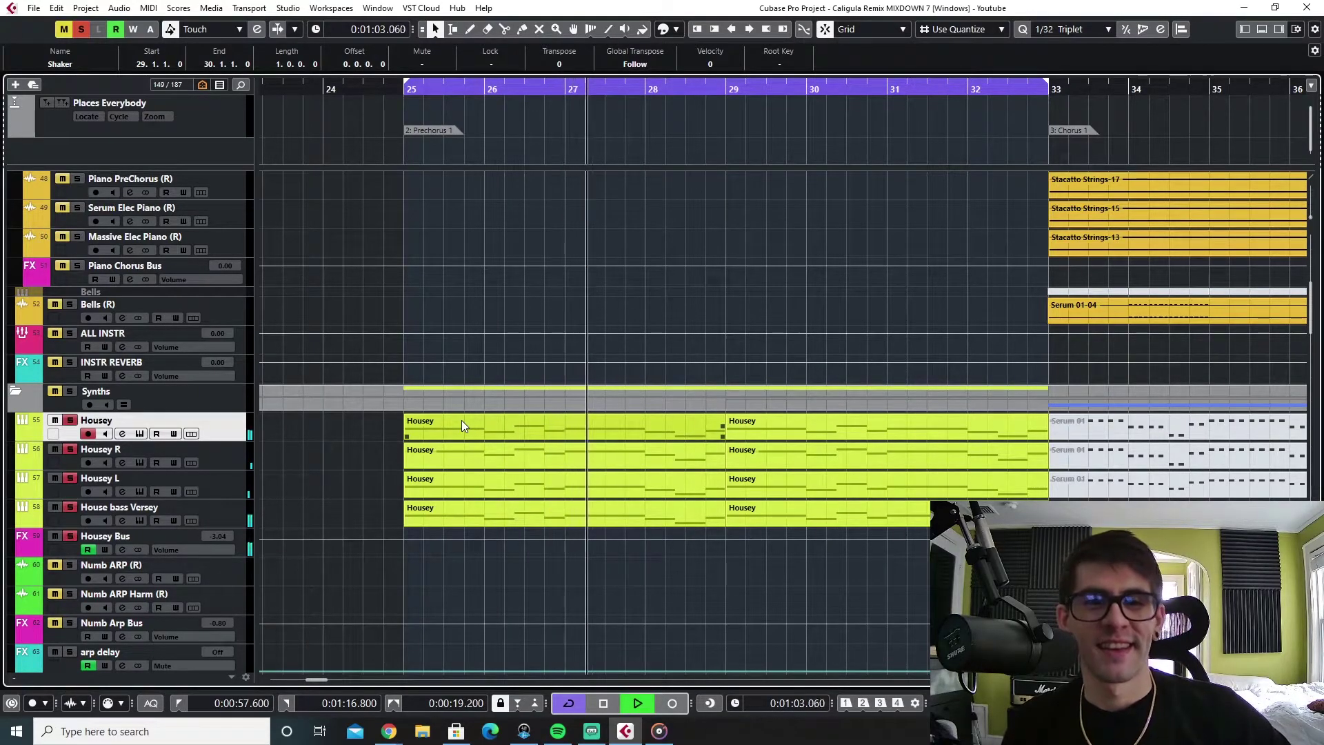
click(535, 384)
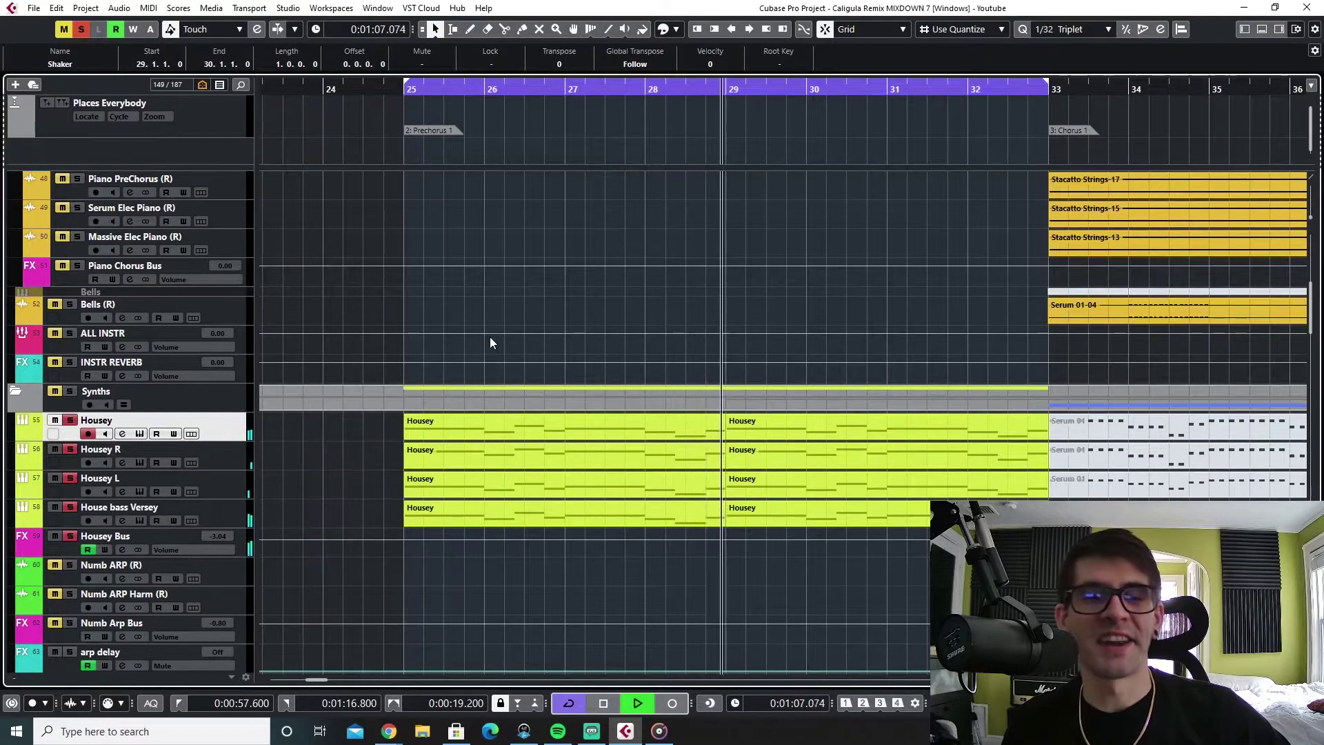
key(space)
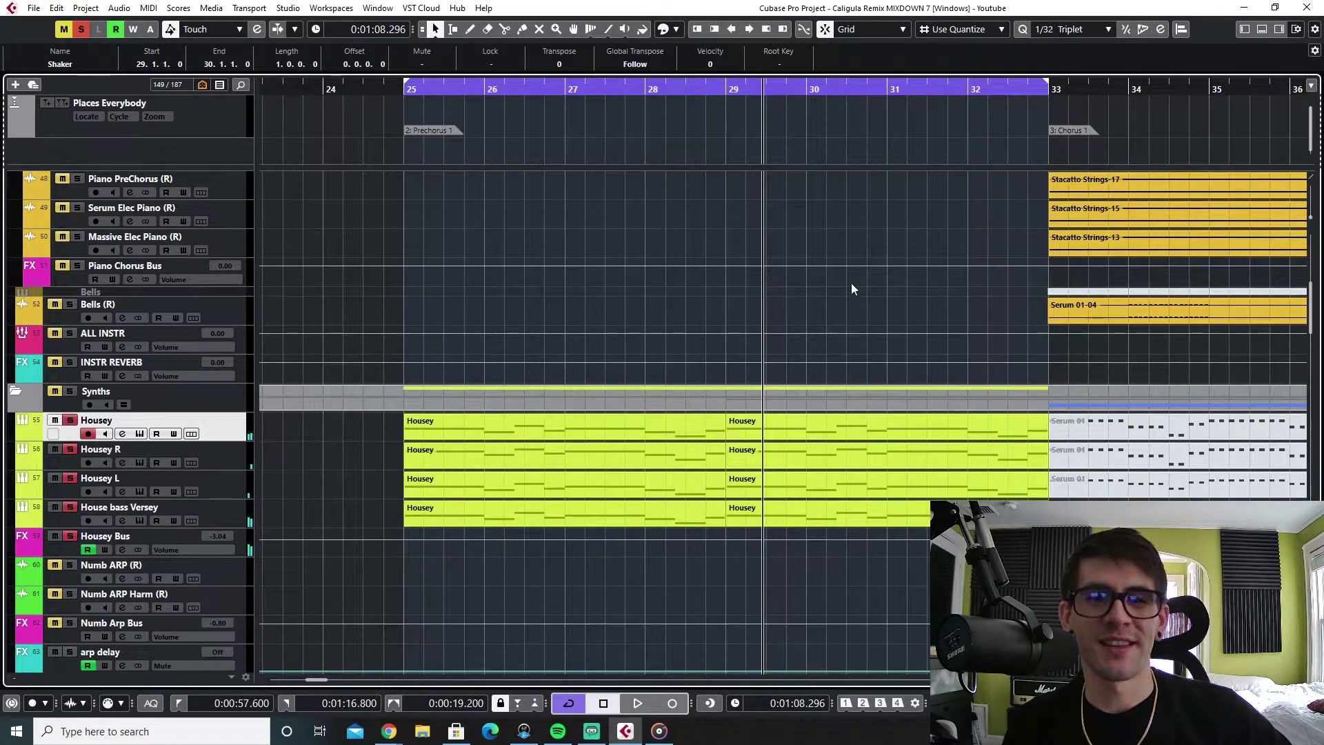
Move the playback position to the middle of bar 25 and open the Serum instrument on House bass Versey
click(402, 88)
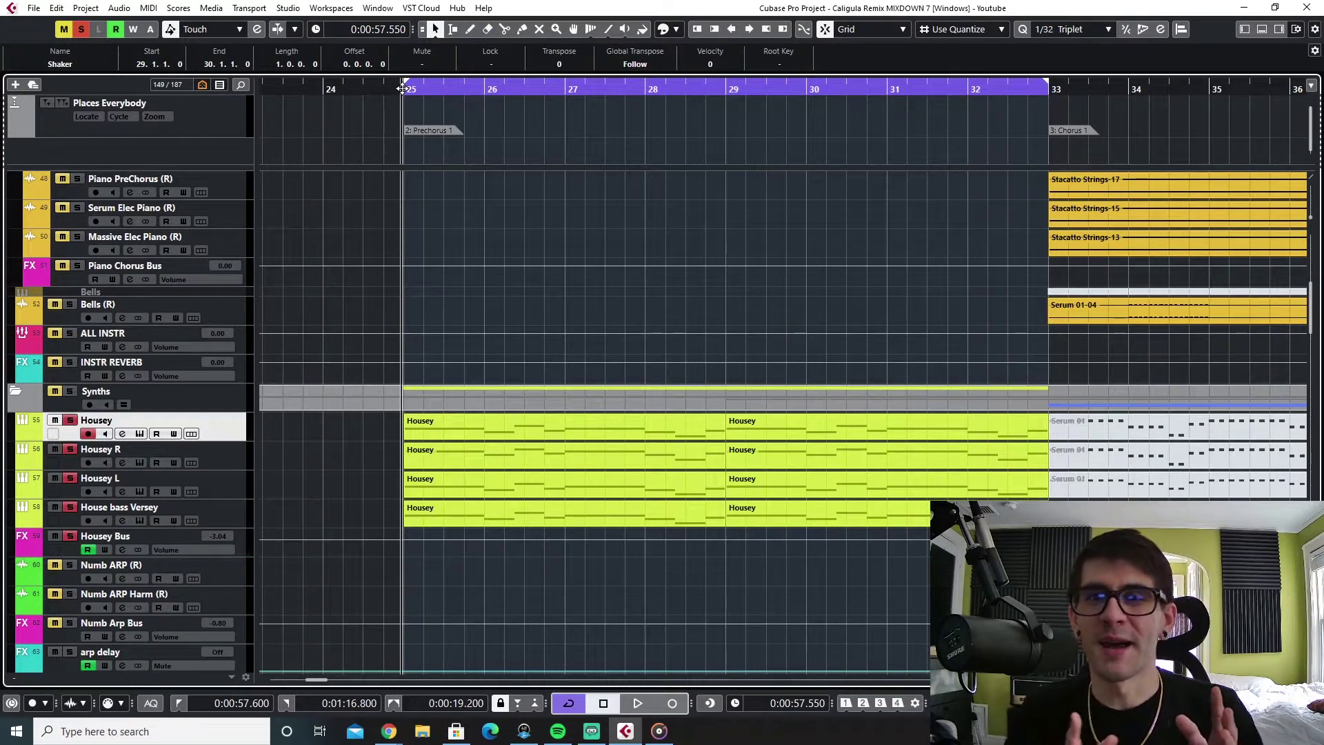
click(441, 90)
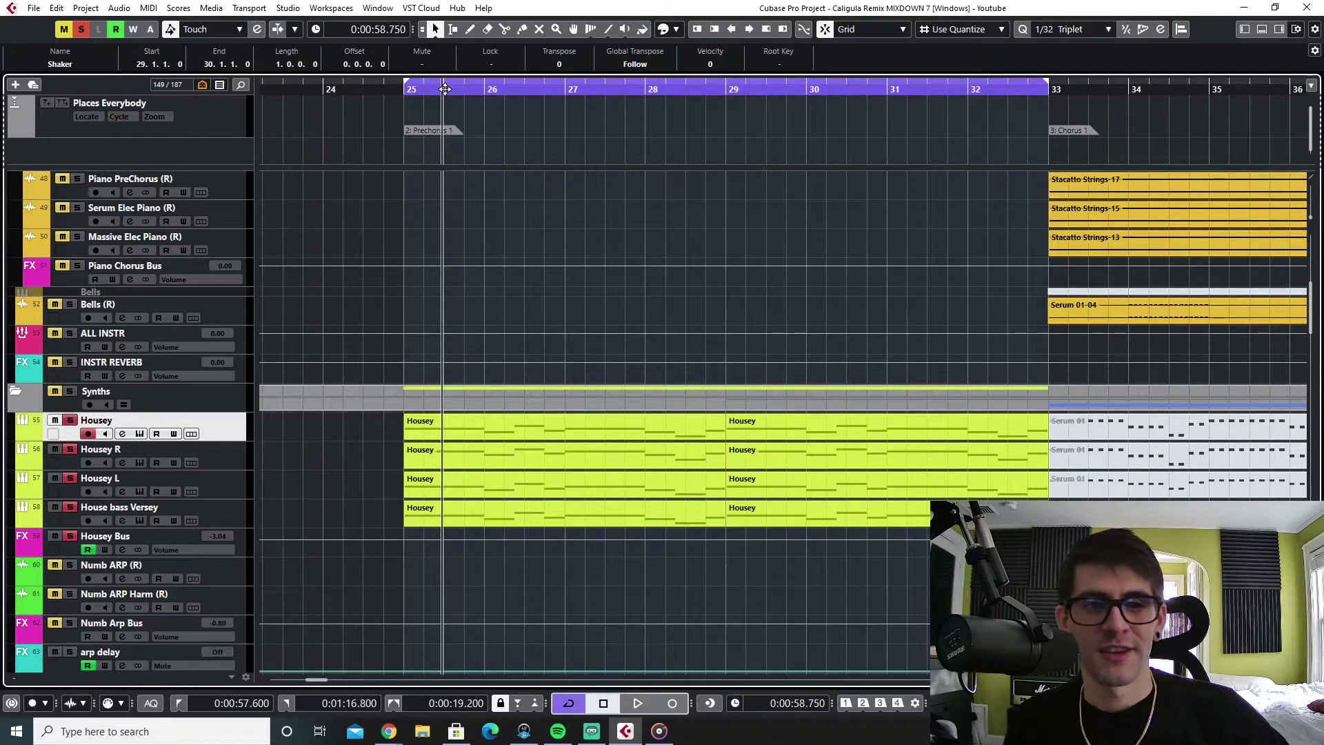
click(140, 520)
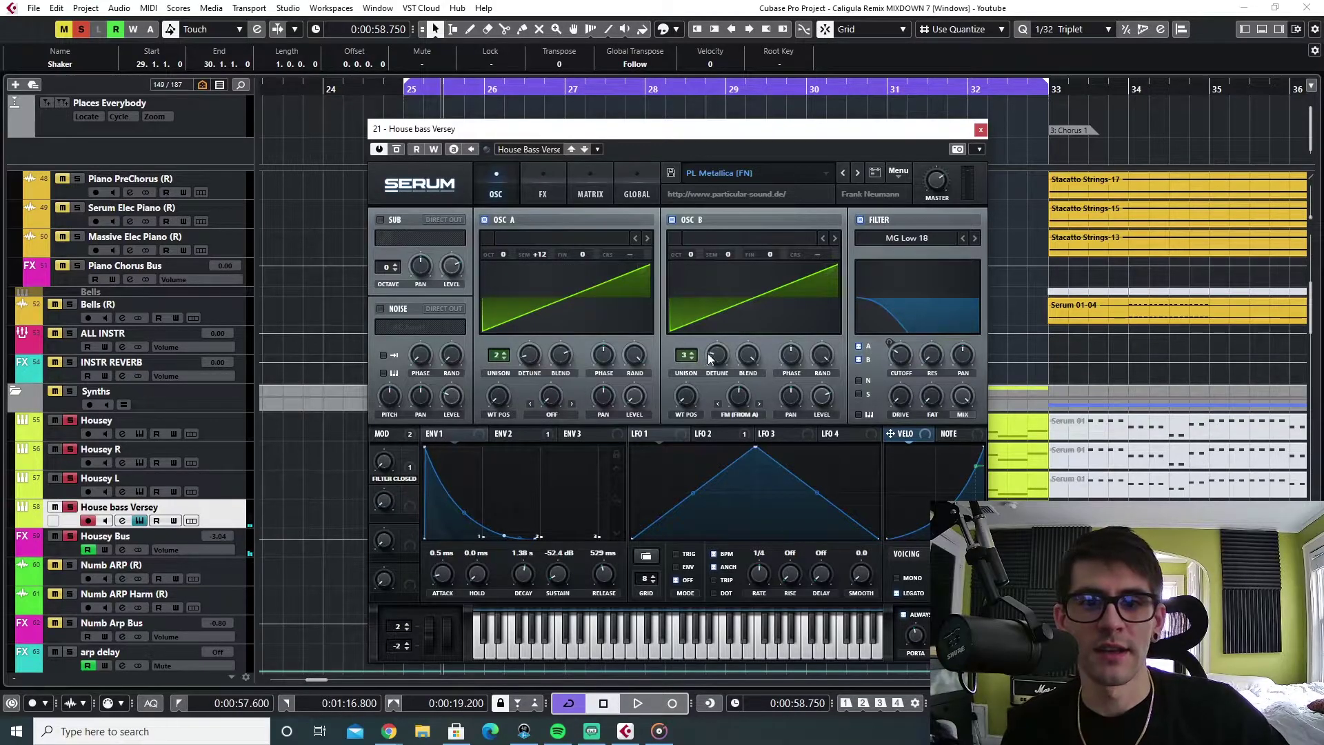
mouse_move(713, 355)
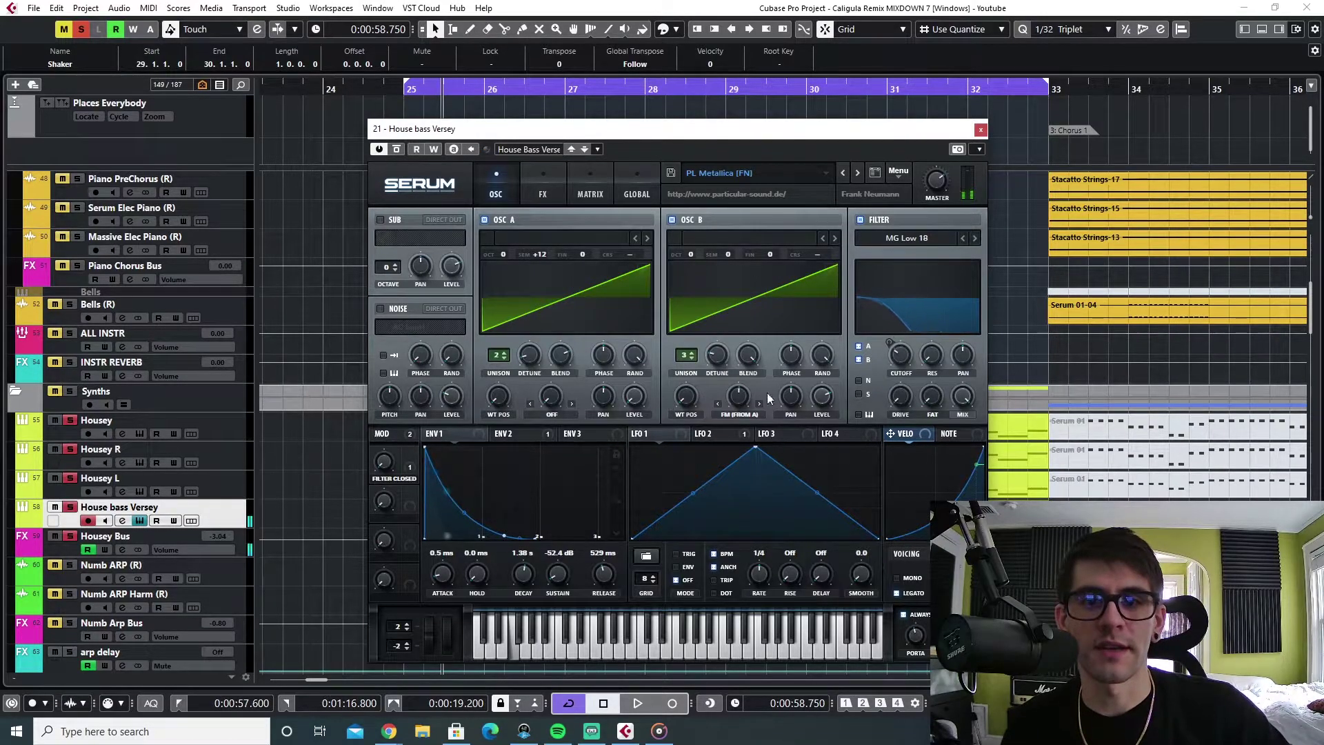
Compare the House bass Versey sound with Serum's filter off and on, and show Envelope 2
click(861, 219)
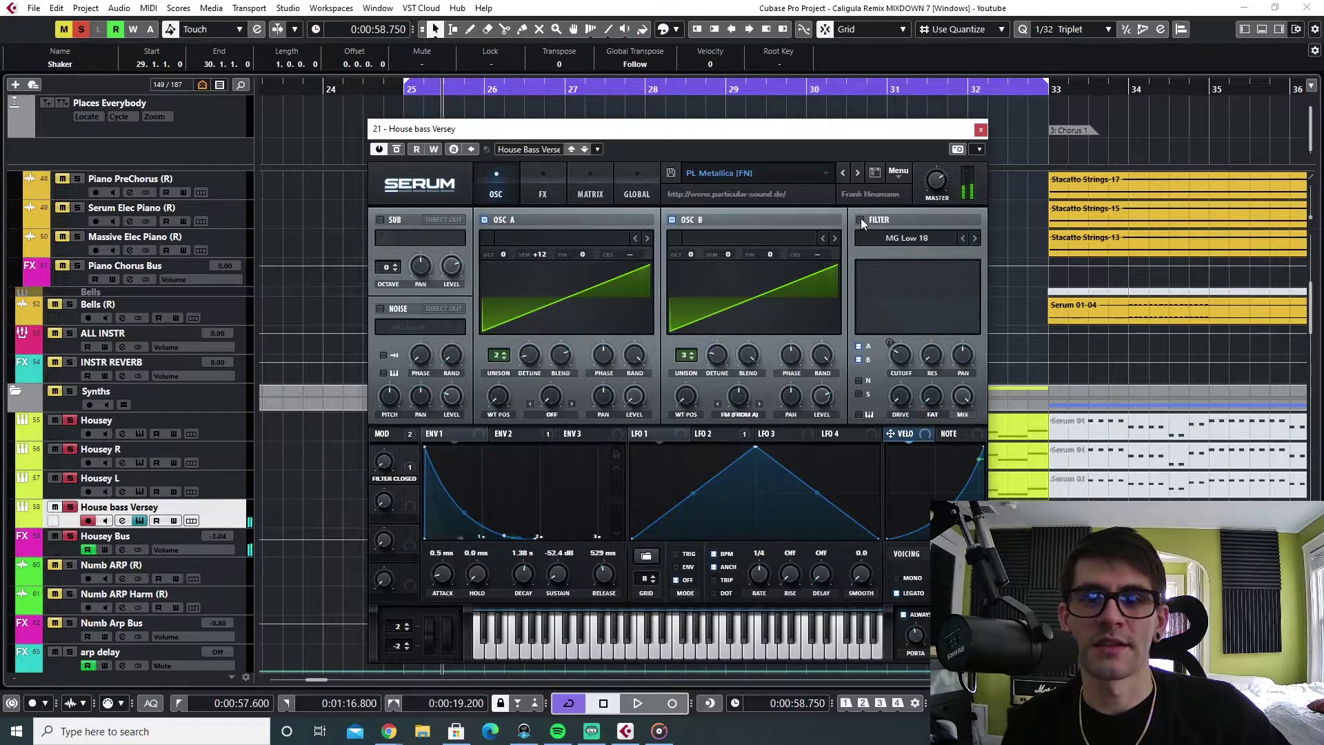
click(860, 219)
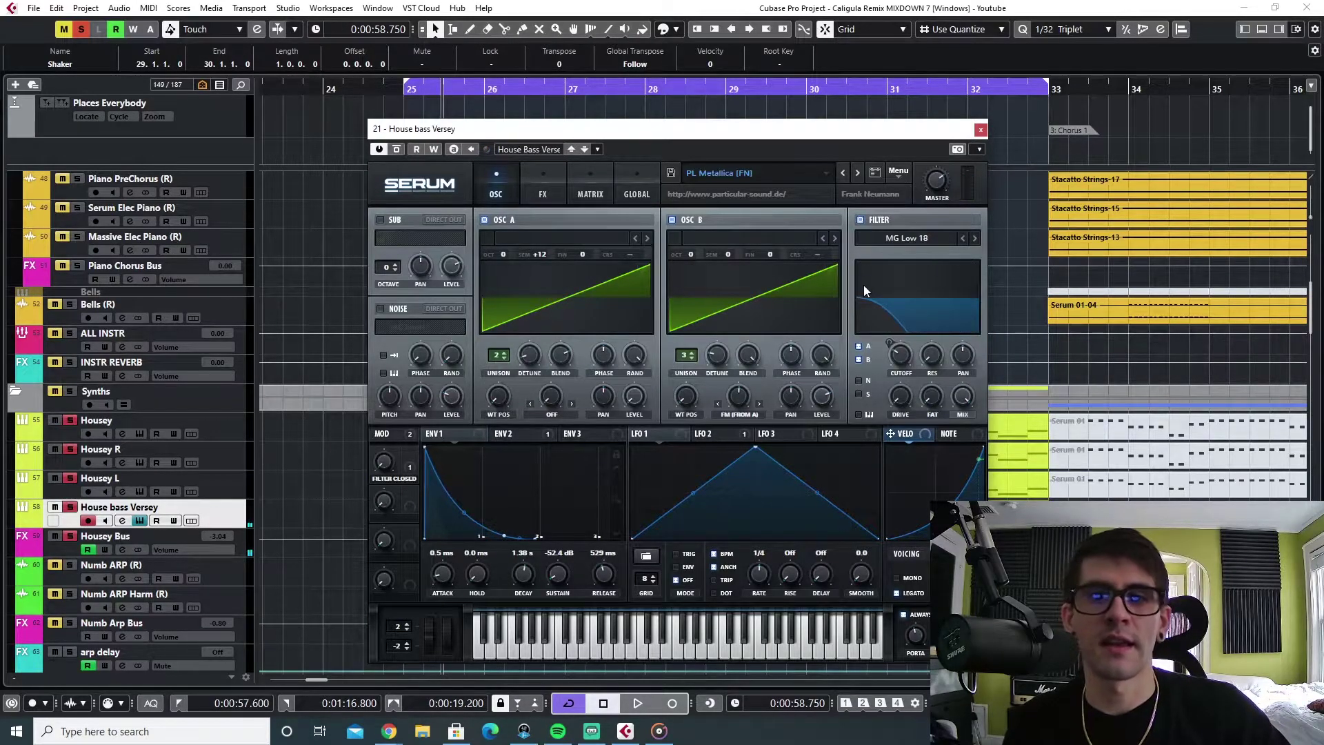
click(899, 221)
click(860, 220)
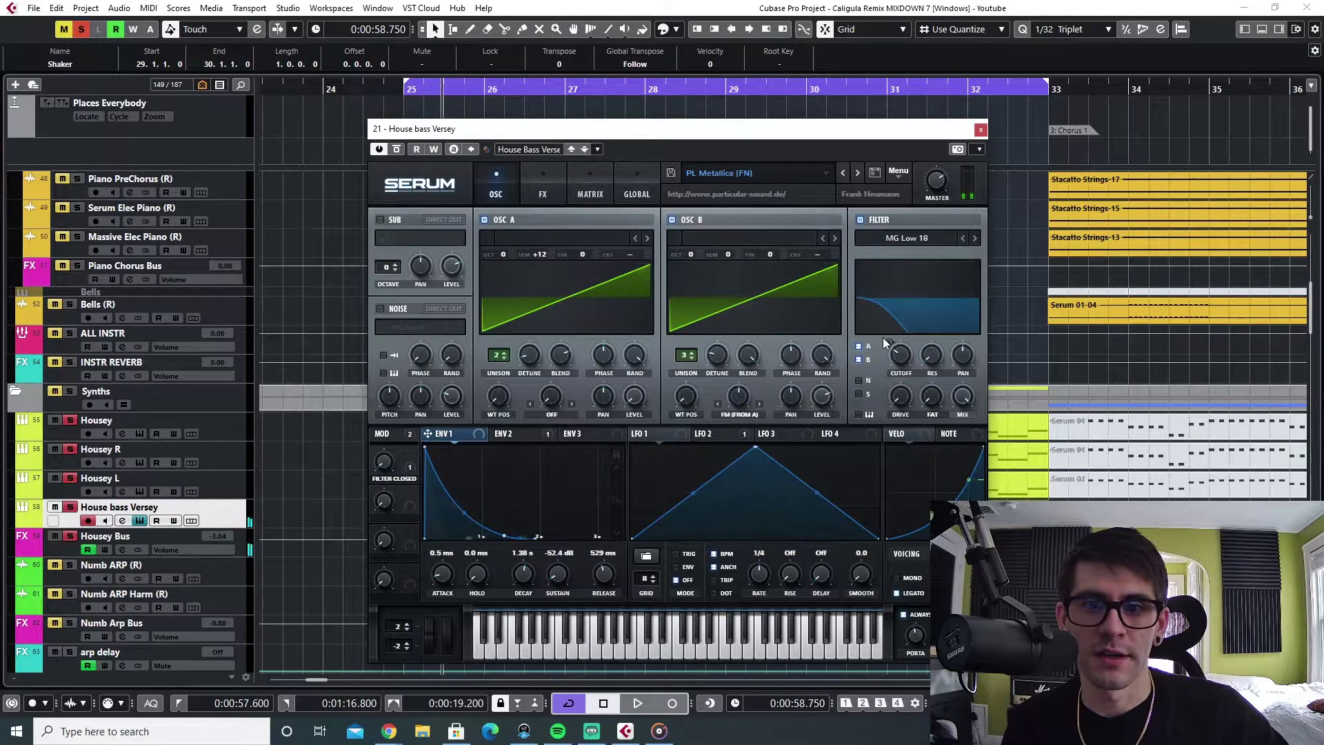
click(507, 436)
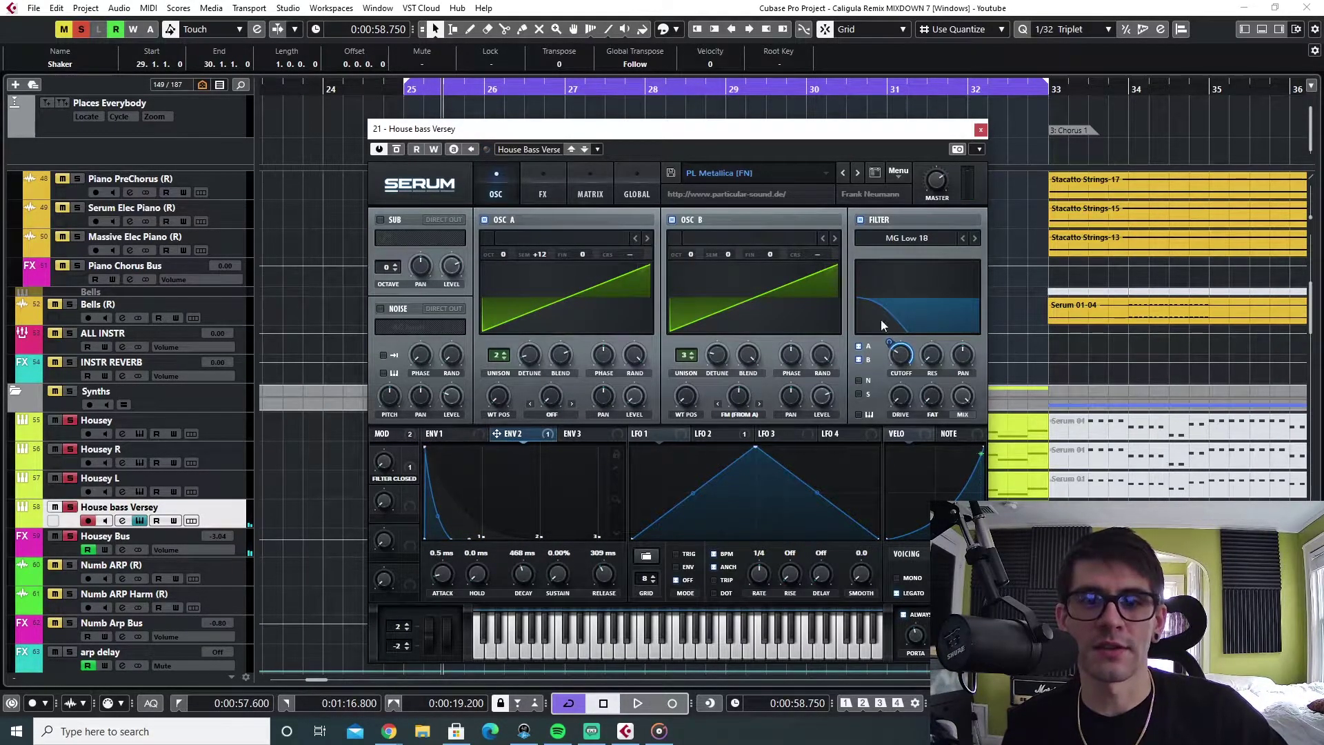
Isolate Serum's oscillator A and then oscillator B to compare their sounds
click(673, 218)
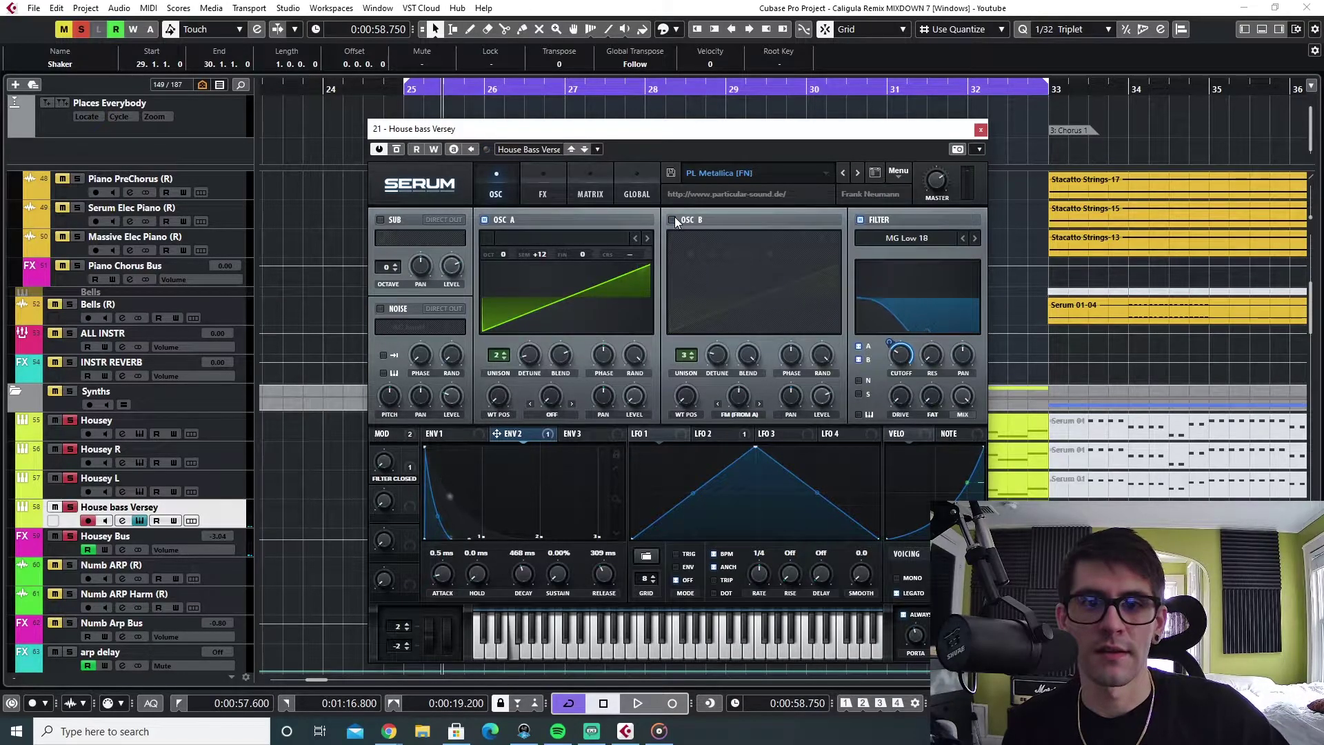
click(484, 220)
click(670, 219)
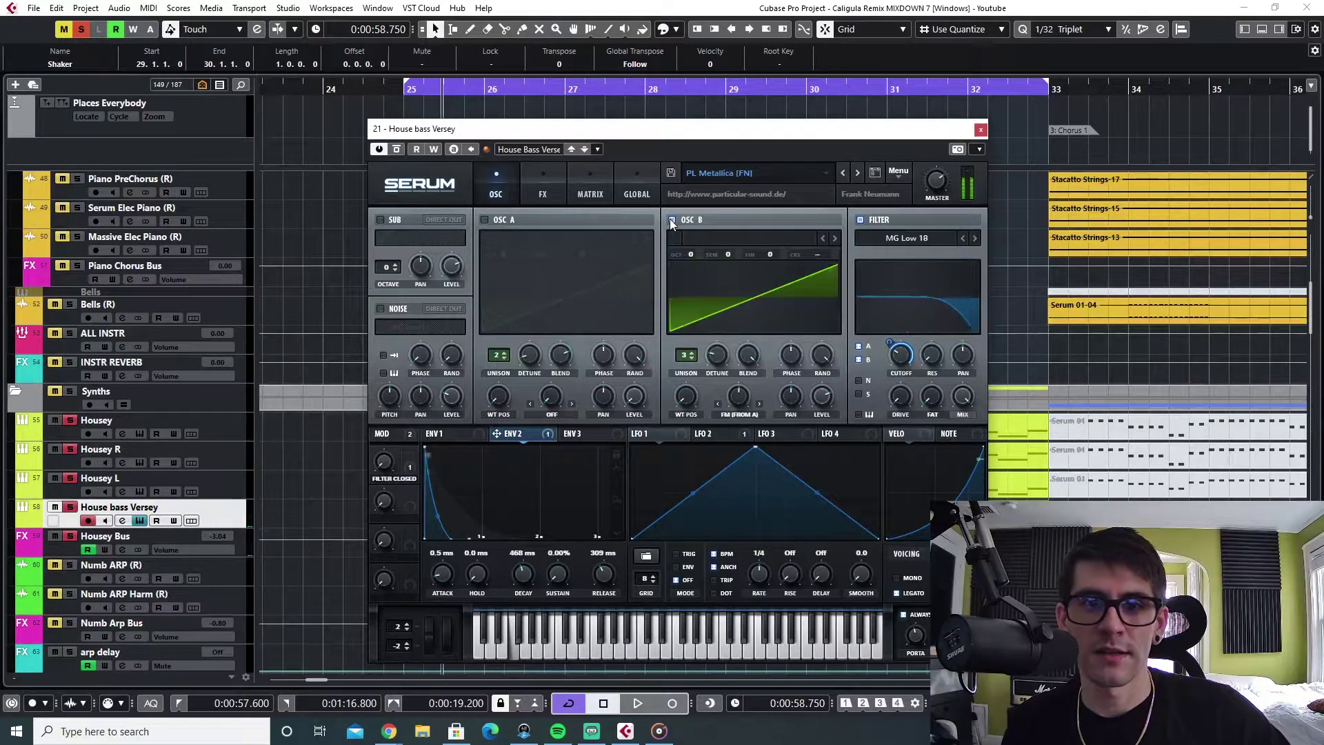
Switch Serum's oscillator A back on and check the unison detune of oscillators A and B
click(484, 220)
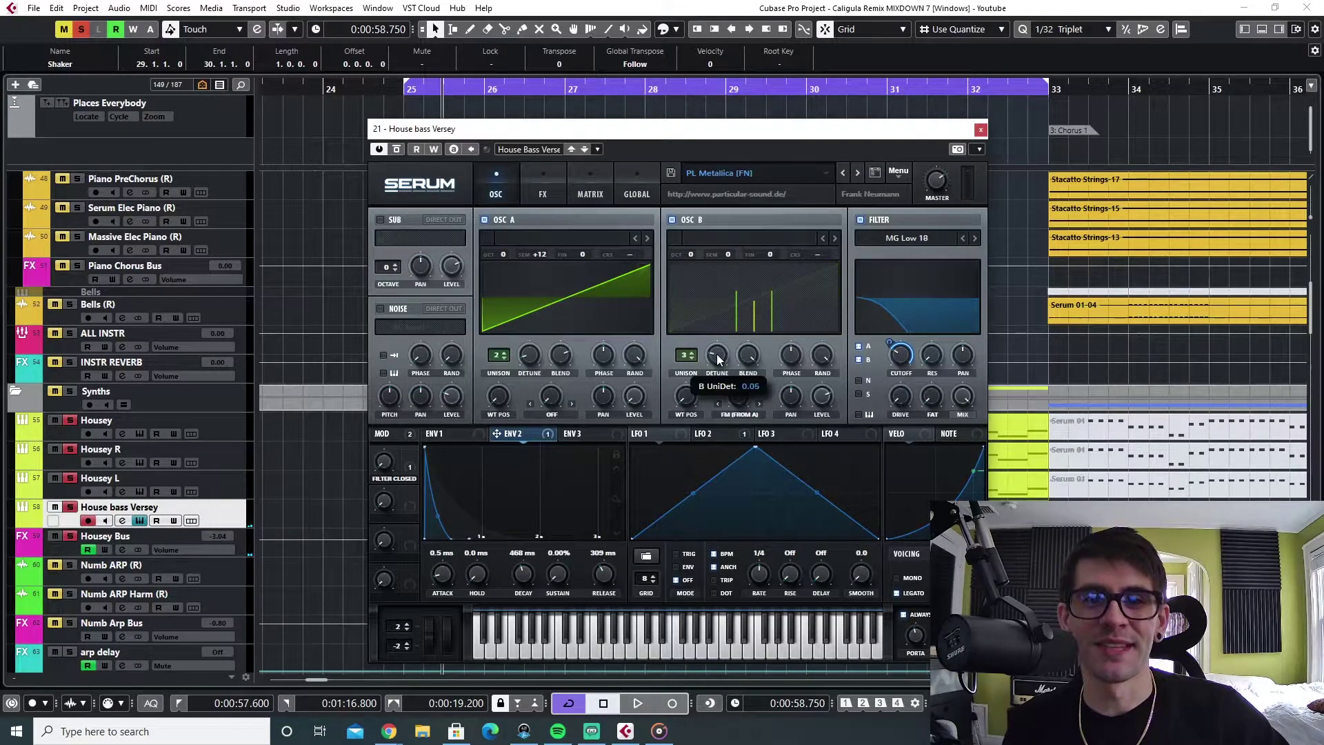
mouse_move(529, 357)
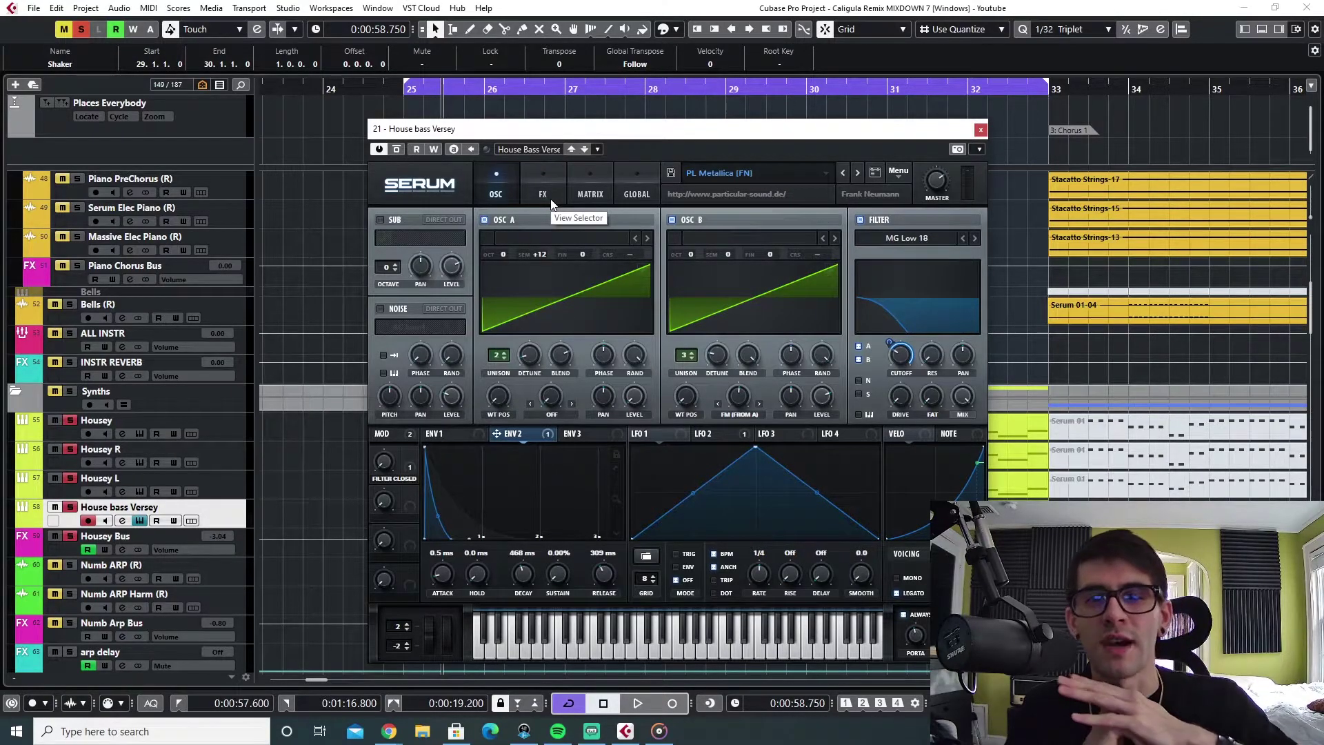
click(711, 356)
click(524, 356)
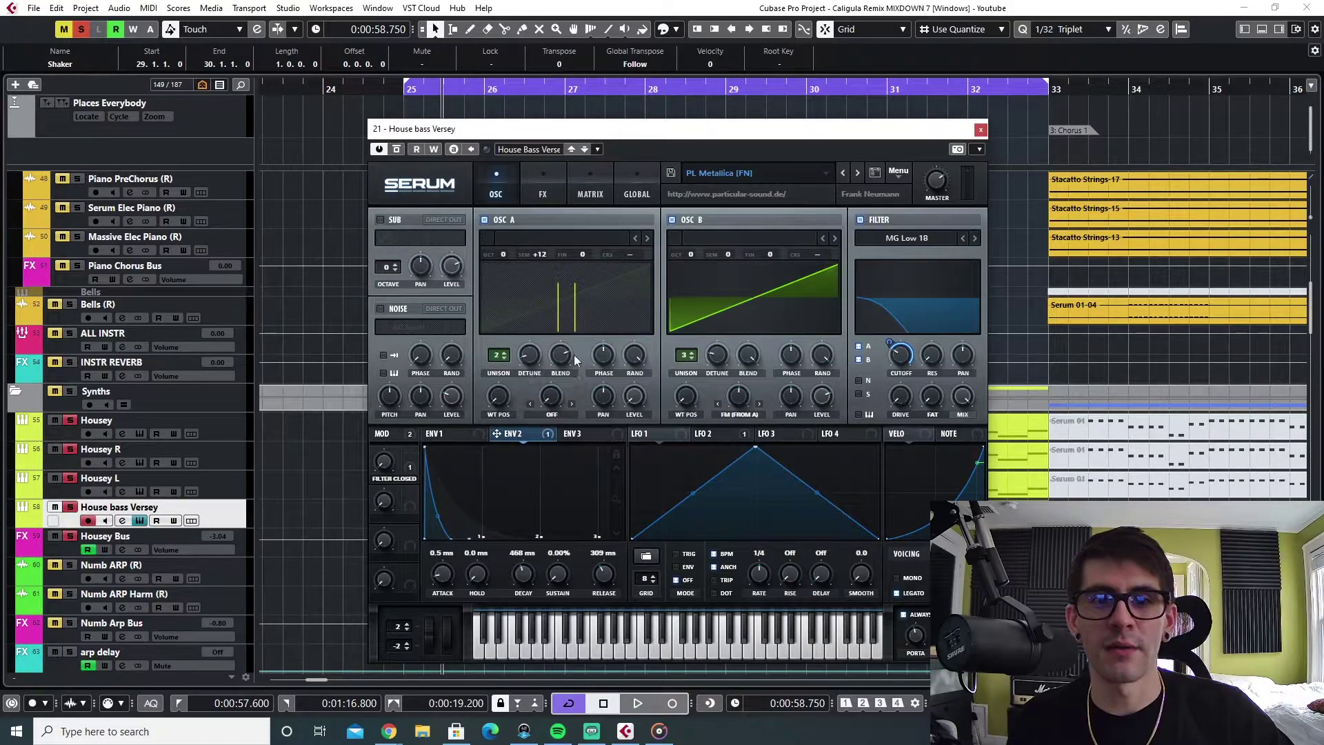
click(711, 355)
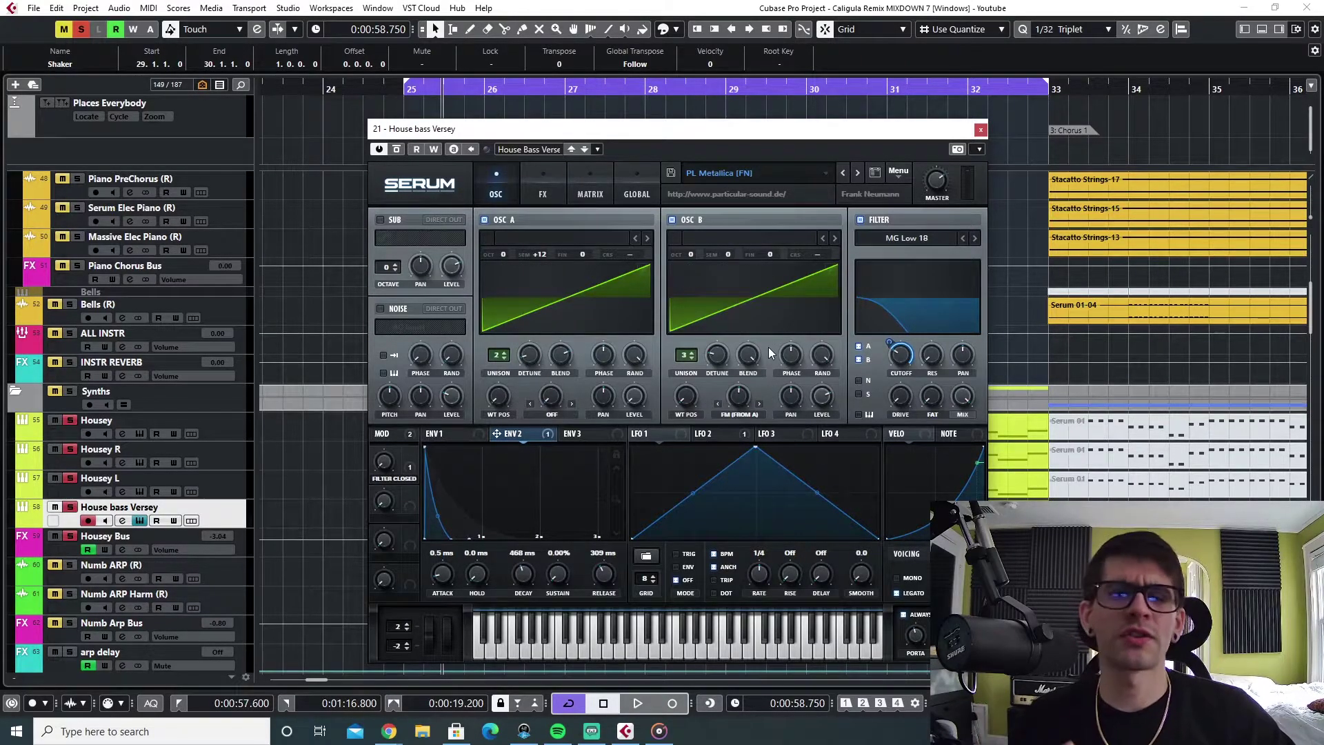
Compare the House bass Versey sound with Serum's Compressor effect off and on, and close the instrument
click(545, 193)
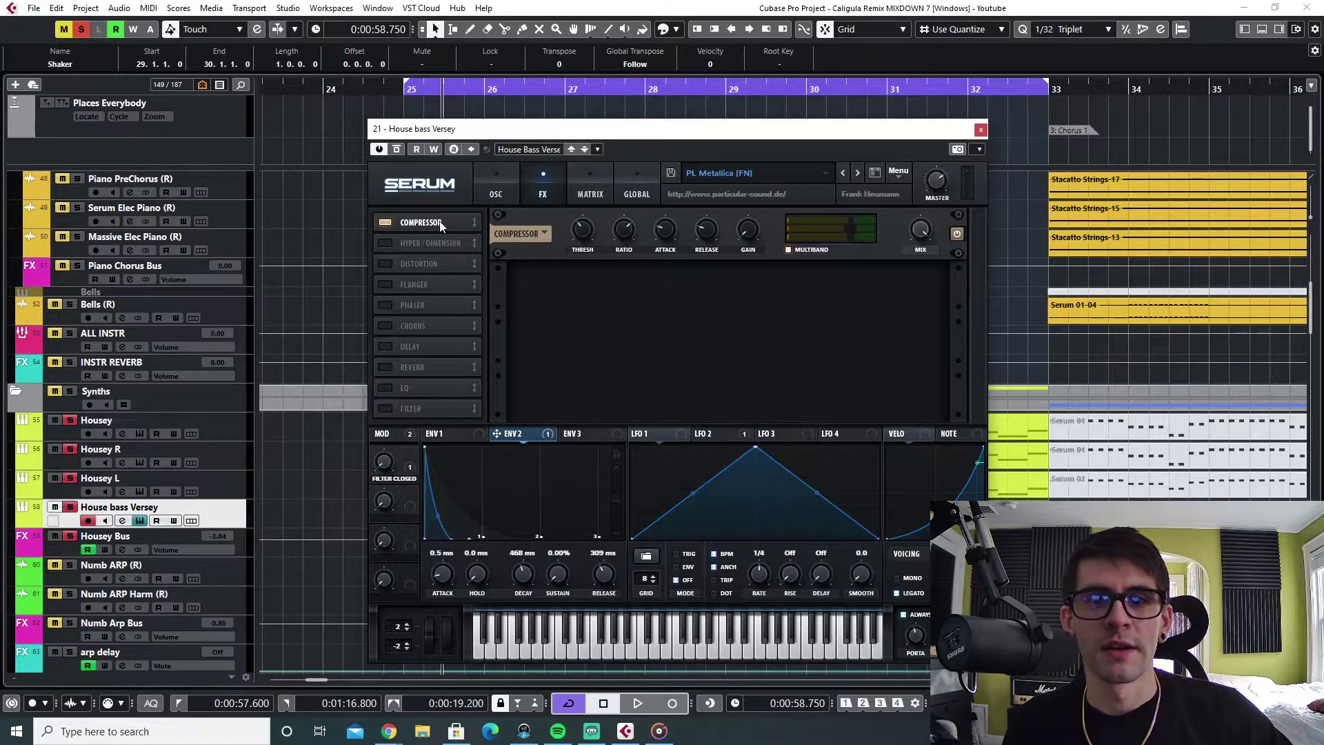
click(385, 222)
click(386, 222)
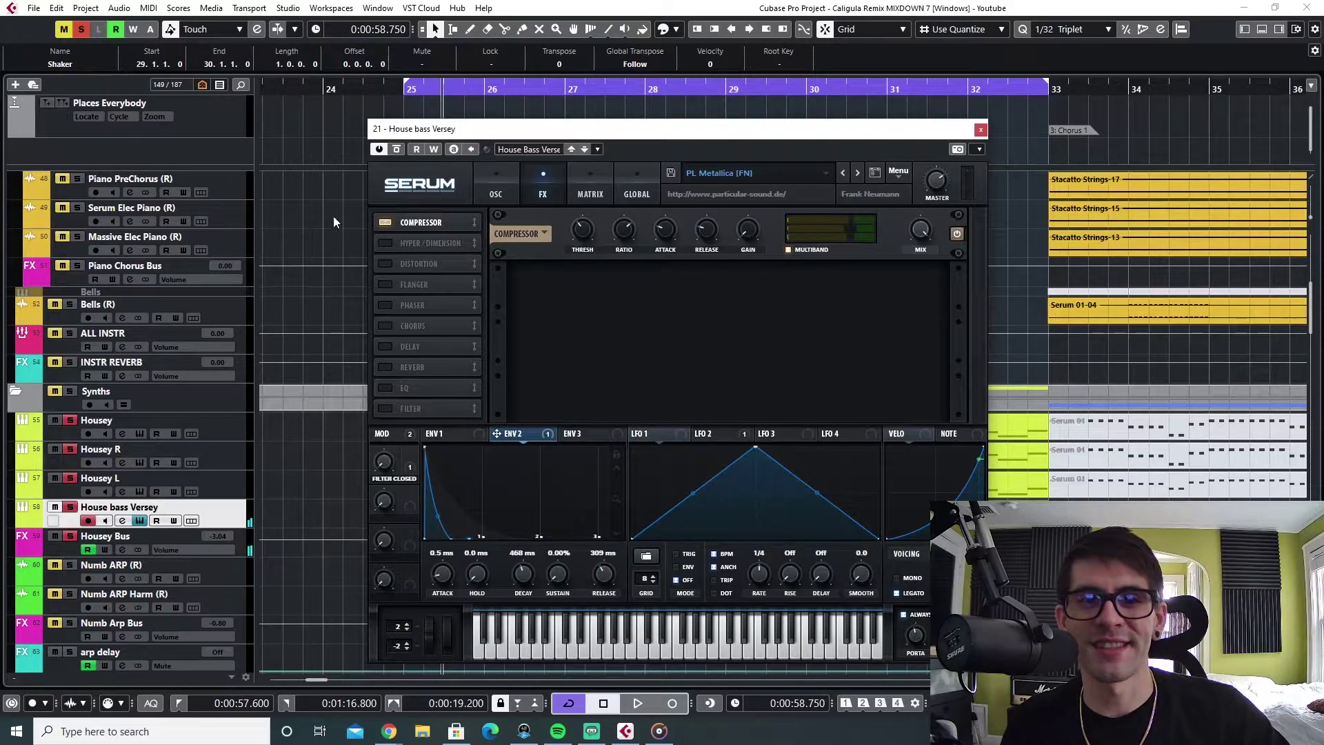
click(384, 222)
click(384, 222)
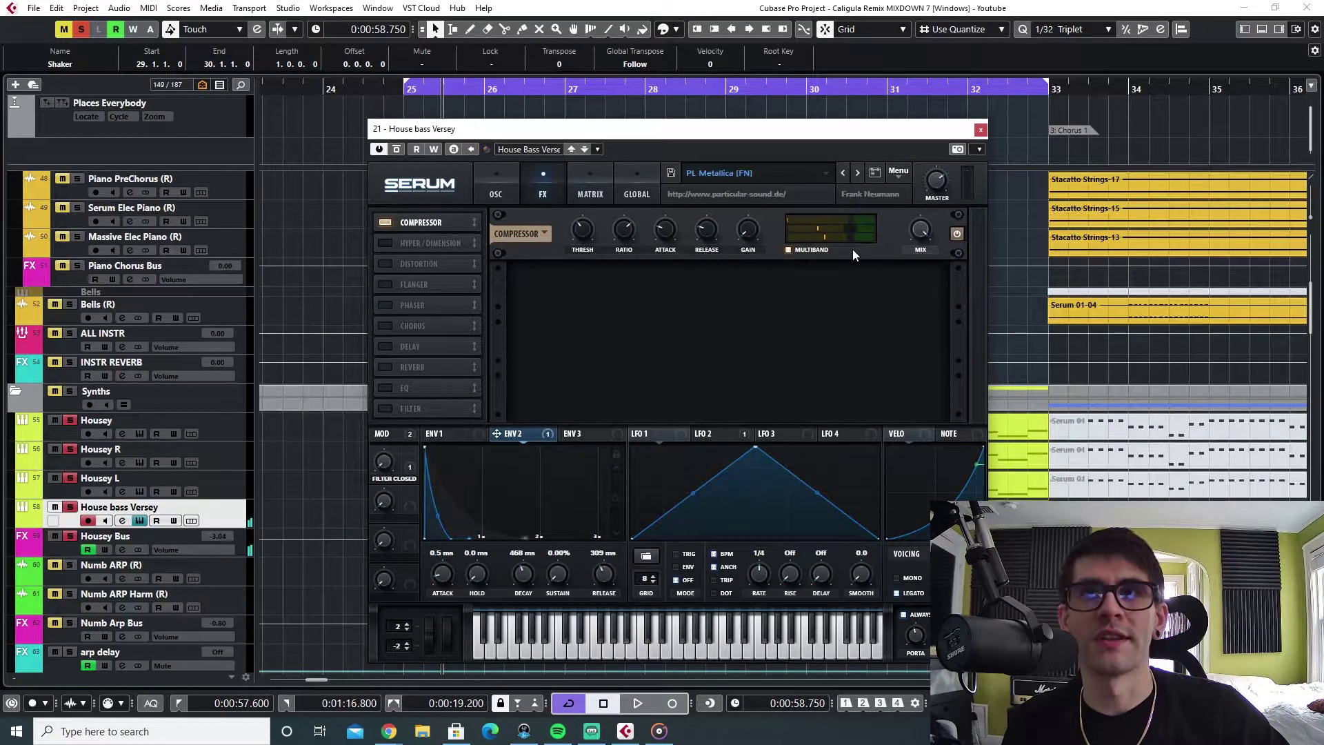
click(508, 192)
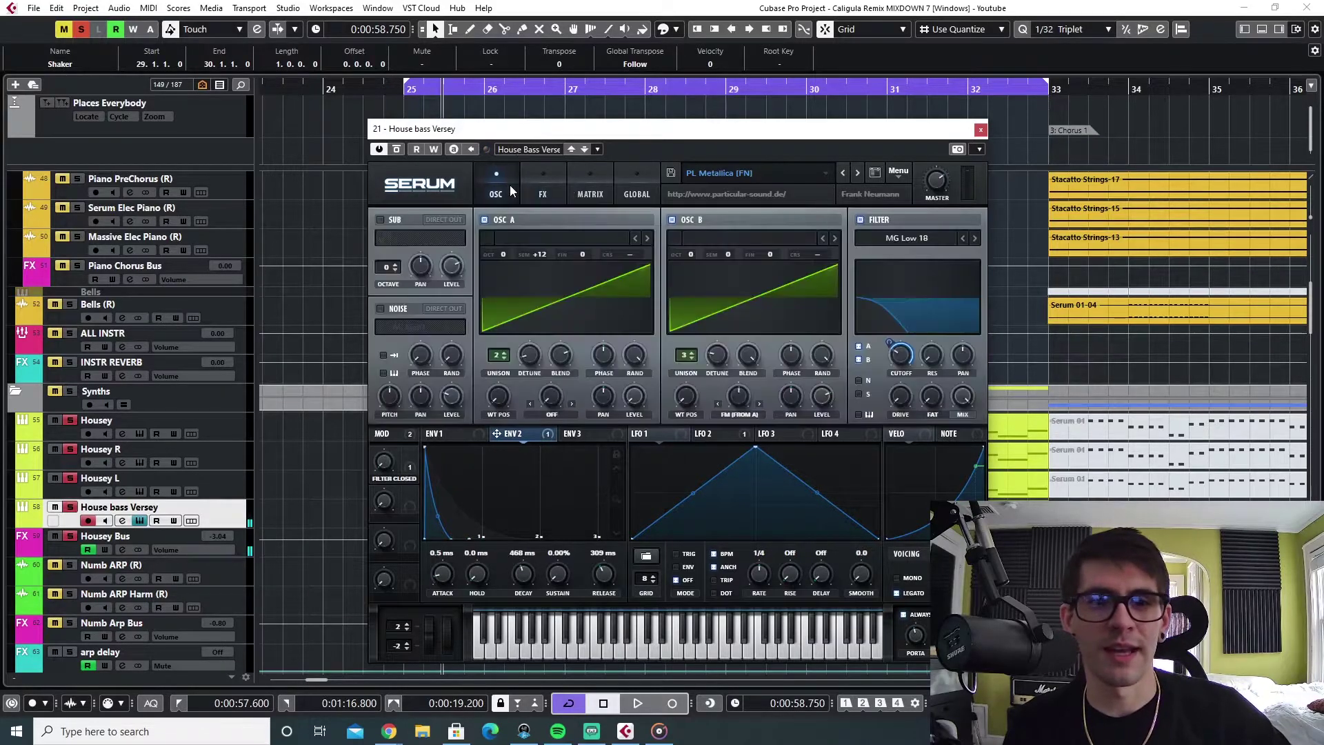
click(979, 130)
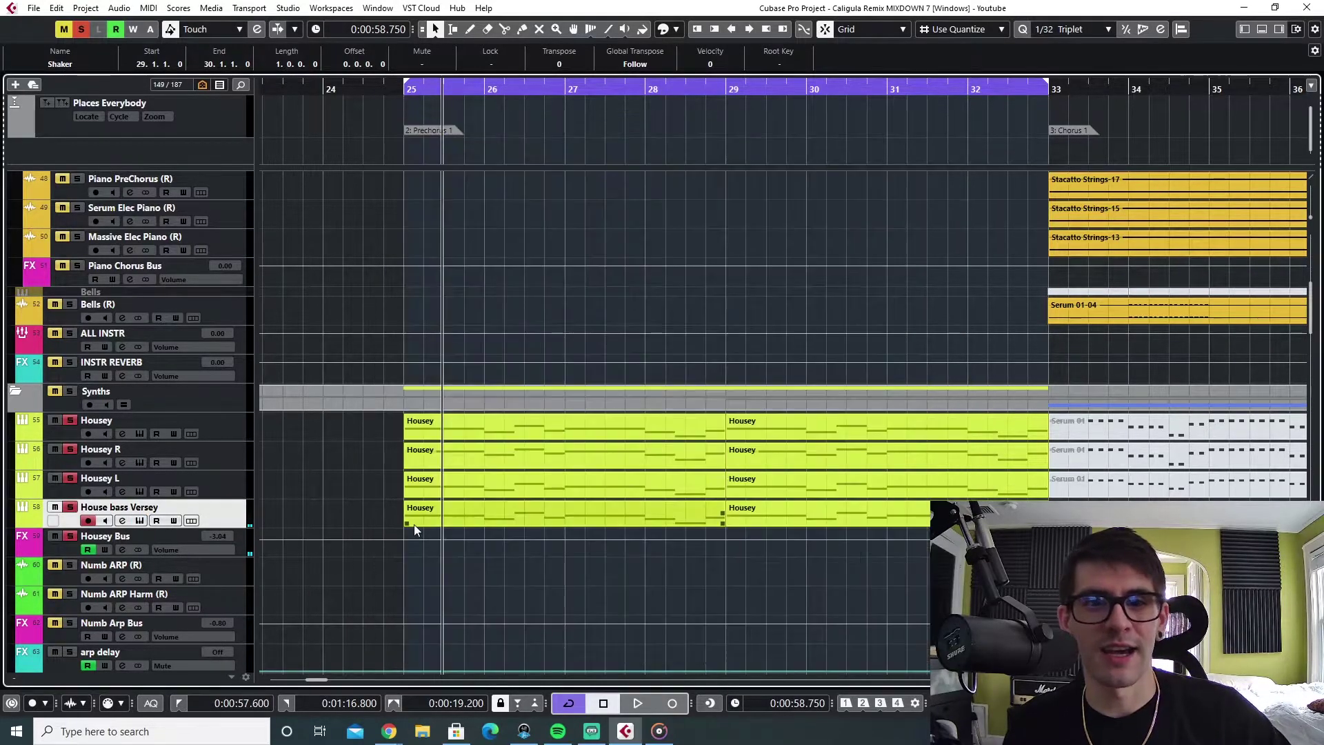
Clear all solo and mute states, solo the Housey track, and play it from bar 25
click(229, 496)
click(241, 465)
key(space)
click(64, 29)
click(81, 29)
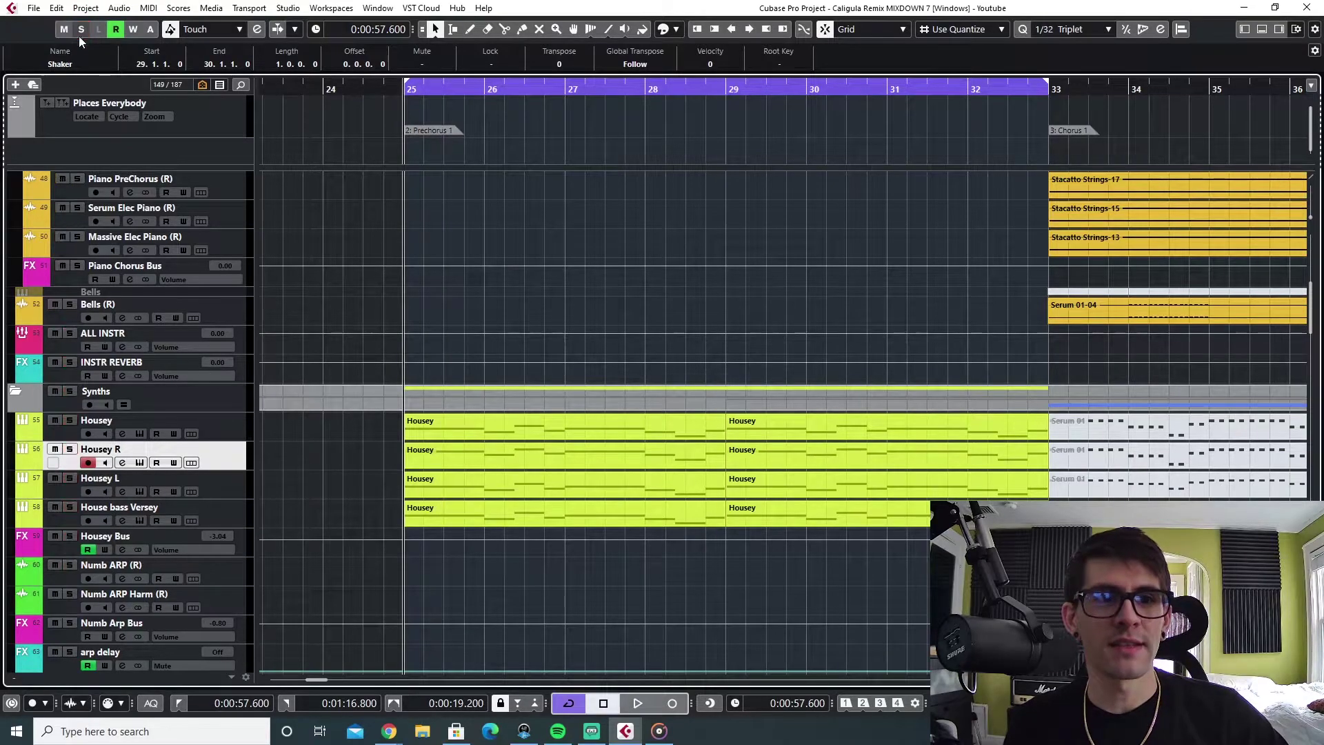
click(233, 422)
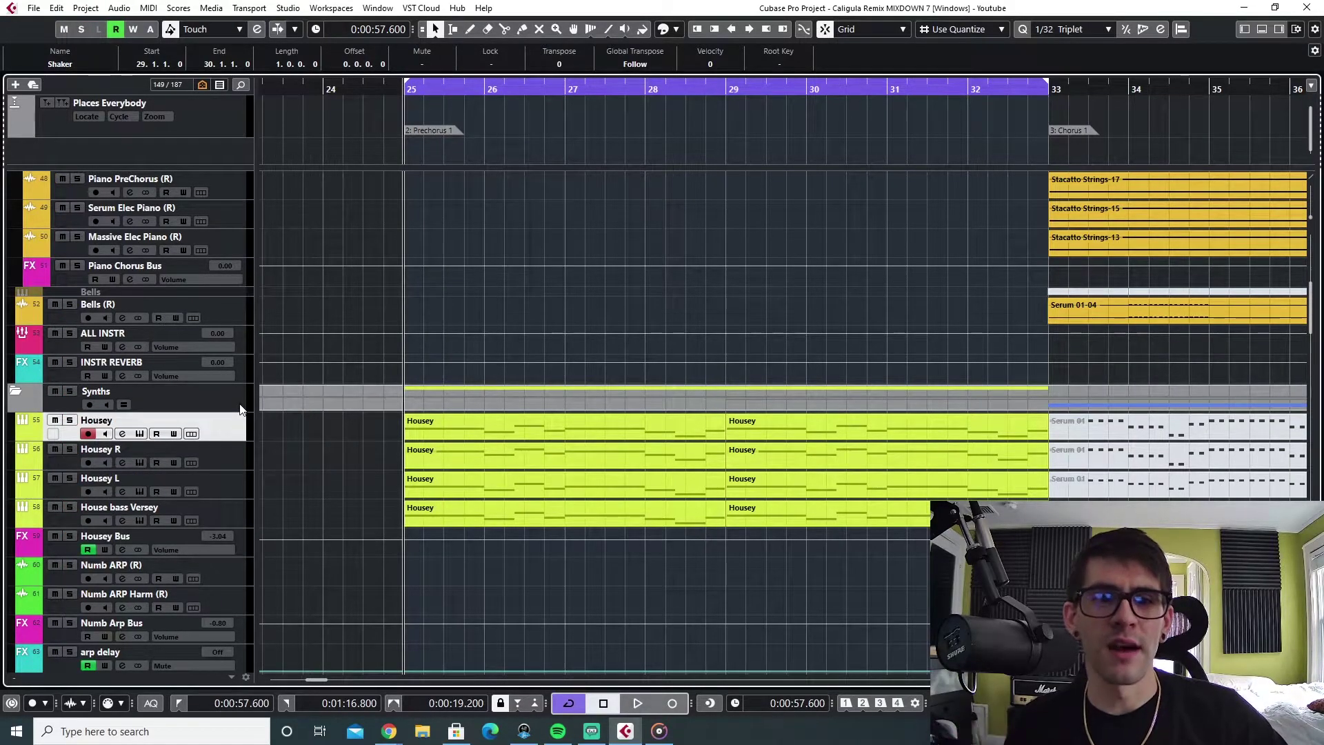
click(70, 420)
key(space)
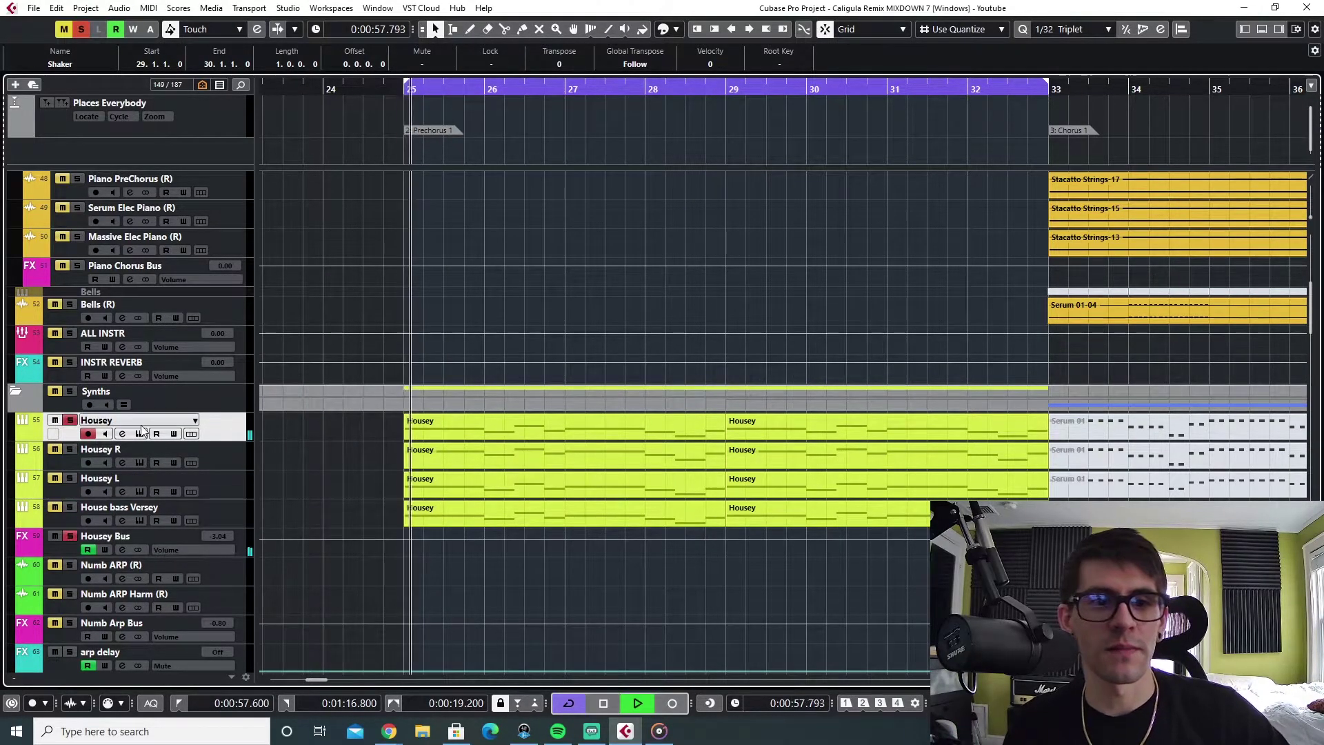
Open the Serum instrument on Housey, compare its sound with Hyper/Dimension off and on, and return to the oscillators
click(139, 433)
drag(821, 141, 844, 169)
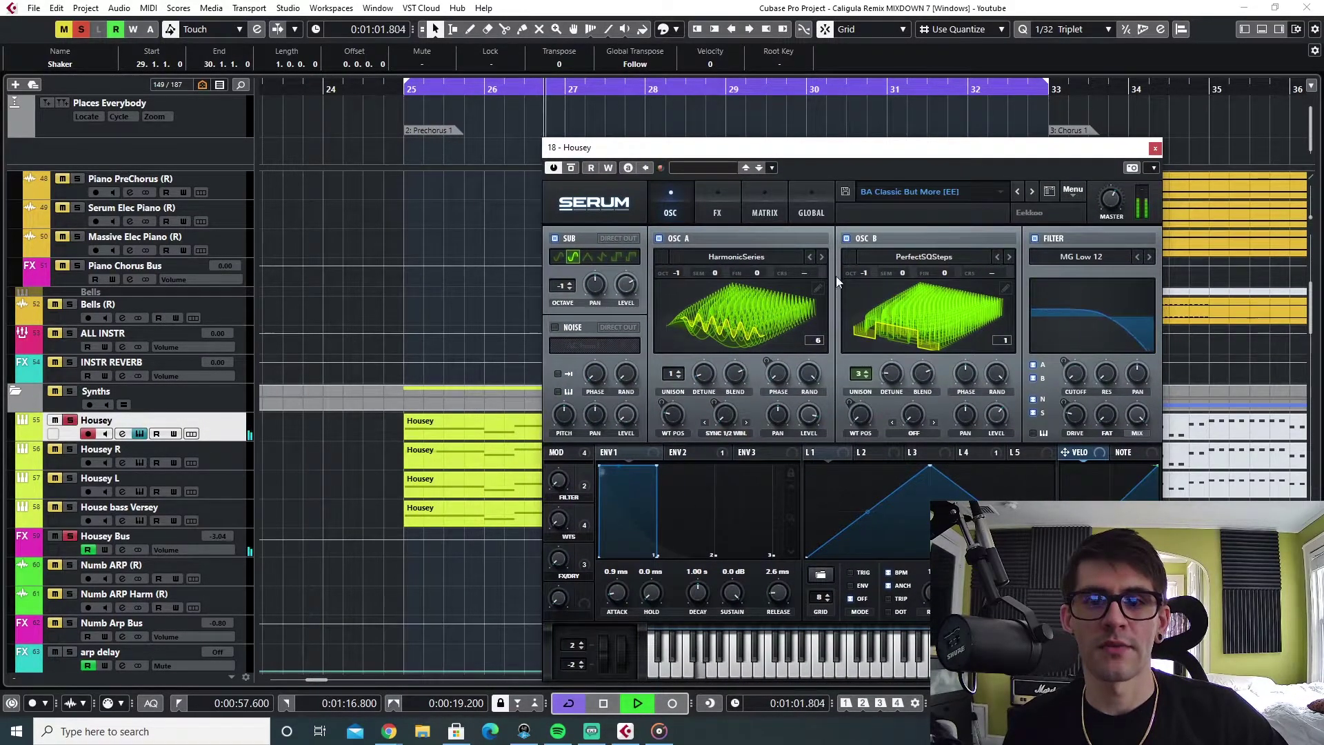
click(721, 211)
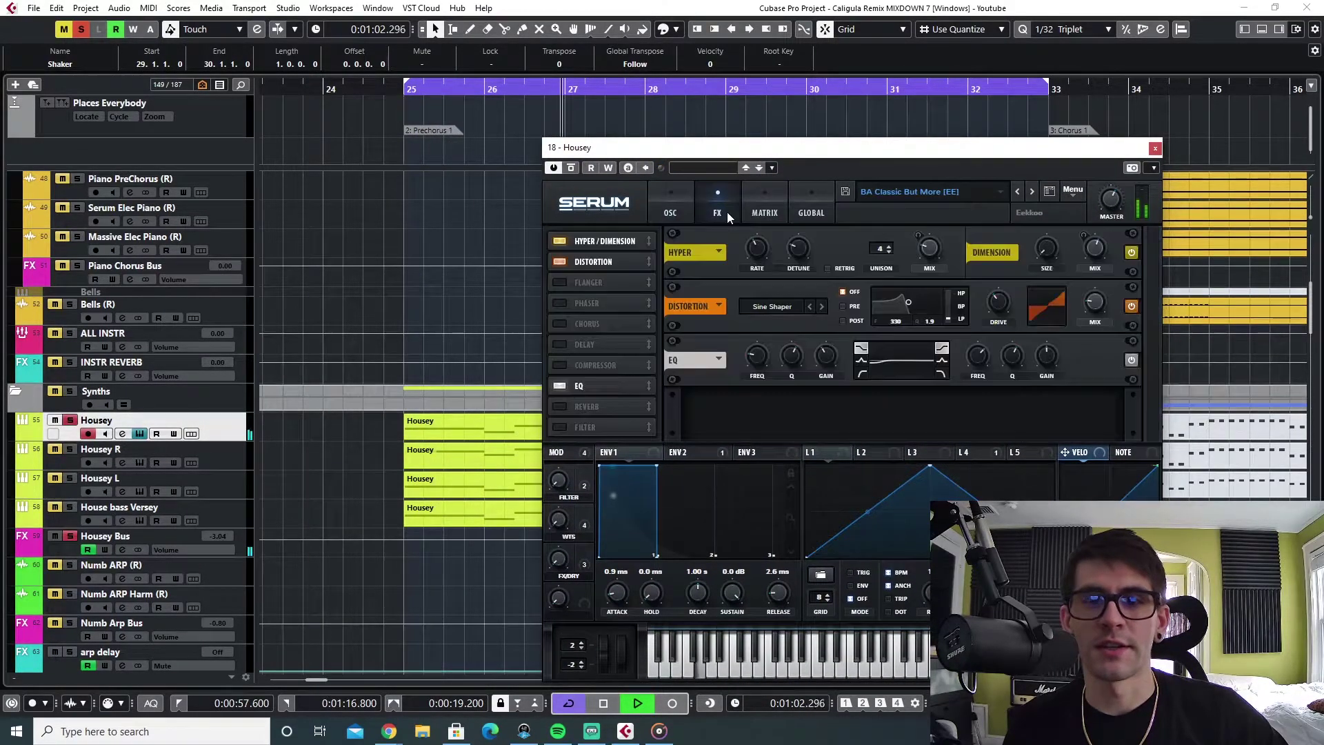
click(556, 240)
click(556, 239)
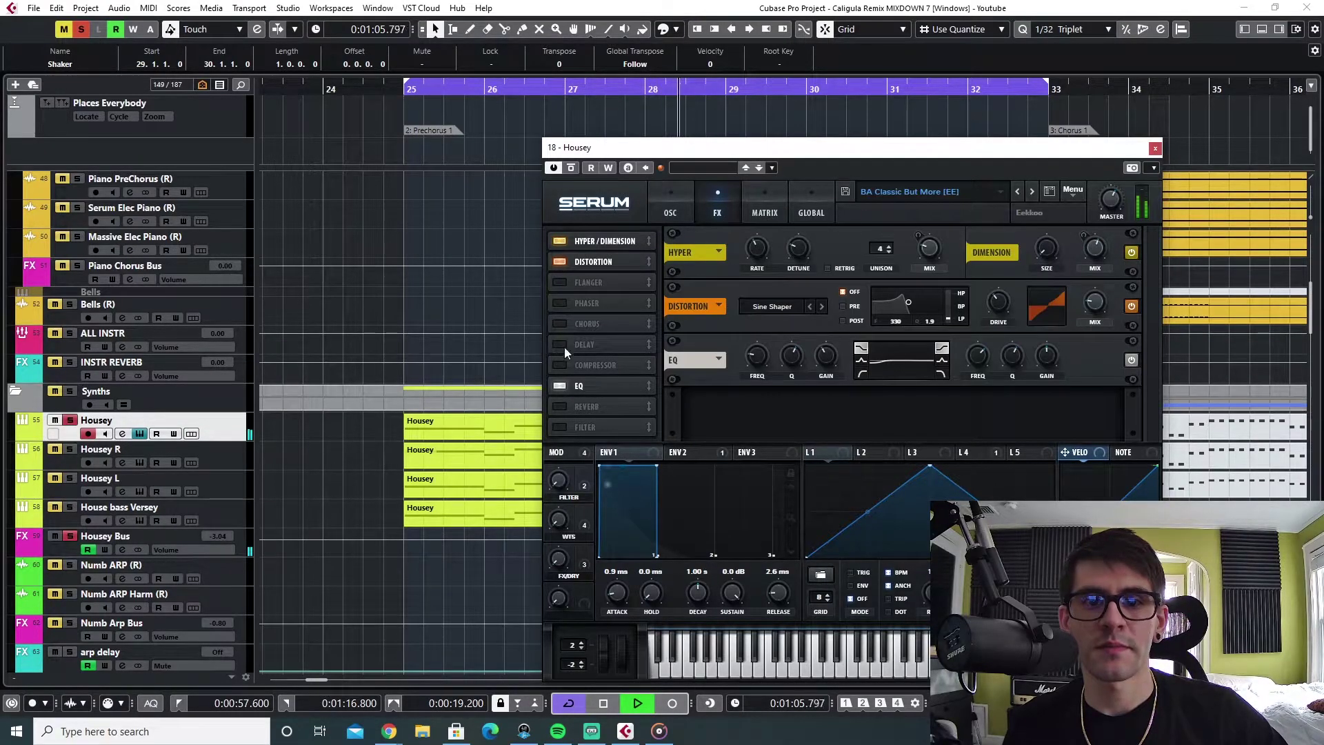
click(674, 205)
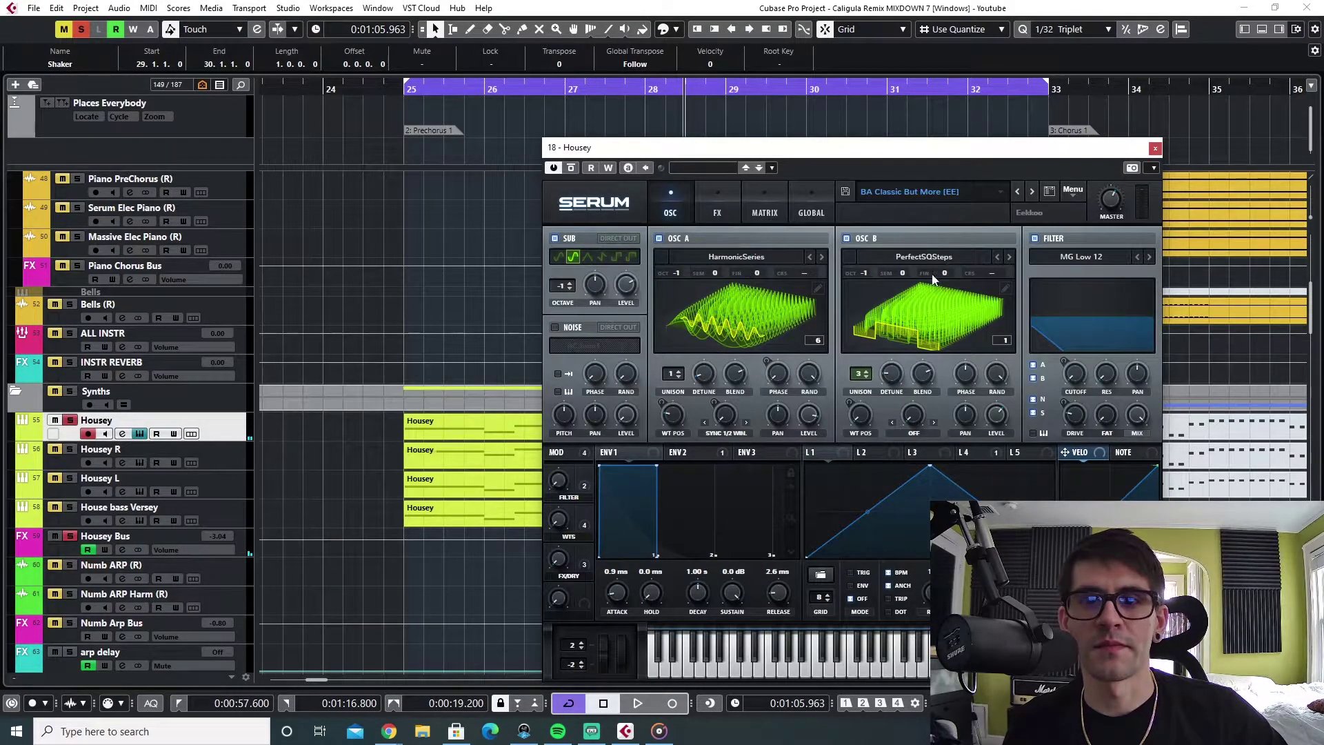
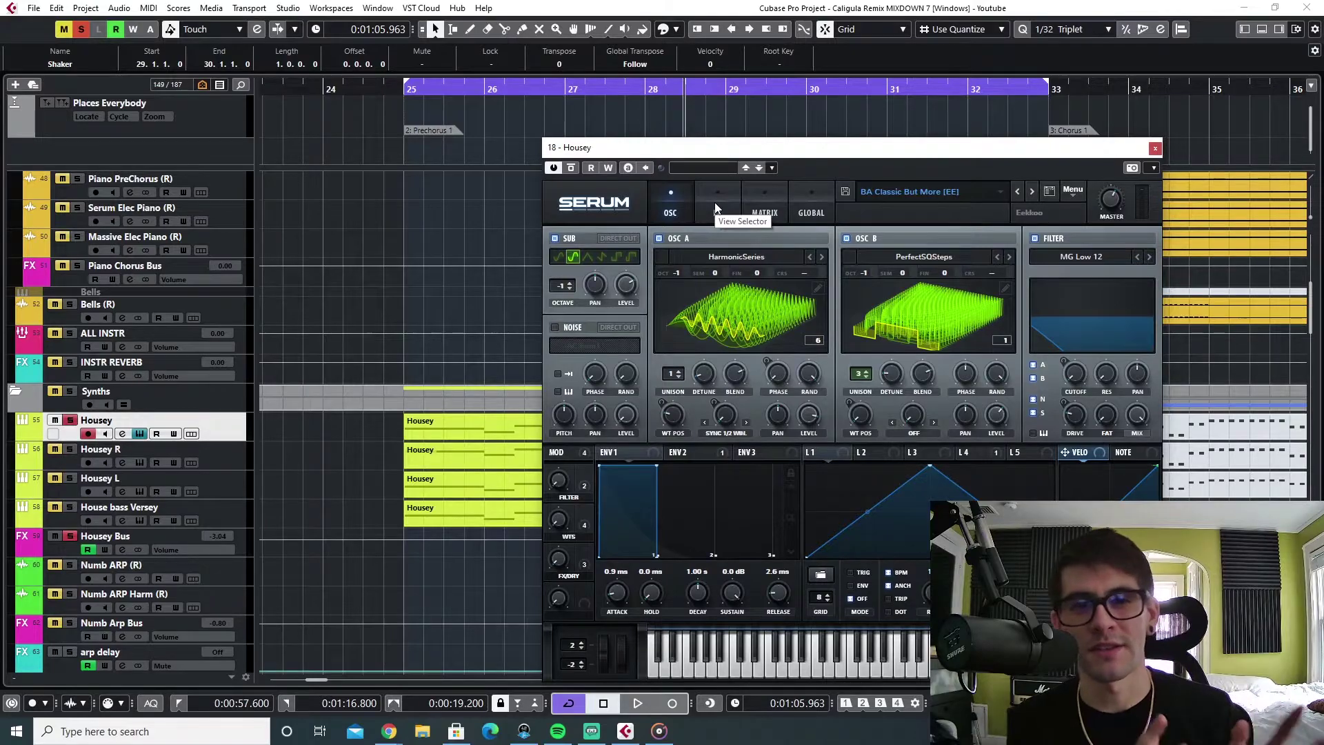
Compare the Housey sound with Serum's Distortion effect off and on during playback, and close the instrument
click(716, 208)
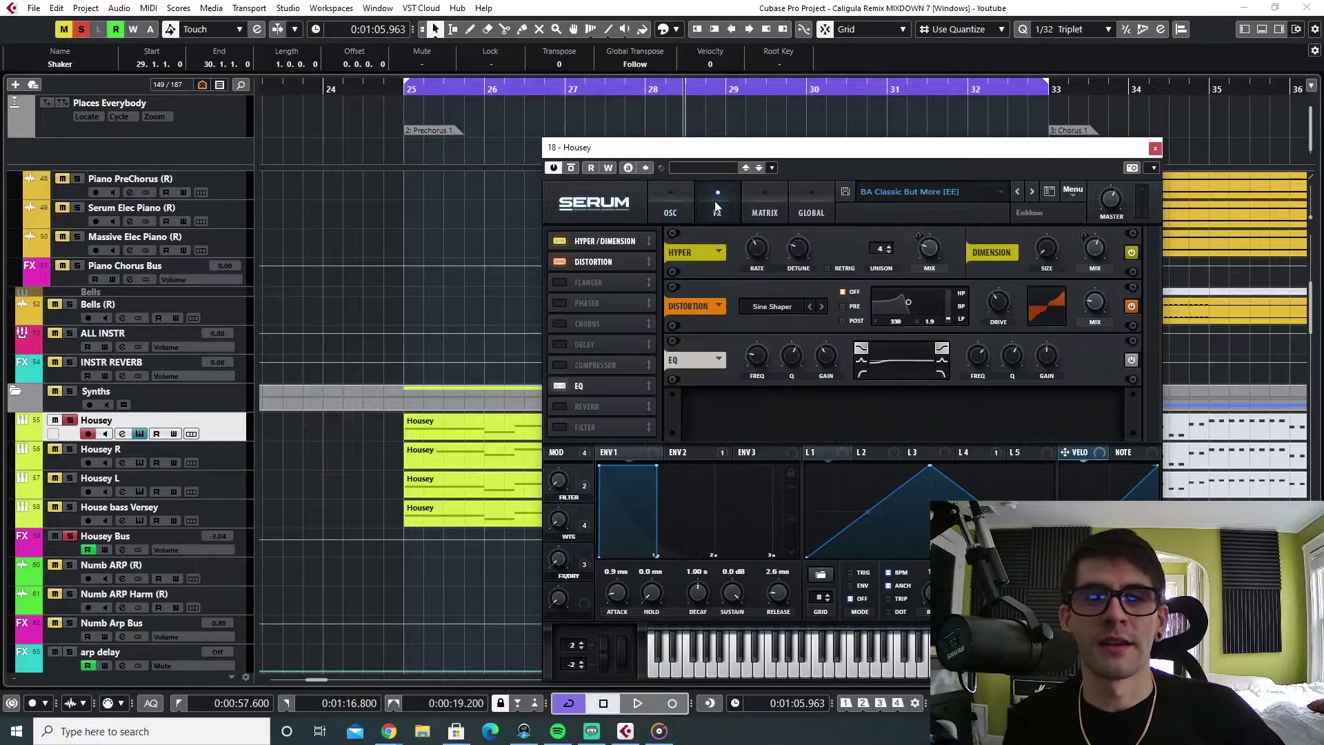
click(691, 217)
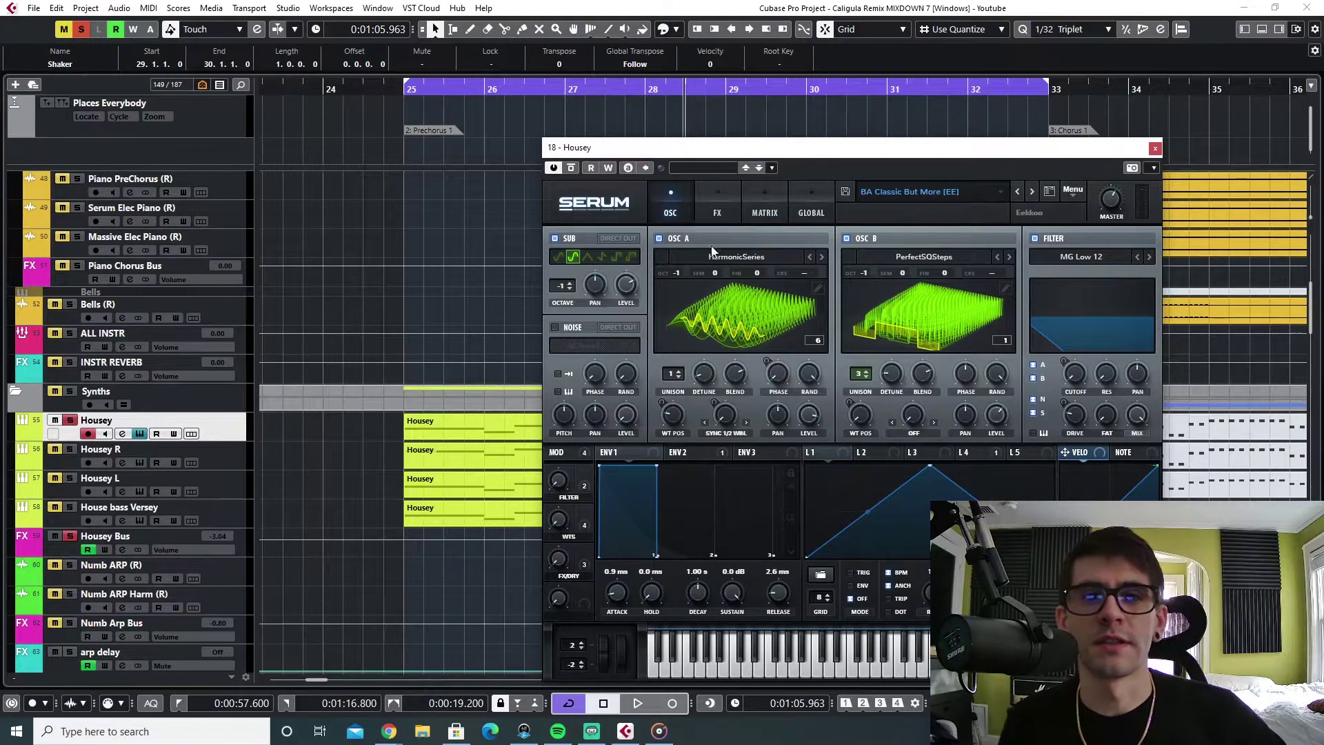
click(723, 200)
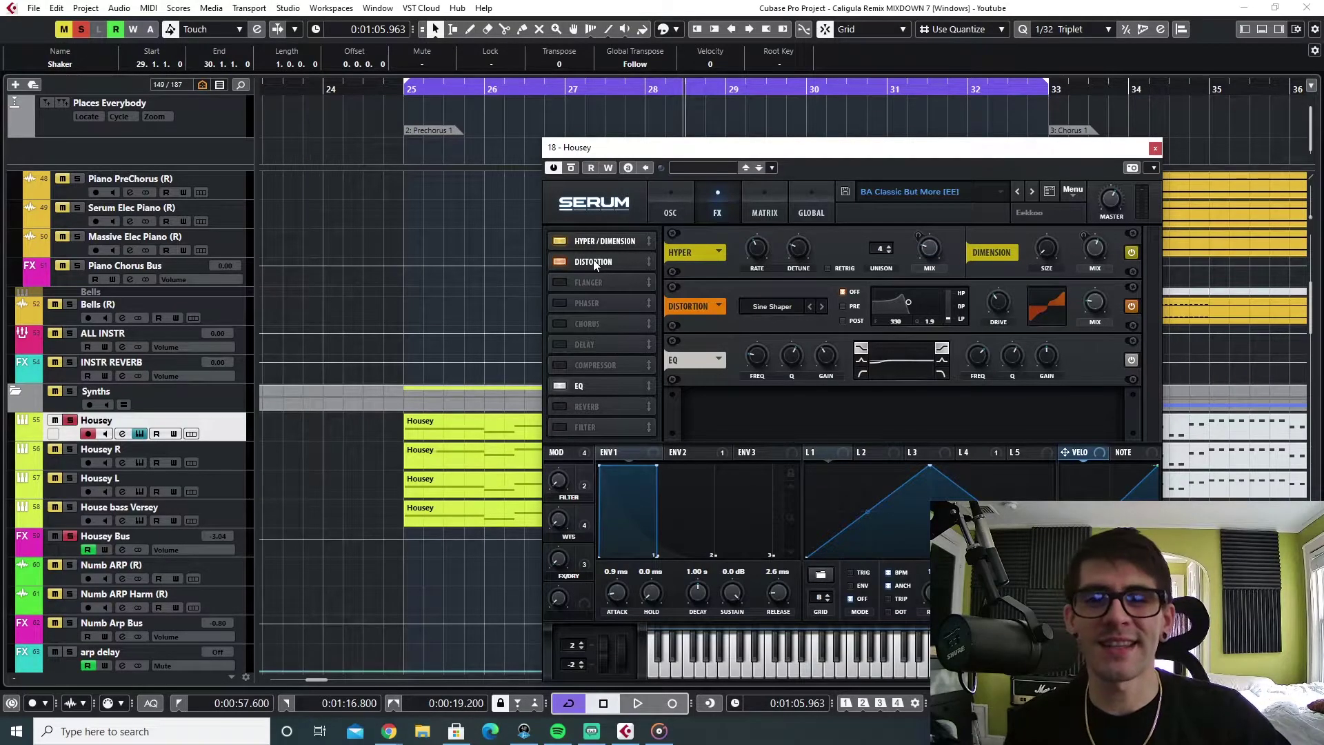
click(558, 261)
key(space)
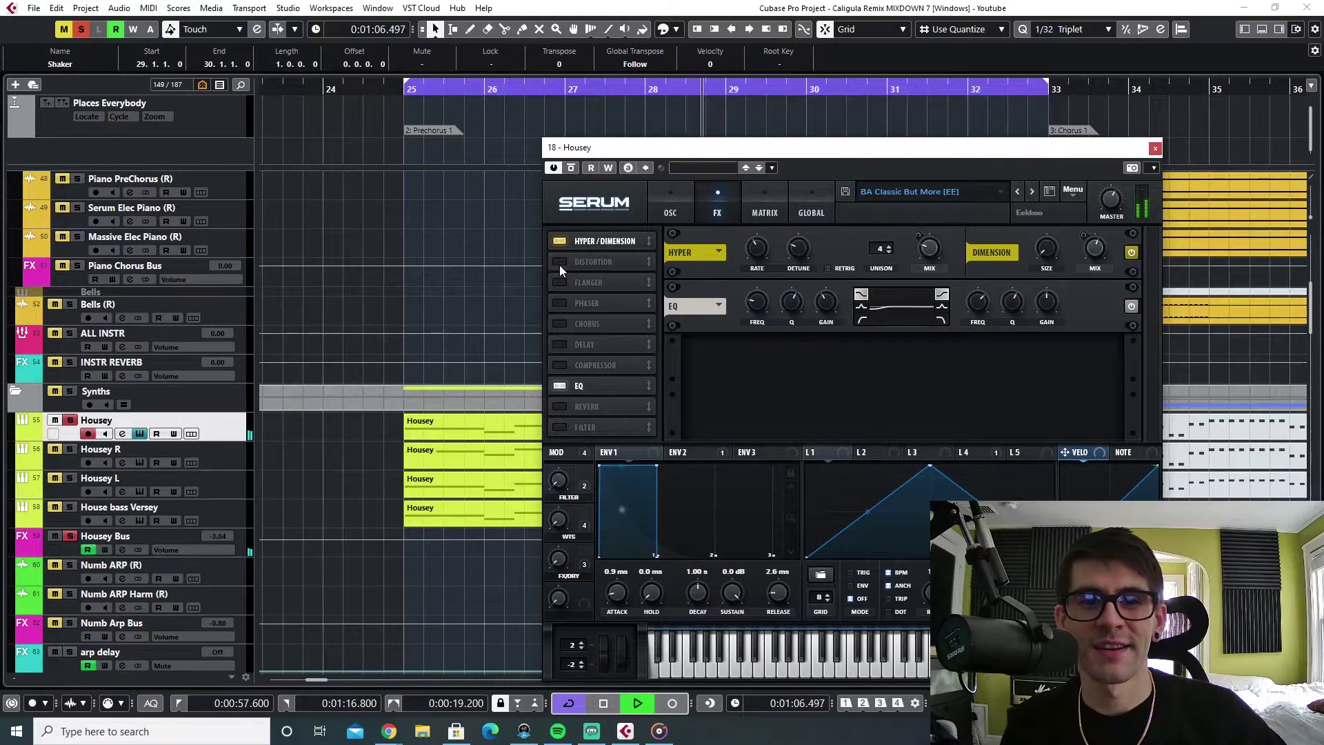
click(560, 262)
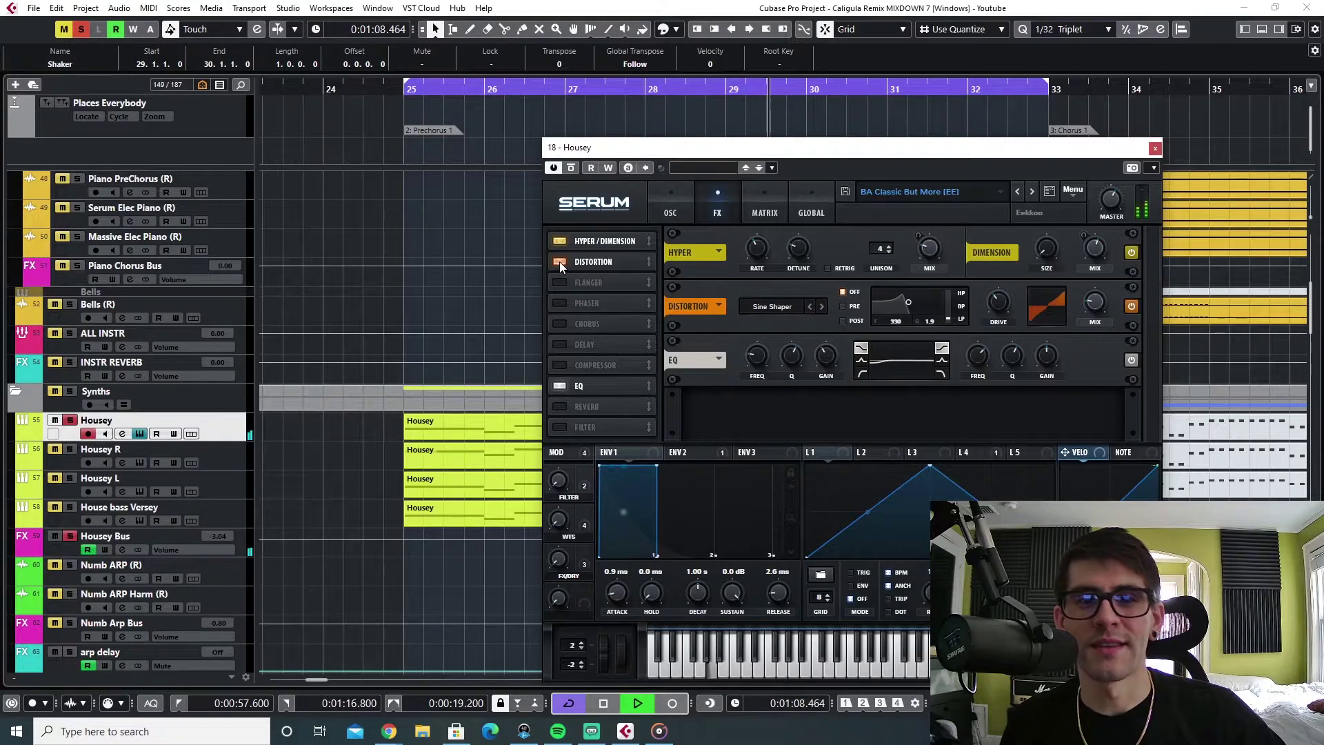
click(560, 262)
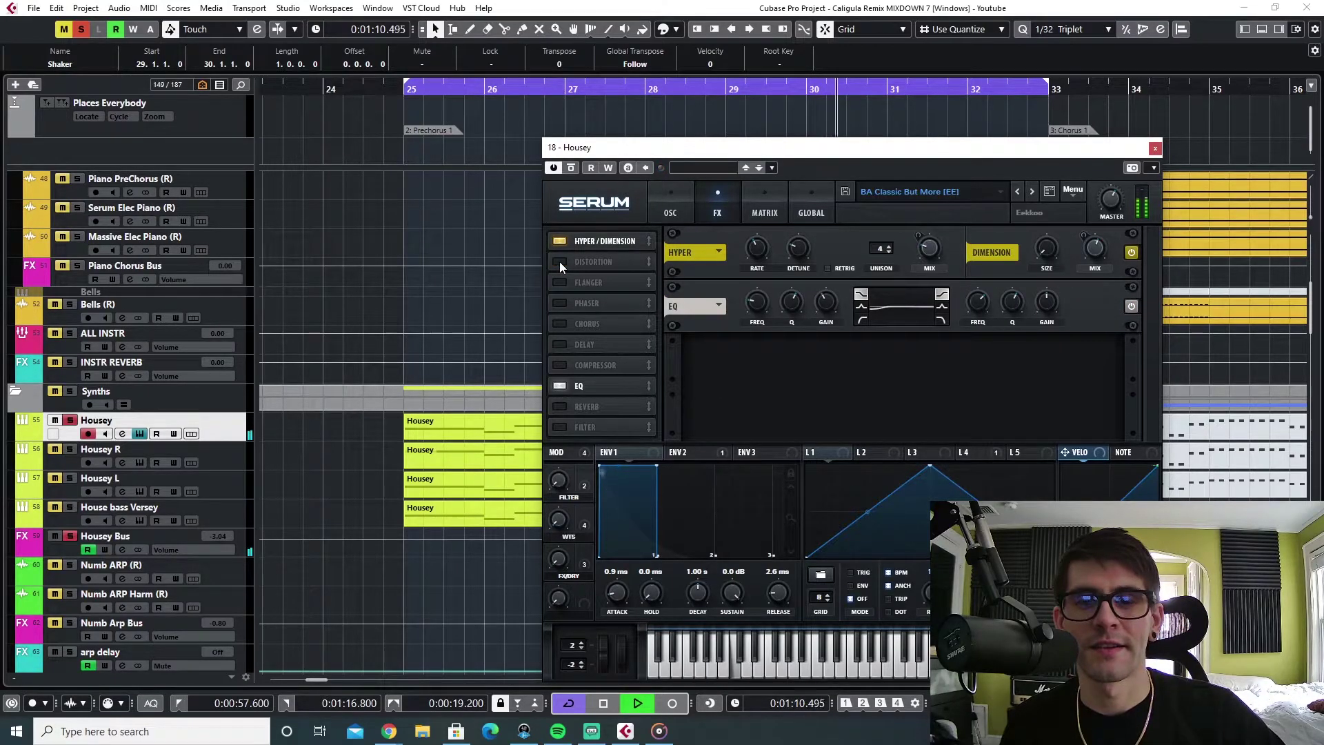
click(559, 262)
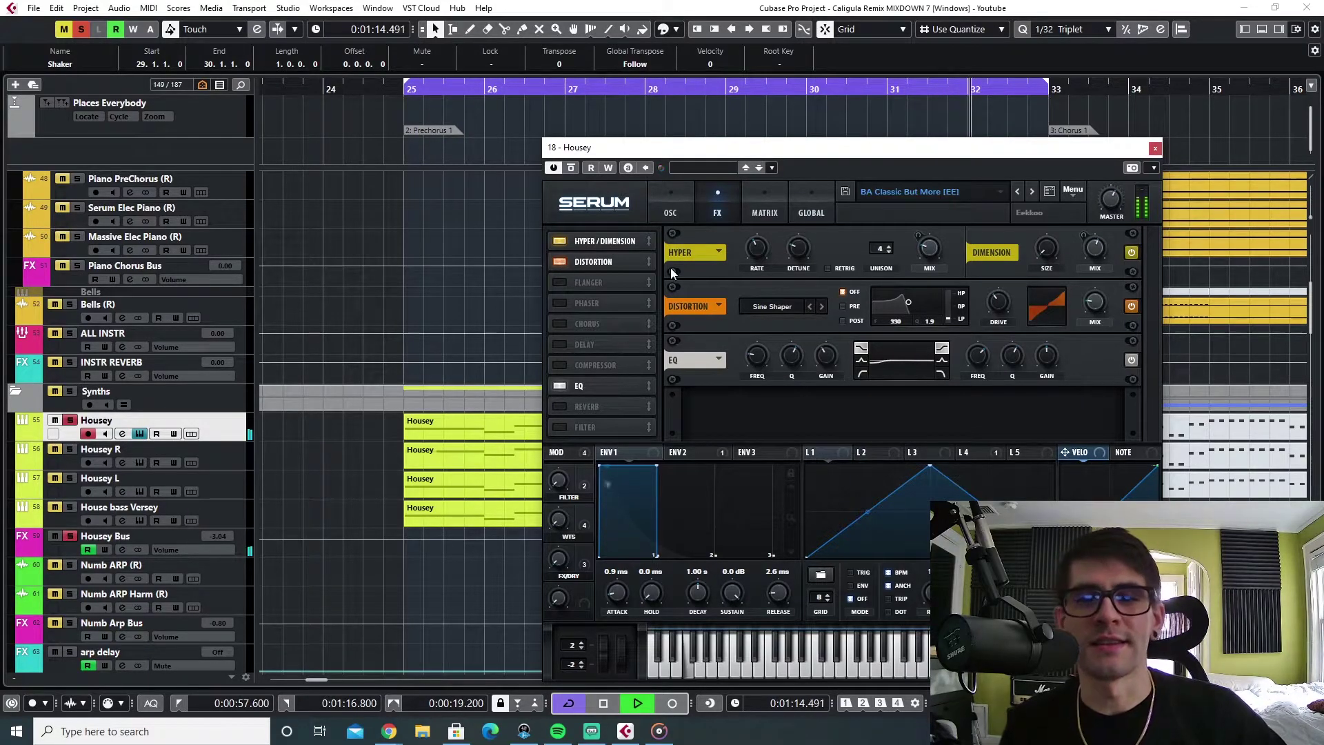
key(space)
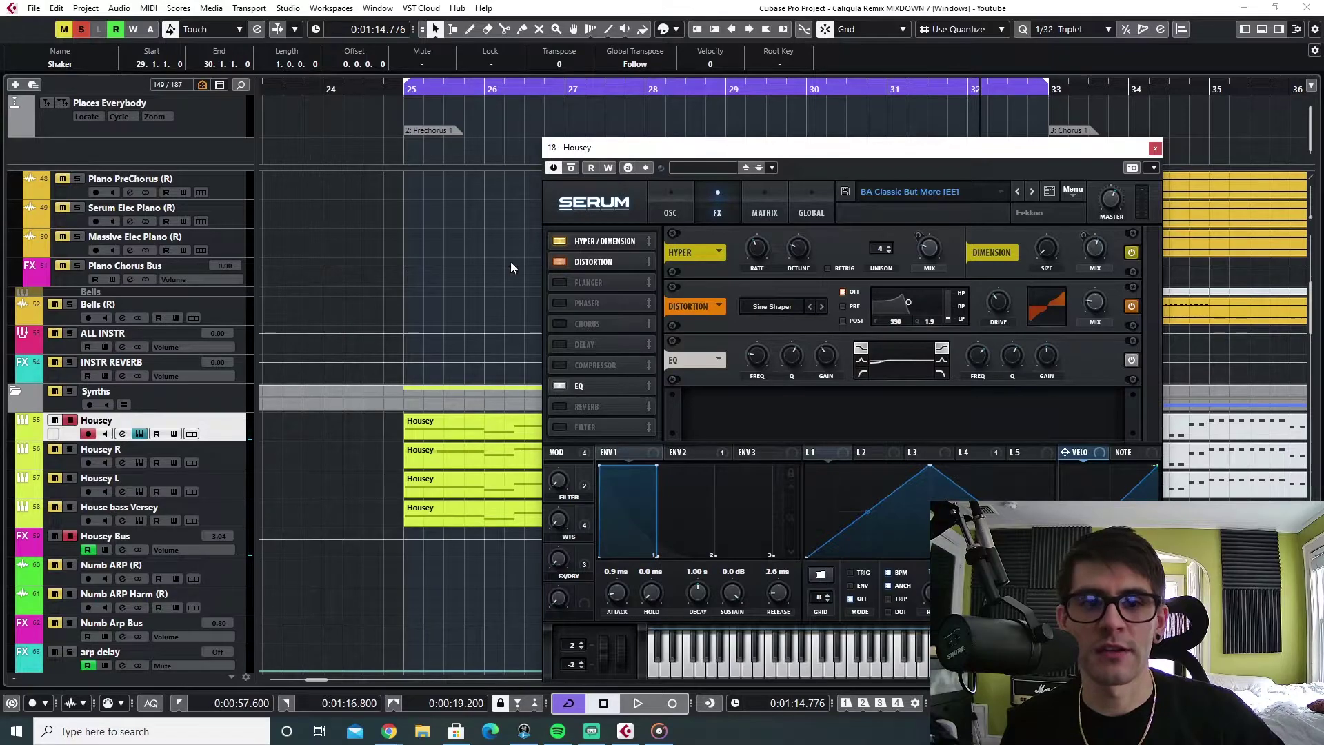
click(1155, 149)
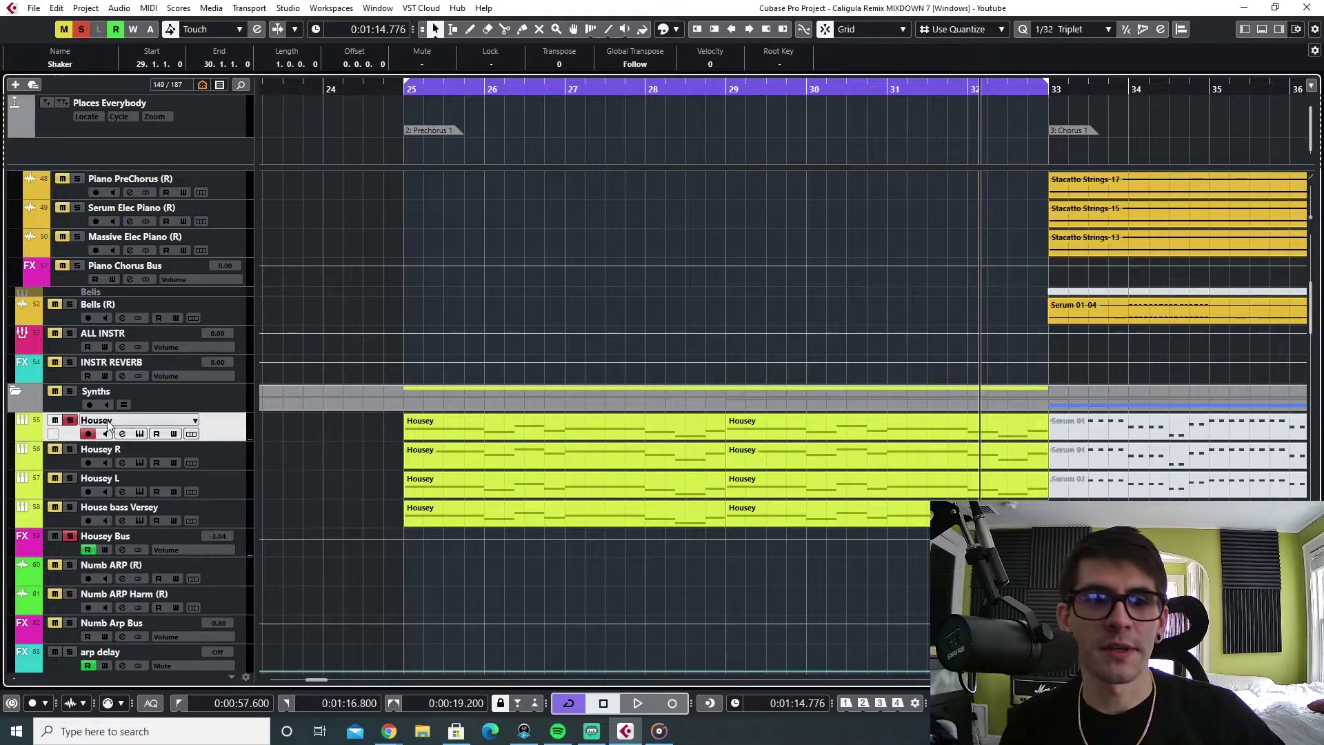
Resume playback and move the solo from Housey to the Housey R and Housey L tracks
key(space)
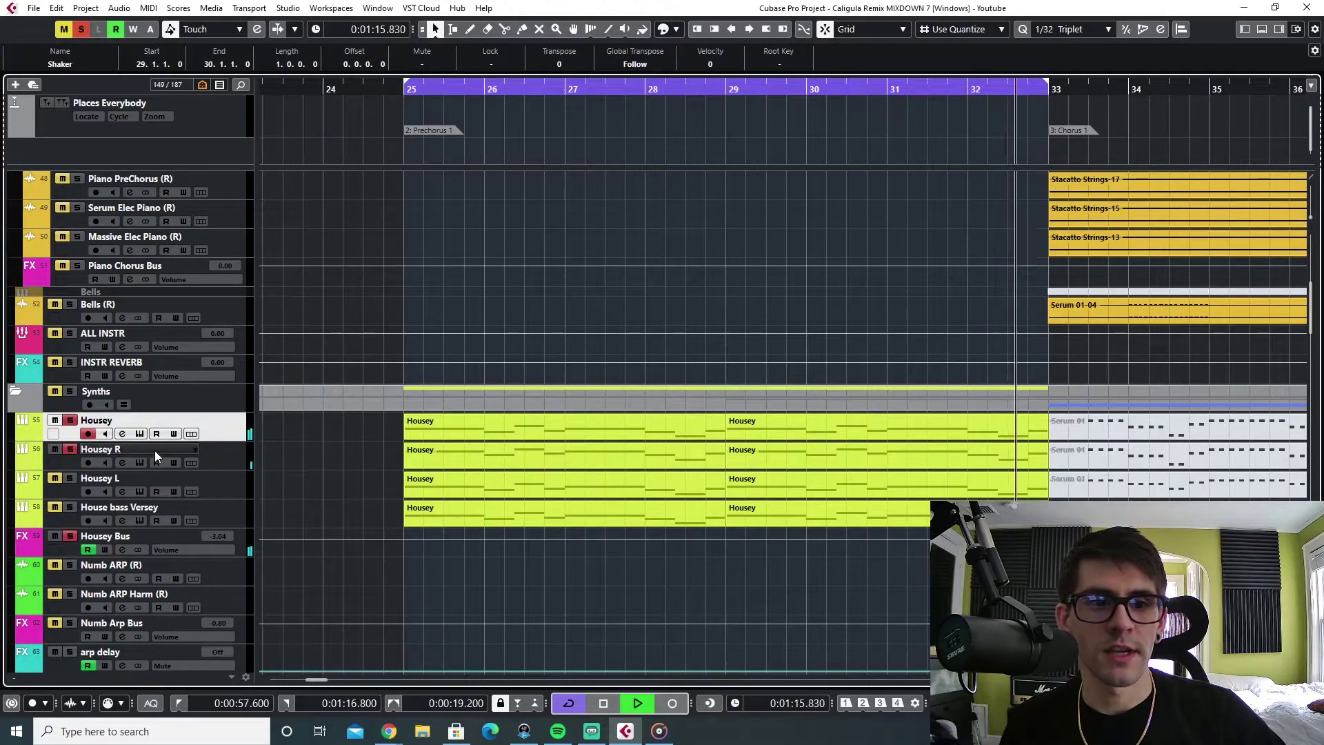
click(155, 452)
click(70, 420)
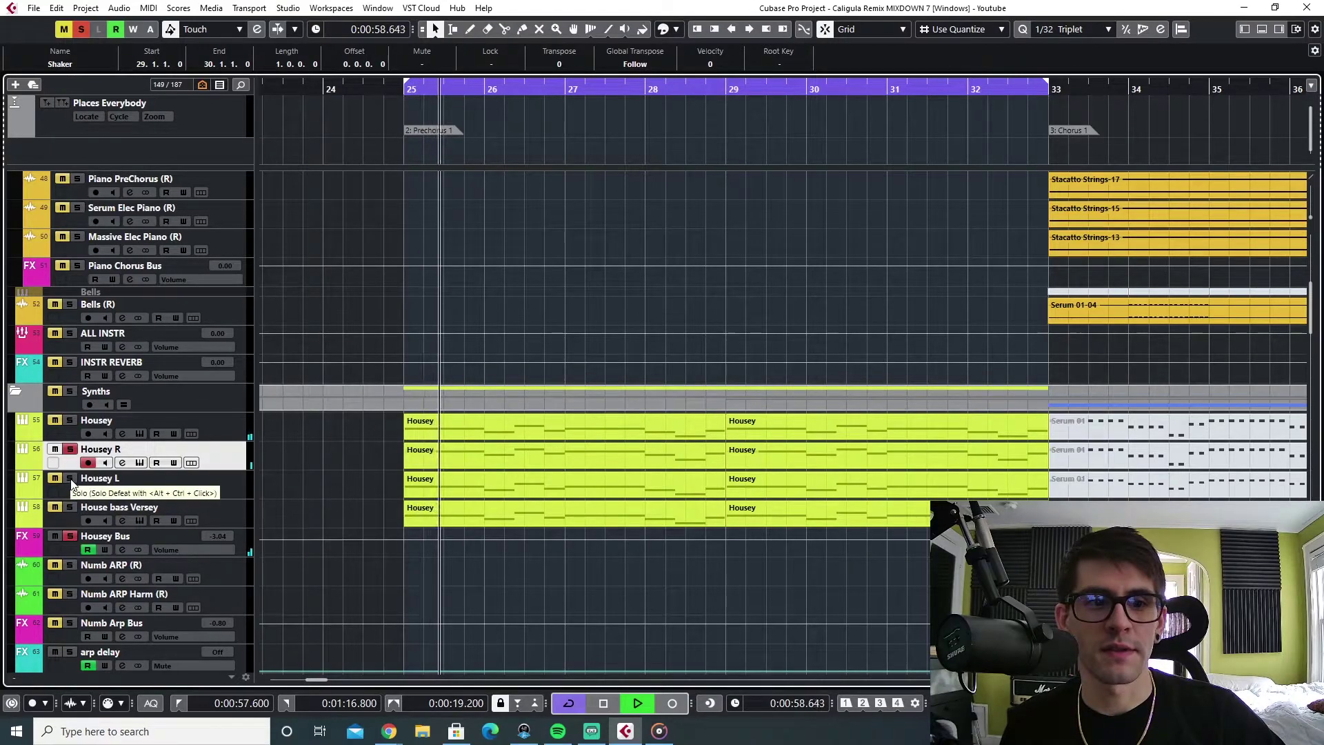
click(70, 478)
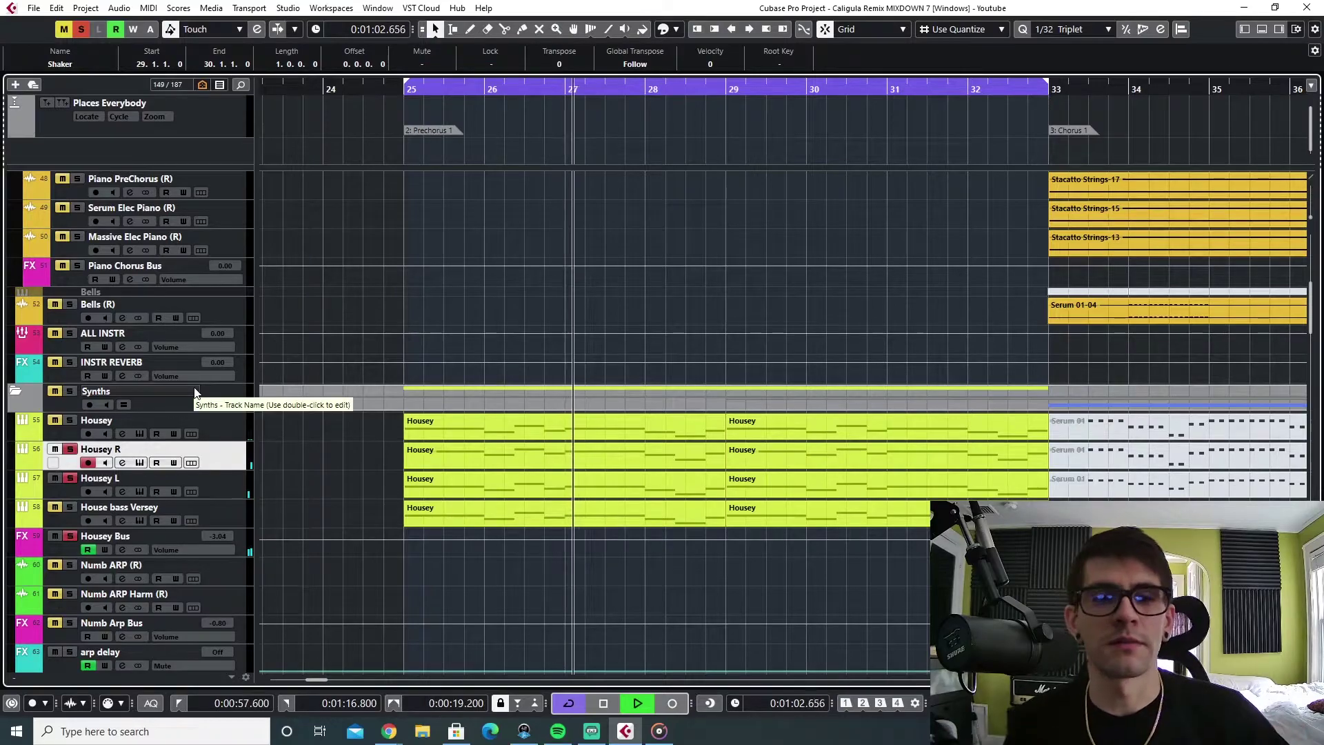
Play Housey and House bass Versey soloed along with Housey R and Housey L, and clear all solo states
click(72, 420)
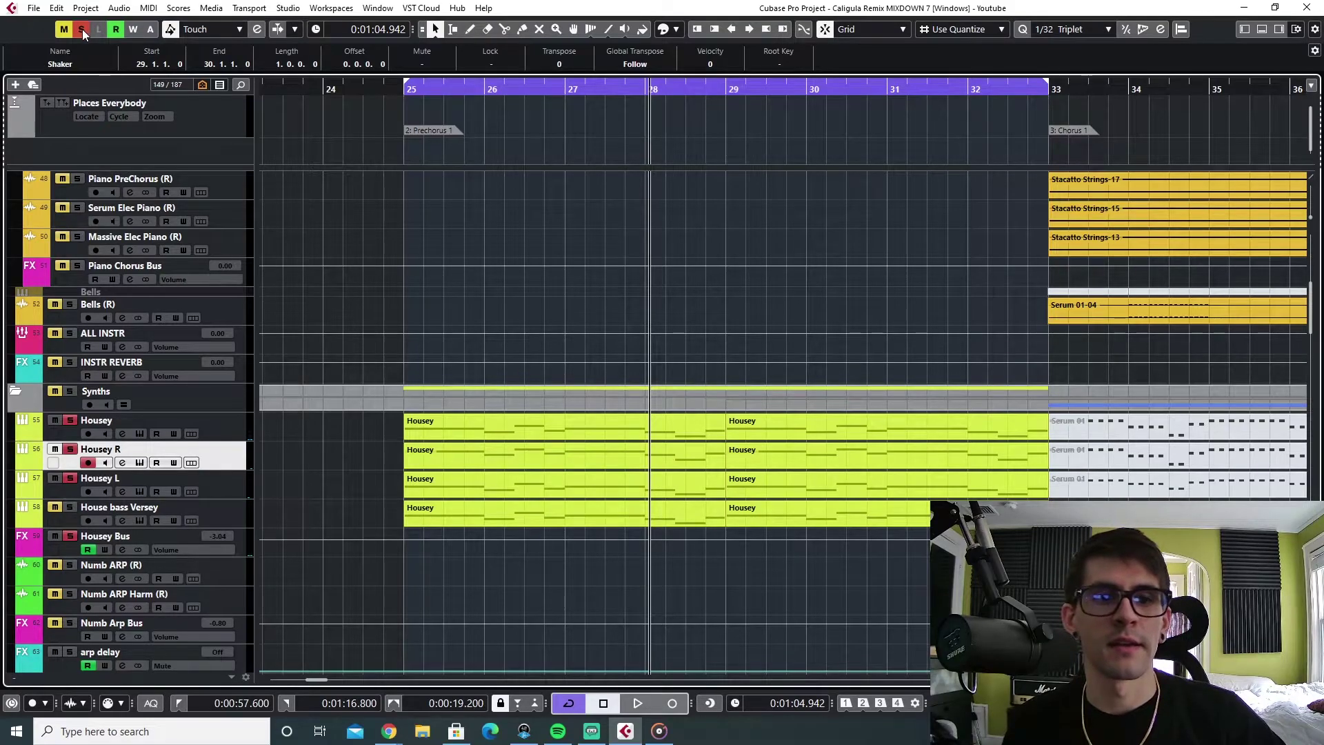
key(space)
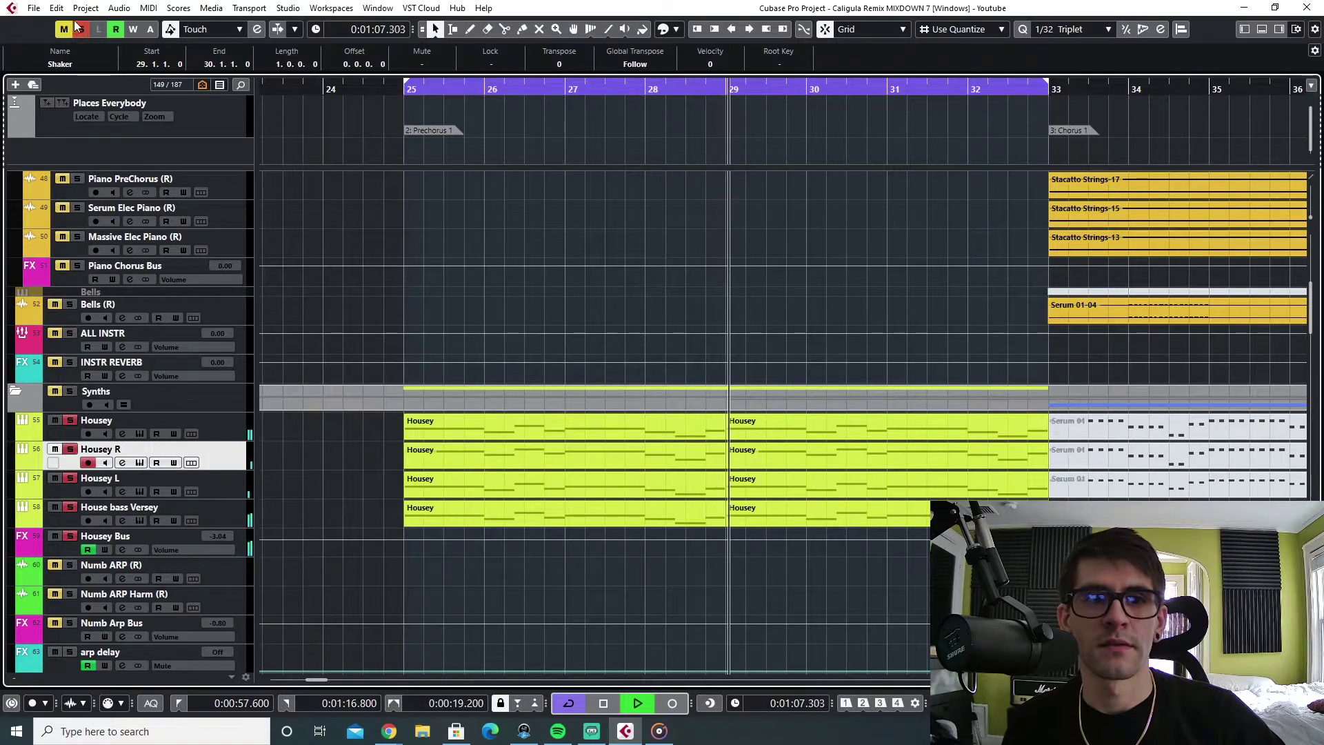
key(space)
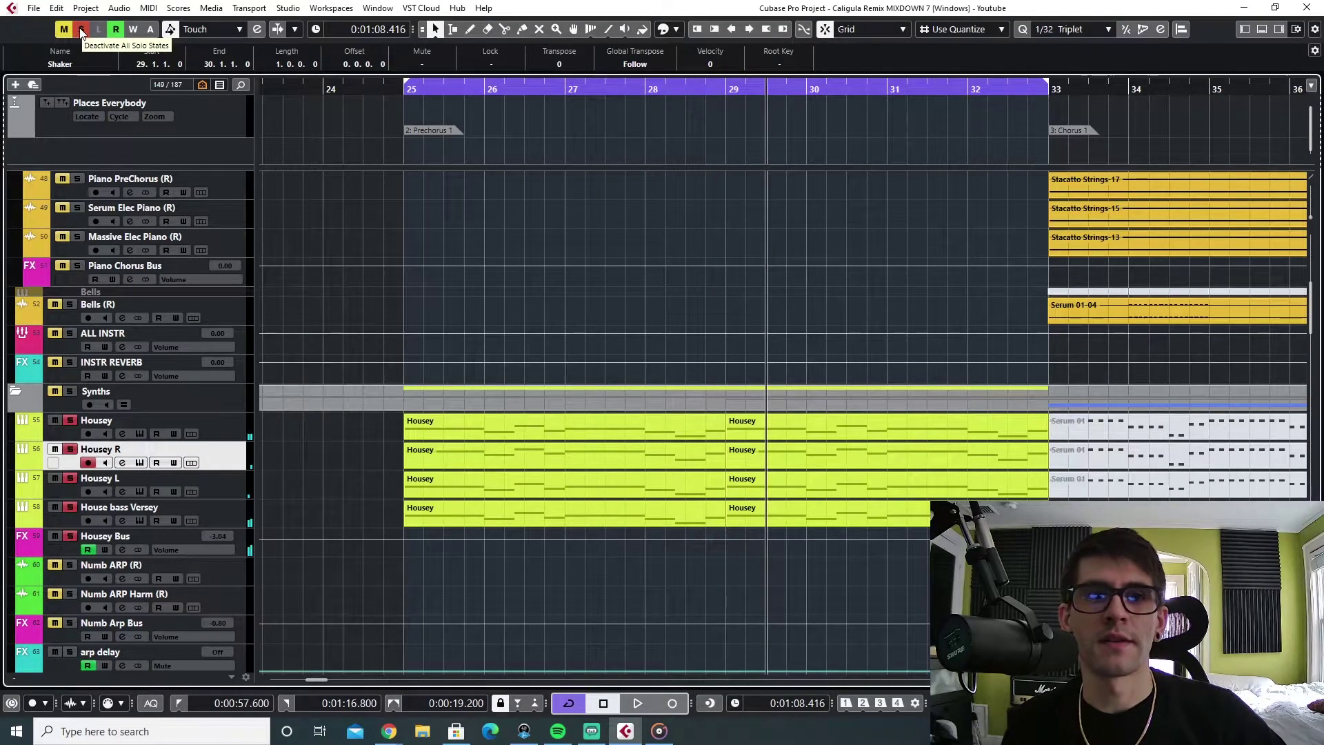
click(81, 29)
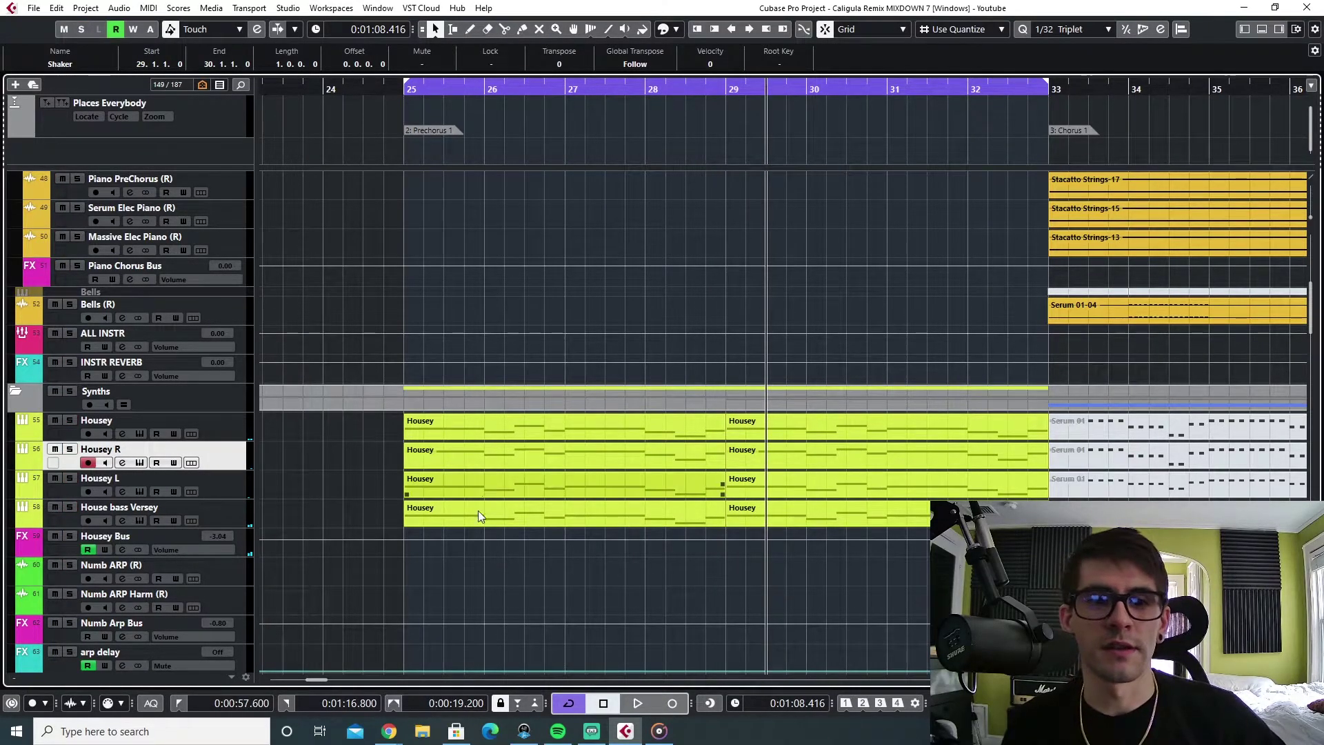
Move the cycle range to Chorus 1, bars 33 to 41, and play the section from its start
scroll(444, 553, down, 3)
scroll(442, 557, down, 6)
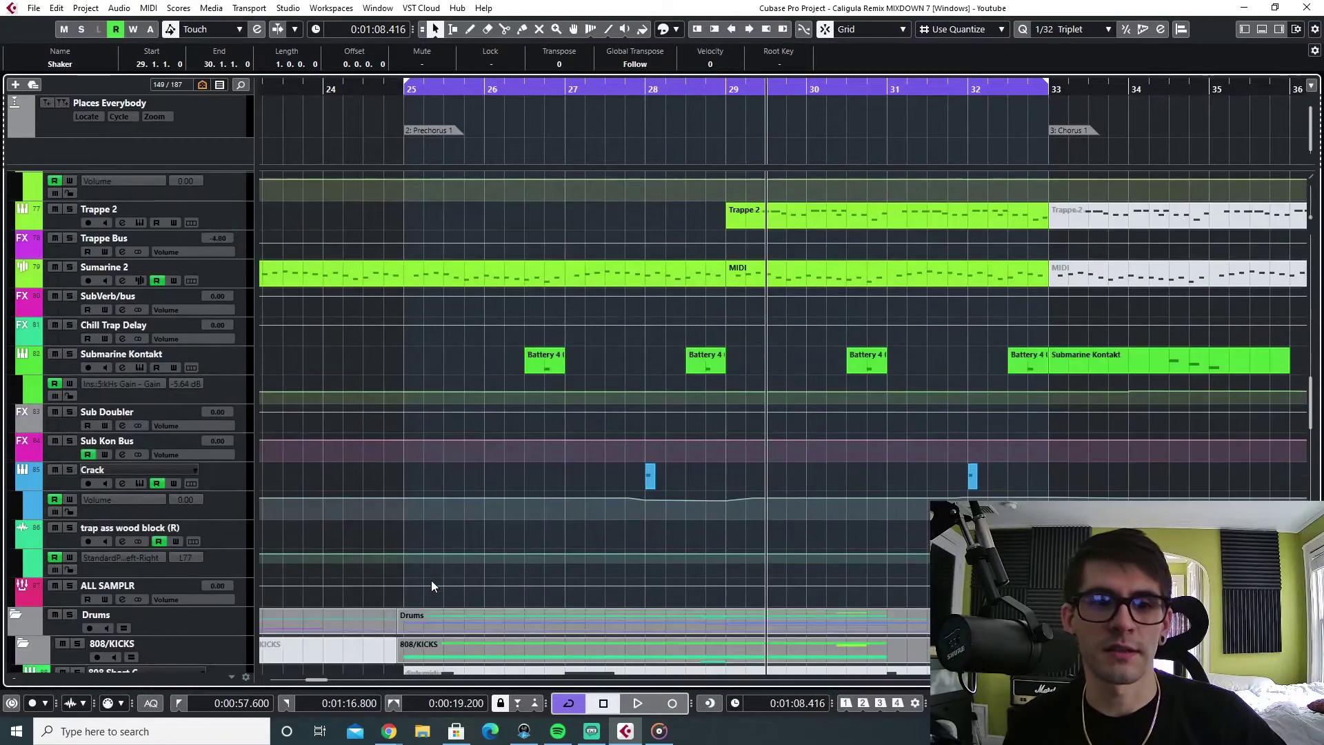
scroll(527, 486, down, 7)
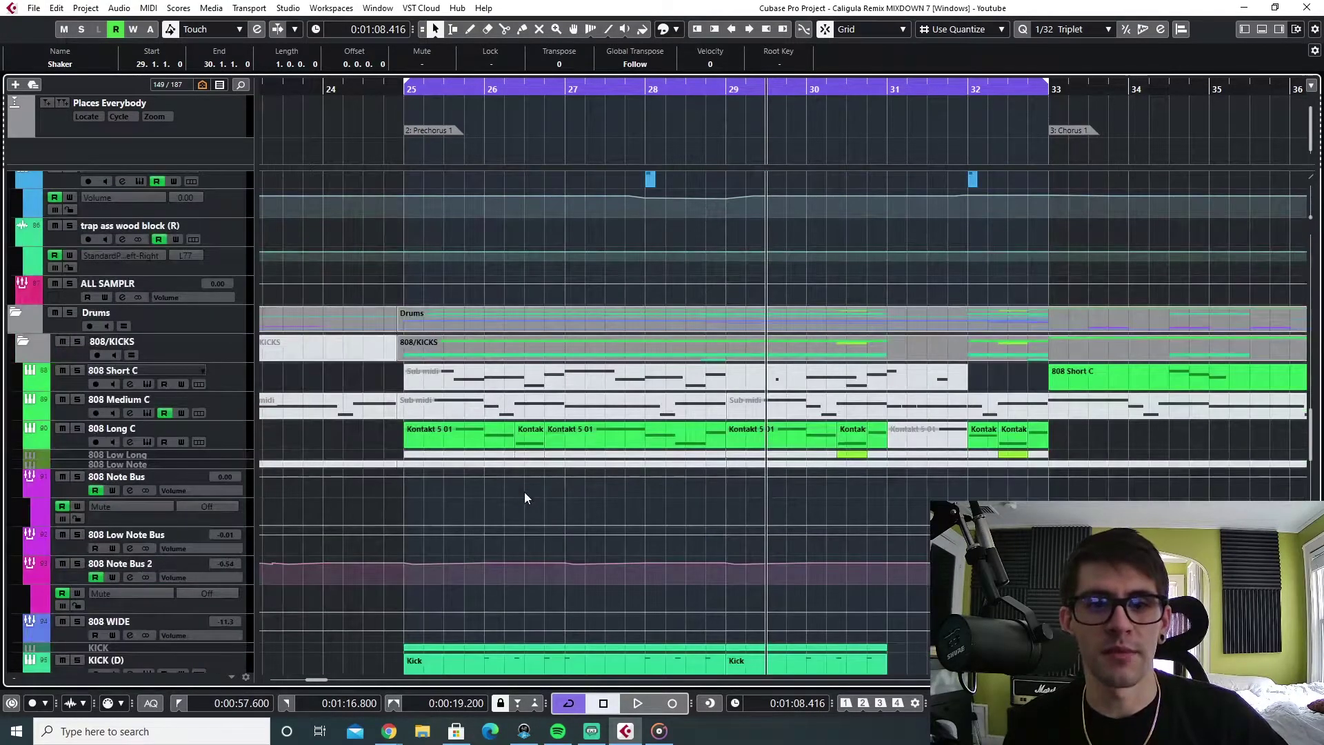
scroll(488, 510, up, 10)
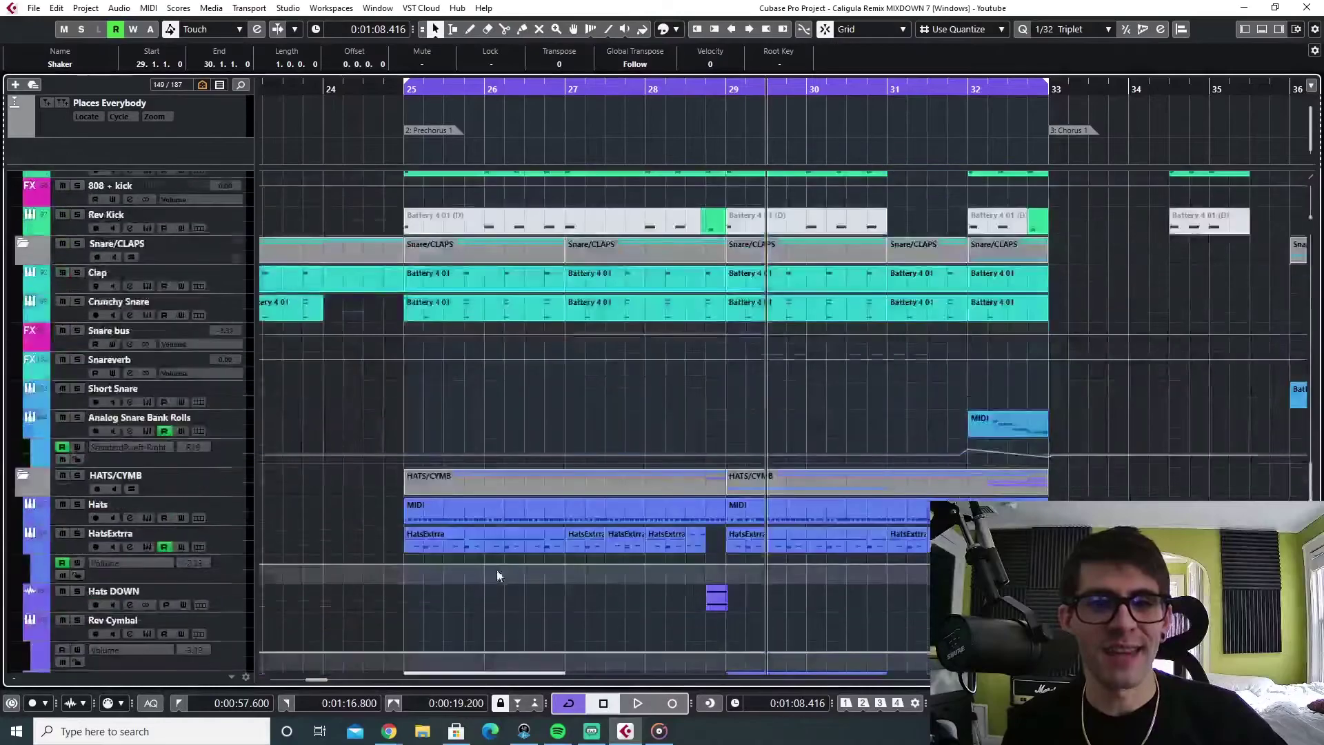
scroll(480, 570, up, 12)
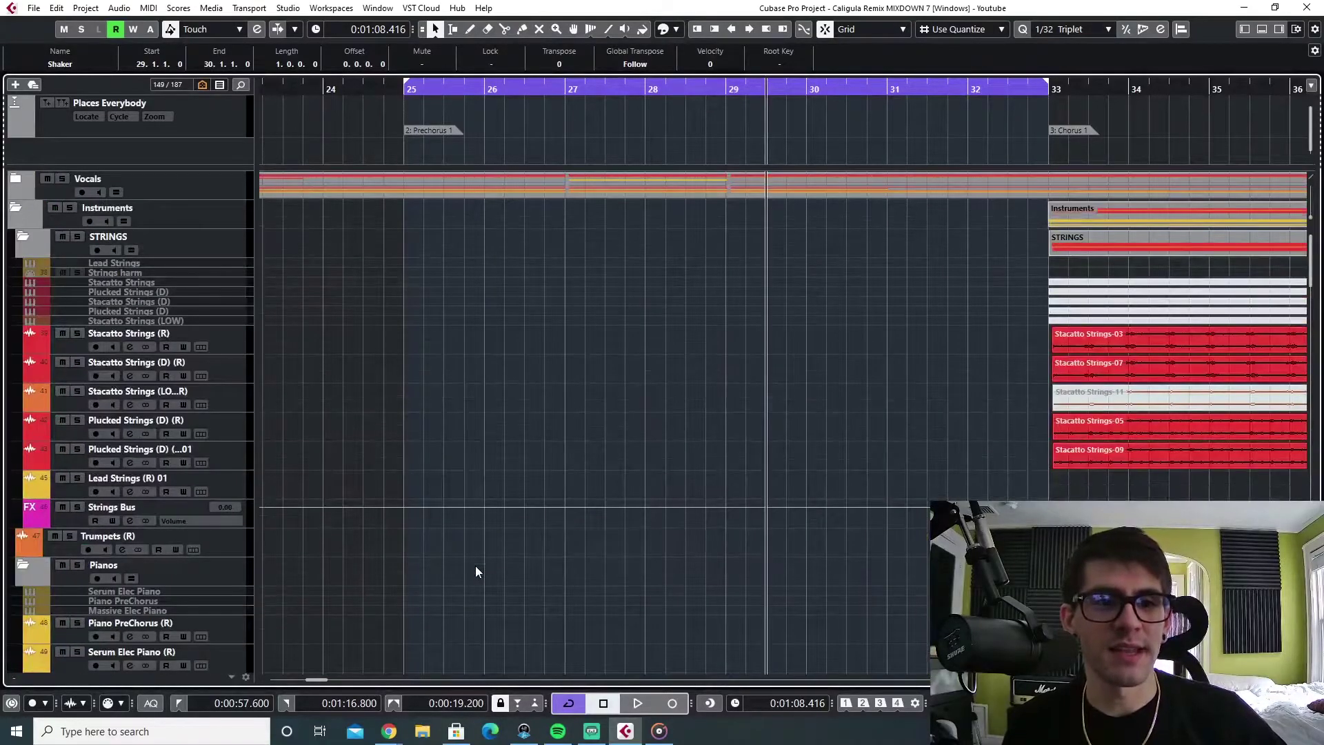
scroll(441, 444, right, 4)
drag(572, 86, 1207, 84)
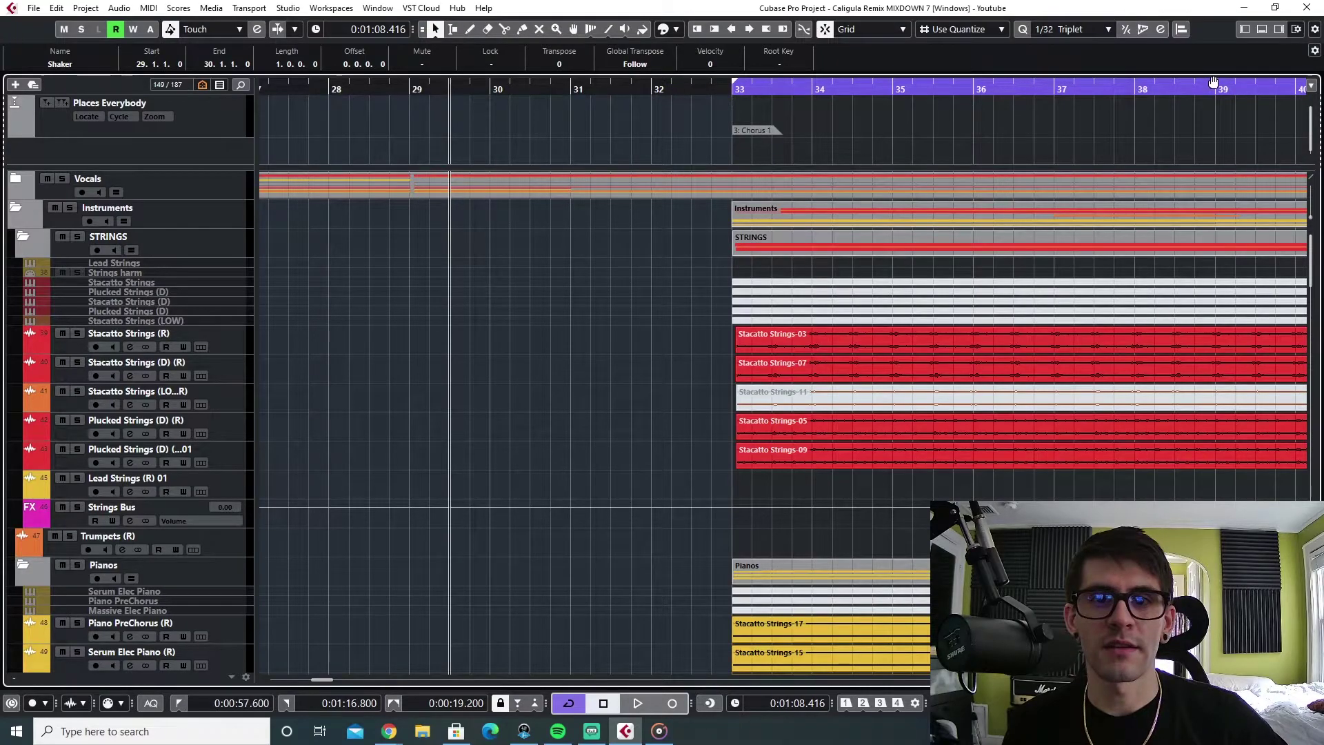
key(KP_1)
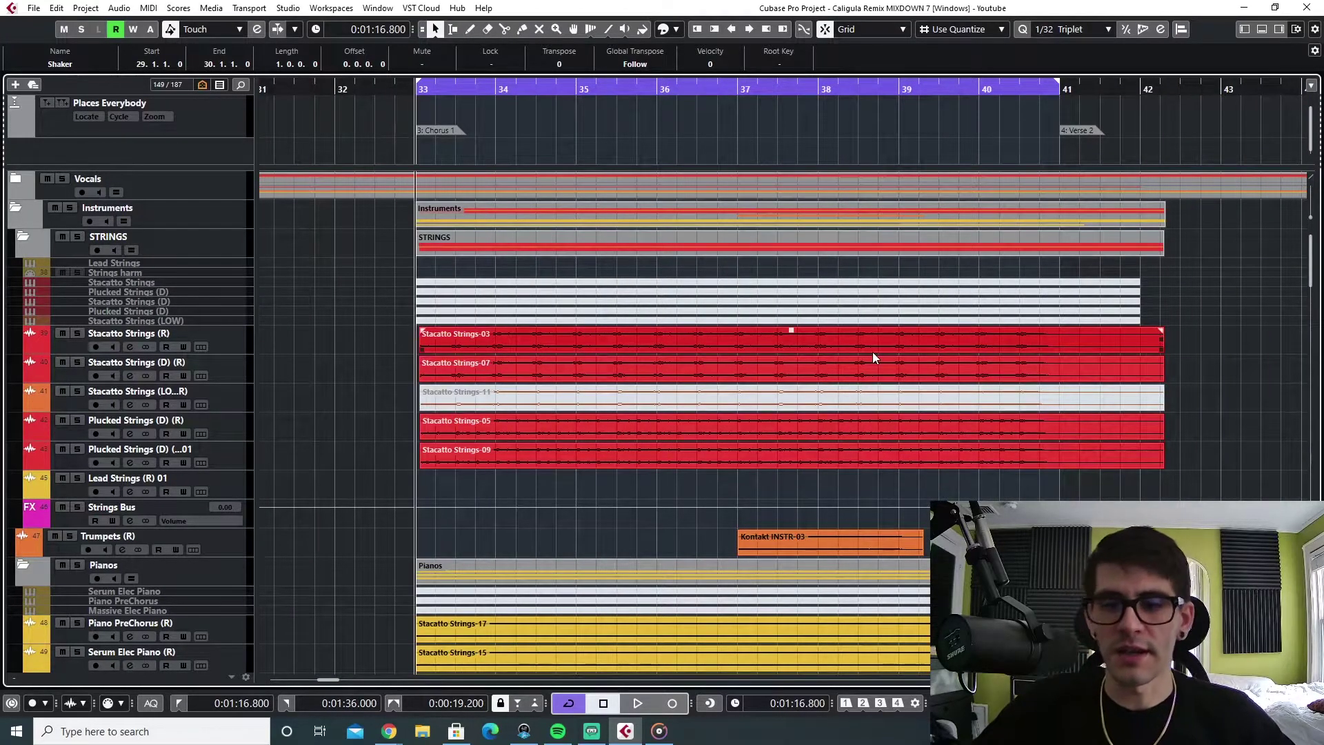
key(space)
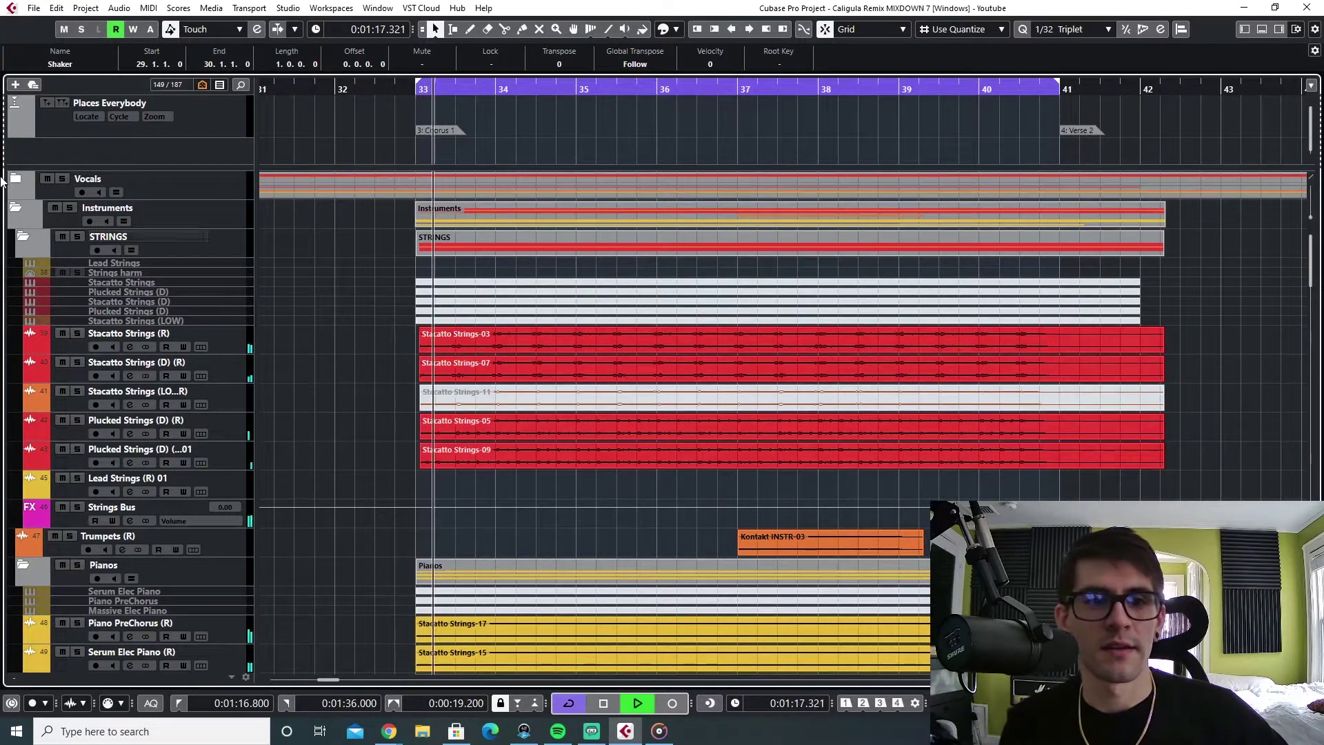
Play Stacatto Strings (R) soloed, showing and hiding its lanes, and stop playback
click(201, 346)
click(77, 333)
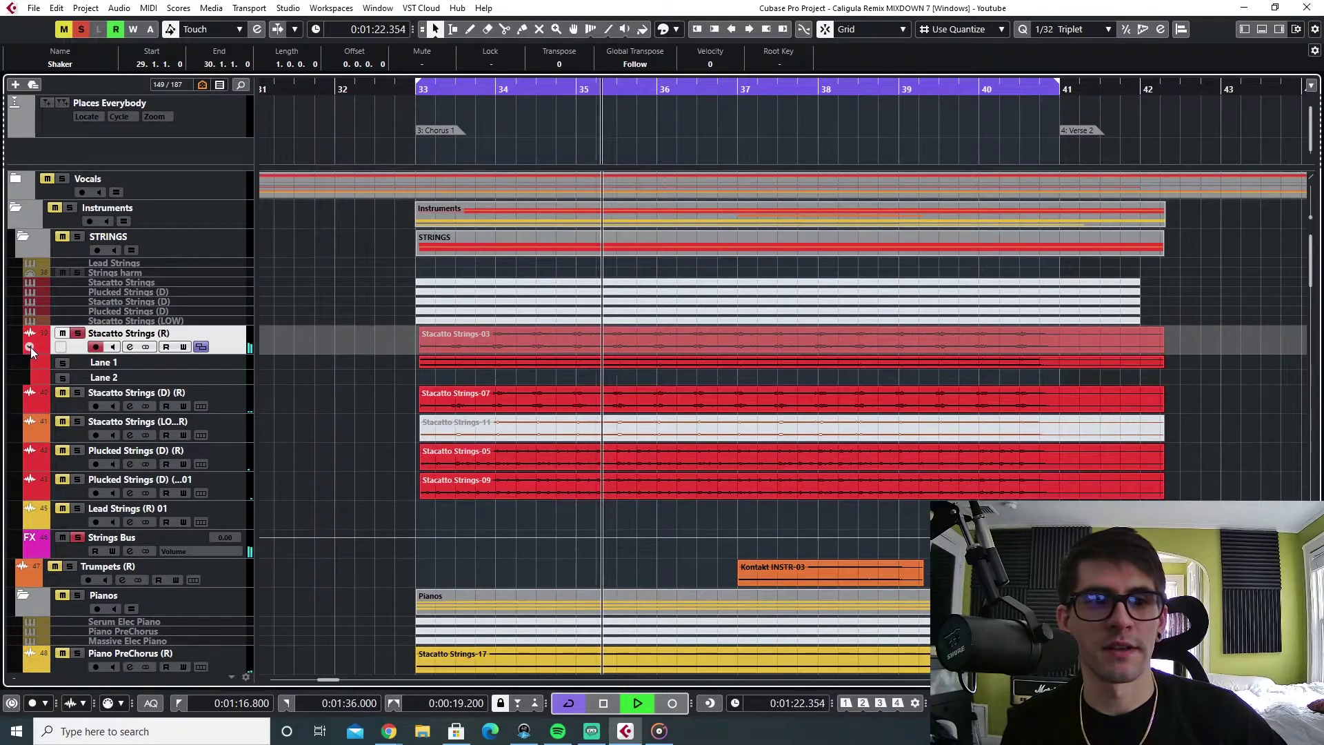
click(200, 347)
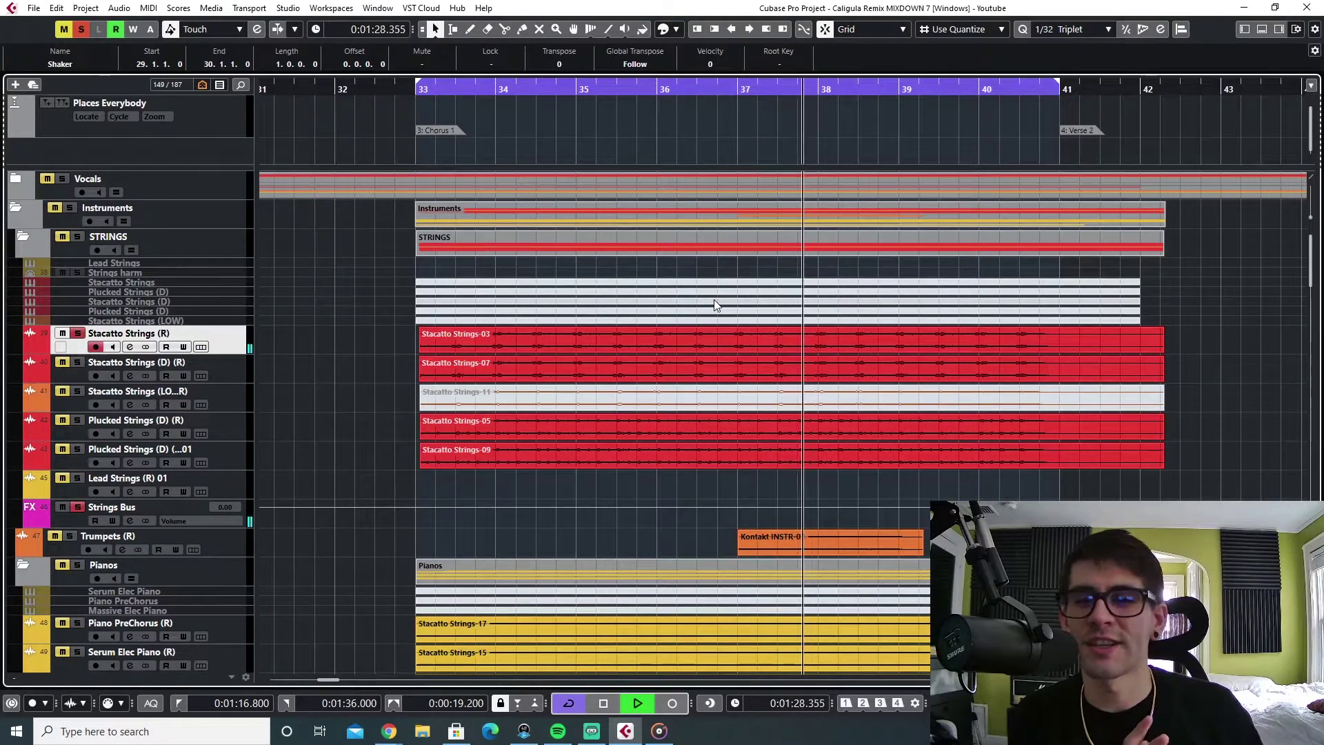
key(space)
click(553, 353)
click(397, 298)
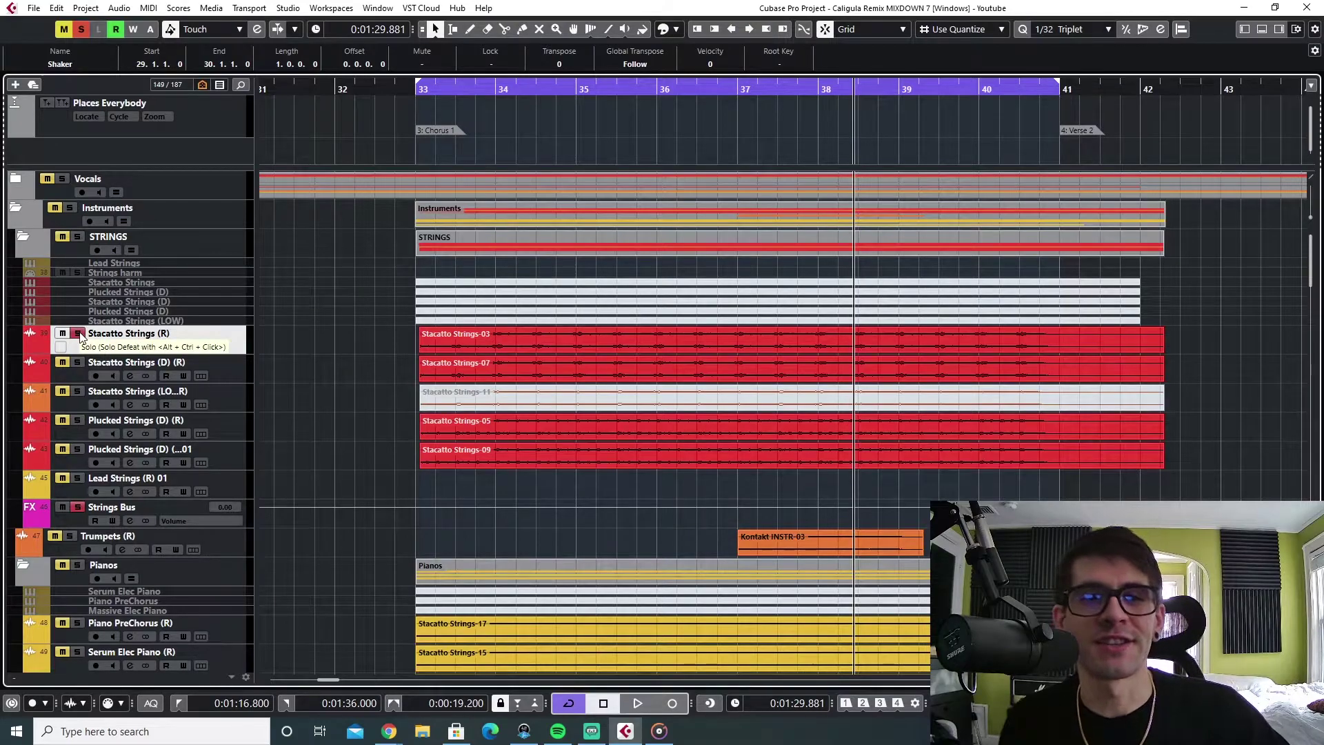
Play from bar 33 with Stacatto Strings (D) (R), Stacatto Strings (LO...R) and Plucked Strings (D) (R) added to the solo
click(418, 92)
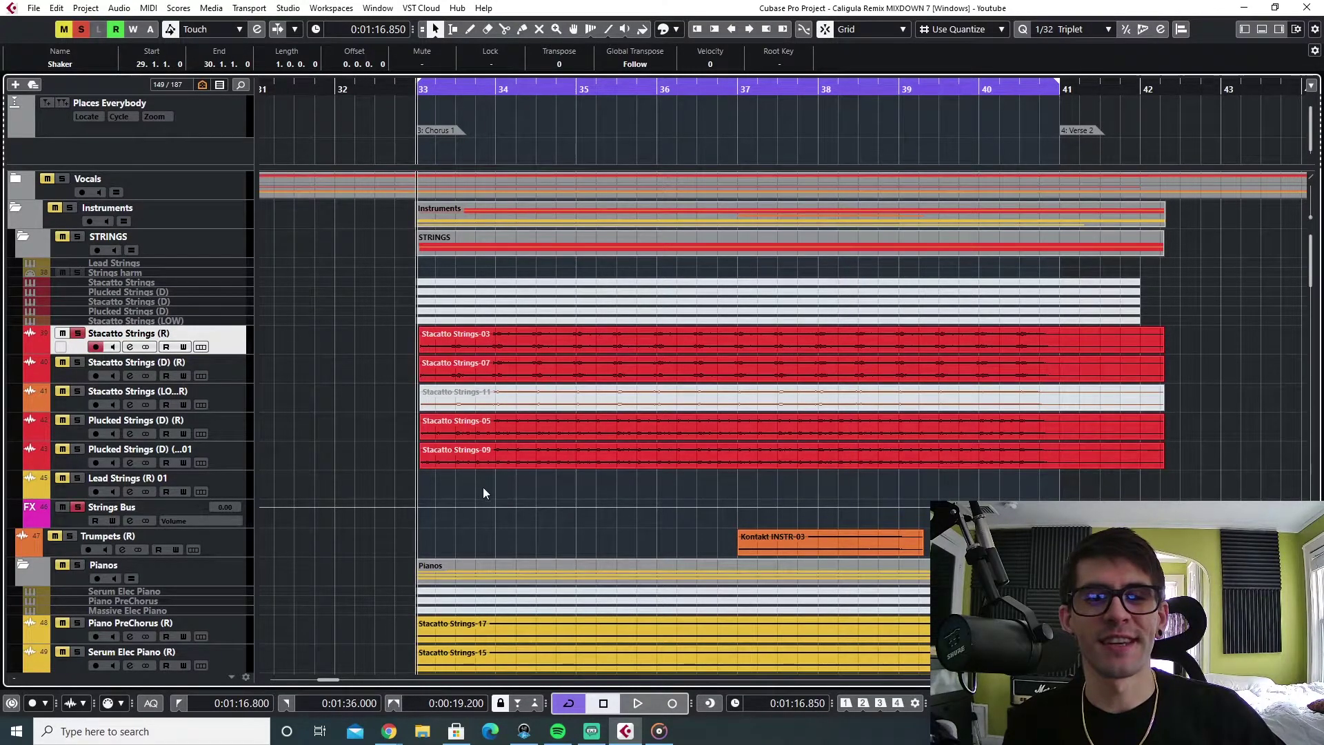
key(space)
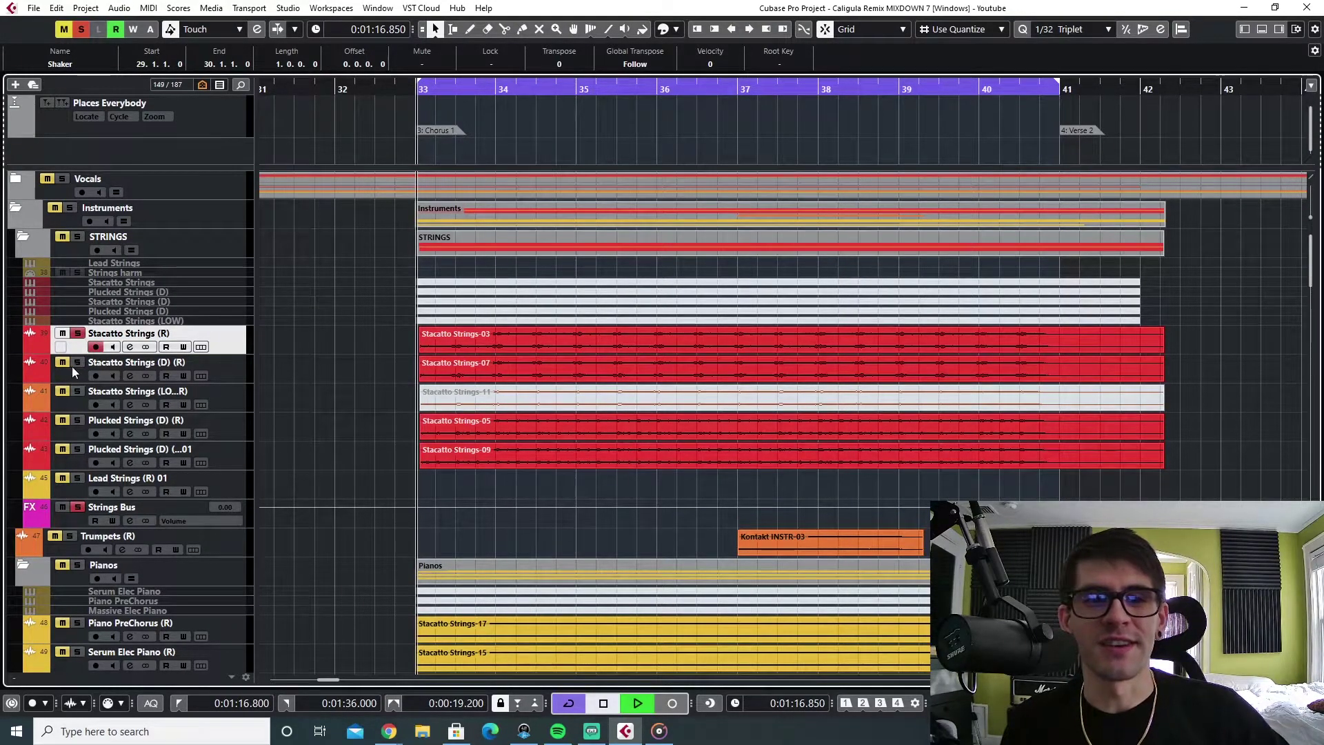
click(79, 420)
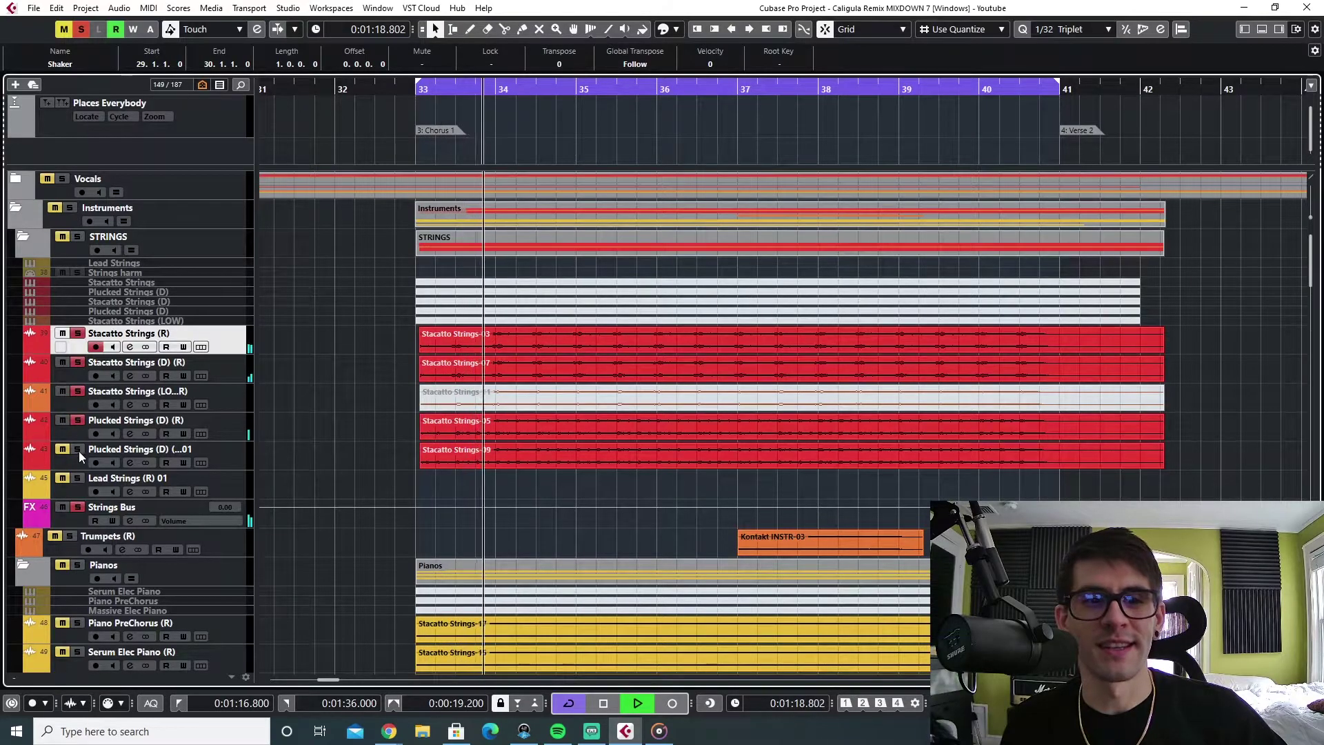
click(95, 373)
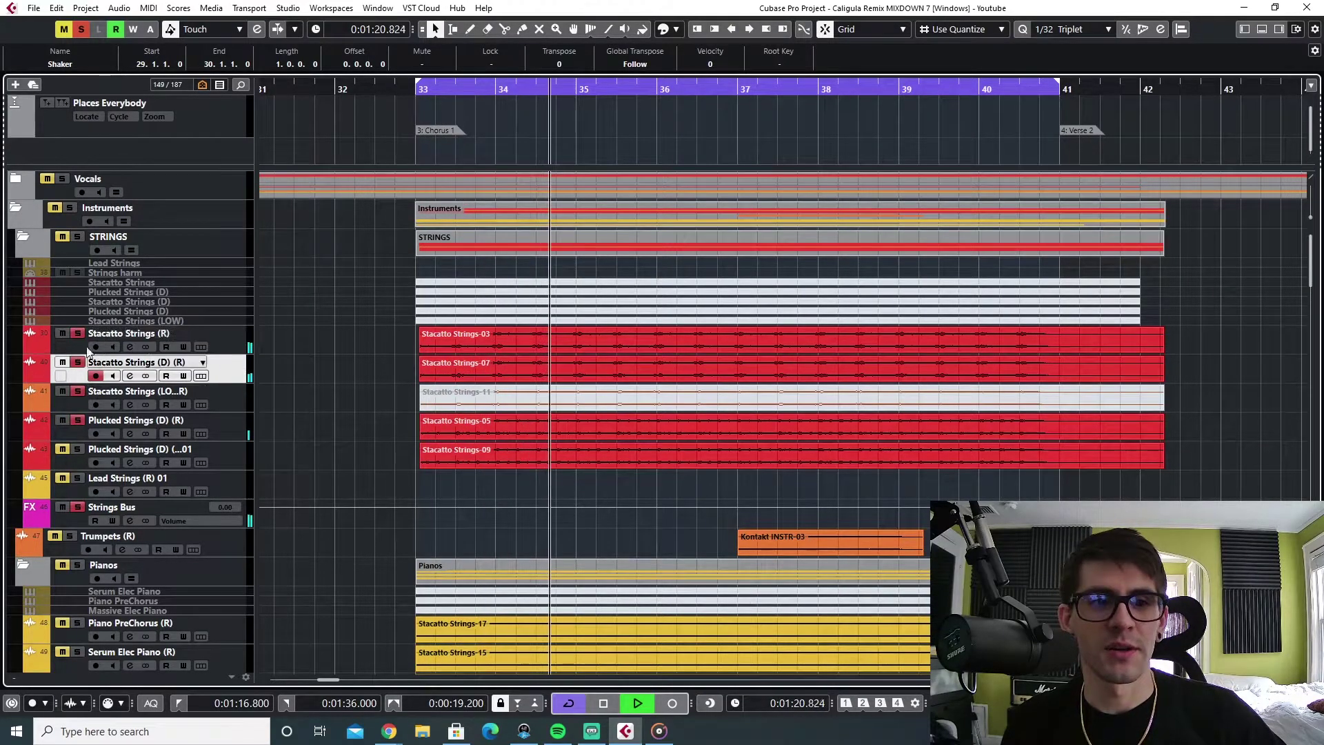
click(229, 335)
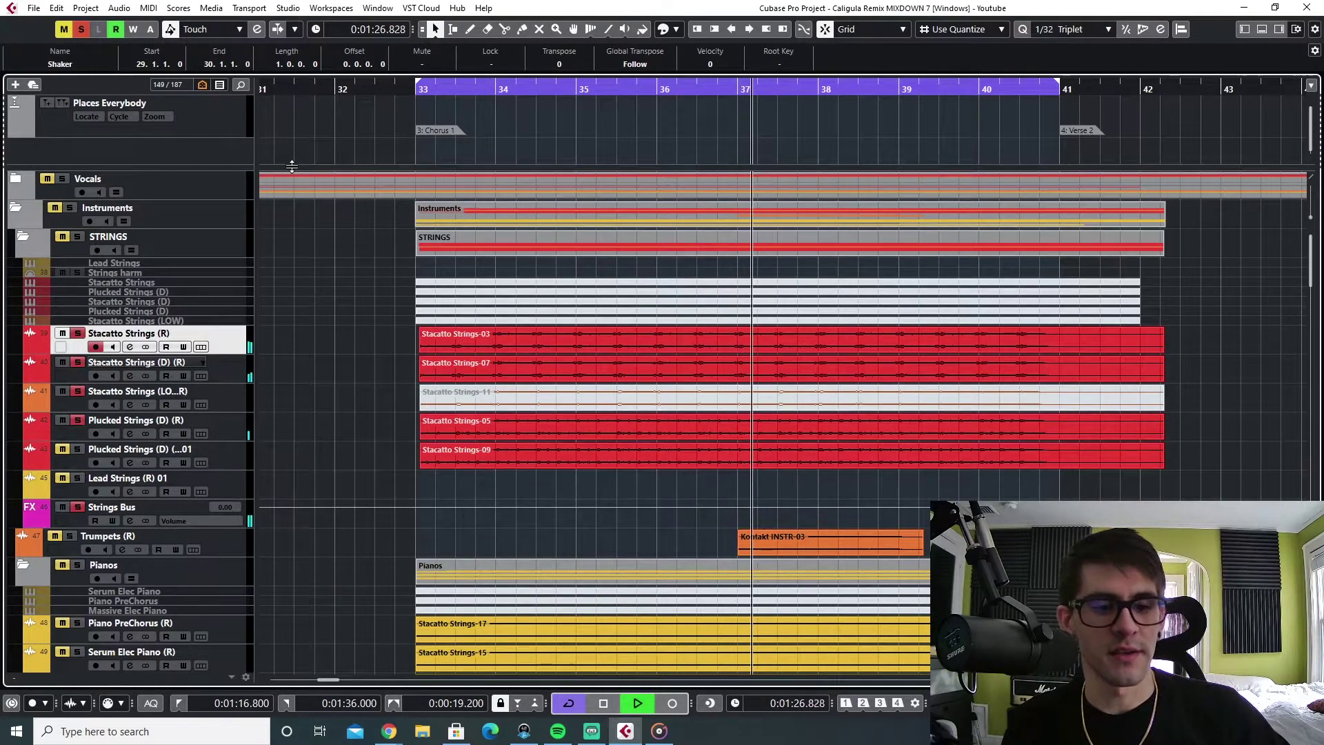
Open the MixConsole at the strings channels and add the Plucked Strings channel 43 to the solo
key(F3)
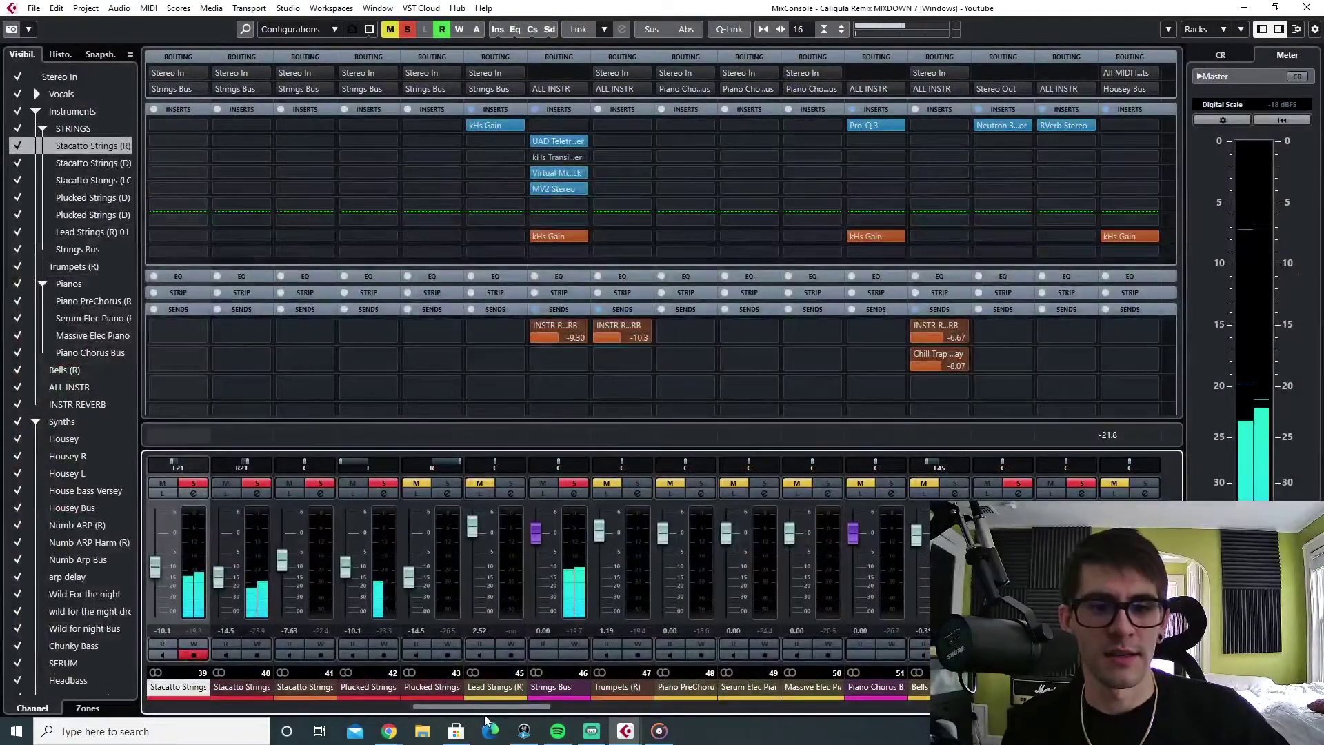
drag(491, 707, 441, 706)
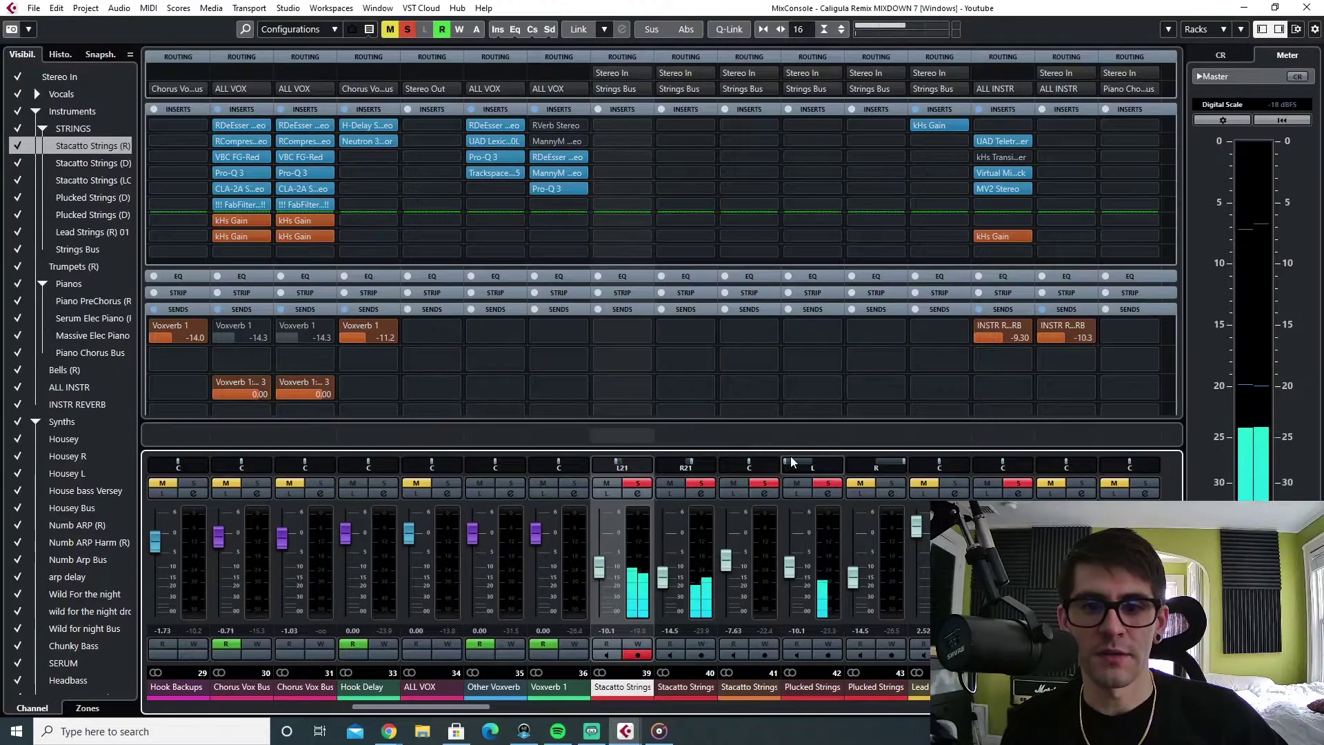
click(890, 483)
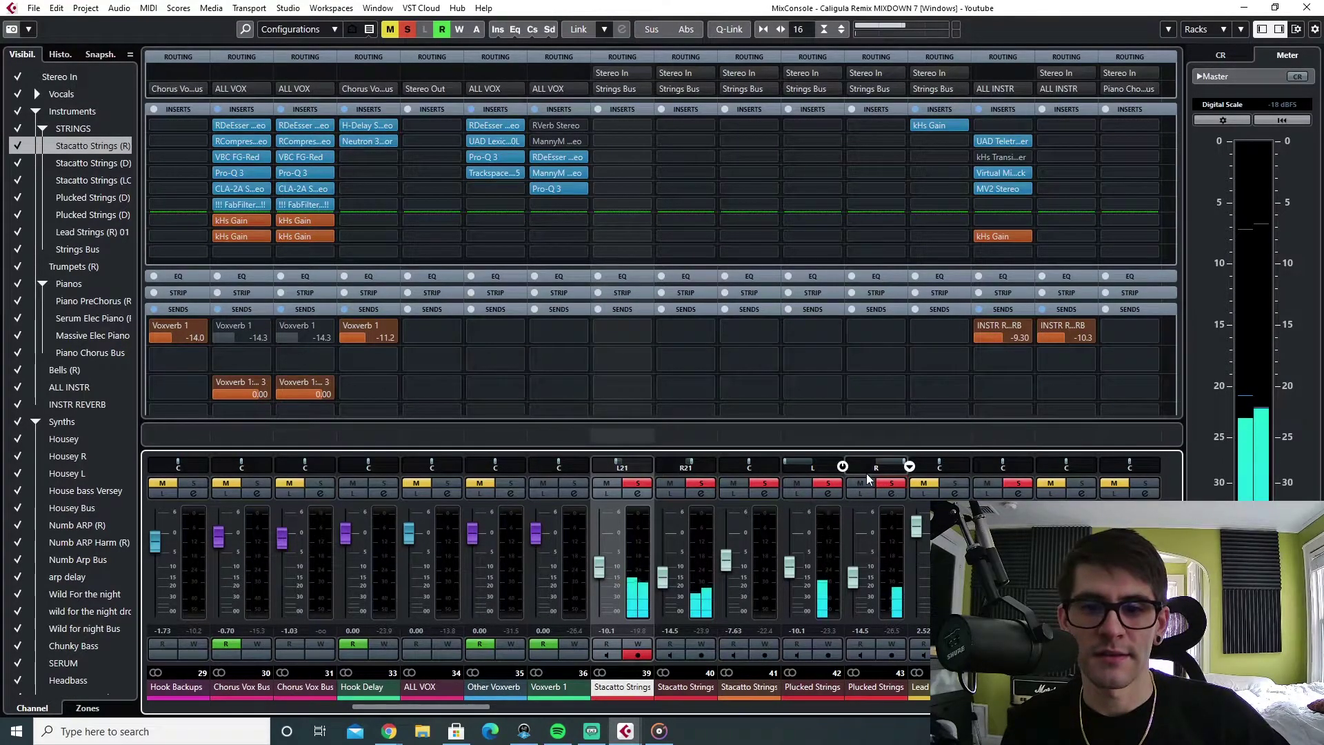
Unsolo the Stacatto Strings channels to hear the two Plucked Strings, clear the remaining solos and return to the project window
click(709, 485)
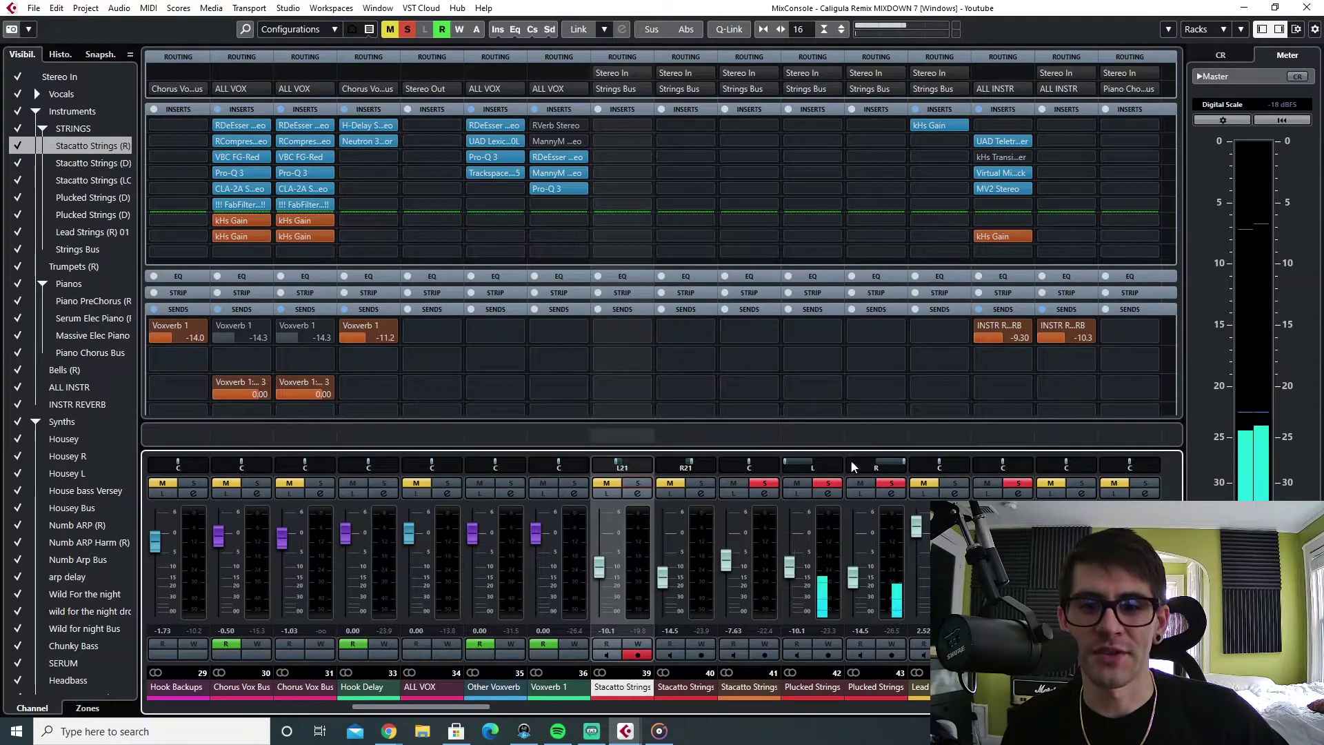
click(764, 482)
click(827, 481)
click(896, 484)
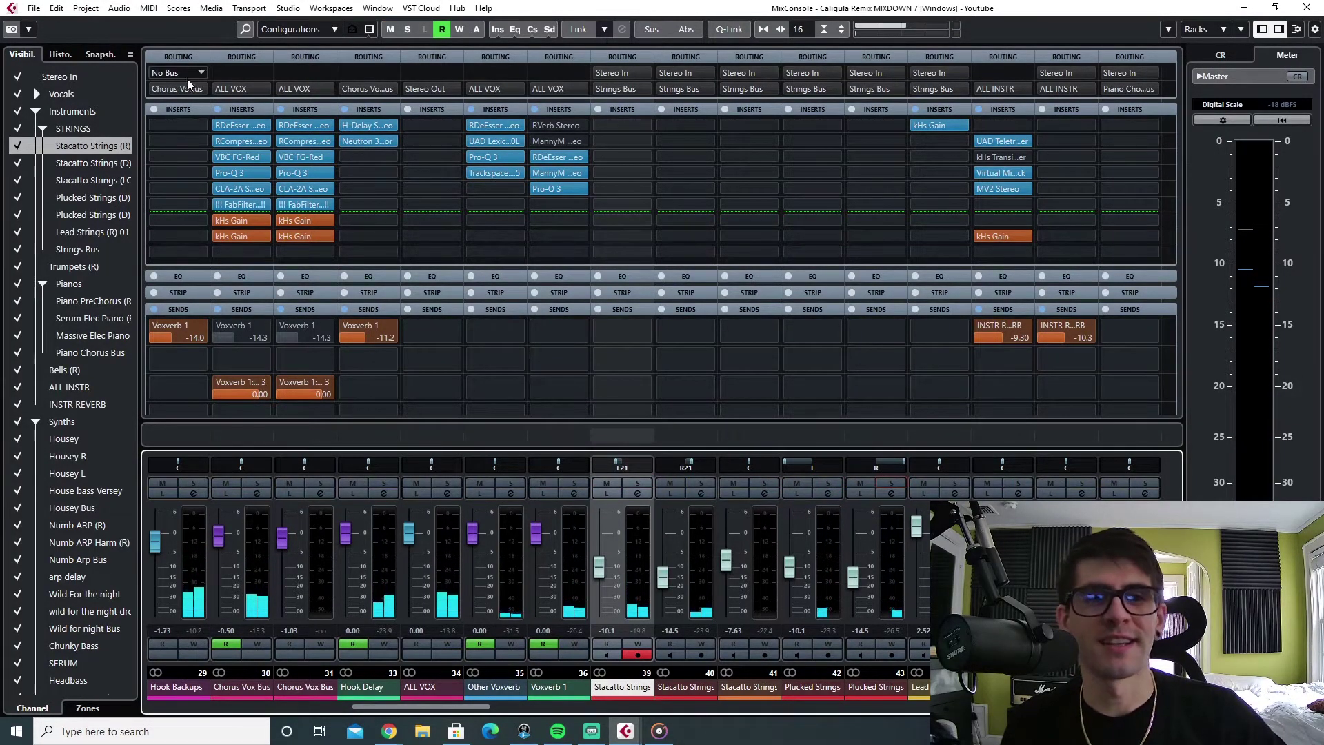
key(F3)
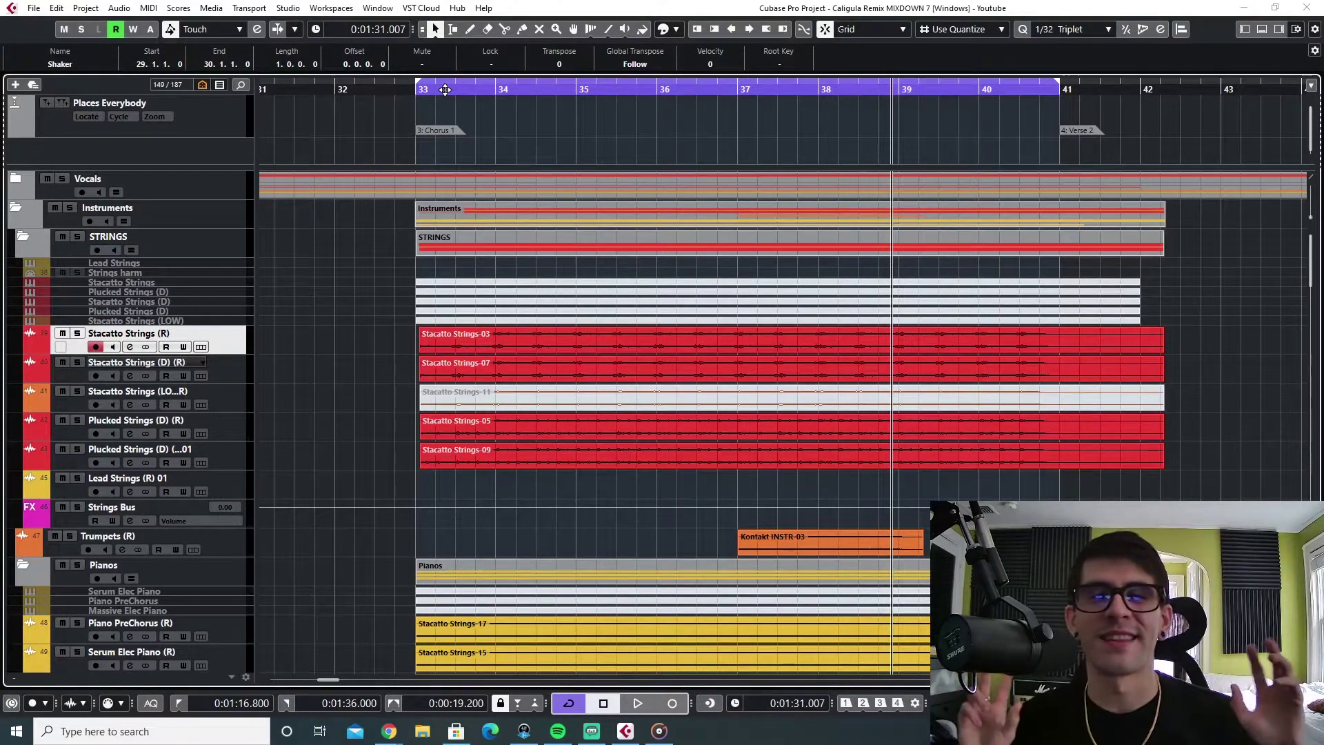
Play the Trumpets (R) track soloed from bar 37, stop playback and clear its solo
scroll(685, 472, down, 3)
click(205, 345)
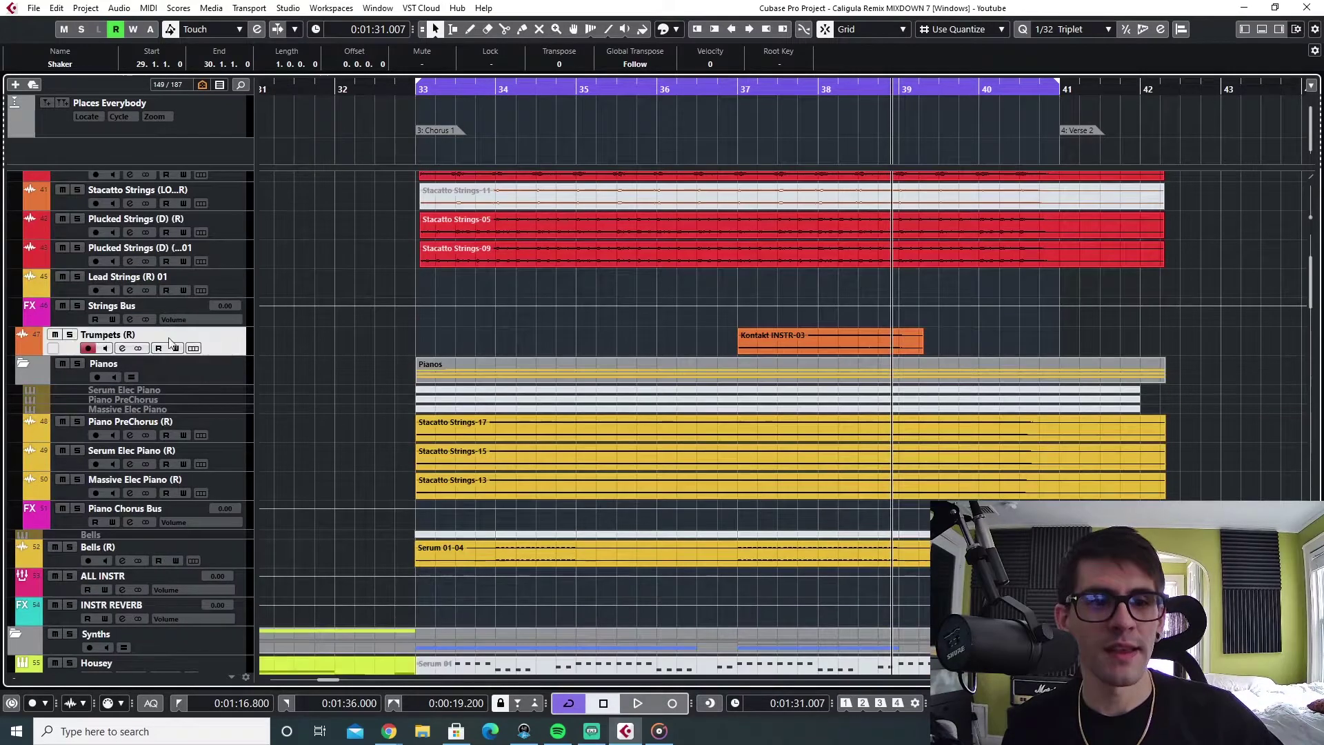
click(69, 336)
click(736, 86)
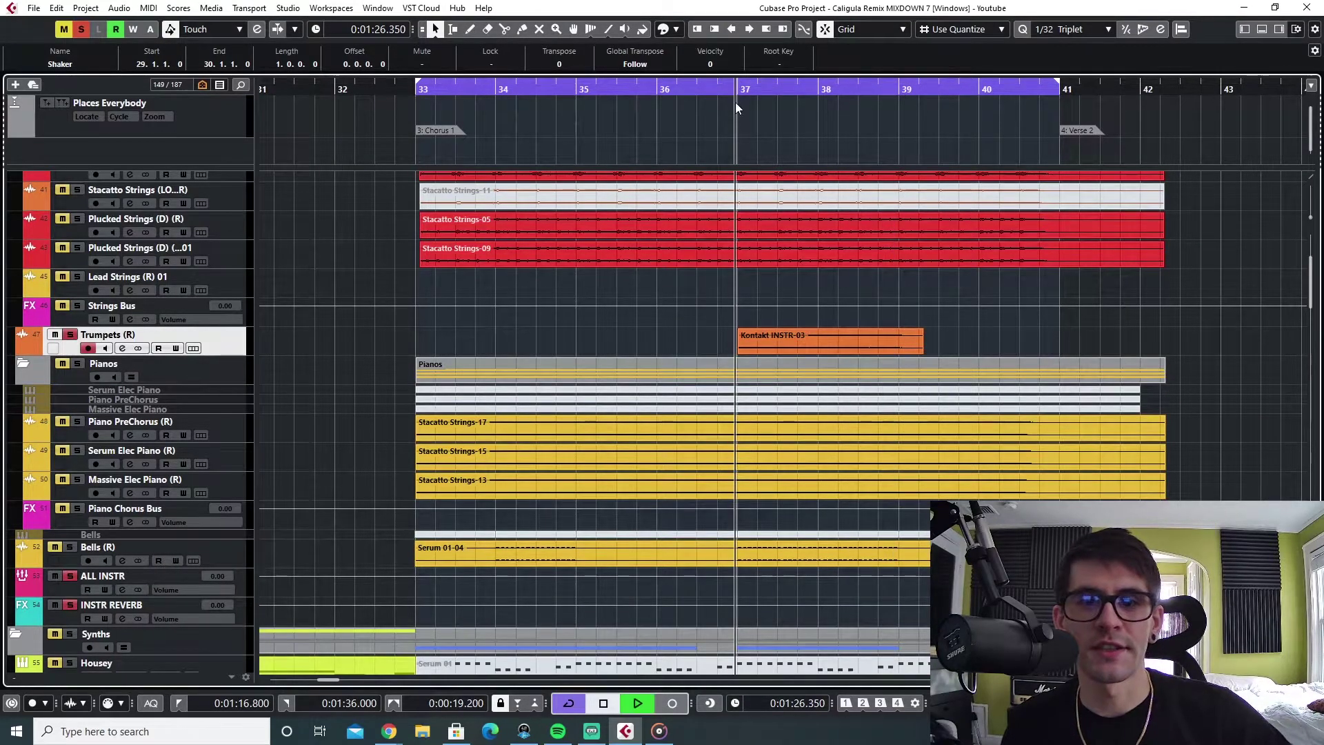
key(space)
click(618, 260)
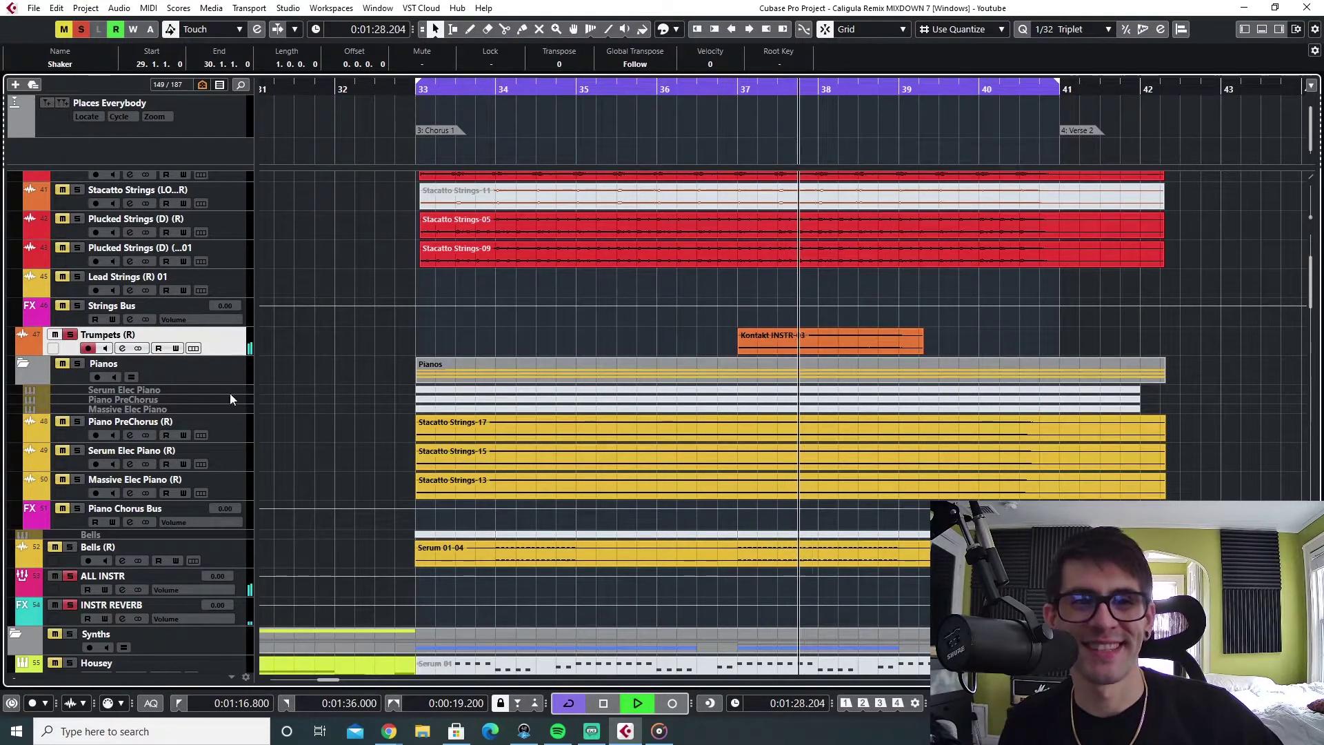
click(743, 435)
click(1078, 330)
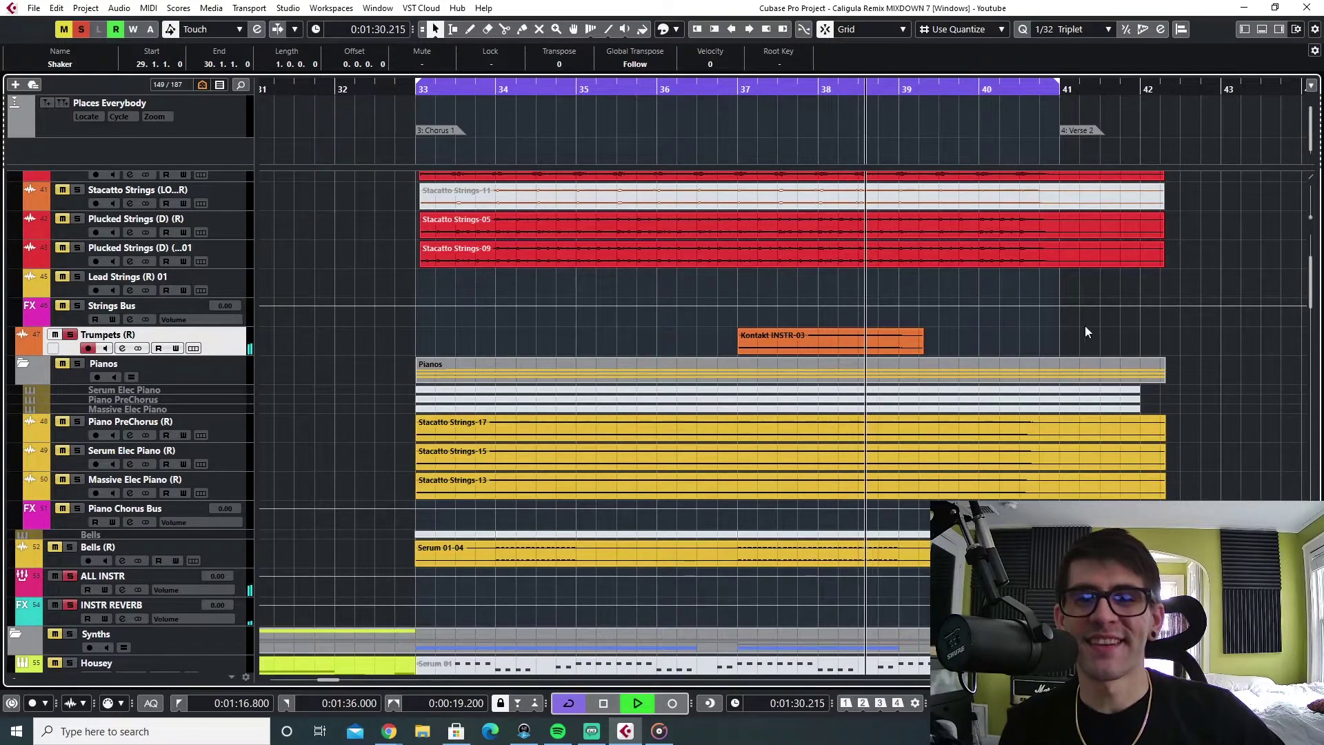
key(space)
click(62, 29)
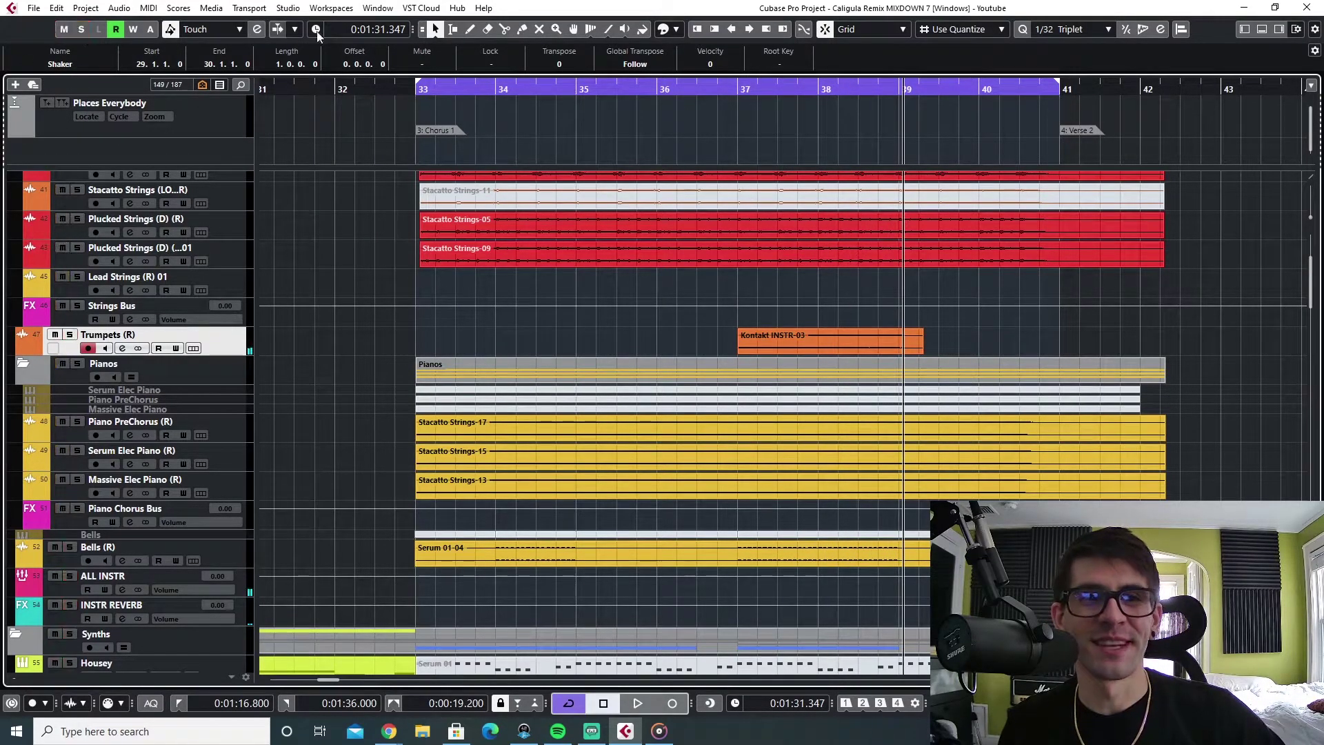
Play the full mix from bar 37 to hear the trumpets in context, and stop playback
drag(726, 90, 742, 105)
key(space)
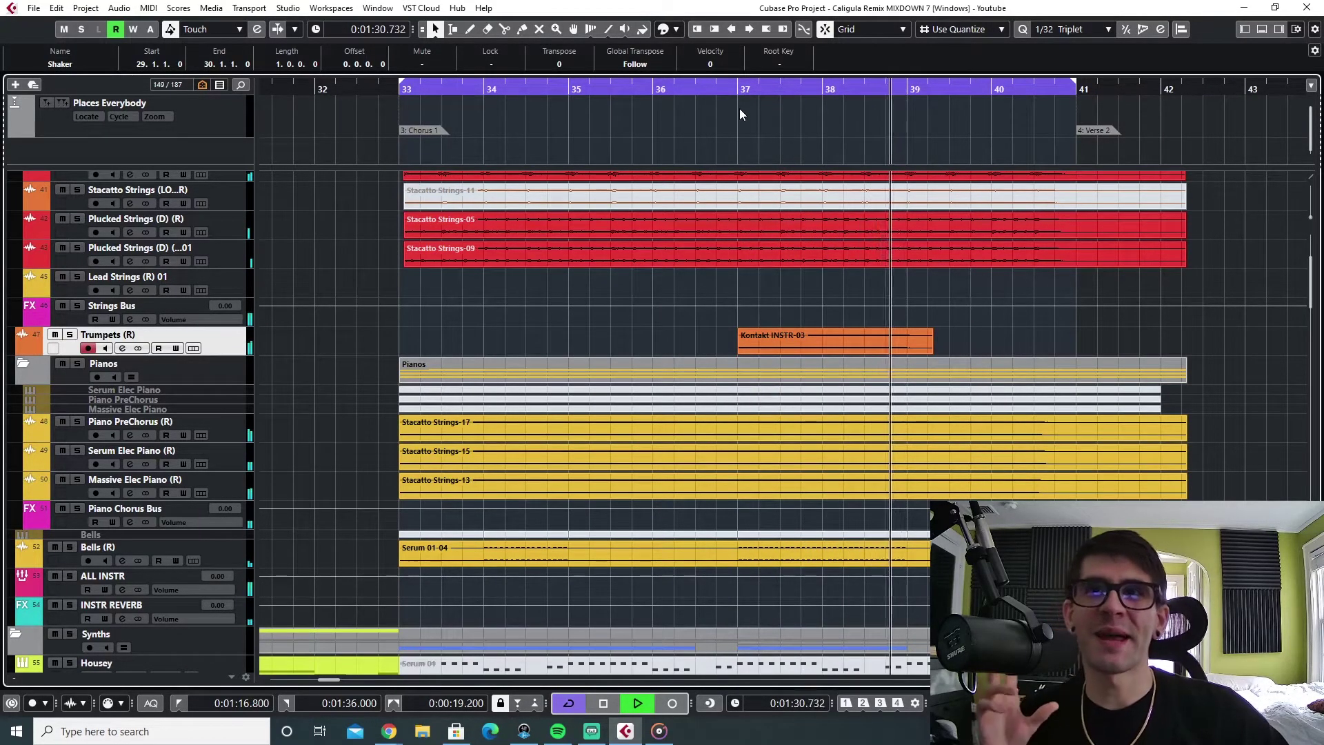
key(space)
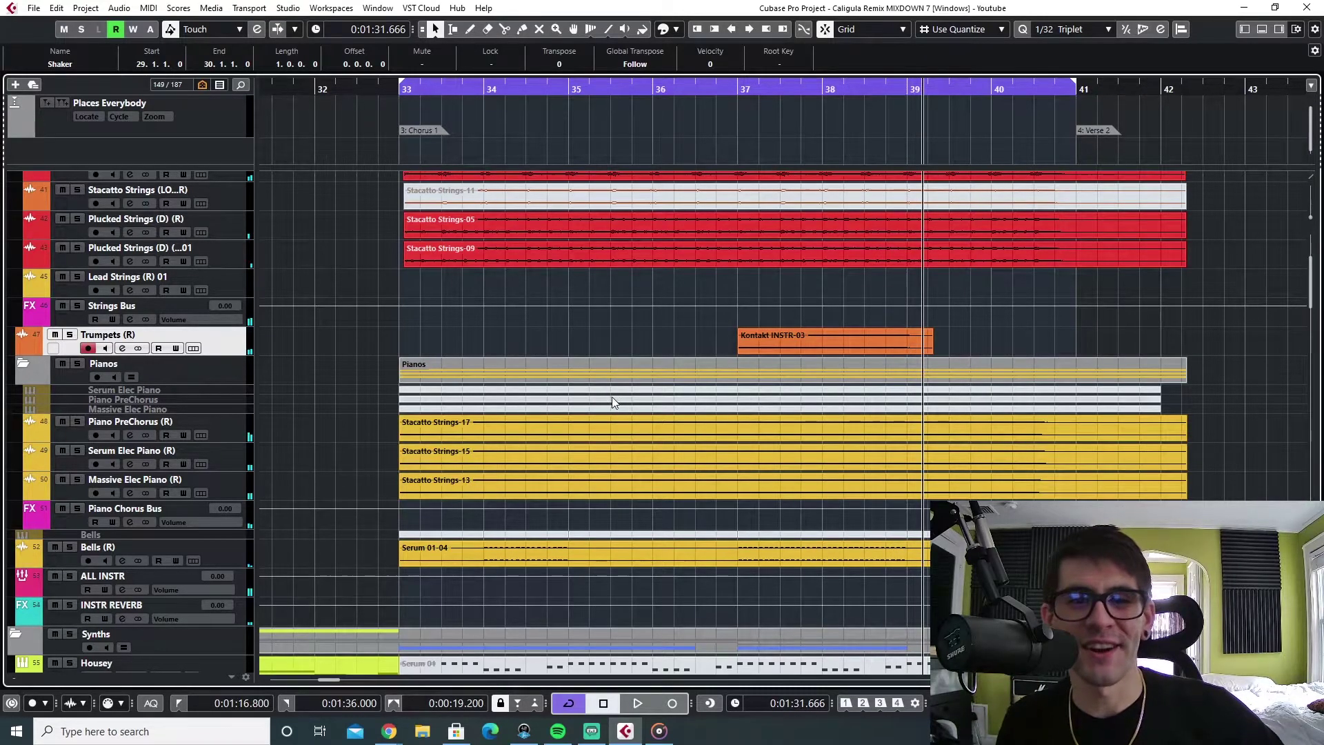
Solo Piano PreChorus (R), Serum Elec Piano (R) and Massive Elec Piano (R), and play them from bar 33
scroll(614, 414, up, 3)
scroll(82, 275, down, 7)
click(77, 220)
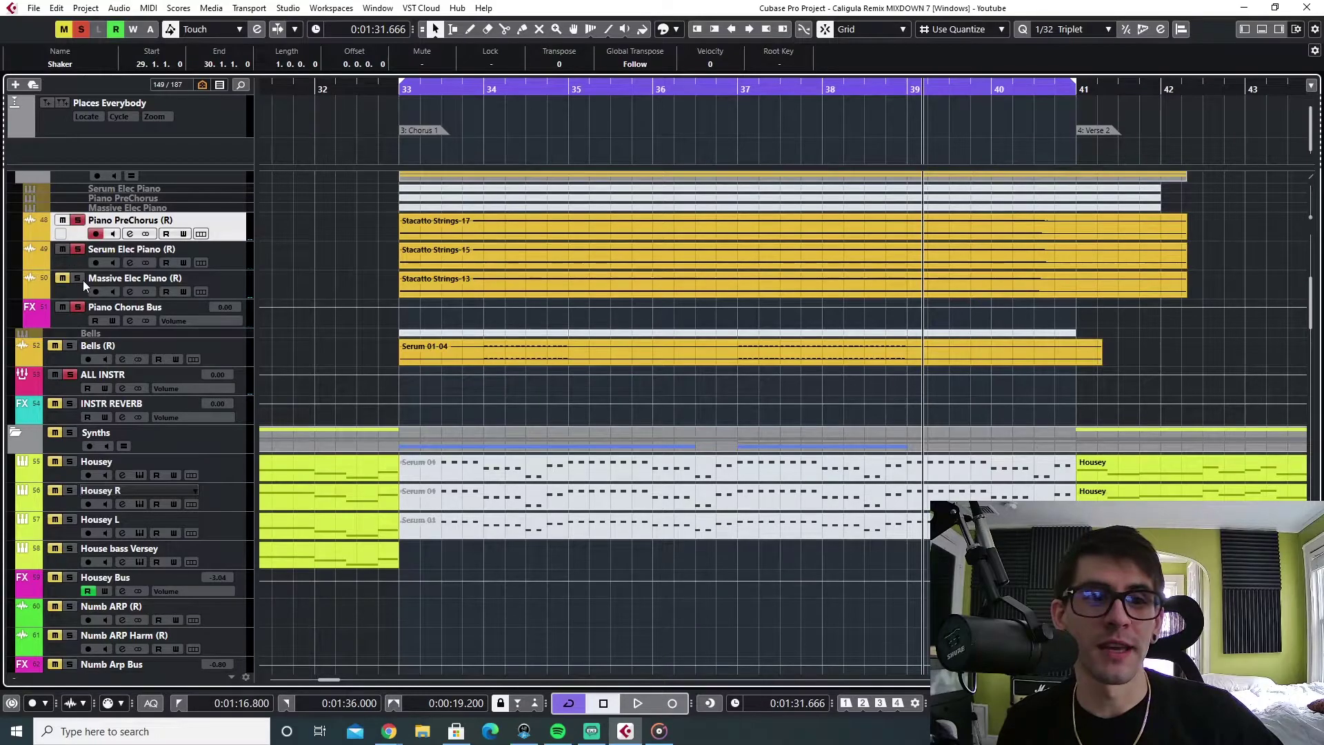
key(KP_1)
key(space)
click(597, 230)
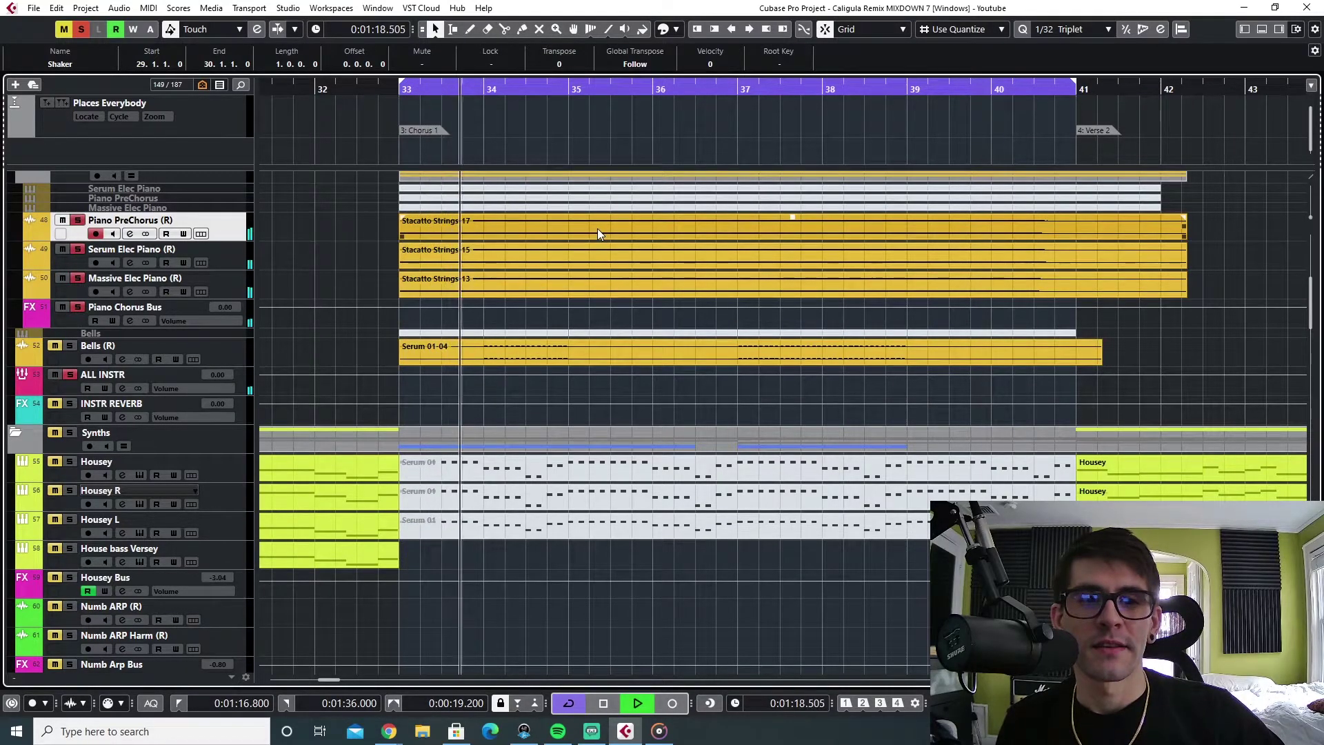
click(588, 246)
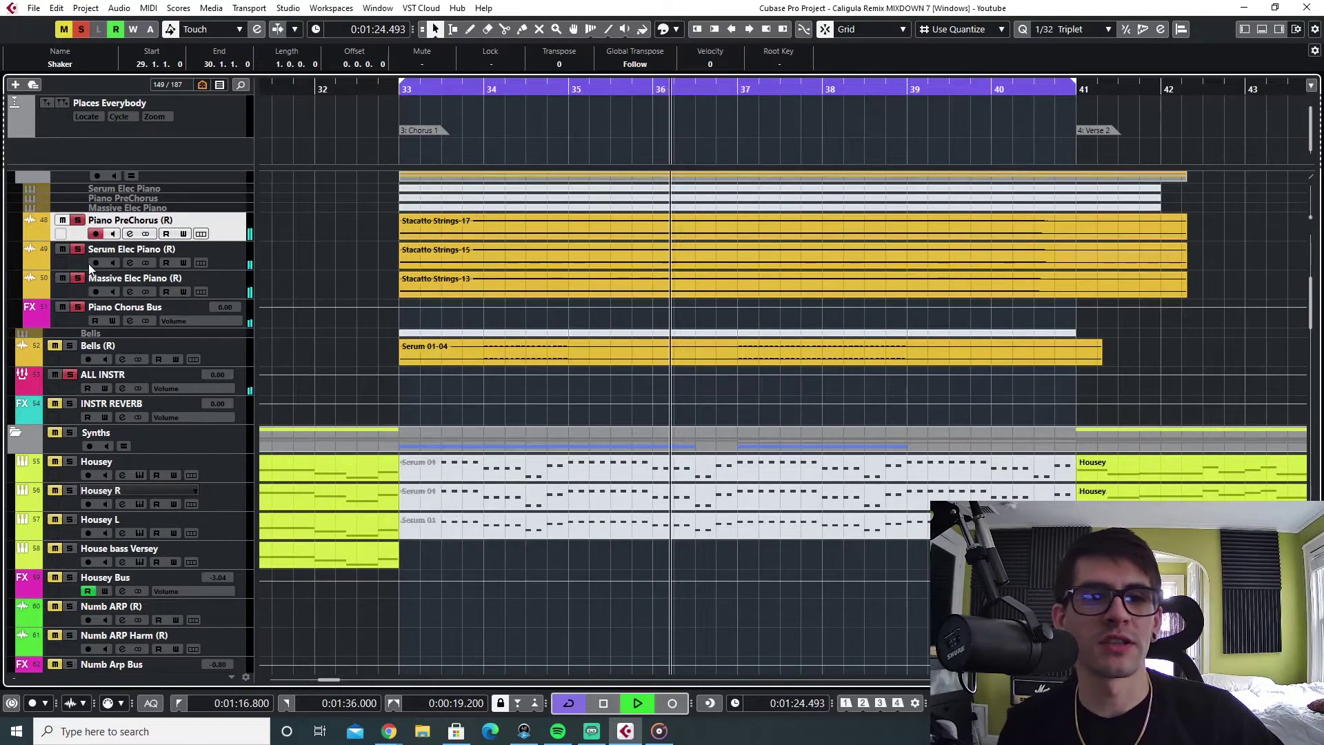
Replay the soloed pianos from bar 33 and clear all solo states to hear them in the full mix
key(space)
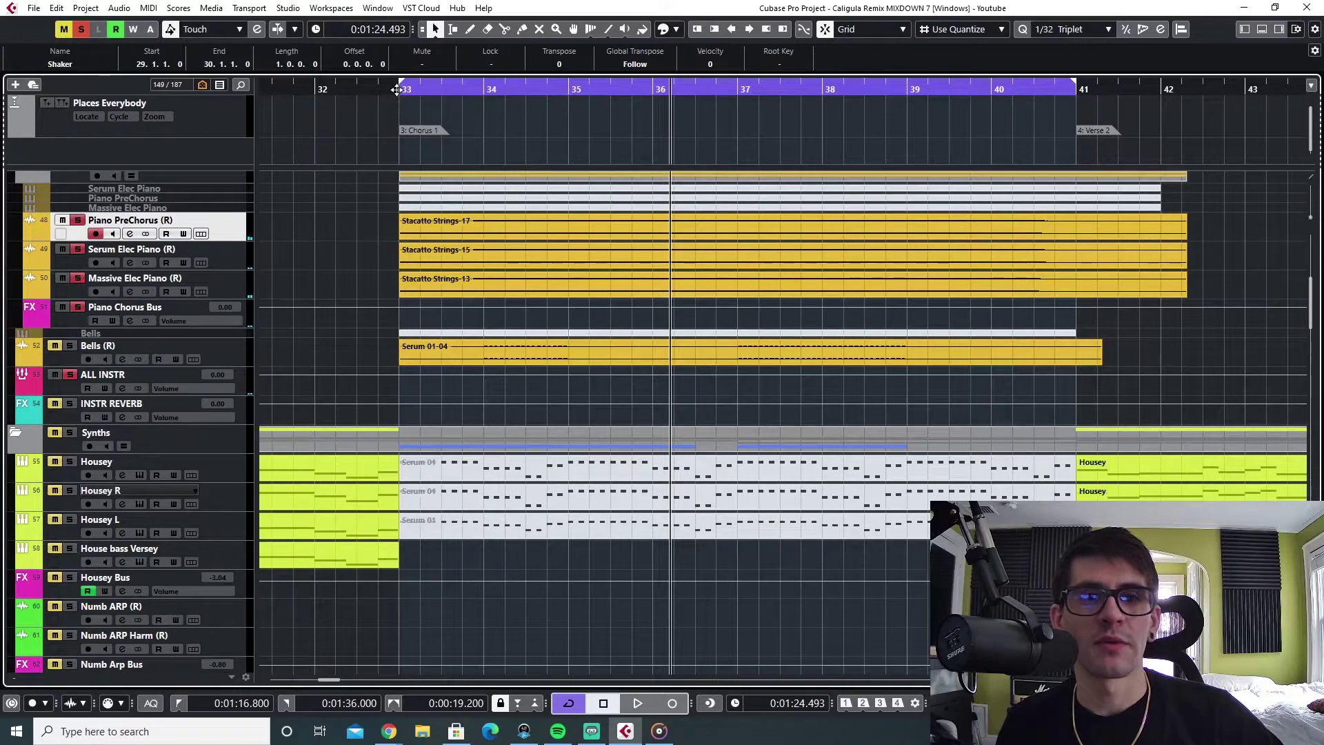
click(397, 90)
key(space)
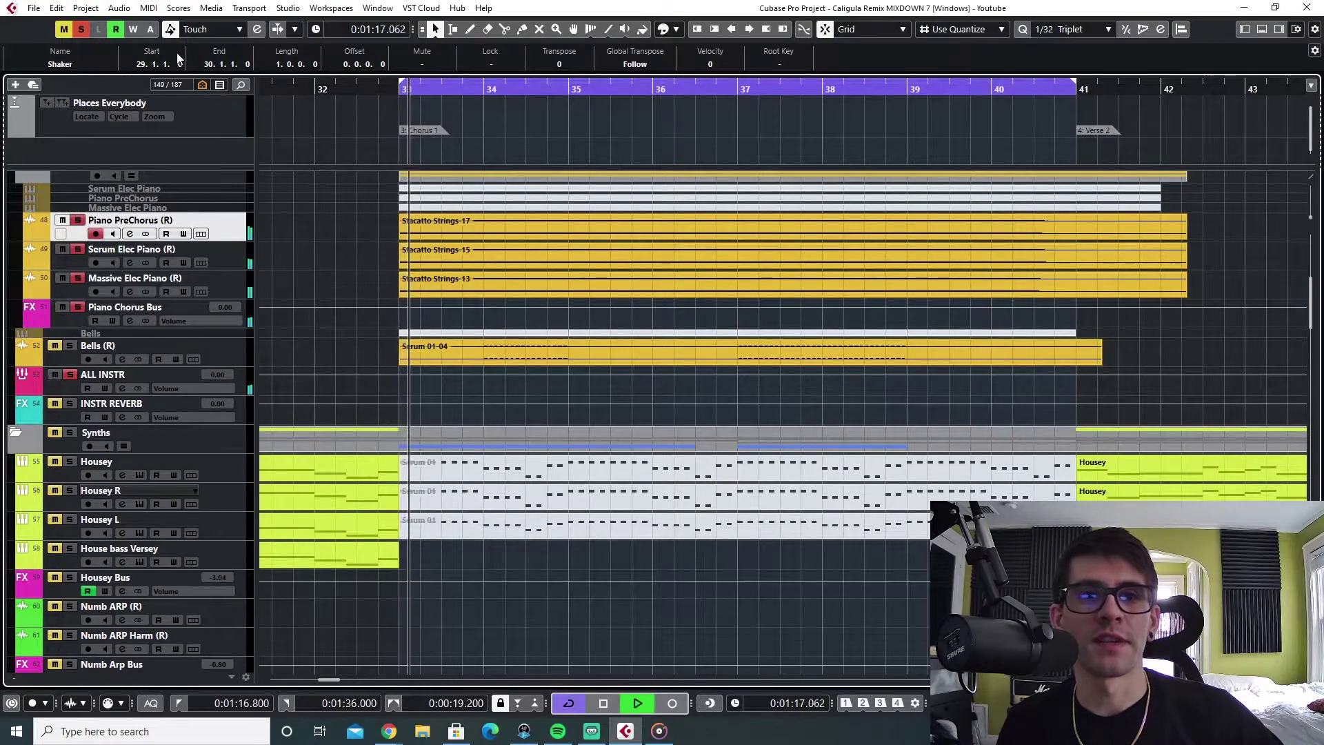
click(81, 30)
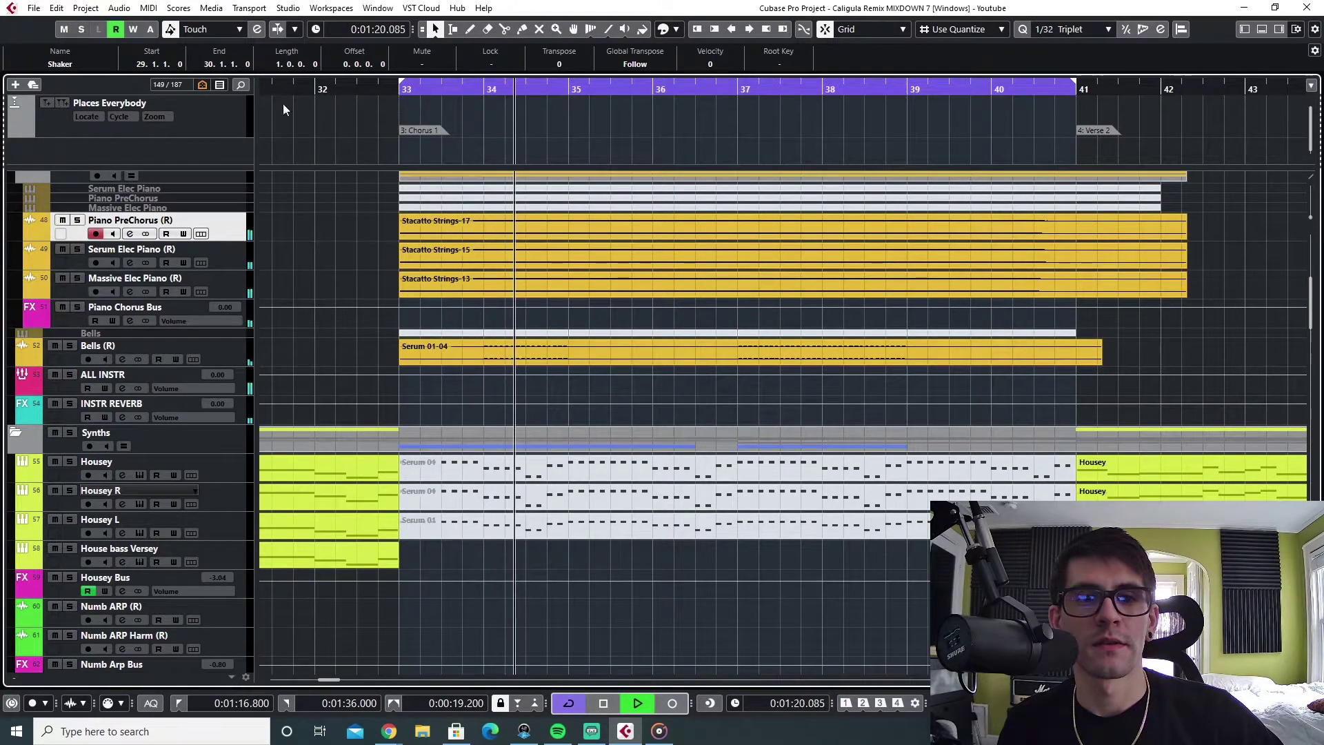
Stop playback, solo the Bells (R) track and play the bells from around bar 34
key(space)
click(69, 345)
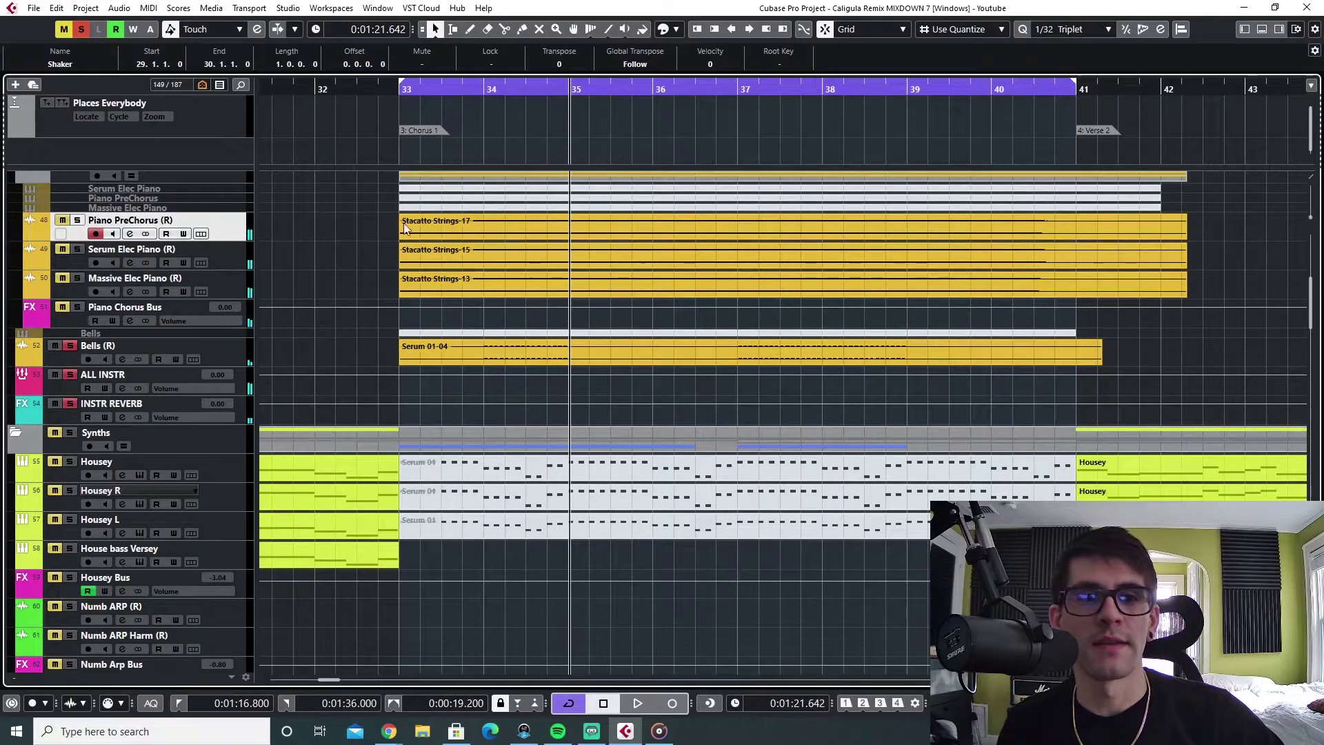
click(485, 99)
key(space)
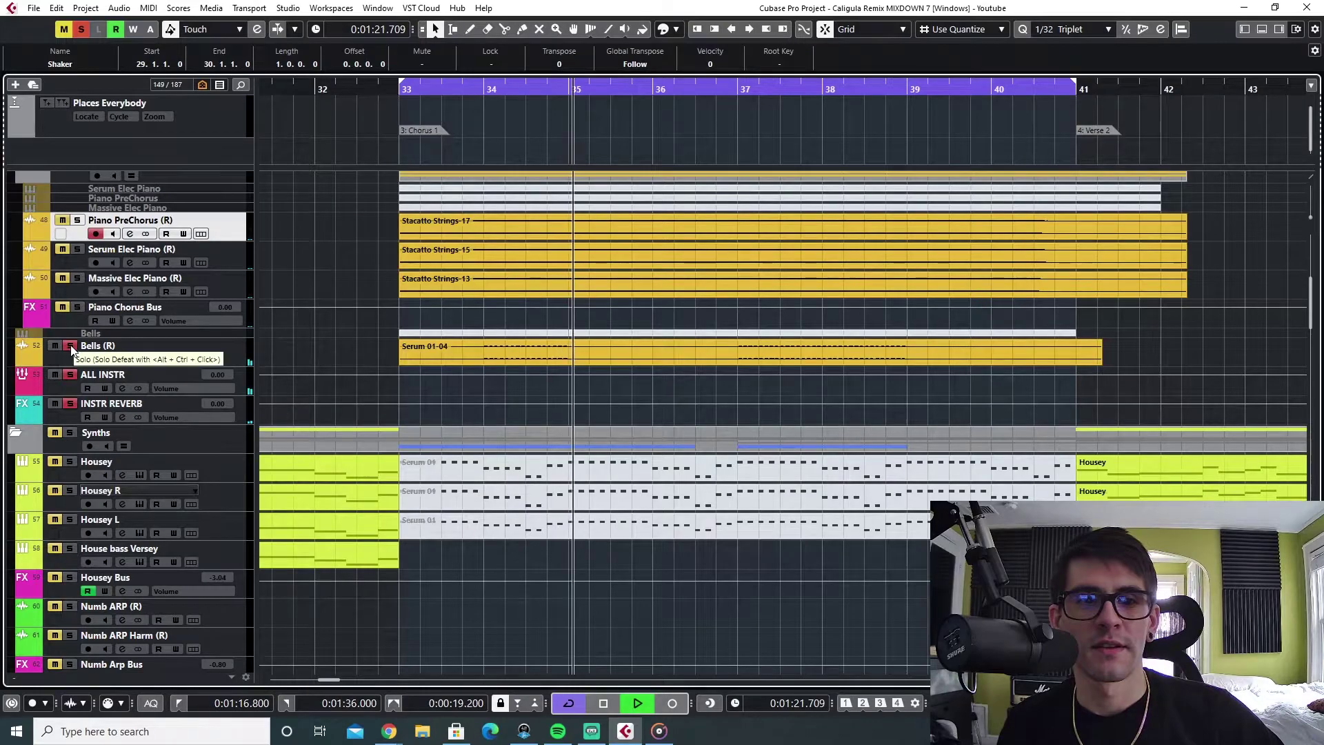
key(space)
click(495, 95)
key(space)
key(space)
Turn off automation writing on the Bells (R) track, replay the bells from bar 33 and clear all solo and mute states
click(232, 350)
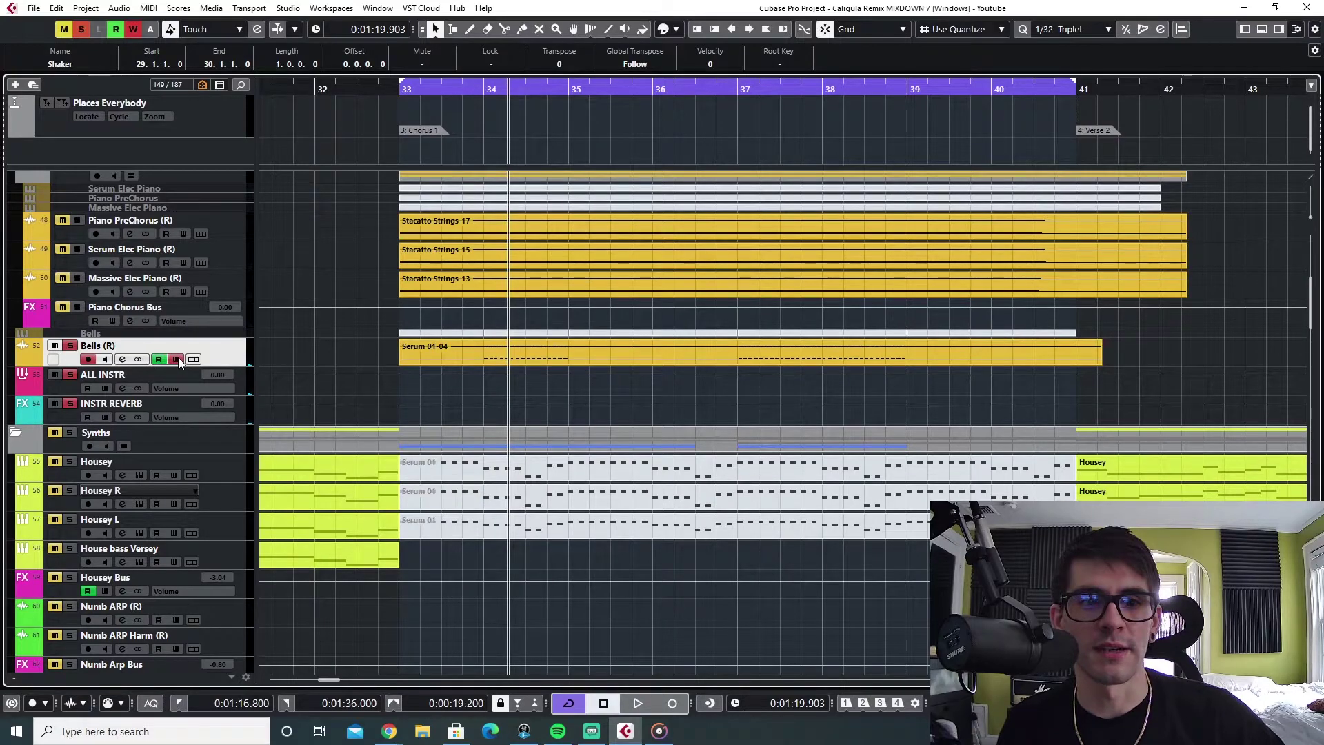
click(178, 358)
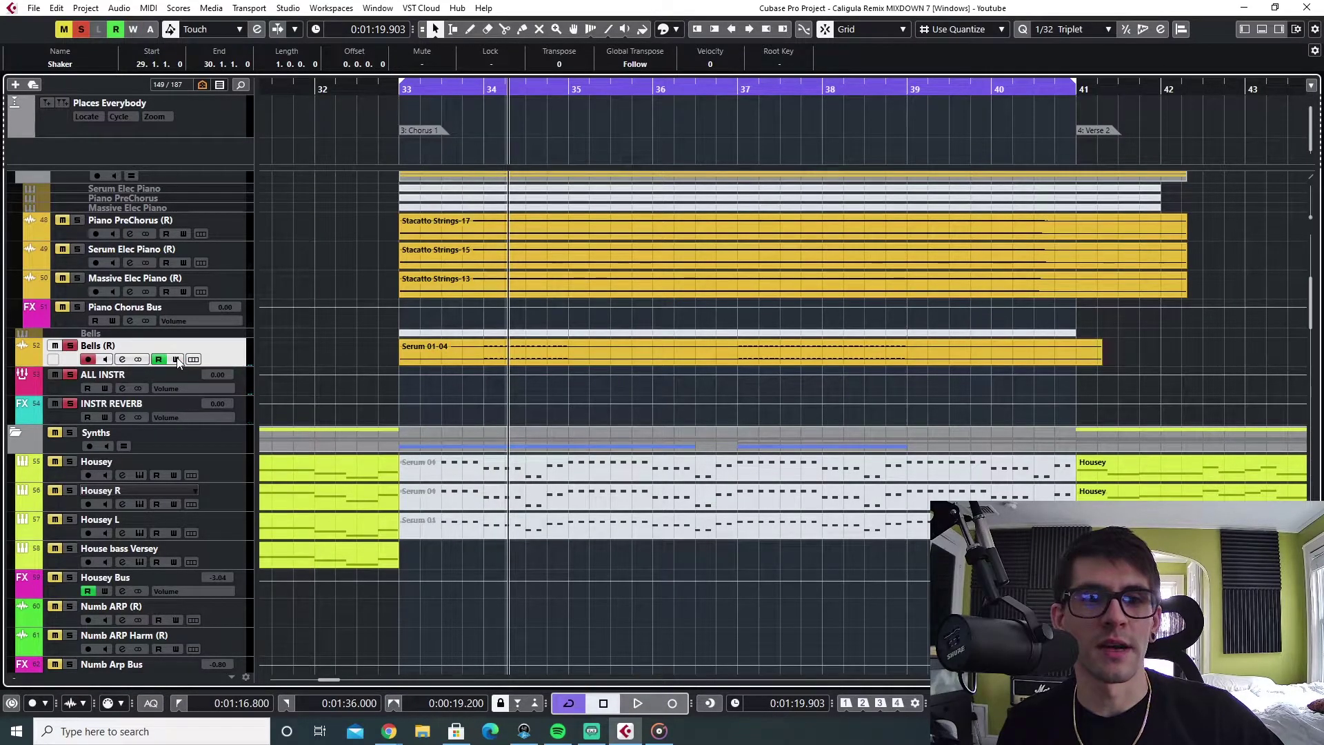
key(KP_1)
key(space)
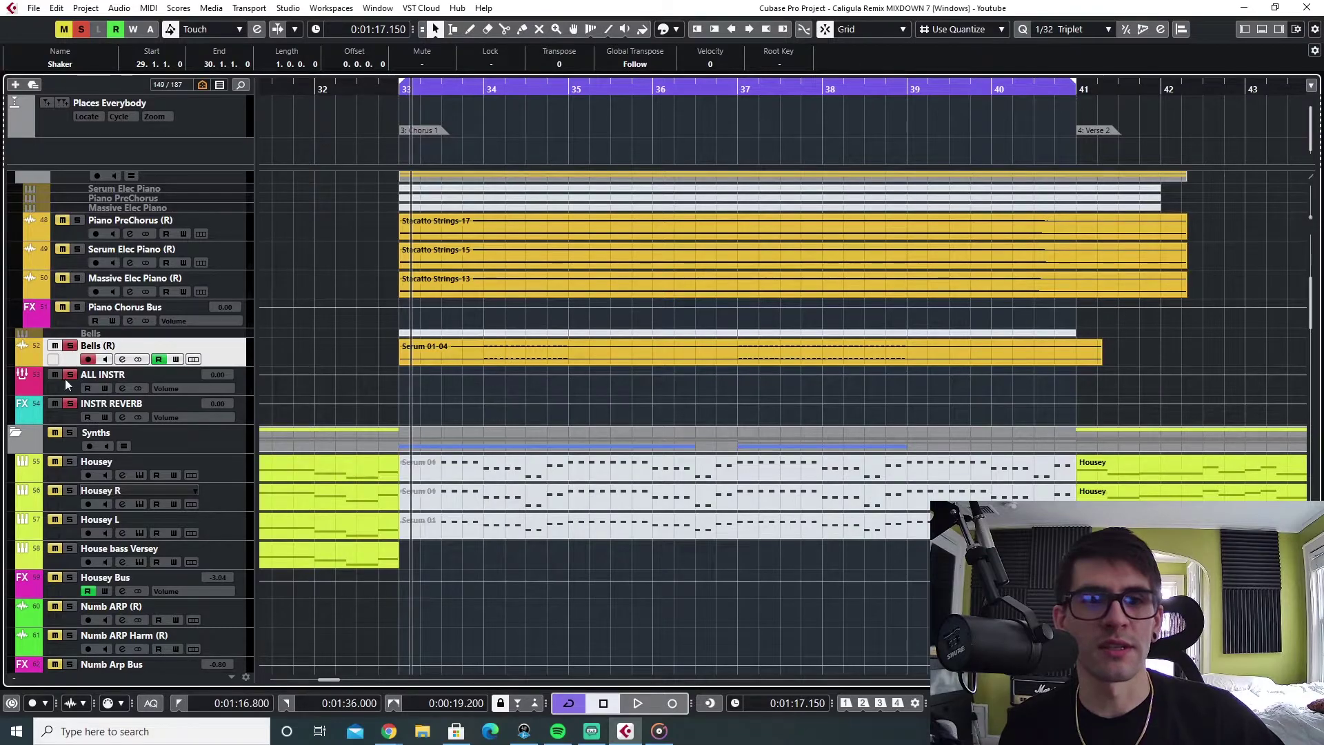
click(80, 28)
click(64, 29)
Look over the chorus strings, trumpets and pianos, and on down to the bass synth and sampler tracks
scroll(593, 408, up, 5)
scroll(593, 408, down, 3)
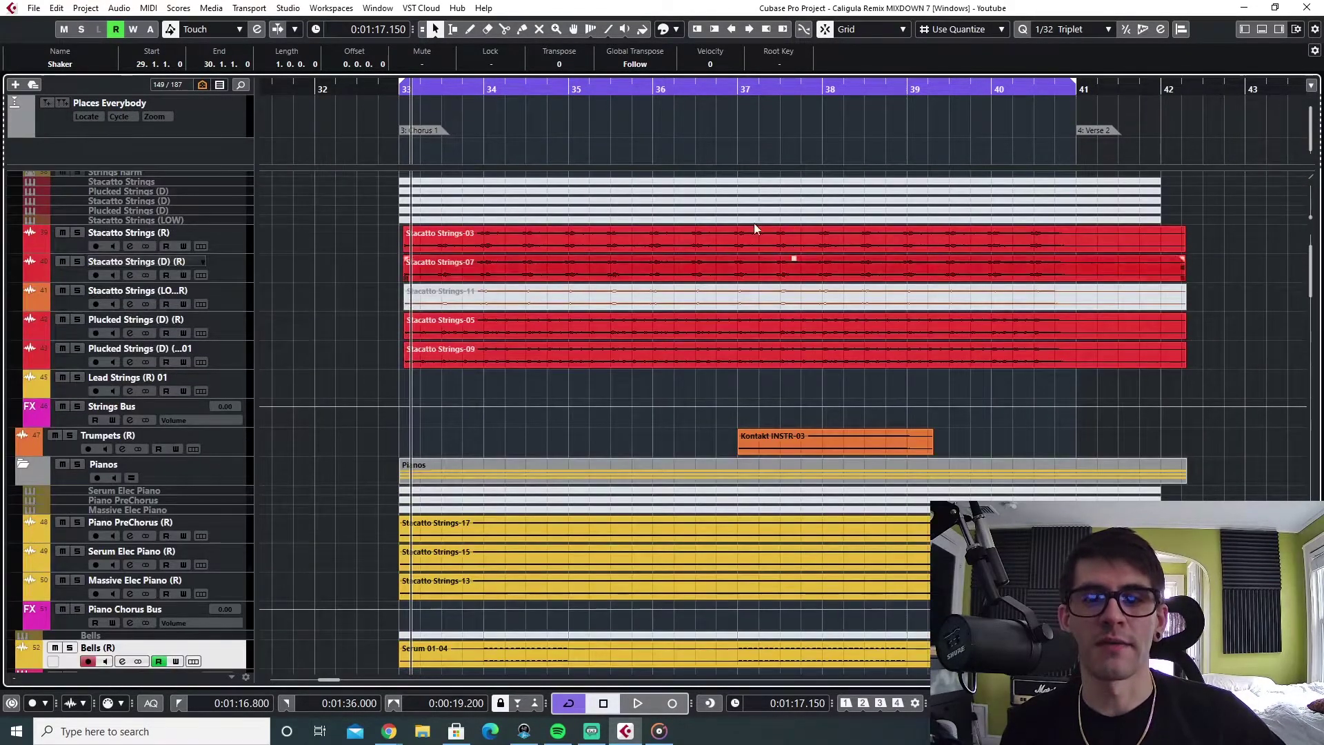
scroll(639, 414, down, 3)
scroll(639, 411, up, 4)
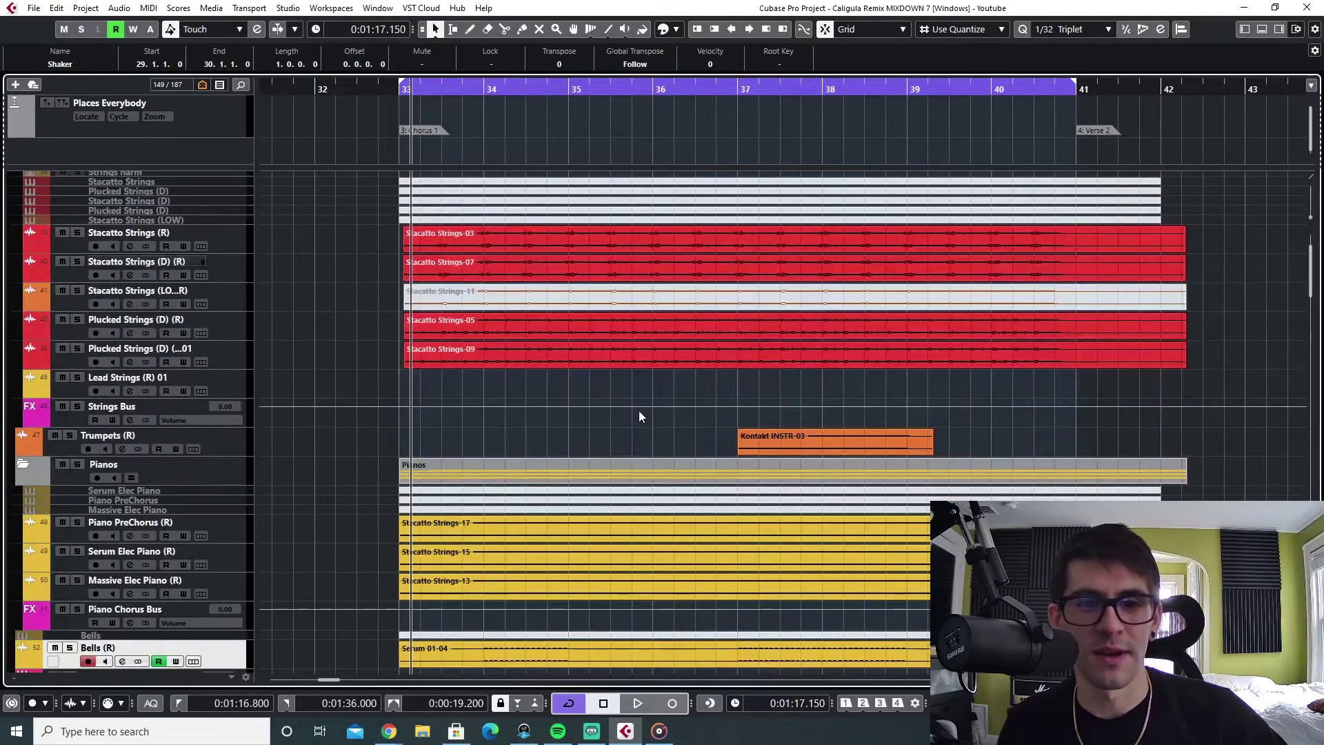
scroll(641, 413, down, 3)
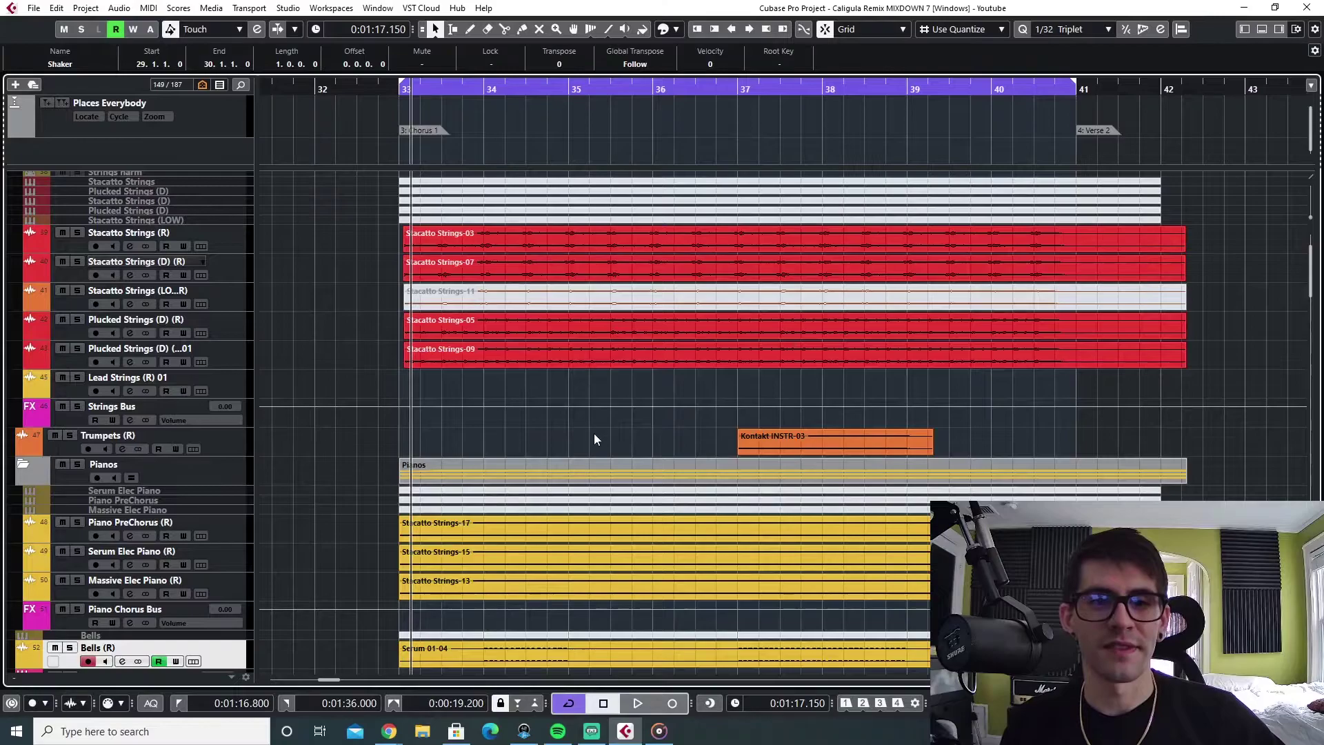
scroll(593, 433, down, 6)
scroll(569, 482, down, 10)
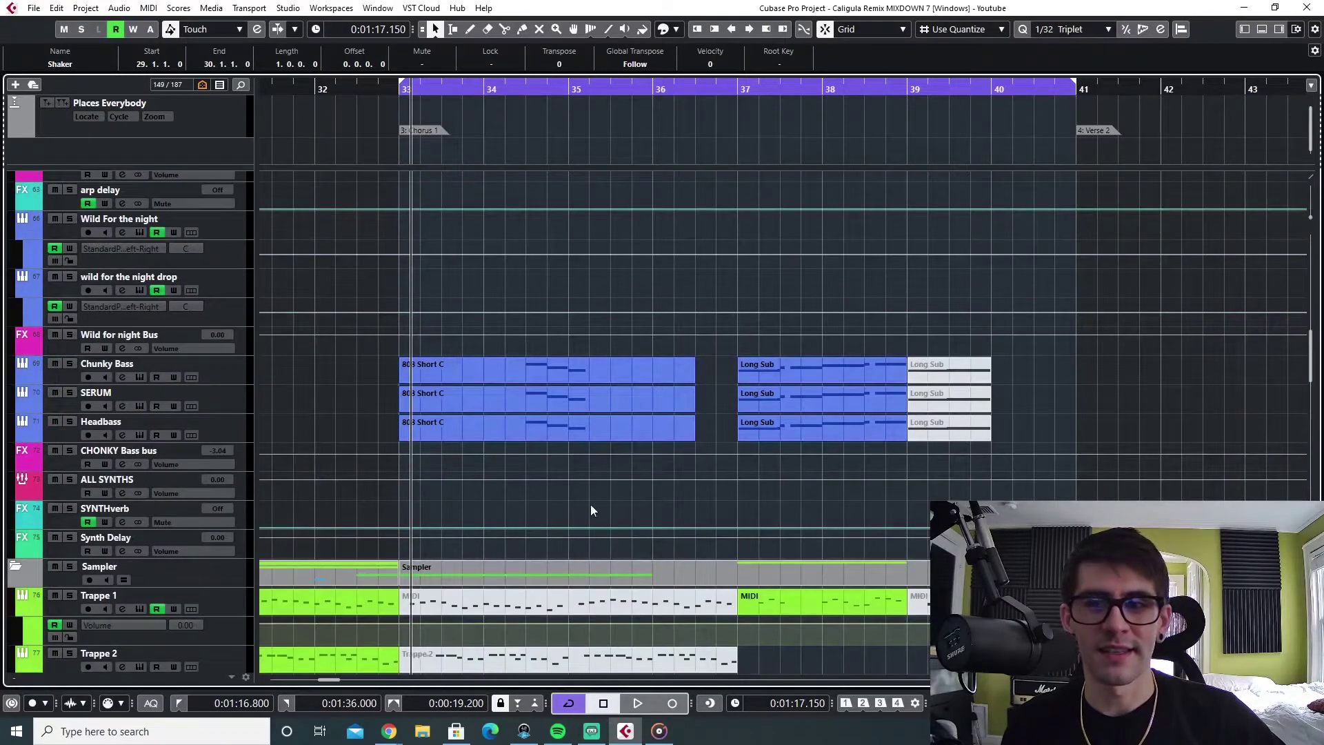
scroll(488, 505, down, 3)
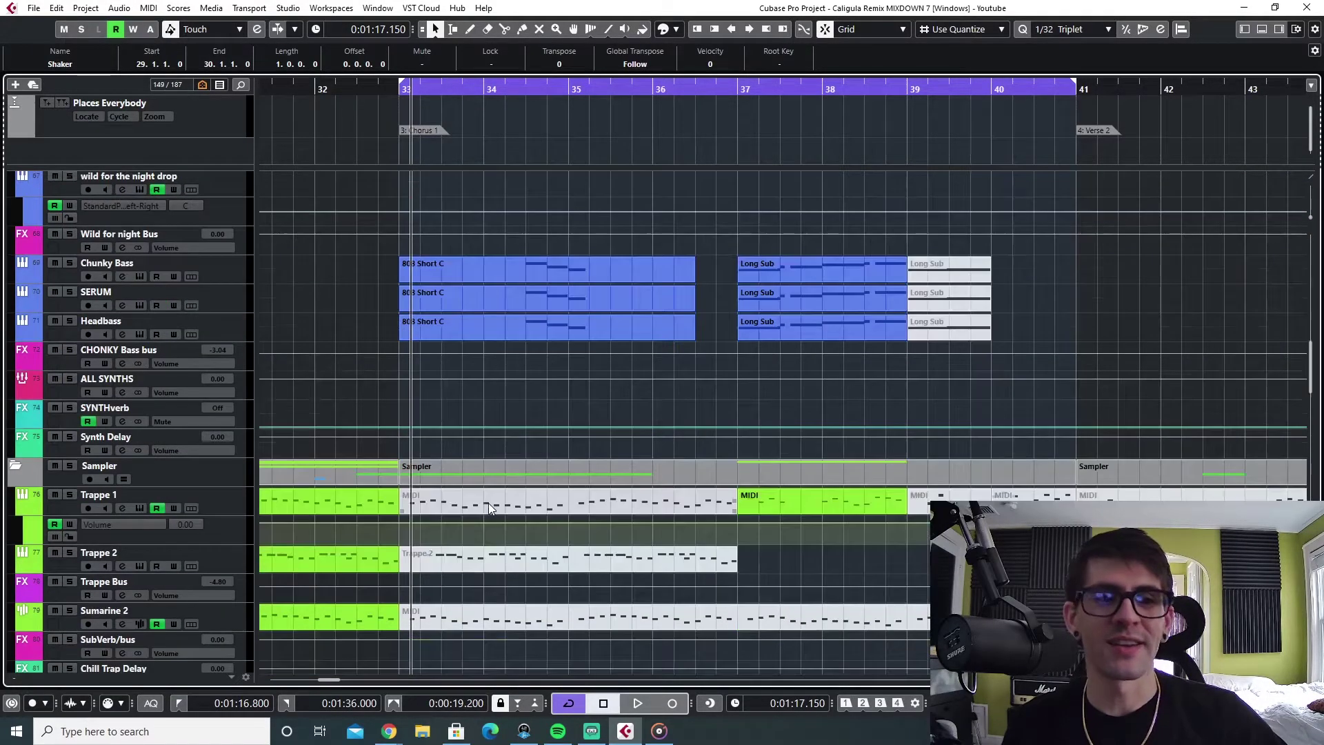
Solo Chunky Bass, SERUM and Headbass, and play their 808 Short C parts from the middle of bar 34
click(522, 97)
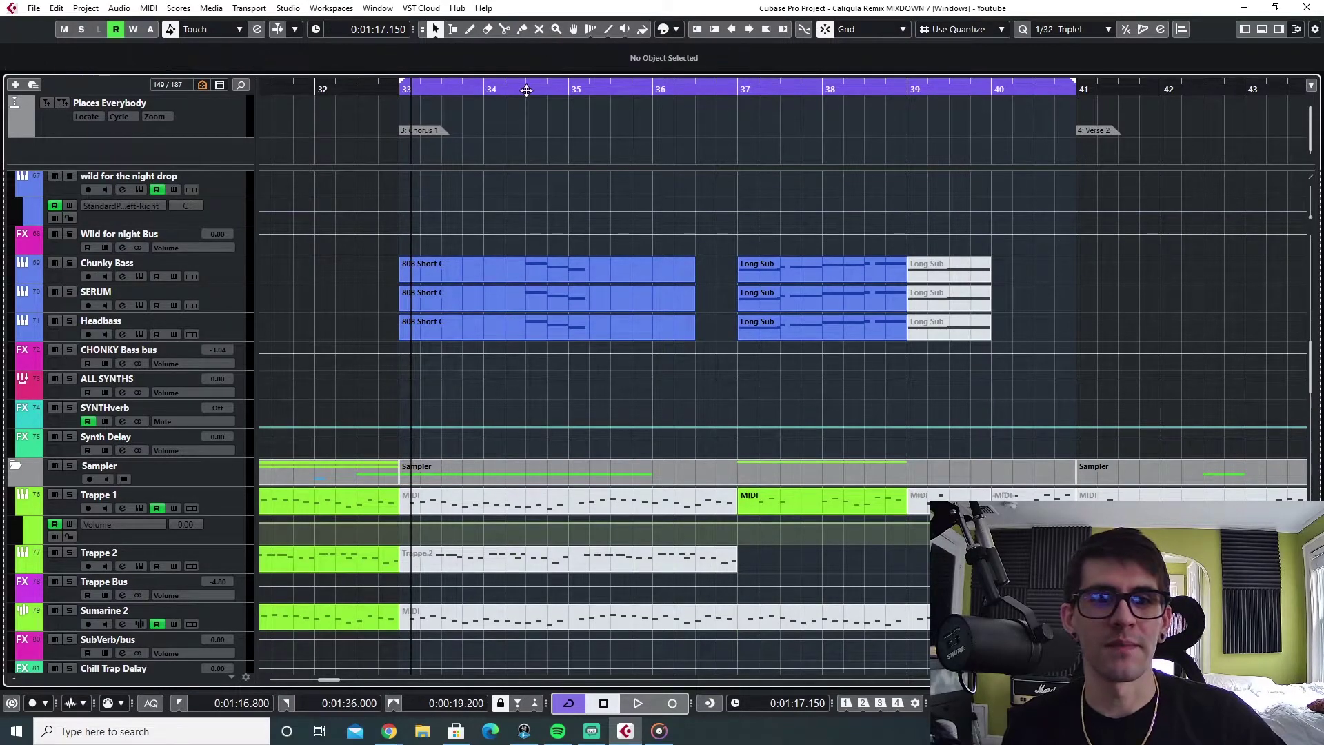
click(71, 263)
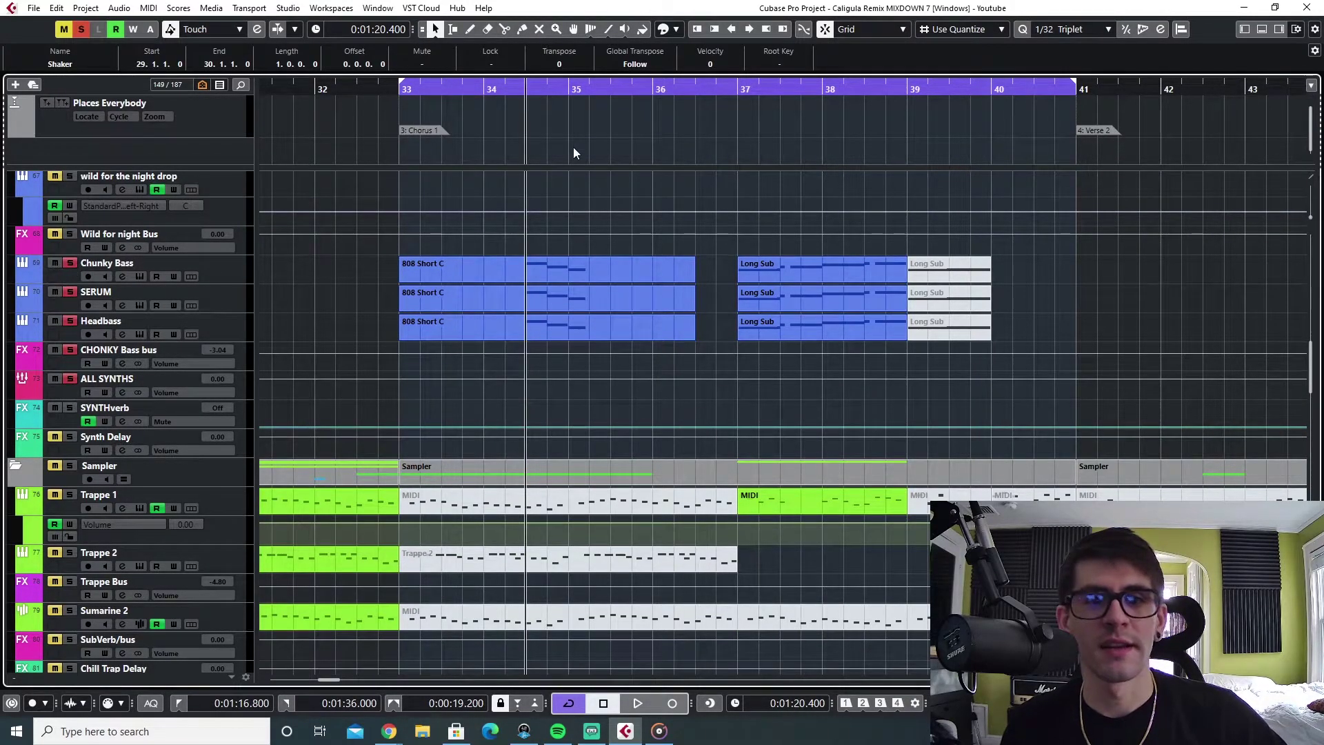
click(586, 260)
key(space)
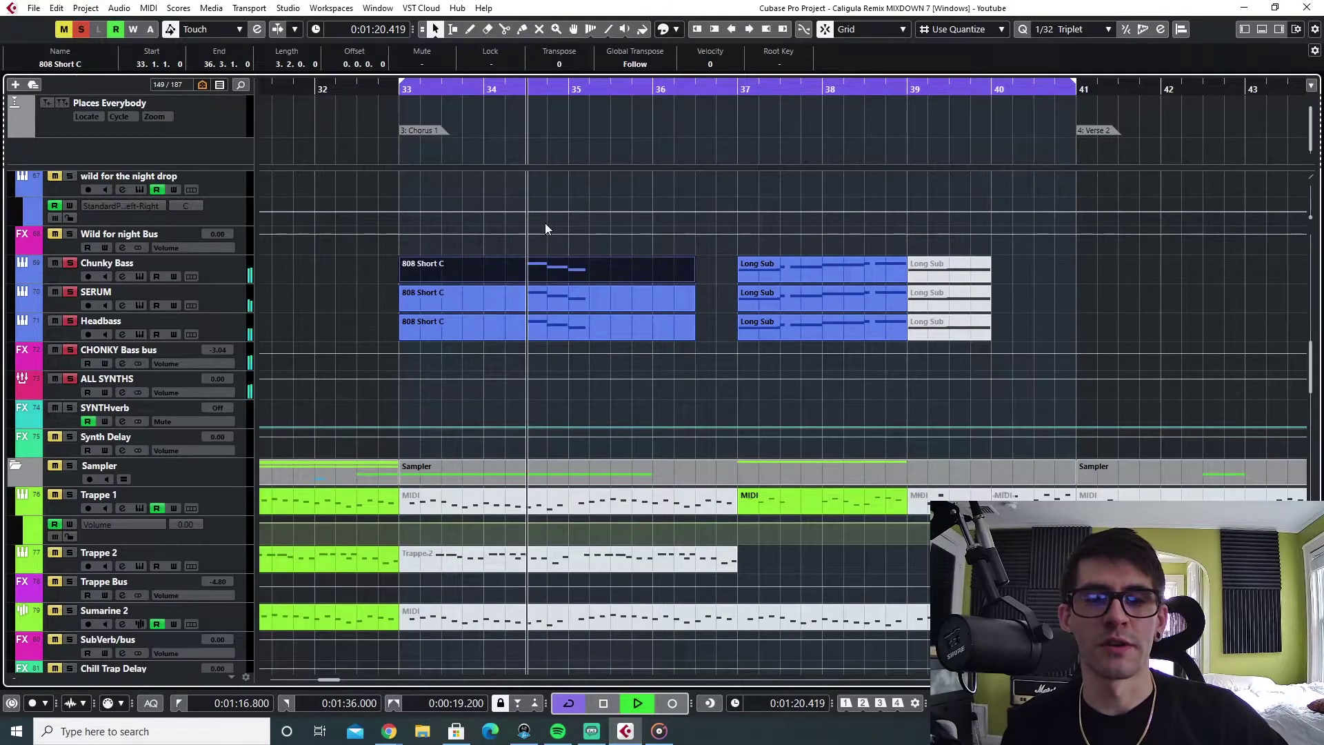
key(space)
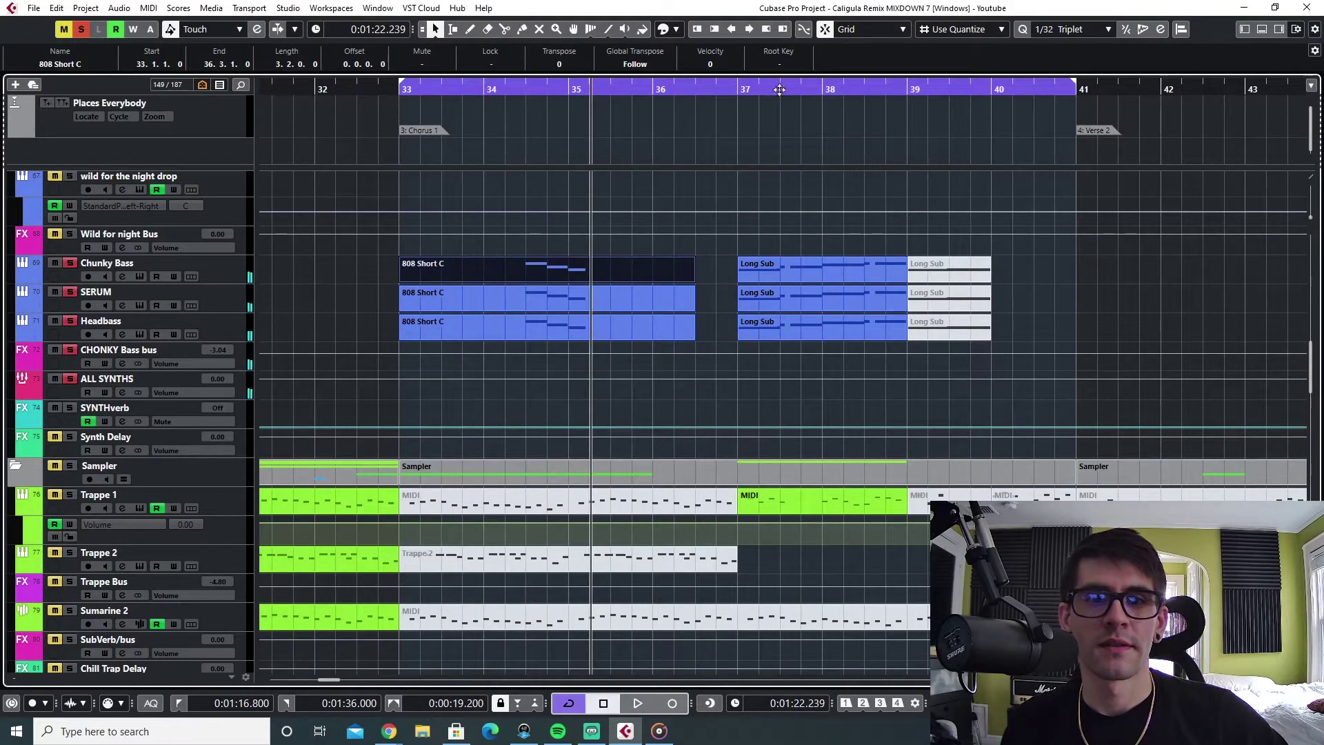
Play the soloed basses' Long Sub parts from bar 37 and stop playback
click(736, 87)
key(space)
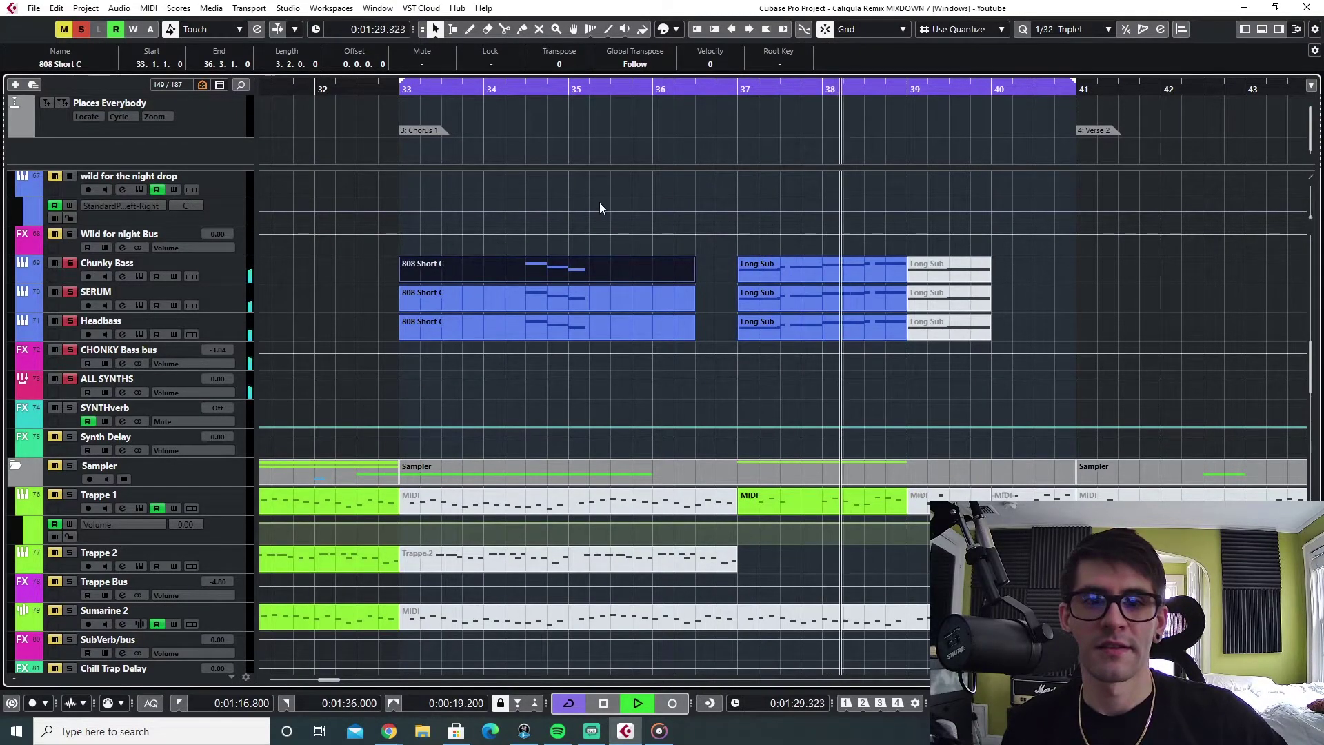
key(space)
Clear all mute and solo states and play the full mix from mid-bar 34 and again from bar 37
click(528, 94)
click(533, 98)
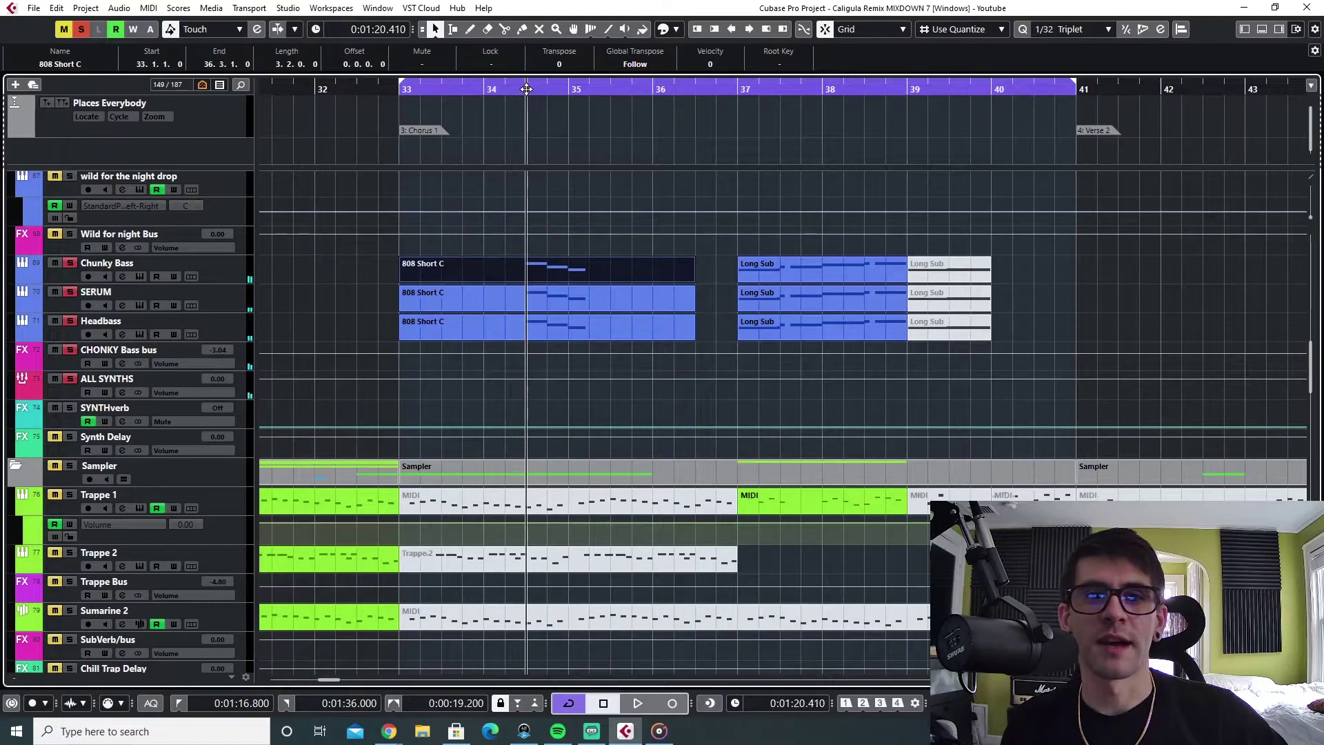
click(64, 29)
click(80, 29)
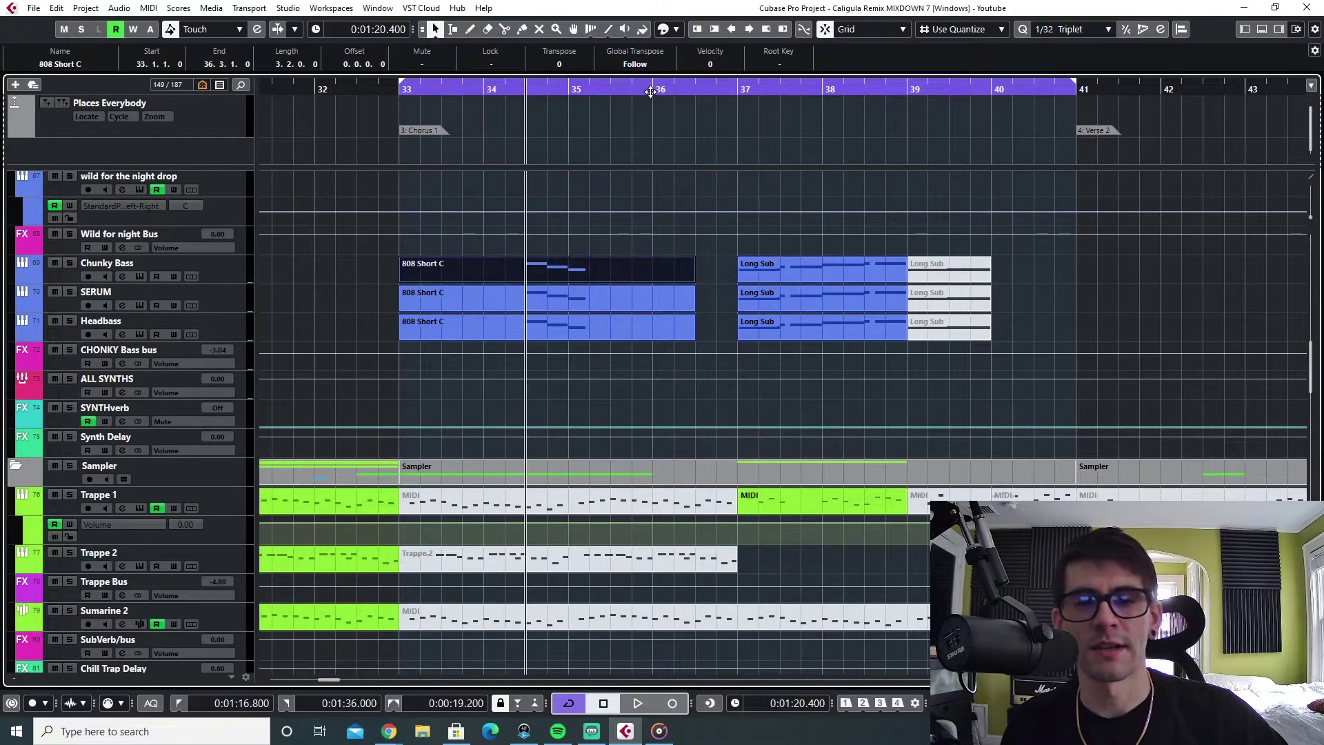
key(space)
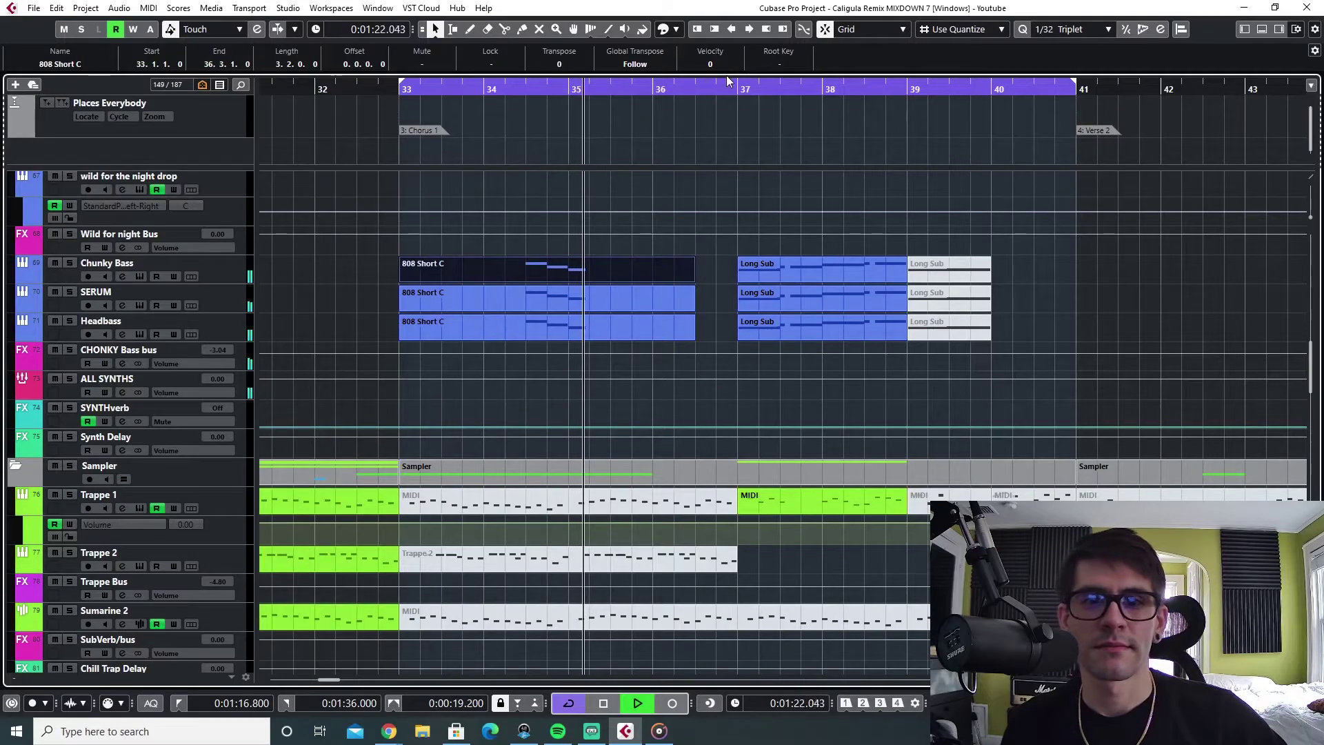
click(739, 89)
Open the Chunky Bass track's Serum instrument and move its window below the bass parts
click(211, 268)
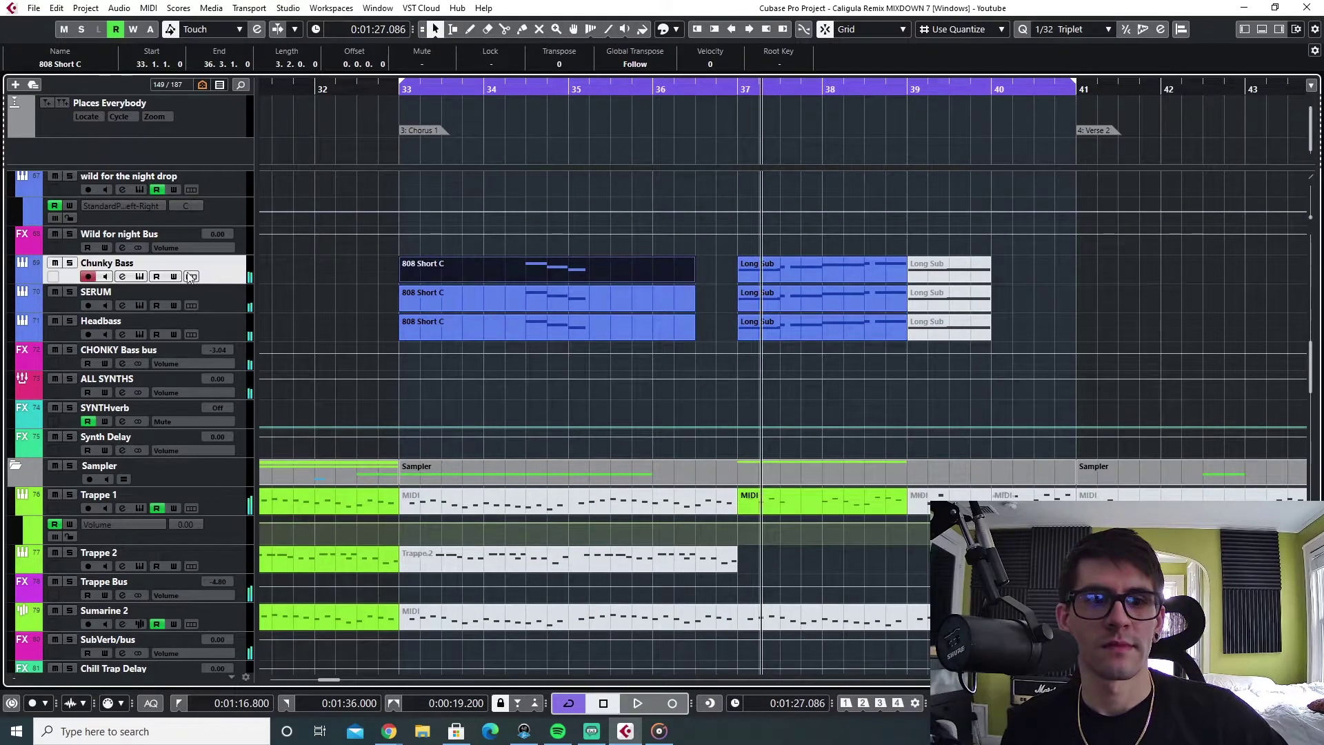
click(140, 276)
drag(609, 92, 827, 352)
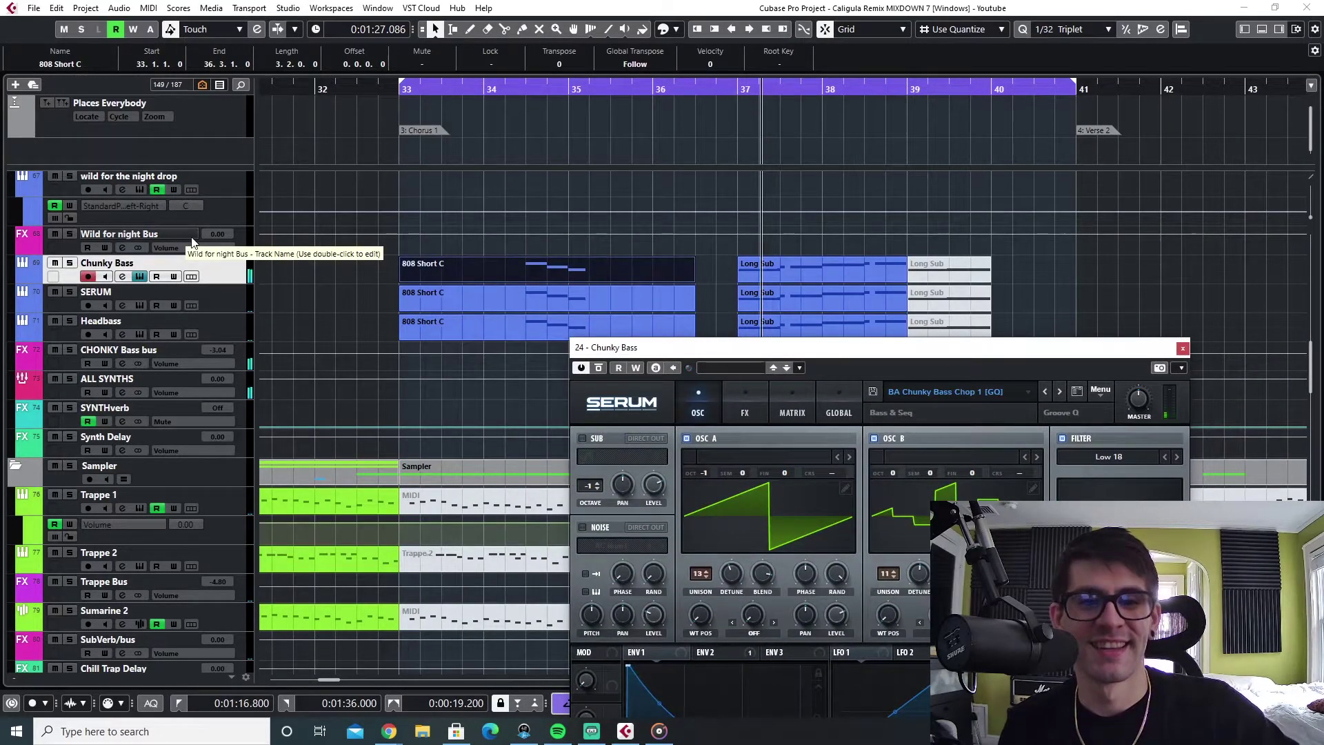
Open the SERUM track's instrument, show its effects and switch the distortion off and back on to compare the sound
click(103, 293)
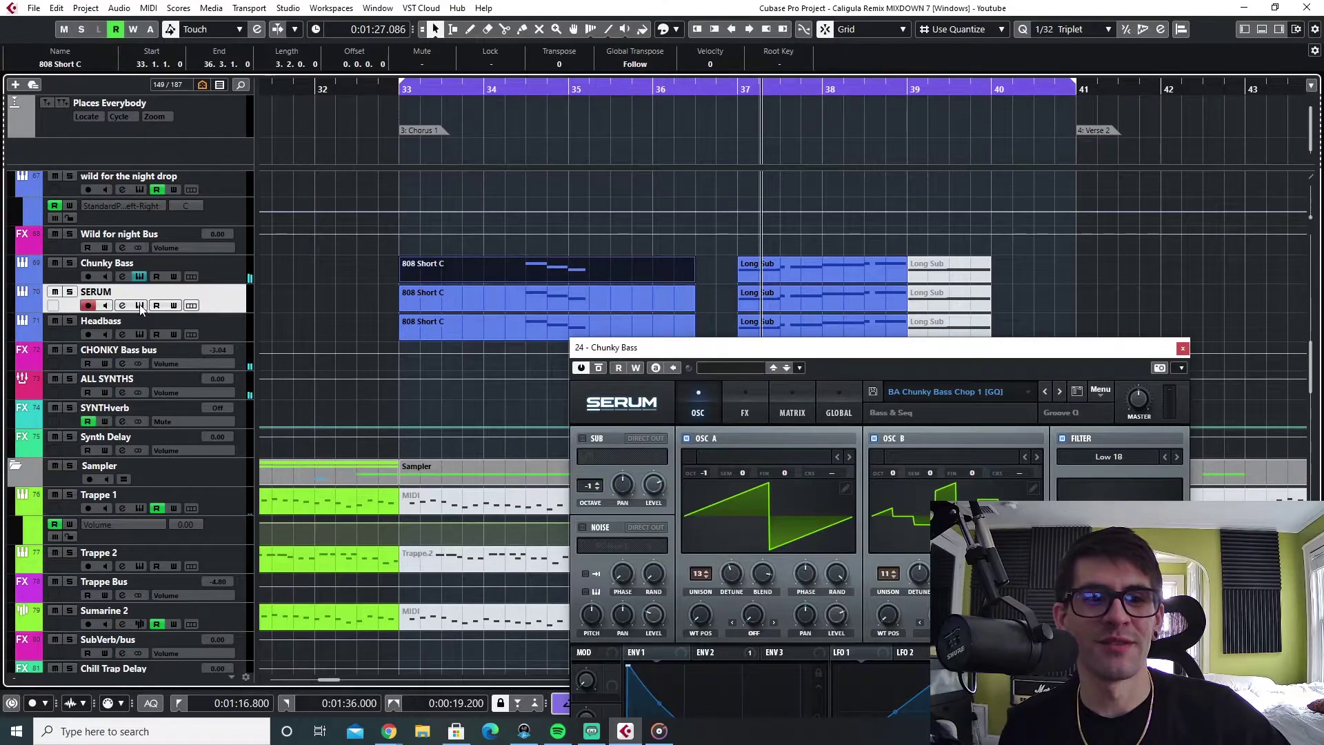
click(140, 305)
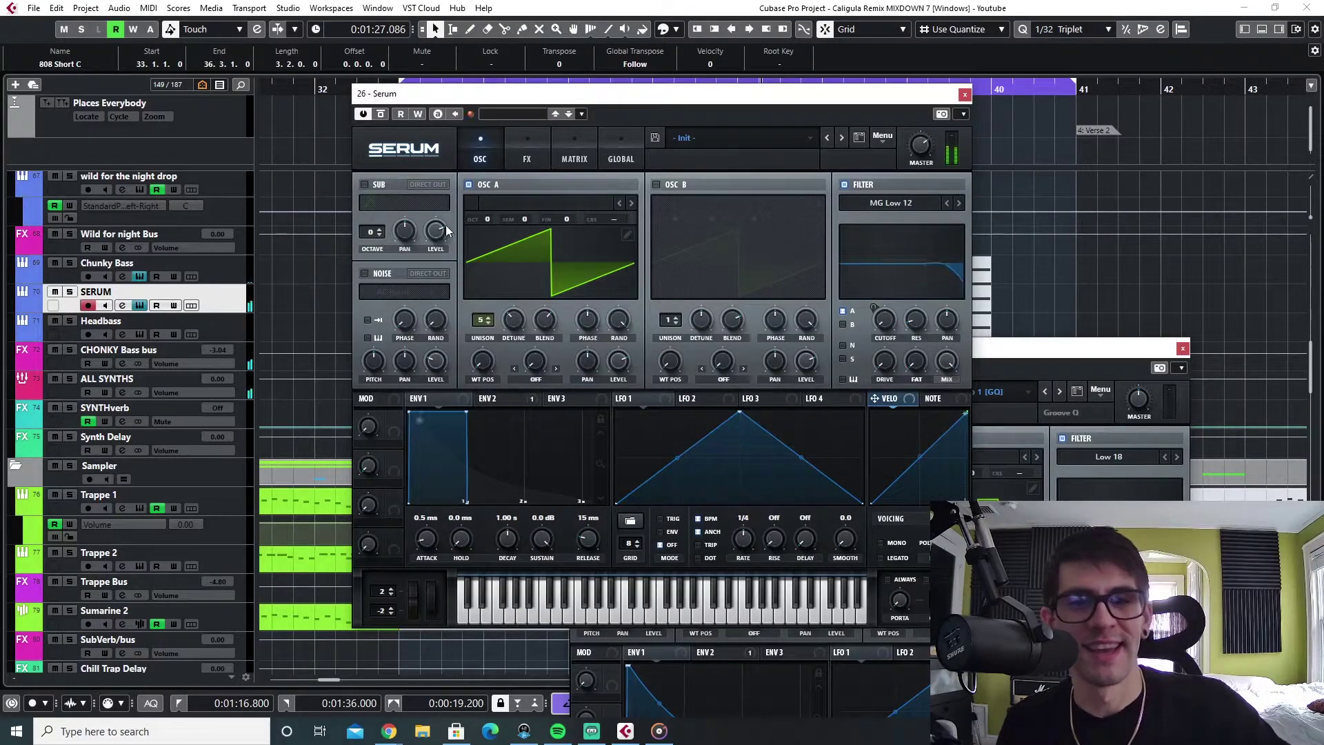
click(538, 145)
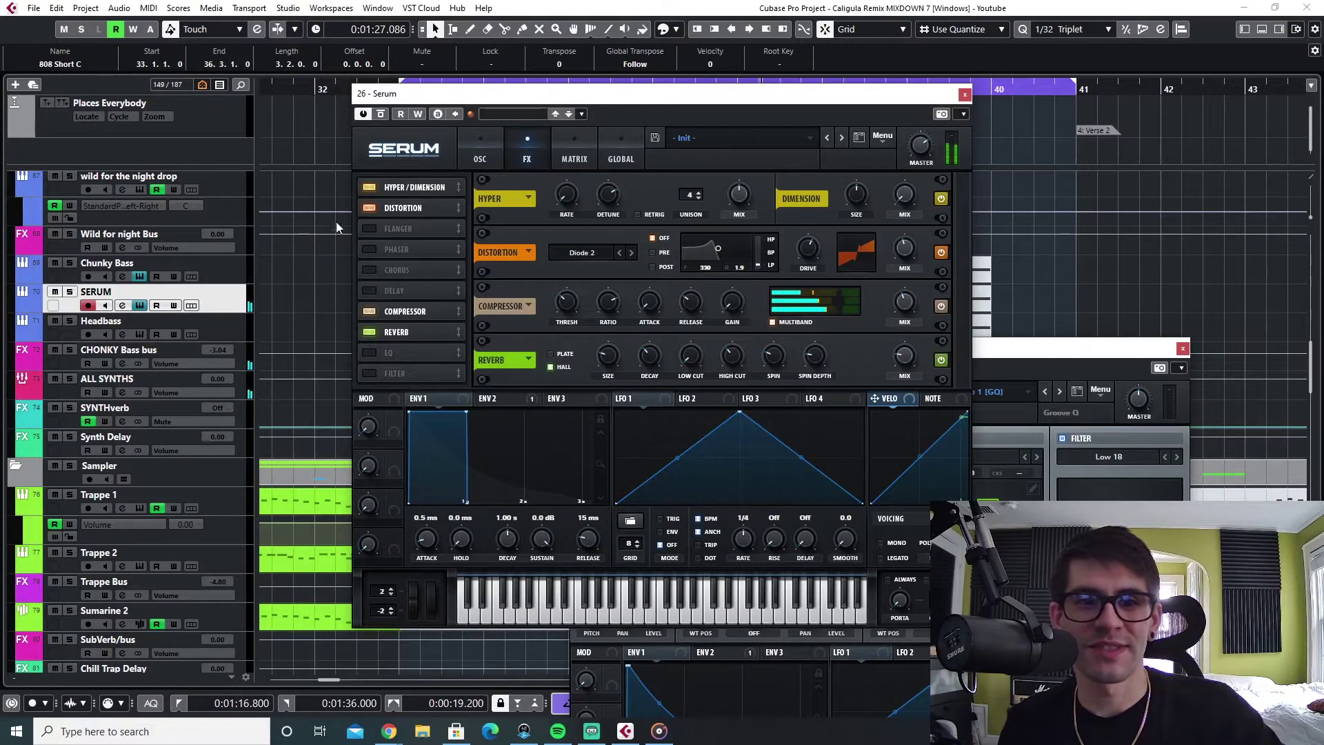
click(369, 208)
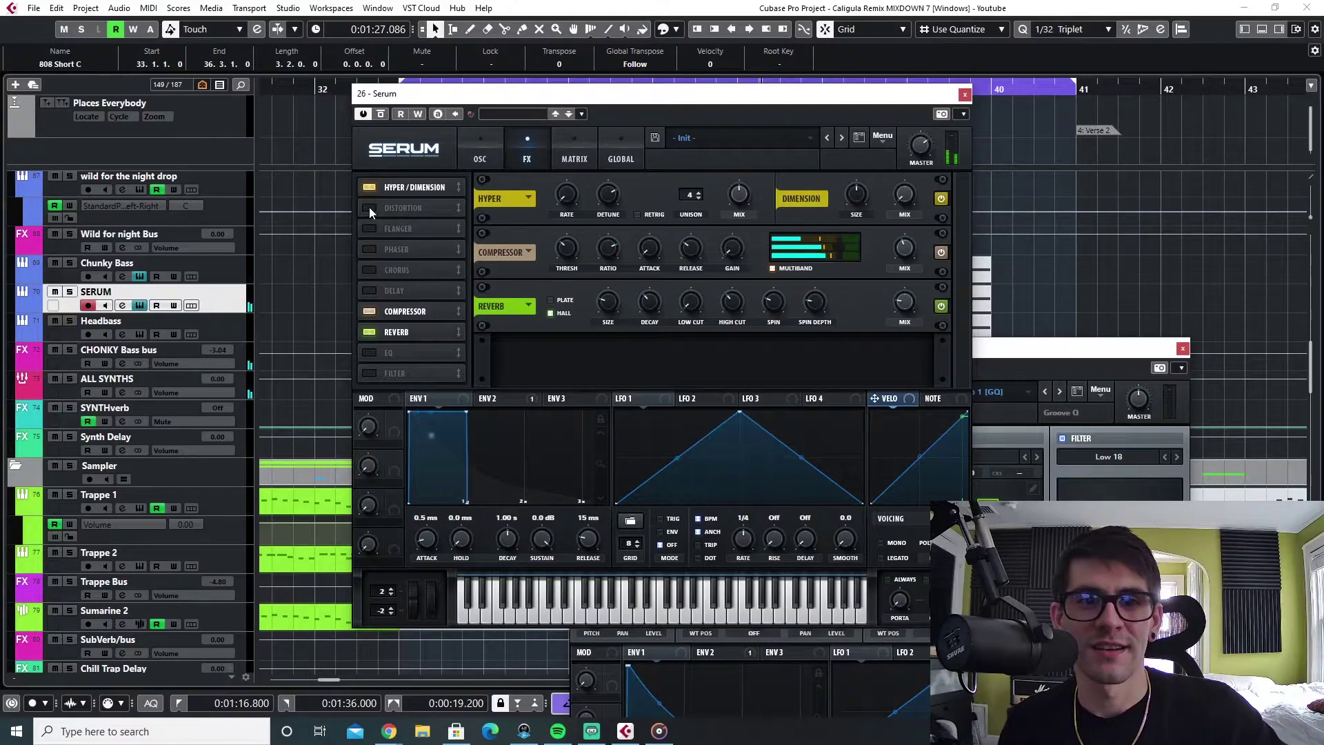
click(370, 208)
Review the SERUM patch's oscillators, compare its sound with distortion and compressor each bypassed and re-enabled, and close the instrument
click(492, 162)
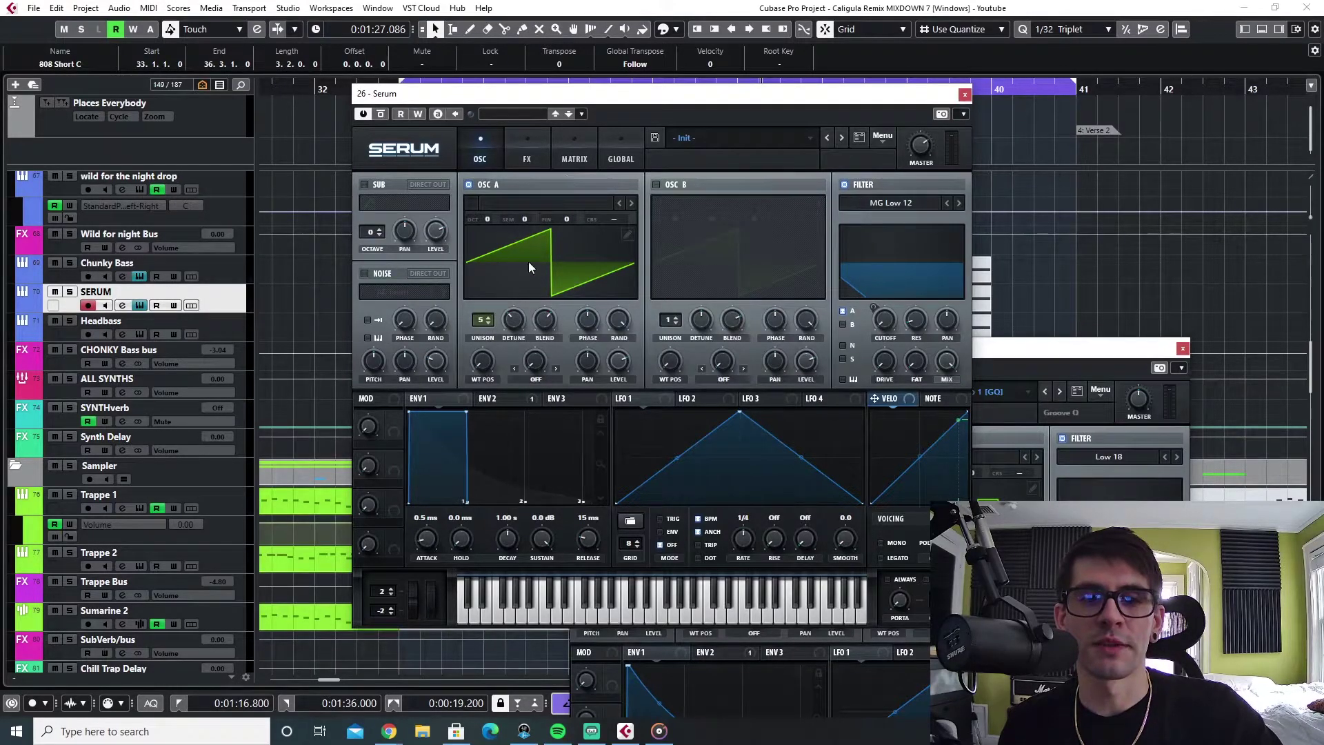
click(524, 158)
click(368, 208)
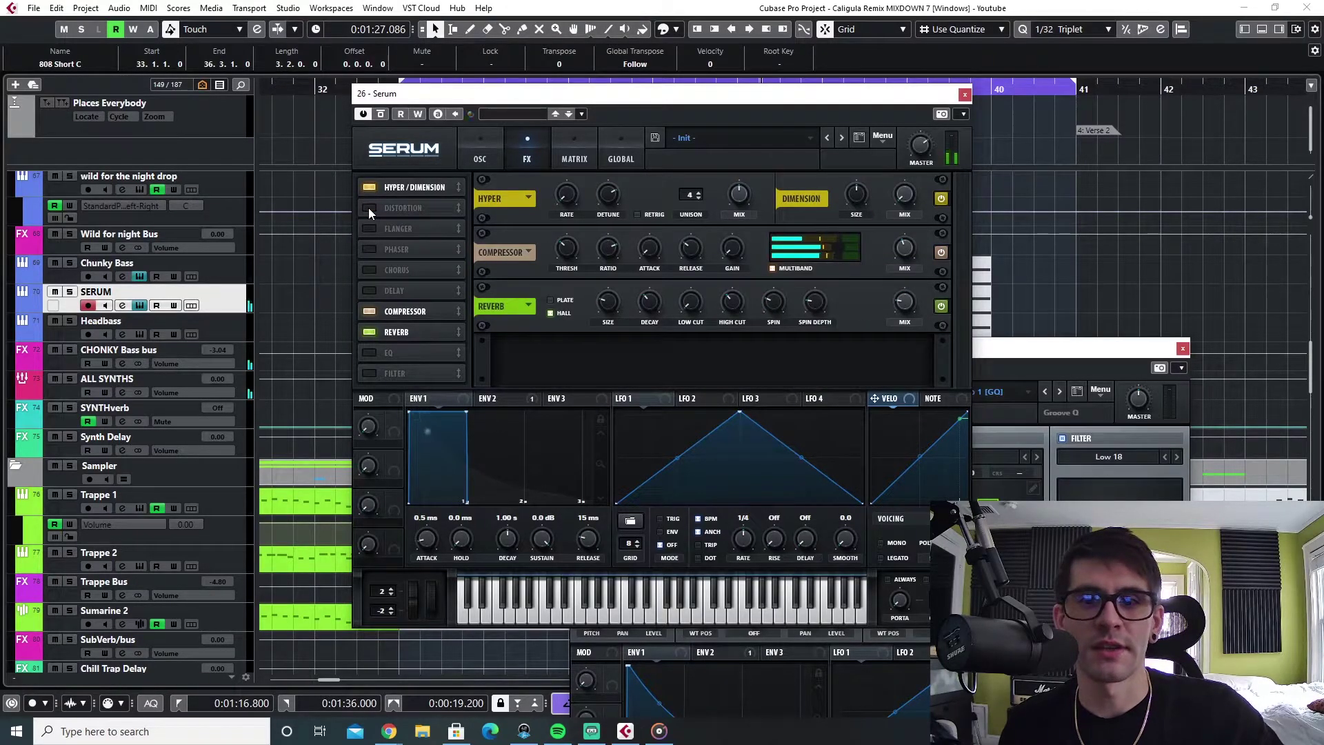
click(368, 208)
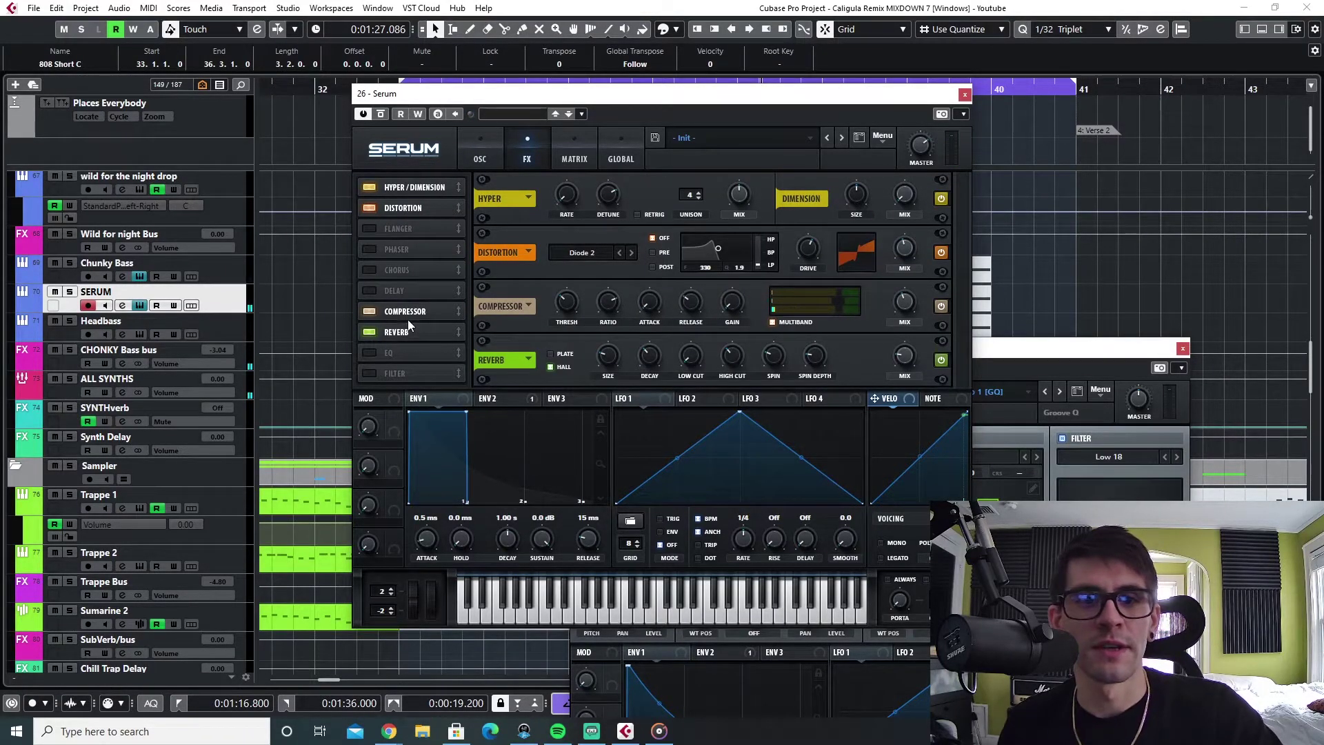
click(366, 310)
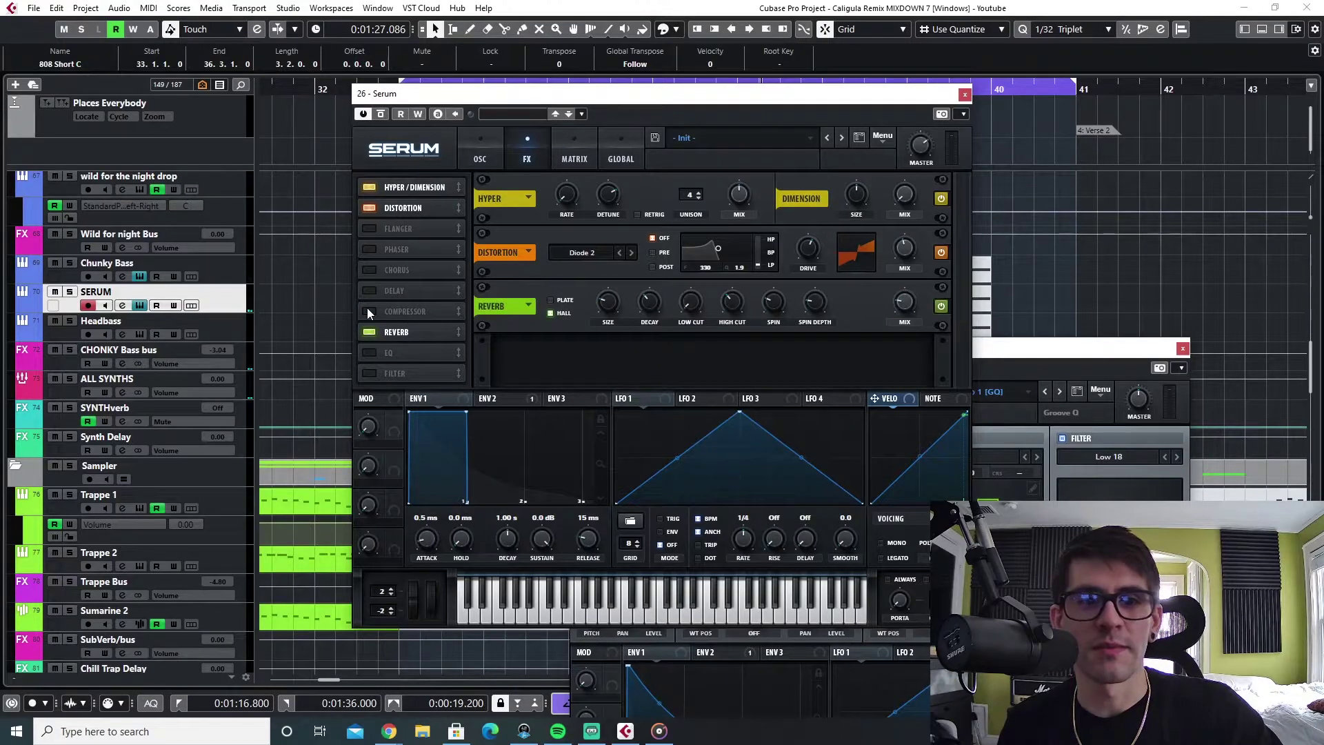
click(369, 311)
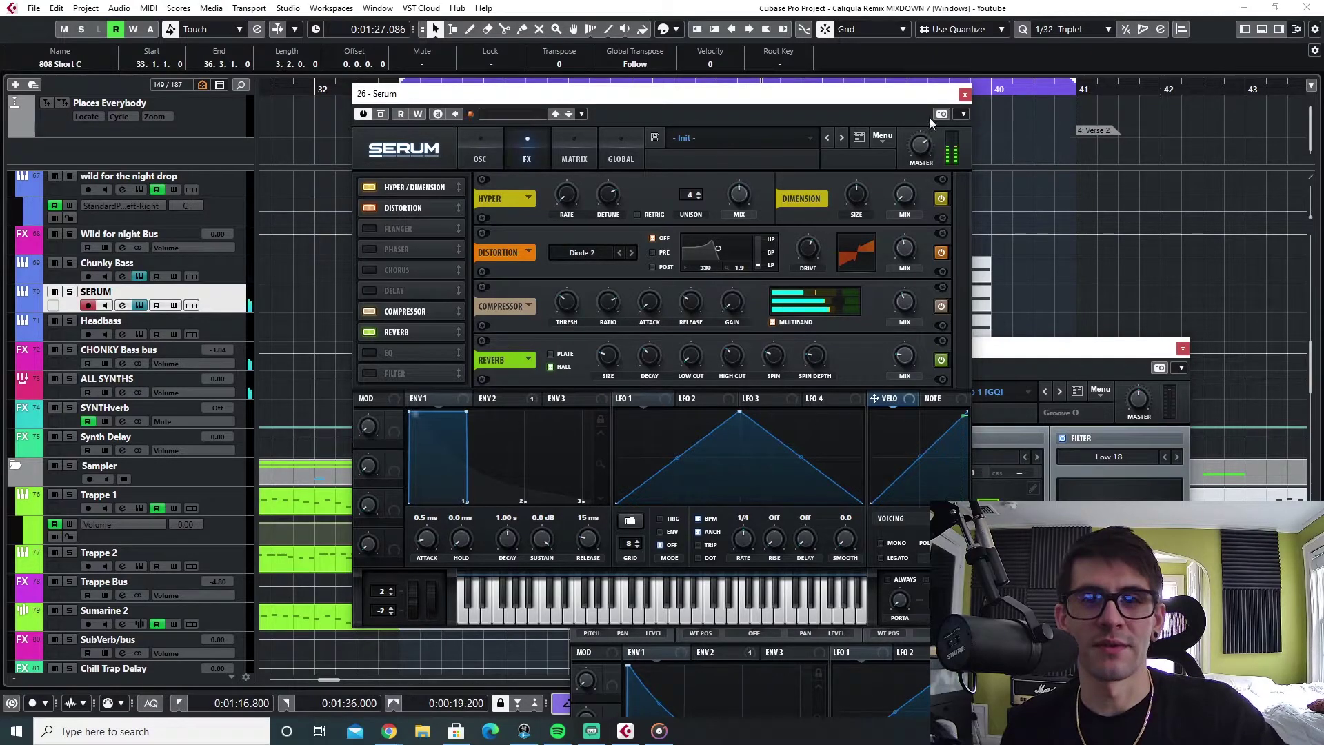
click(963, 94)
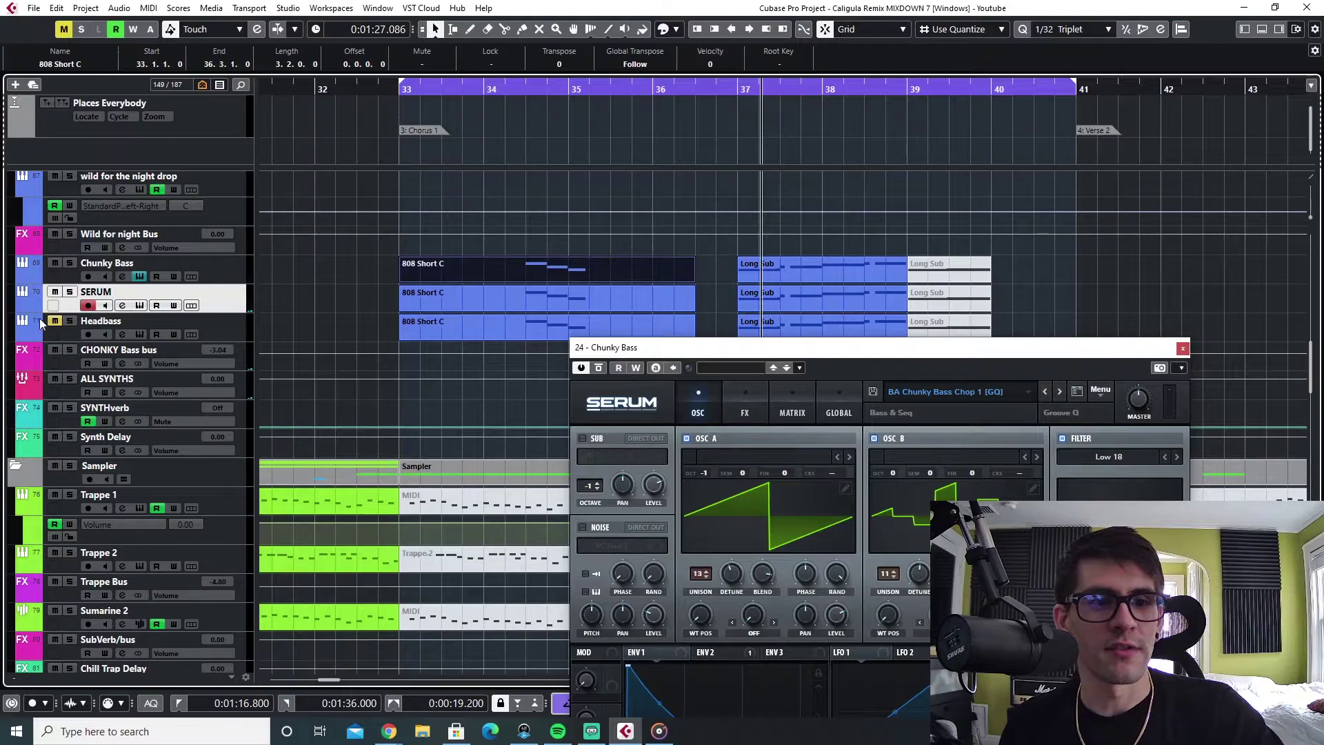
Open the Headbass track's Serum instrument to audition its patch, and close it
click(76, 324)
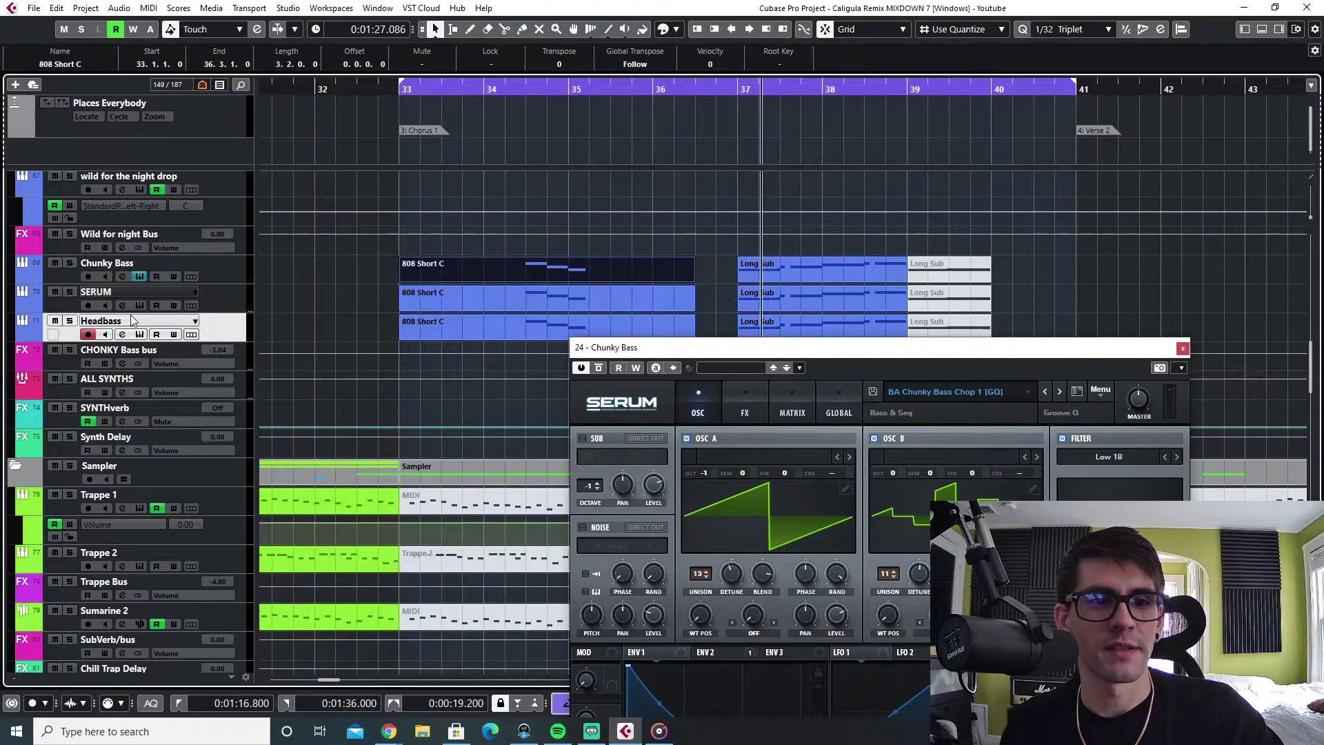
click(140, 335)
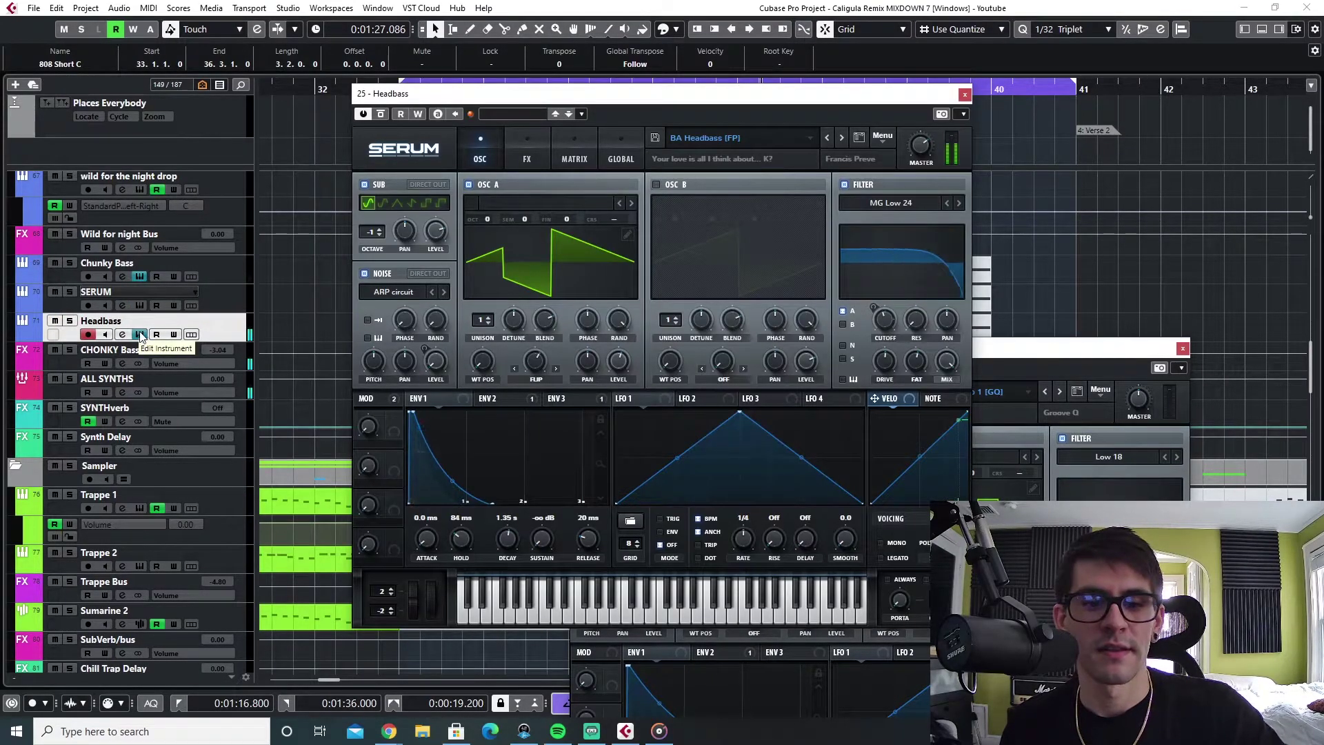
click(963, 96)
Play the three bass layers soloed from mid-bar 34, clear the solo and replay the full mix from around bar 34
click(70, 263)
click(529, 89)
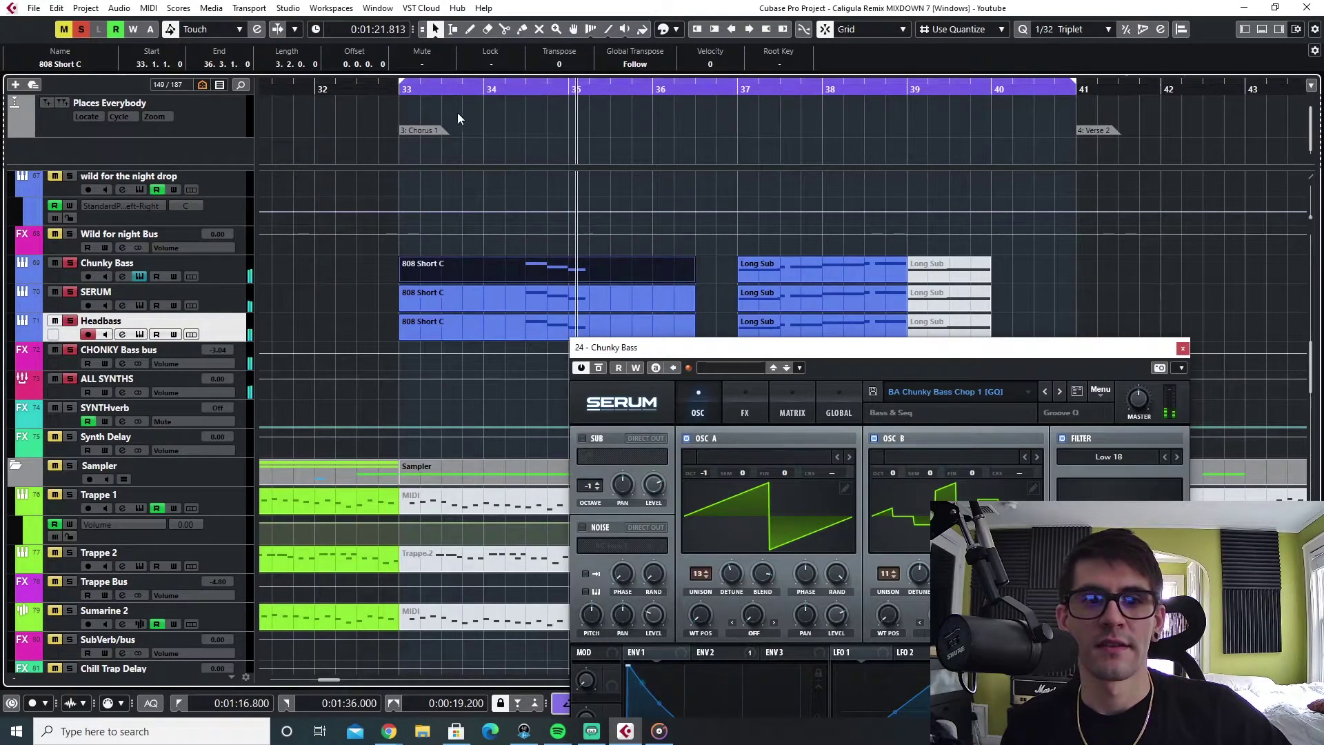
click(82, 34)
click(522, 89)
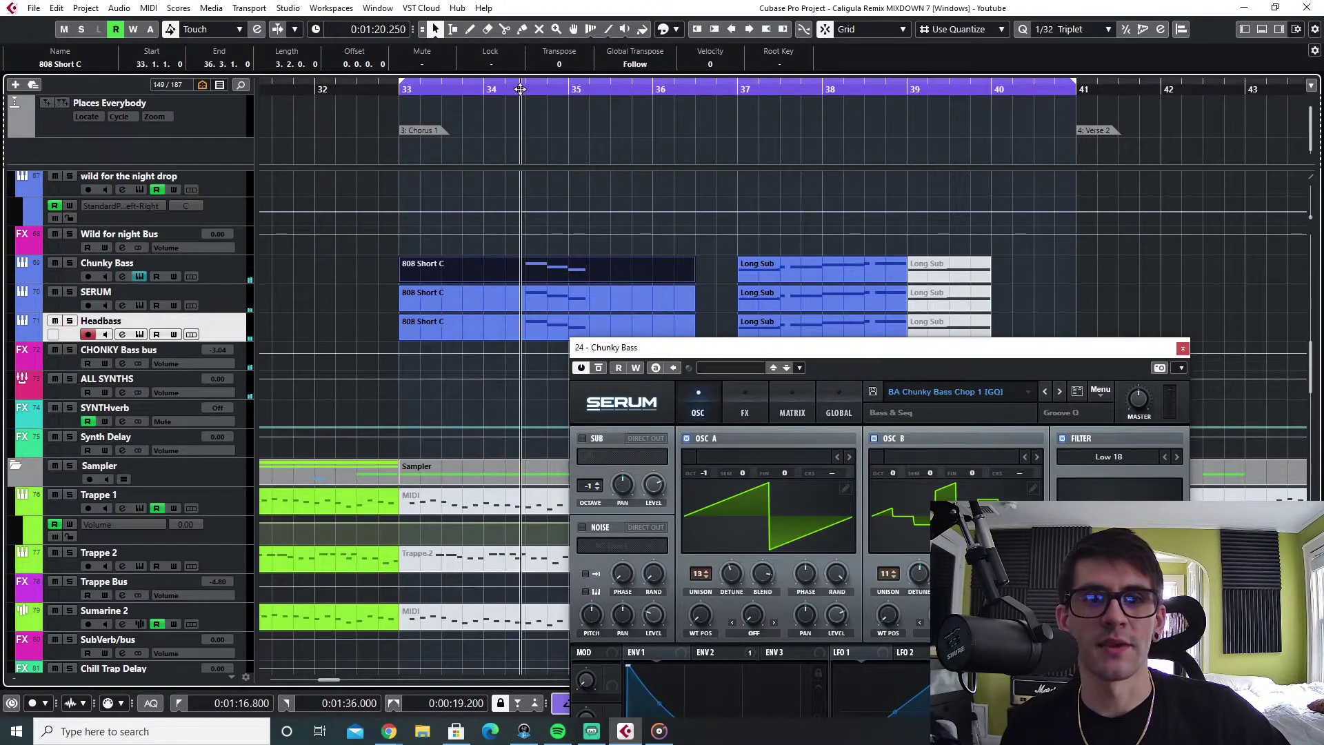
click(482, 88)
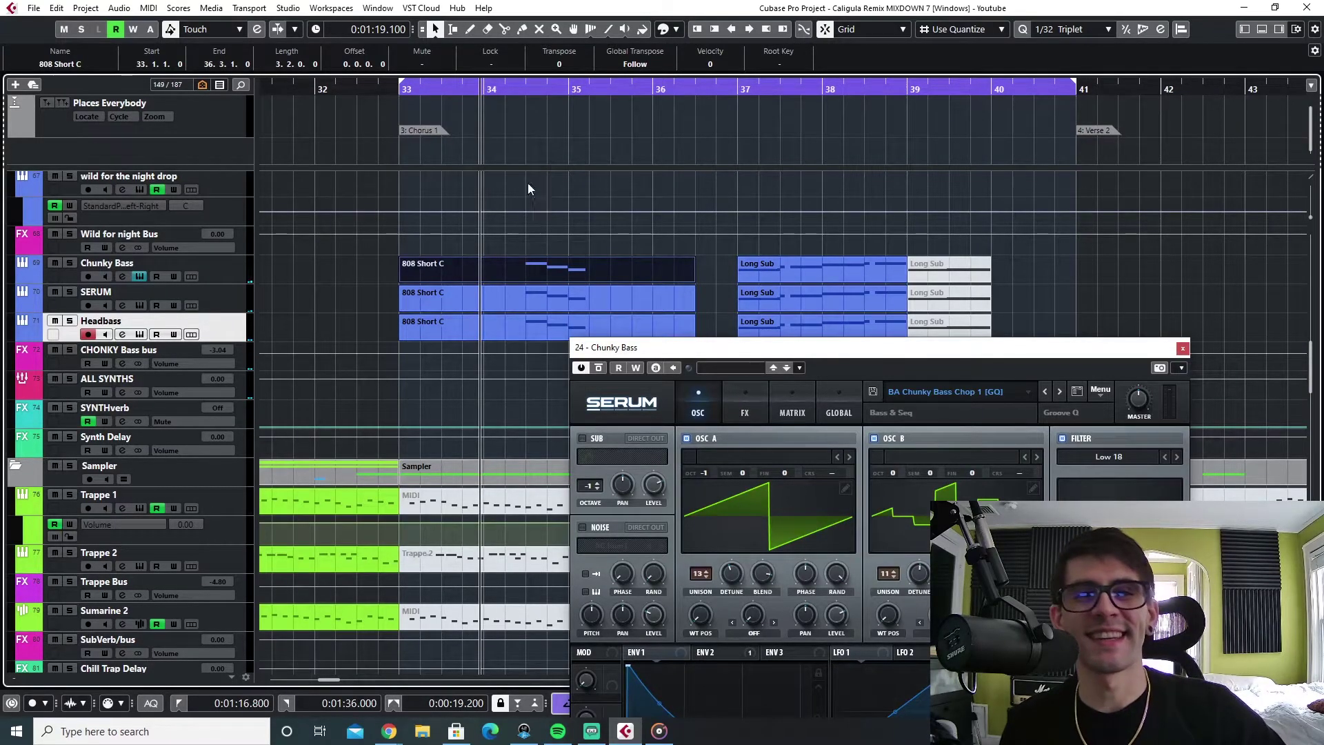
Close the Chunky Bass instrument and play the full mix from just before bar 34
click(1181, 348)
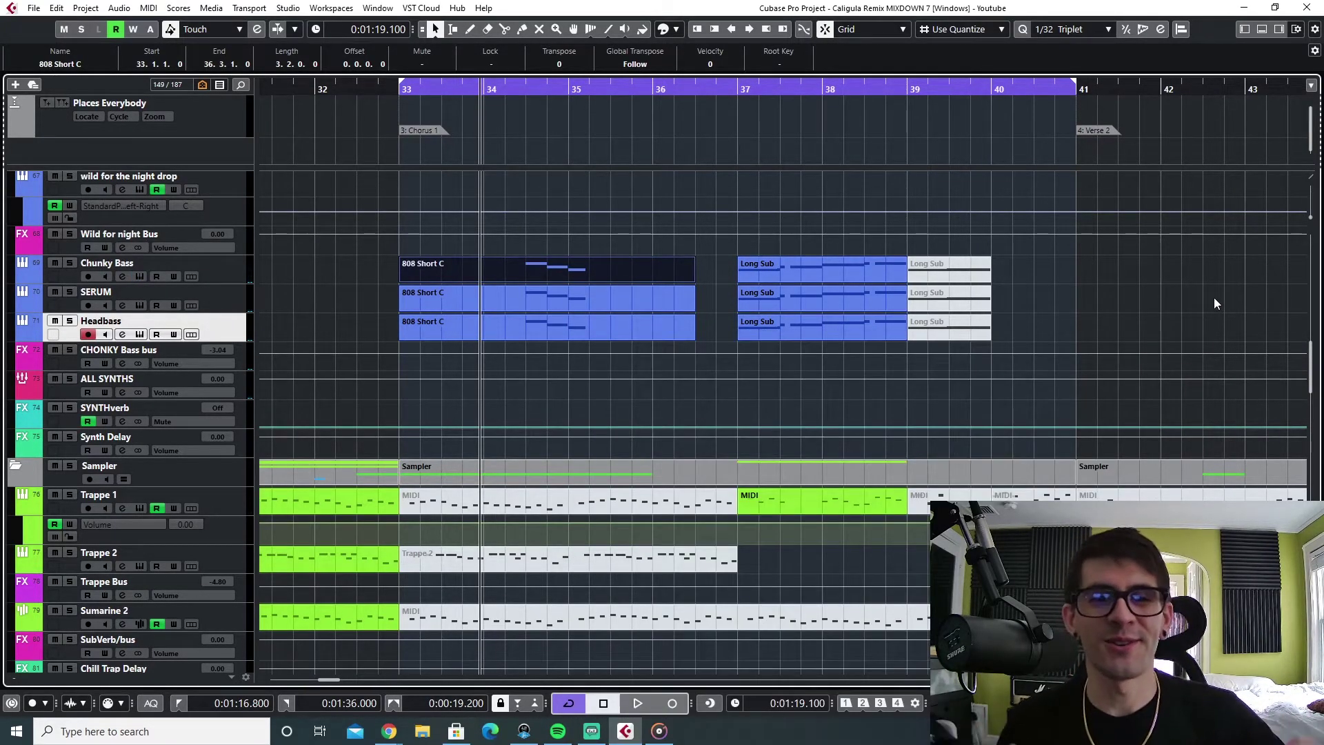
key(space)
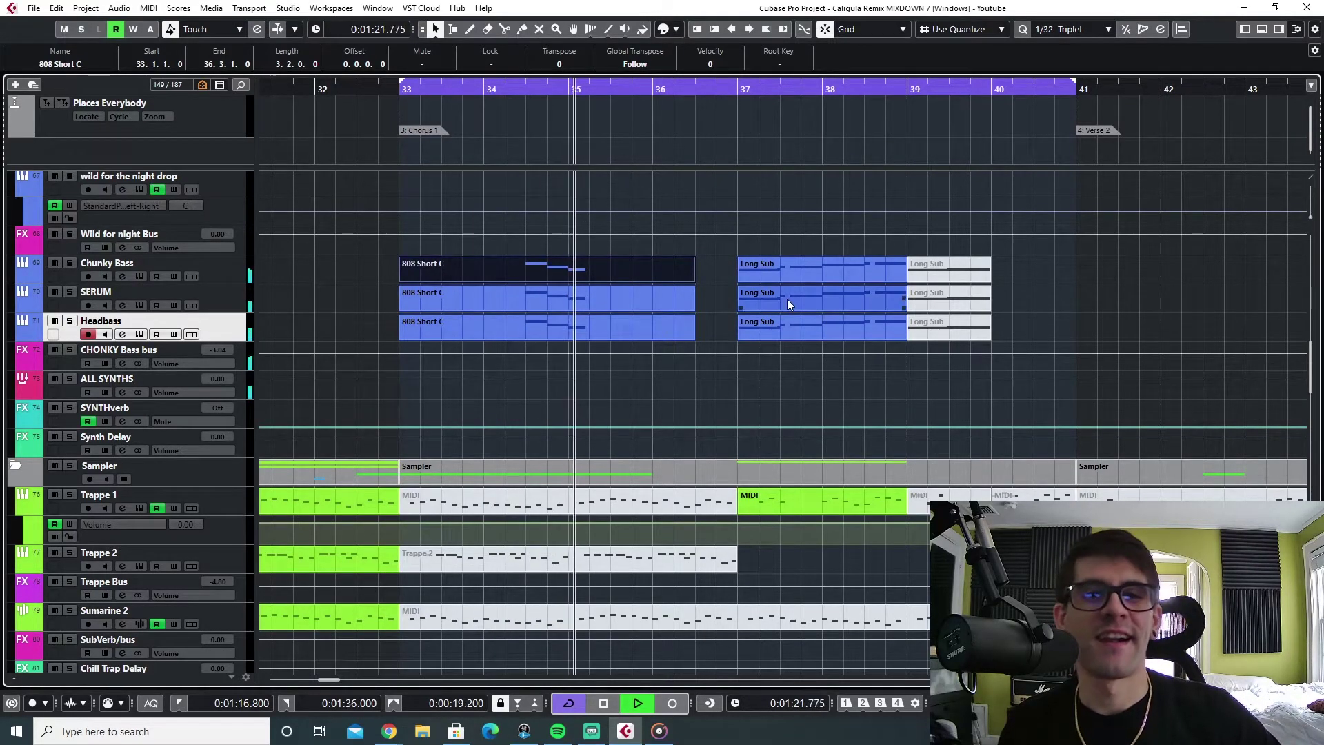
key(space)
Solo the Chunky Bass, SERUM and Headbass tracks and play their second phrase from bar 37
click(740, 94)
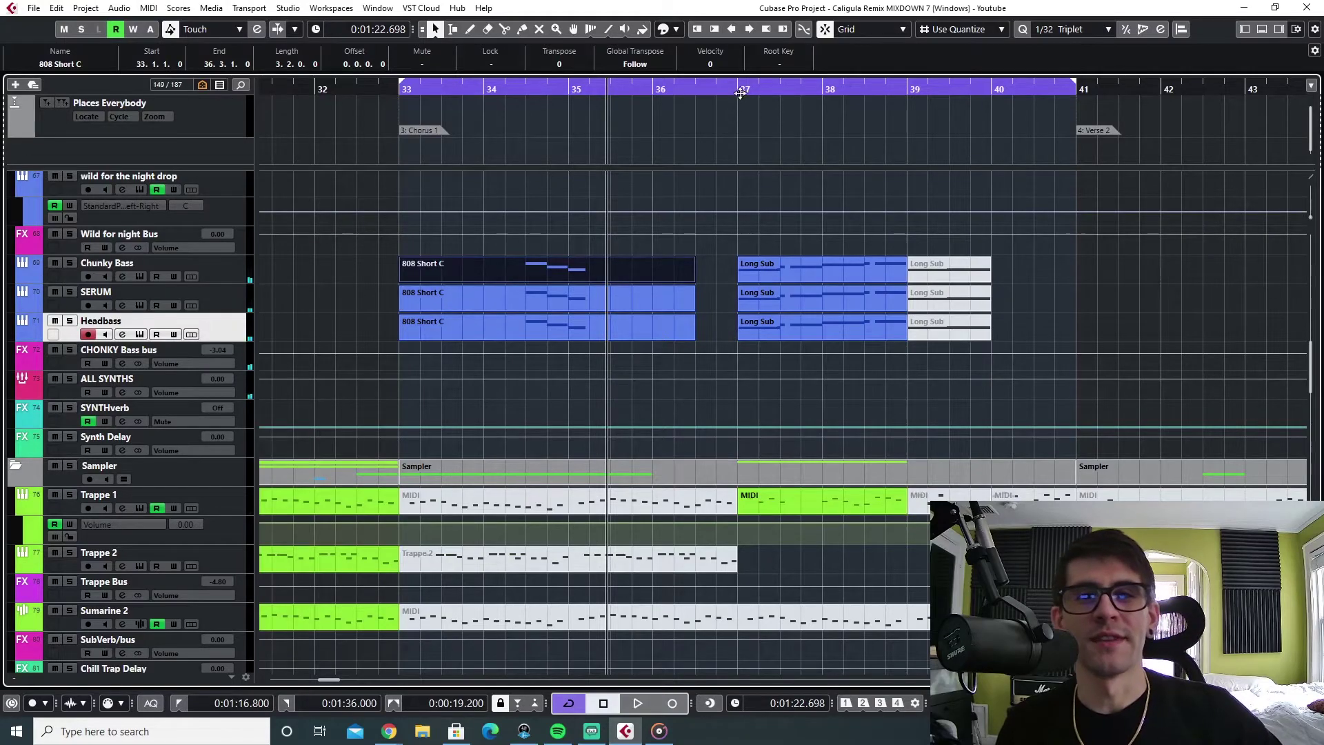
scroll(816, 474, up, 10)
scroll(816, 475, down, 6)
scroll(817, 474, down, 3)
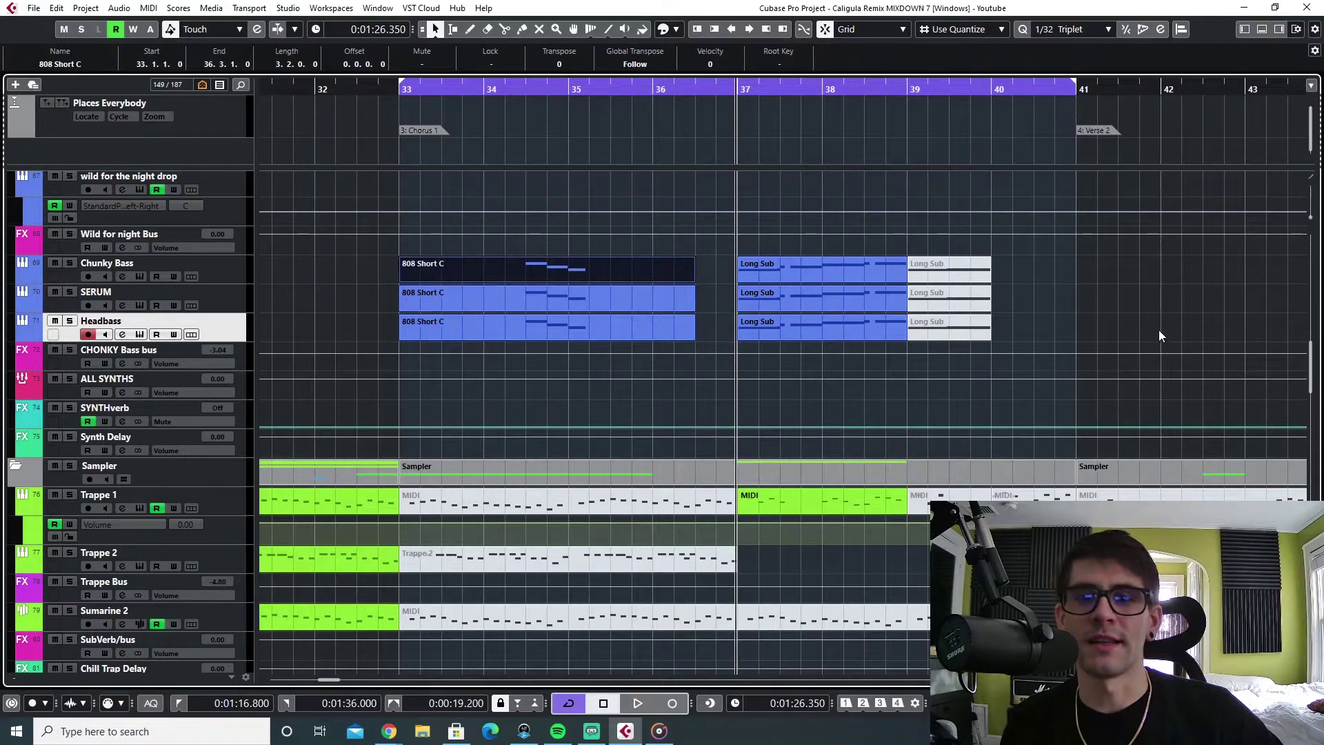
click(70, 263)
click(69, 292)
click(70, 320)
key(space)
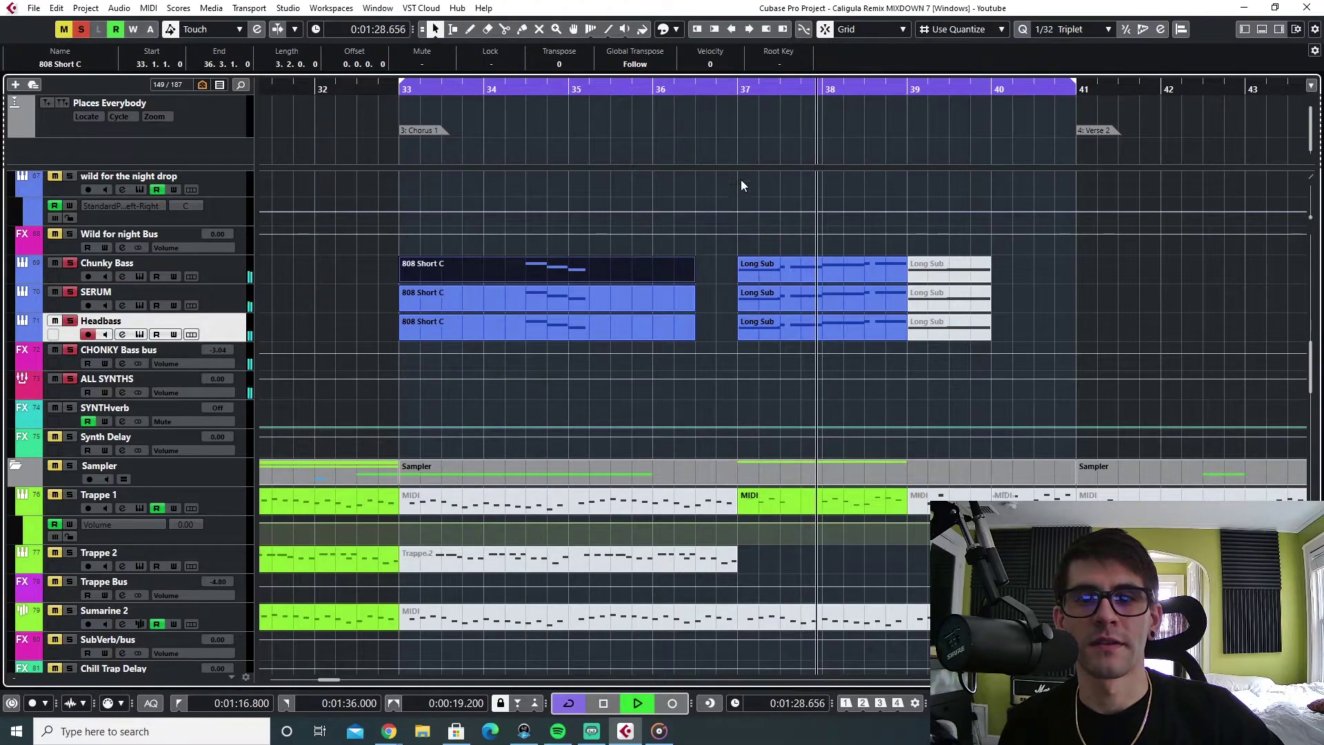
Clear the solo on the bass layers and replay the same passage in the full mix from bar 37
click(80, 29)
key(space)
click(739, 92)
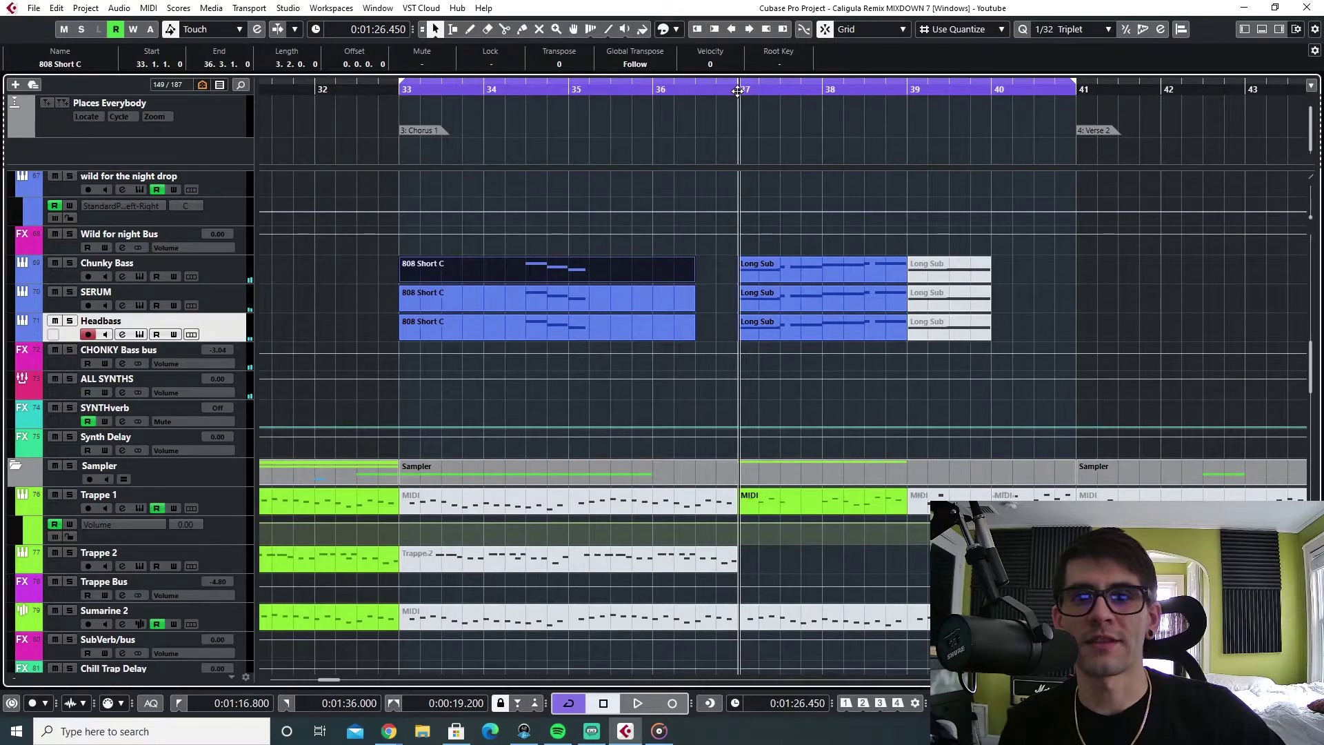
key(space)
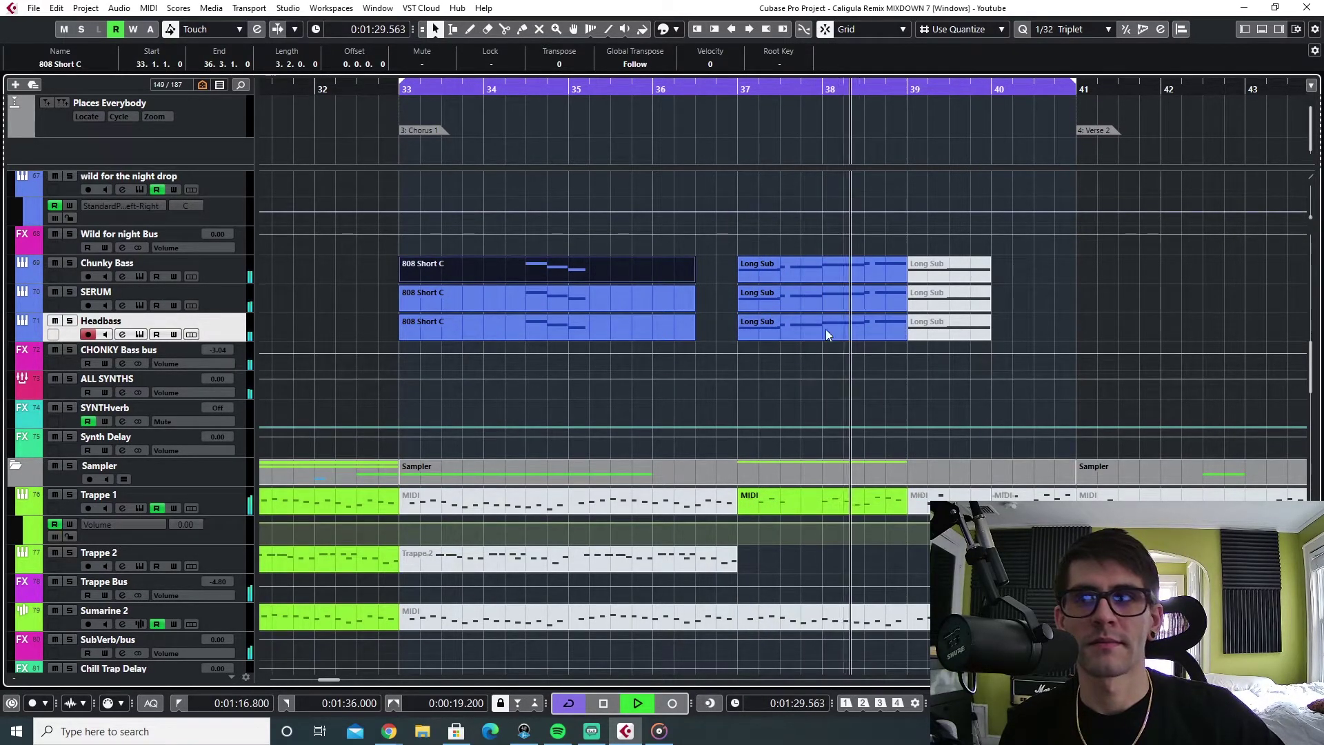
key(space)
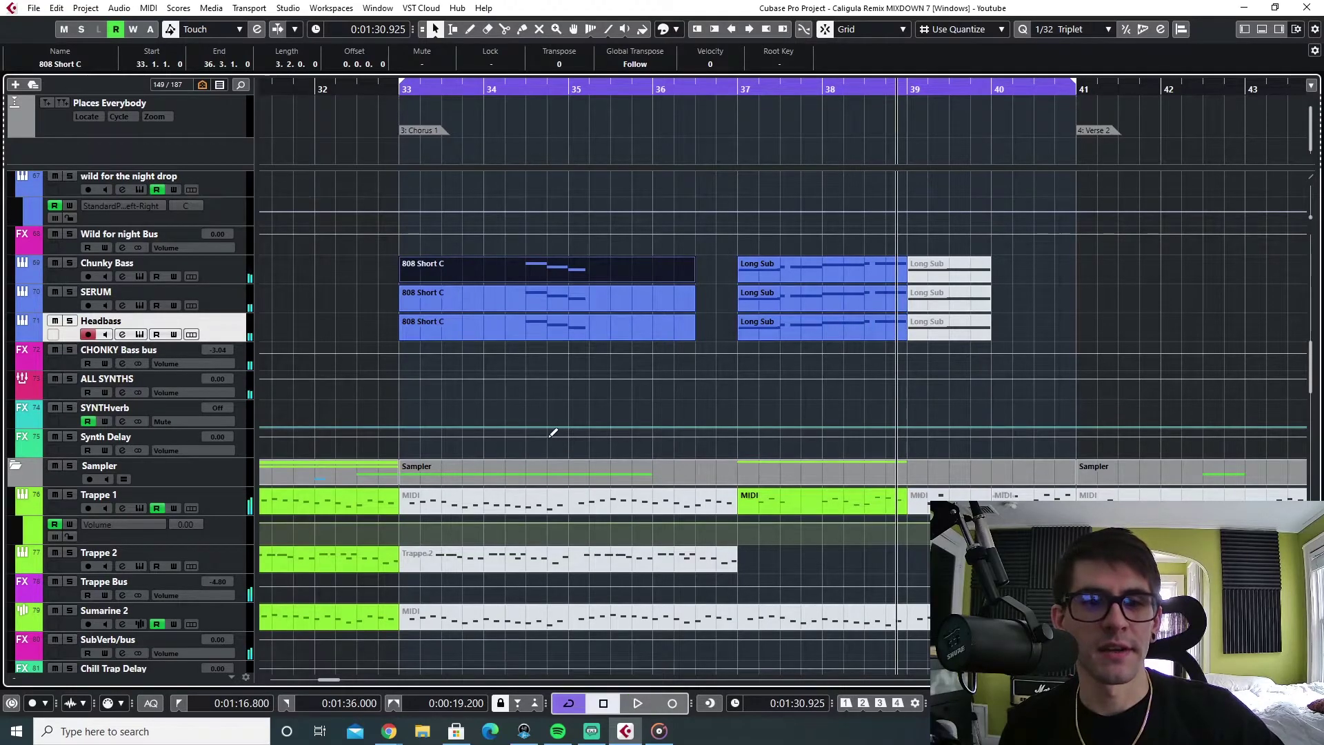
Solo the Numb ARP (R) and Numb ARP Harm (R) tracks and play their clips from bar 45
scroll(553, 432, down, 3)
scroll(565, 484, up, 10)
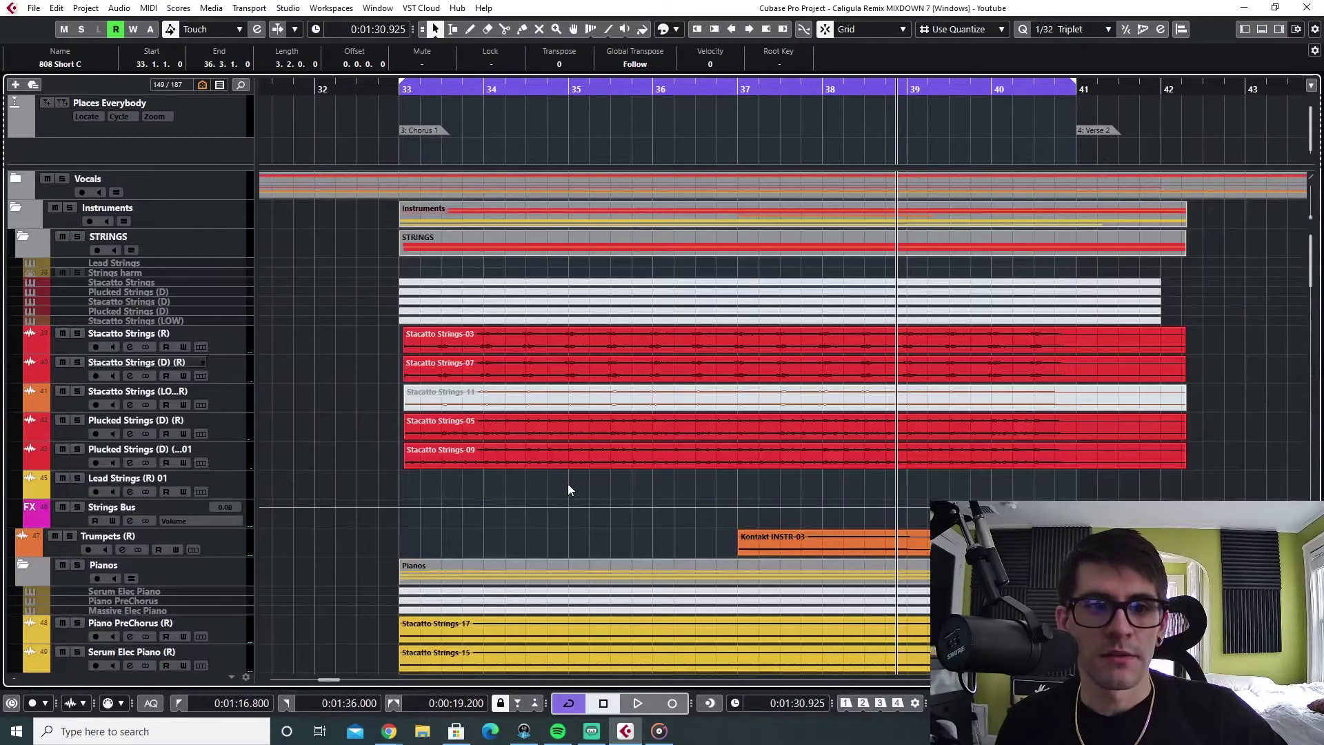
scroll(552, 483, down, 5)
scroll(543, 487, down, 2)
scroll(437, 466, down, 4)
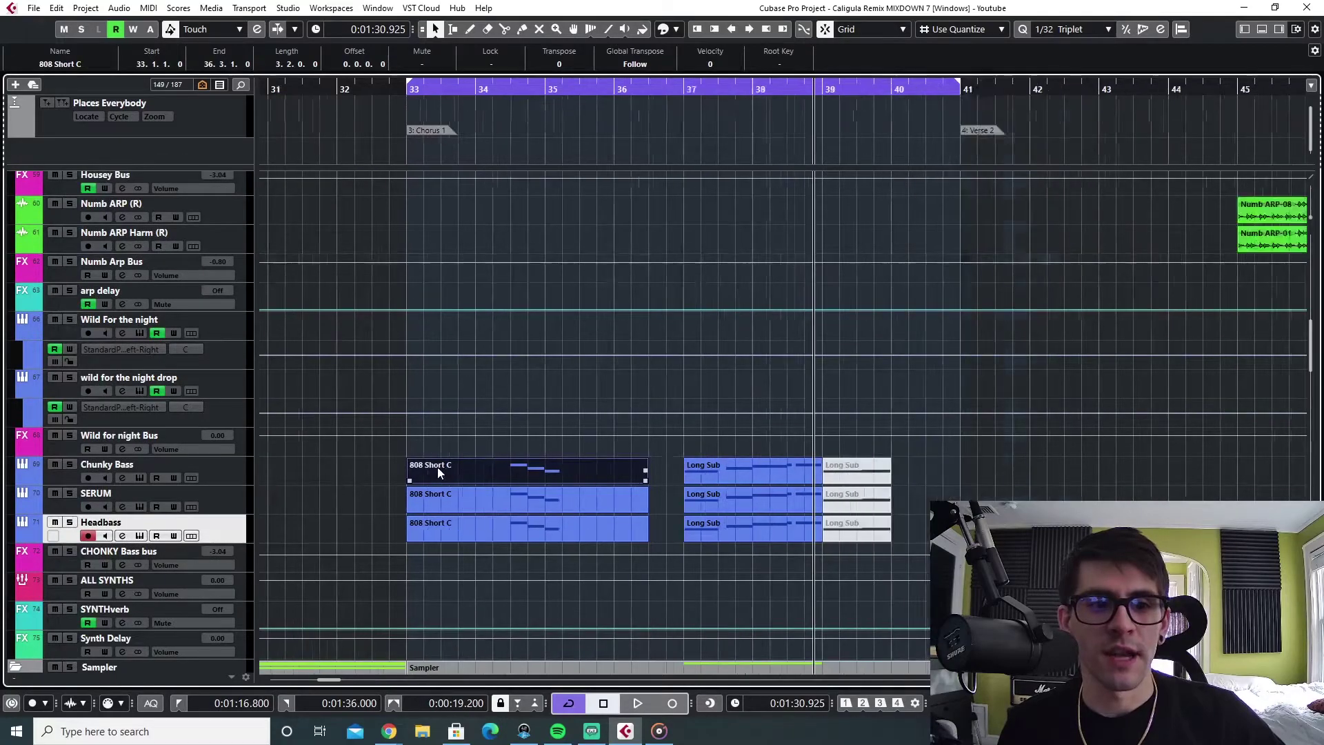
scroll(613, 439, right, 3)
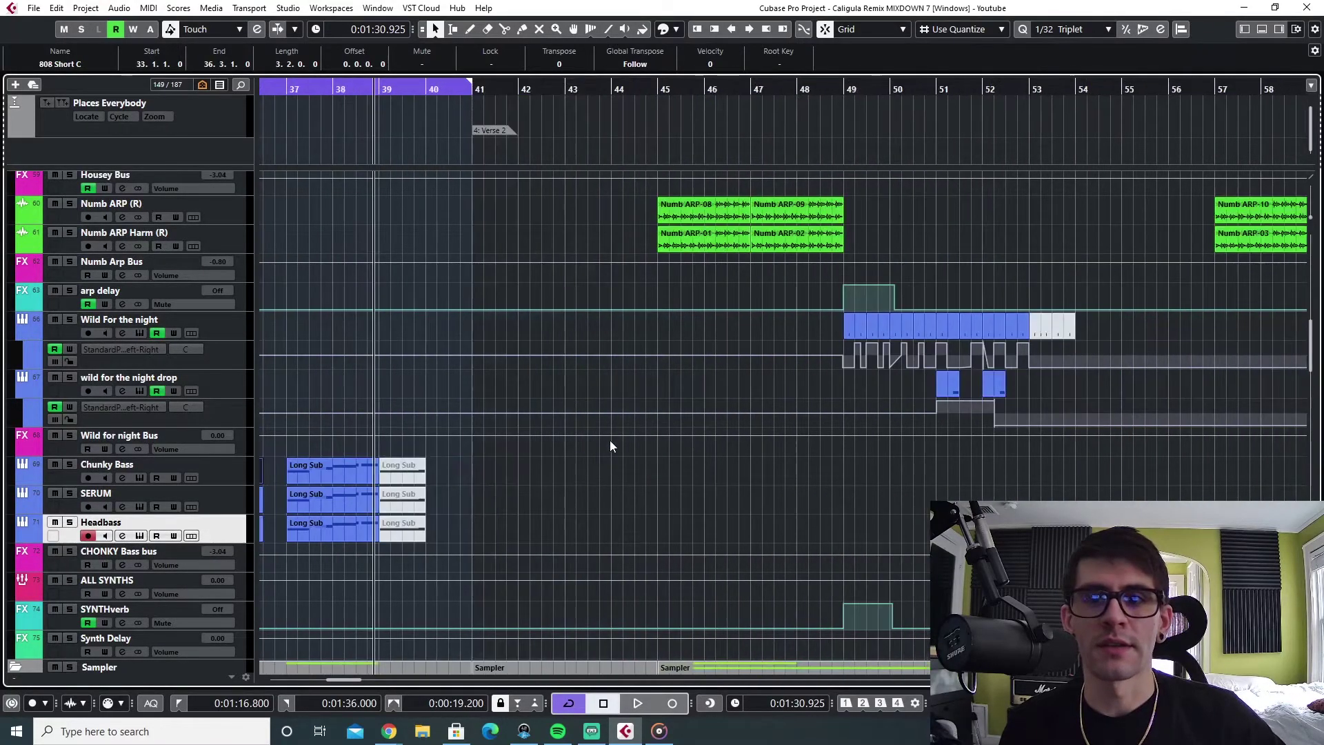
click(659, 88)
scroll(690, 365, right, 2)
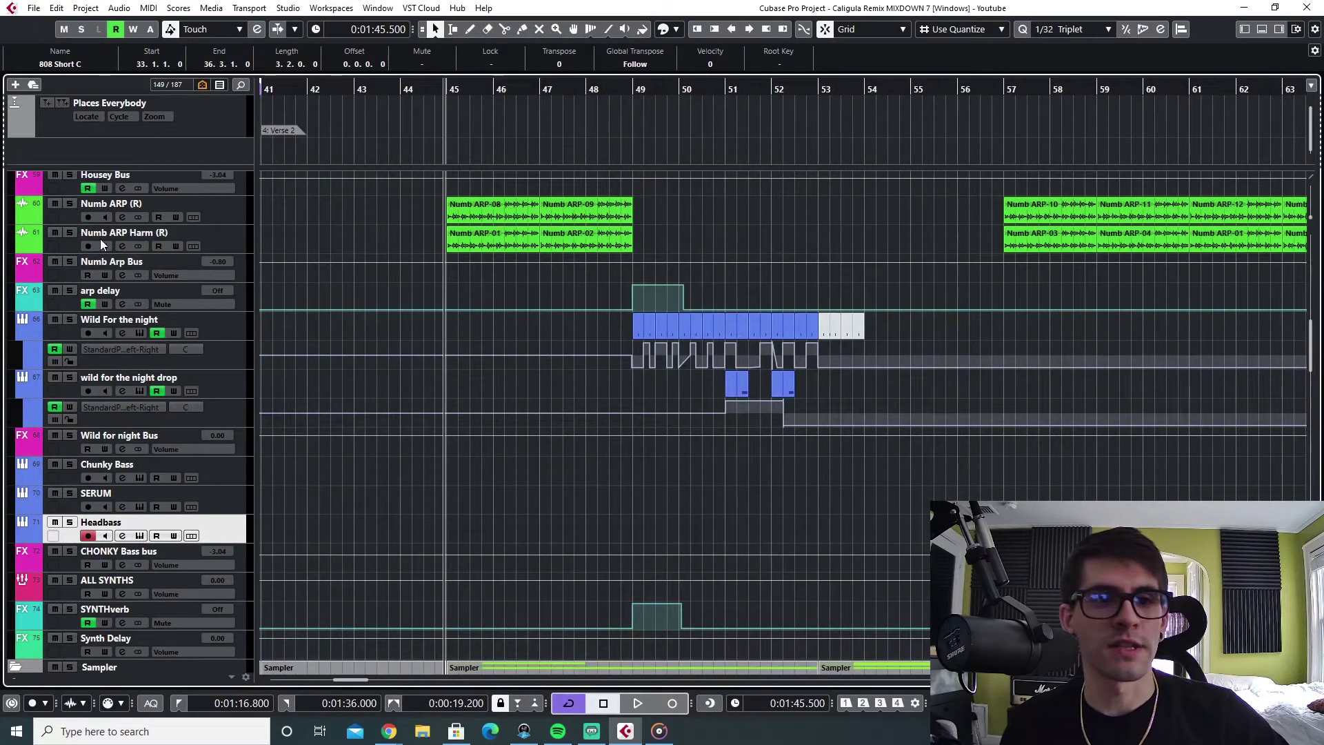
click(69, 203)
key(space)
click(70, 232)
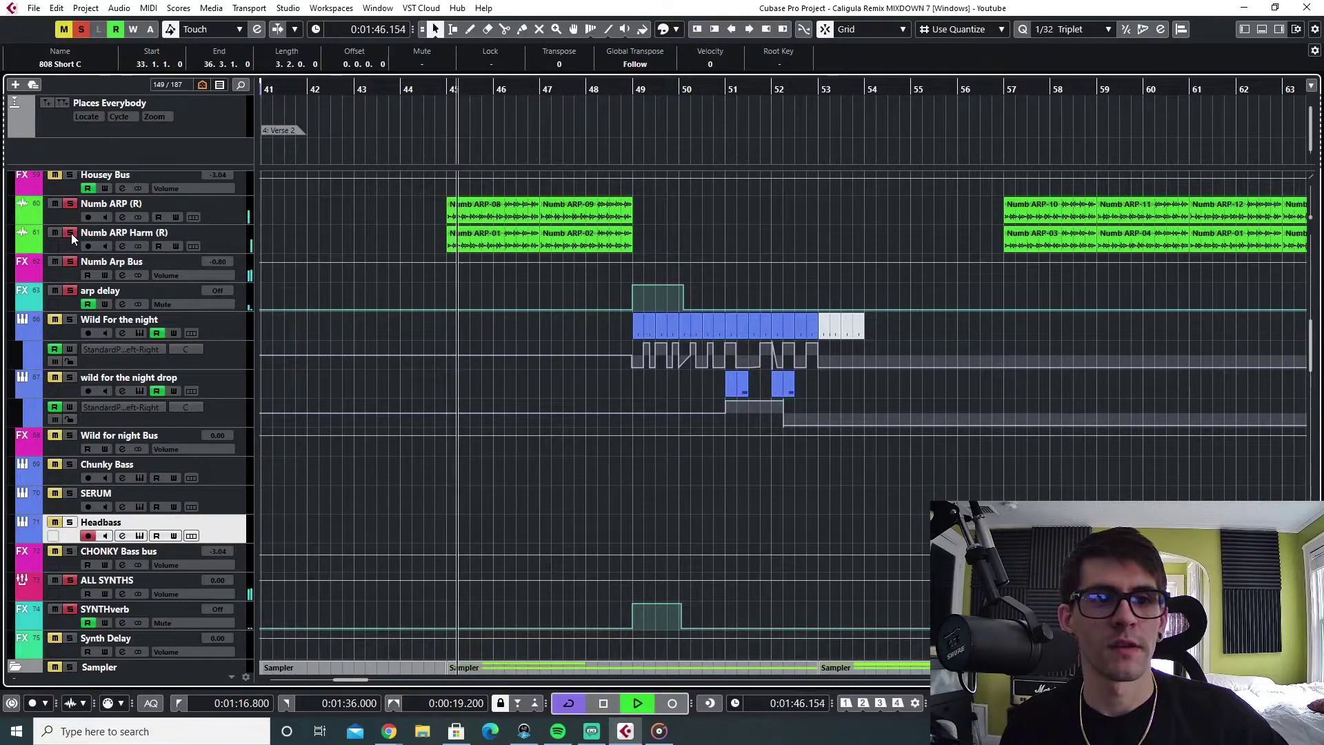
click(234, 208)
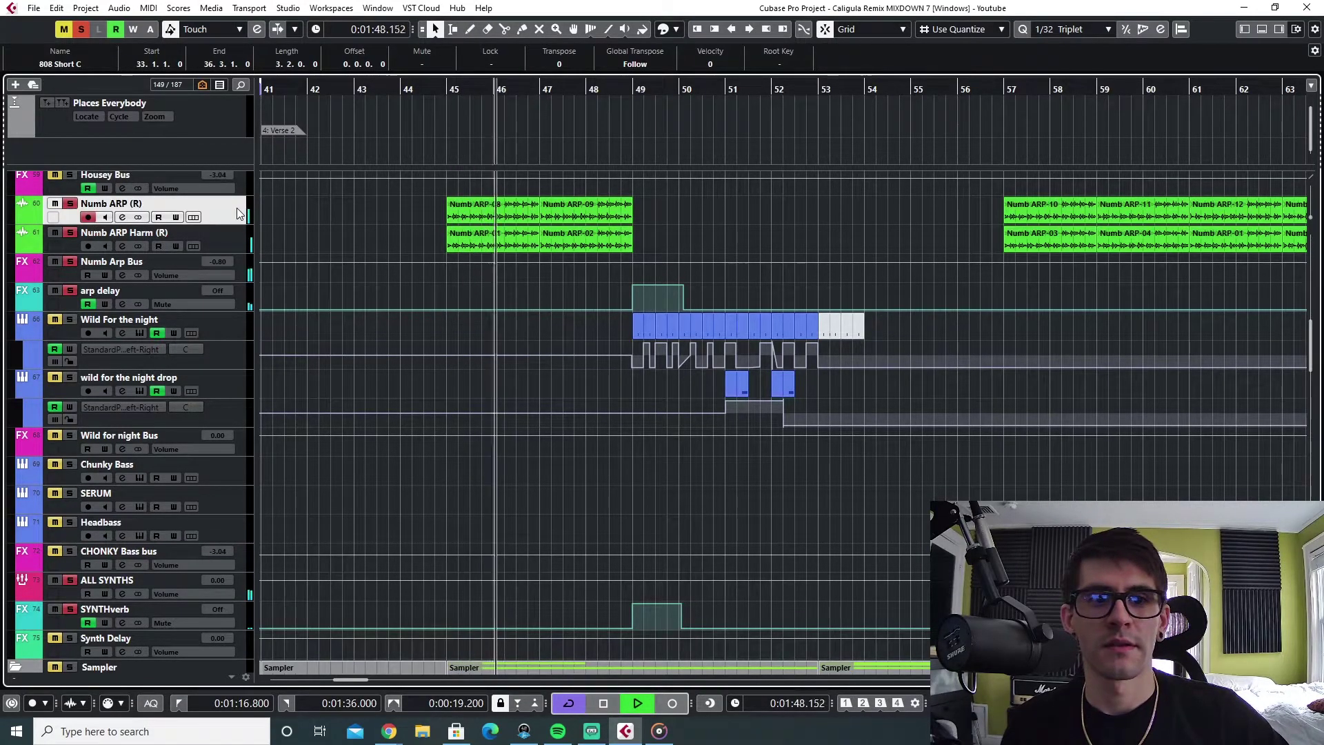
scroll(450, 403, up, 3)
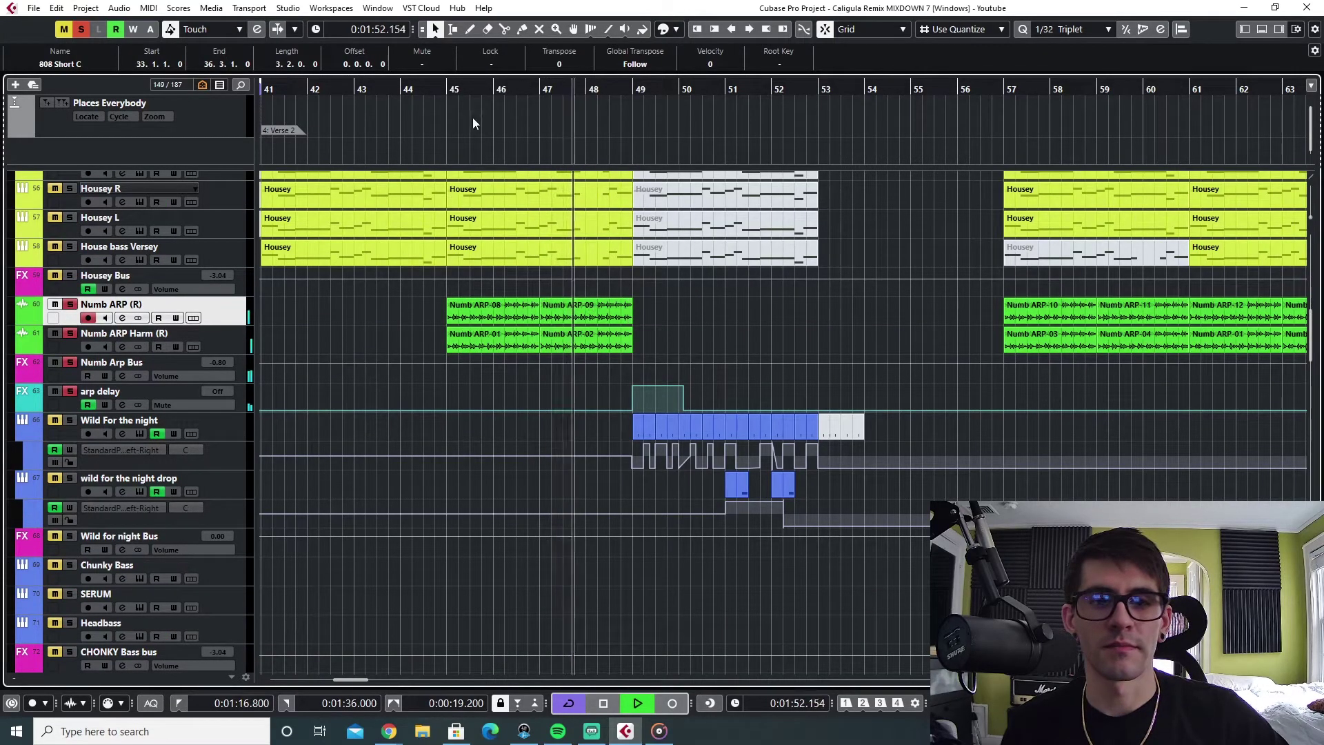
key(space)
Return to bar 45 and replay the two soloed arp tracks
click(444, 90)
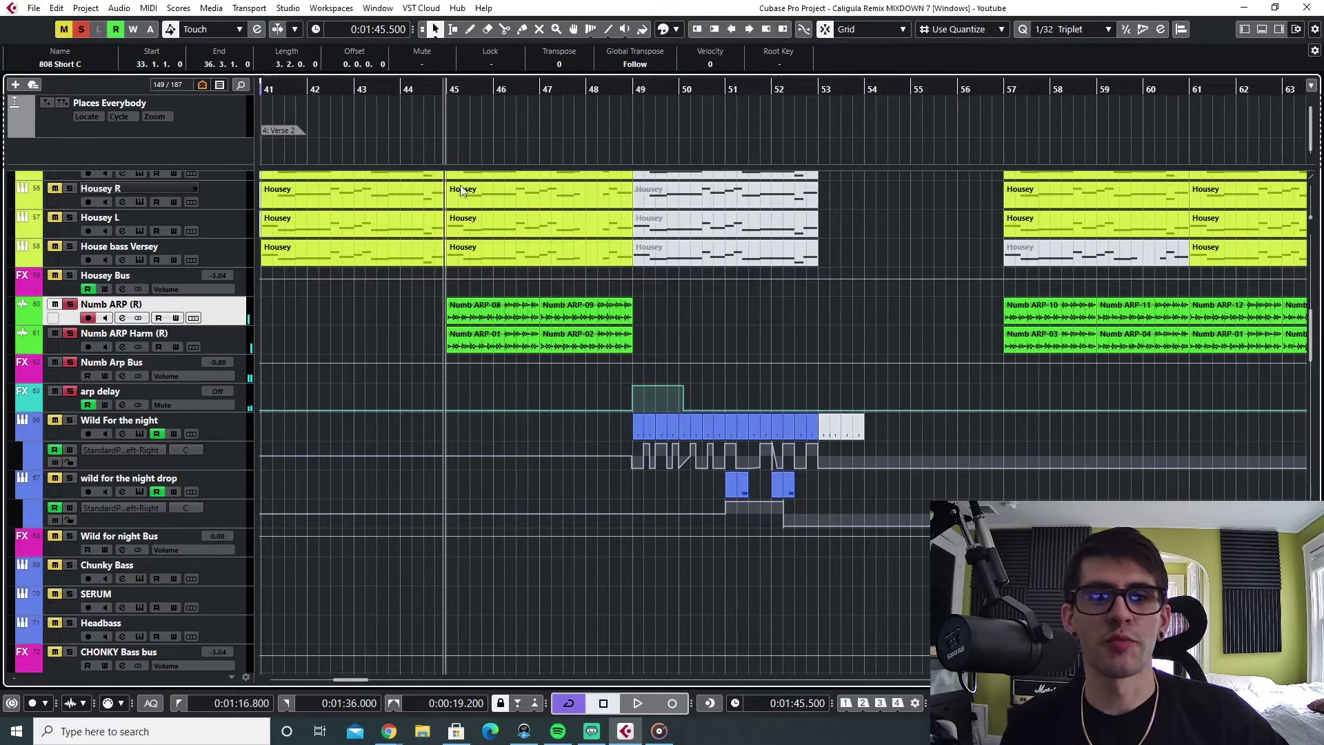
click(442, 89)
click(448, 88)
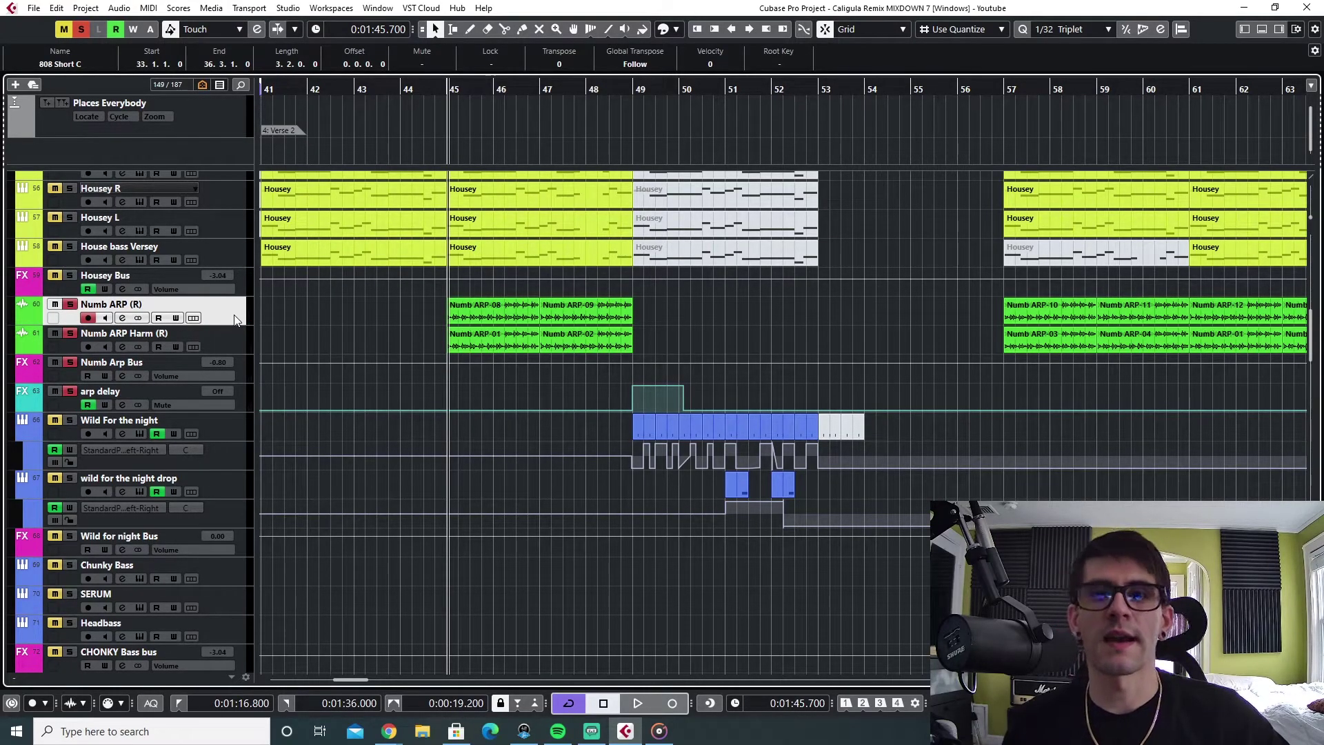
key(space)
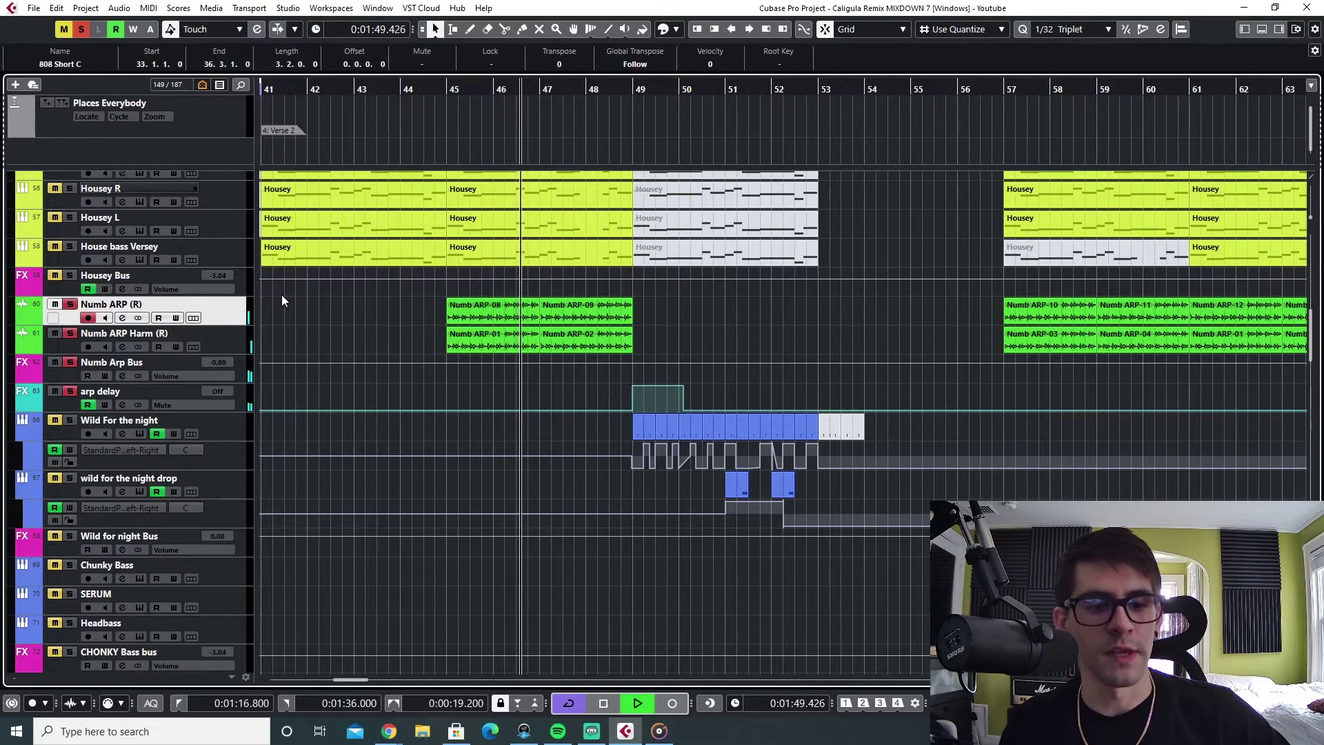
Show the arp channels in the MixConsole, select Numb ARP Harm (R) and Numb ARP (R) in turn, and close the mixer
key(F3)
drag(471, 712, 587, 708)
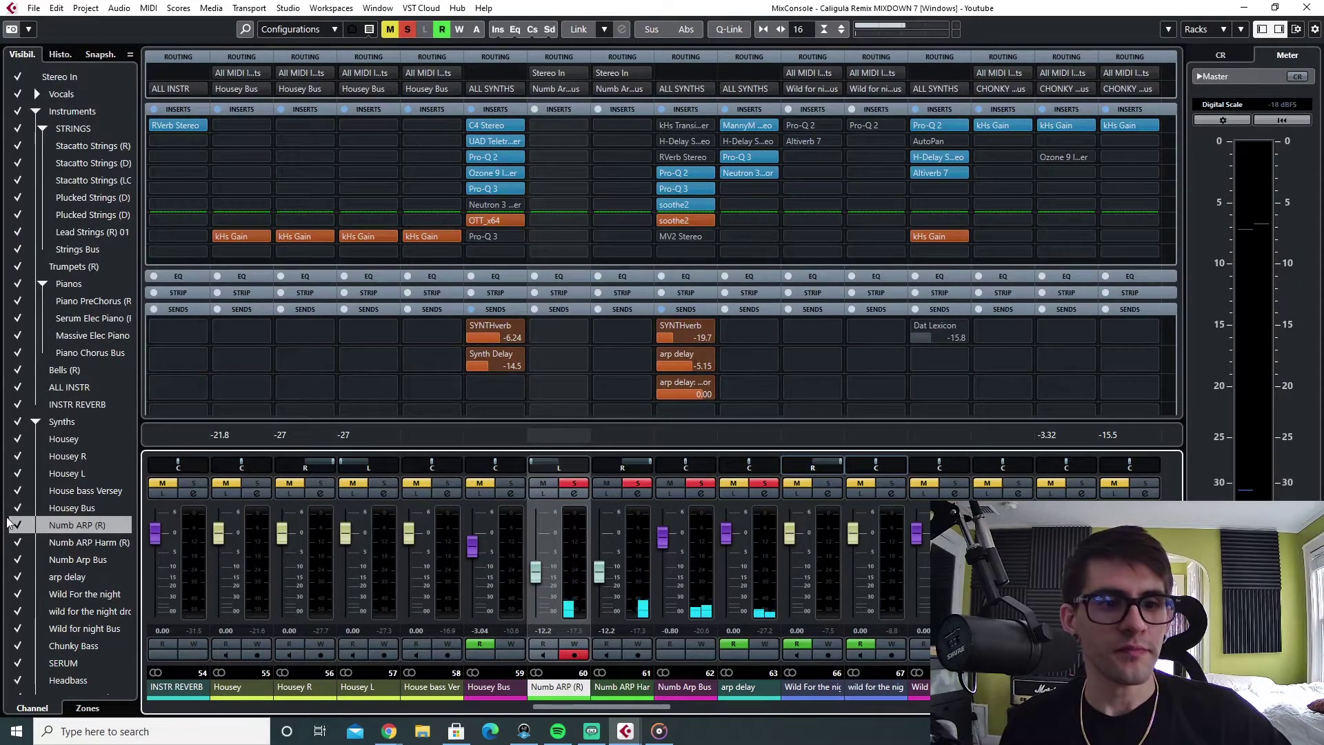
scroll(46, 545, down, 3)
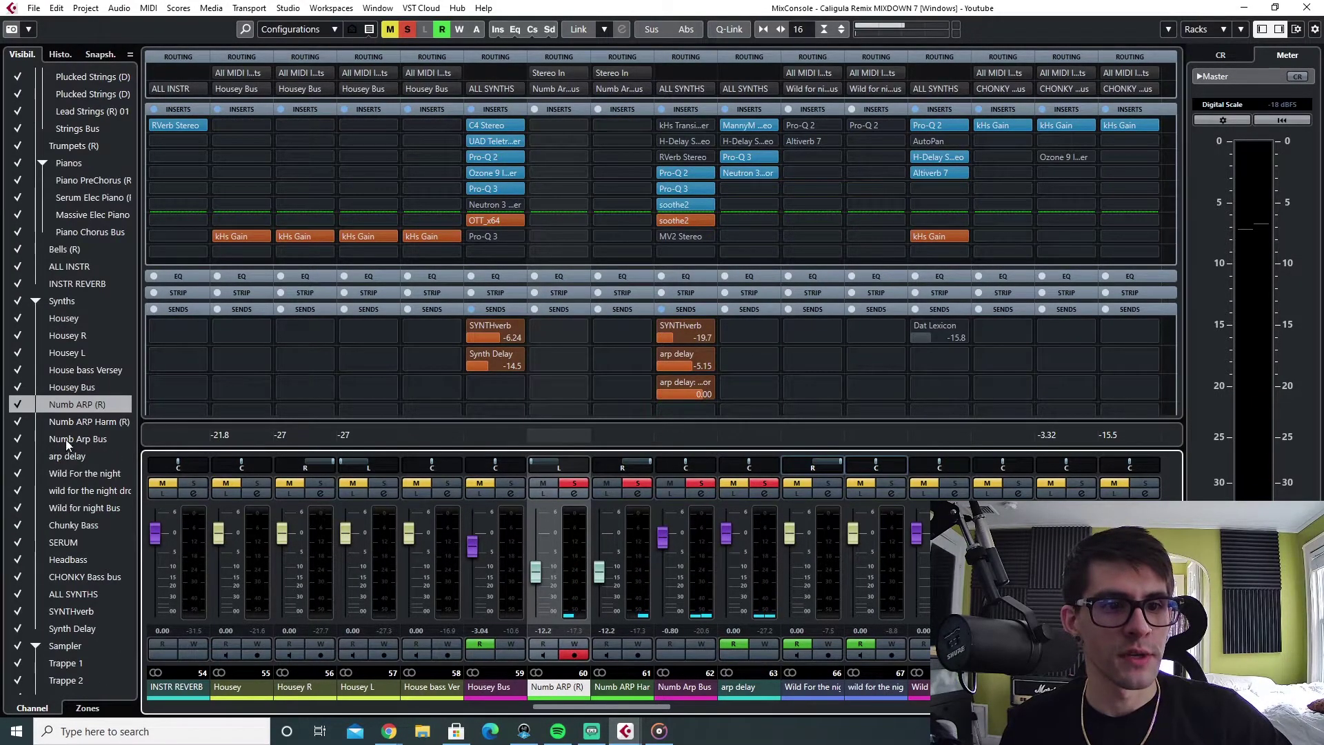
click(65, 420)
scroll(55, 565, up, 3)
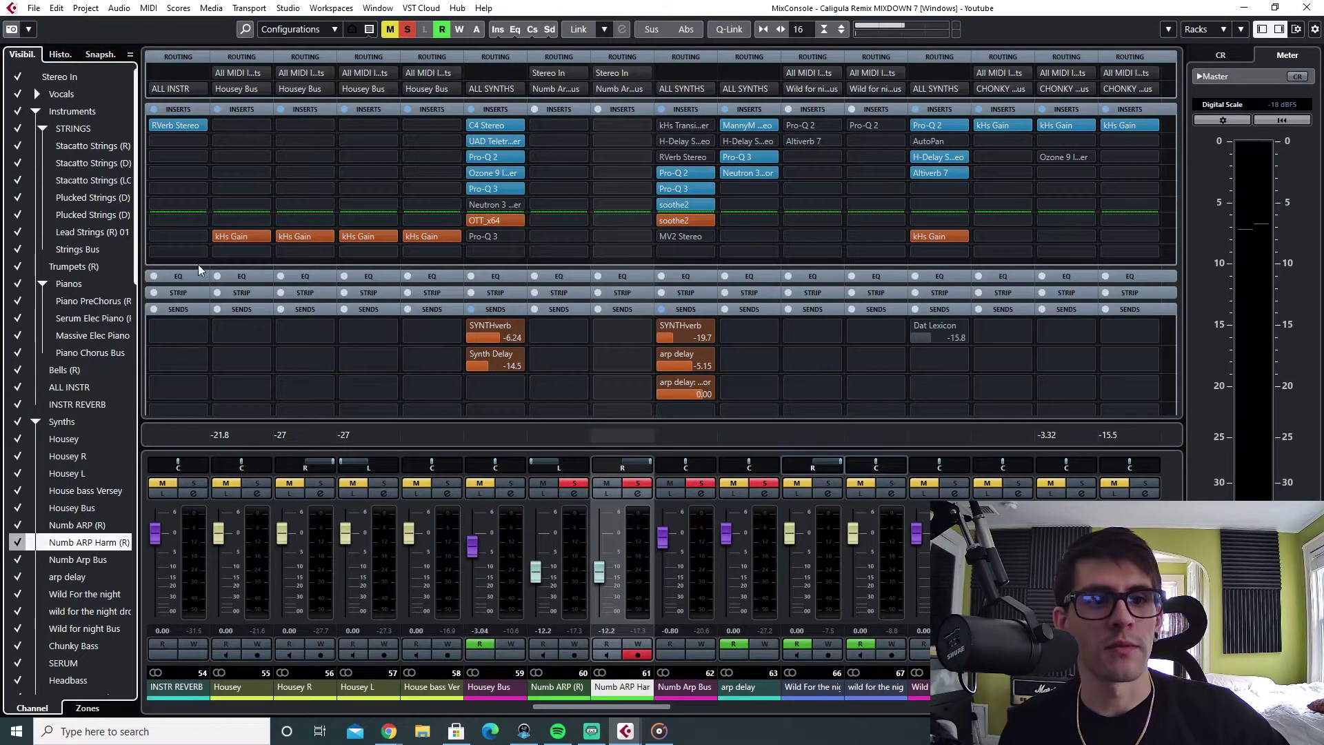
click(69, 524)
scroll(77, 642, down, 3)
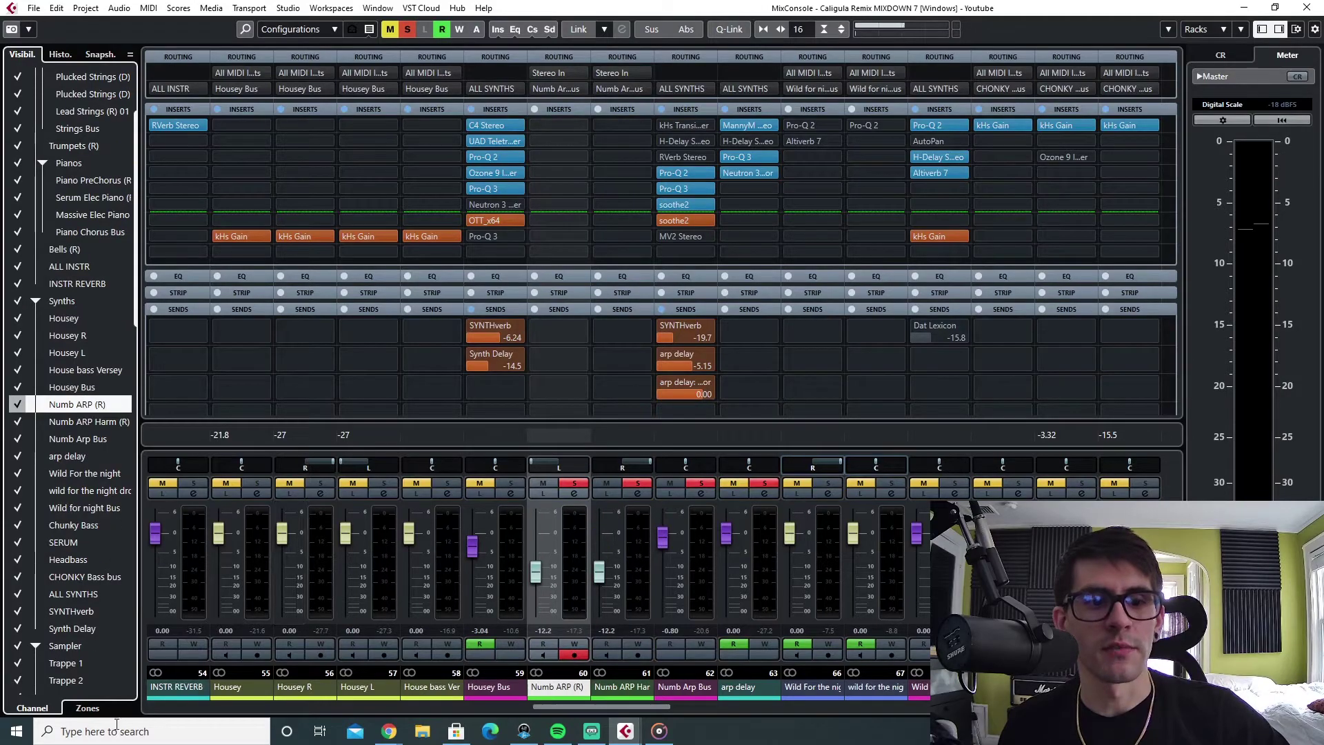
key(F3)
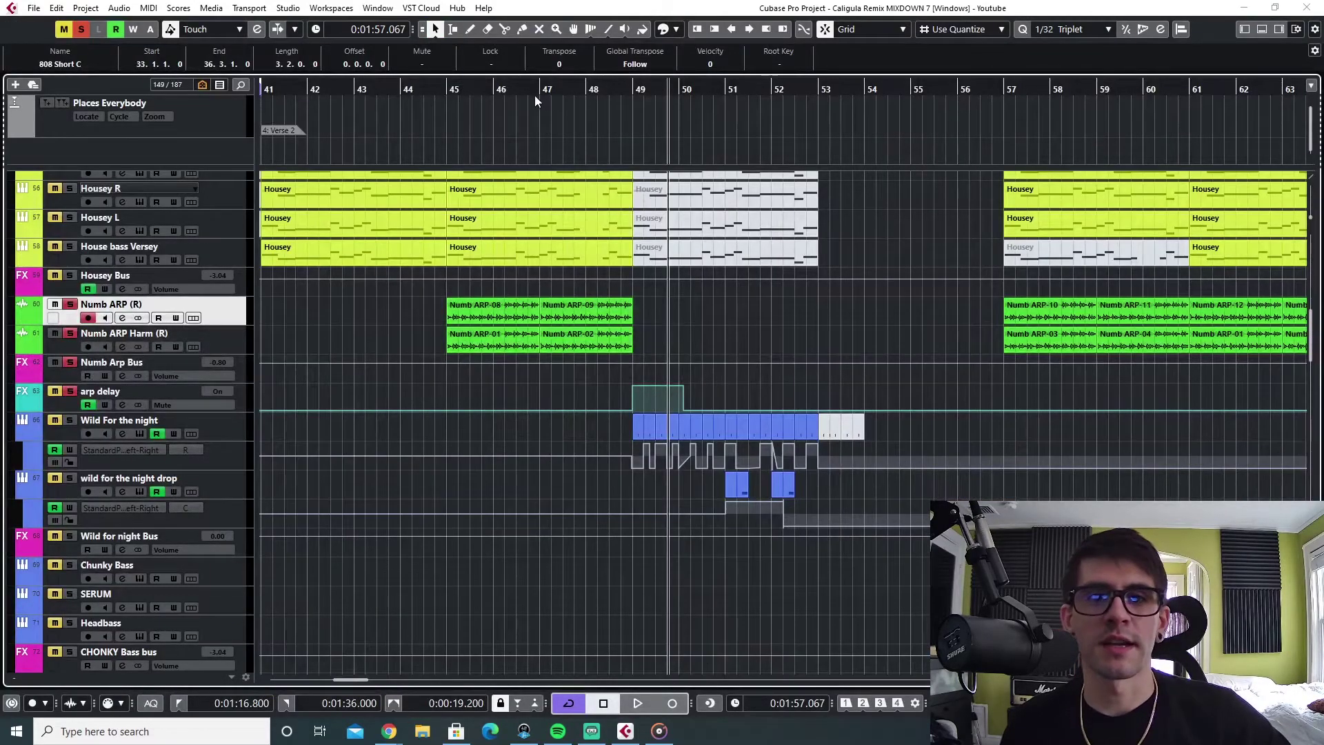
Play the soloed arps briefly from bar 45, and audition their second appearance from bar 57
click(444, 92)
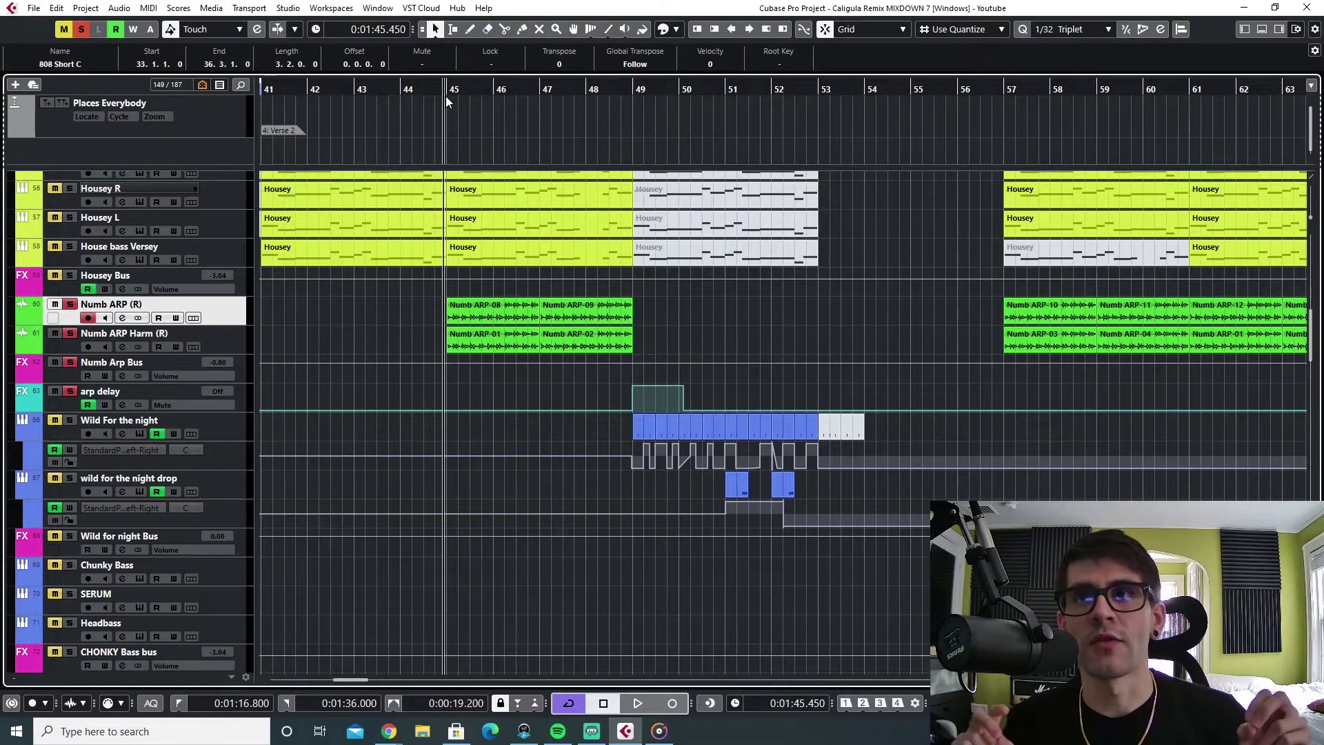
key(space)
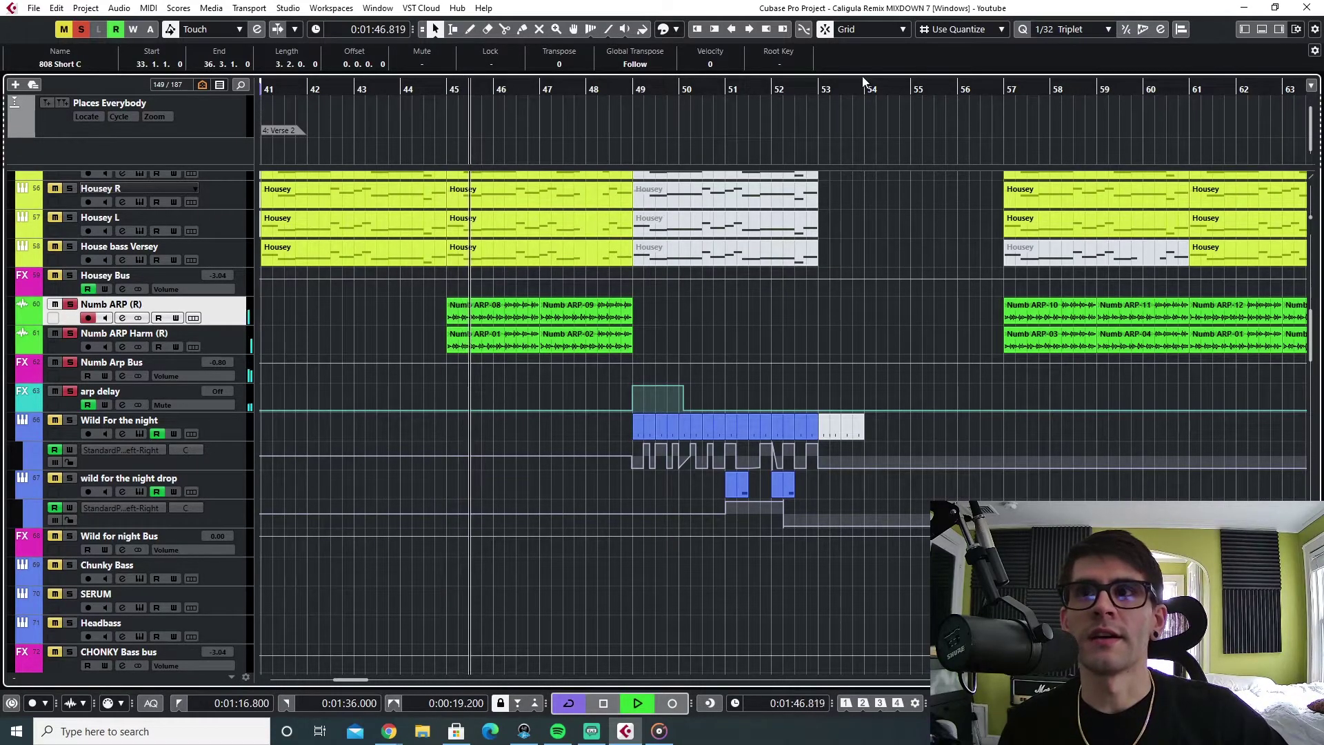
key(space)
scroll(820, 480, right, 4)
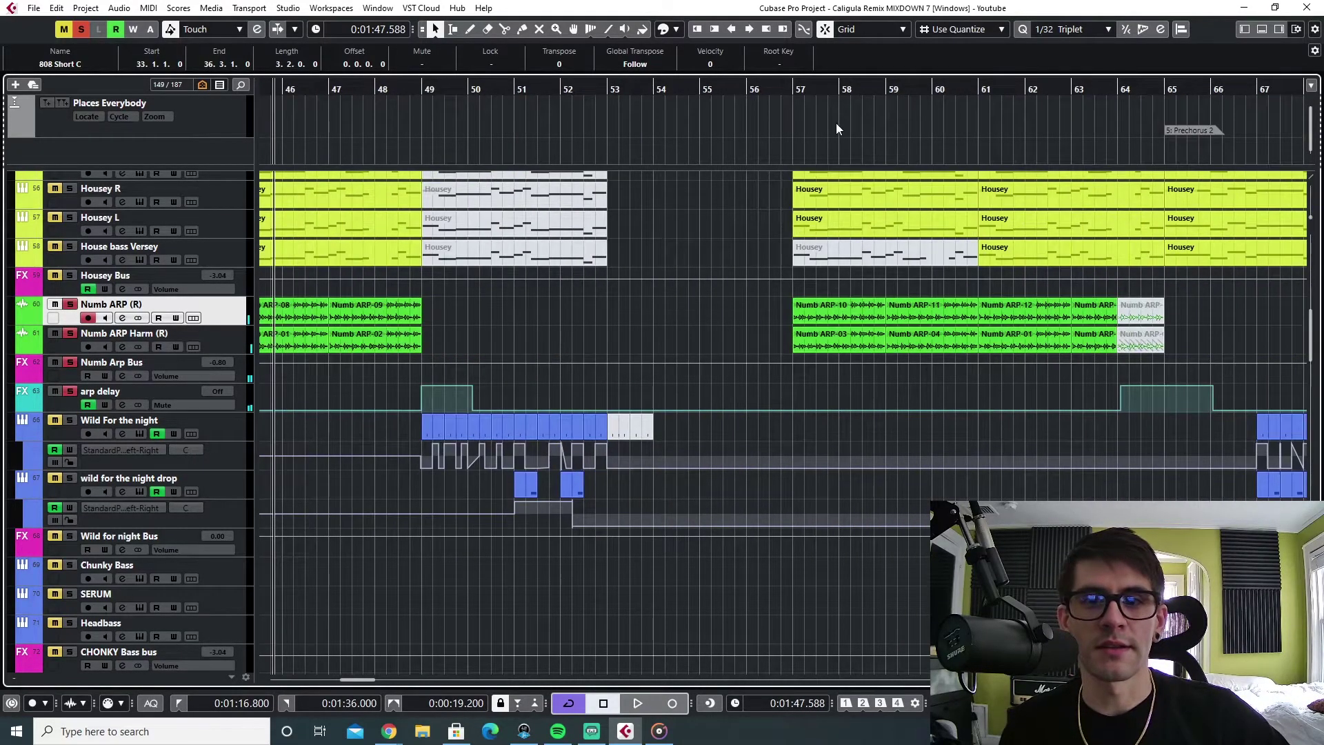
click(791, 87)
key(space)
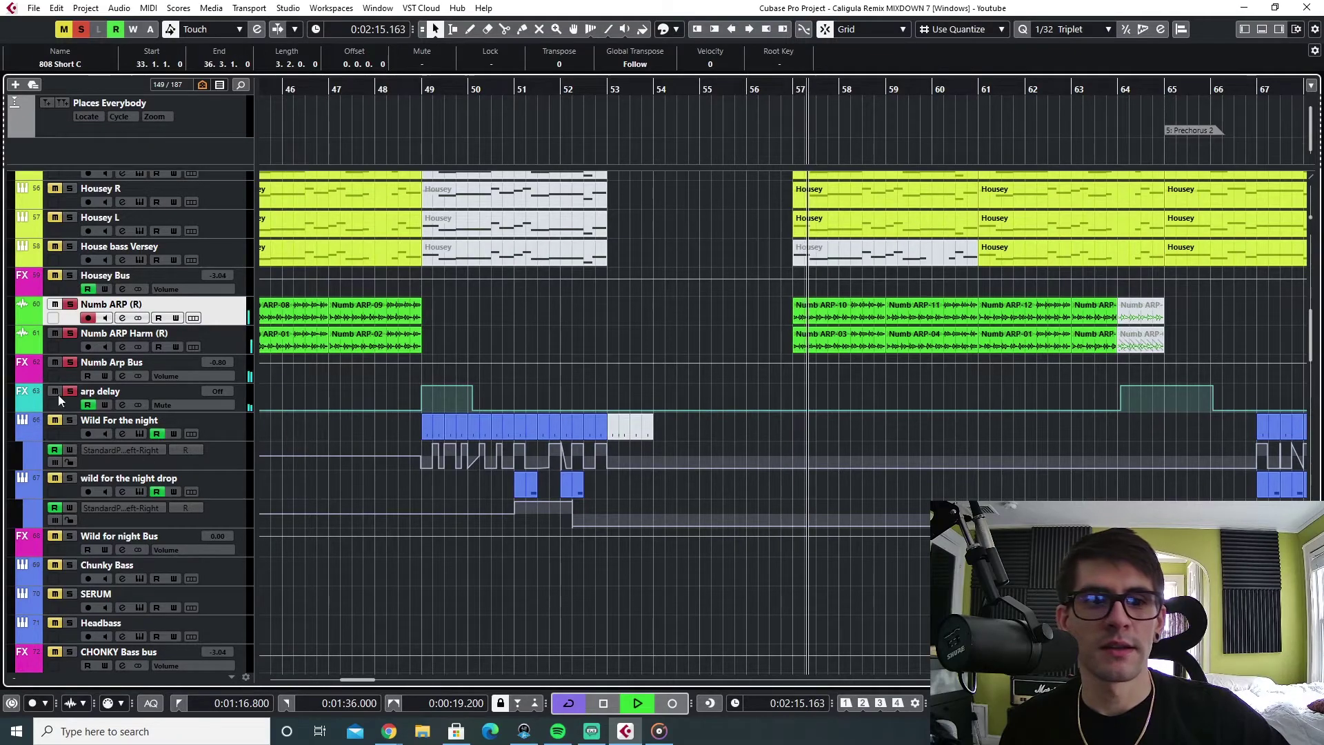
key(space)
Select the Wild For the night track, clear all solos and play the full mix from bar 49
click(88, 435)
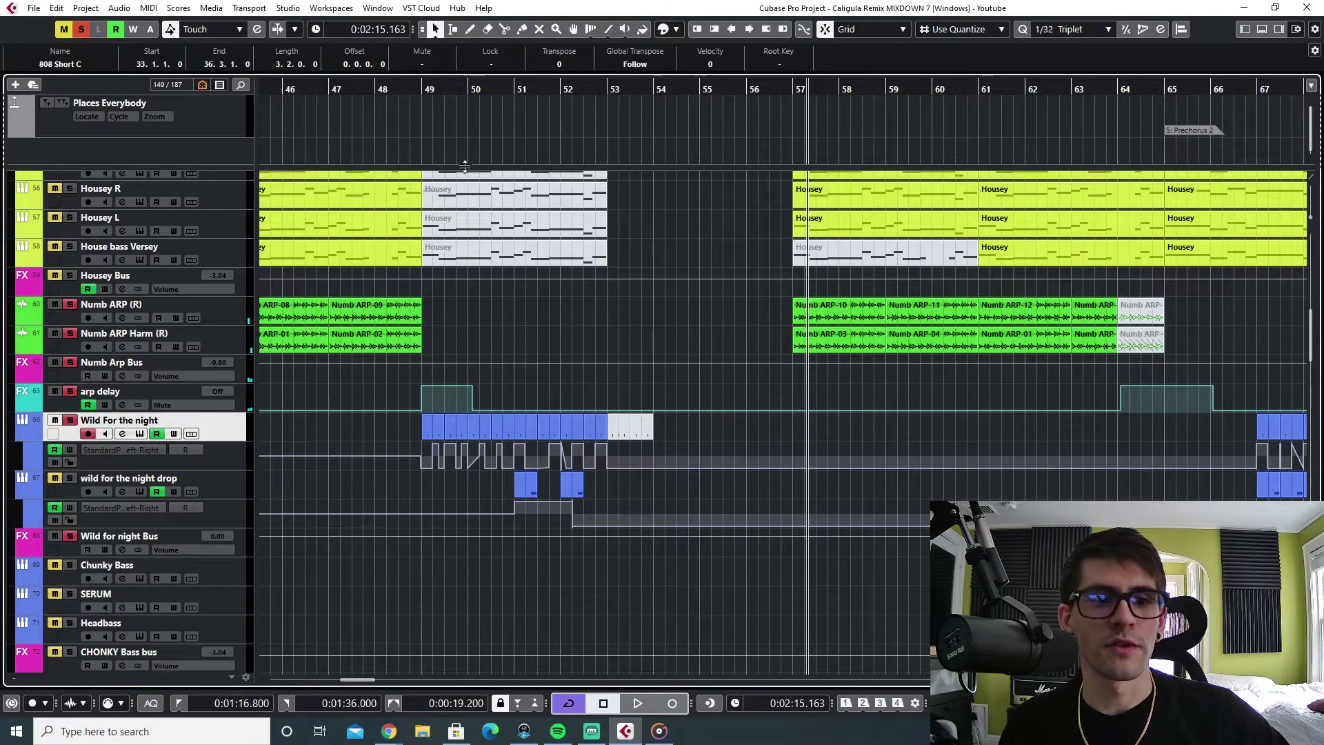
click(423, 94)
click(80, 30)
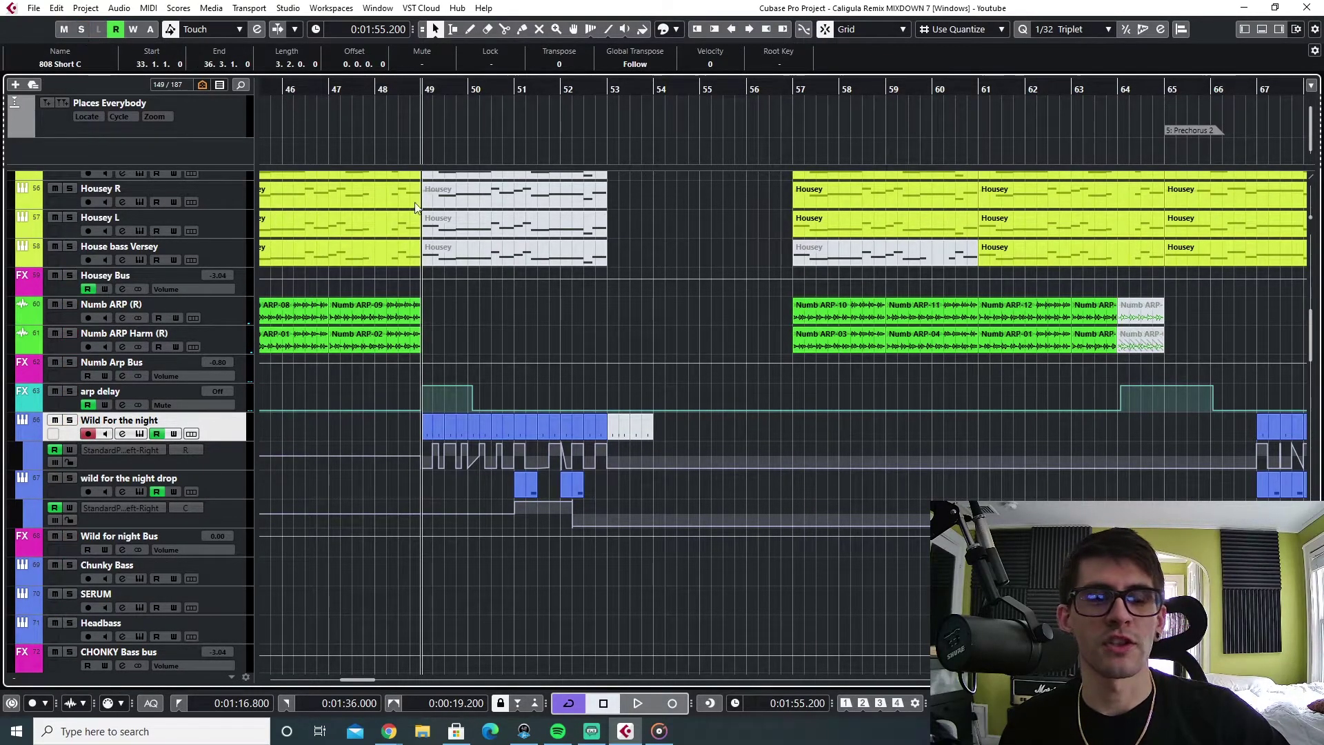
key(space)
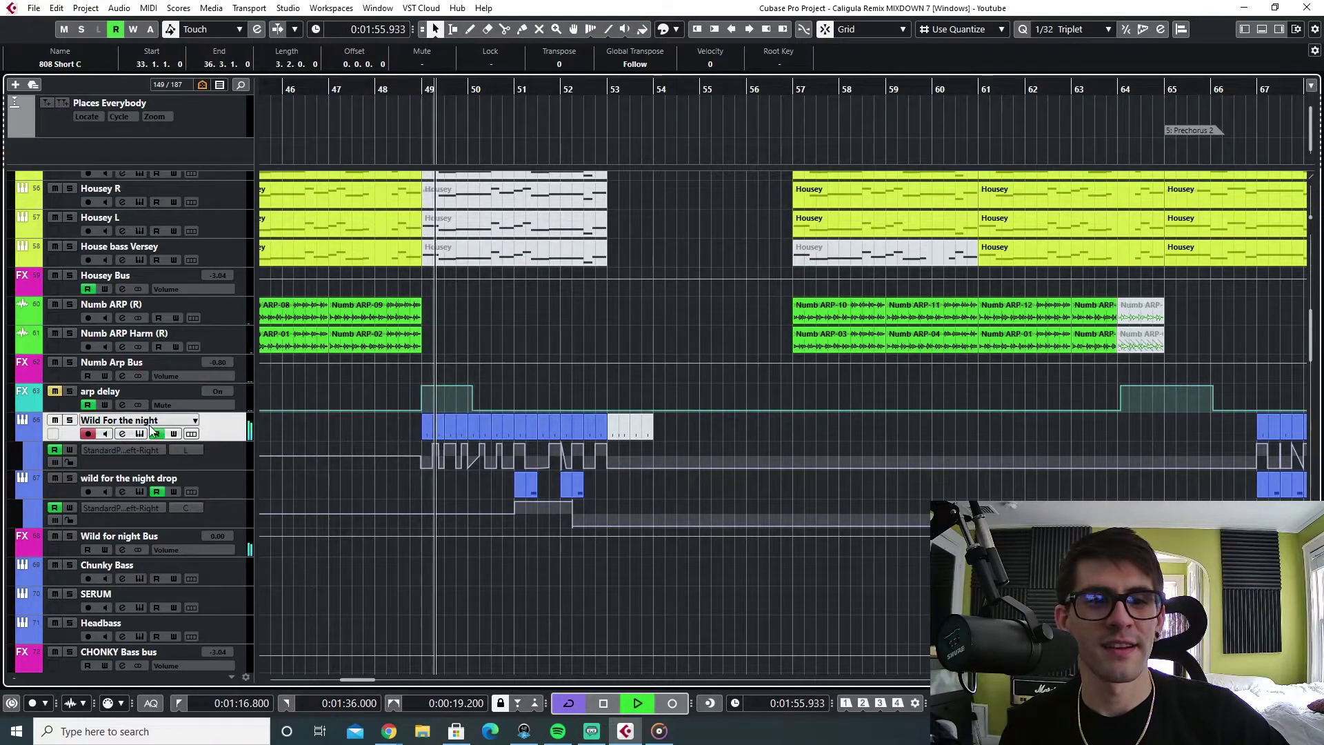
scroll(608, 517, right, 5)
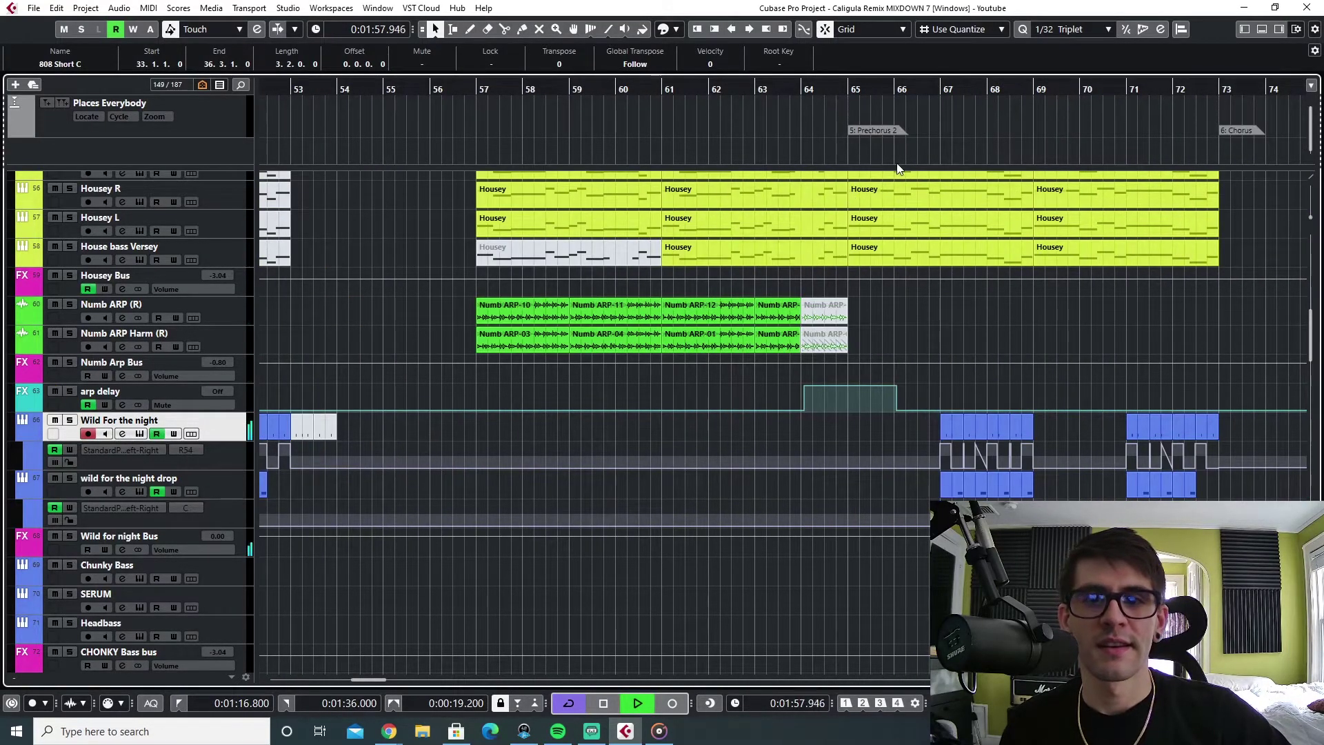
key(space)
Play the Prechorus 2 section from bar 67 and solo the Wild For the night track
click(949, 89)
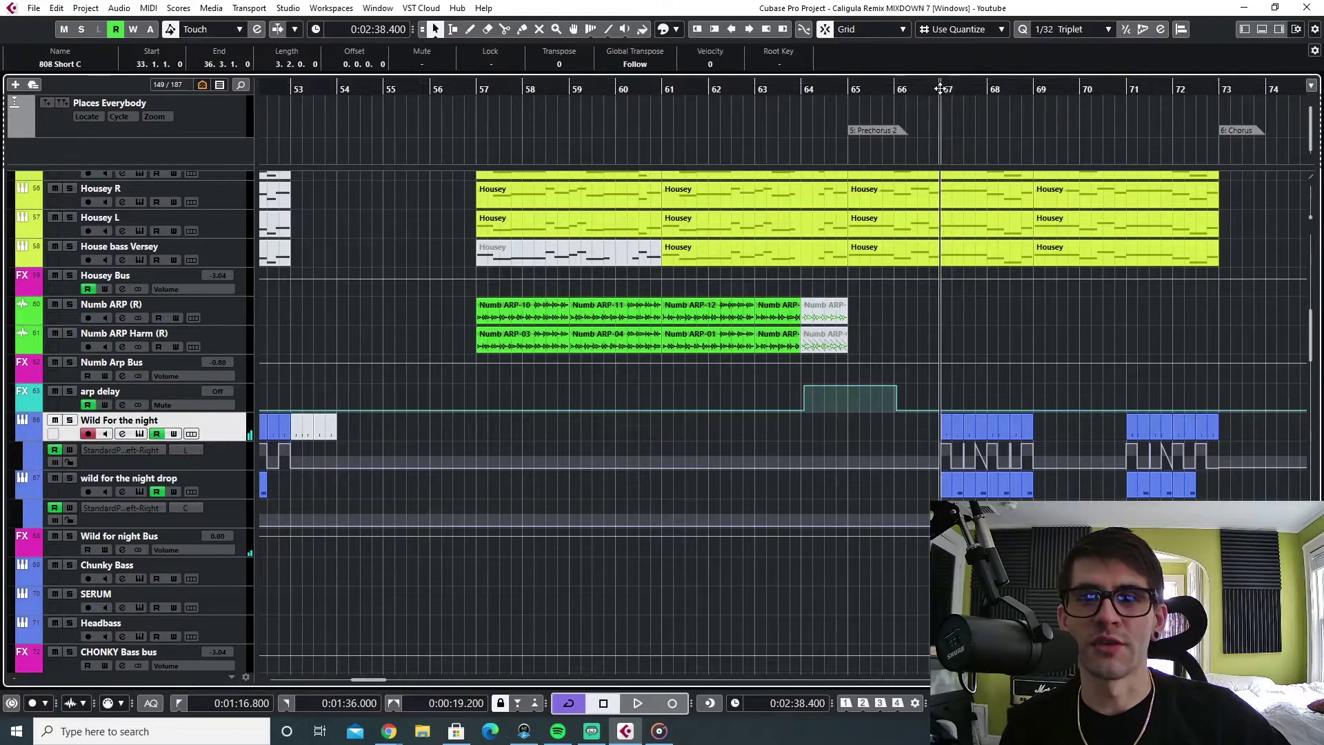
key(space)
click(70, 420)
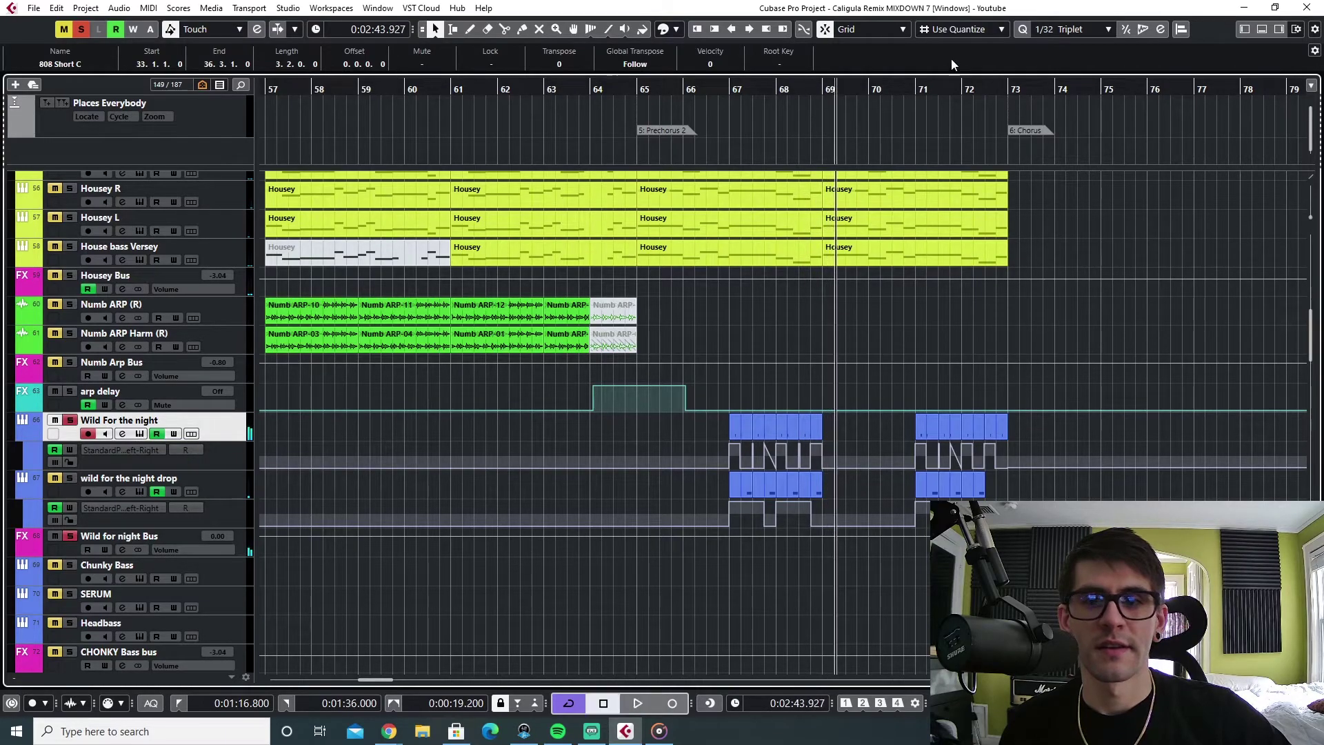
Set the cycle range from bar 71 to bar 73 and open the Wild For the night track's Serum instrument
click(918, 81)
drag(918, 80, 1013, 80)
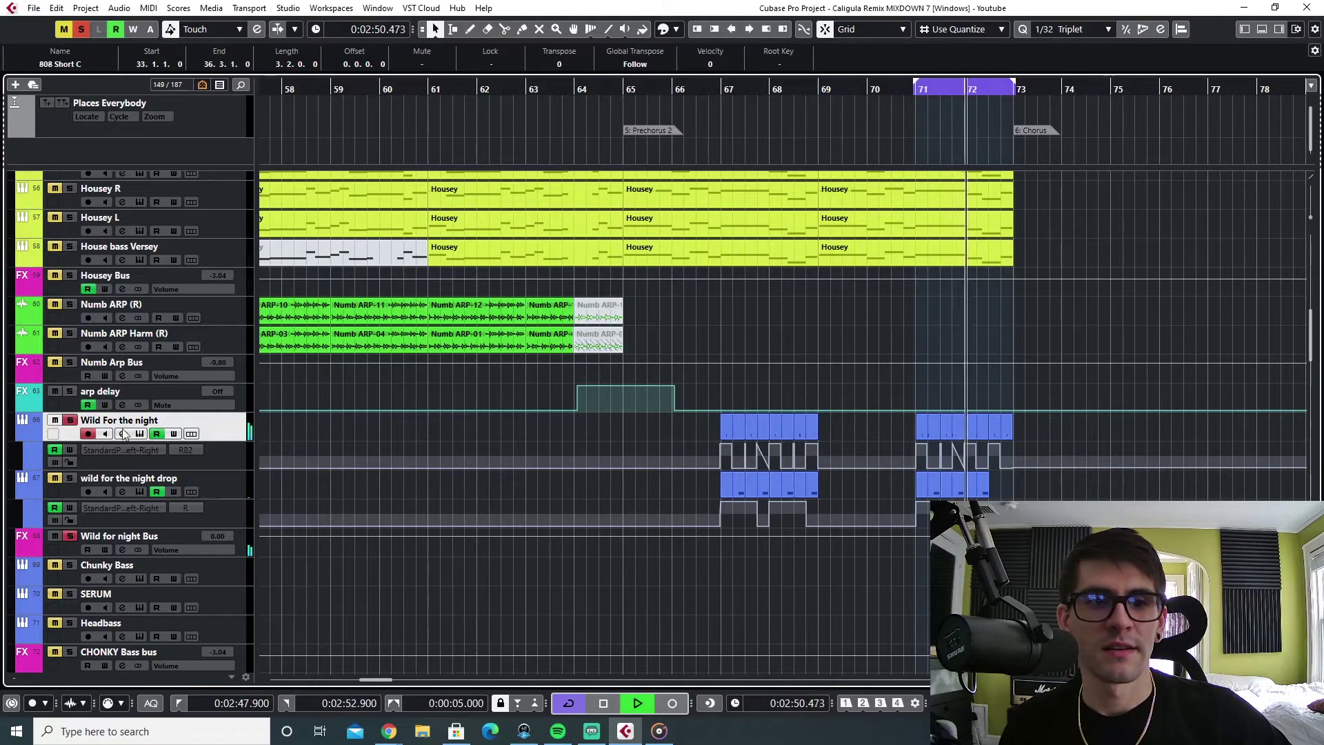
click(139, 433)
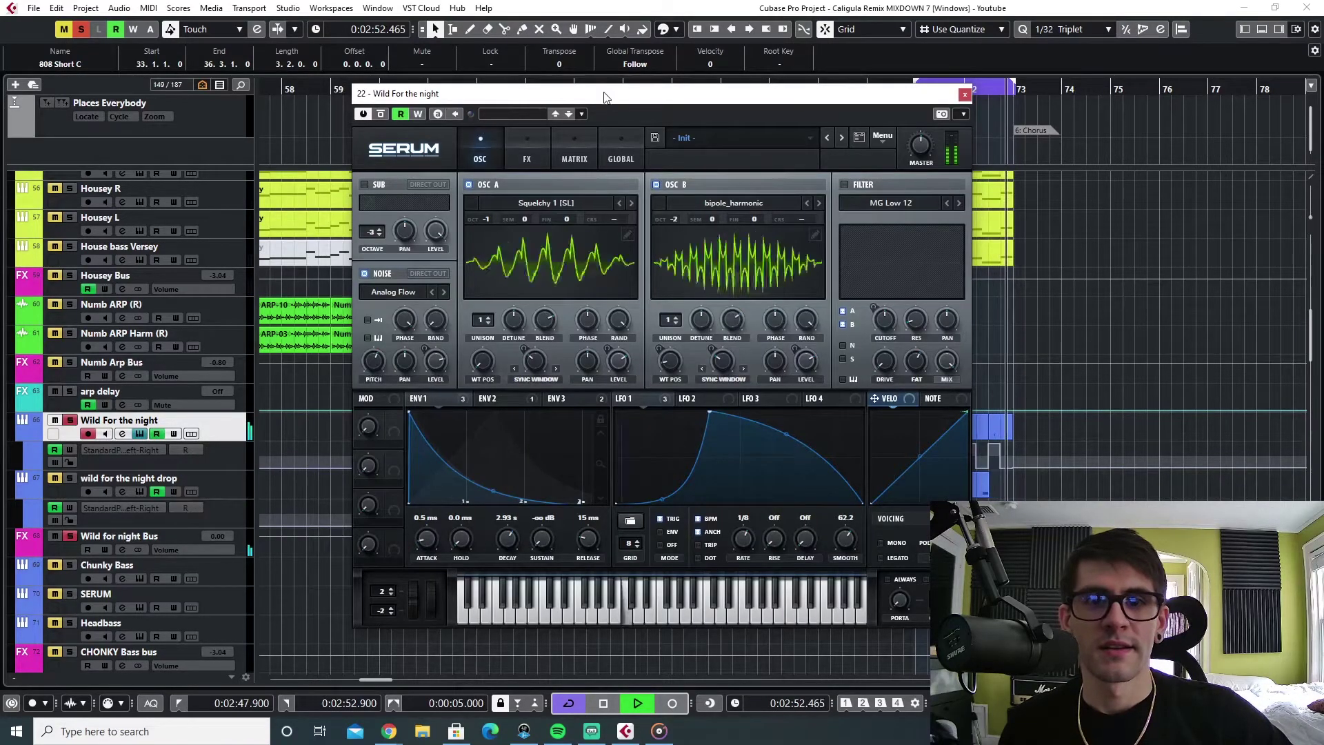
Examine the Serum patch's effects and oscillator settings for Wild For the night, stop playback and close the instrument
drag(508, 102, 633, 182)
click(657, 227)
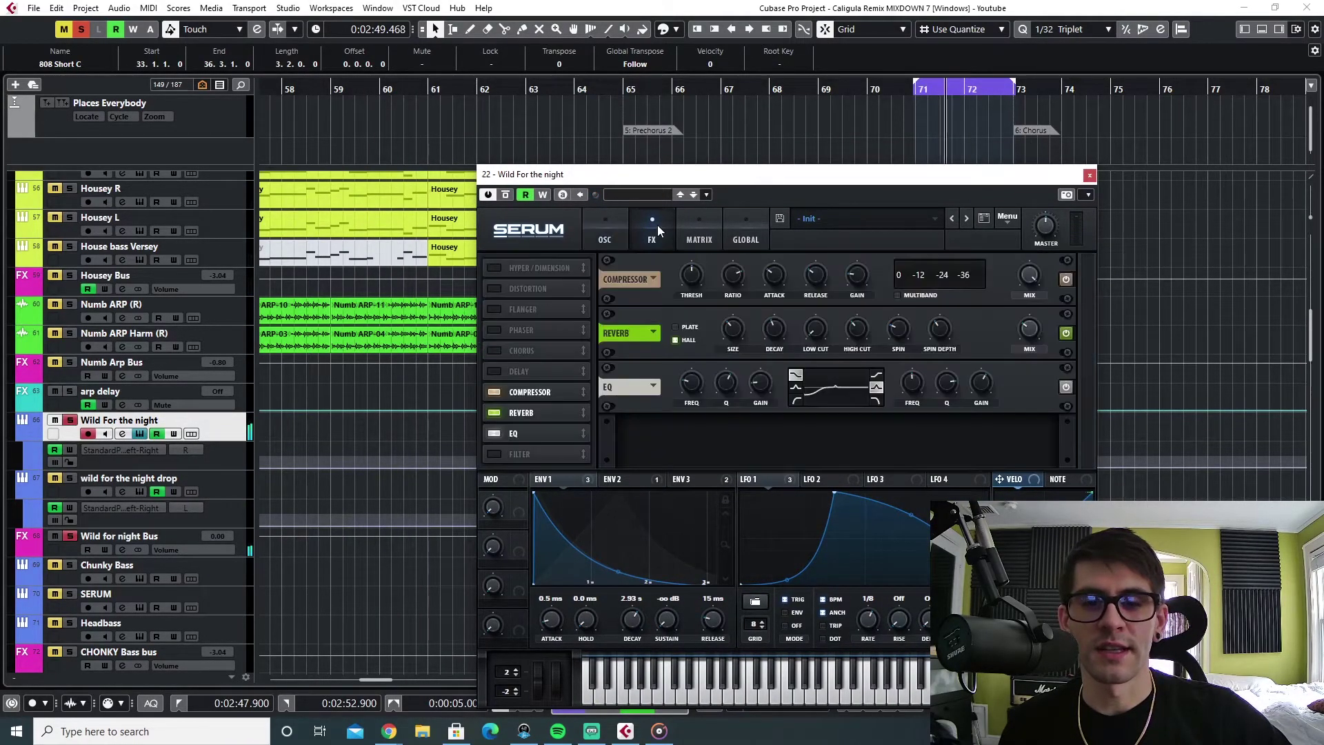
click(599, 231)
drag(646, 175, 379, 124)
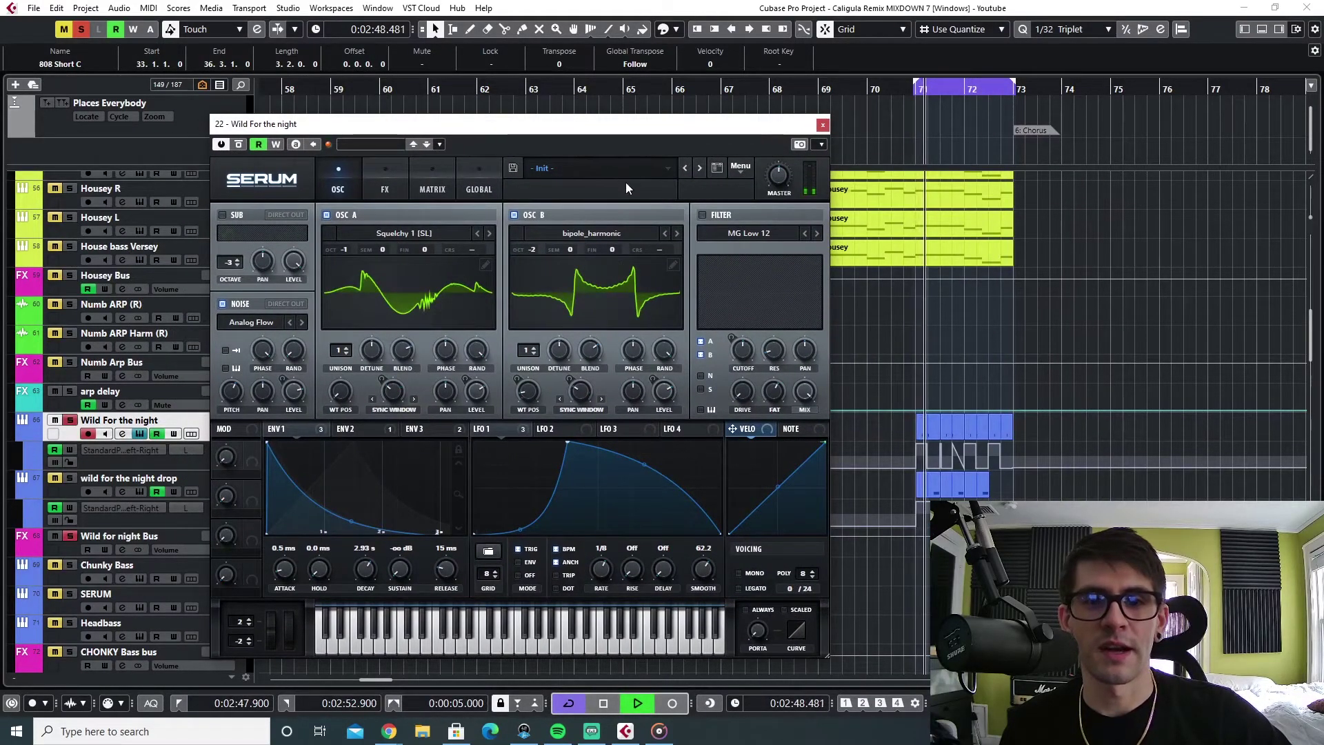
key(space)
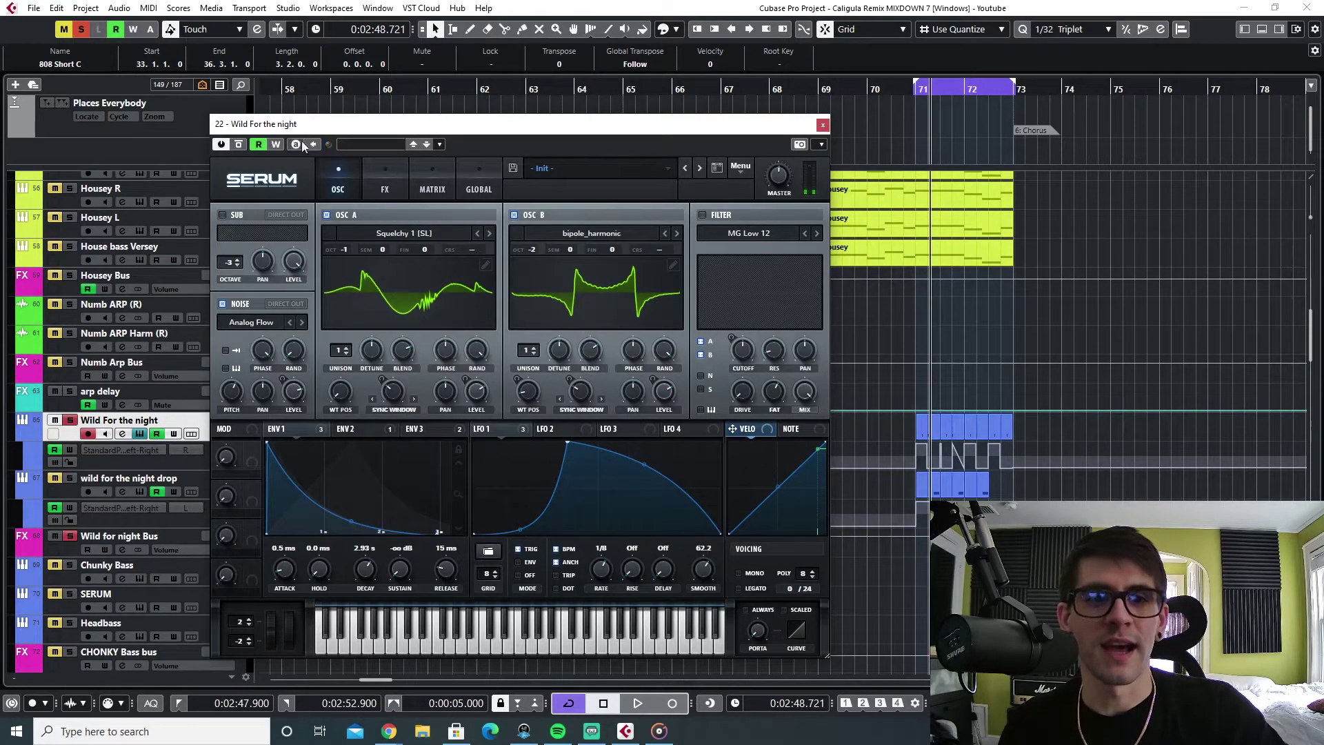
click(391, 194)
click(331, 188)
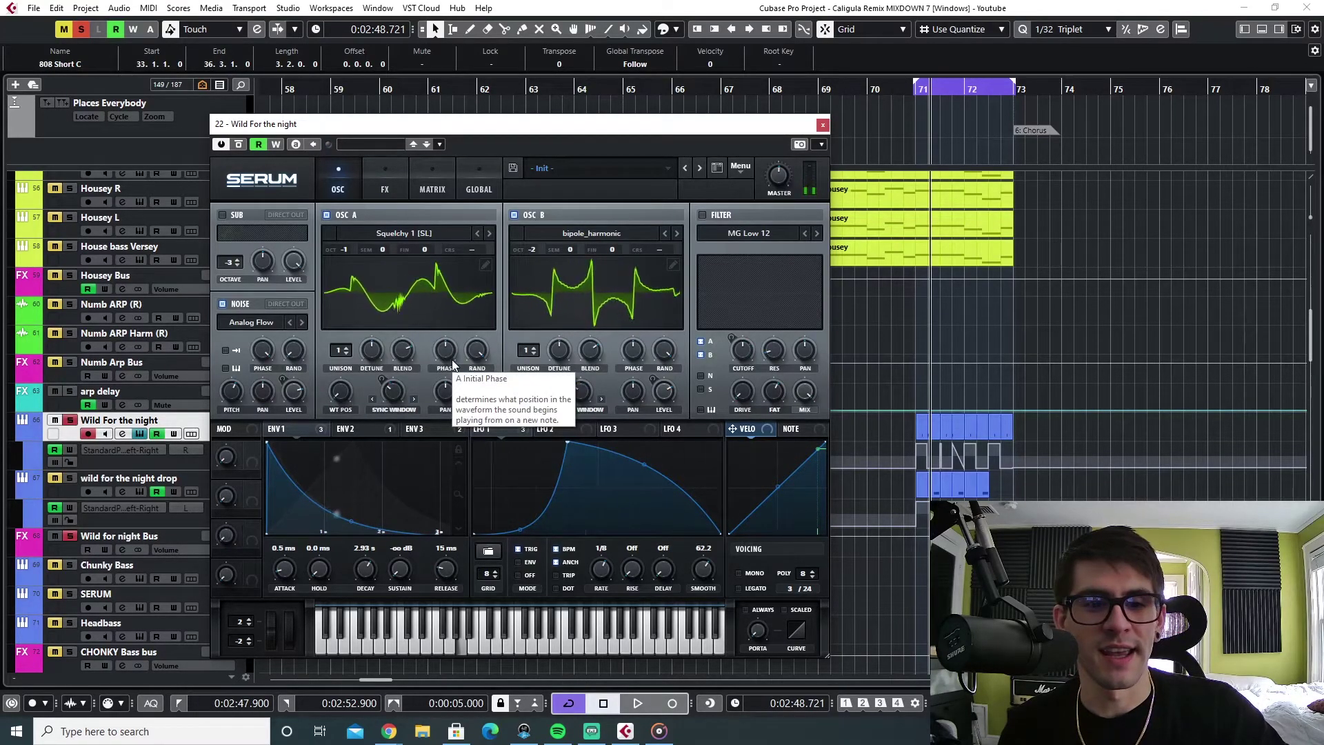
click(821, 127)
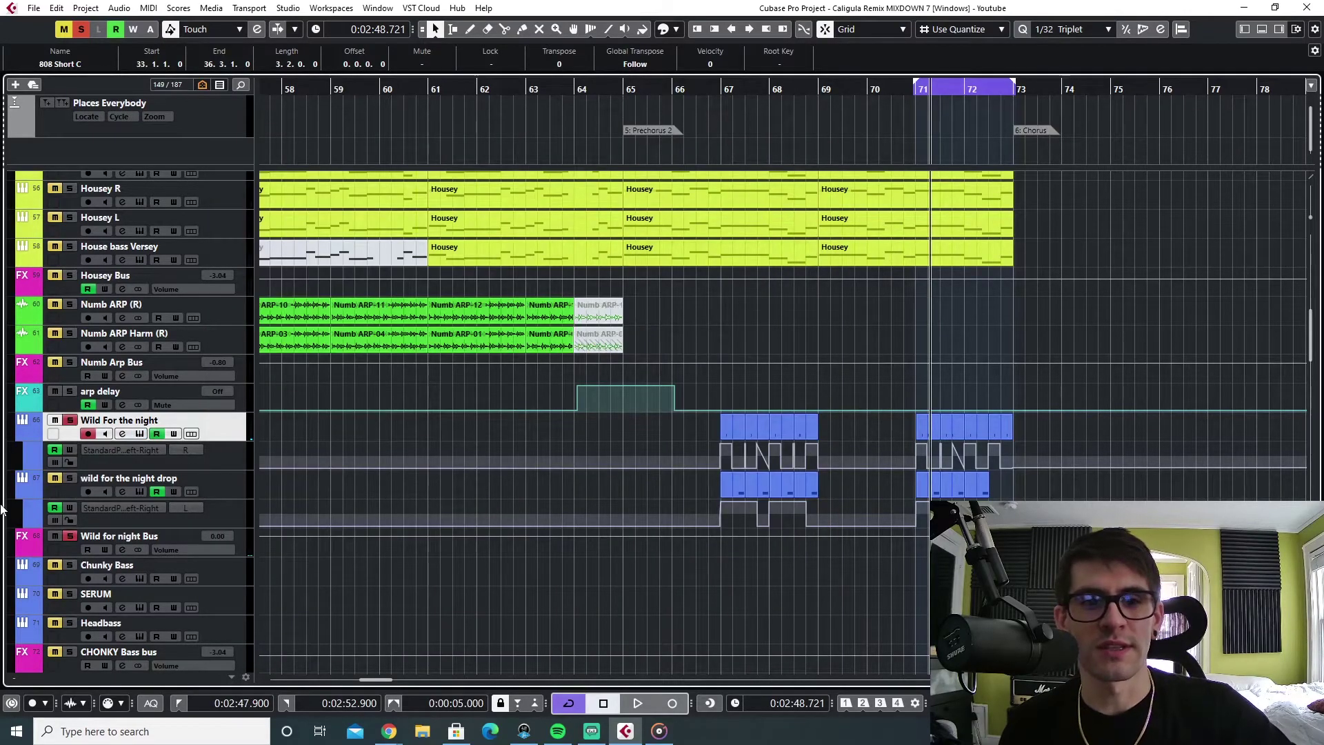
Play the Wild For the night track from bar 71 with the wild for the night drop track soloed alongside it
click(916, 87)
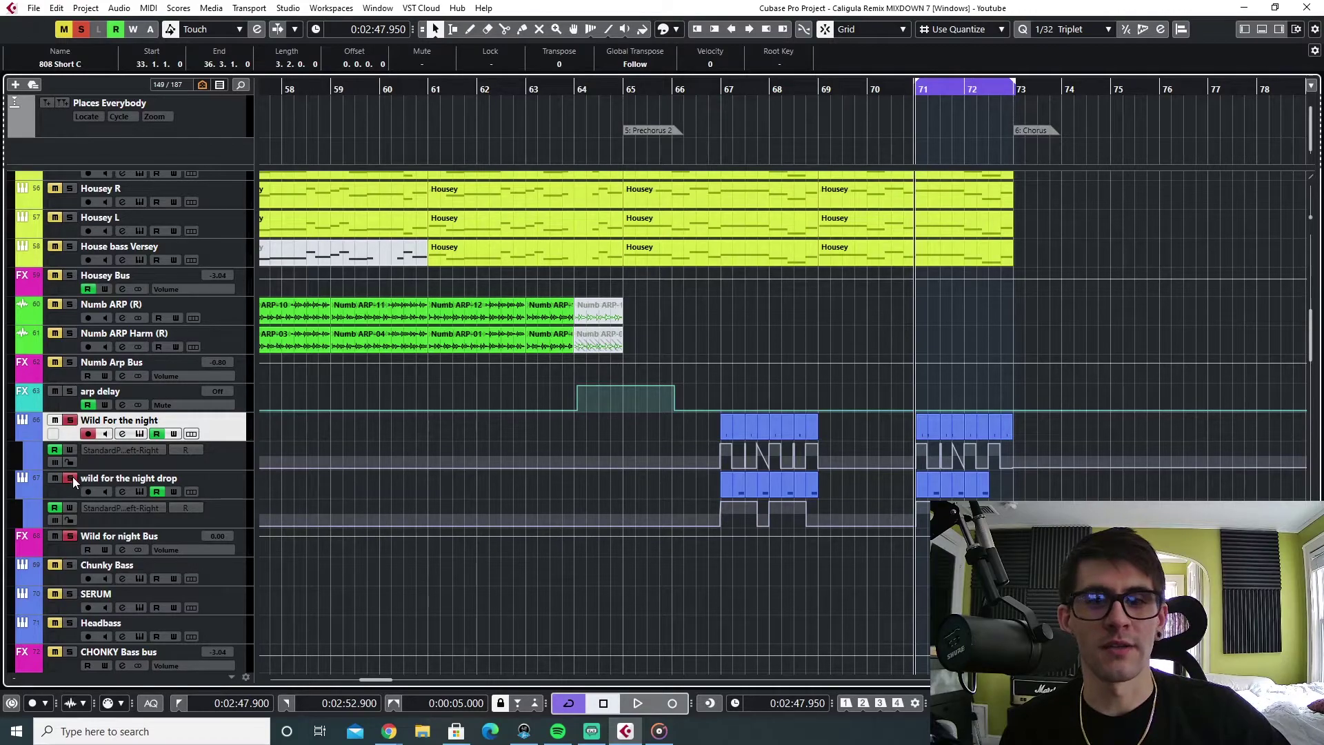
key(space)
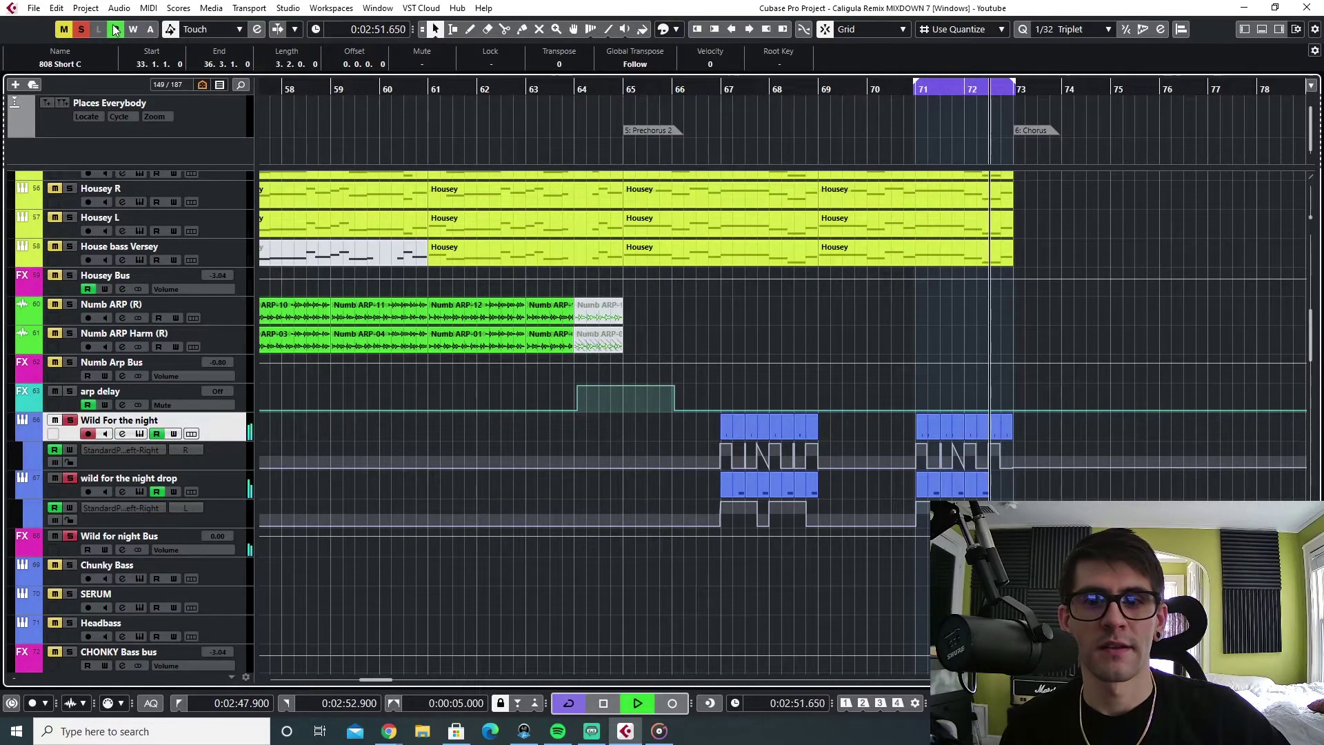
key(space)
Clear all solos, turn off cycle playback and play the full mix from bar 71 into the Chorus marker
click(82, 29)
click(902, 89)
key(KP_Divide)
key(space)
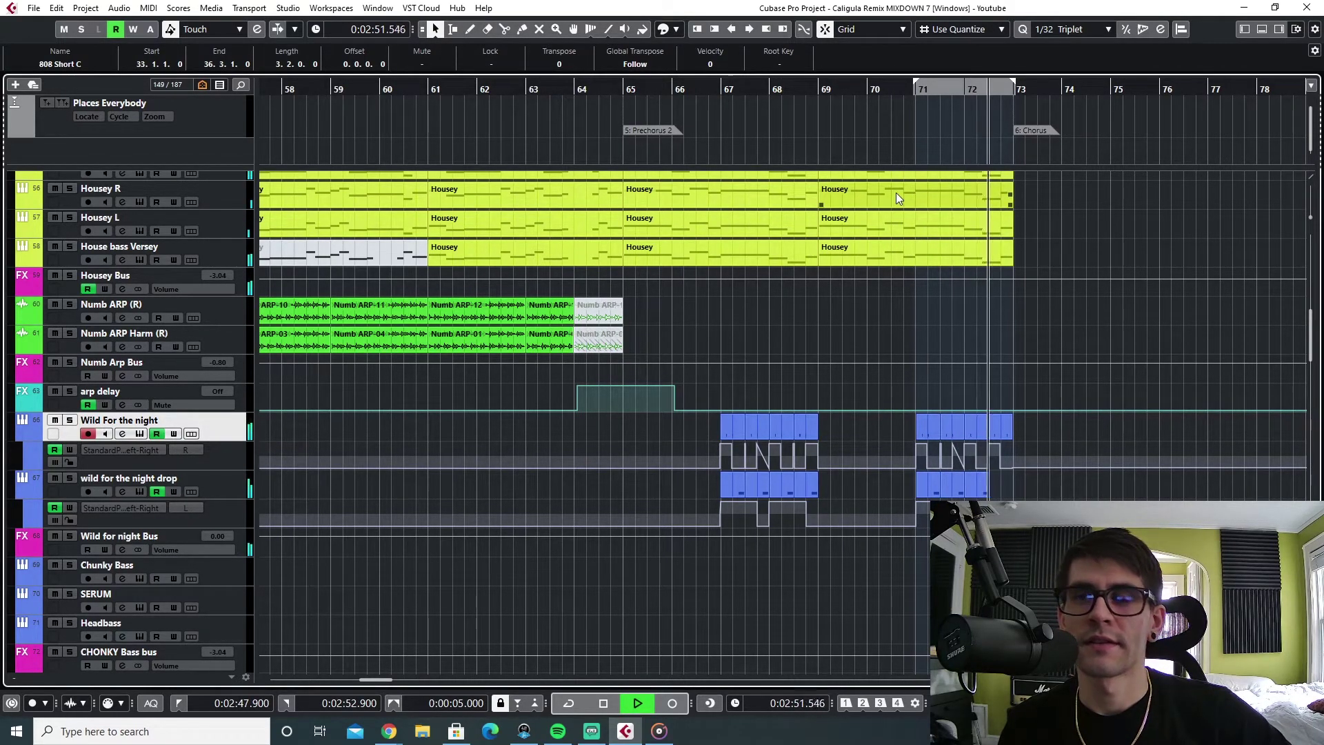
key(space)
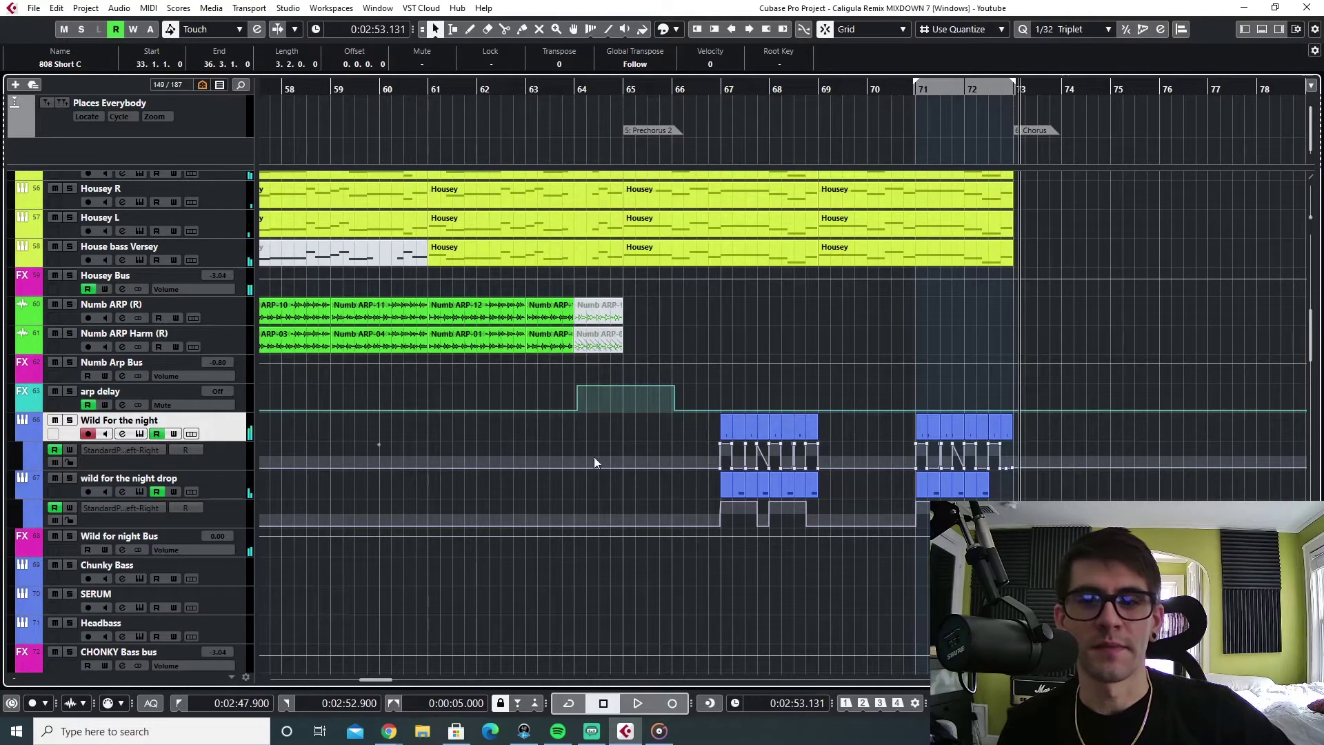
Play the full mix from bar 49 in short bursts, where the first Wild For the night parts begin
scroll(601, 461, left, 2)
scroll(606, 458, right, 6)
scroll(606, 469, left, 2)
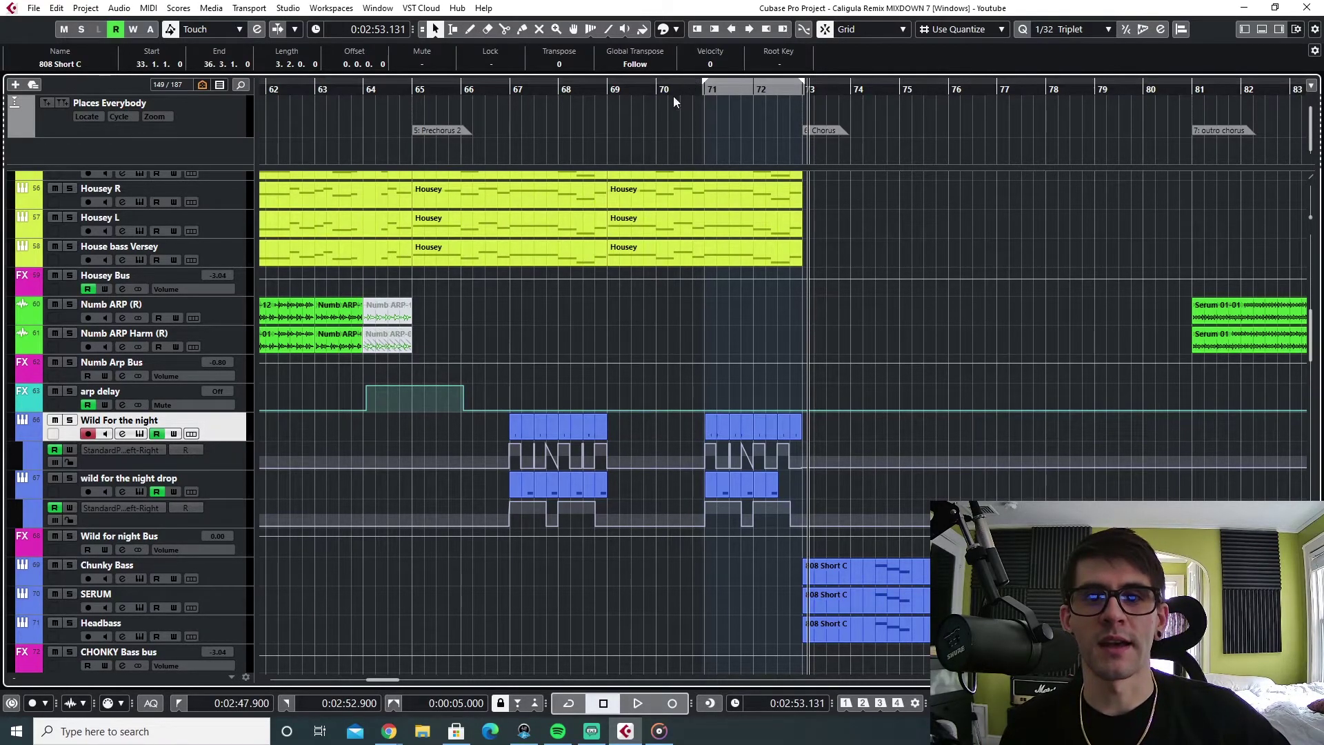
scroll(603, 347, down, 1)
scroll(593, 450, down, 6)
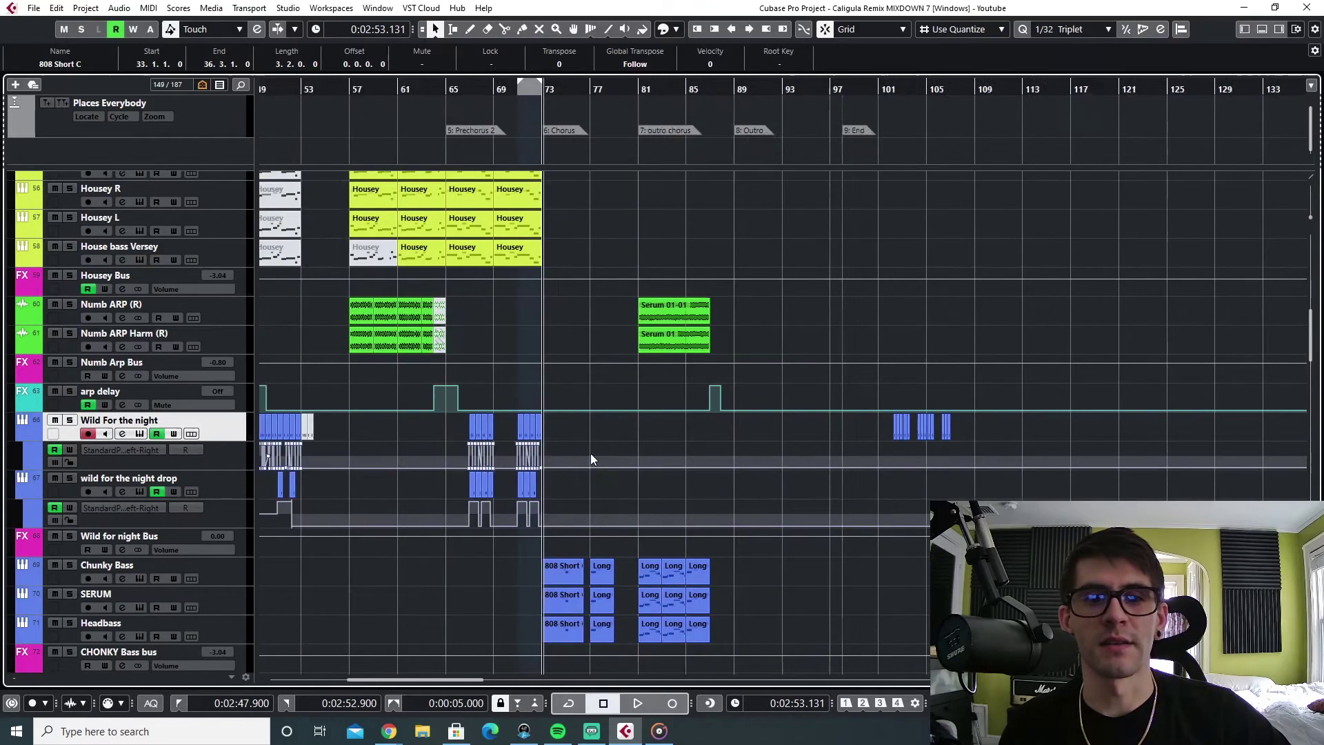
scroll(586, 449, left, 4)
click(570, 83)
key(space)
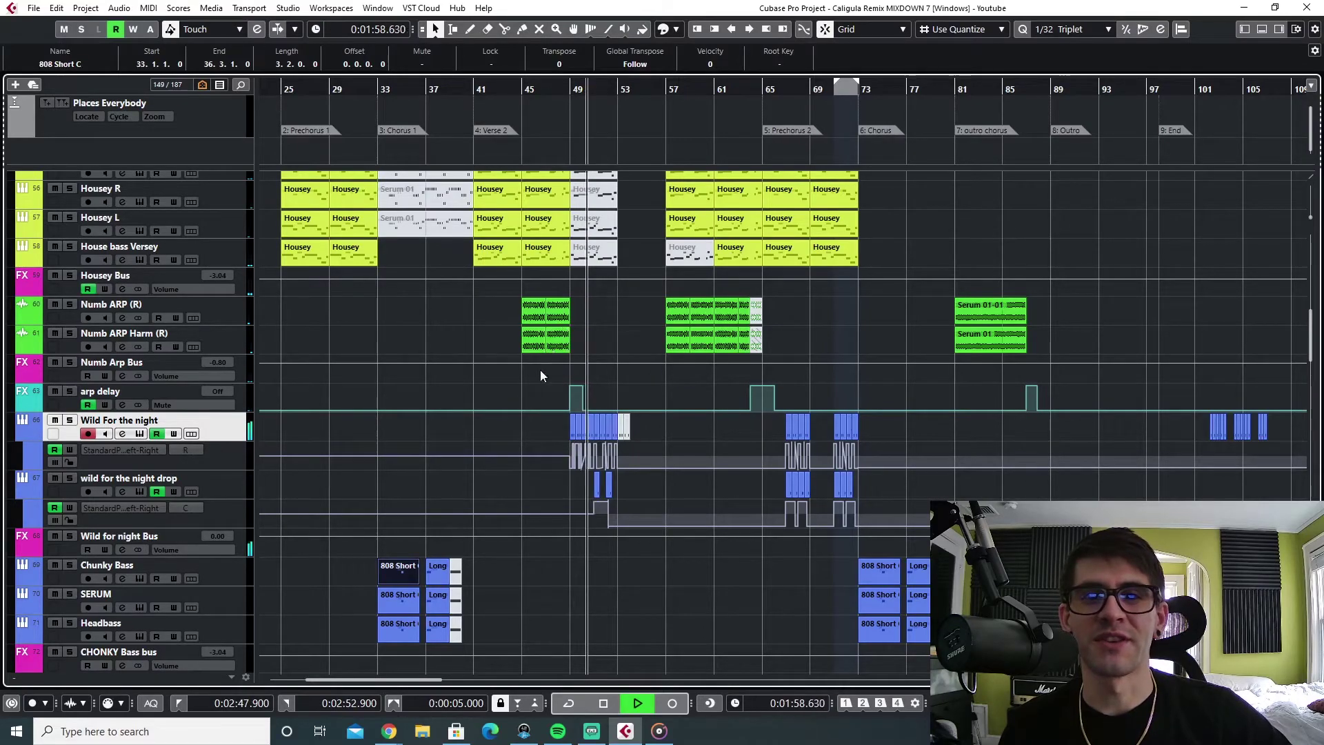
key(space)
scroll(659, 515, up, 5)
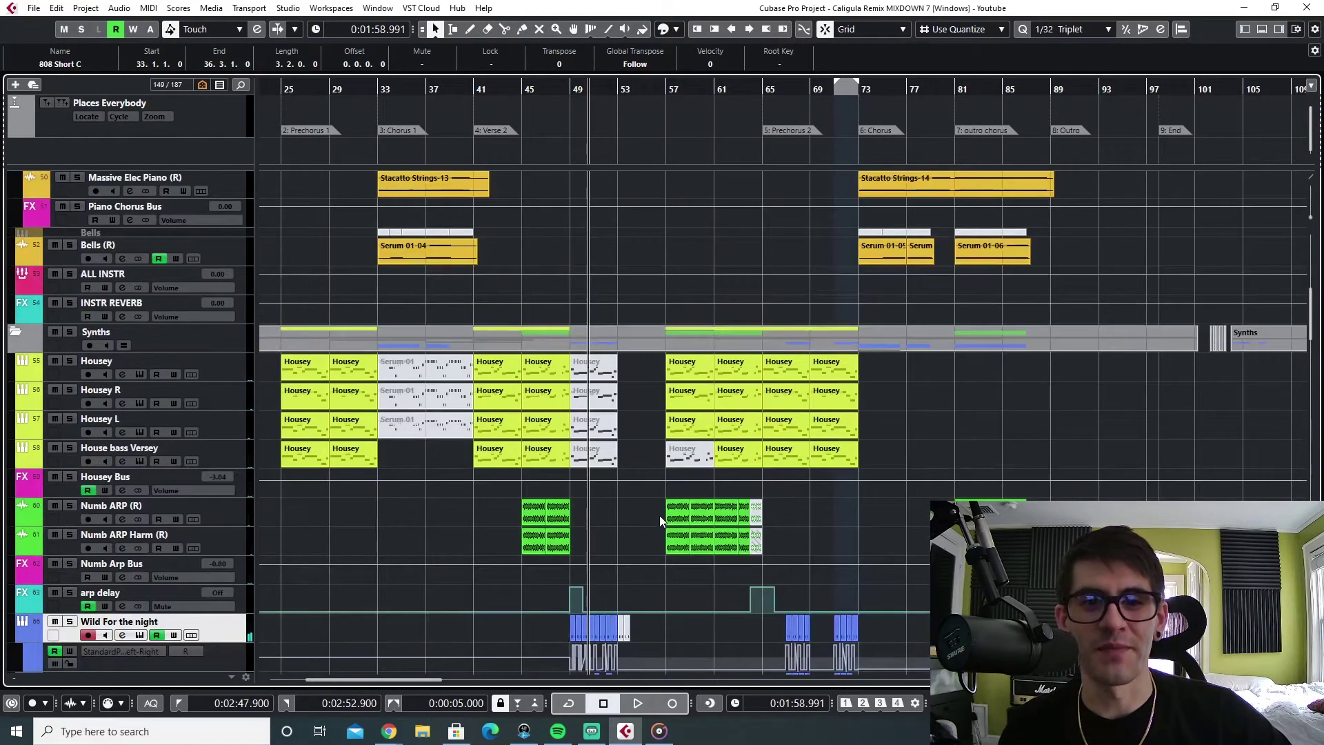
scroll(588, 444, down, 3)
key(space)
scroll(641, 514, down, 2)
key(space)
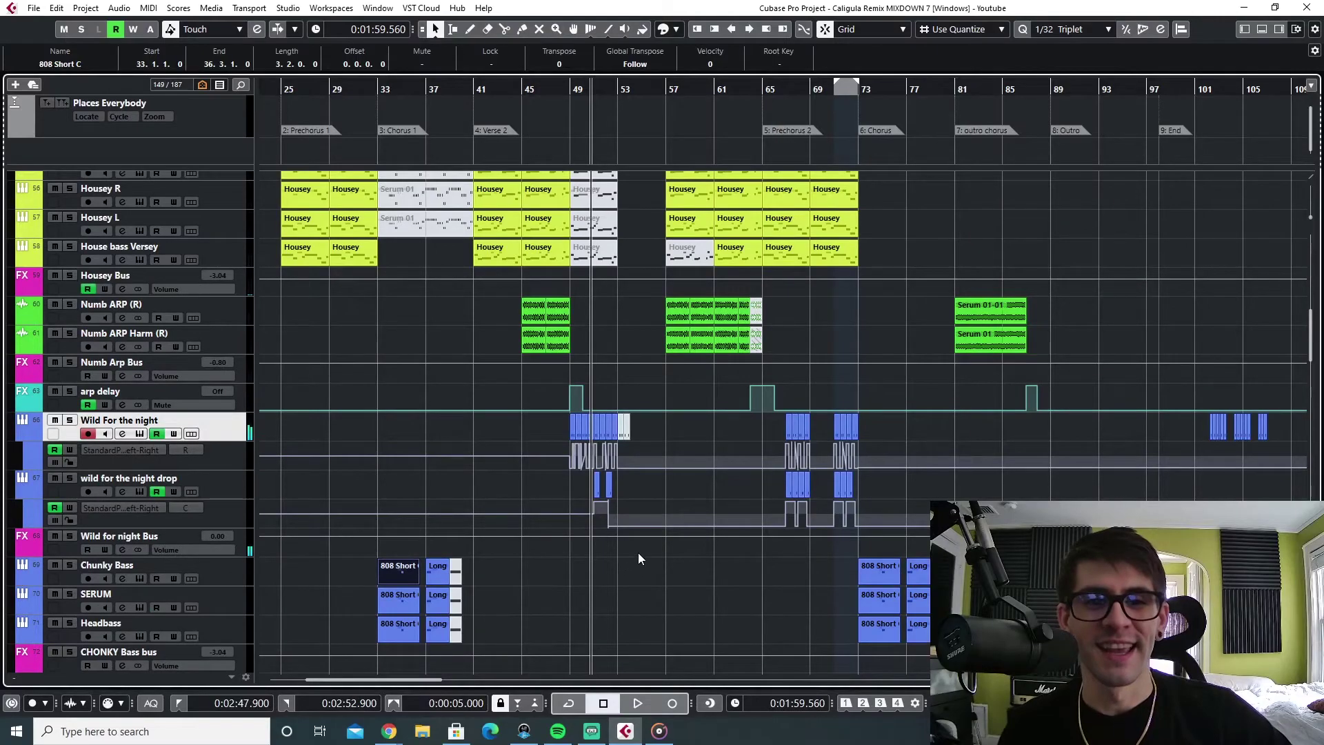
Solo the trap ass wood block track and play it from bar 49
scroll(638, 552, down, 8)
scroll(635, 576, down, 8)
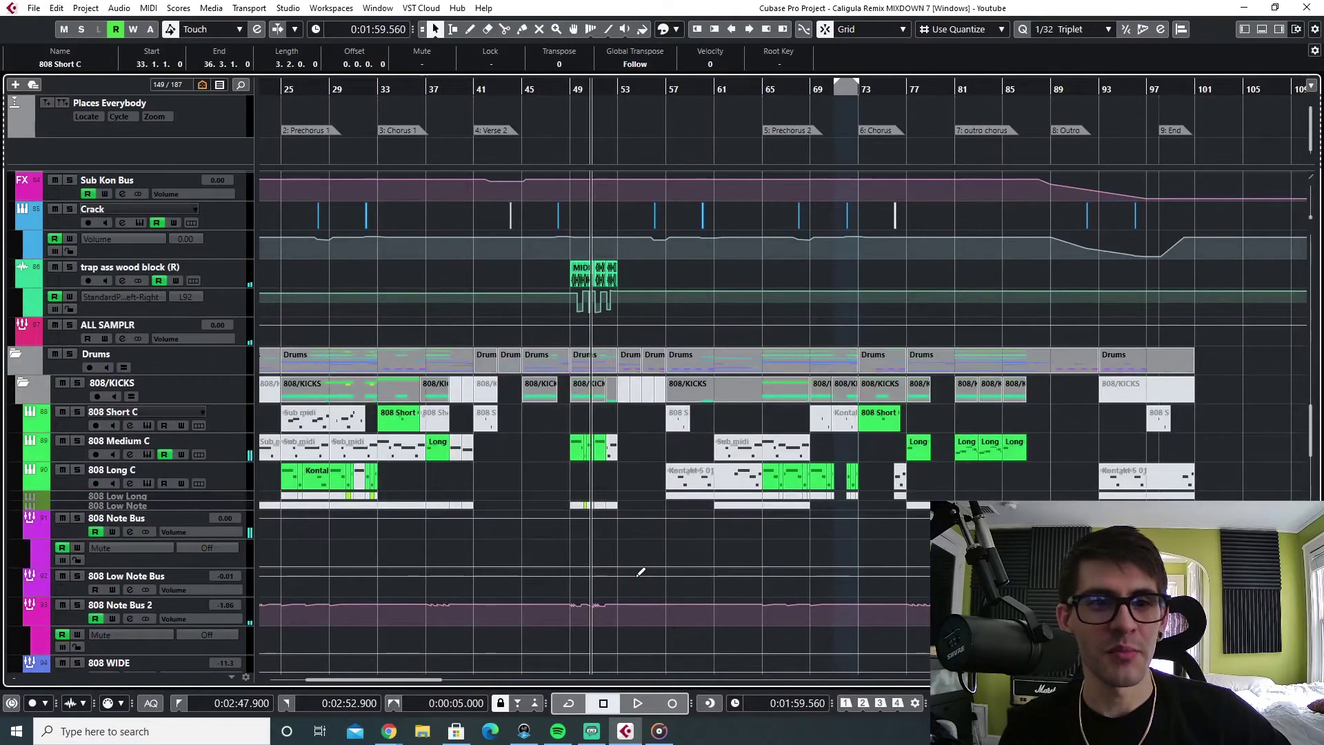
click(230, 277)
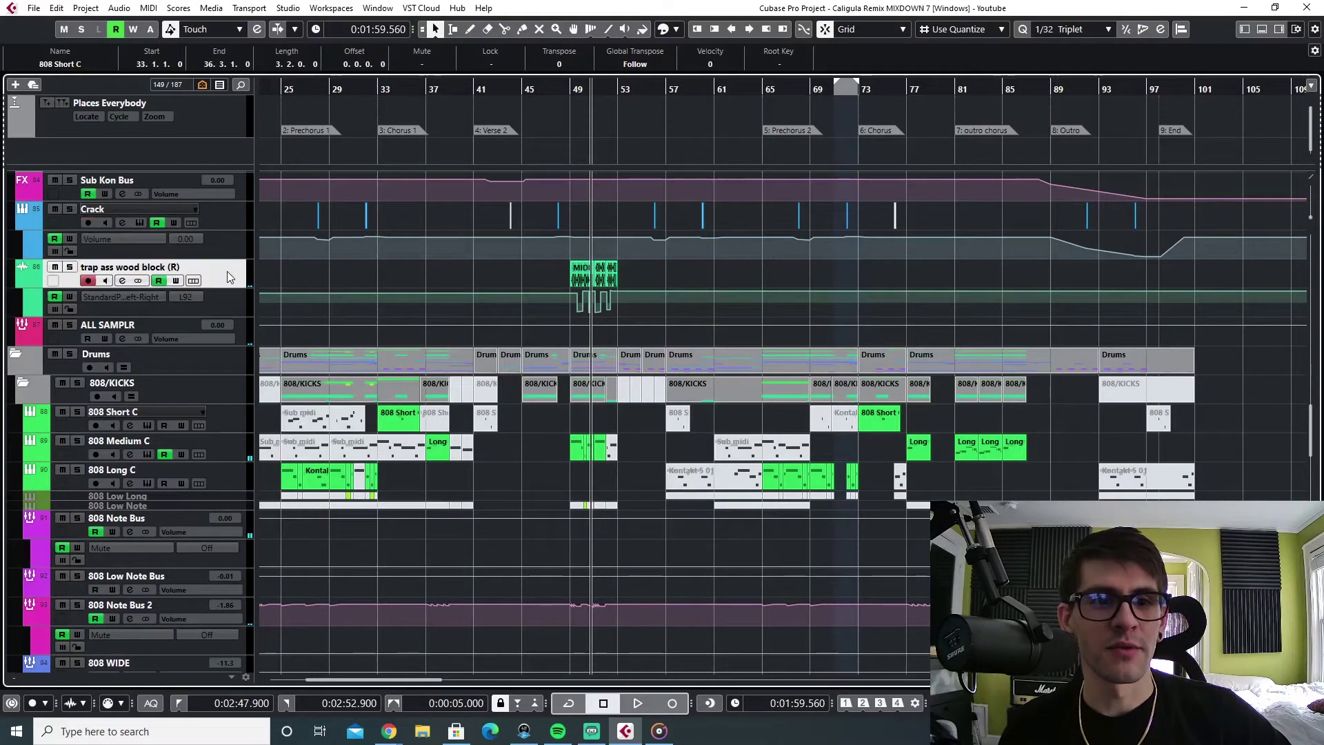
click(70, 267)
click(565, 84)
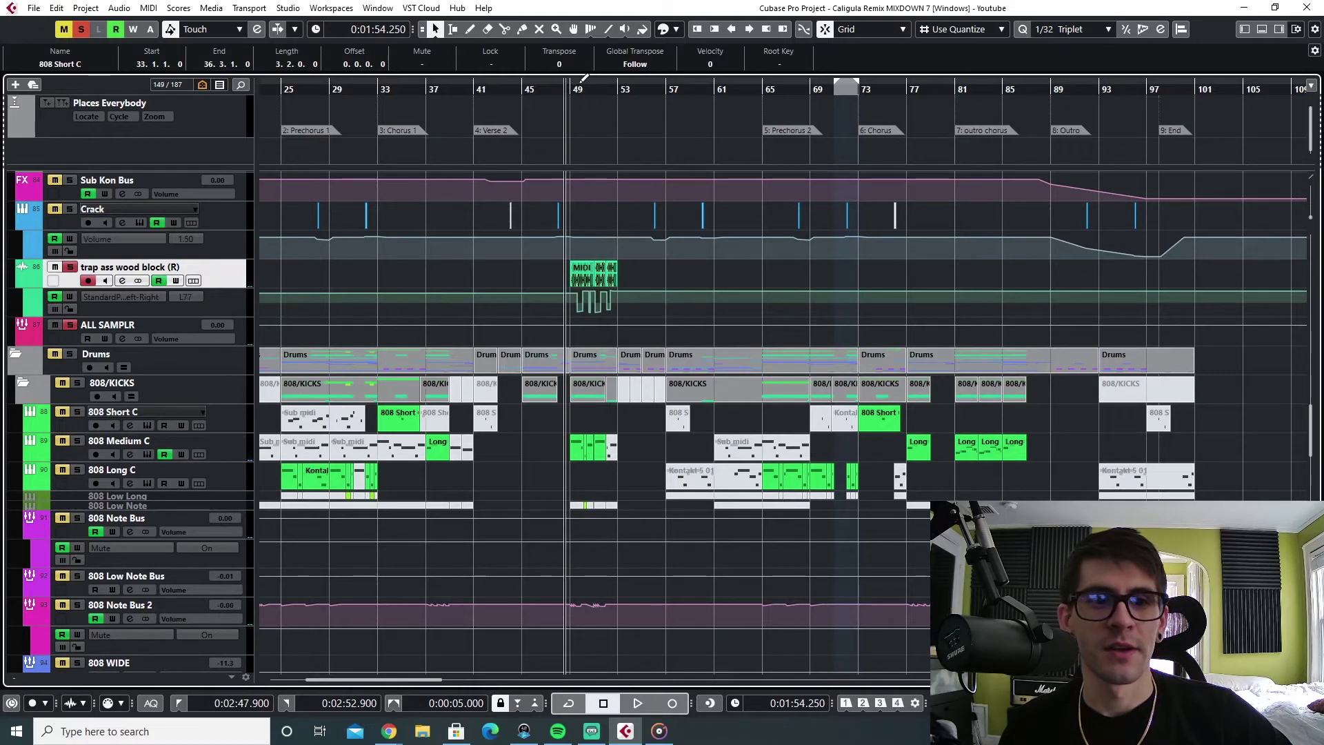
key(space)
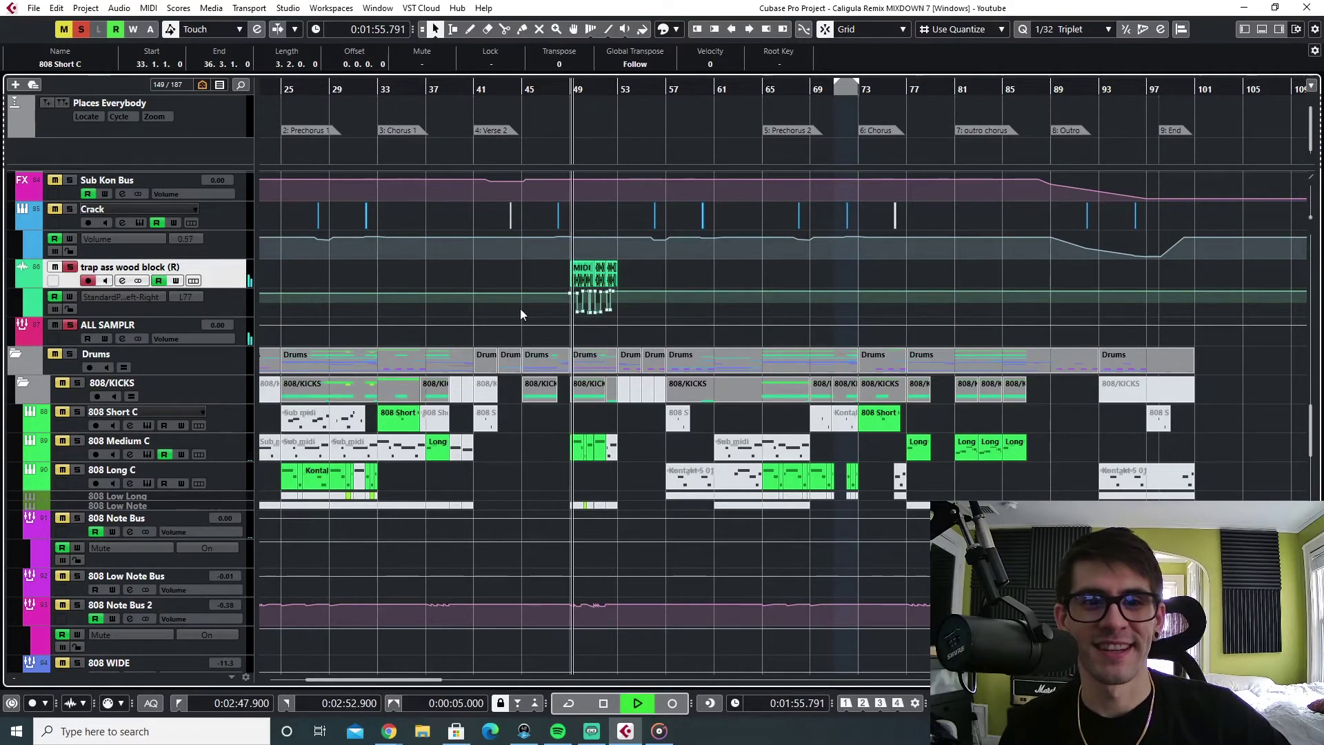
key(space)
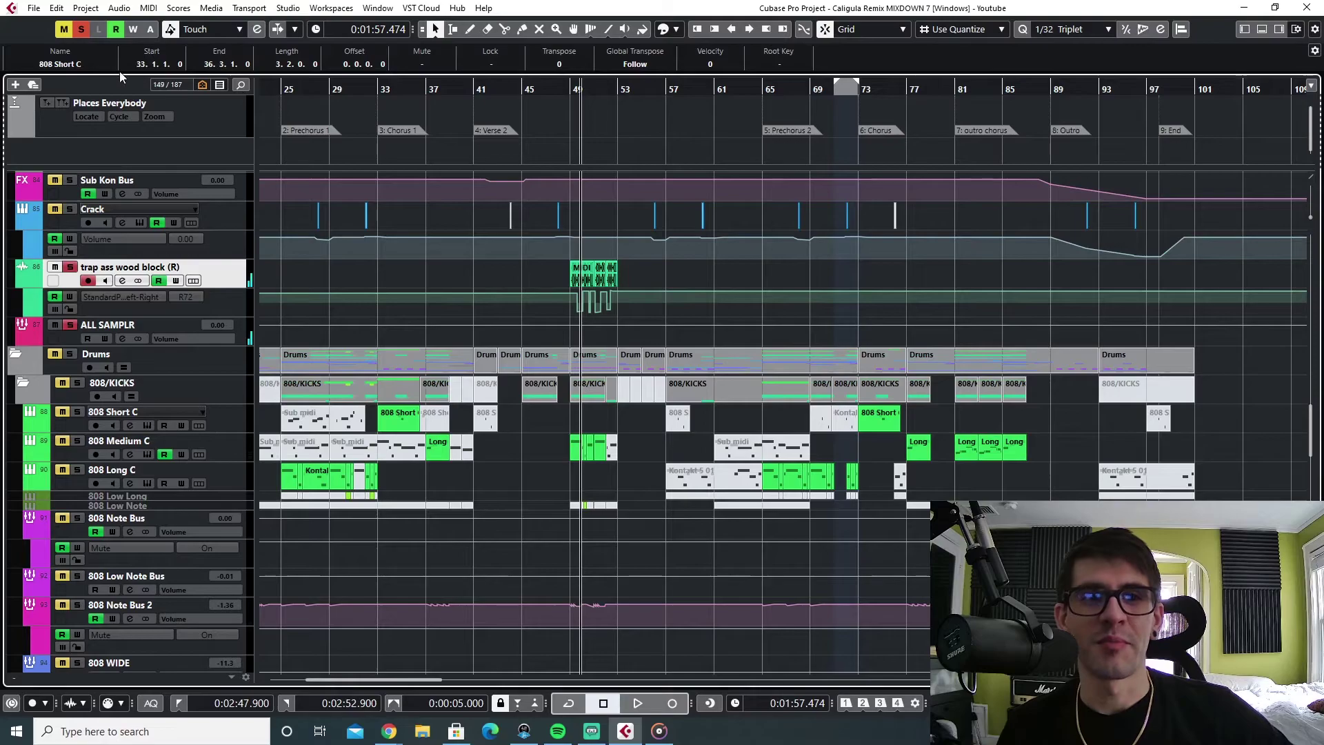
Replay the soloed wood block from bar 49 and unsolo it during playback to hear it in the mix
click(570, 90)
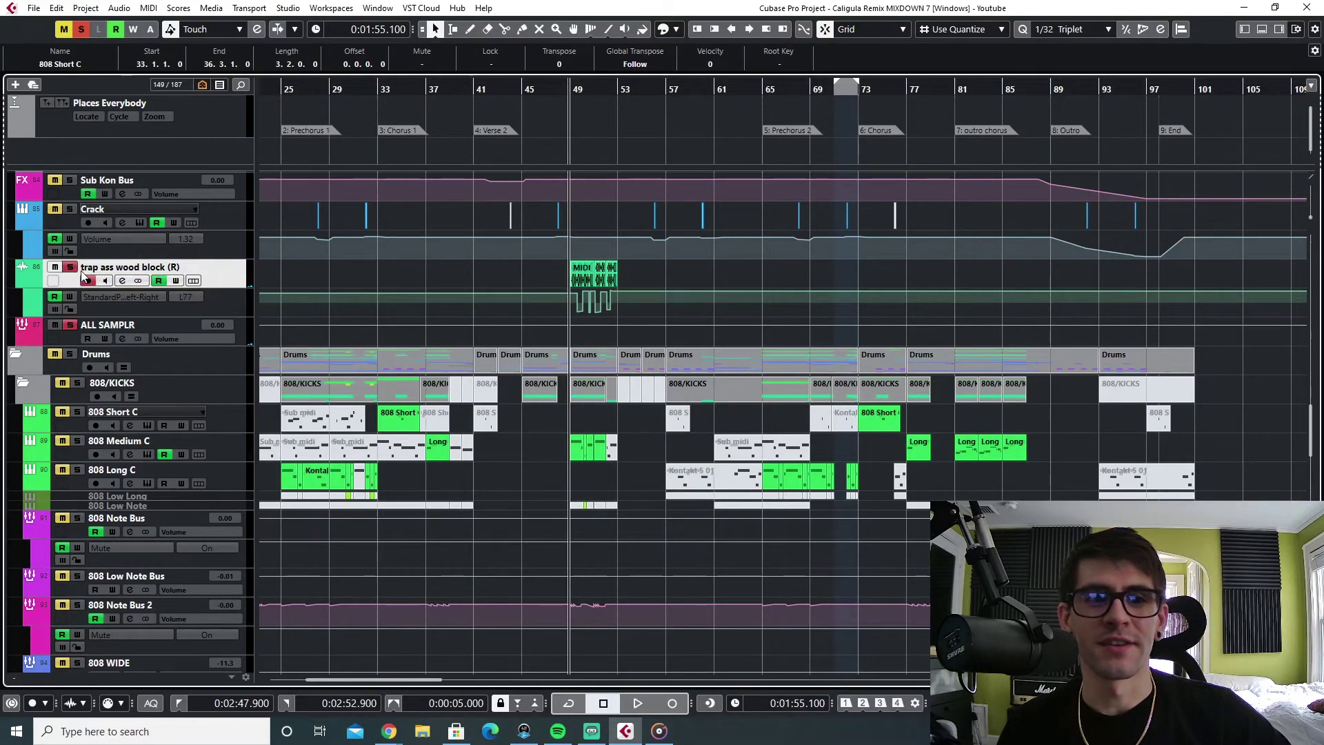
key(space)
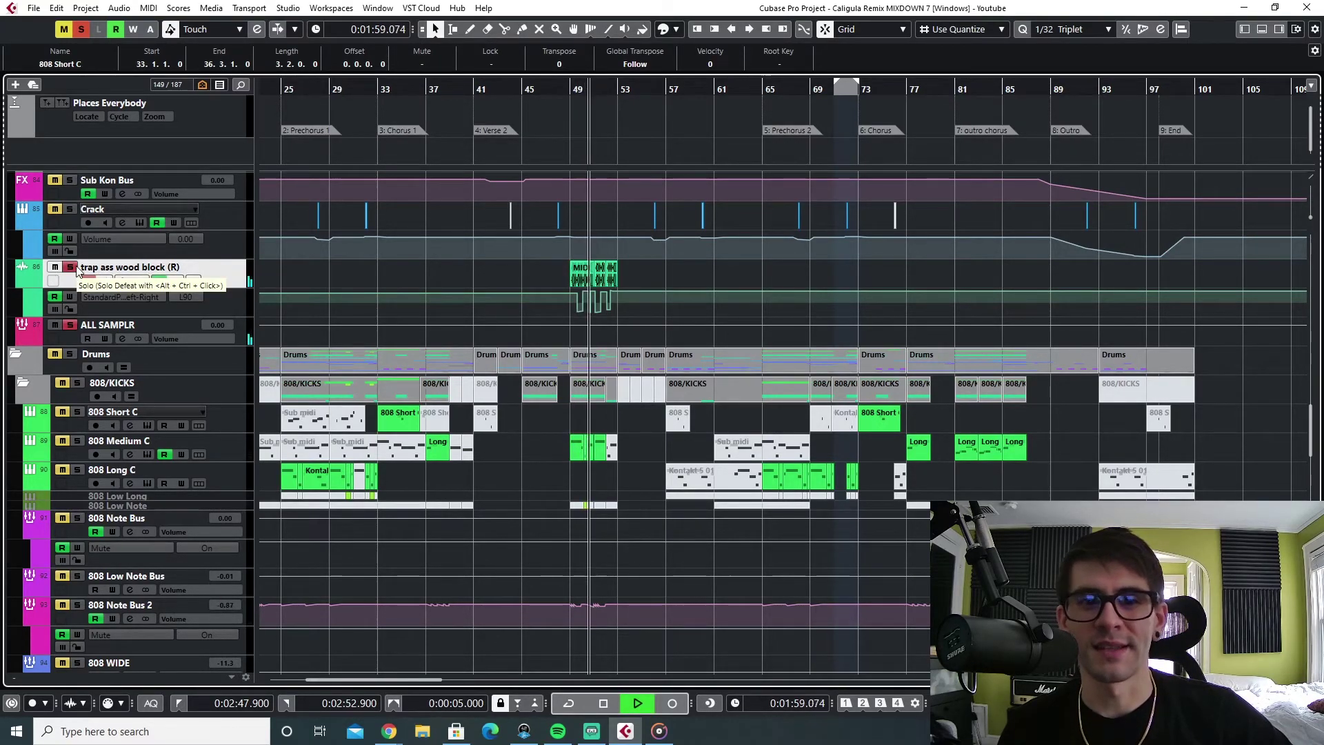
click(71, 269)
key(space)
Look over the drum, chorus instrument and effects tracks, and place the playhead at bar 57
scroll(722, 462, down, 15)
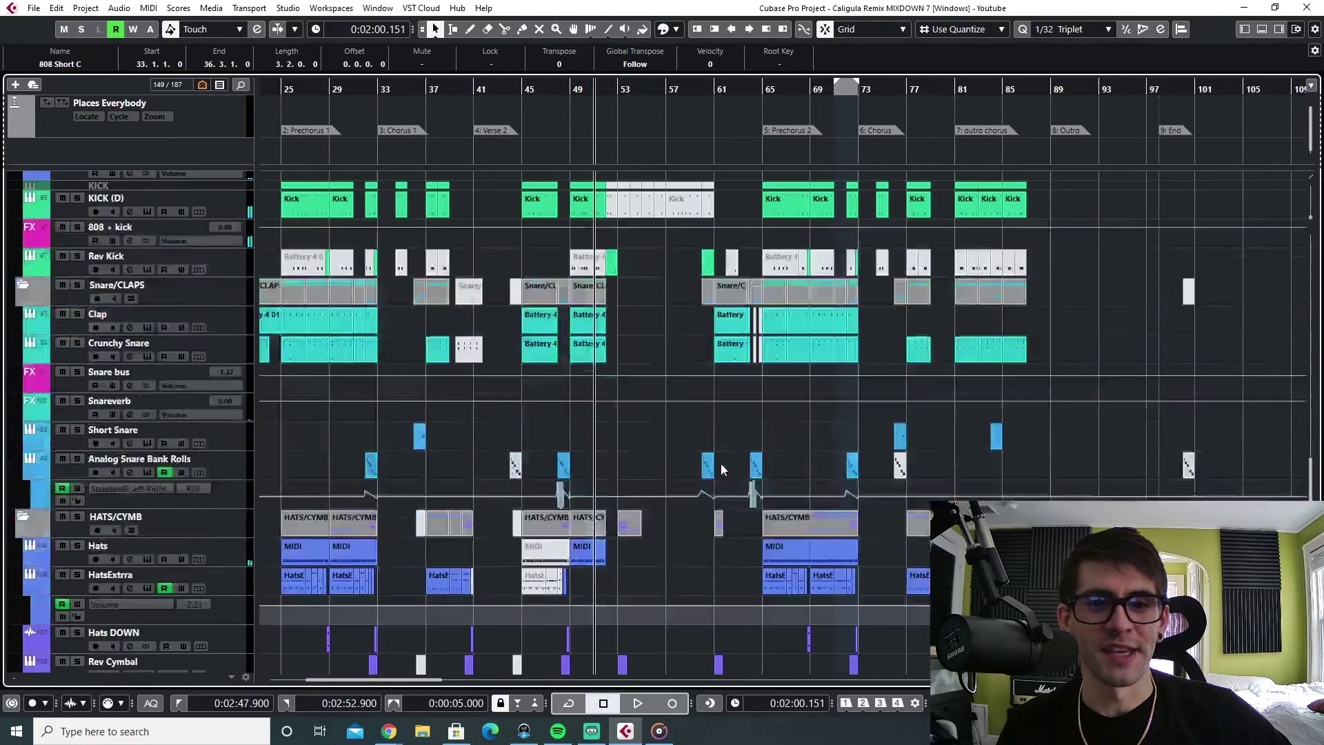
scroll(718, 497, up, 20)
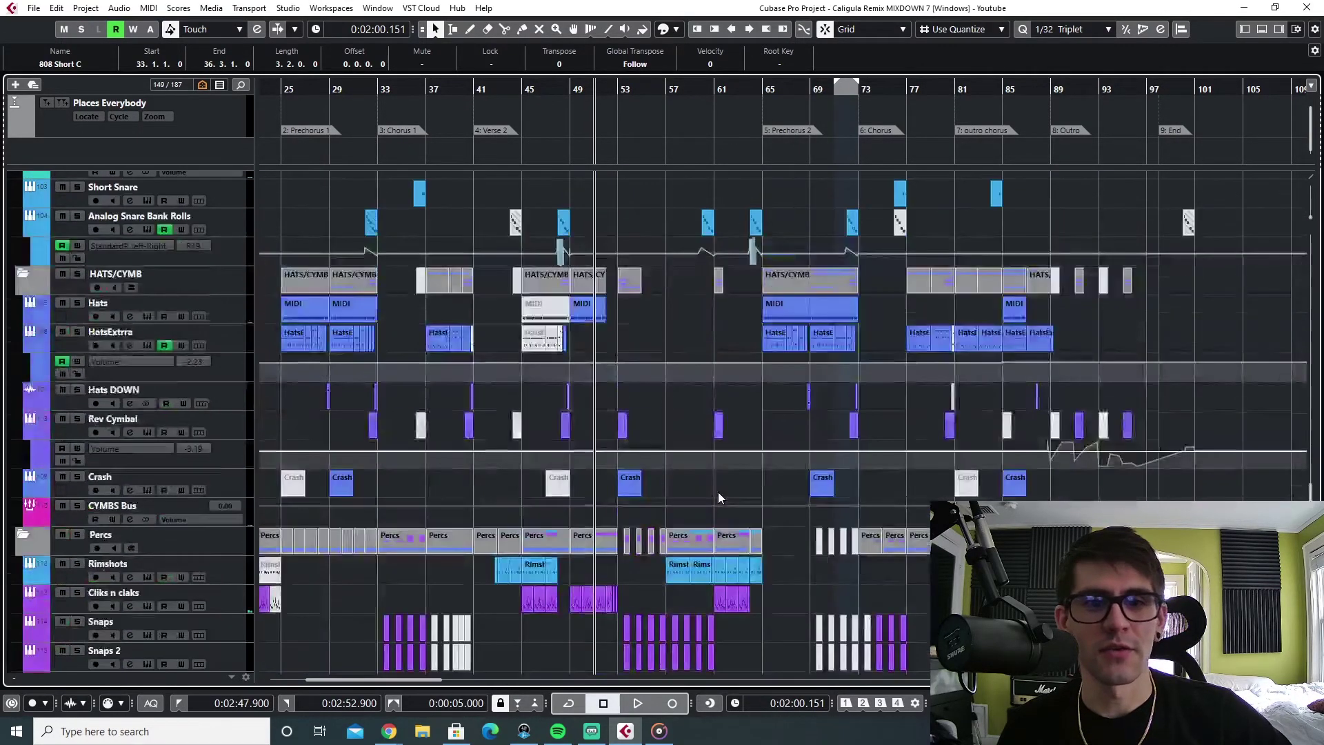
scroll(707, 495, up, 15)
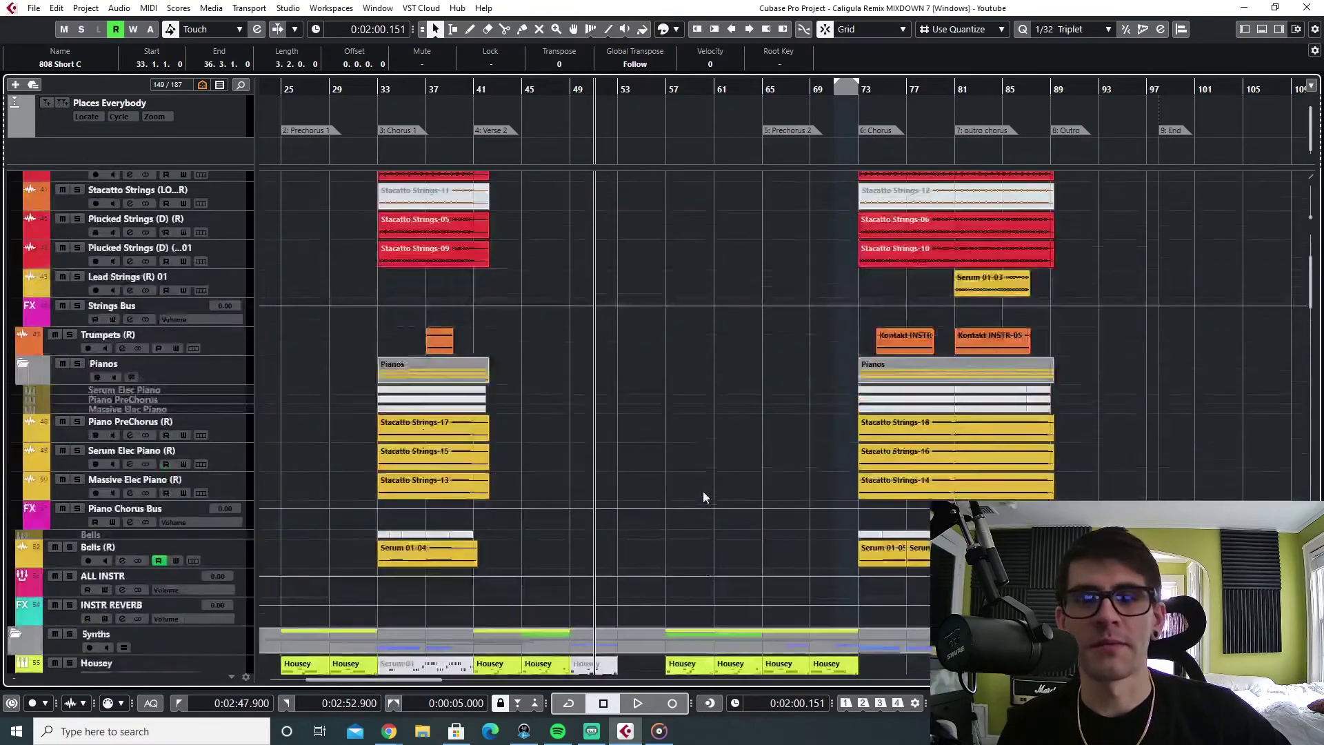
scroll(703, 491, down, 20)
scroll(698, 495, down, 20)
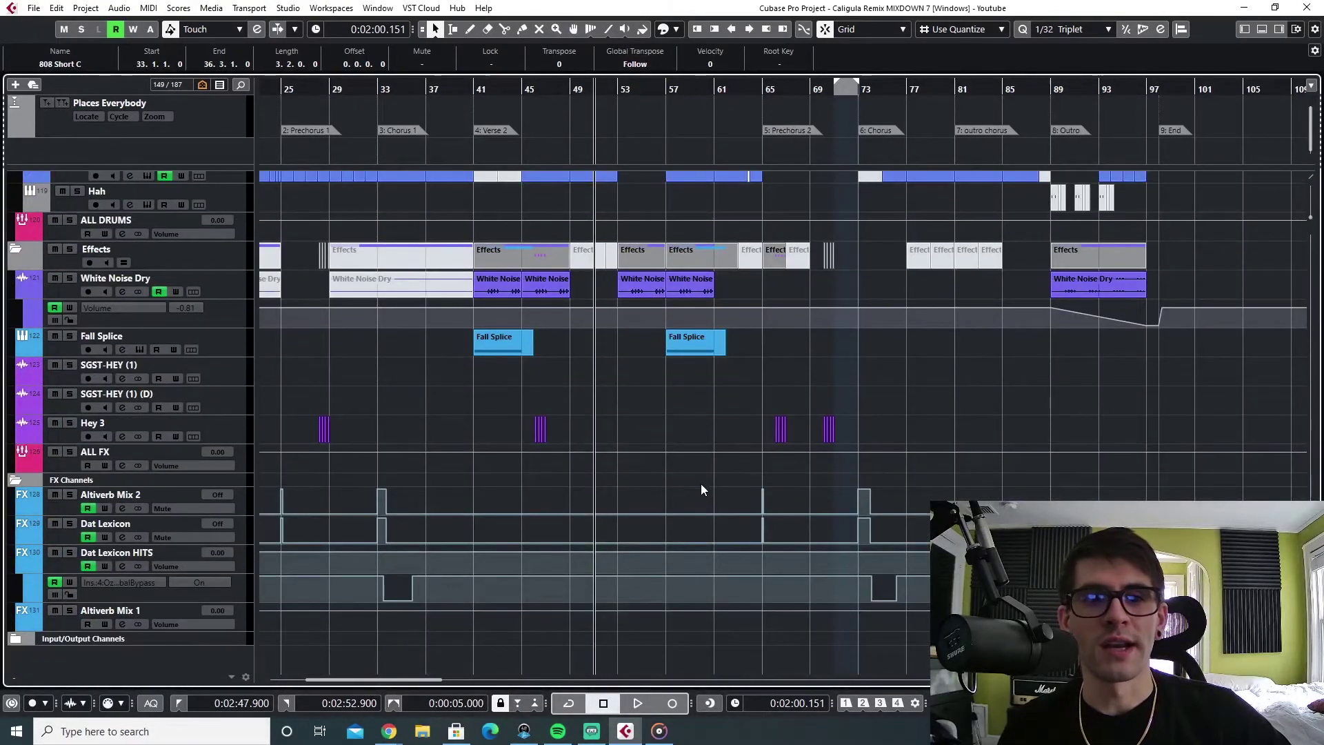
click(665, 88)
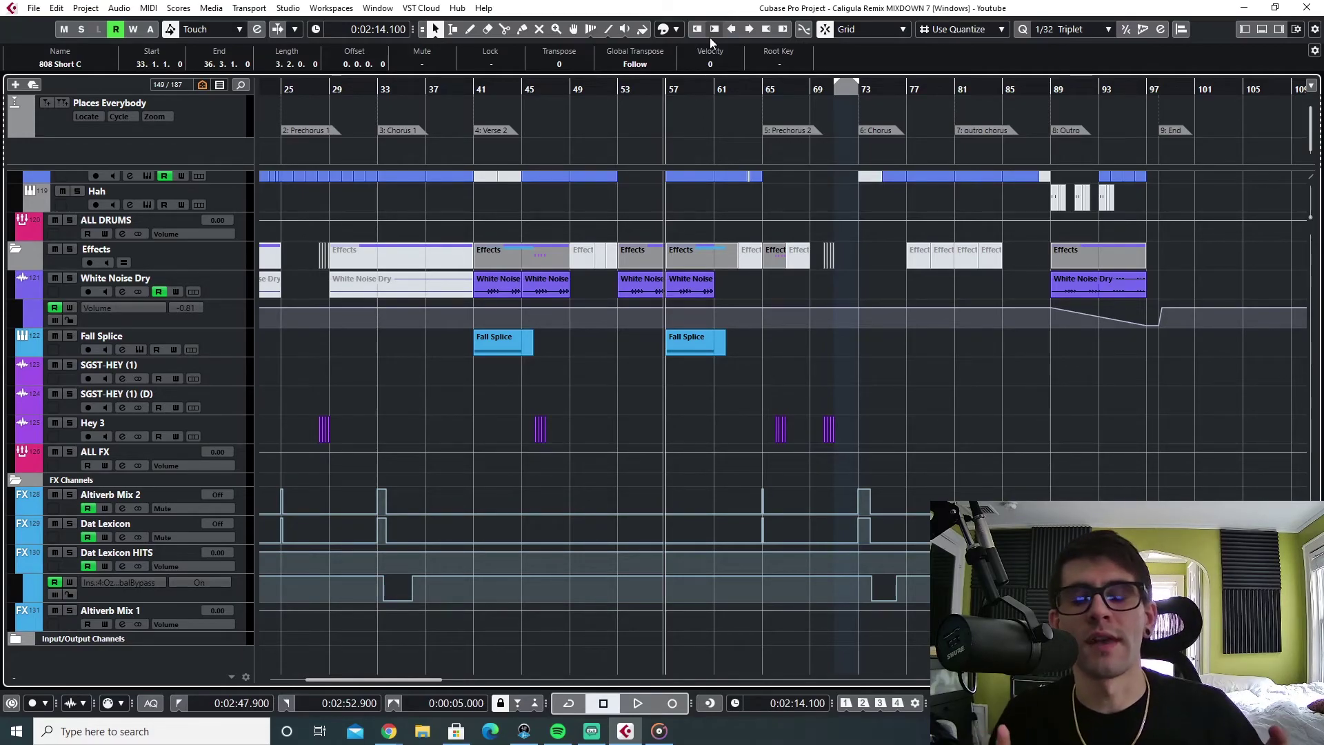
Examine how the kick, clap, snare, hat, percussion and effects parts are arranged across the song
scroll(561, 495, up, 10)
scroll(568, 485, down, 3)
scroll(568, 486, up, 3)
click(556, 472)
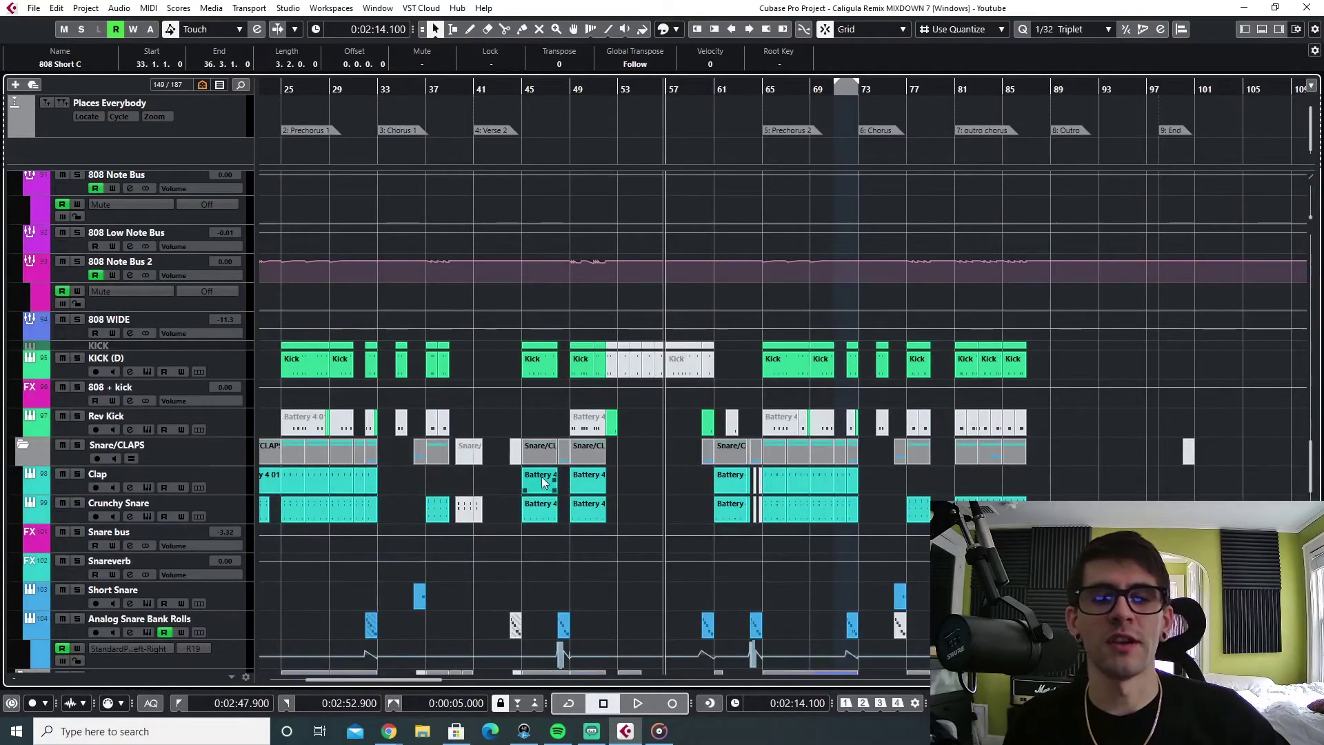
scroll(702, 403, down, 9)
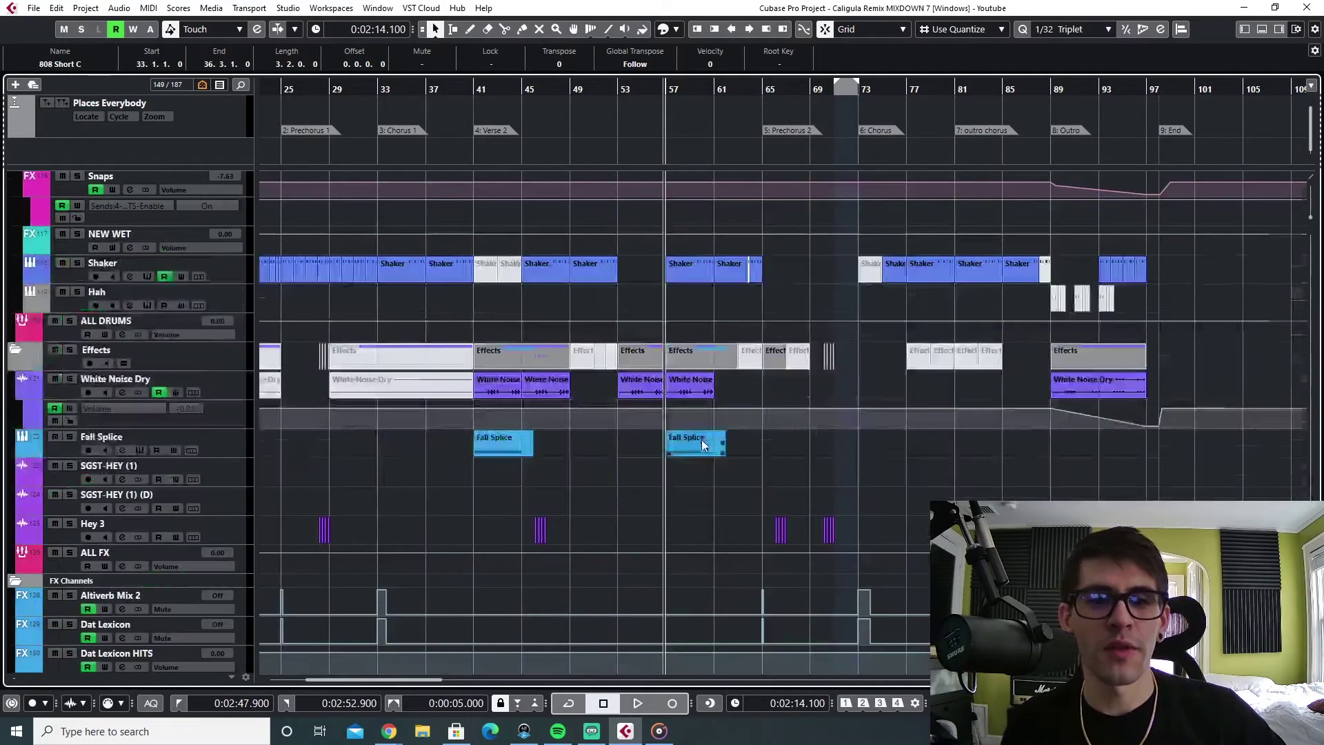
scroll(571, 530, down, 2)
scroll(582, 541, up, 12)
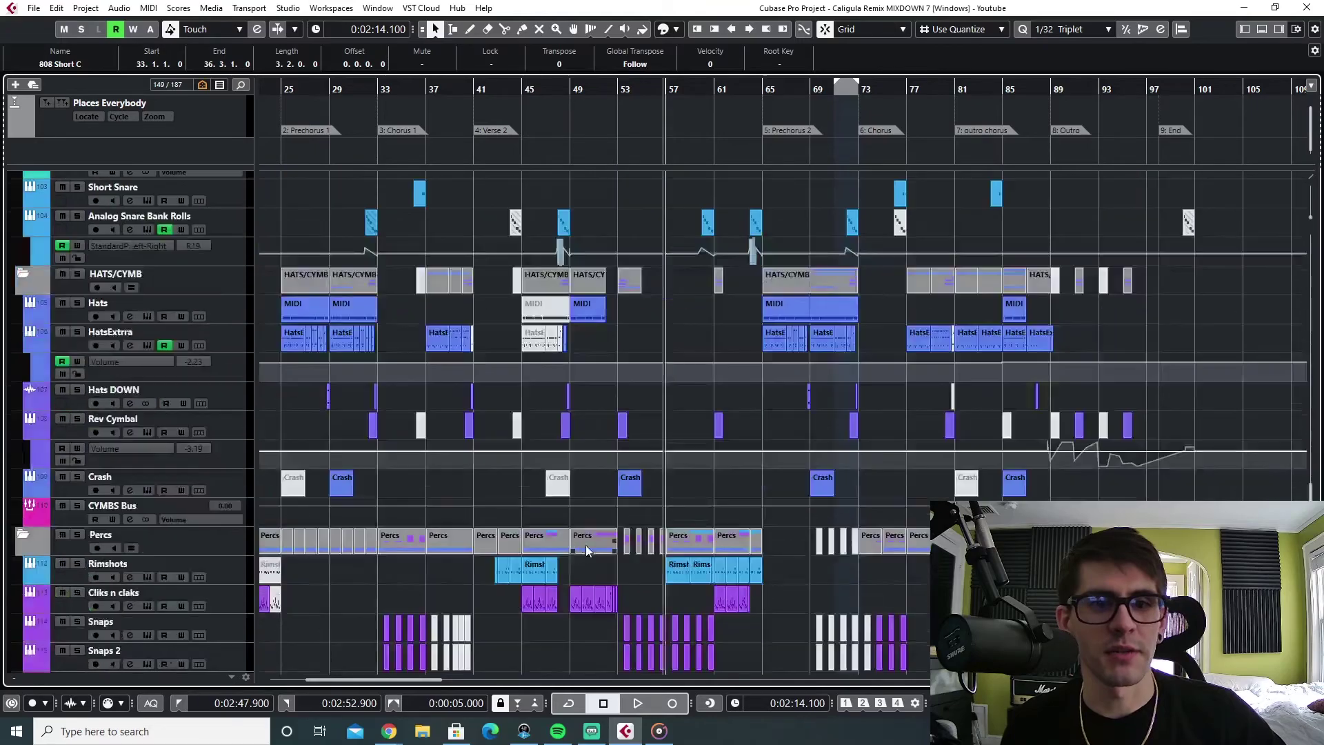
scroll(623, 548, up, 10)
Play the full mix from bar 21 while viewing the drum and percussion tracks, and return the playhead to bar 21
drag(379, 89, 652, 89)
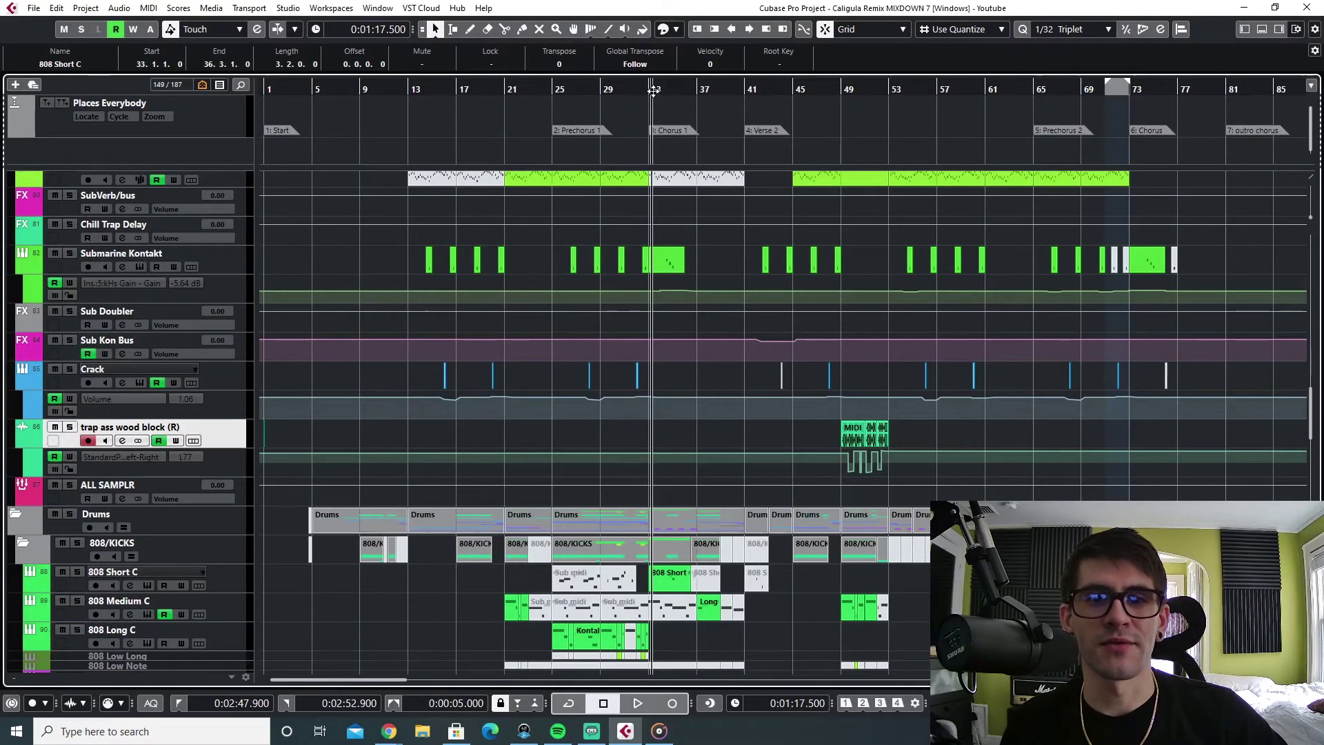
click(407, 88)
key(space)
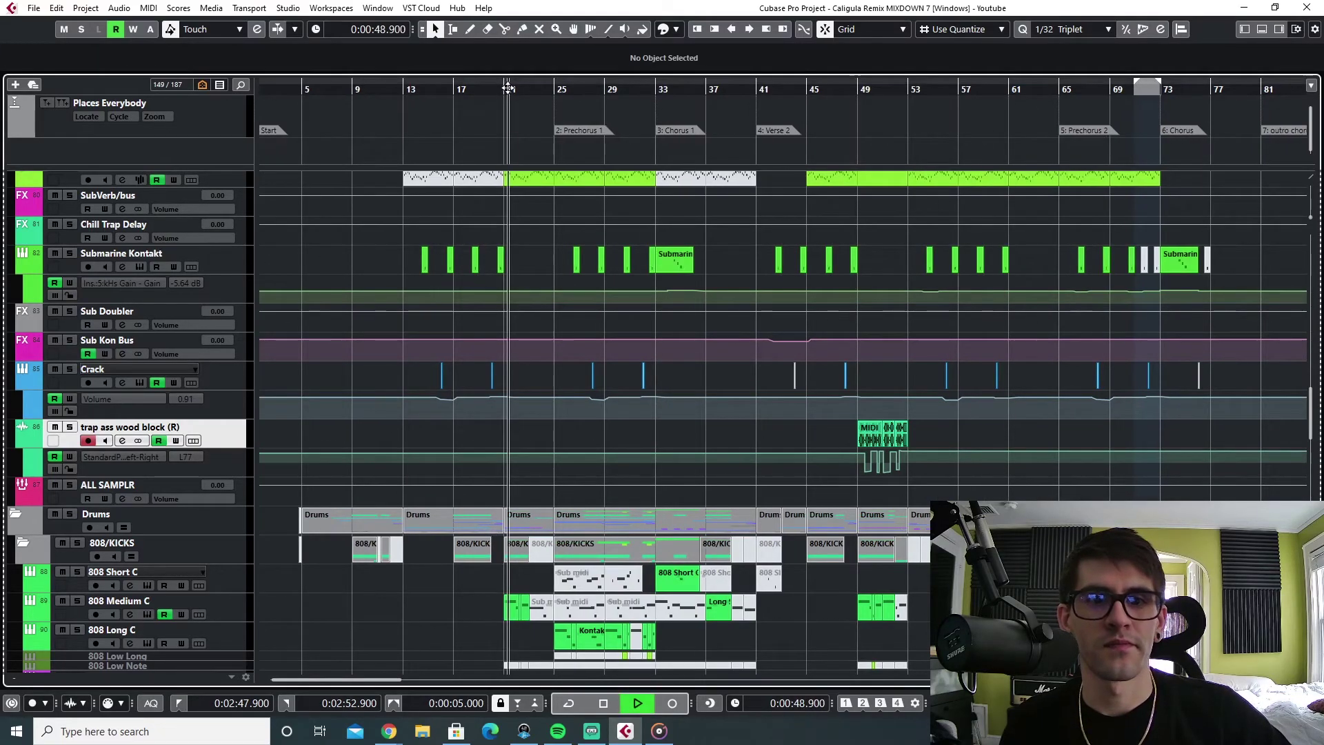
scroll(503, 390, down, 5)
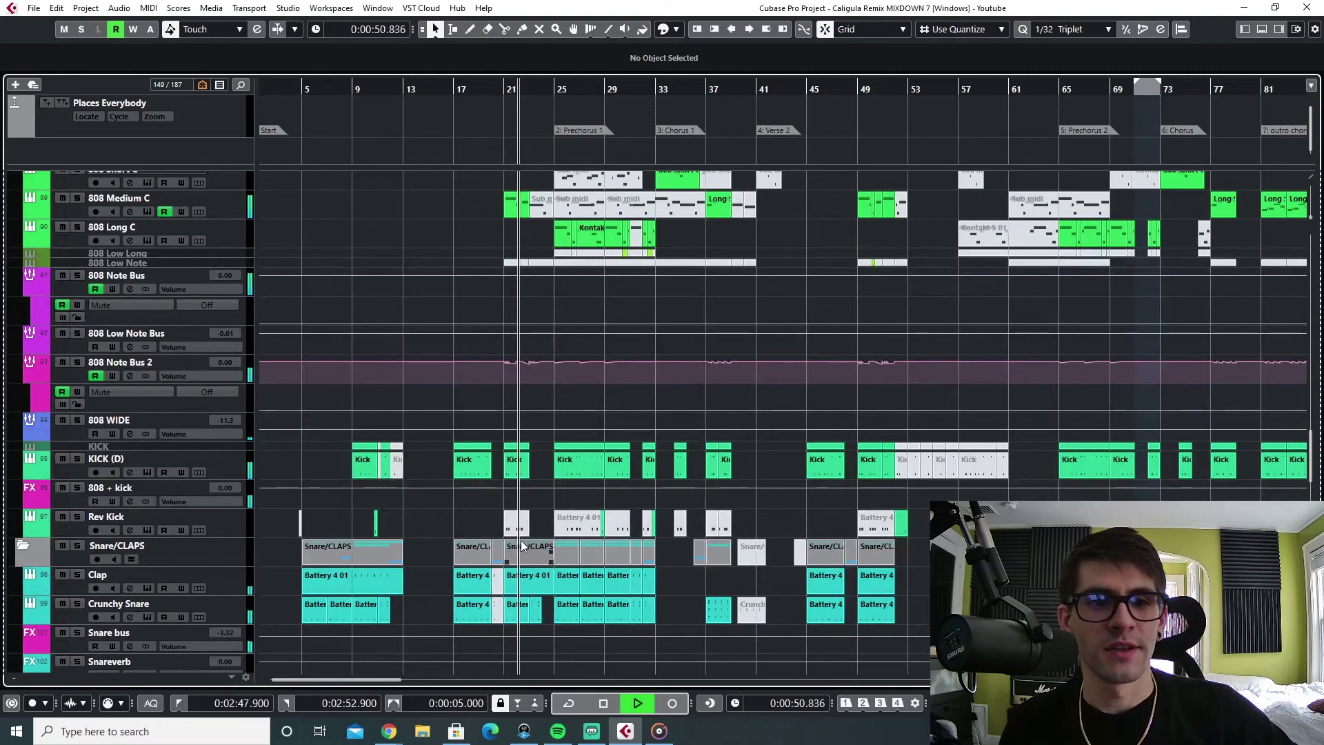
scroll(473, 544, down, 3)
scroll(473, 543, down, 3)
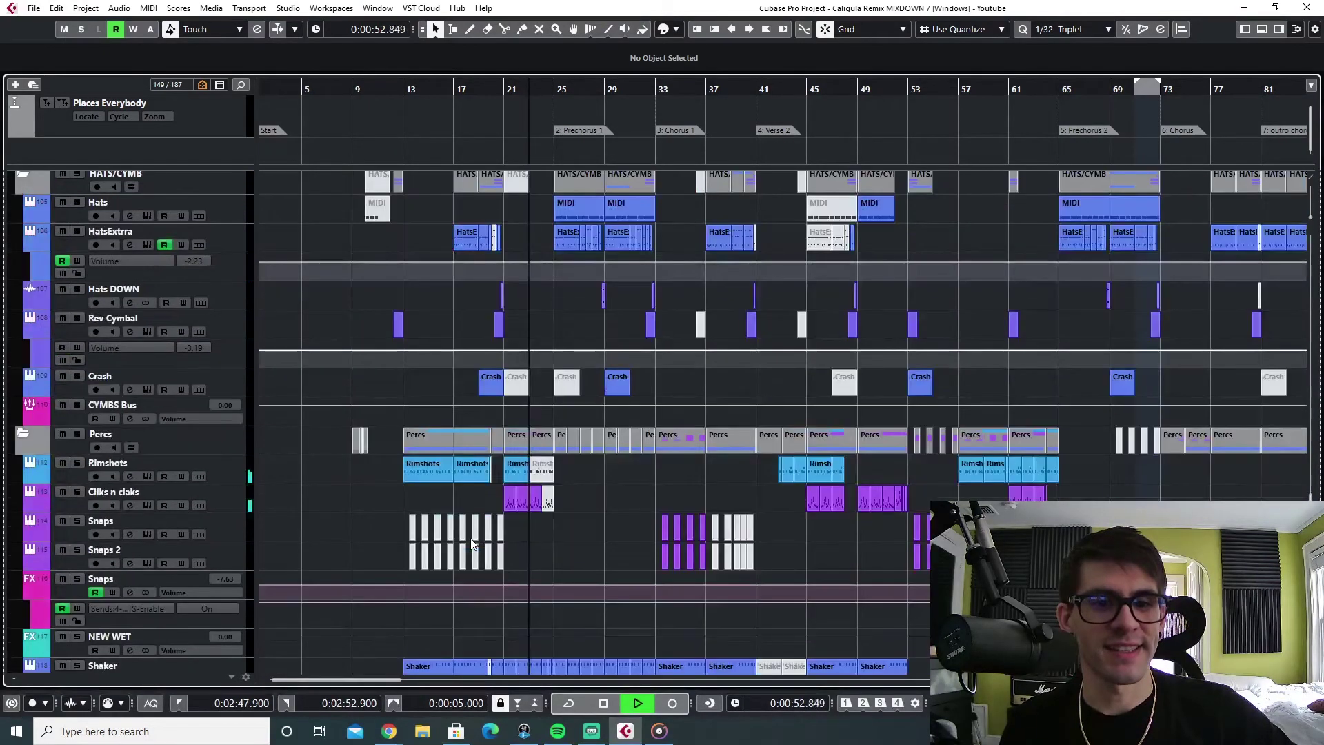
key(space)
key(KP_0)
Select the Rimshots track and open the Battery instrument of the Cliks n claks track
click(222, 466)
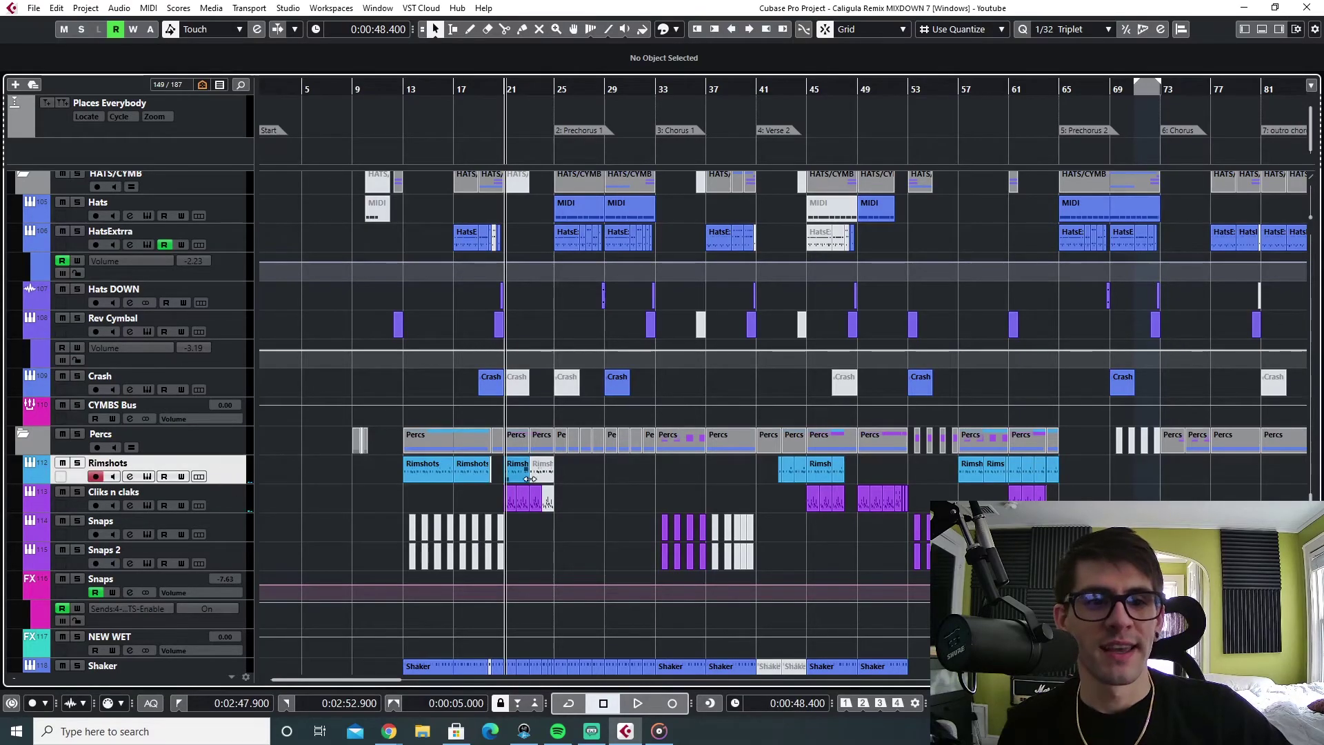
click(146, 506)
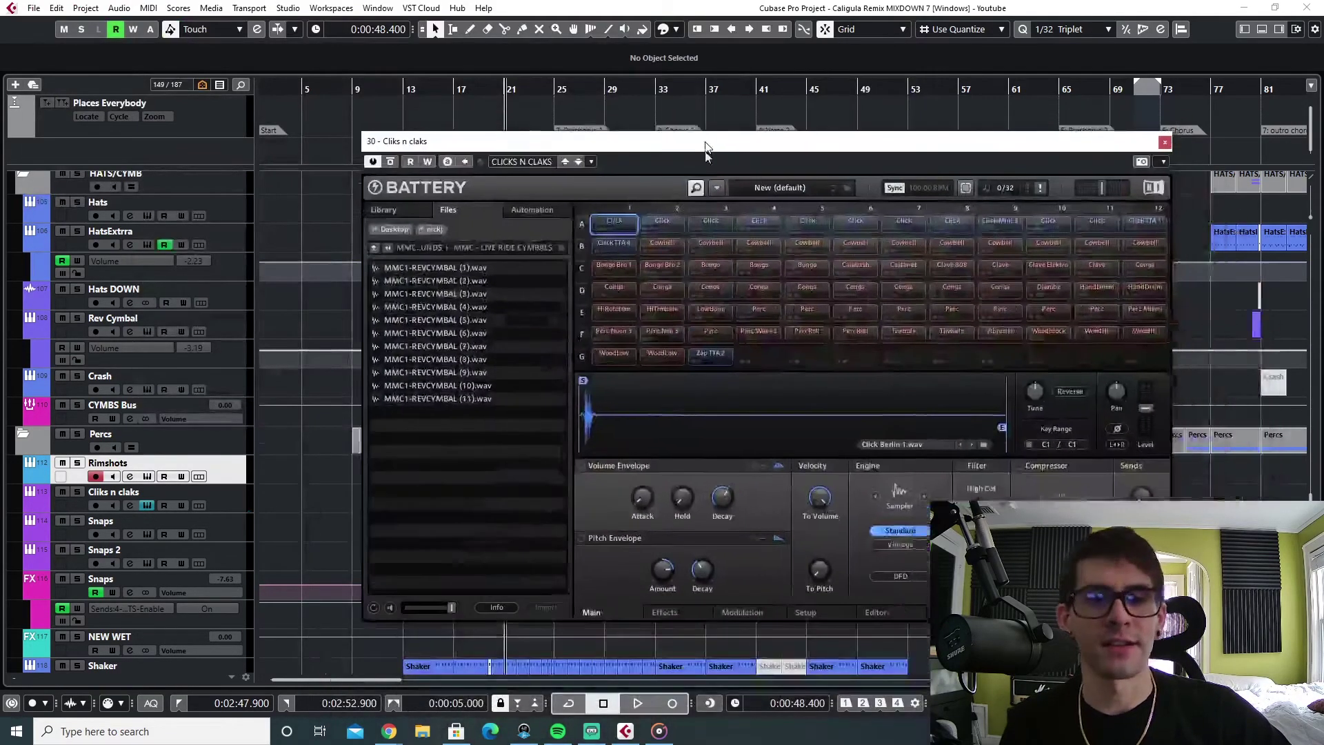
Play a short passage from bar 21 with the Cliks n claks Battery kit open, audition several row A click samples, and close the instrument
key(space)
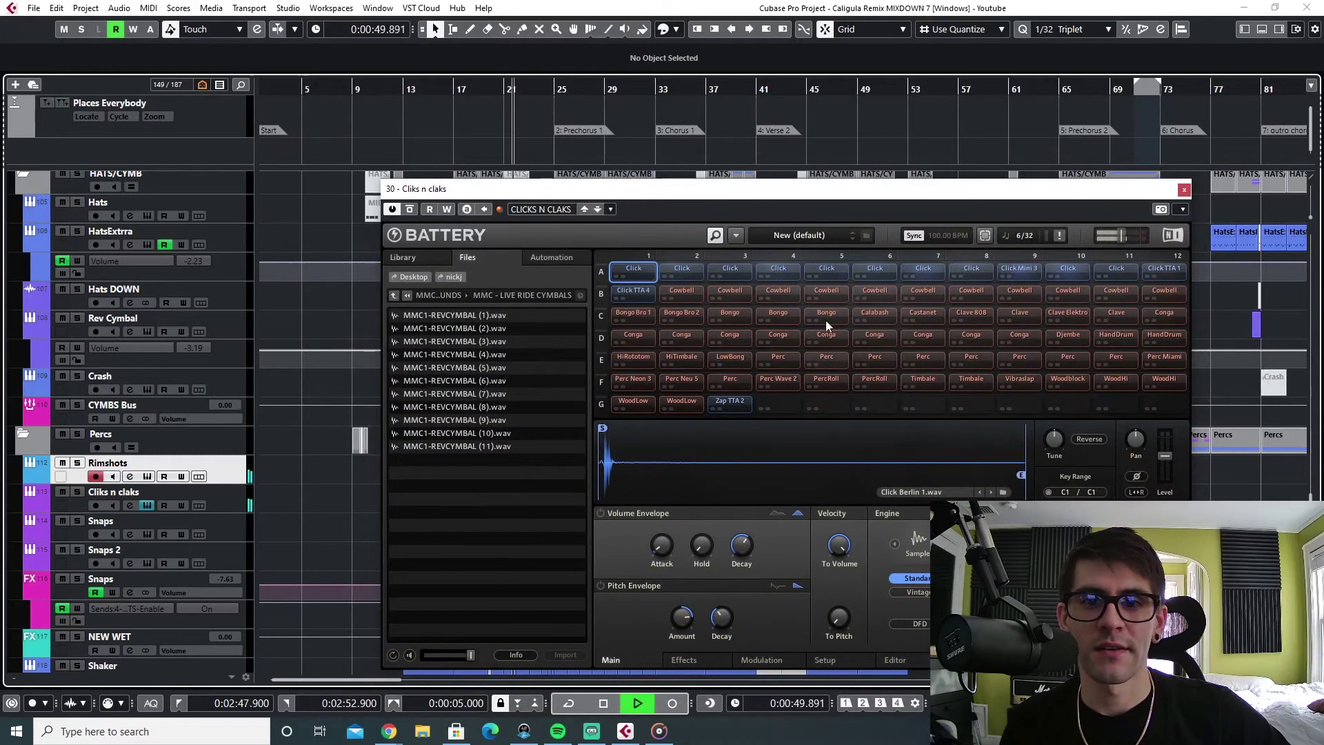
key(space)
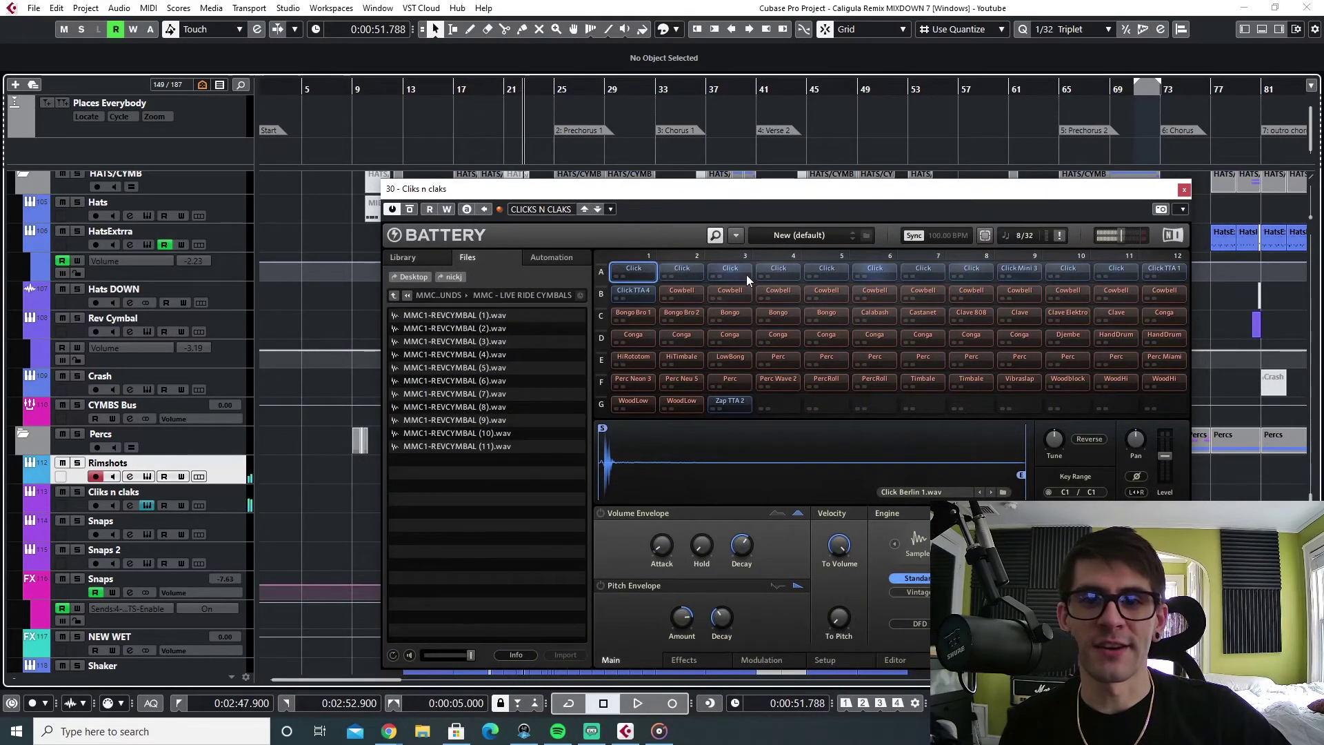
click(875, 269)
click(1015, 267)
click(1067, 269)
click(1120, 270)
click(975, 267)
click(777, 268)
click(734, 271)
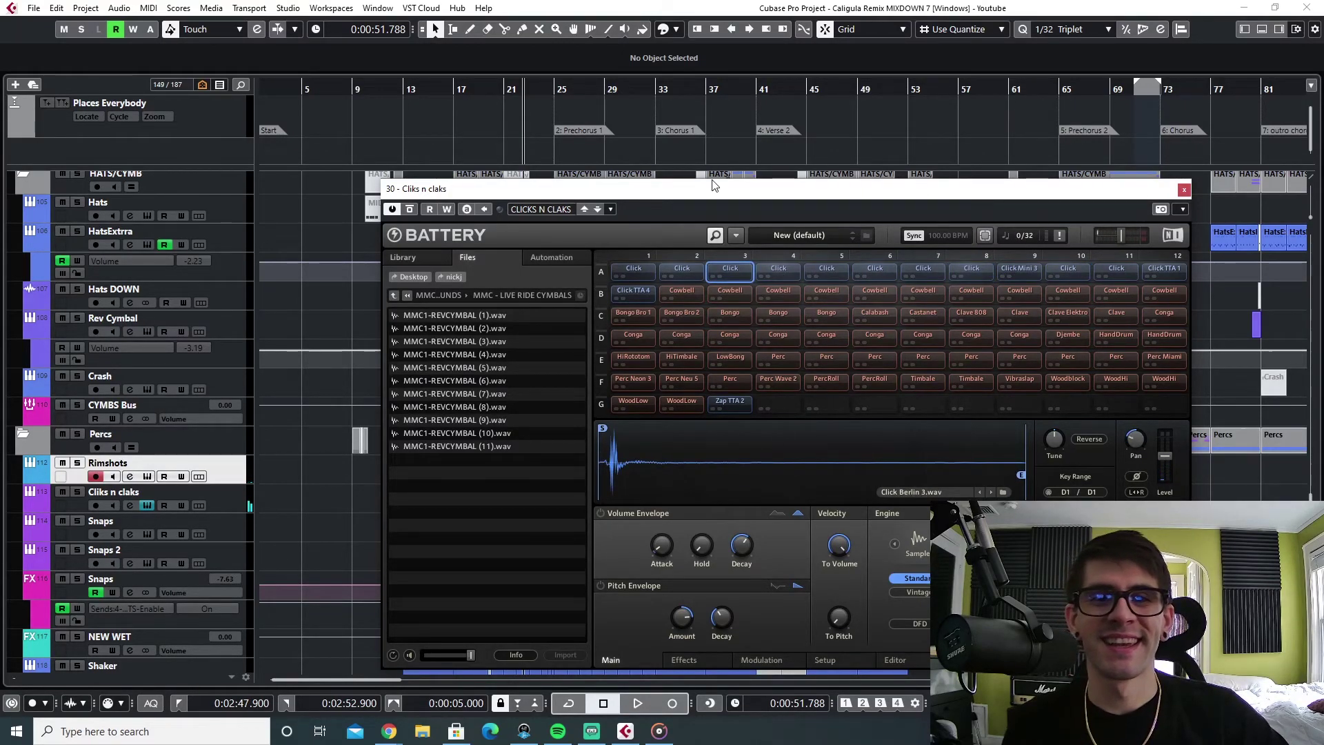
drag(713, 184, 714, 224)
click(1185, 230)
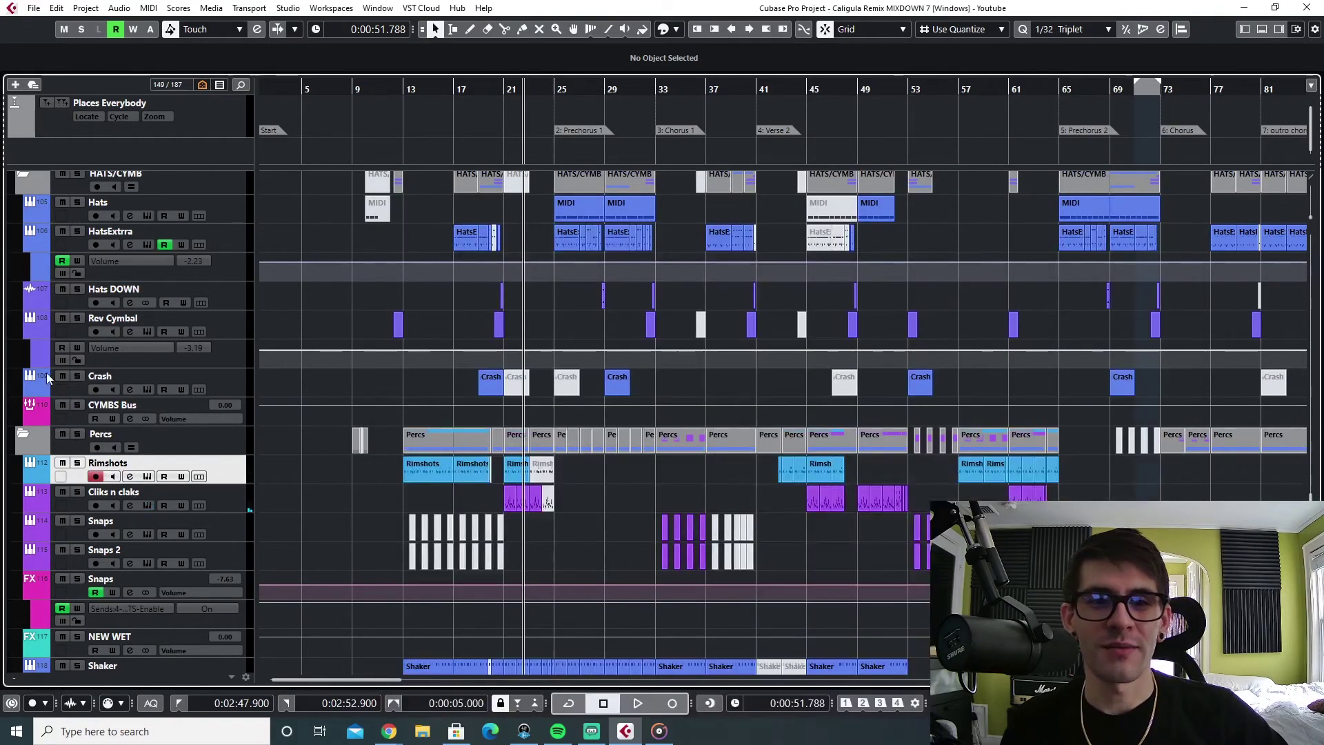
Select the Cliks n claks and Rimshots tracks in turn, and place the playhead at bar 21
click(234, 490)
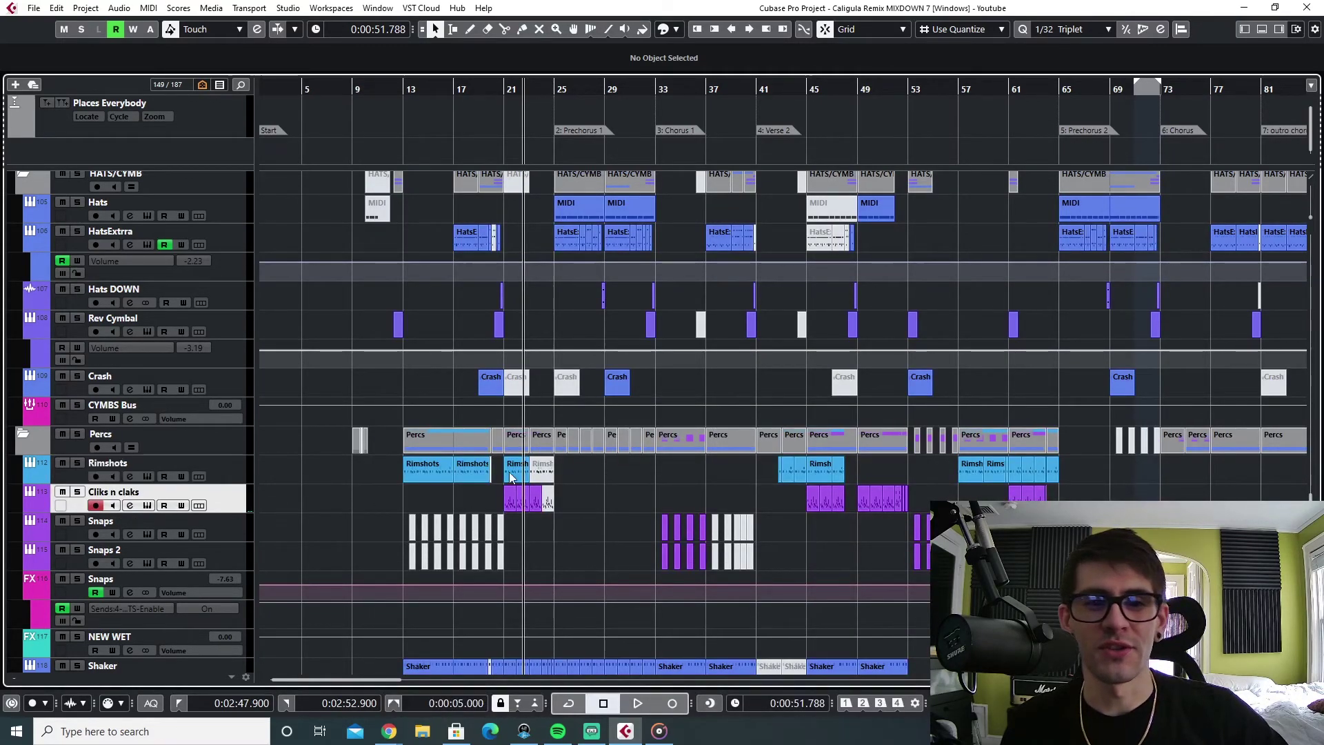
click(504, 82)
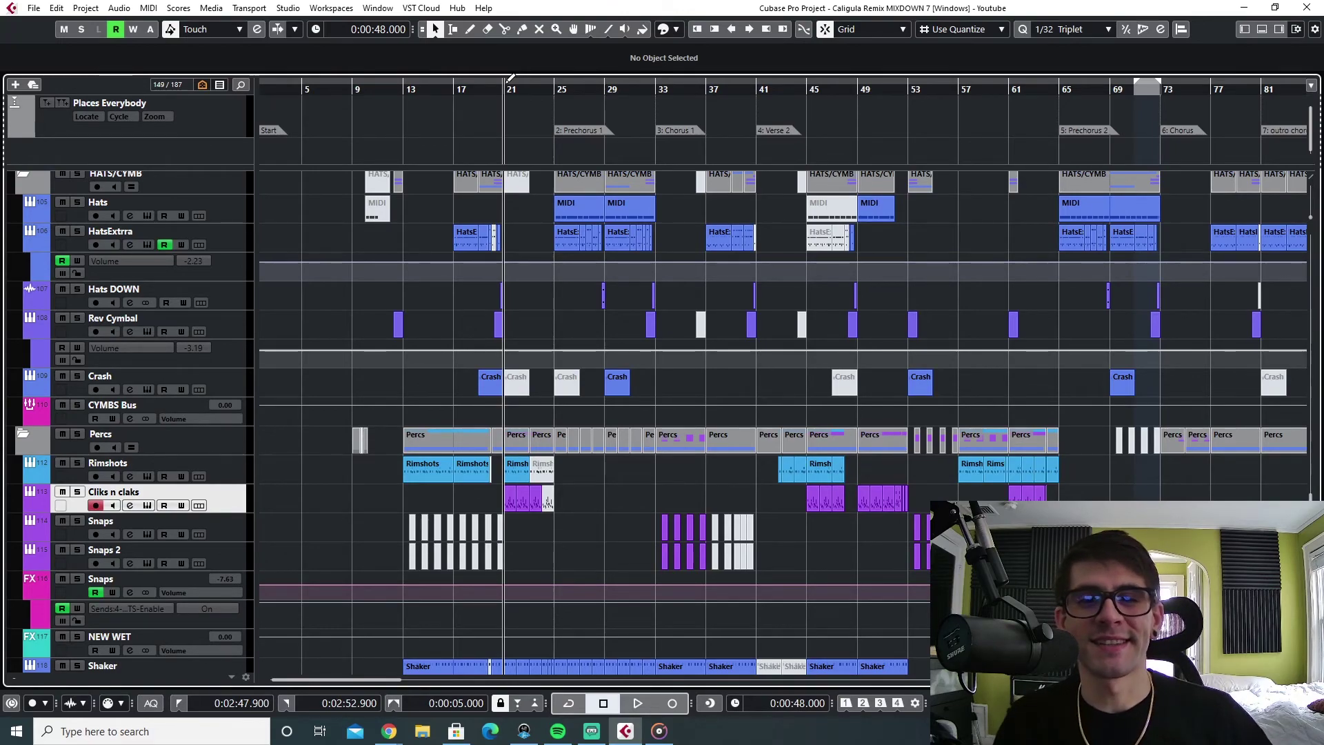
click(501, 96)
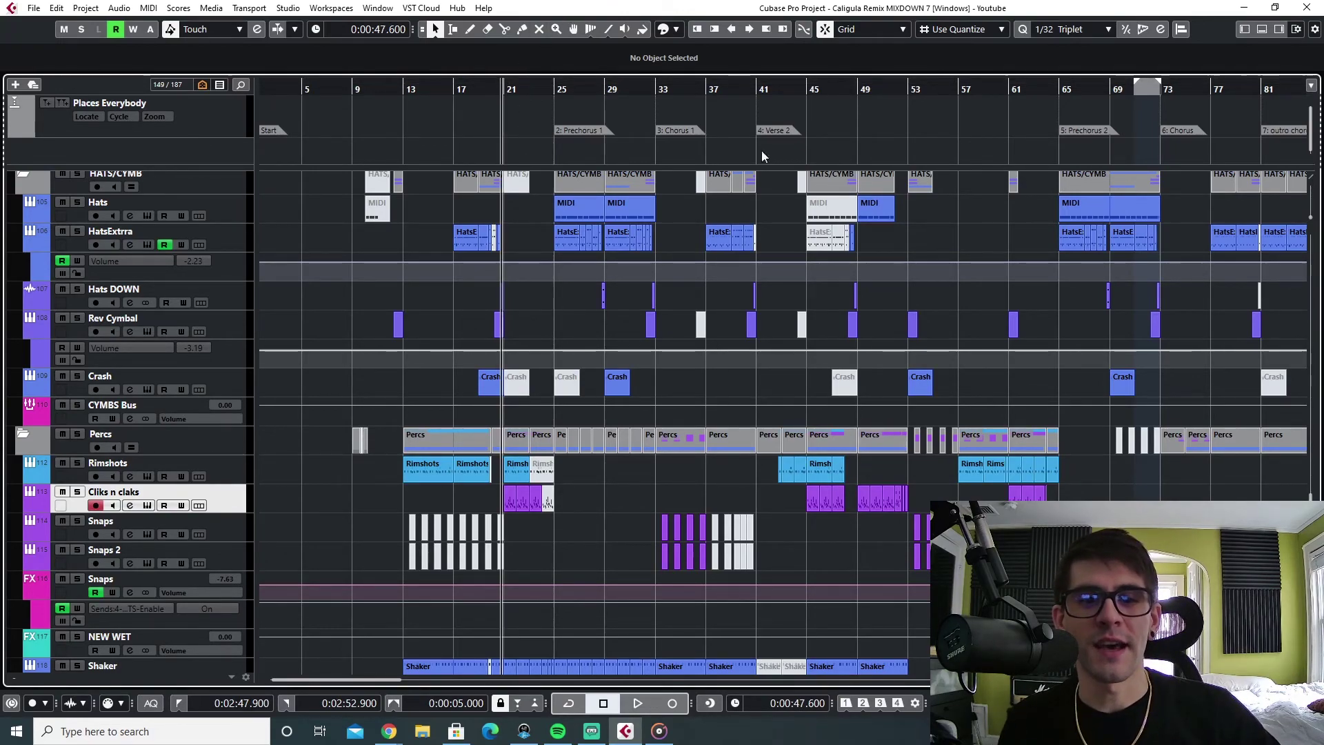
click(218, 468)
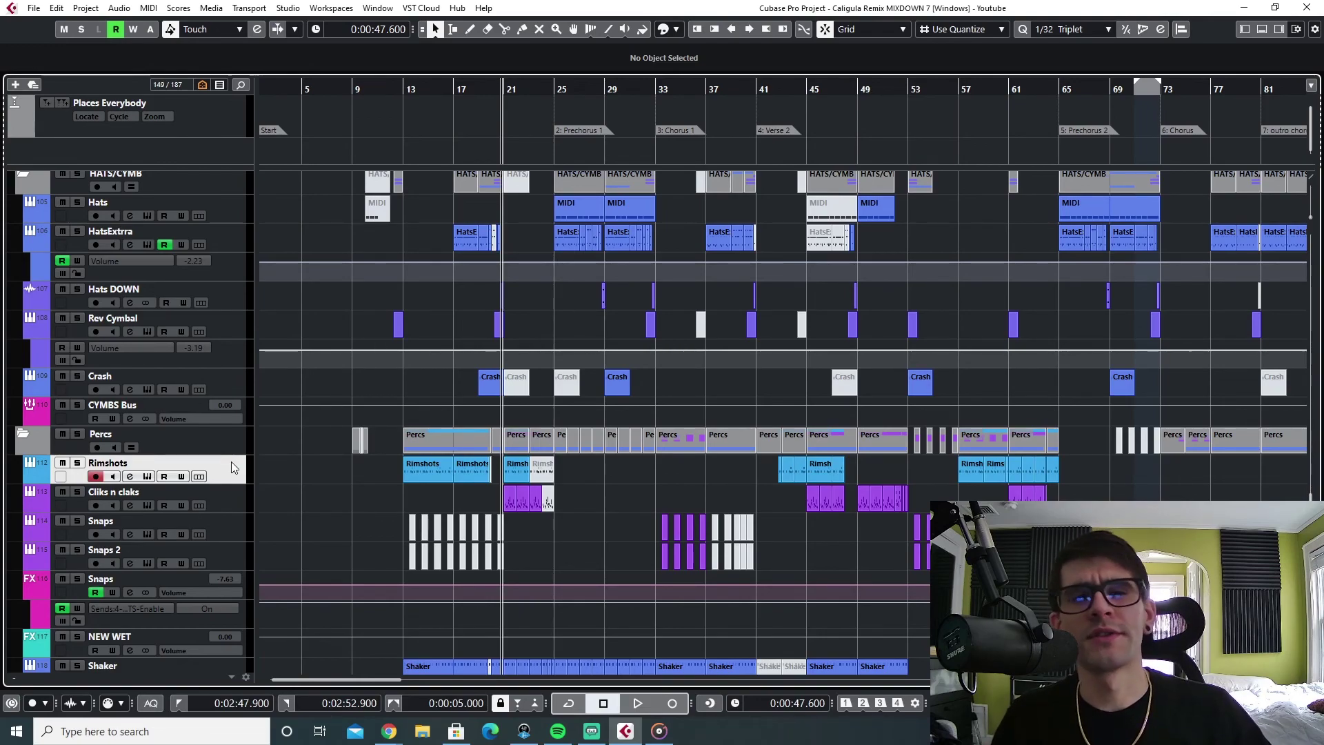
click(504, 93)
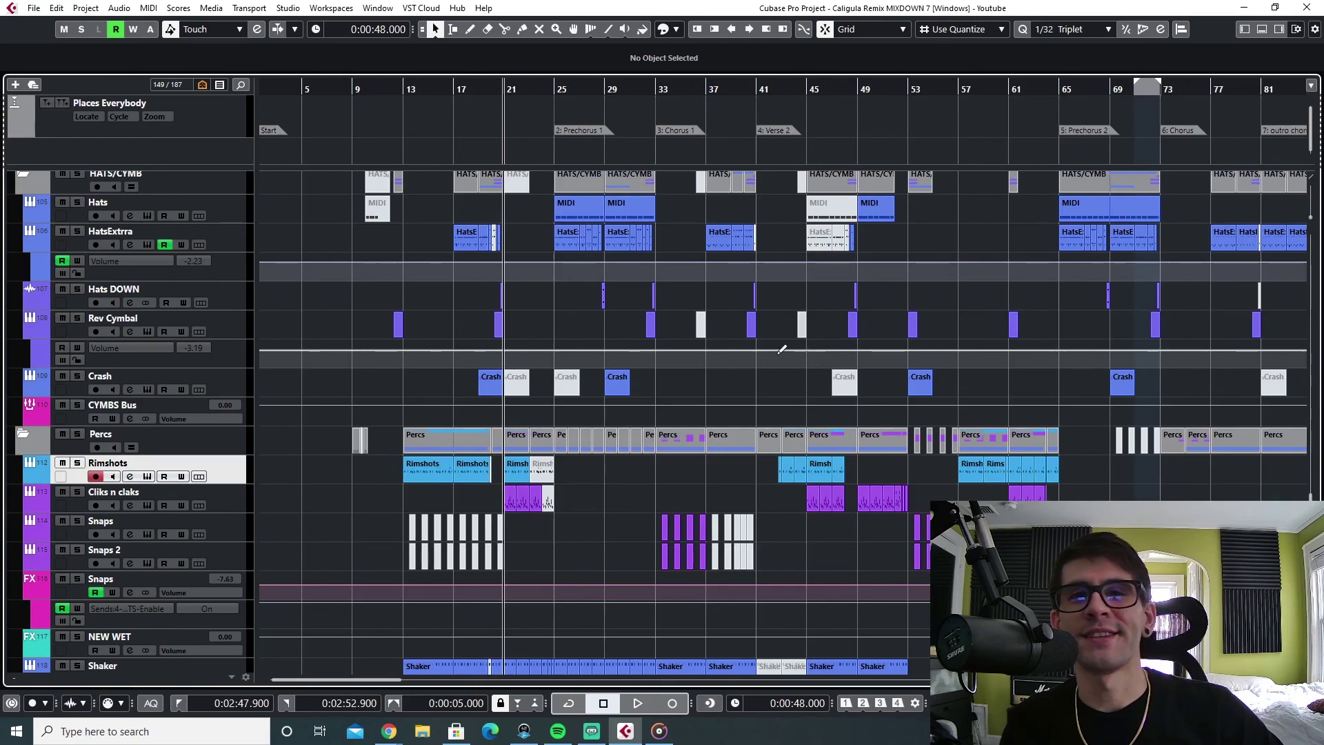